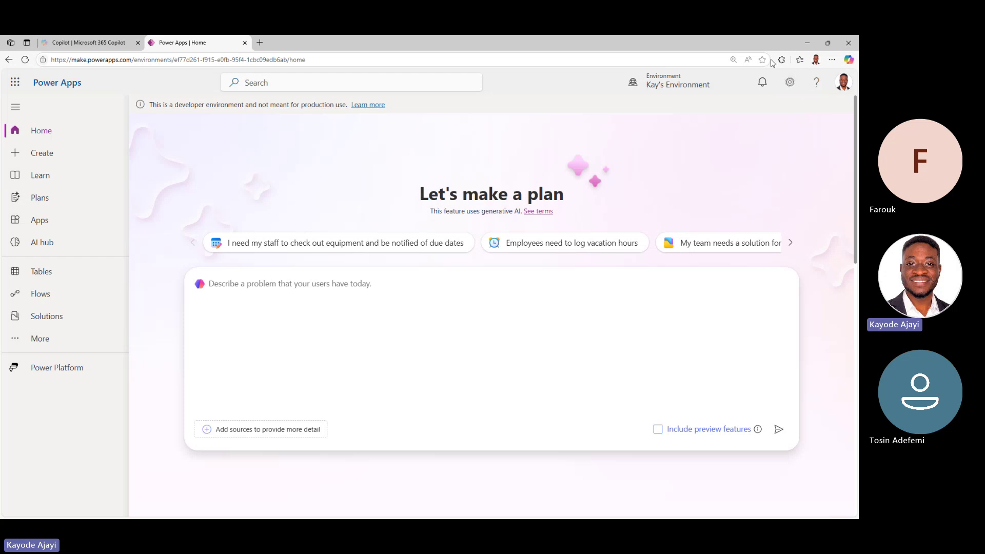
Open the Power Platform admin center from the Power Apps settings.
{"action": "left_click", "coordinate": [789, 82]}
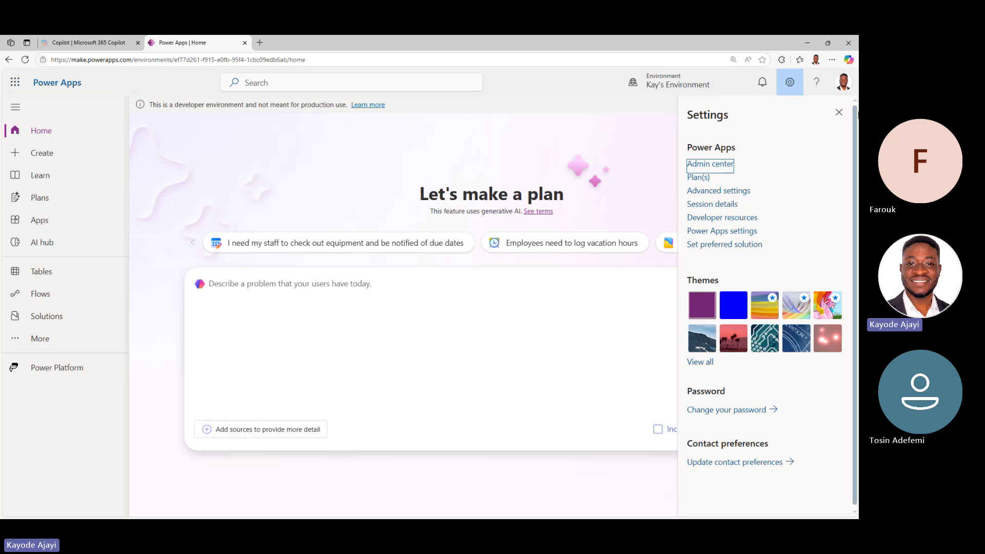
{"action": "left_click", "coordinate": [838, 112]}
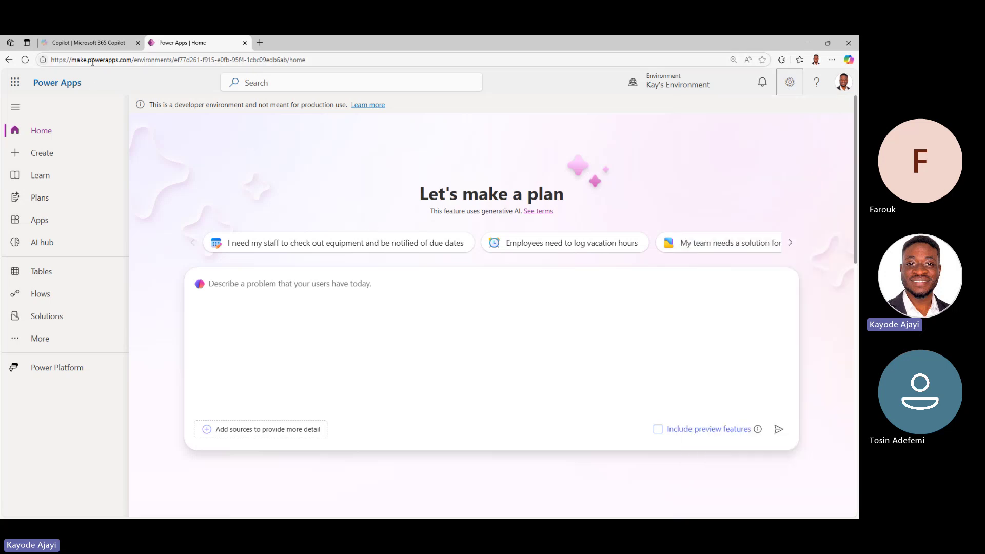
{"action": "left_click", "coordinate": [788, 86]}
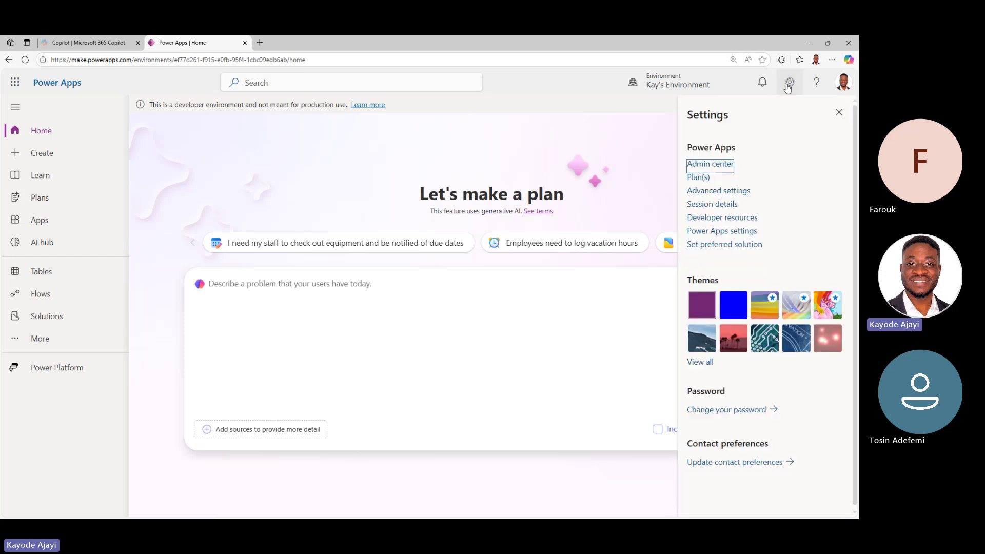
{"action": "left_click", "coordinate": [722, 167]}
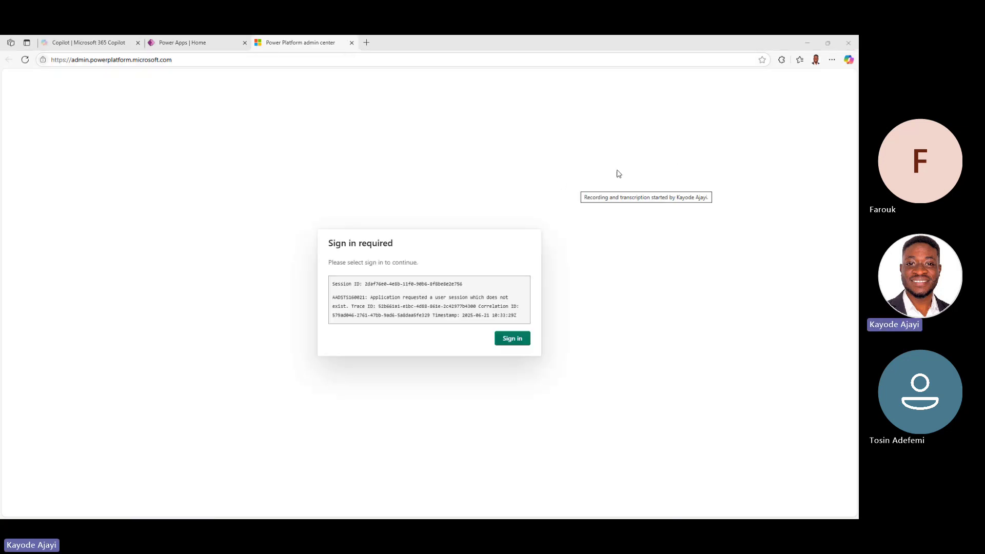
Try to open admin.powerplatform.microsoft.com in a separate browser tab, and close that tab.
{"action": "left_click", "coordinate": [366, 45]}
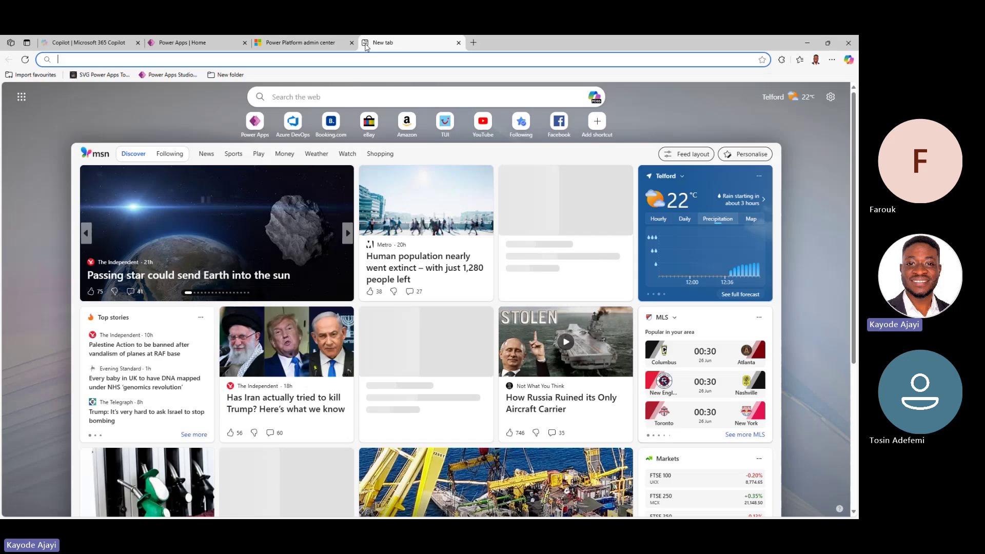
{"action": "type", "text": "admi"}
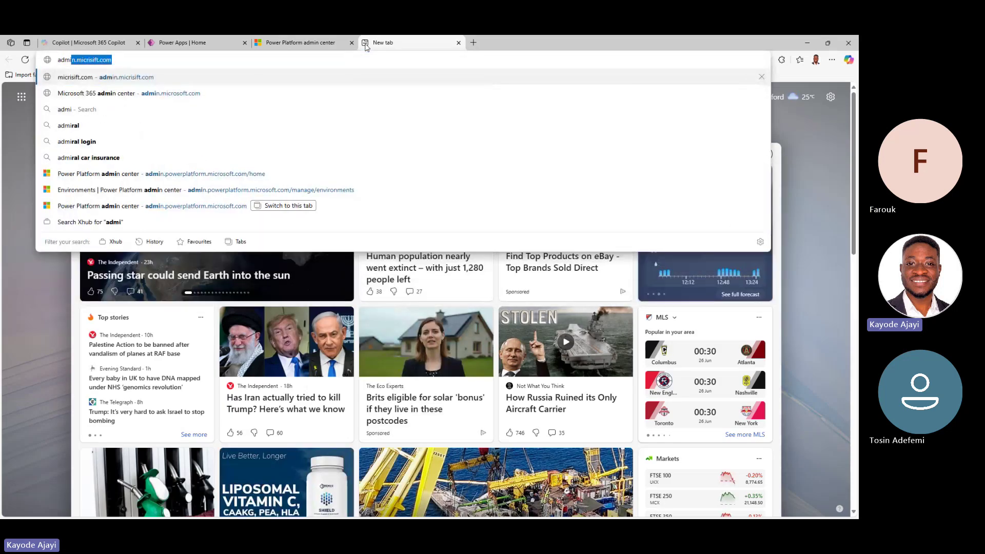
{"action": "type", "text": "n.pow"}
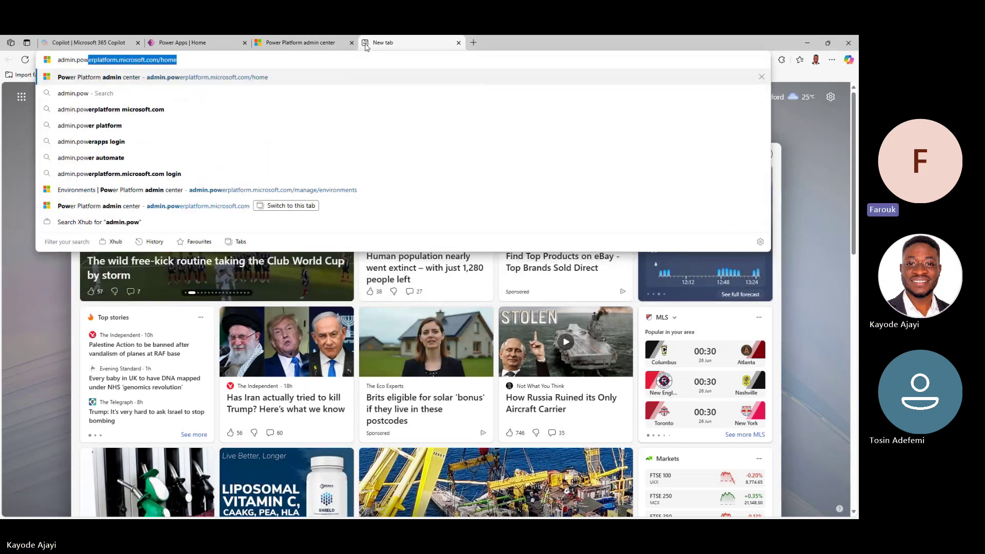
{"action": "type", "text": "erpla"}
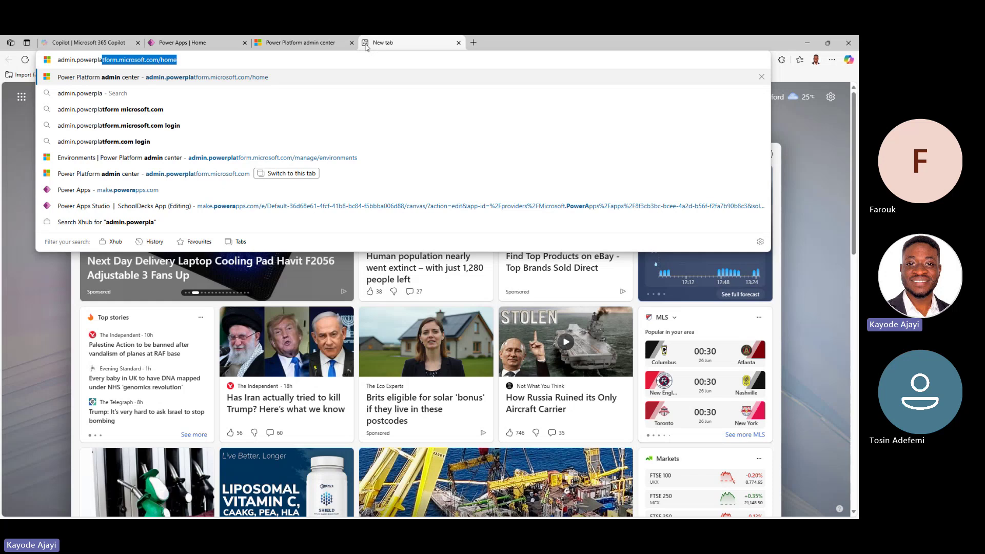
{"action": "left_click", "coordinate": [217, 174]}
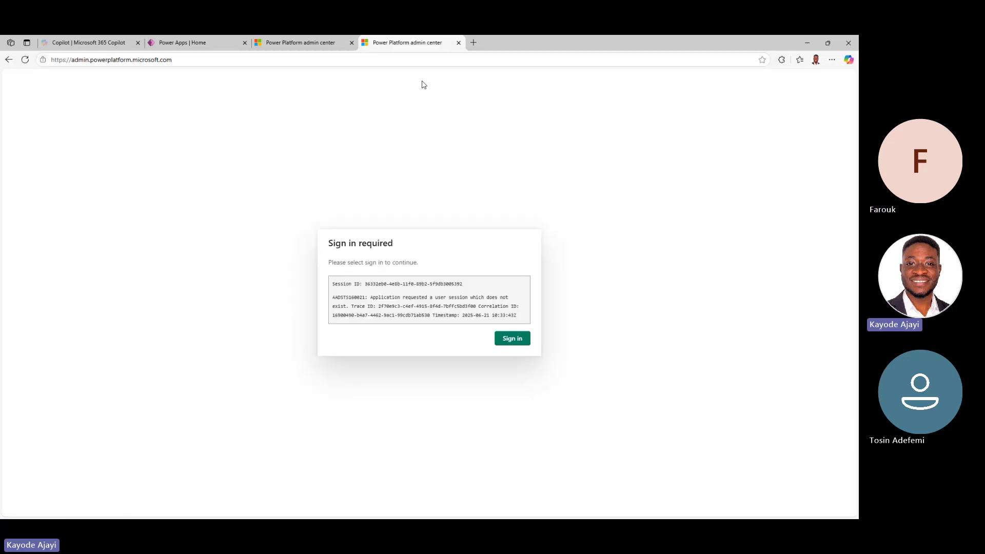
{"action": "left_click", "coordinate": [459, 43]}
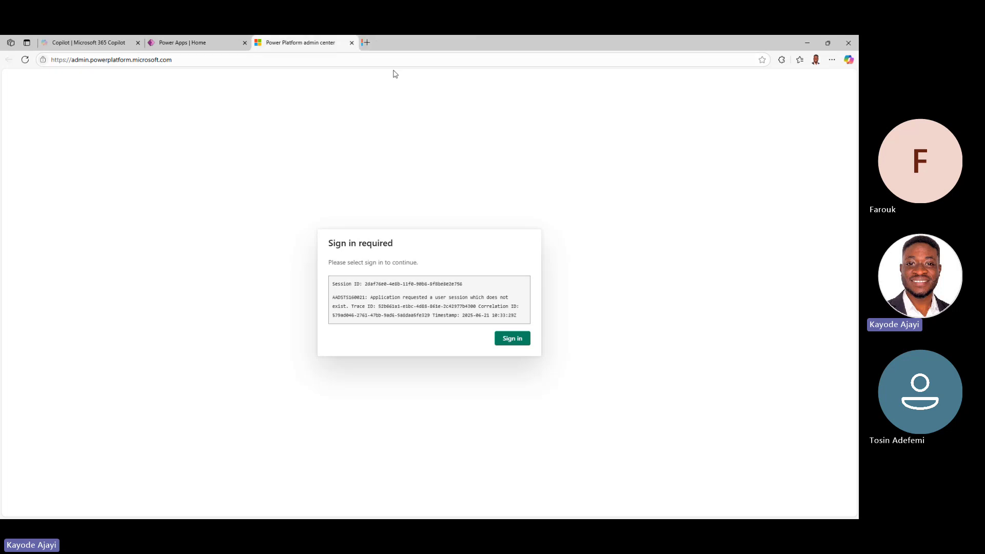
Sign in to the Power Platform admin center from its sign-in prompt and dismiss the welcome message.
{"action": "left_click", "coordinate": [213, 45]}
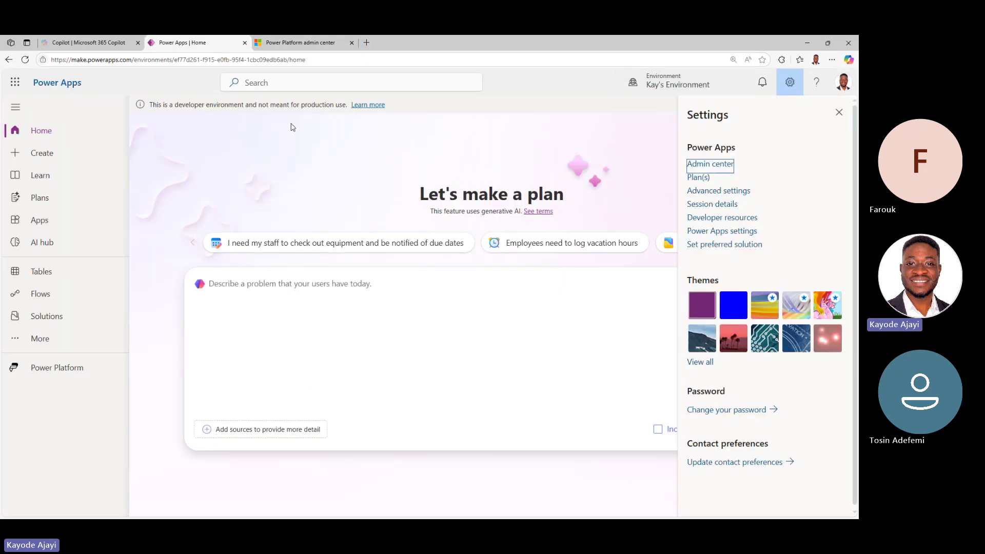
{"action": "left_click", "coordinate": [266, 48]}
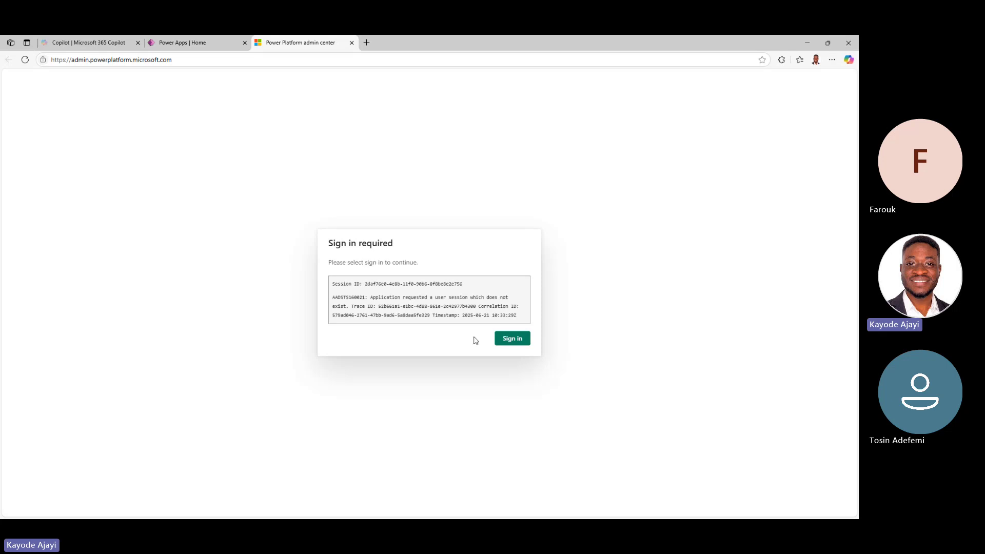
{"action": "left_click", "coordinate": [505, 339]}
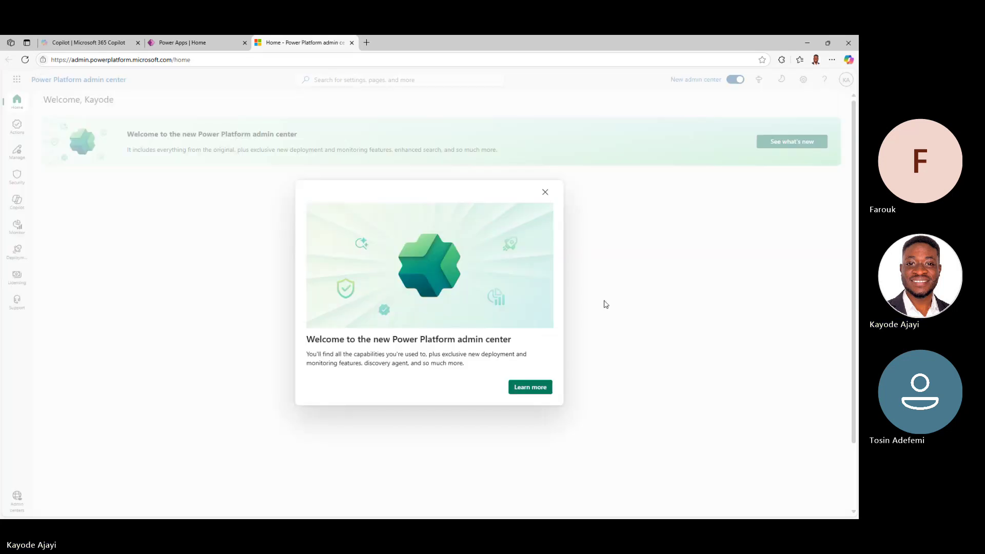
{"action": "left_click", "coordinate": [545, 193]}
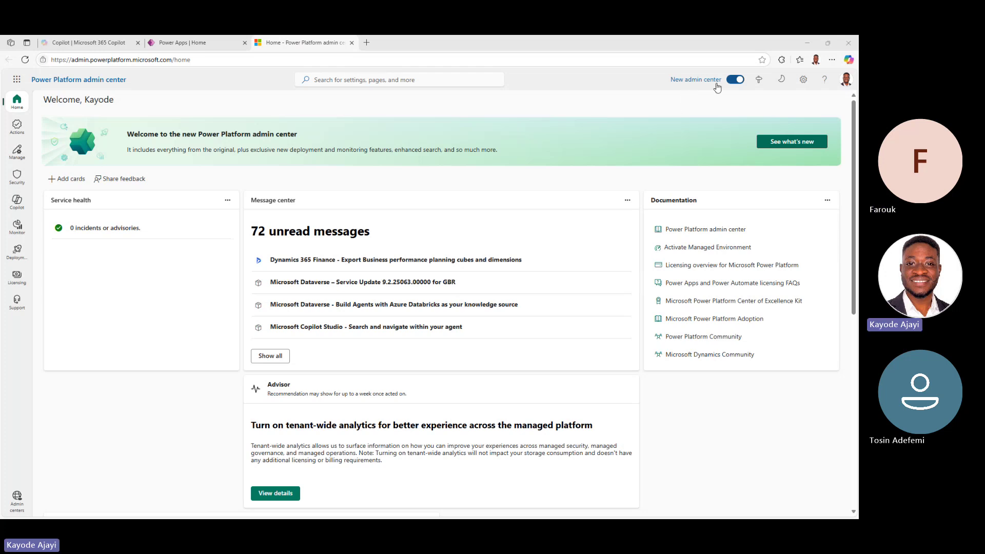
Examine the new admin center documentation, including the table mapping classic pages to new locations, and return to the admin center home page.
{"action": "mouse_move", "coordinate": [728, 88]}
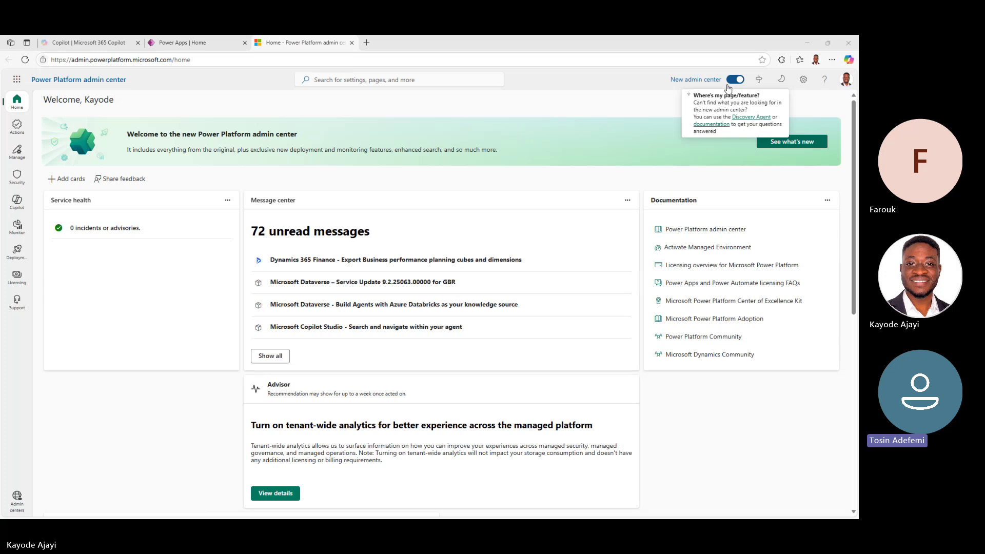
{"action": "left_click", "coordinate": [746, 119]}
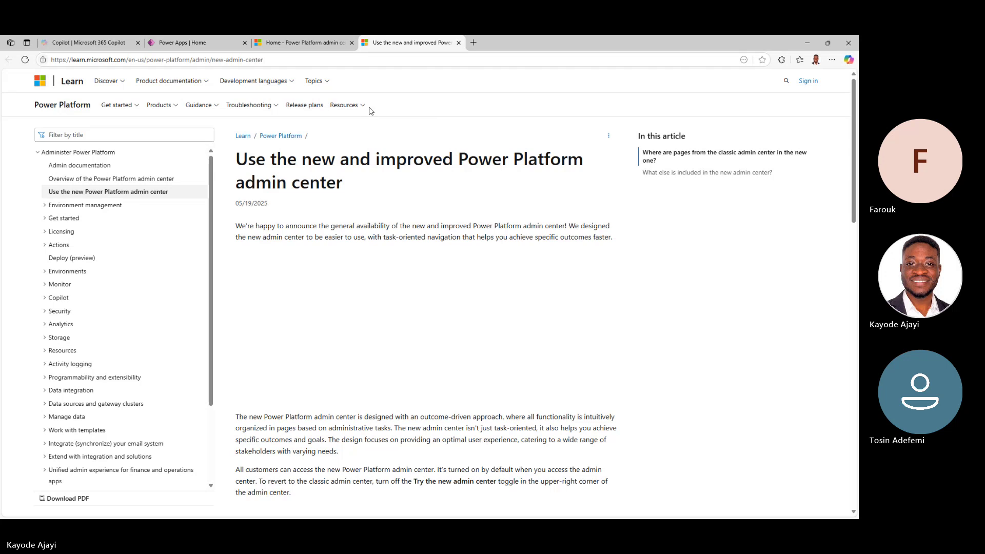
{"action": "scroll", "coordinate": [395, 176], "scroll_direction": "down", "scroll_amount": 1}
{"action": "scroll", "coordinate": [395, 176], "scroll_direction": "down", "scroll_amount": 4}
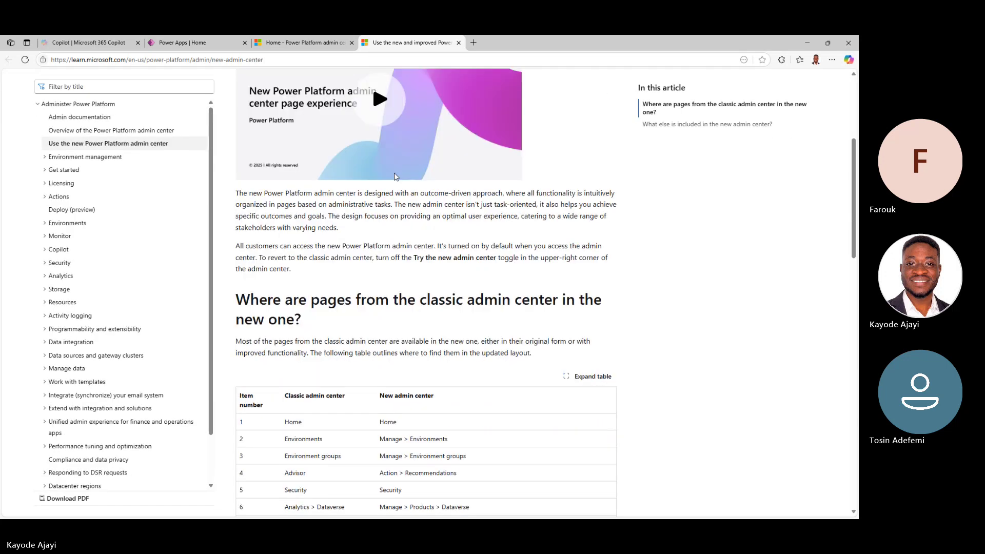
{"action": "scroll", "coordinate": [340, 161], "scroll_direction": "down", "scroll_amount": 6}
{"action": "scroll", "coordinate": [340, 160], "scroll_direction": "down", "scroll_amount": 8}
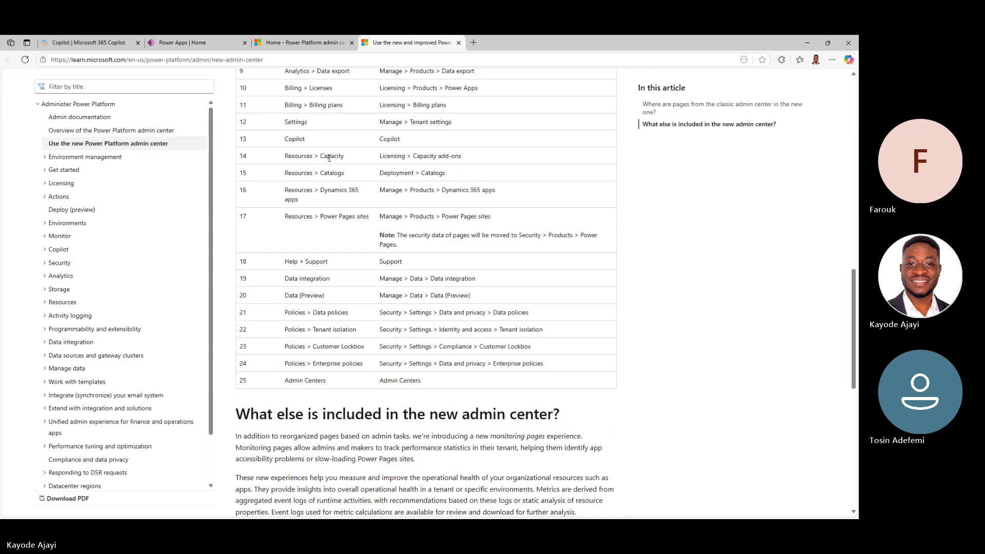
{"action": "left_click", "coordinate": [307, 43]}
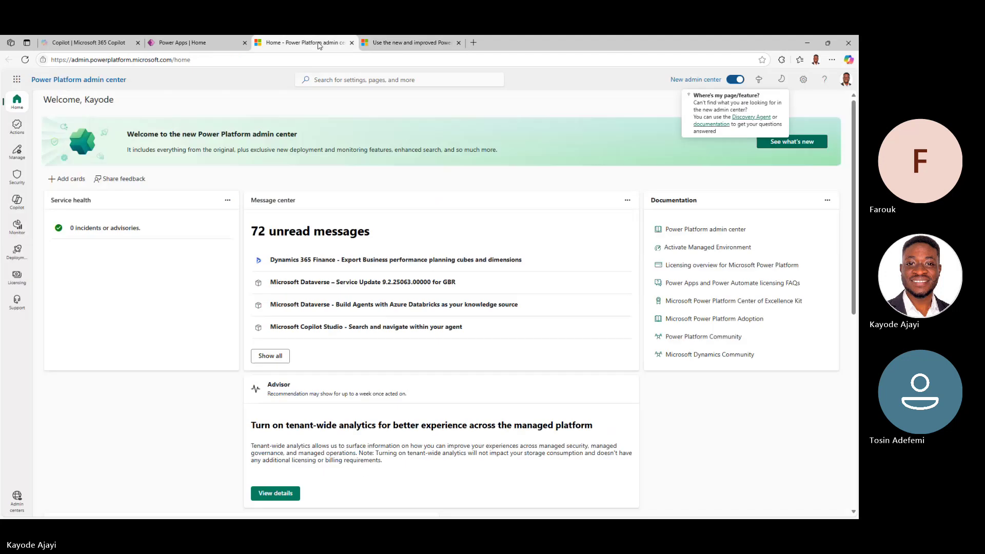
{"action": "left_click", "coordinate": [758, 80]}
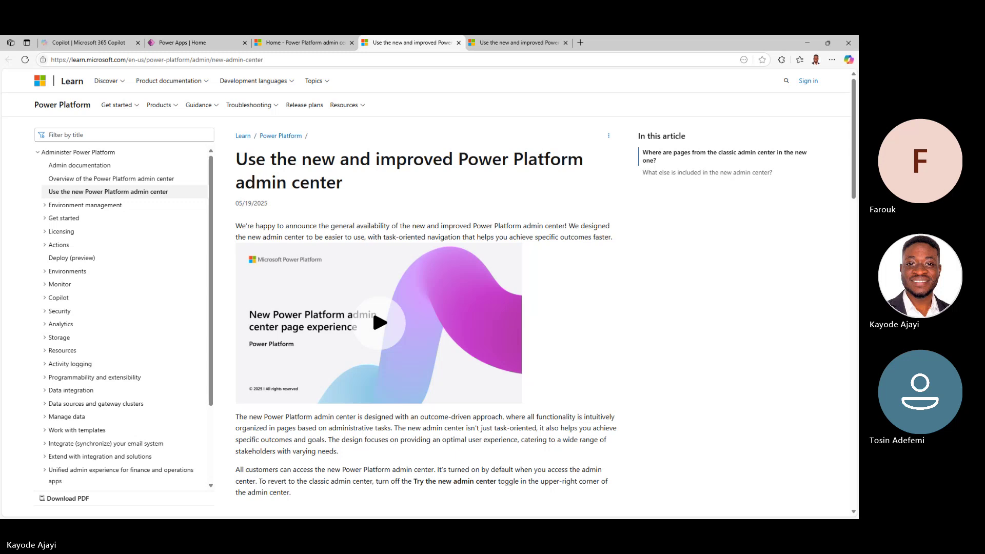
{"action": "left_click", "coordinate": [303, 42]}
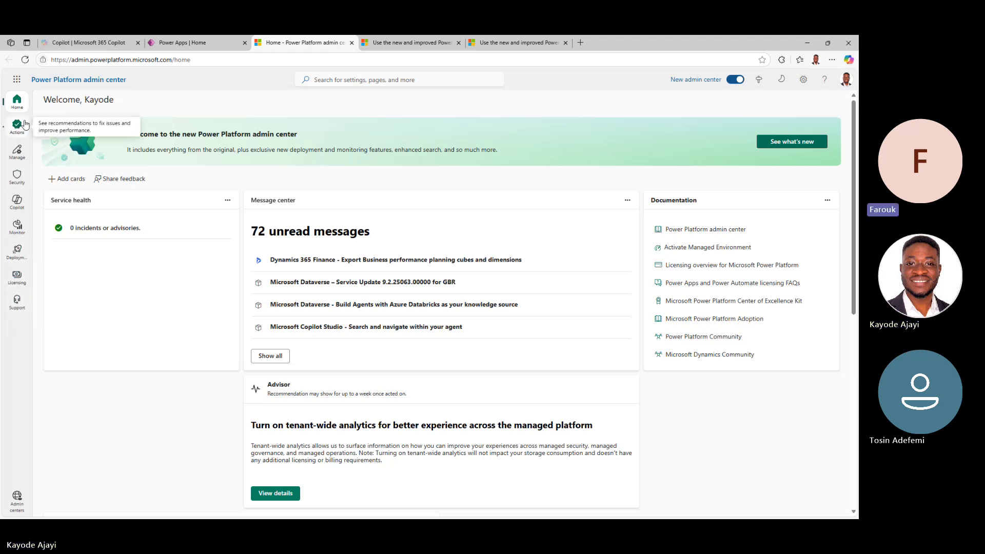
Switch the admin center to the dark theme and back to the light theme.
{"action": "left_click", "coordinate": [780, 83]}
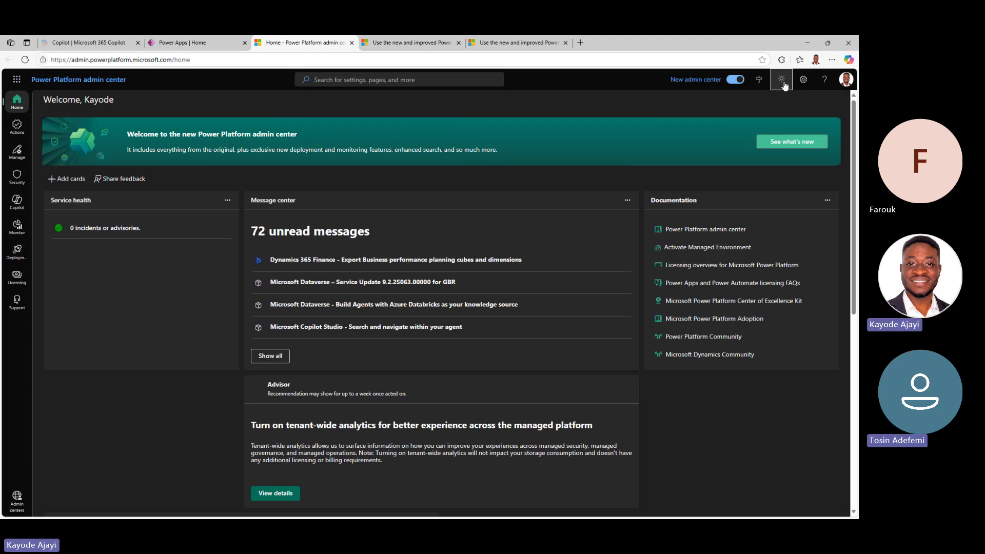
{"action": "left_click", "coordinate": [781, 80]}
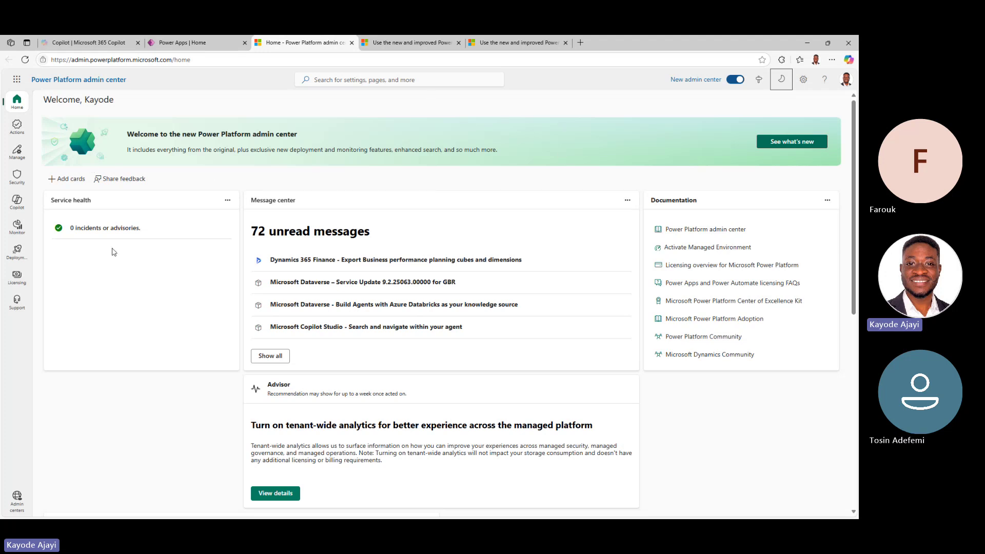
Look through the admin center home page cards, including Advisor and Security, and open the Actions recommendations.
{"action": "scroll", "coordinate": [165, 257], "scroll_direction": "down", "scroll_amount": 1}
{"action": "scroll", "coordinate": [164, 257], "scroll_direction": "up", "scroll_amount": 1}
{"action": "scroll", "coordinate": [271, 245], "scroll_direction": "down", "scroll_amount": 4}
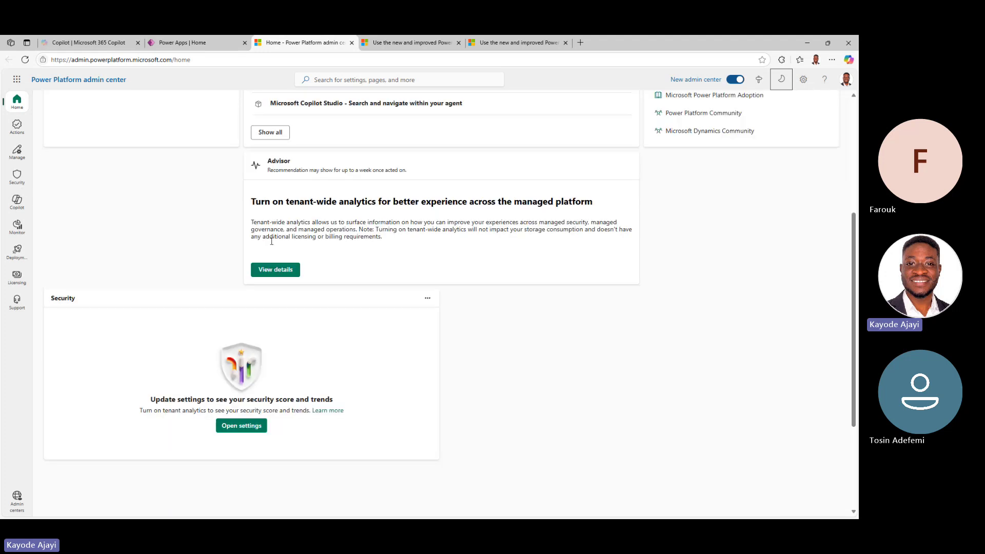
{"action": "scroll", "coordinate": [271, 245], "scroll_direction": "up", "scroll_amount": 3}
{"action": "scroll", "coordinate": [151, 379], "scroll_direction": "down", "scroll_amount": 7}
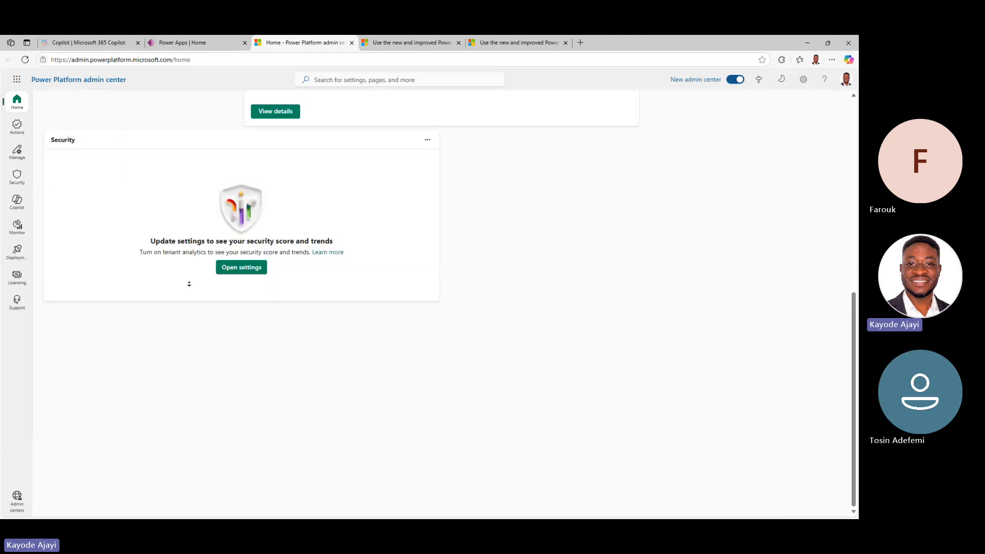
{"action": "scroll", "coordinate": [188, 283], "scroll_direction": "up", "scroll_amount": 3}
{"action": "left_click", "coordinate": [19, 133]}
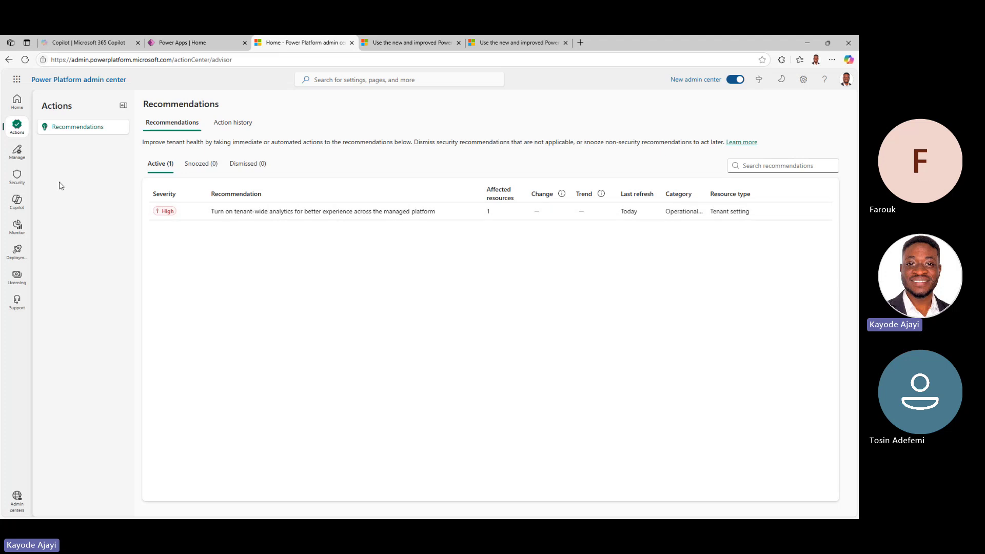
View the tenant's environments list and the Environment groups page under Manage, and return to the environments list.
{"action": "left_click", "coordinate": [17, 151]}
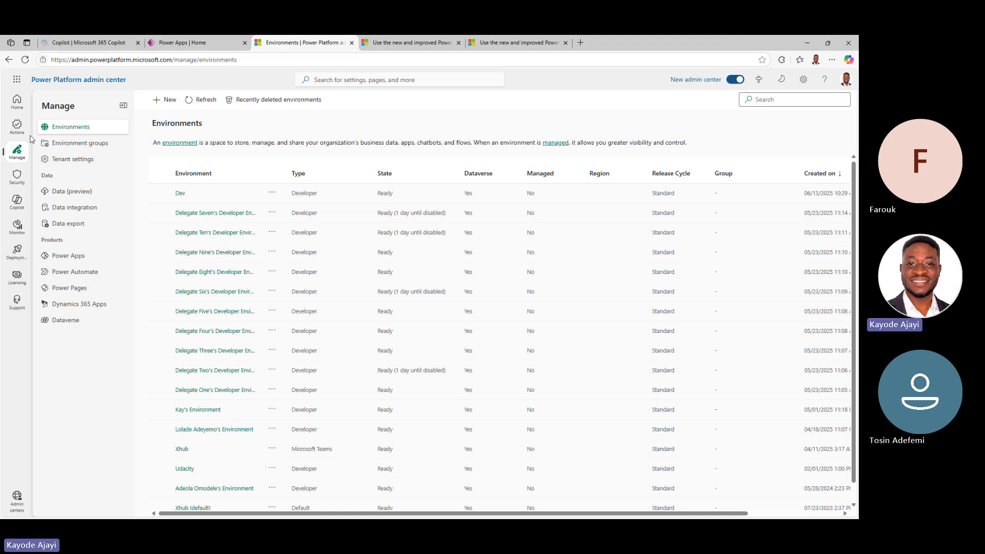
{"action": "right_click", "coordinate": [30, 118]}
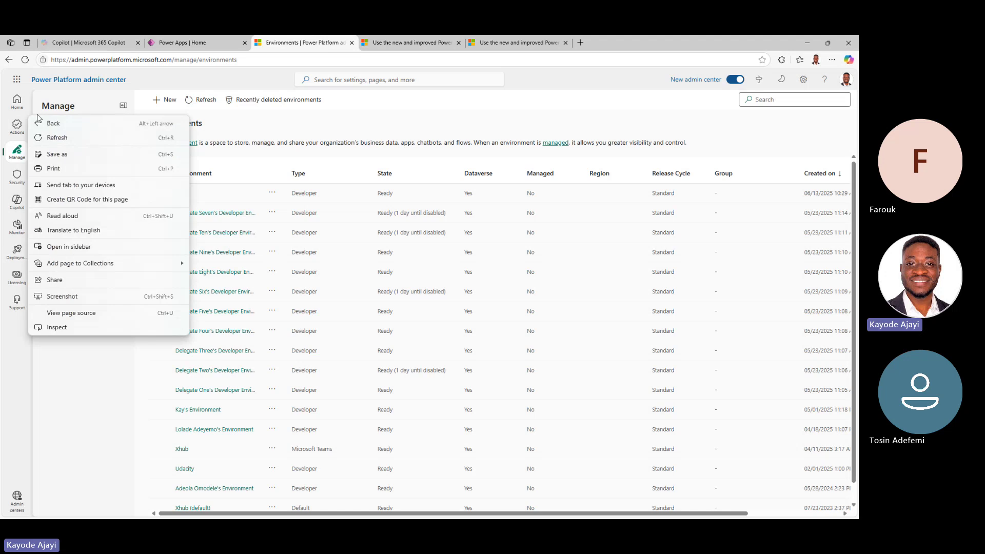
{"action": "left_click", "coordinate": [86, 374]}
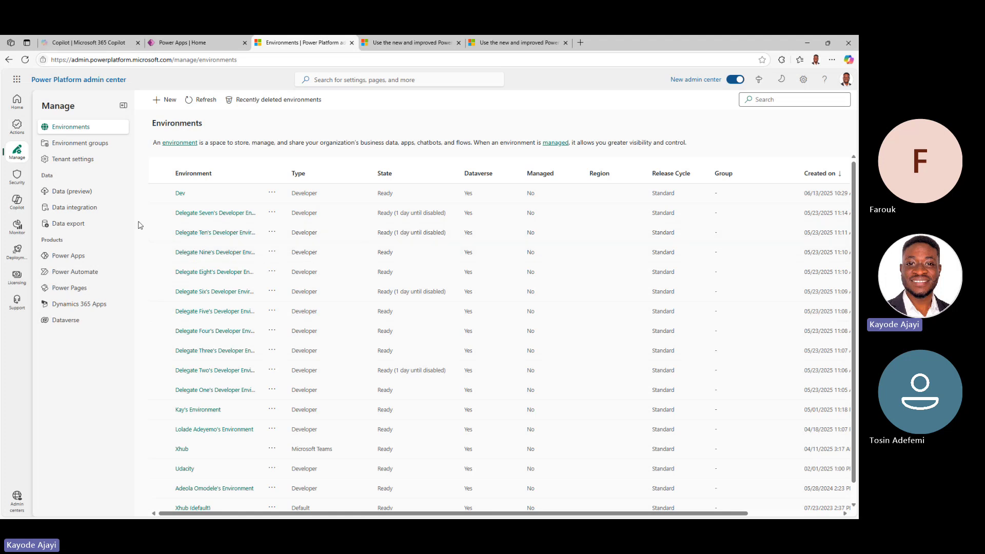
{"action": "left_click", "coordinate": [89, 145]}
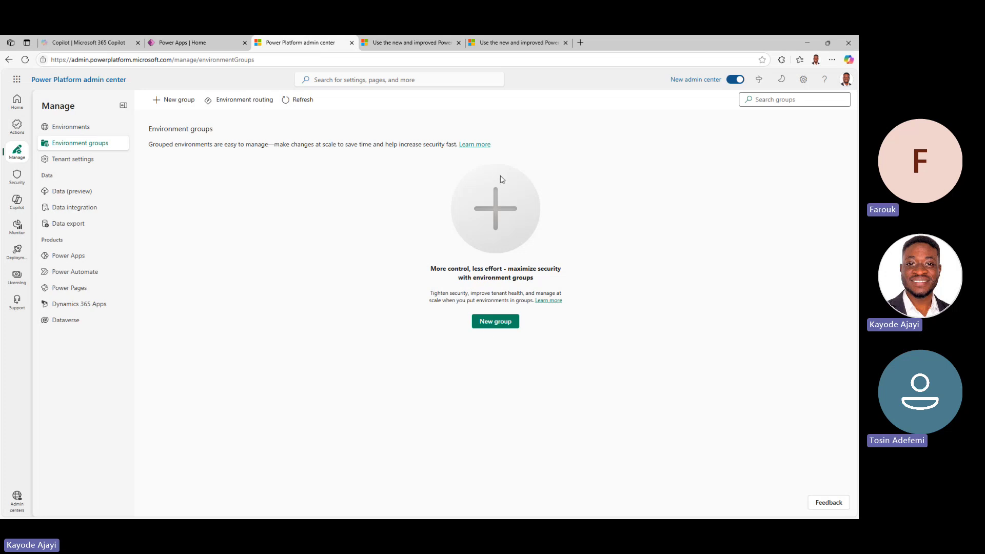
{"action": "left_click", "coordinate": [91, 127]}
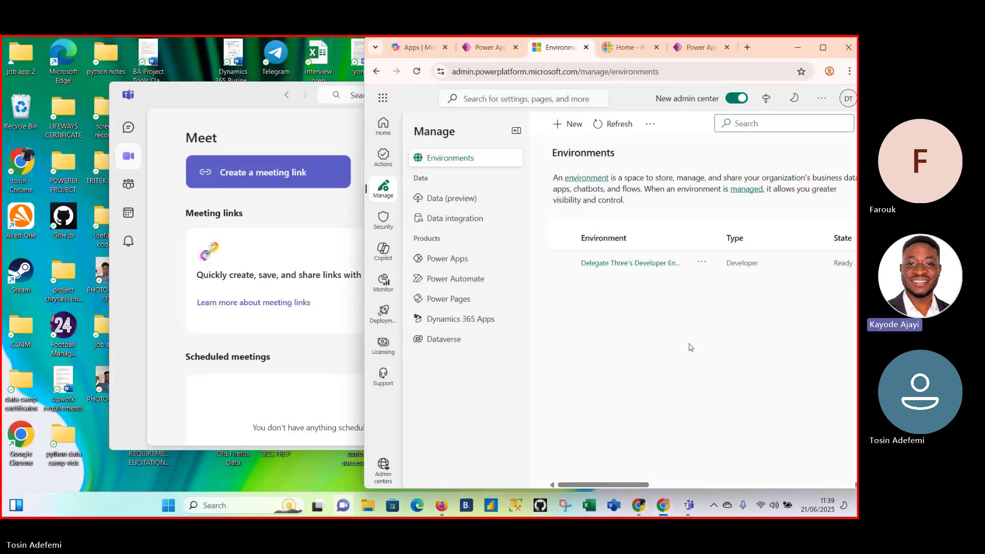
View the environments list in the maximized browser window on the shared desktop, and restore the window size.
{"action": "left_click", "coordinate": [822, 48]}
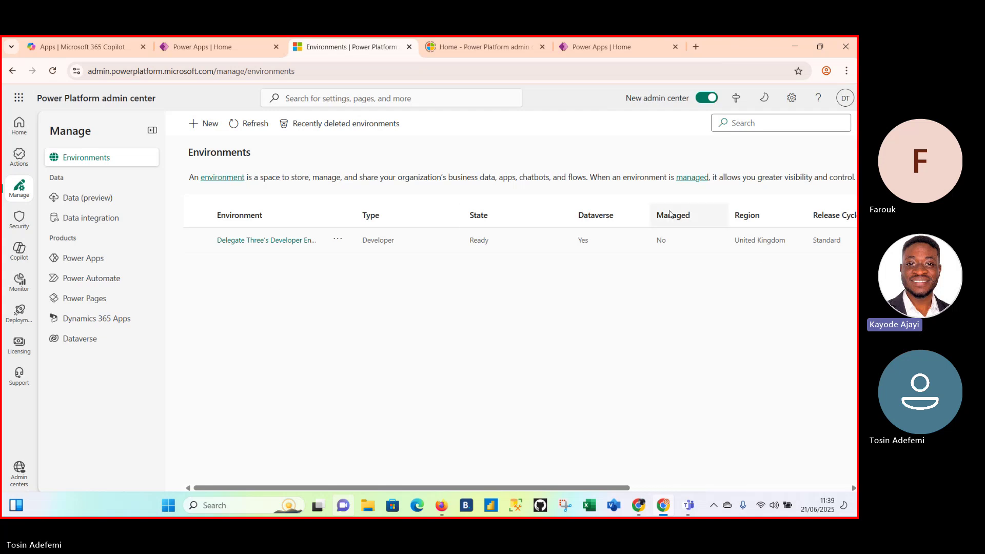
{"action": "key", "text": "alt+Tab"}
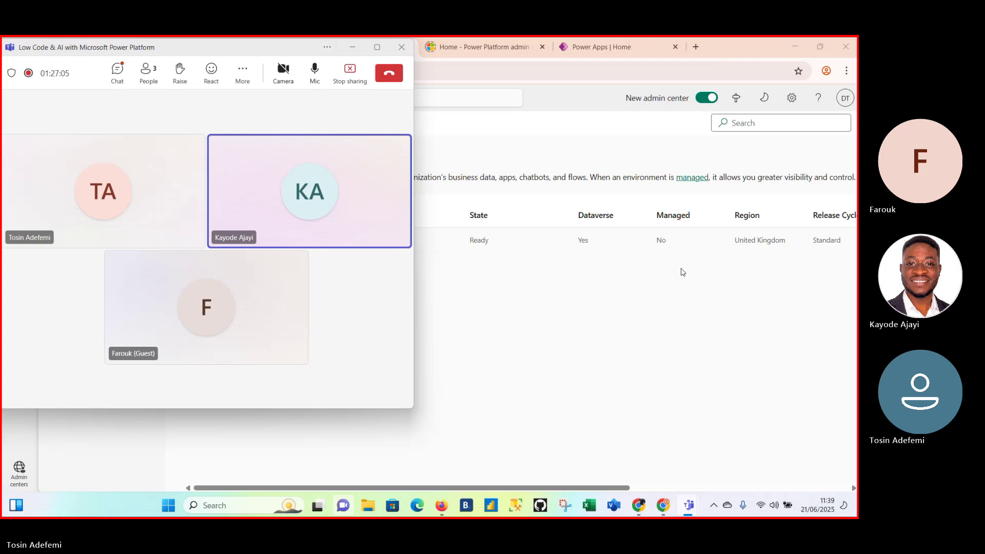
{"action": "left_click", "coordinate": [626, 303]}
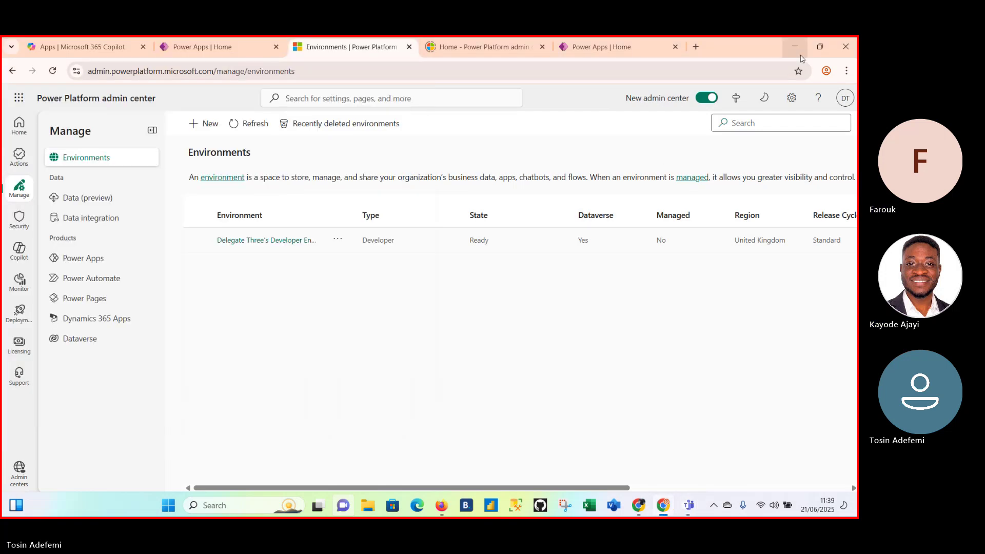
{"action": "left_click", "coordinate": [819, 46]}
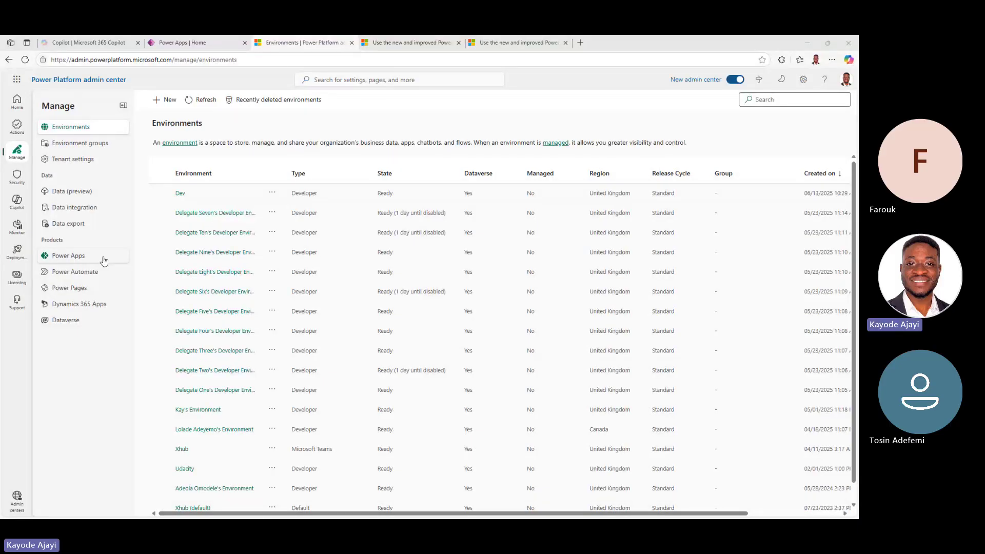
In the tenant settings, restrict trial environment assignments to only specific admins and save the change.
{"action": "left_click", "coordinate": [90, 144]}
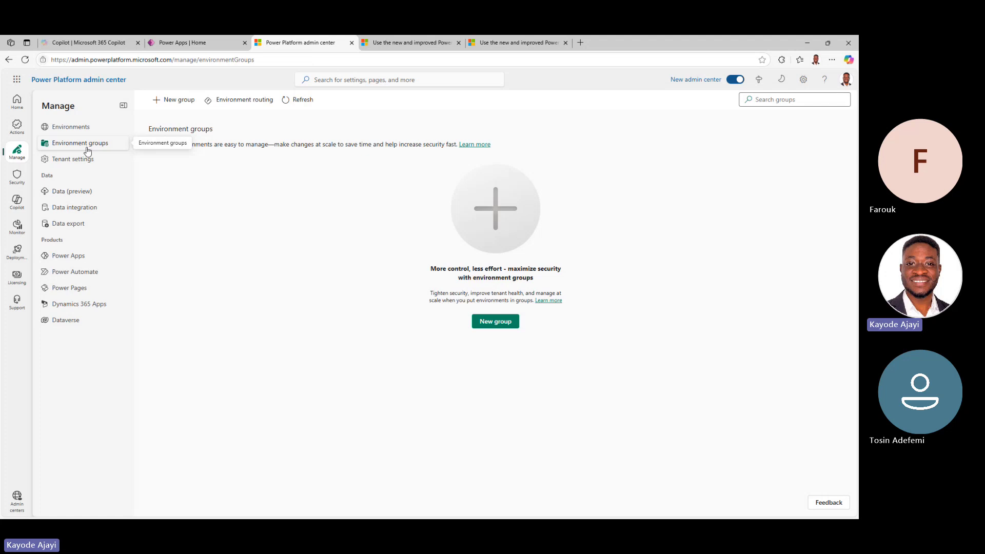
{"action": "left_click", "coordinate": [79, 160]}
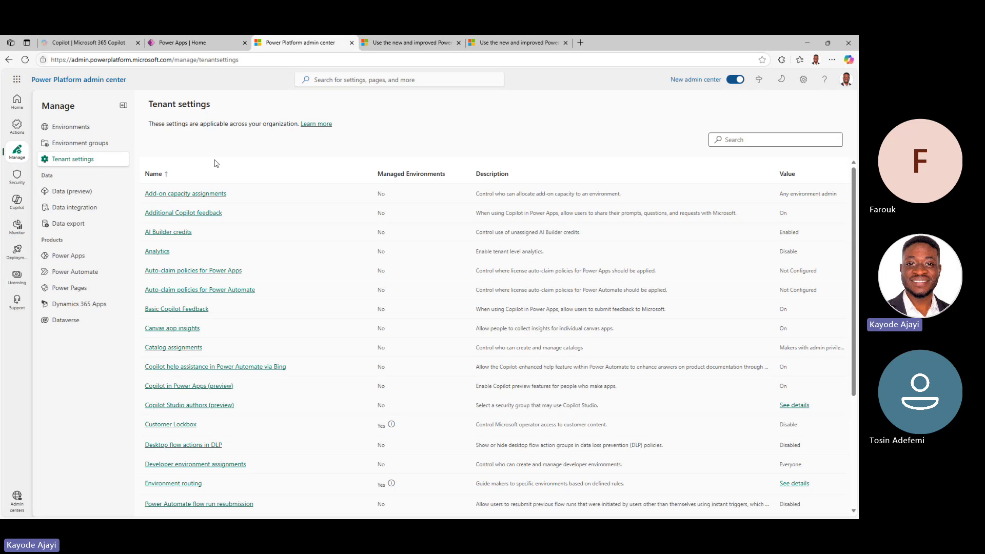
{"action": "scroll", "coordinate": [213, 251], "scroll_direction": "down", "scroll_amount": 3}
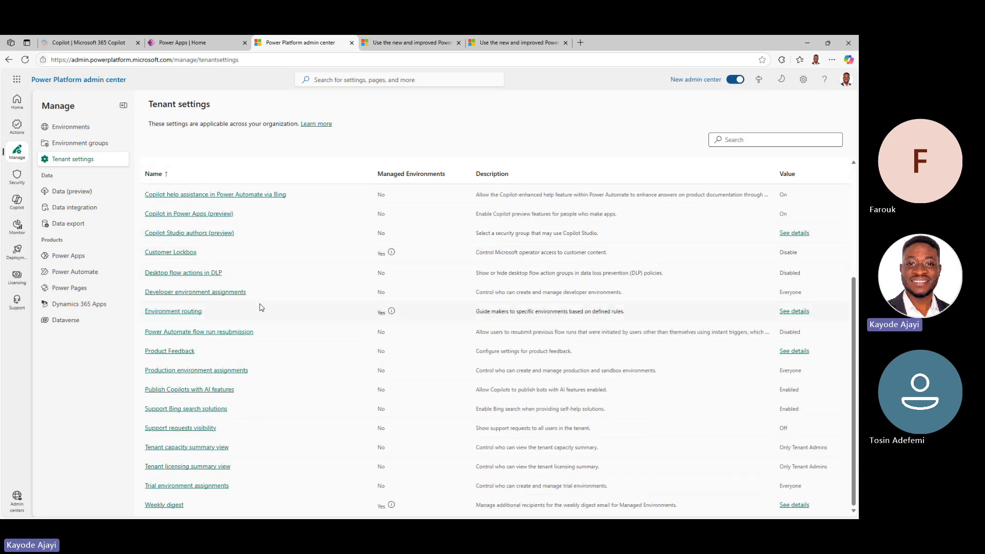
{"action": "left_click", "coordinate": [216, 487]}
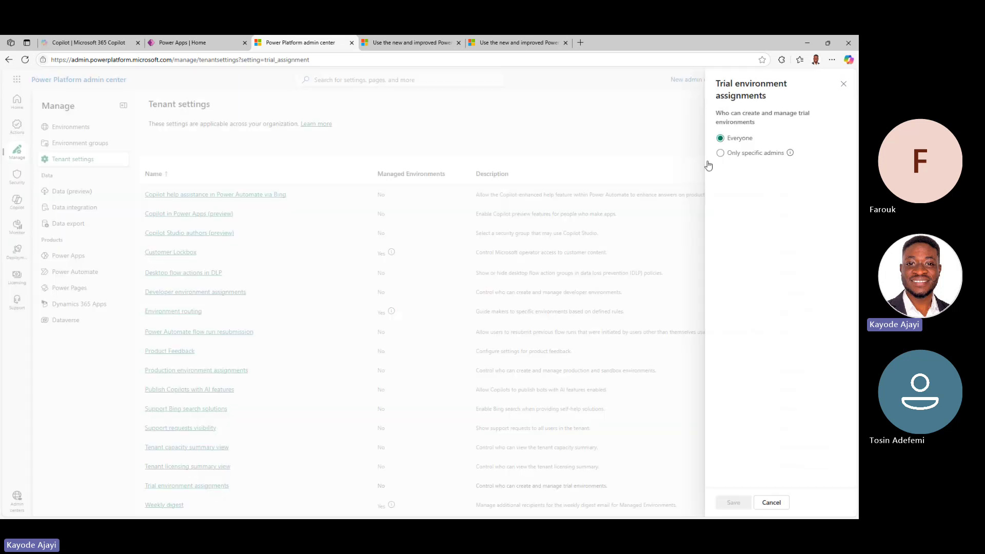
{"action": "left_click", "coordinate": [722, 156]}
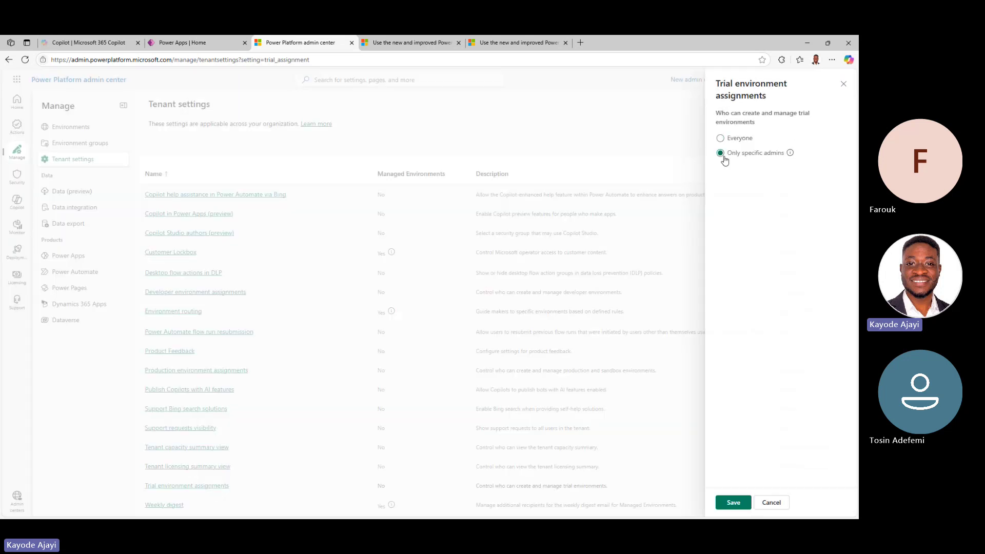
{"action": "left_click", "coordinate": [733, 502]}
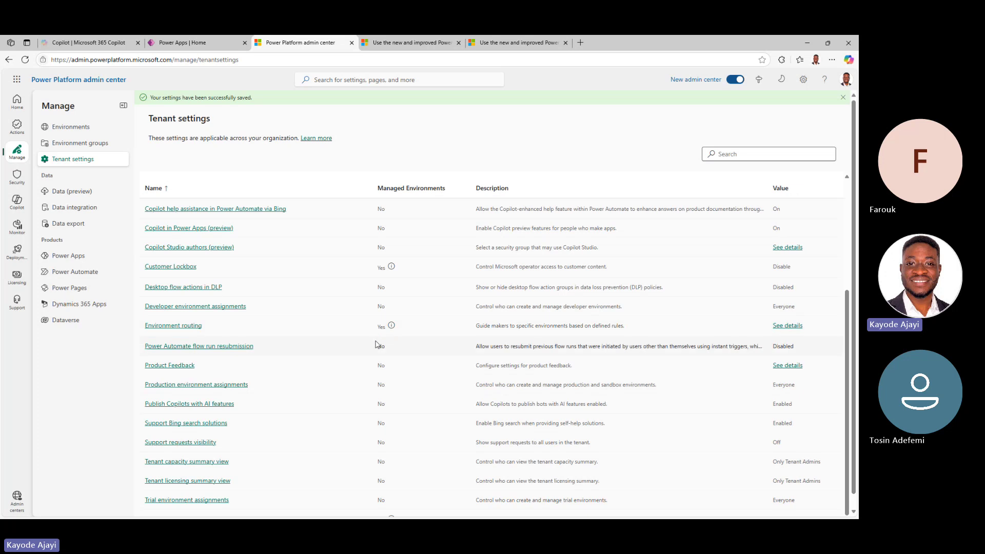
Limit who can create and manage developer environments to only specific admins, and save the tenant setting.
{"action": "scroll", "coordinate": [207, 305], "scroll_direction": "down", "scroll_amount": 1}
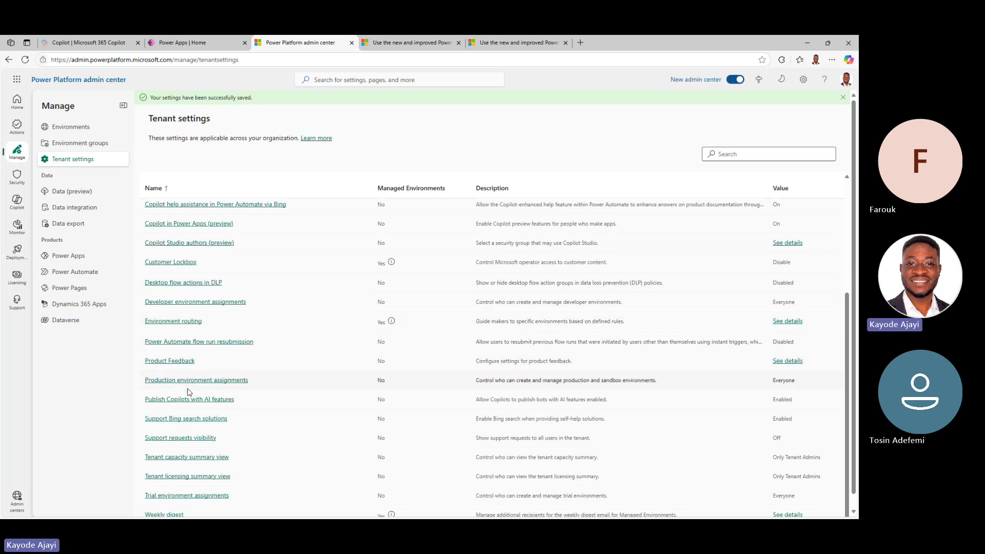
{"action": "scroll", "coordinate": [200, 314], "scroll_direction": "up", "scroll_amount": 1}
{"action": "left_click", "coordinate": [272, 302]}
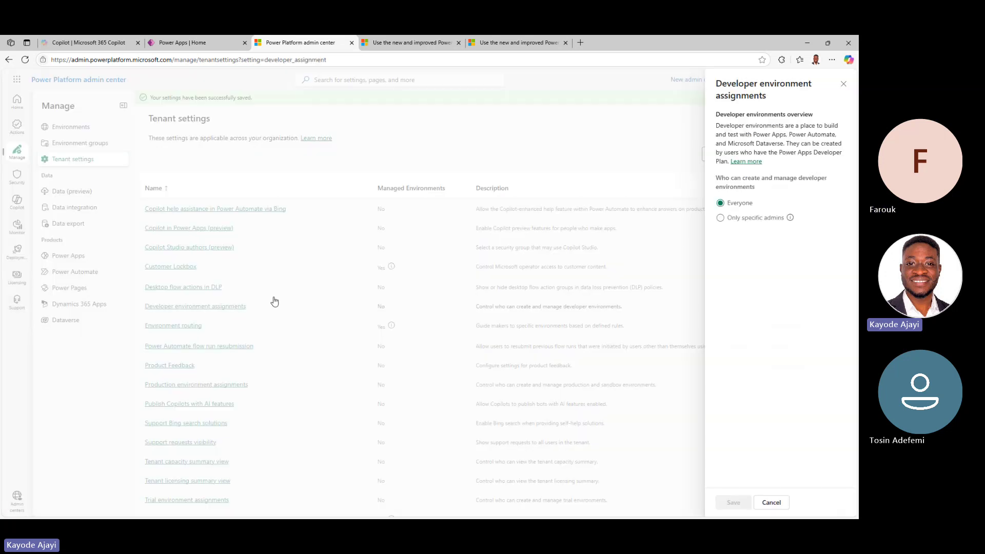
{"action": "left_click", "coordinate": [733, 220]}
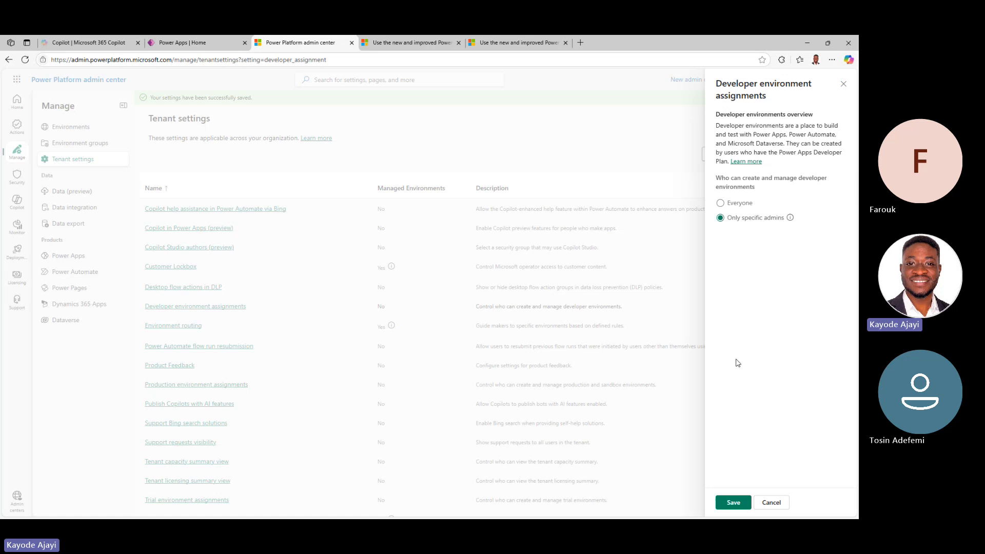
{"action": "left_click", "coordinate": [733, 502]}
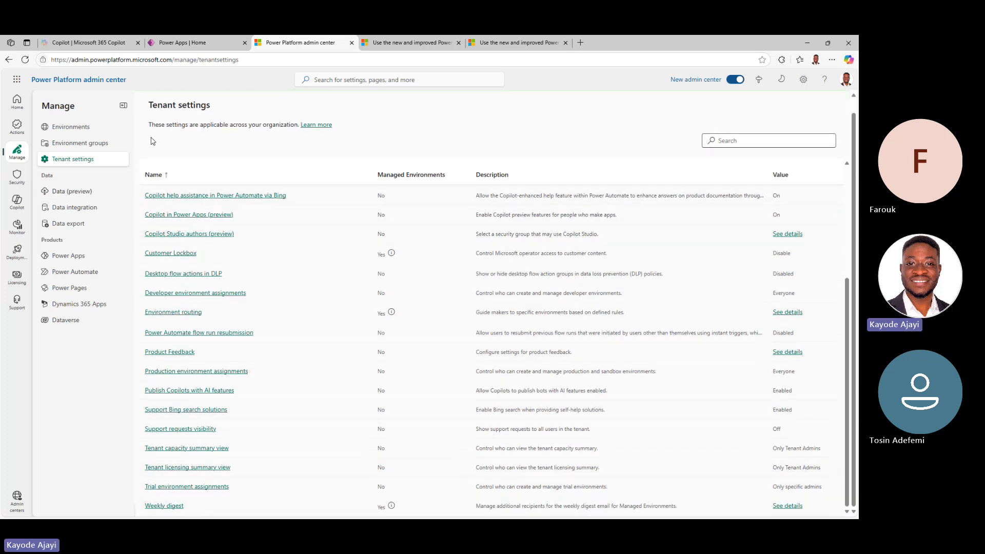
View the on-premises and virtual network data gateways, and look at the Data integration and Data export pages.
{"action": "left_click", "coordinate": [72, 191]}
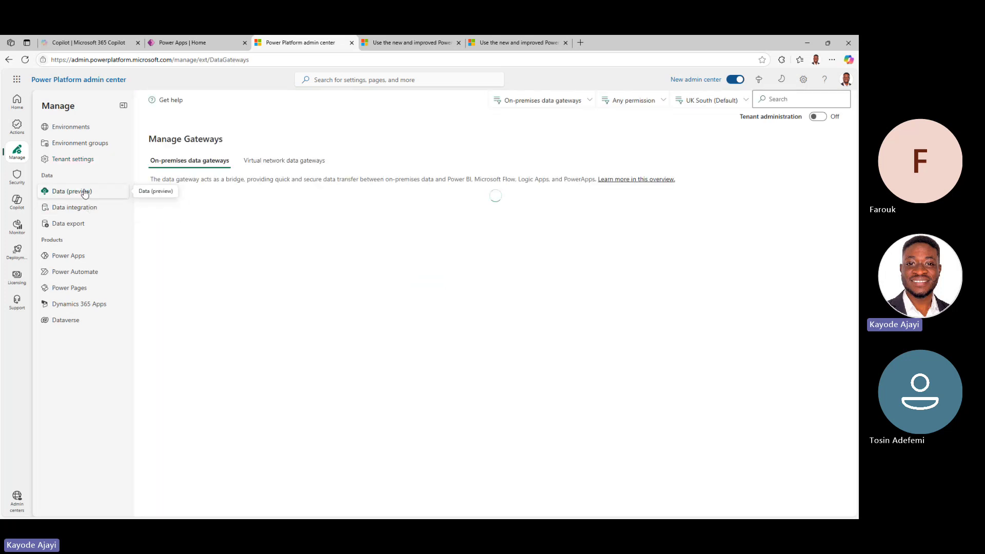
{"action": "left_click", "coordinate": [279, 160]}
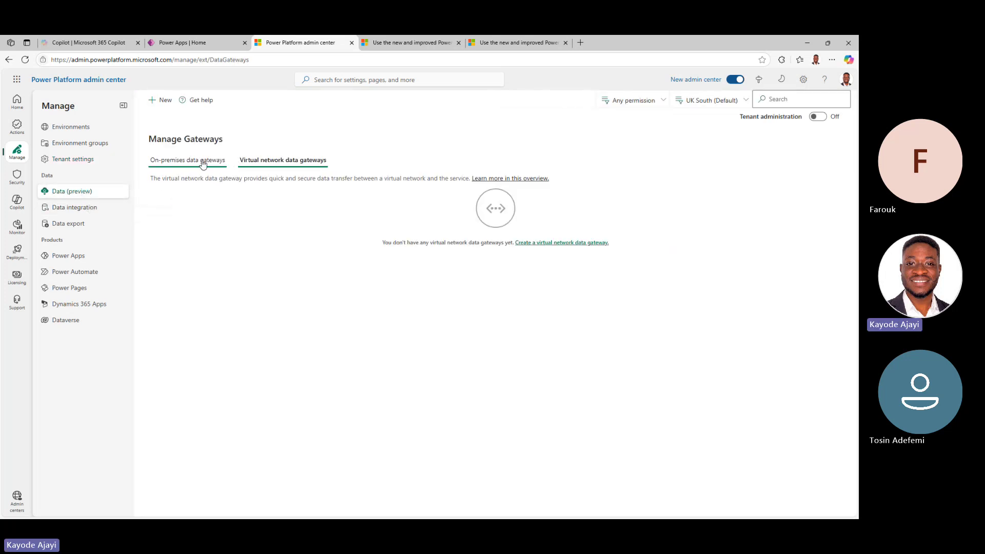
{"action": "left_click", "coordinate": [204, 162]}
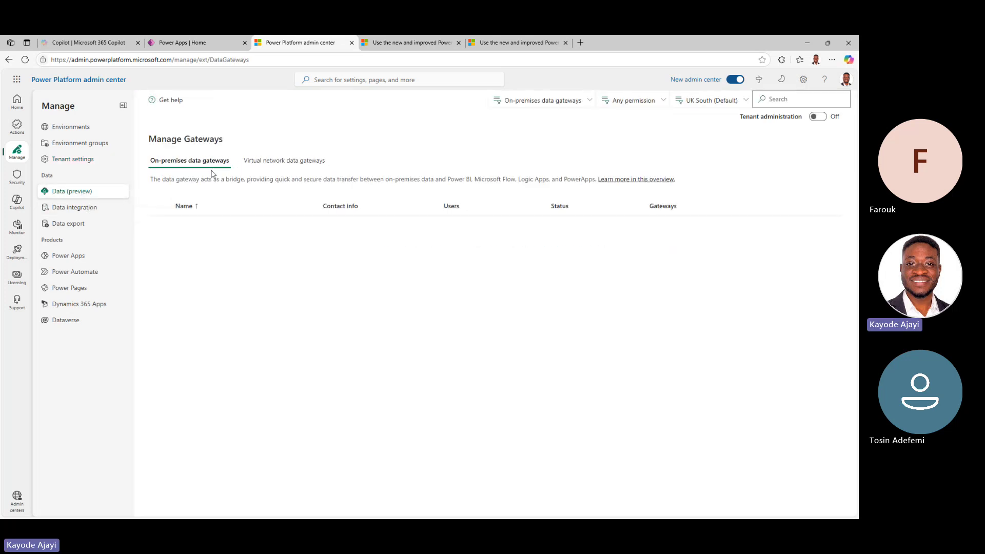
{"action": "left_click", "coordinate": [103, 208]}
{"action": "left_click", "coordinate": [88, 192]}
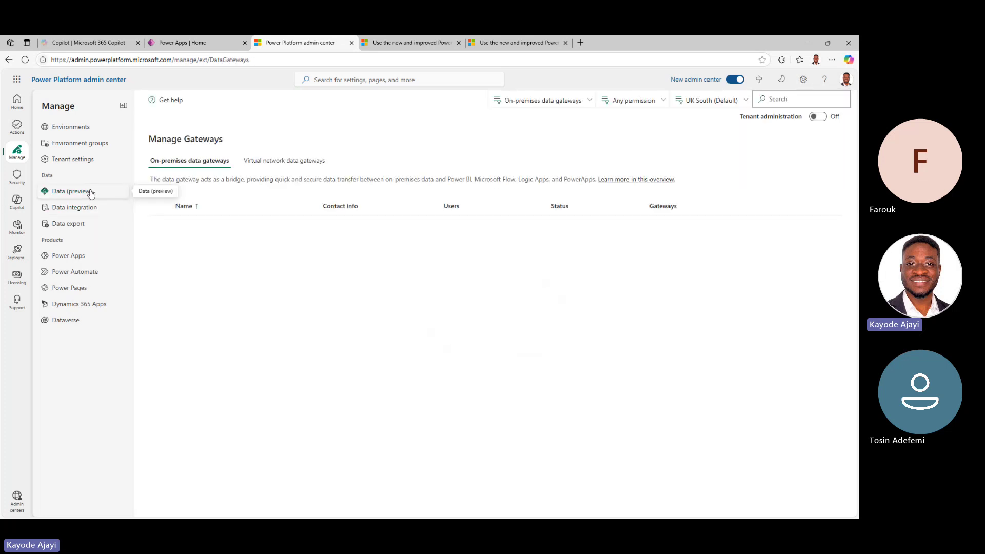
{"action": "left_click", "coordinate": [87, 207]}
{"action": "left_click", "coordinate": [80, 222]}
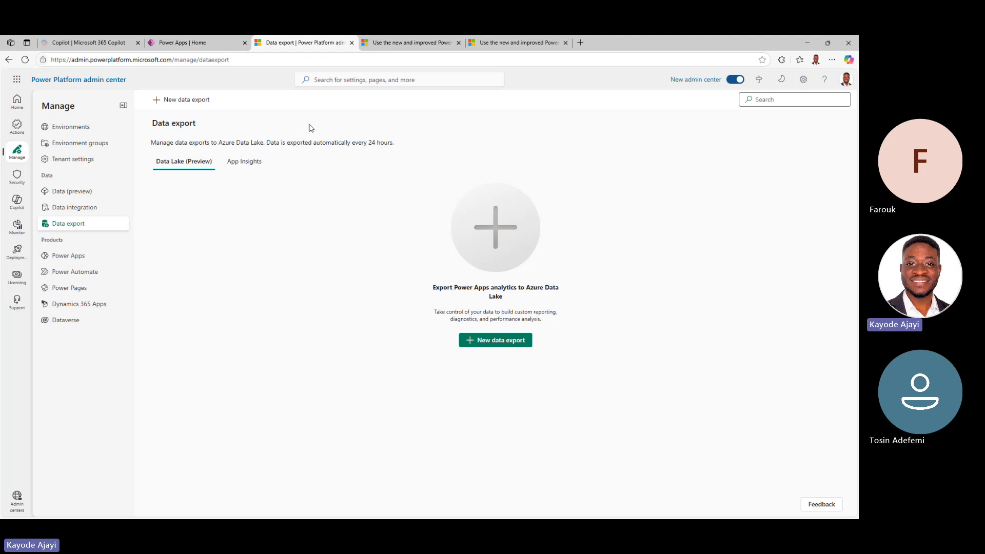
Look through the Power Automate, Dynamics 365 Apps and Power Pages product pages, and the Security and Copilot overviews.
{"action": "left_click", "coordinate": [68, 276]}
{"action": "left_click", "coordinate": [81, 303]}
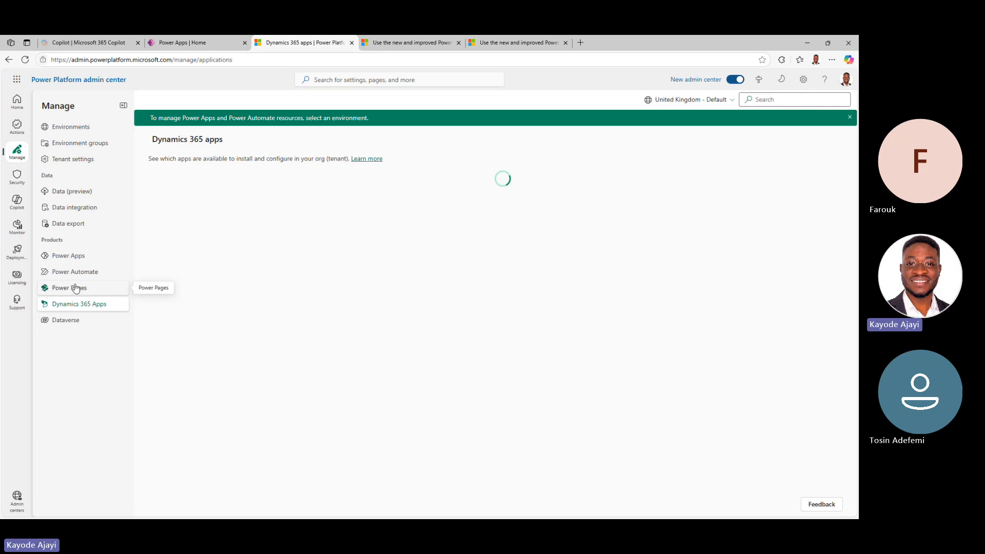
{"action": "left_click", "coordinate": [76, 288]}
{"action": "left_click", "coordinate": [17, 176]}
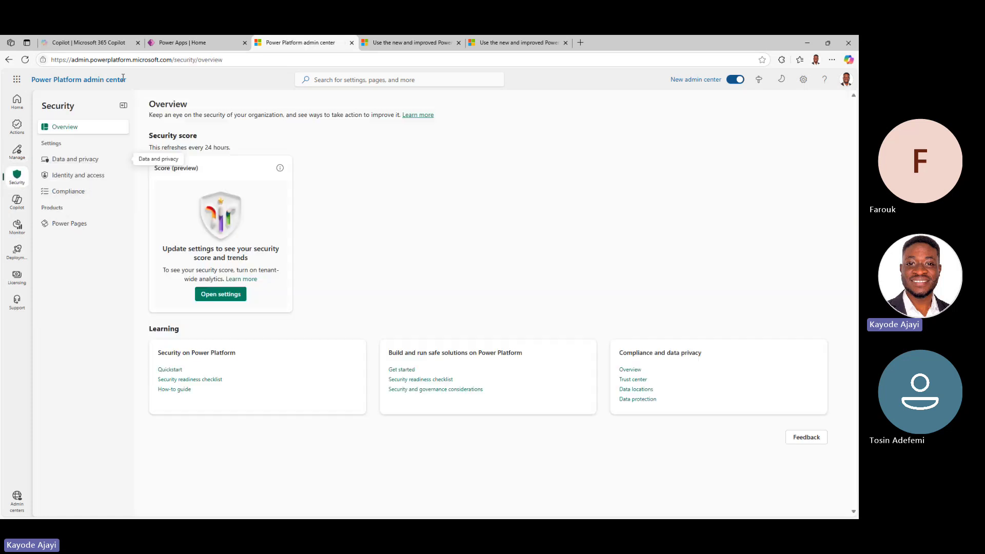
{"action": "left_click", "coordinate": [16, 201]}
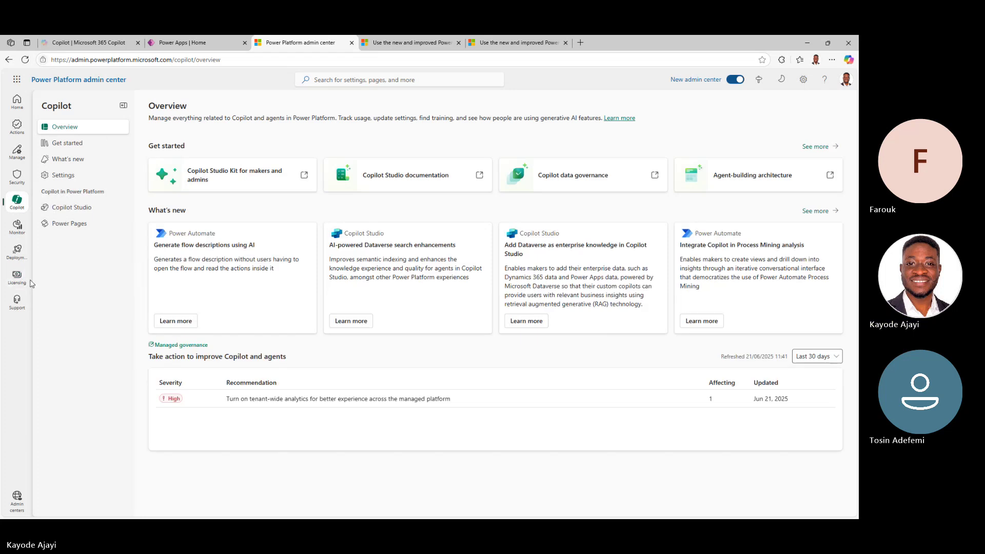
Review the license summaries for Power Apps, Power Automate, Copilot Studio, Power Pages and Dataverse under Licensing.
{"action": "left_click", "coordinate": [16, 277]}
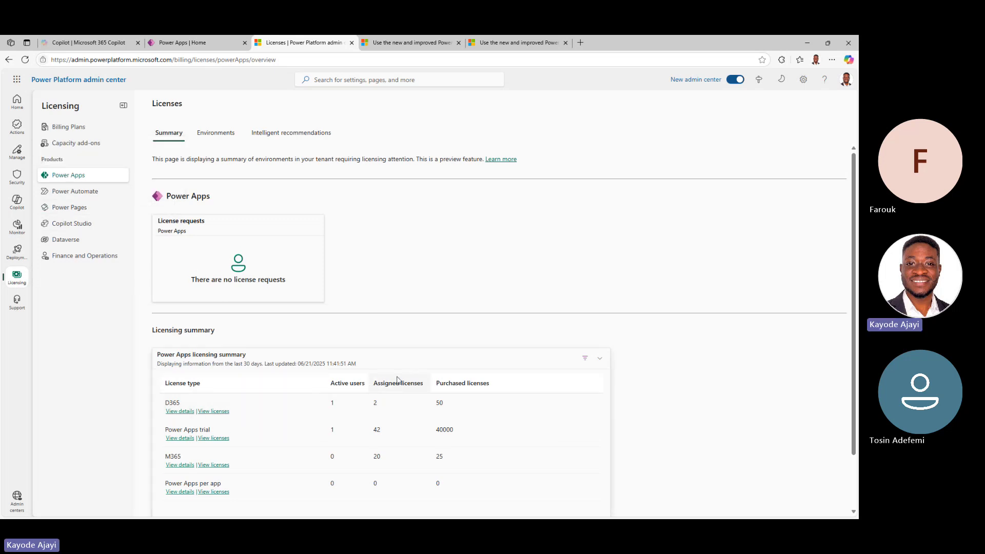
{"action": "scroll", "coordinate": [405, 387], "scroll_direction": "down", "scroll_amount": 1}
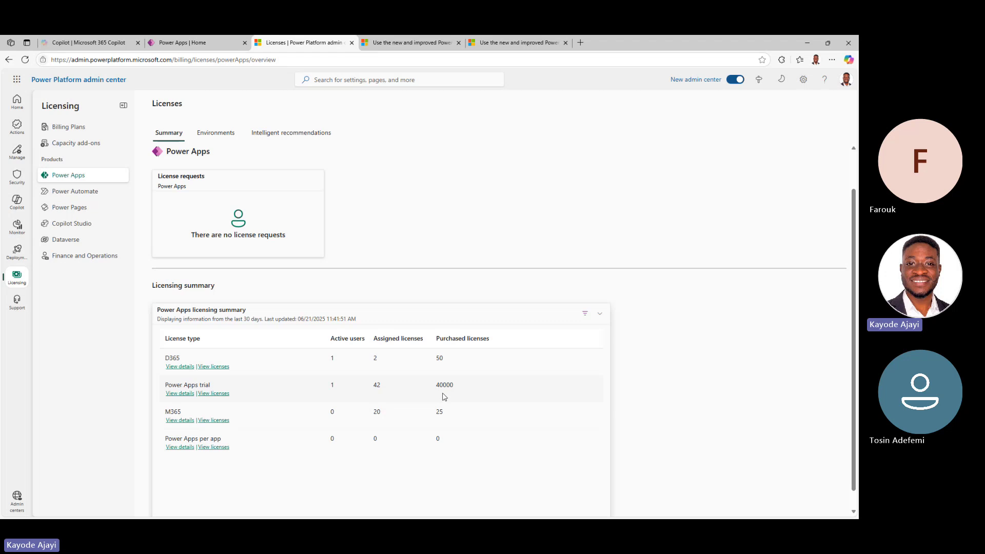
{"action": "scroll", "coordinate": [345, 397], "scroll_direction": "down", "scroll_amount": 1}
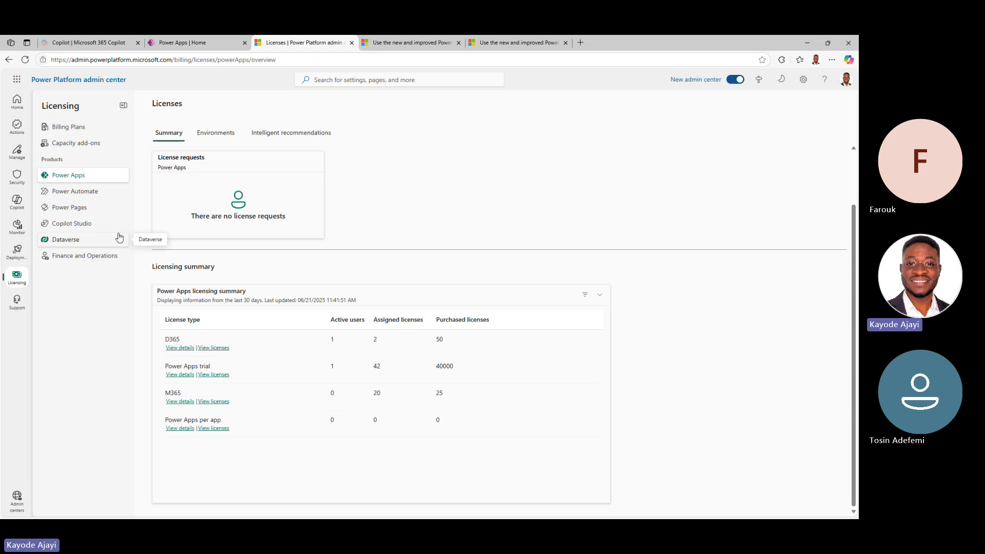
{"action": "left_click", "coordinate": [66, 194]}
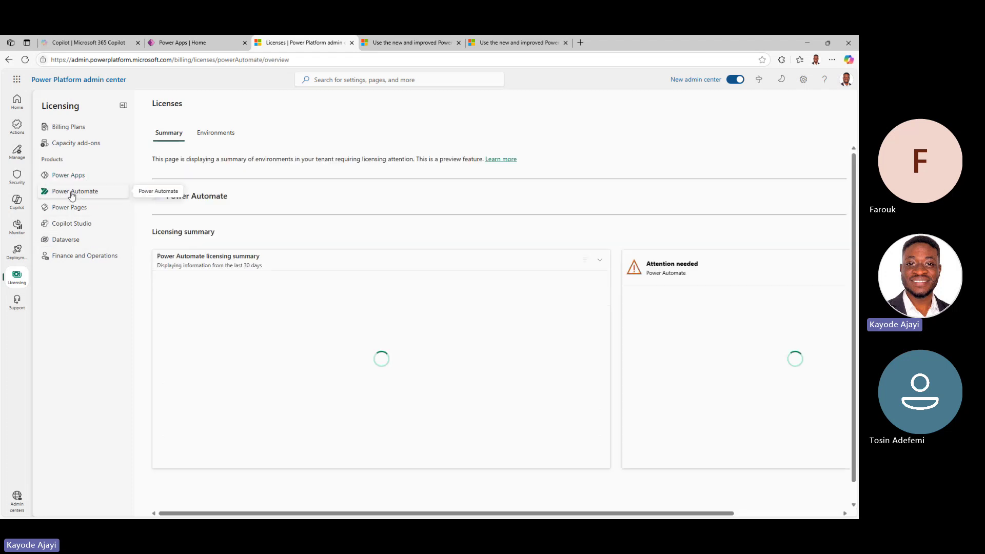
{"action": "left_click", "coordinate": [81, 223]}
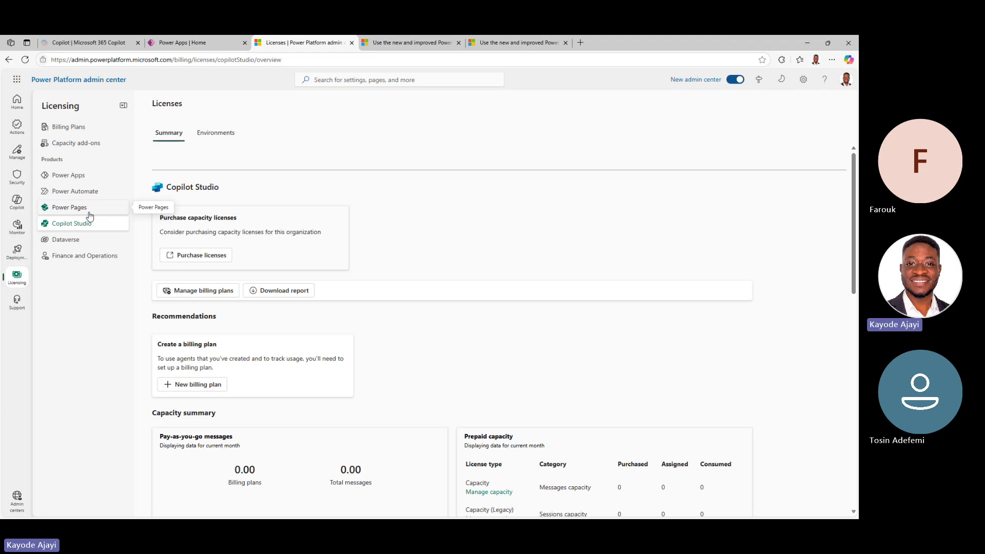
{"action": "left_click", "coordinate": [89, 212]}
{"action": "left_click", "coordinate": [90, 238]}
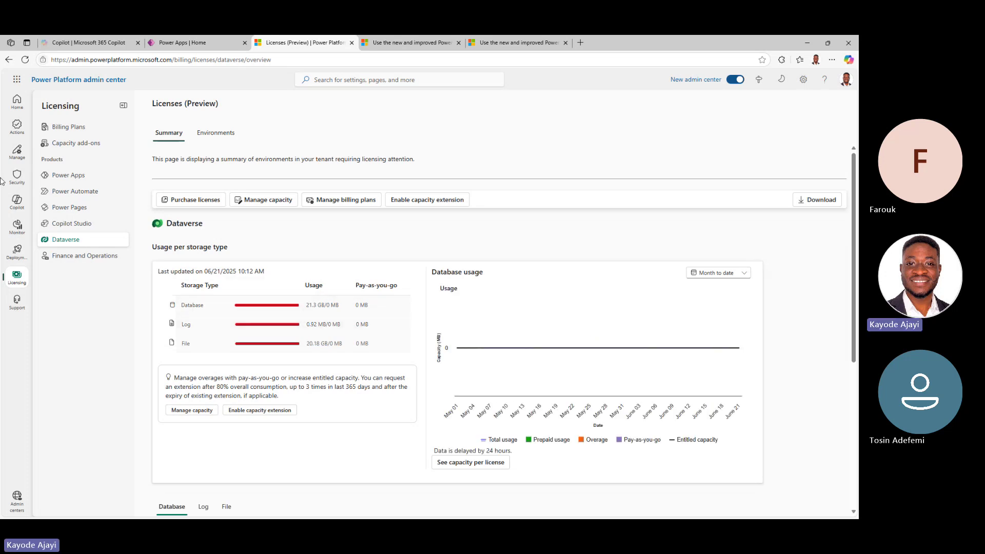
From the environments list, open the developer environment created on 05/01/2025 and bring up its details for editing.
{"action": "left_click", "coordinate": [17, 100]}
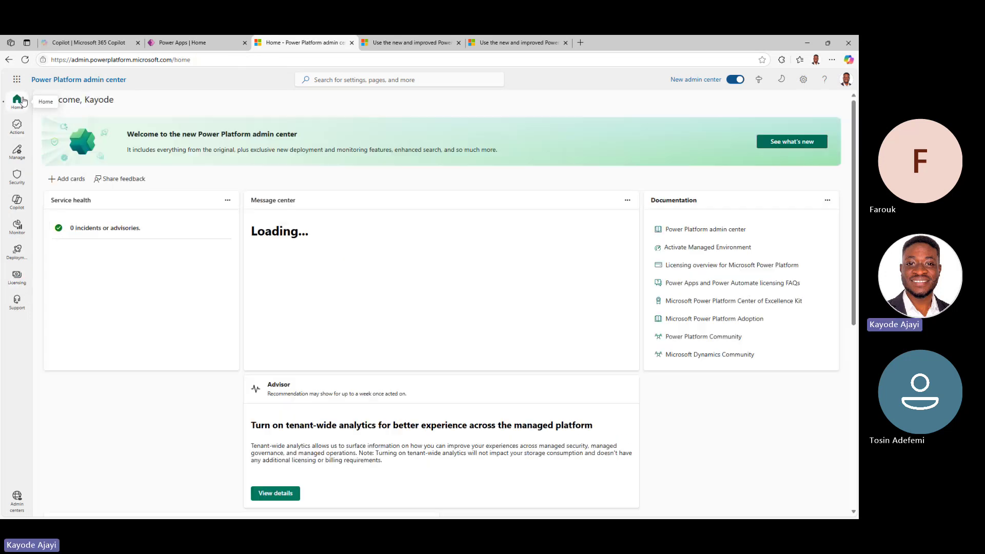
{"action": "left_click", "coordinate": [17, 151]}
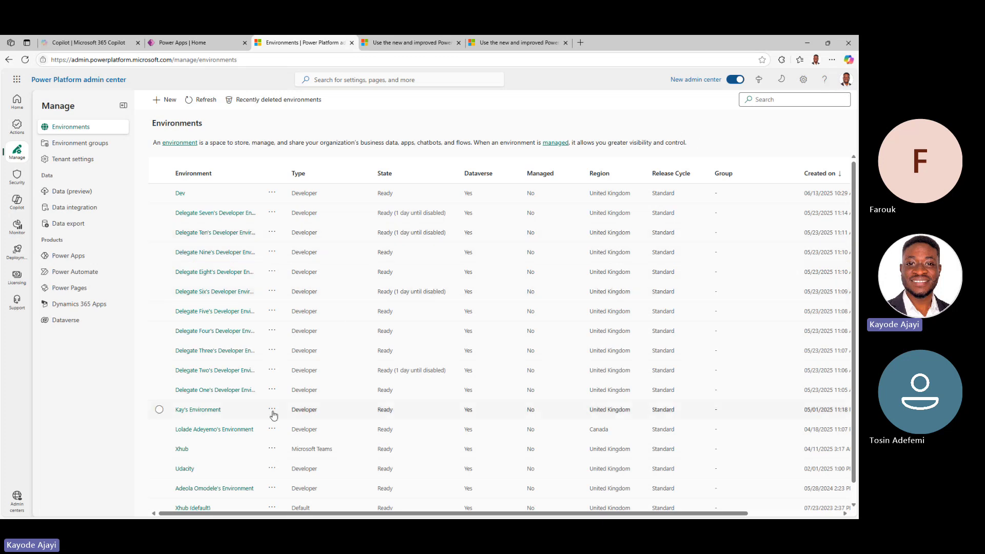
{"action": "left_click", "coordinate": [209, 411]}
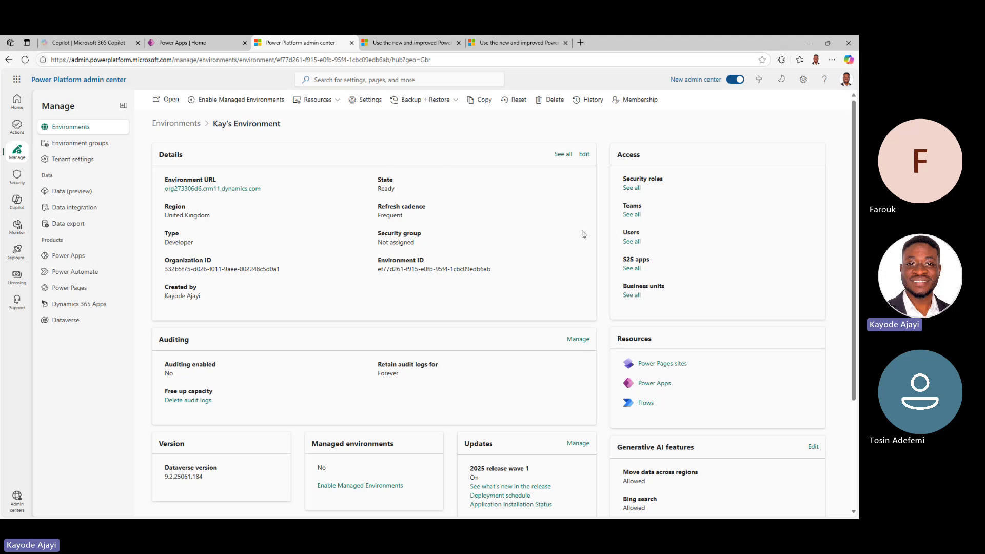
{"action": "left_click", "coordinate": [587, 156]}
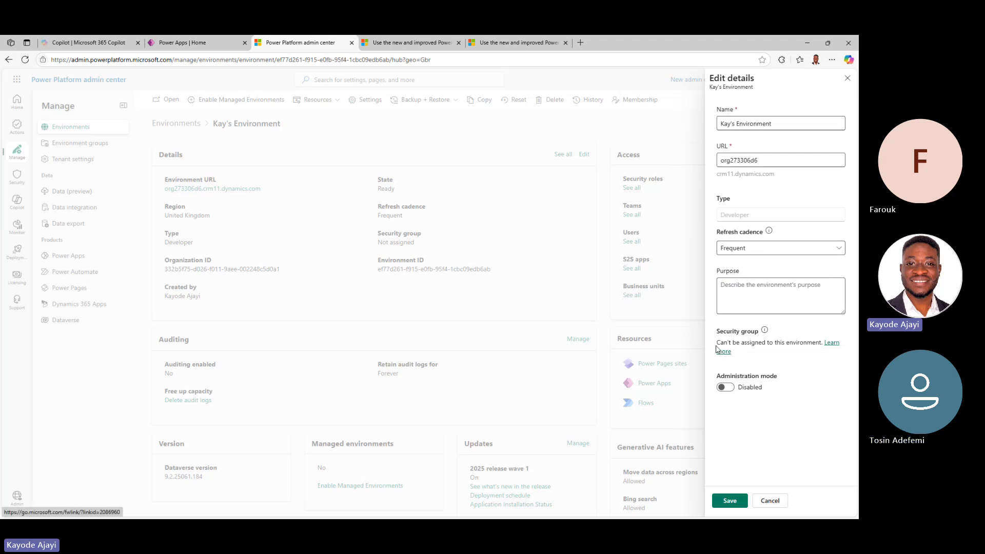
Examine the environment's editable details, including its name and whether a security group can be assigned to it.
{"action": "left_click_drag", "start_coordinate": [717, 343], "coordinate": [819, 341]}
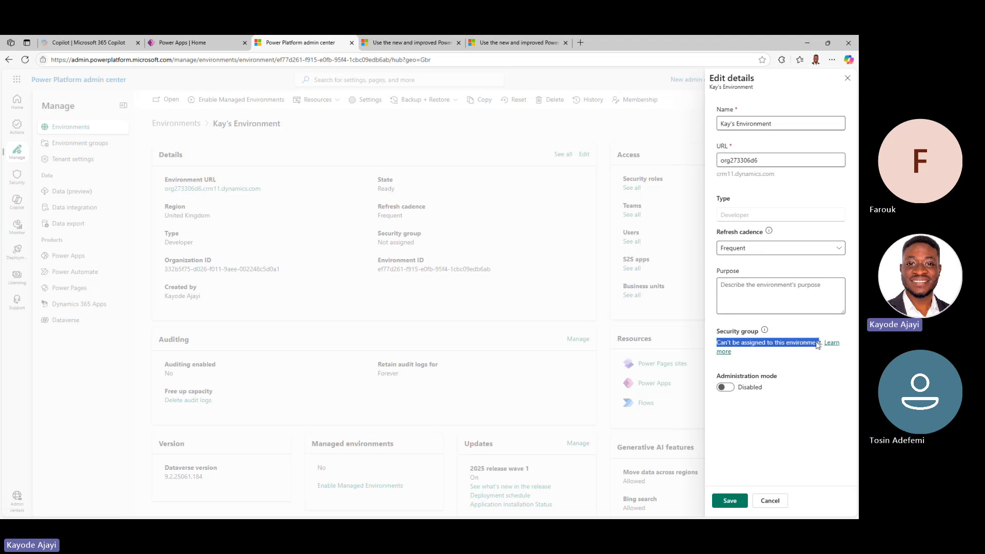
{"action": "left_click", "coordinate": [788, 355]}
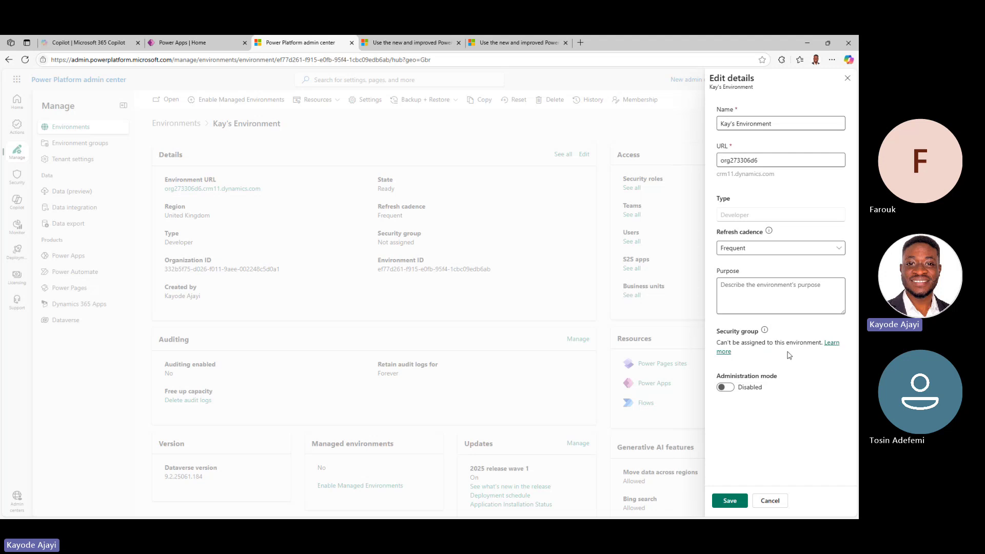
{"action": "left_click_drag", "start_coordinate": [725, 339], "coordinate": [812, 349]}
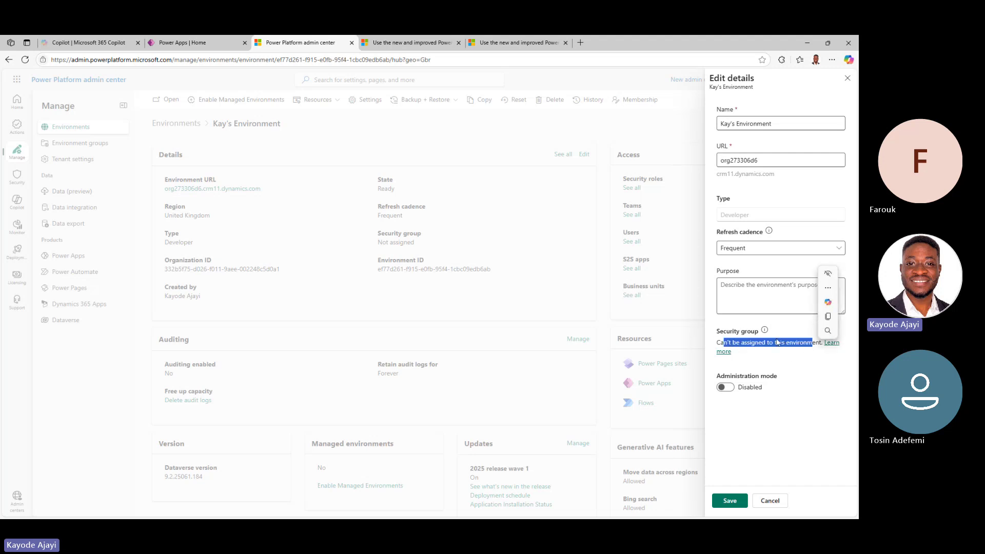
{"action": "left_click", "coordinate": [728, 339]}
{"action": "triple_click", "coordinate": [730, 338]}
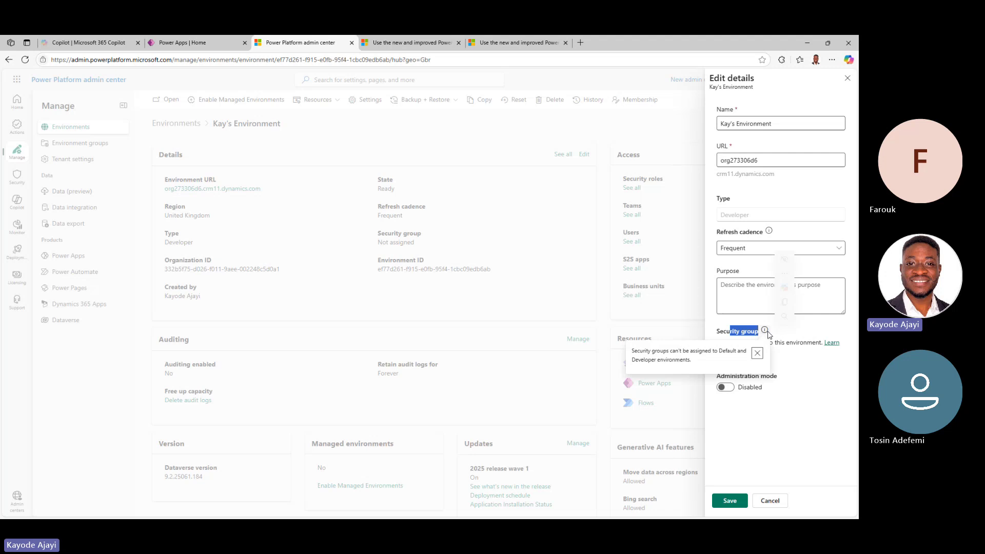
{"action": "left_click", "coordinate": [794, 356]}
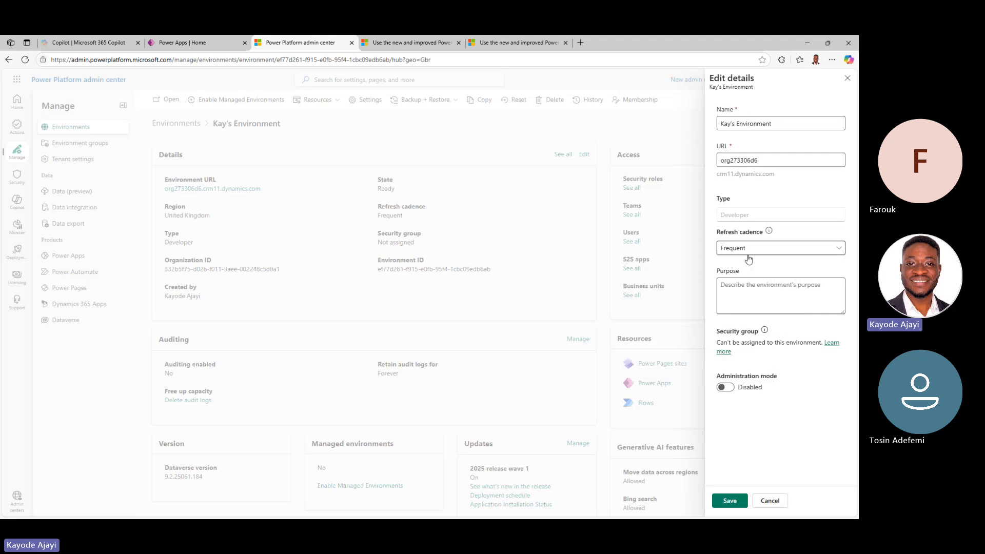
{"action": "left_click_drag", "start_coordinate": [780, 123], "coordinate": [691, 127]}
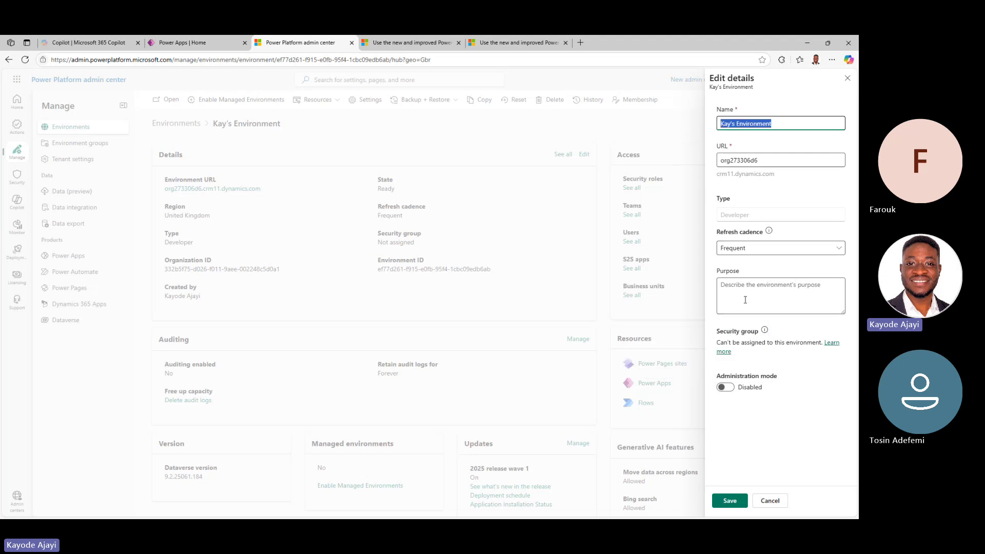
{"action": "left_click_drag", "start_coordinate": [812, 343], "coordinate": [724, 341]}
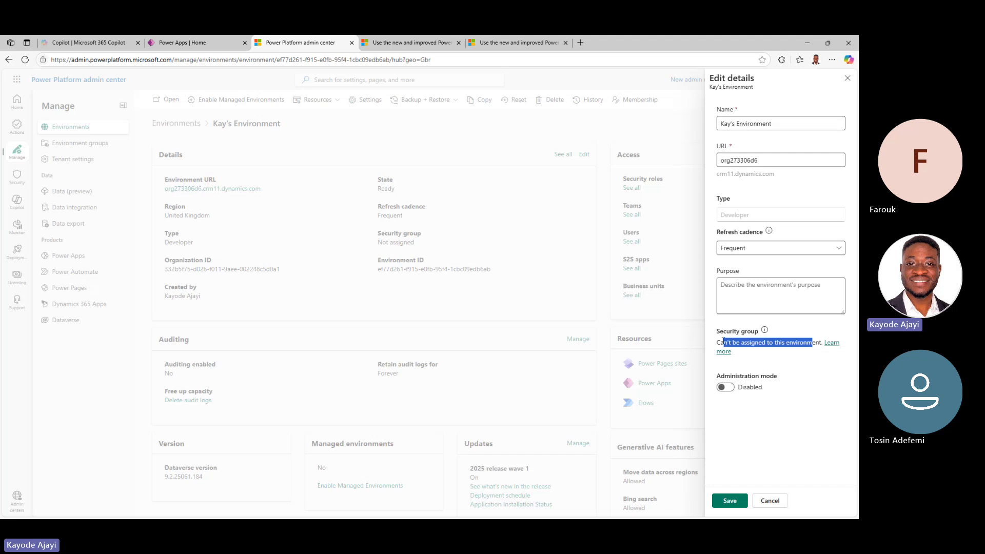
Read the security group note in the environment's editable details and close the details without saving.
{"action": "left_click", "coordinate": [799, 367]}
{"action": "mouse_move", "coordinate": [812, 342]}
{"action": "left_mouse_down"}
{"action": "mouse_move", "coordinate": [716, 342]}
{"action": "mouse_move", "coordinate": [799, 343]}
{"action": "left_mouse_up"}
{"action": "left_click", "coordinate": [769, 367]}
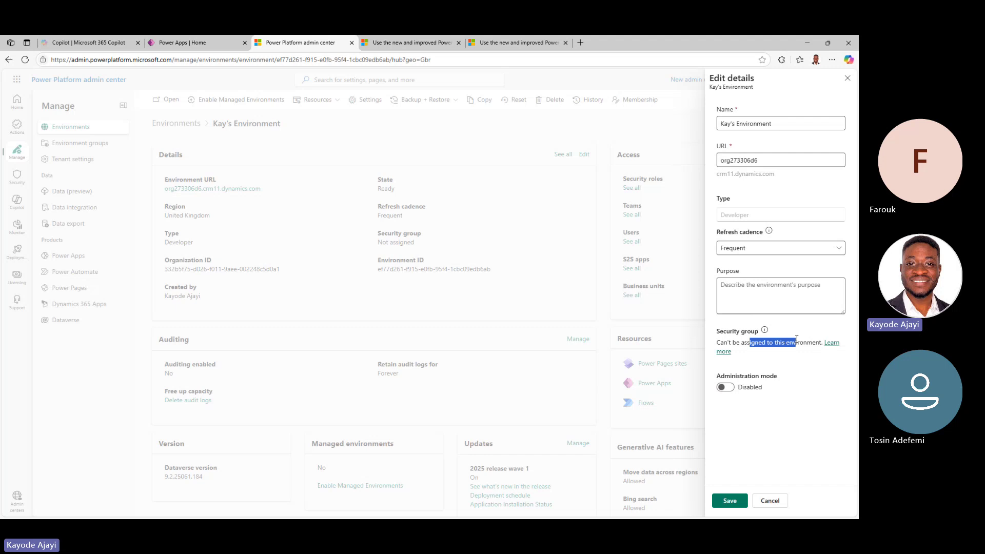
{"action": "left_click", "coordinate": [804, 370]}
{"action": "left_click", "coordinate": [769, 501]}
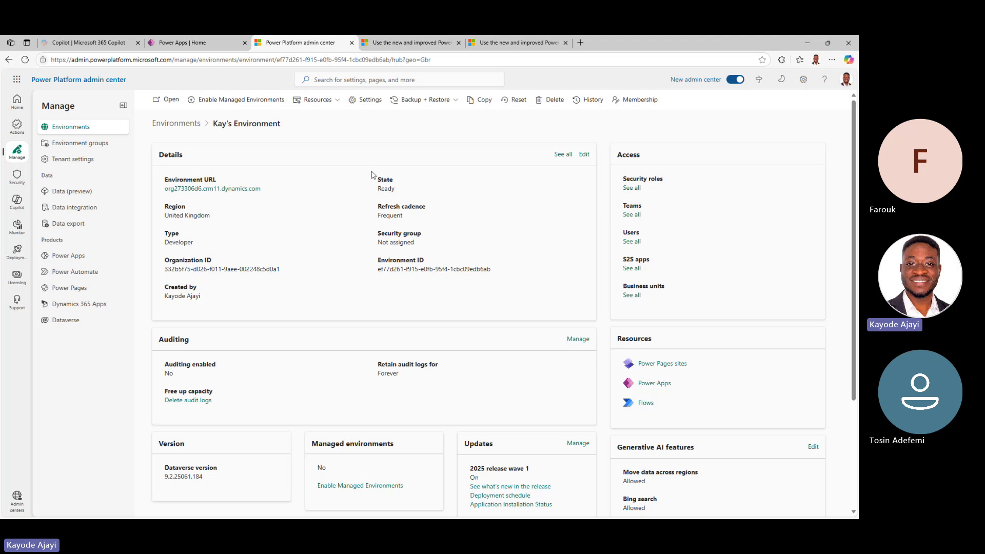
Open the security roles under Users + permissions in the environment's settings and look through the role list.
{"action": "left_click", "coordinate": [368, 102]}
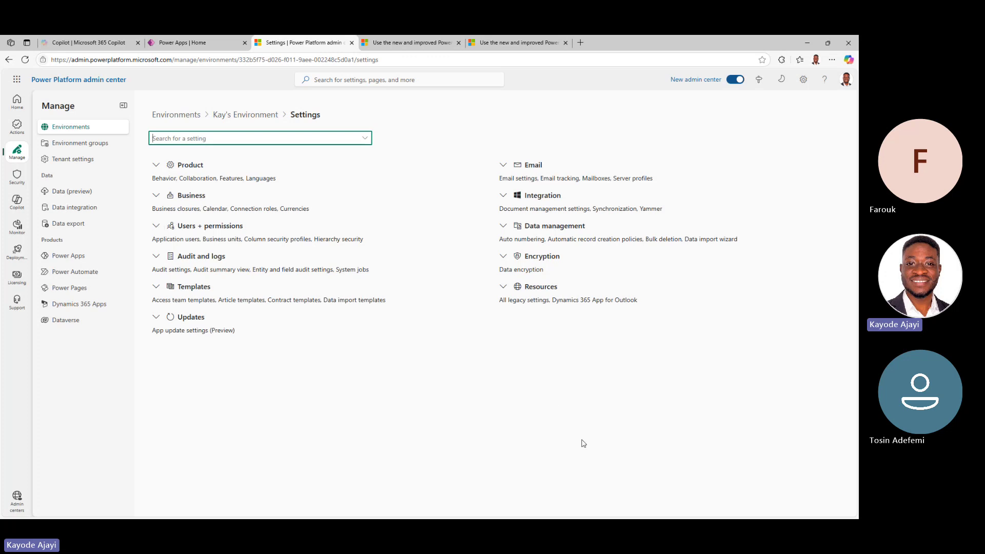
{"action": "left_click", "coordinate": [157, 229]}
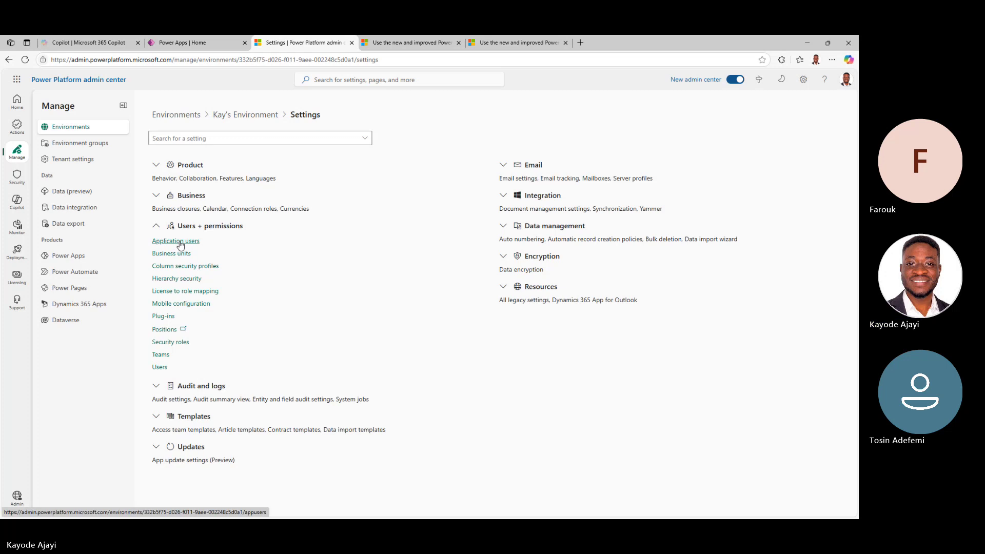
{"action": "left_click", "coordinate": [168, 349]}
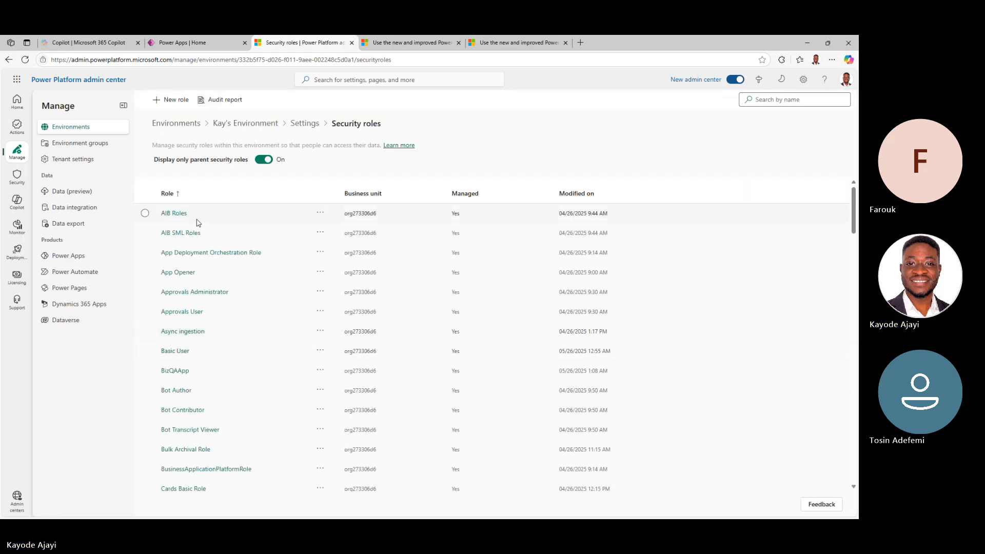
{"action": "scroll", "coordinate": [261, 229], "scroll_direction": "down", "scroll_amount": 3}
{"action": "scroll", "coordinate": [259, 226], "scroll_direction": "down", "scroll_amount": 5}
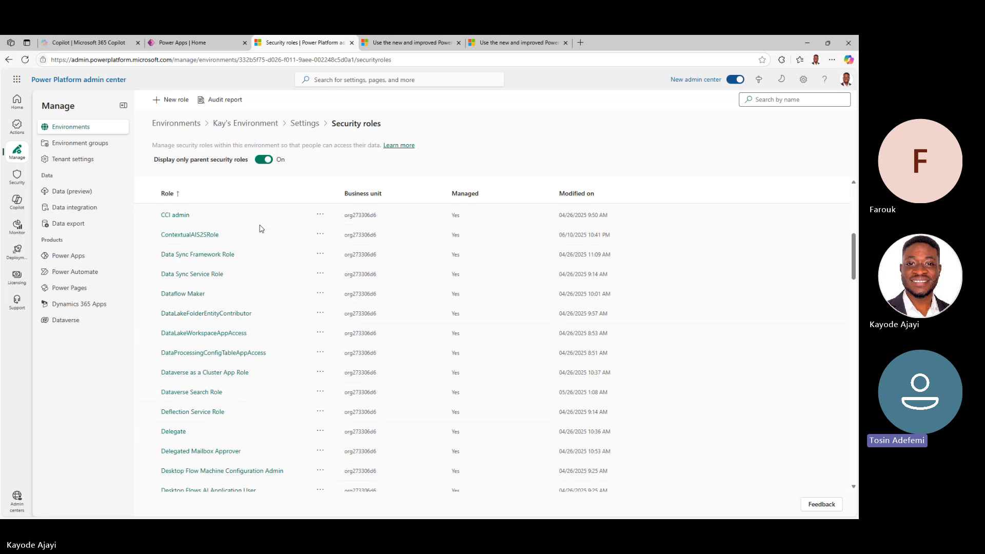
{"action": "scroll", "coordinate": [260, 226], "scroll_direction": "up", "scroll_amount": 3}
Revisit the Users + permissions options in the environment's settings, return to the environment overview, and reopen its settings.
{"action": "left_click", "coordinate": [308, 128]}
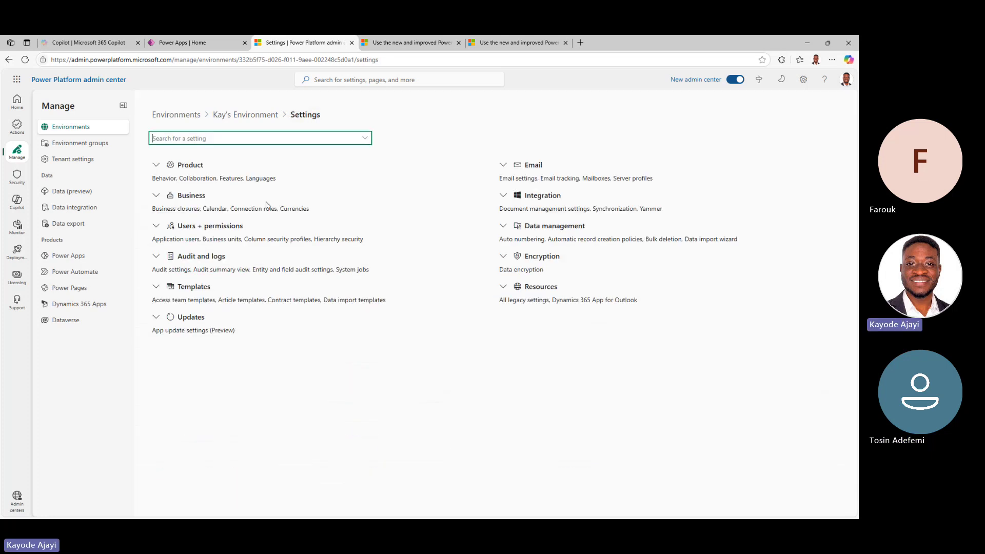
{"action": "left_click", "coordinate": [156, 226]}
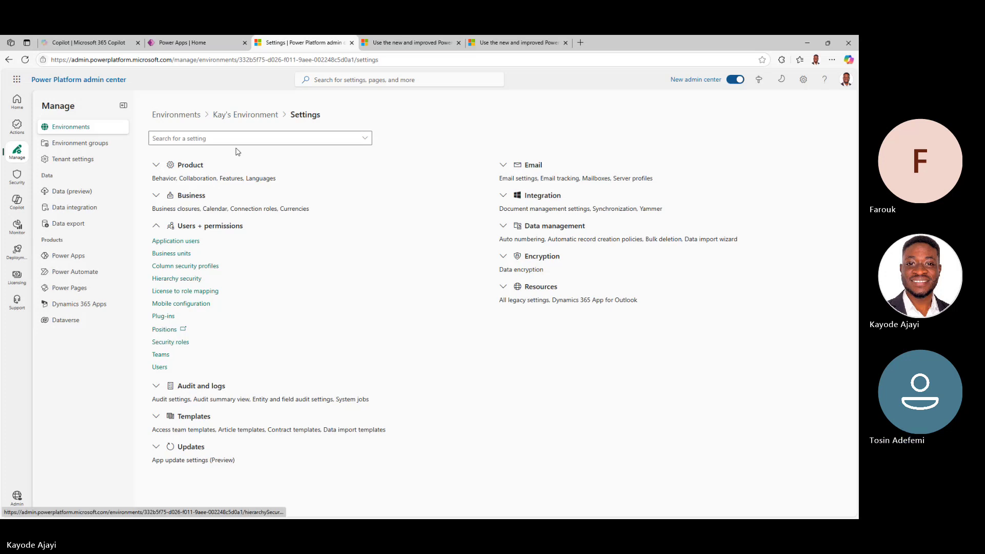
{"action": "left_click", "coordinate": [242, 116]}
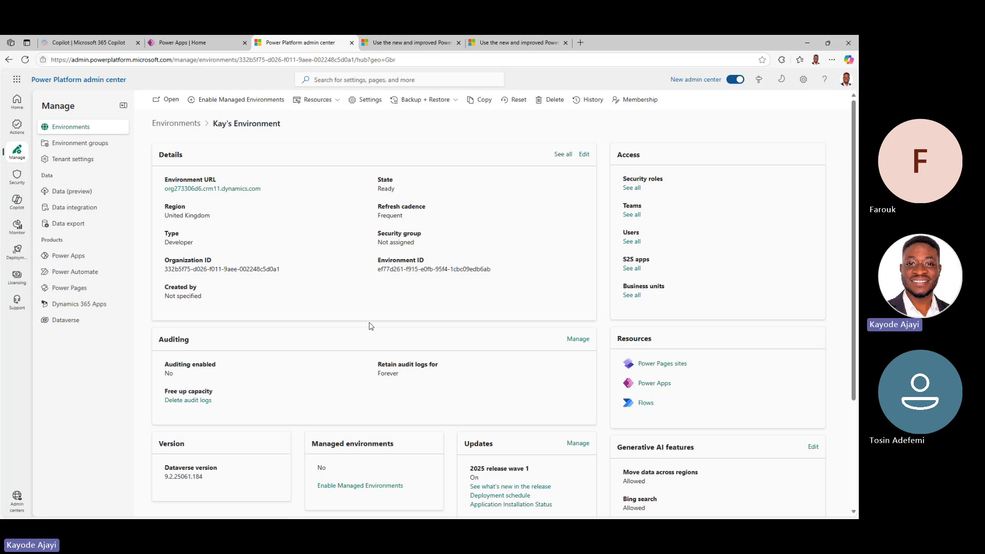
{"action": "left_click", "coordinate": [366, 103]}
{"action": "left_click", "coordinate": [371, 101]}
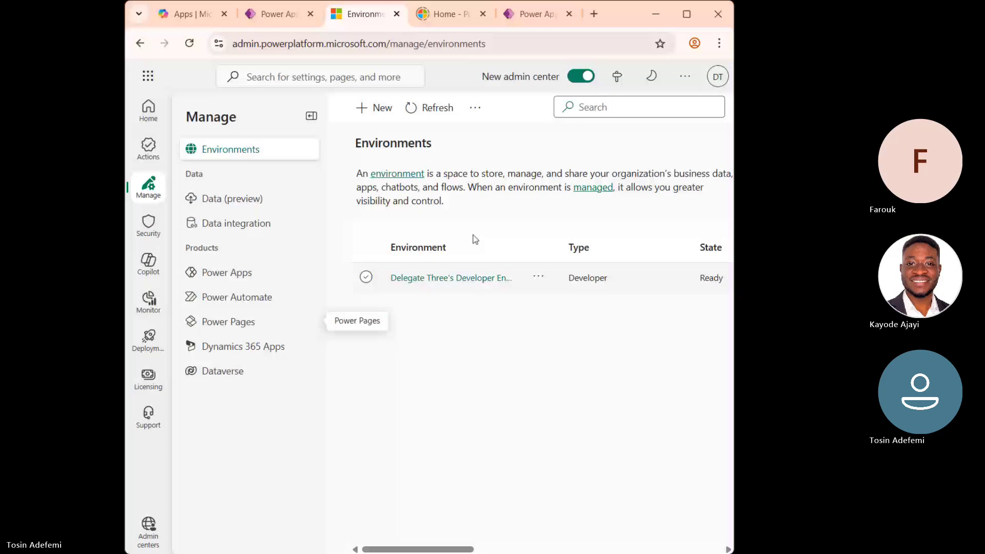
In the maximized admin center window, open the developer environment's security roles from its Users + permissions settings and reload the page.
{"action": "left_click", "coordinate": [679, 15]}
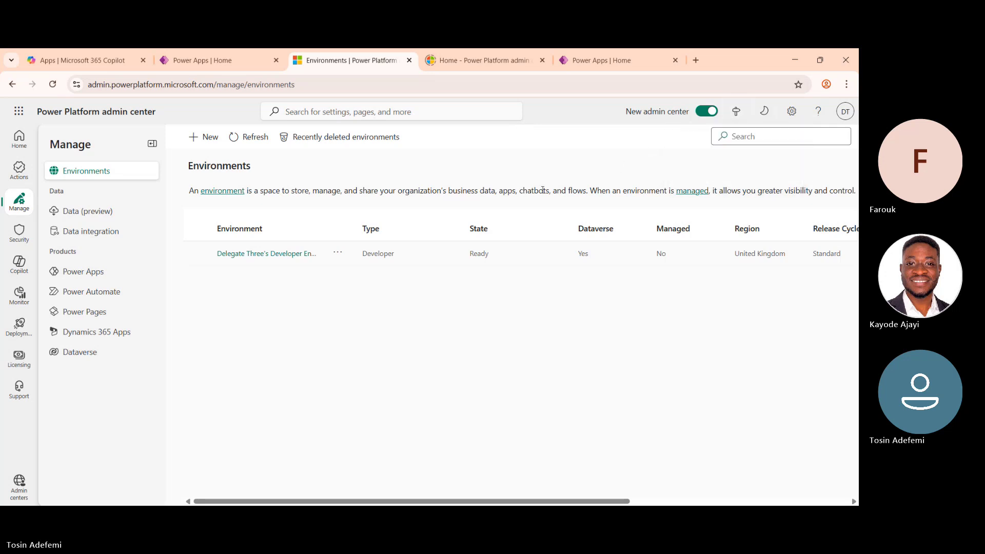
{"action": "left_click", "coordinate": [293, 253]}
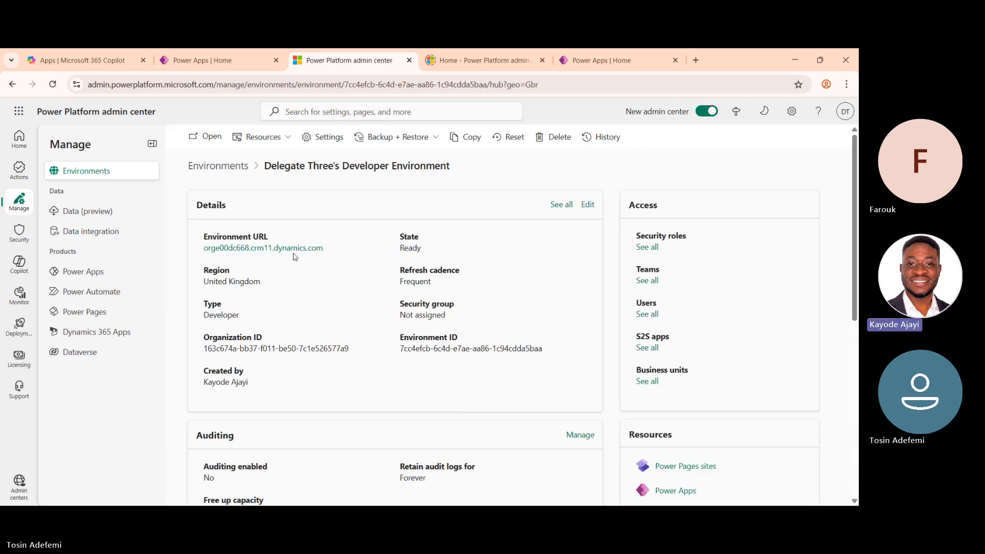
{"action": "left_click", "coordinate": [327, 137]}
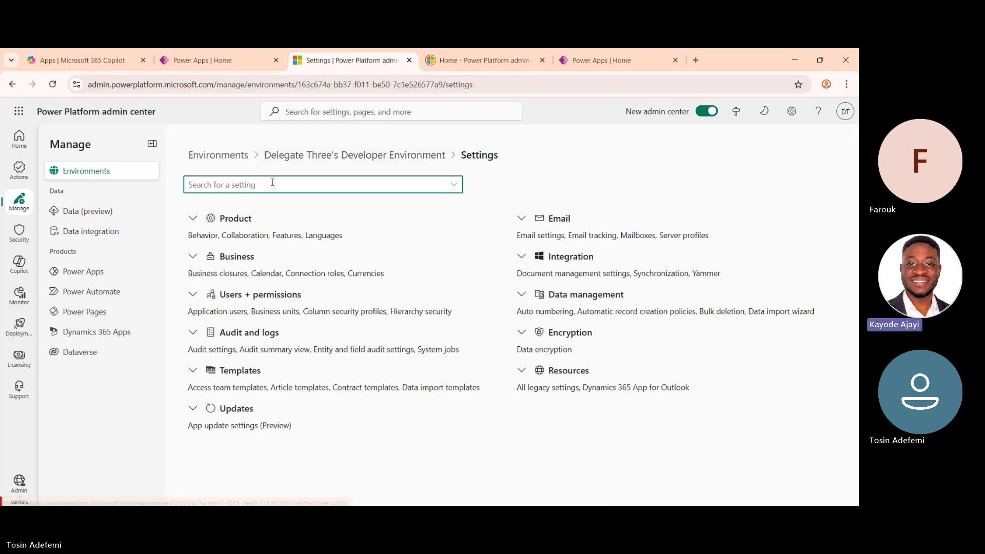
{"action": "left_click", "coordinate": [246, 295]}
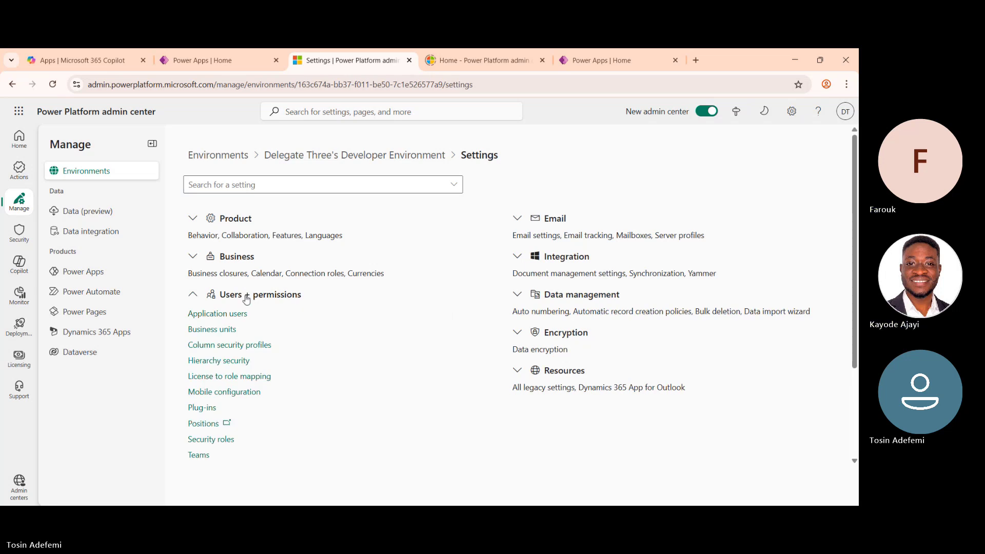
{"action": "left_click", "coordinate": [220, 444]}
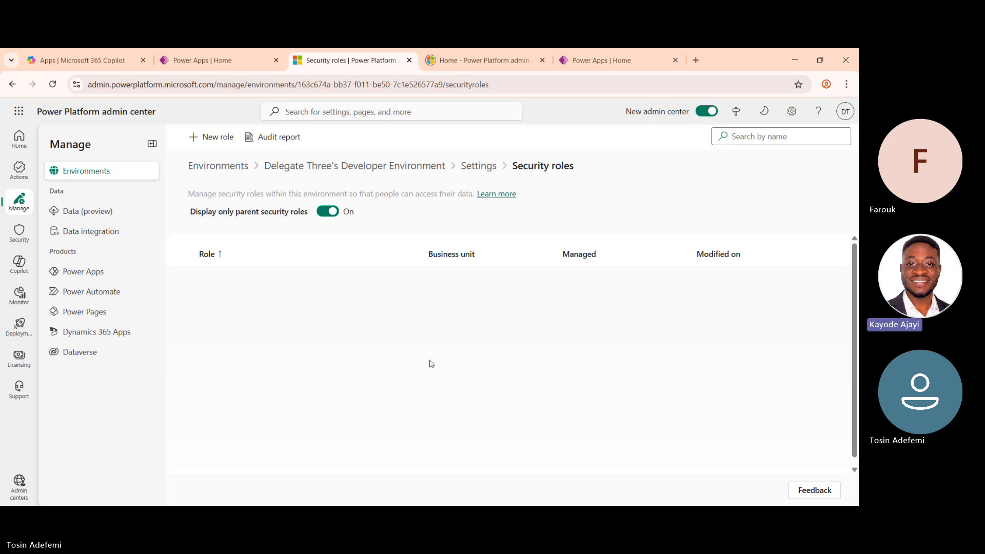
{"action": "left_click", "coordinate": [53, 85]}
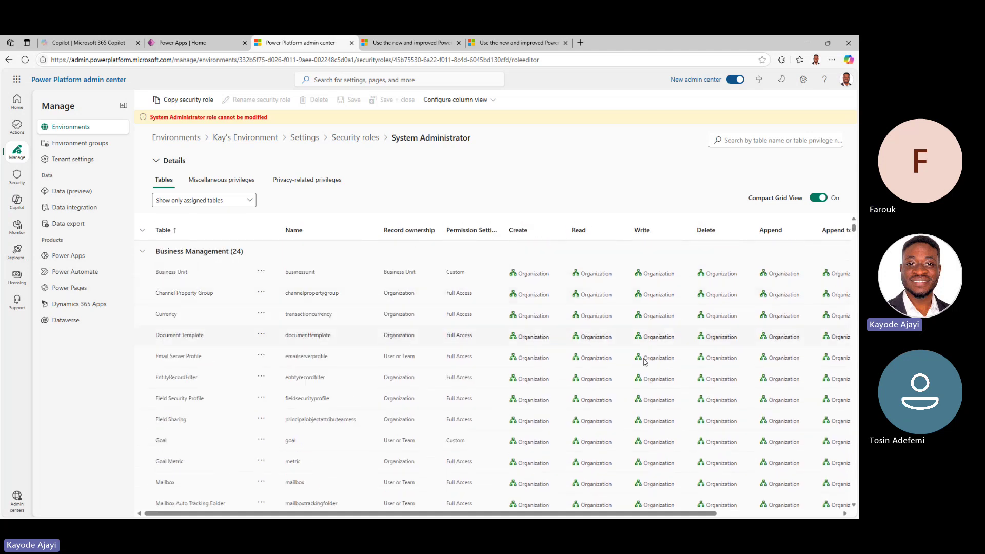
Examine the table permissions assigned to the System Administrator role, from Business Management through the custom tables.
{"action": "scroll", "coordinate": [413, 327], "scroll_direction": "down", "scroll_amount": 3}
{"action": "scroll", "coordinate": [413, 327], "scroll_direction": "down", "scroll_amount": 20}
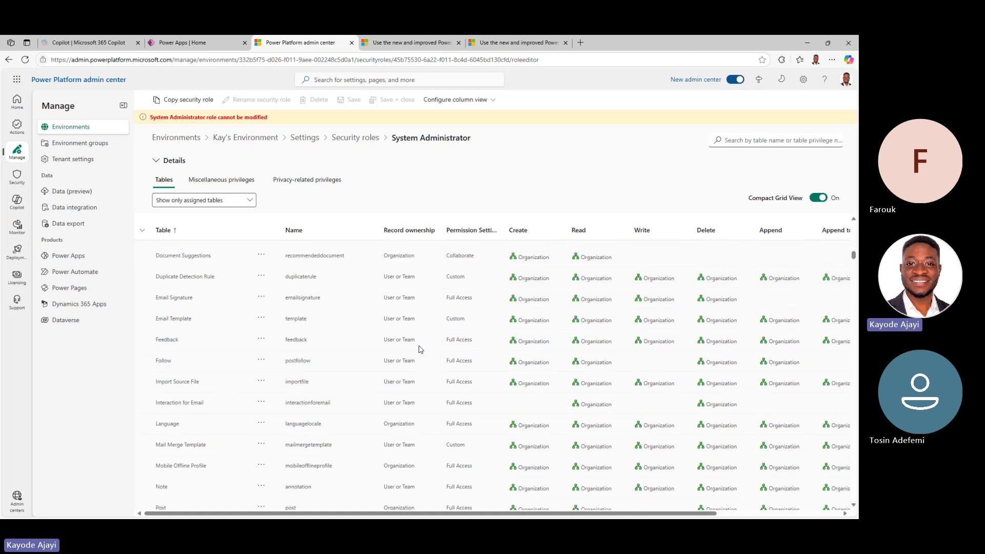
{"action": "scroll", "coordinate": [420, 349], "scroll_direction": "down", "scroll_amount": 1}
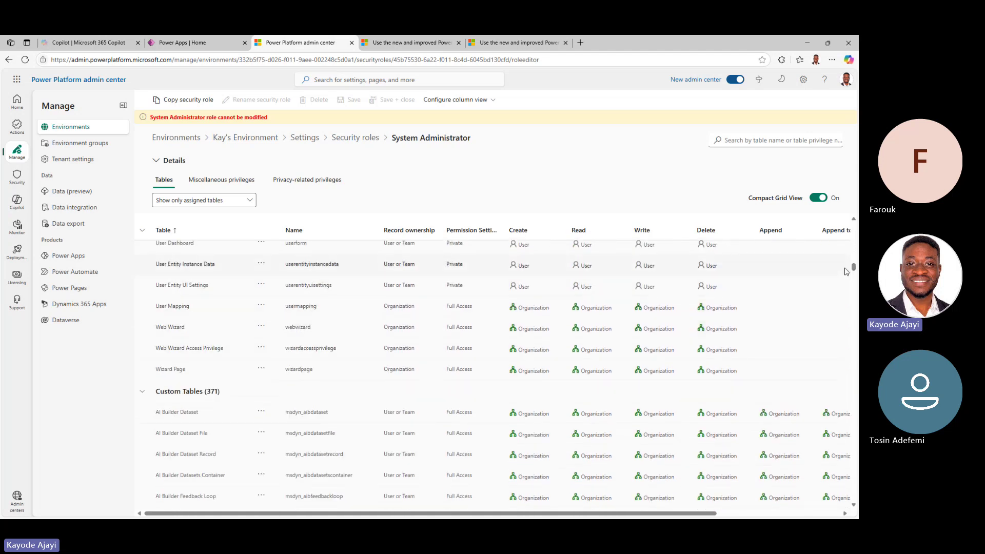
{"action": "left_click_drag", "start_coordinate": [853, 267], "coordinate": [853, 228]}
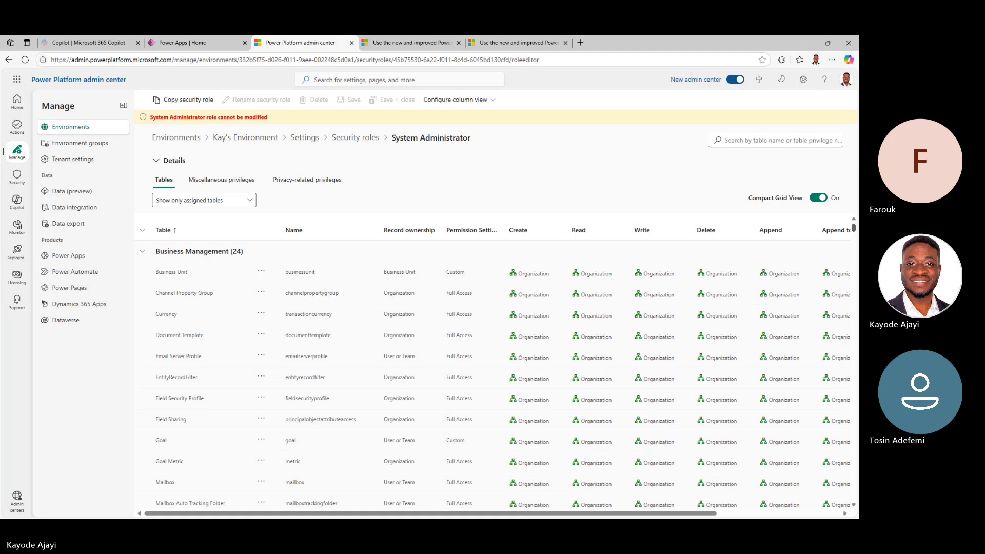
{"action": "scroll", "coordinate": [285, 323], "scroll_direction": "down", "scroll_amount": 10}
{"action": "scroll", "coordinate": [281, 327], "scroll_direction": "down", "scroll_amount": 10}
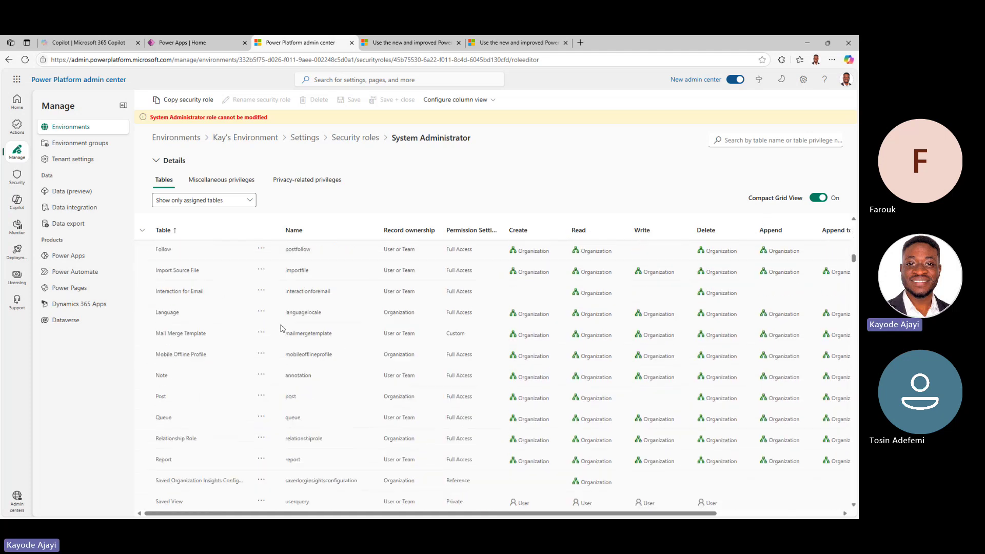
{"action": "scroll", "coordinate": [258, 321], "scroll_direction": "down", "scroll_amount": 10}
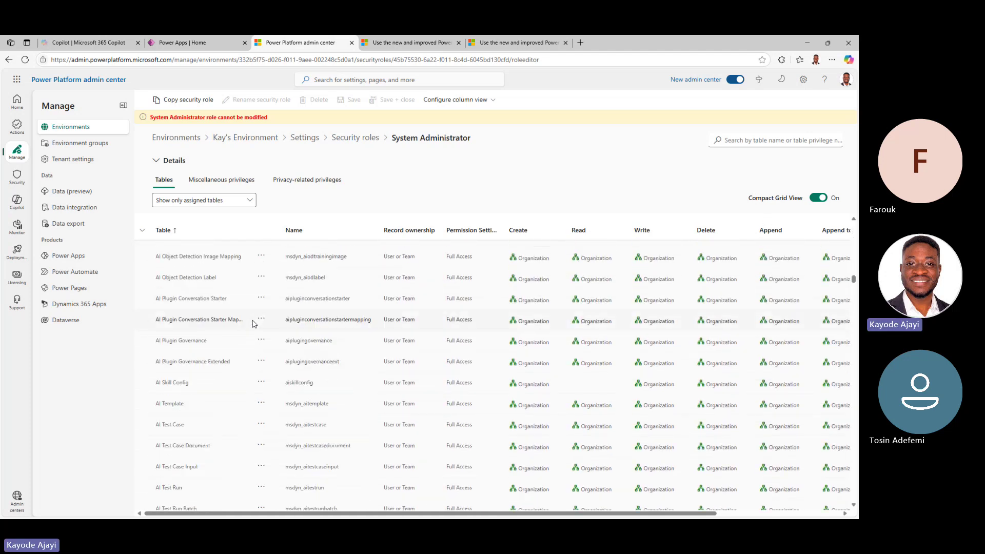
{"action": "scroll", "coordinate": [222, 327], "scroll_direction": "down", "scroll_amount": 5}
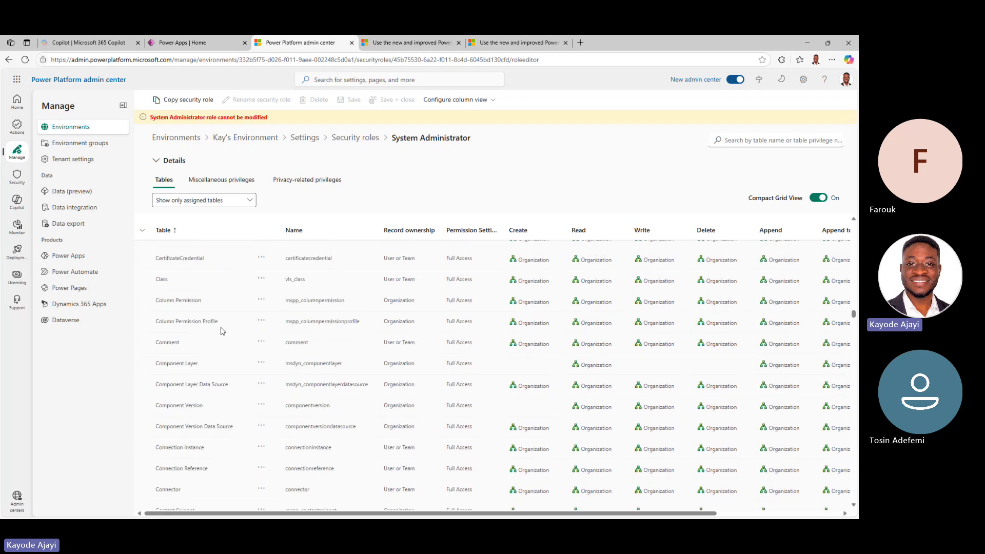
Examine the System Administrator role's miscellaneous privileges, including the privilege to run flows.
{"action": "left_click", "coordinate": [217, 181]}
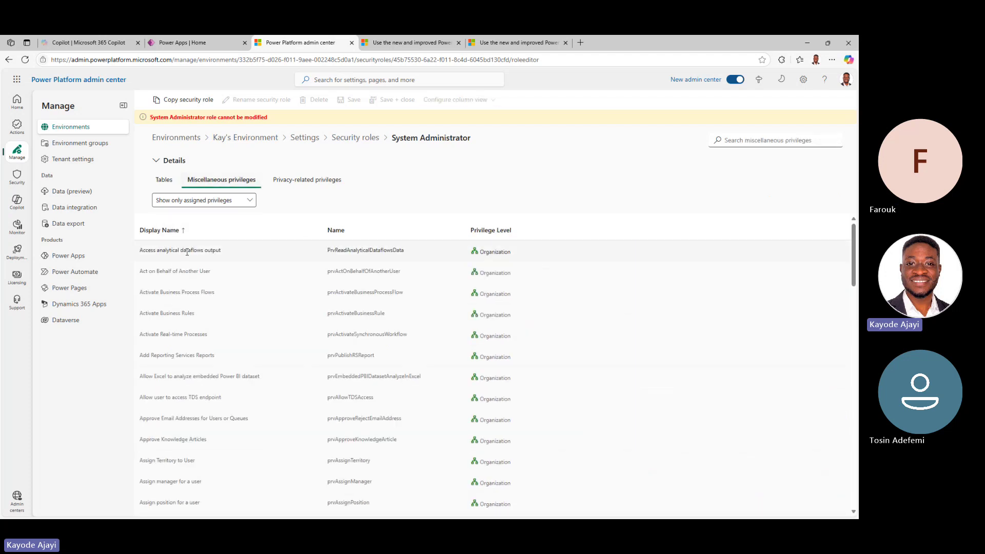
{"action": "scroll", "coordinate": [176, 314], "scroll_direction": "down", "scroll_amount": 6}
{"action": "scroll", "coordinate": [176, 314], "scroll_direction": "up", "scroll_amount": 3}
{"action": "scroll", "coordinate": [176, 314], "scroll_direction": "up", "scroll_amount": 3}
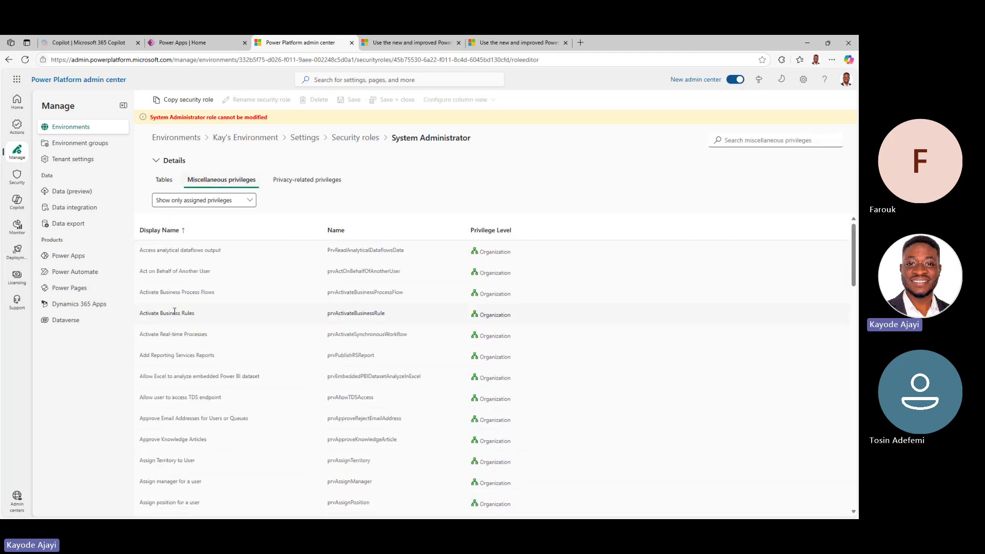
{"action": "scroll", "coordinate": [175, 311], "scroll_direction": "down", "scroll_amount": 20}
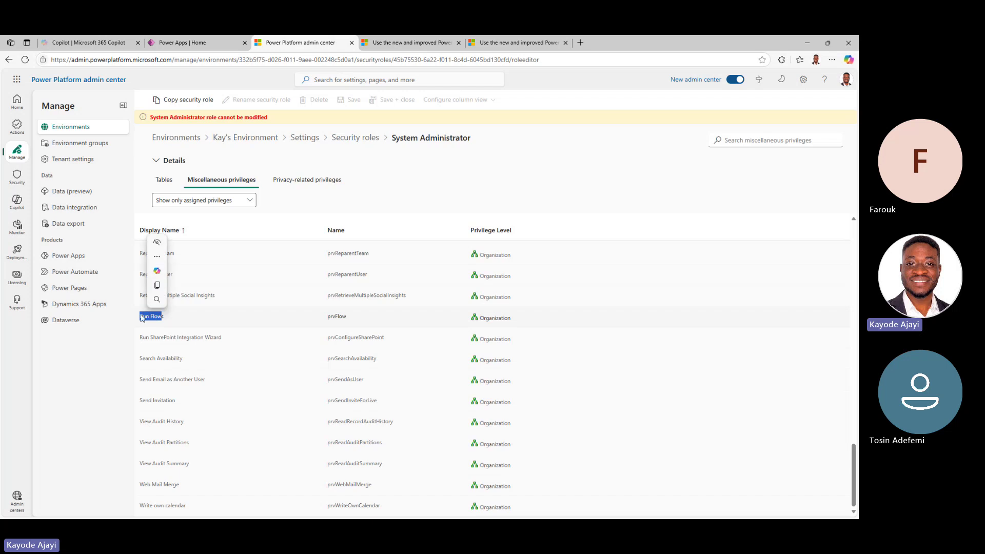
{"action": "triple_click", "coordinate": [196, 311]}
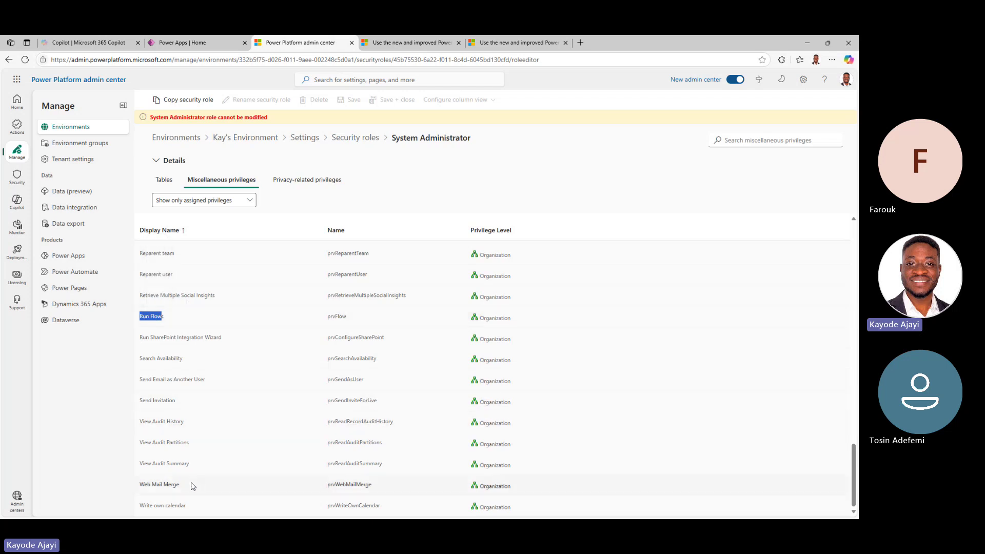
{"action": "scroll", "coordinate": [180, 310], "scroll_direction": "up", "scroll_amount": 10}
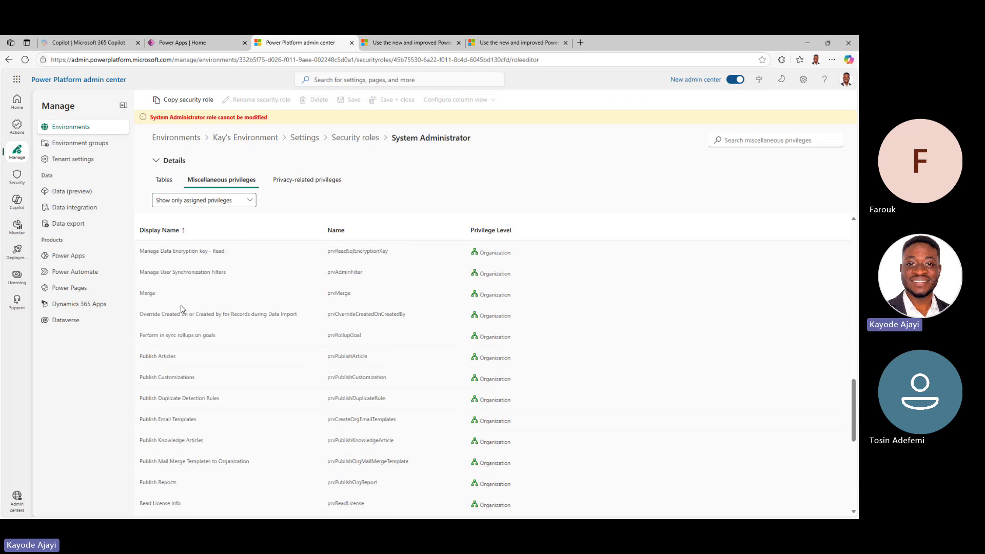
{"action": "scroll", "coordinate": [181, 309], "scroll_direction": "up", "scroll_amount": 15}
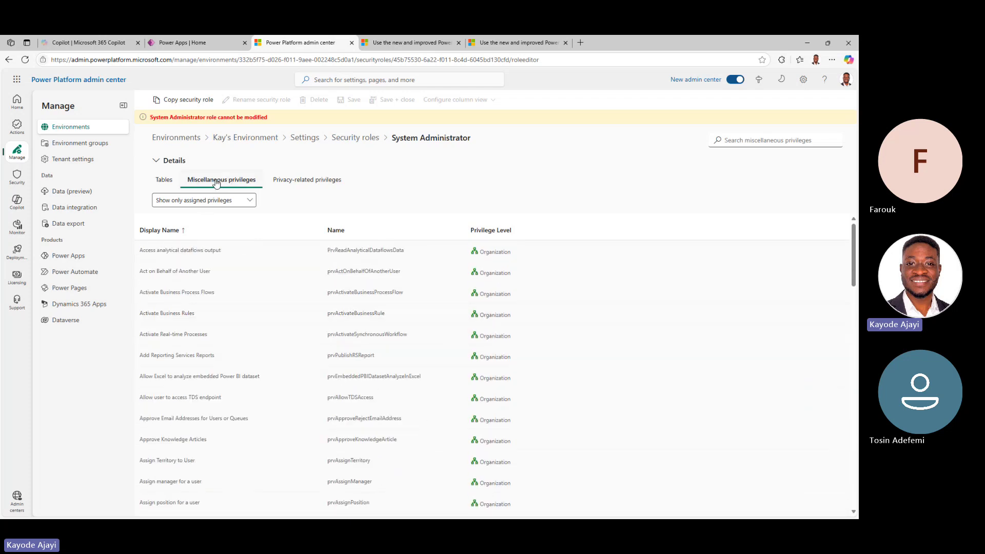
Review the role's privacy-related privileges, including Export to Excel, Document Generation and Dynamics 365 for mobile.
{"action": "left_click", "coordinate": [281, 181]}
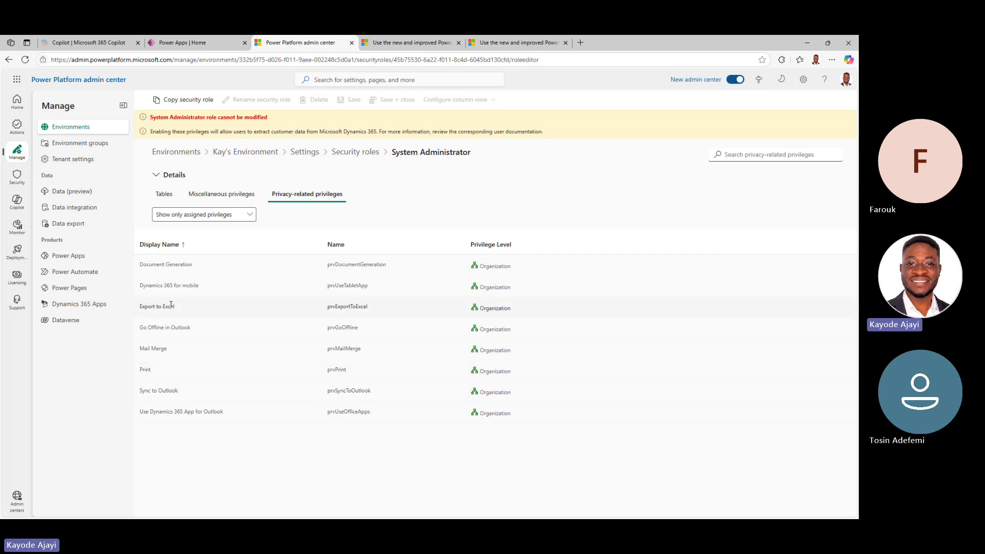
{"action": "left_click_drag", "start_coordinate": [172, 307], "coordinate": [139, 306]}
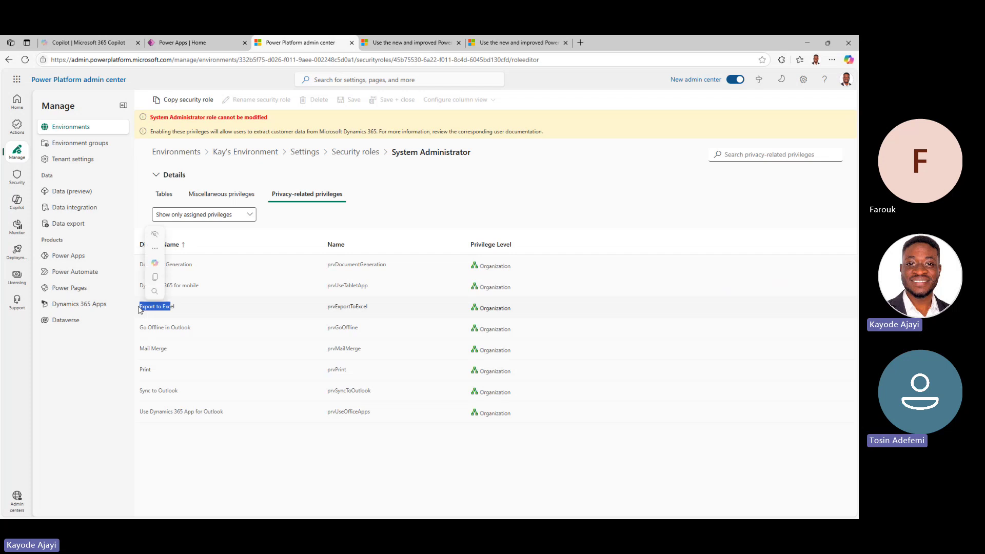
{"action": "left_click_drag", "start_coordinate": [209, 283], "coordinate": [139, 264]}
{"action": "left_click", "coordinate": [289, 482]}
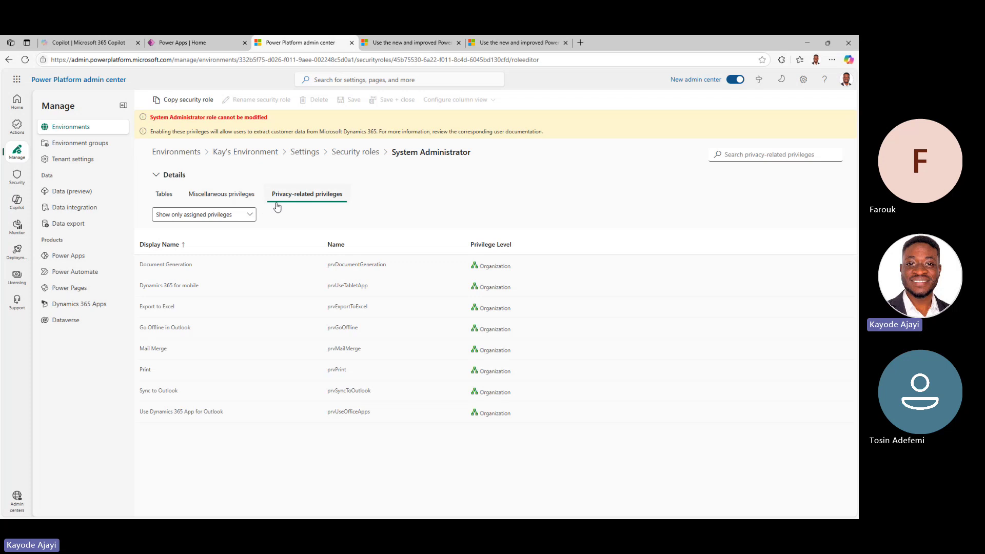
Compare the role's miscellaneous, privacy-related and table privileges, ending on the table permissions.
{"action": "left_click", "coordinate": [241, 199]}
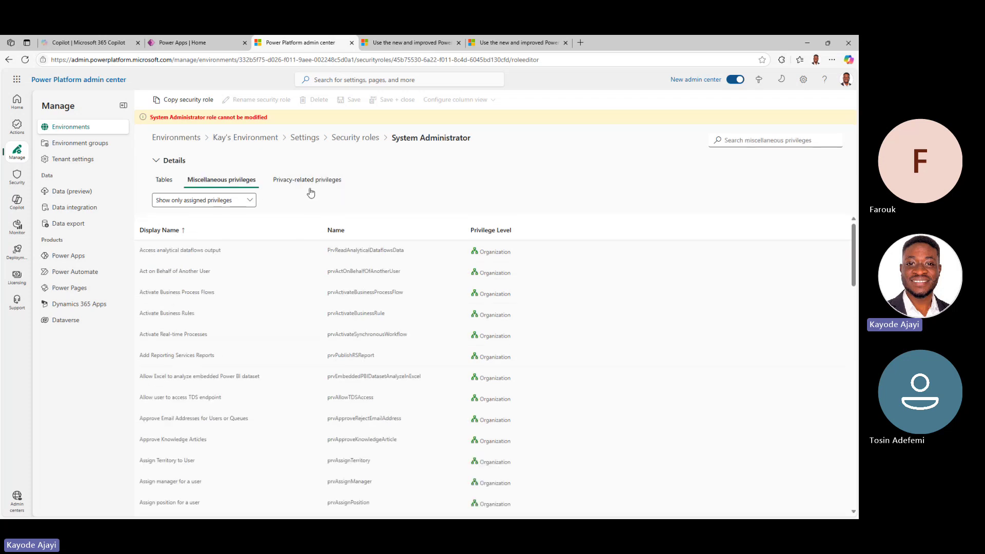
{"action": "left_click", "coordinate": [307, 179]}
{"action": "left_click", "coordinate": [220, 193]}
{"action": "left_click", "coordinate": [165, 180]}
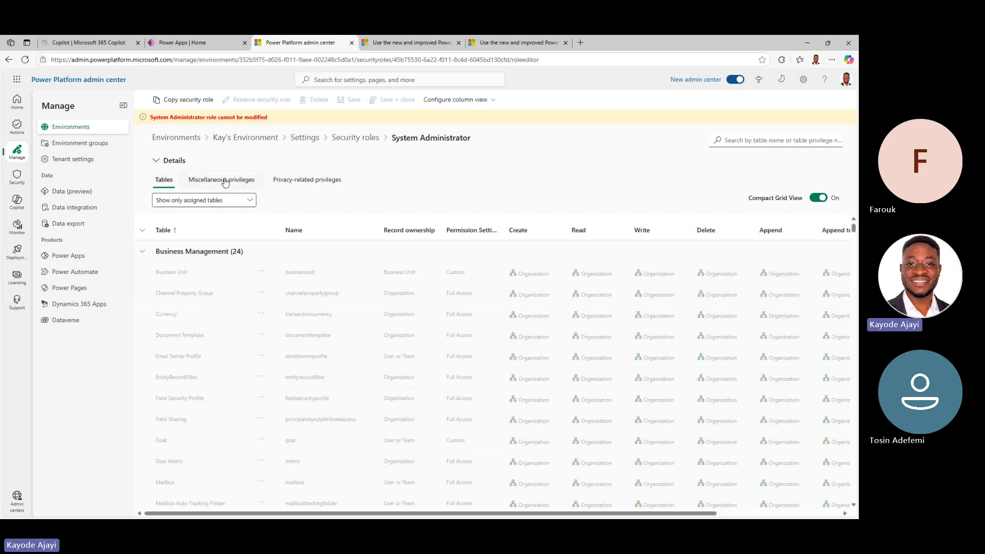
{"action": "left_click", "coordinate": [222, 181]}
{"action": "left_click", "coordinate": [291, 182]}
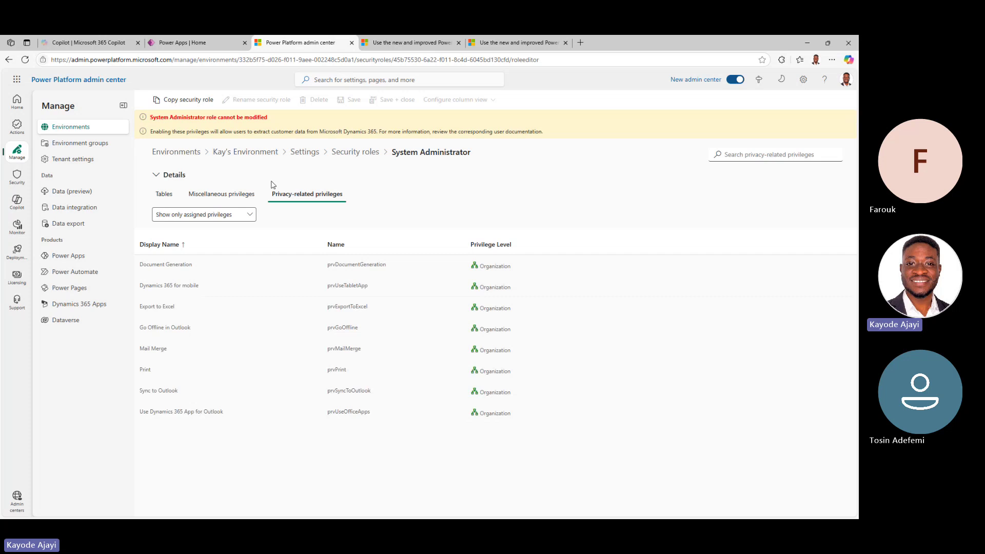
{"action": "left_click", "coordinate": [162, 182]}
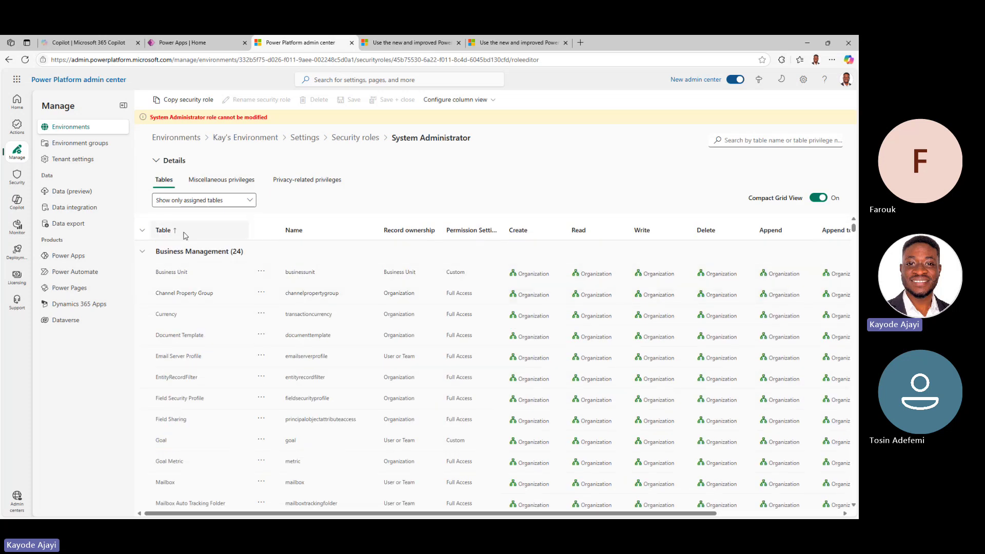
Collapse the Business Management and Business Process Flows groups and review the System Administrator role's Core Records permissions.
{"action": "scroll", "coordinate": [177, 333], "scroll_direction": "down", "scroll_amount": 5}
{"action": "scroll", "coordinate": [175, 334], "scroll_direction": "up", "scroll_amount": 5}
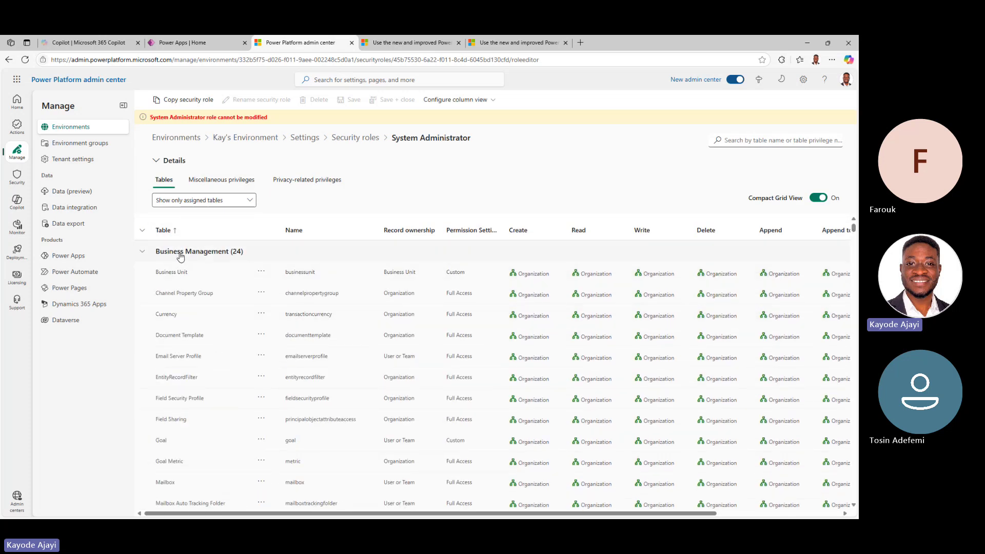
{"action": "left_click", "coordinate": [142, 252]}
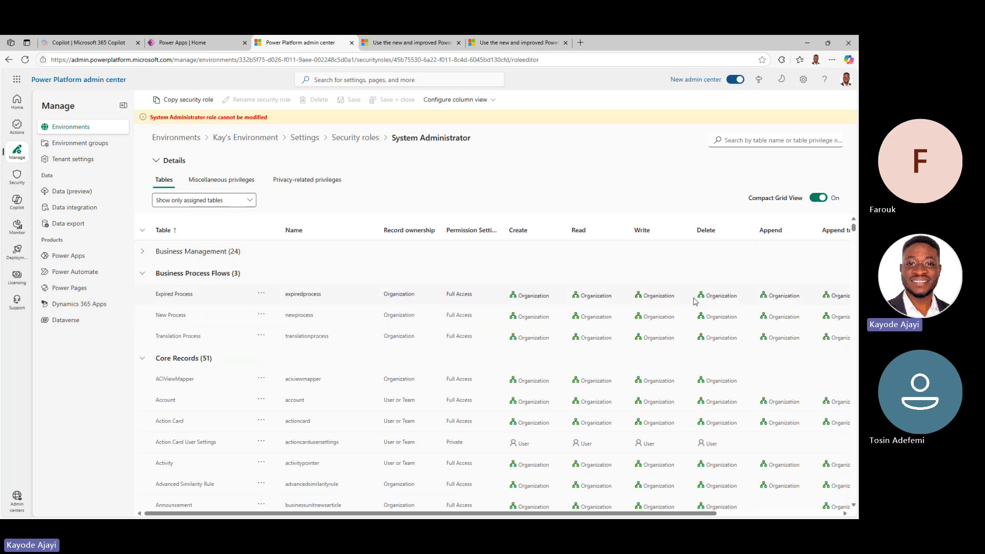
{"action": "left_click", "coordinate": [144, 275]}
{"action": "scroll", "coordinate": [185, 315], "scroll_direction": "down", "scroll_amount": 5}
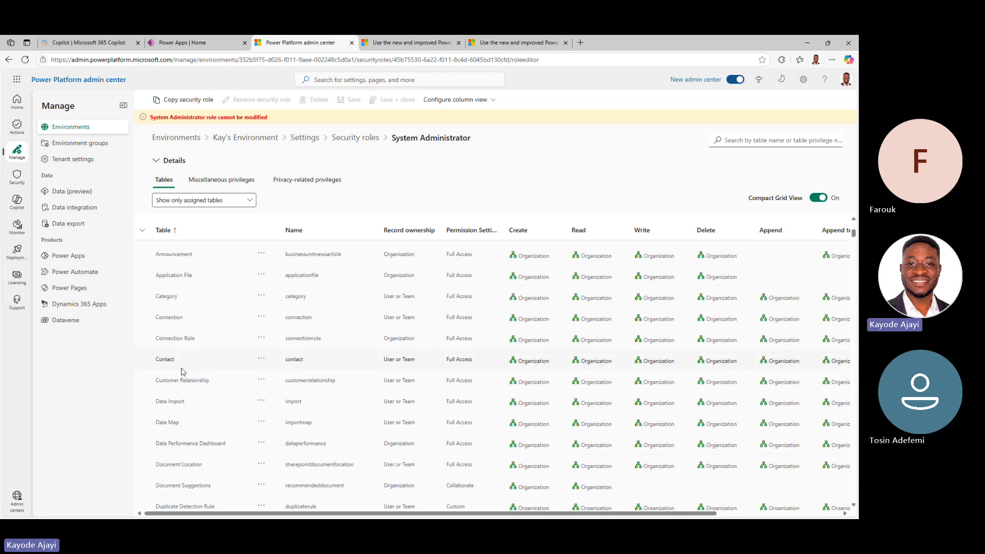
{"action": "scroll", "coordinate": [179, 354], "scroll_direction": "up", "scroll_amount": 5}
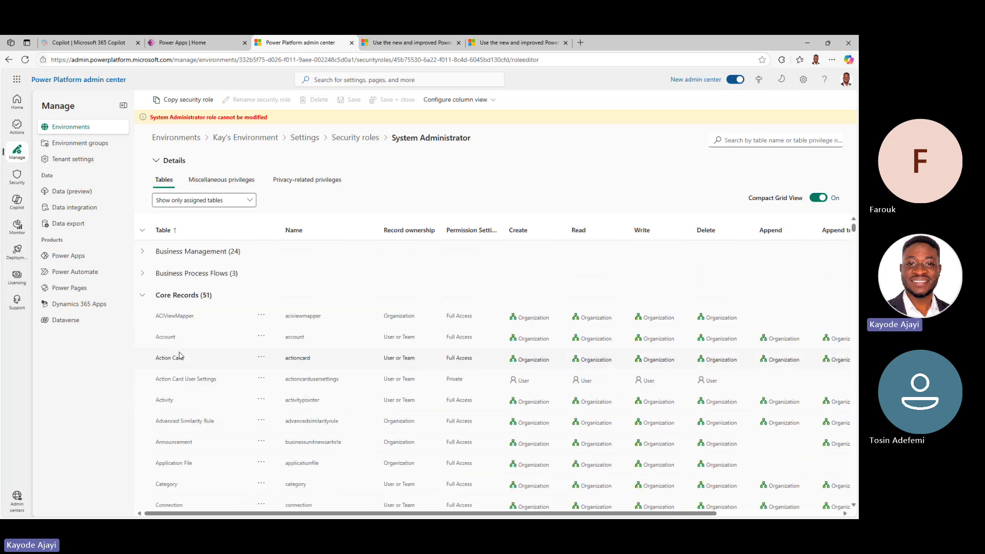
{"action": "scroll", "coordinate": [182, 351], "scroll_direction": "down", "scroll_amount": 5}
{"action": "scroll", "coordinate": [194, 341], "scroll_direction": "up", "scroll_amount": 5}
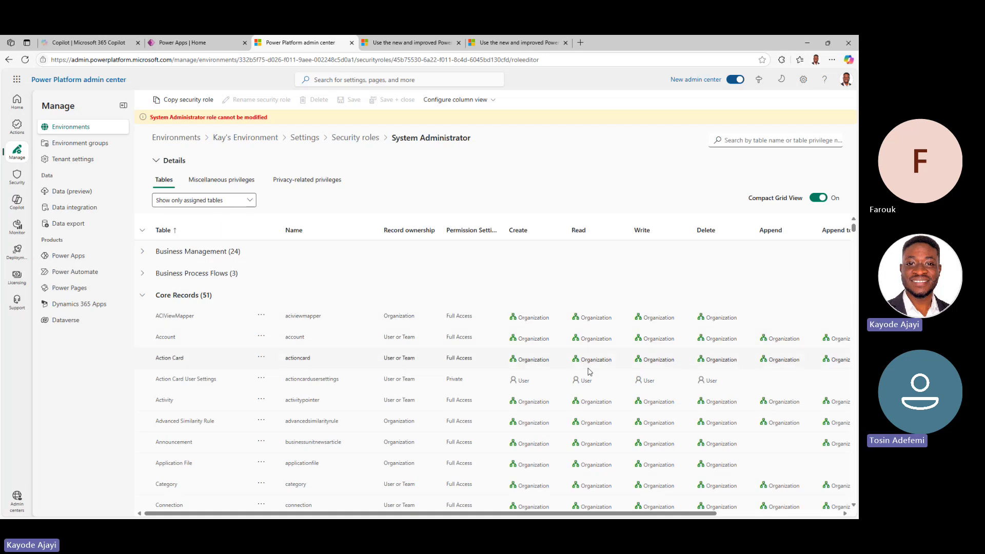
Collapse the Core Records, Custom Tables and Customization groups, looking through the custom tables' permissions before collapsing them.
{"action": "left_click", "coordinate": [142, 294]}
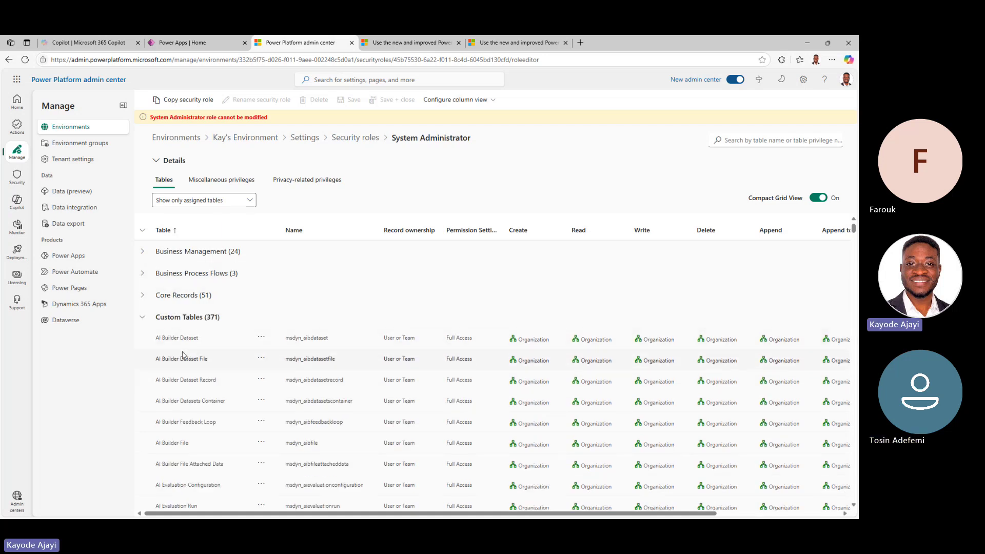
{"action": "scroll", "coordinate": [182, 344], "scroll_direction": "down", "scroll_amount": 10}
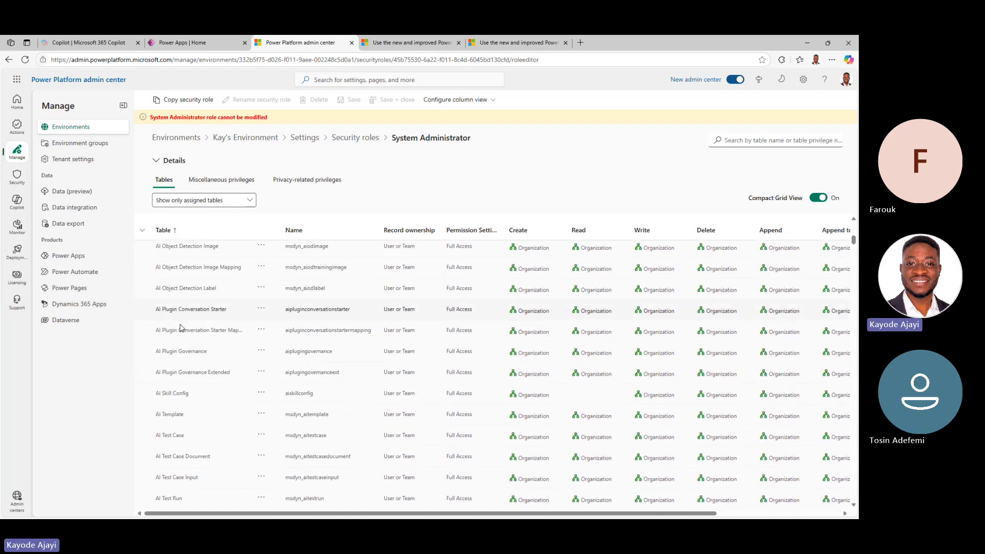
{"action": "scroll", "coordinate": [180, 327], "scroll_direction": "up", "scroll_amount": 3}
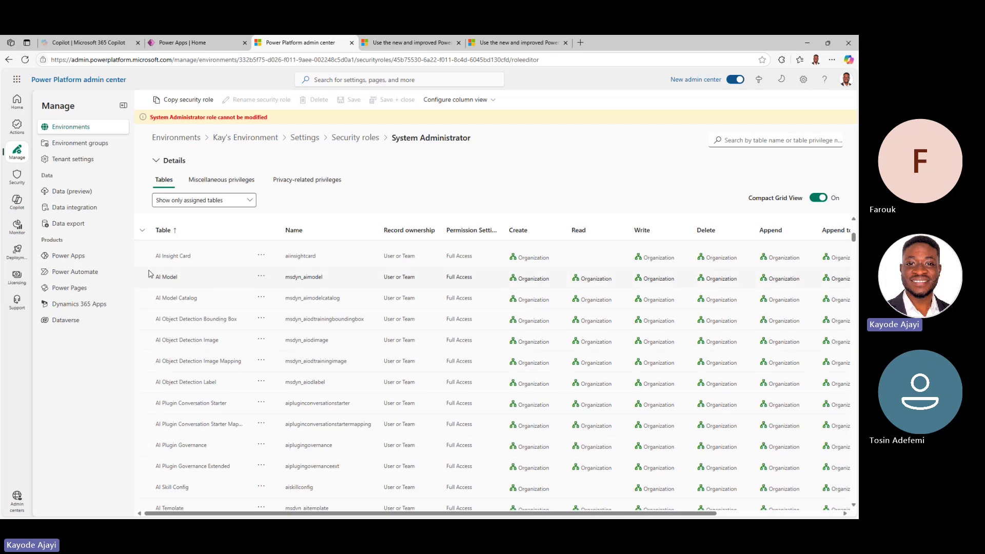
{"action": "scroll", "coordinate": [150, 273], "scroll_direction": "up", "scroll_amount": 7}
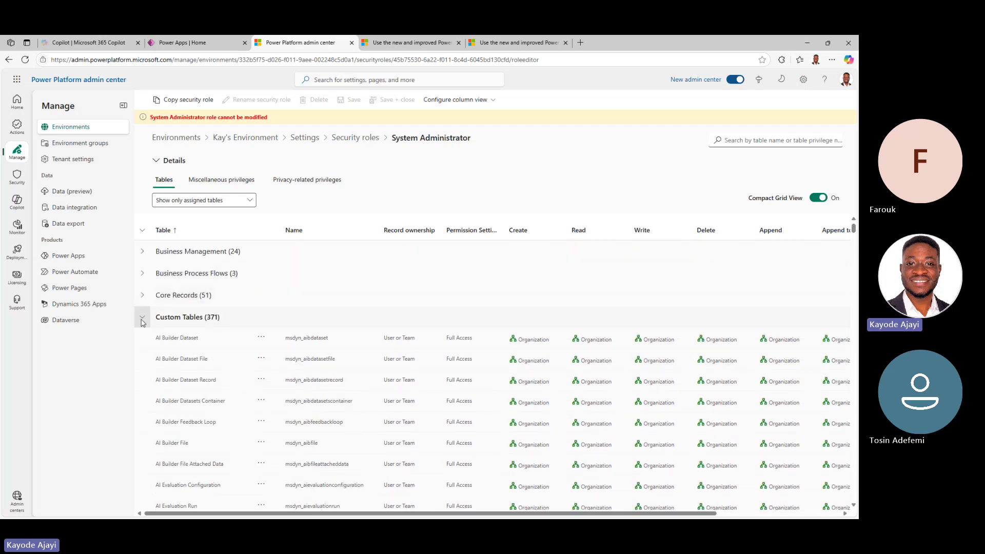
{"action": "left_click", "coordinate": [142, 318]}
{"action": "scroll", "coordinate": [192, 359], "scroll_direction": "down", "scroll_amount": 5}
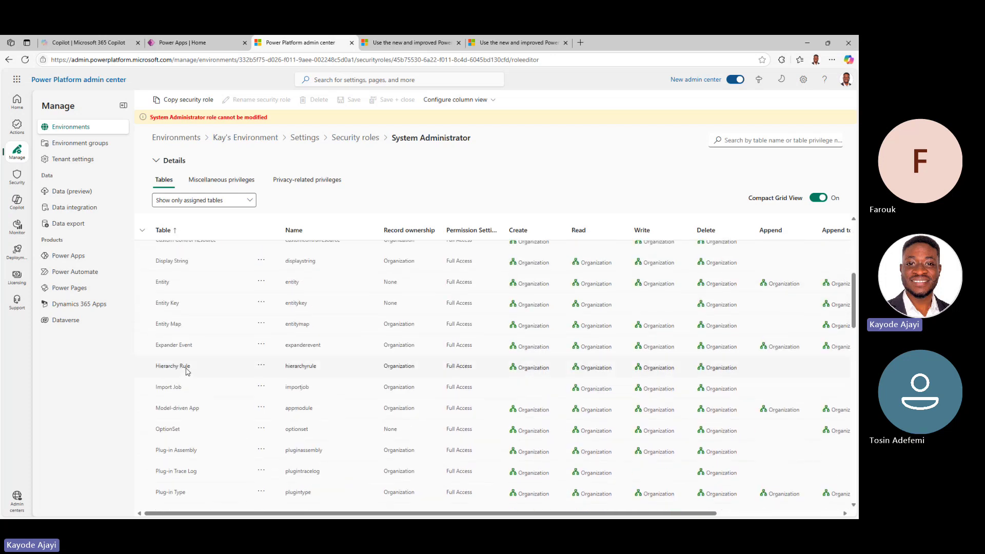
{"action": "scroll", "coordinate": [187, 366], "scroll_direction": "up", "scroll_amount": 5}
{"action": "left_click", "coordinate": [143, 339]}
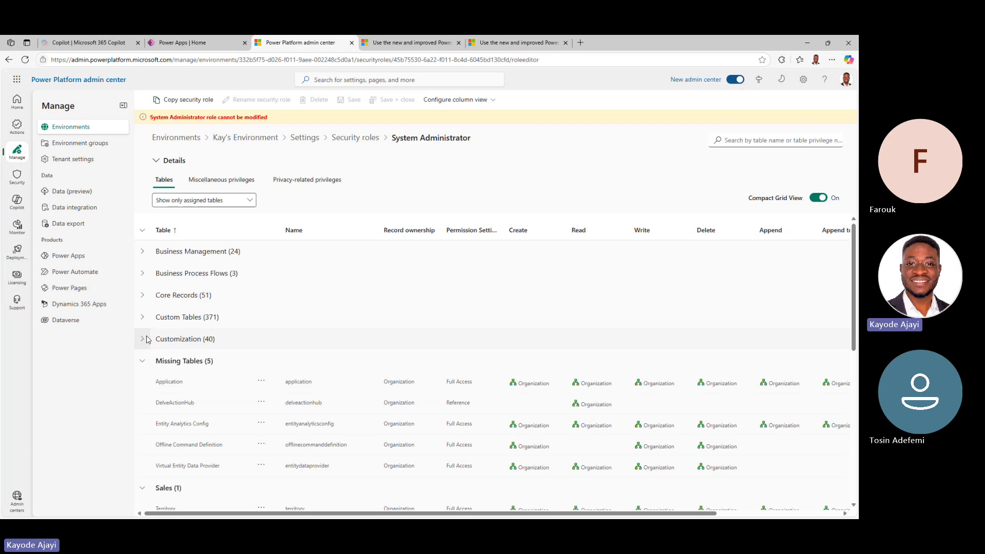
Collapse the Missing Tables, Sales, Service and Service Management groups so only the group headings remain.
{"action": "left_click", "coordinate": [139, 366]}
{"action": "left_click", "coordinate": [142, 385]}
{"action": "left_click", "coordinate": [143, 410]}
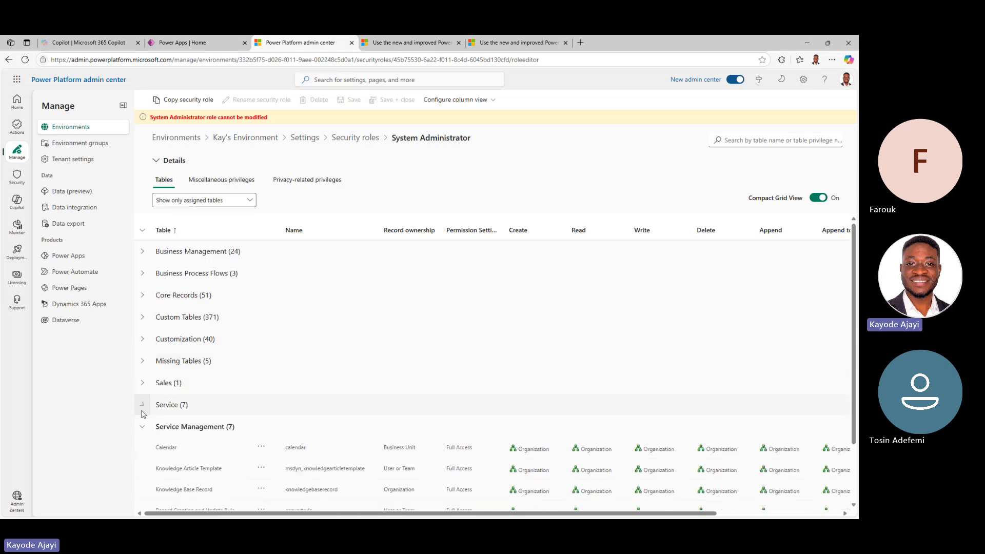
{"action": "left_click", "coordinate": [143, 431]}
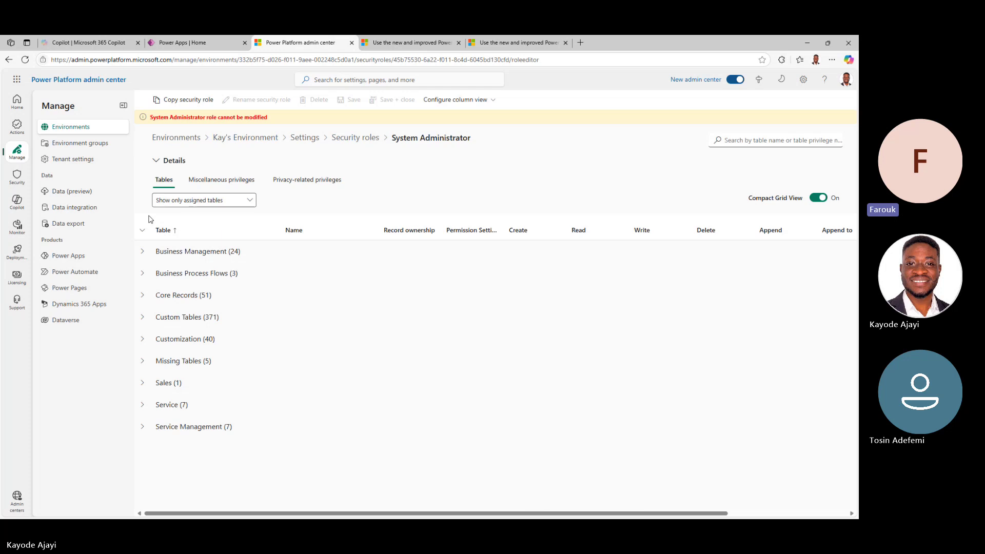
Expand the Missing Tables group and view the permissions of its tables.
{"action": "right_click", "coordinate": [150, 208]}
{"action": "left_click", "coordinate": [401, 189]}
{"action": "left_click", "coordinate": [146, 365]}
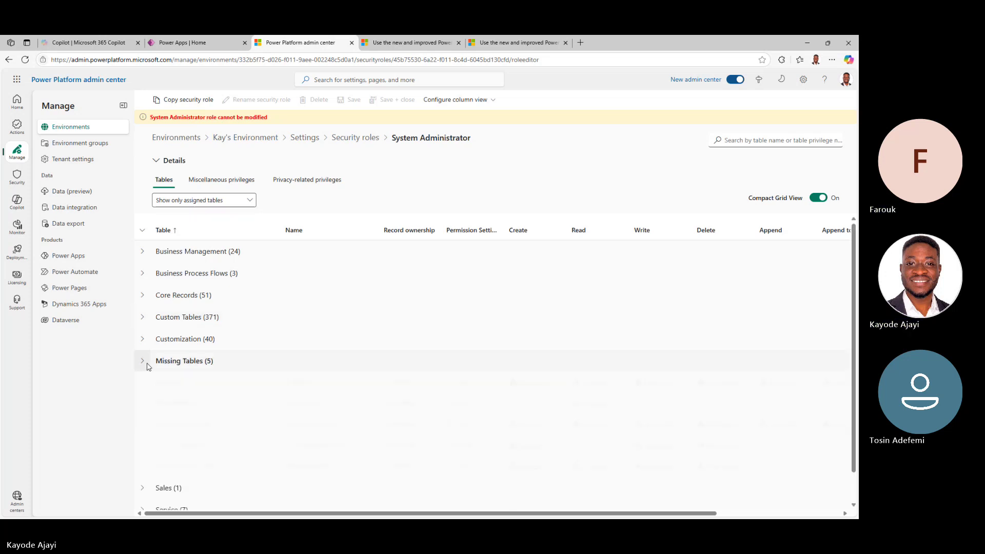
{"action": "scroll", "coordinate": [219, 389], "scroll_direction": "down", "scroll_amount": 1}
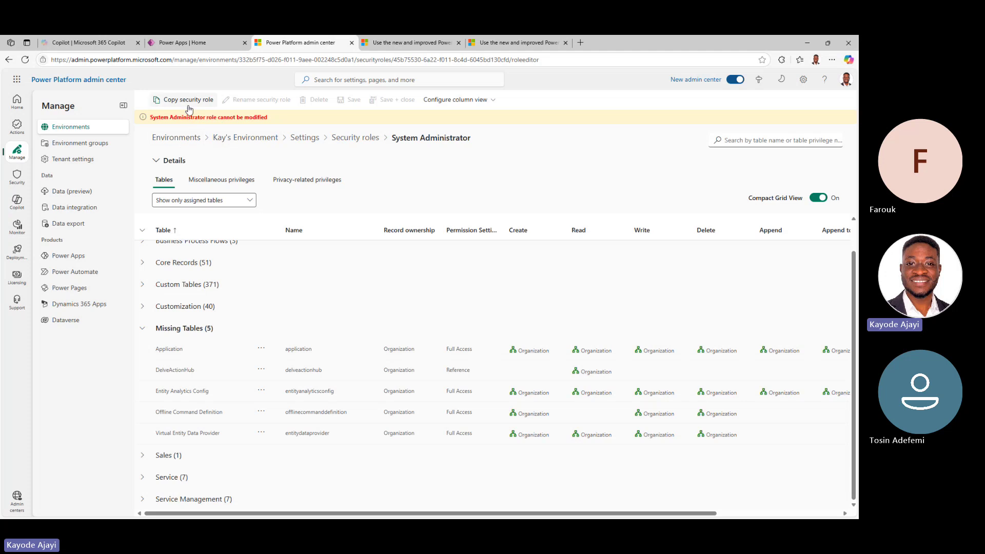
Dismiss the copy of the System Administrator role and open the Basic User role from the environment's security roles.
{"action": "left_click", "coordinate": [170, 102]}
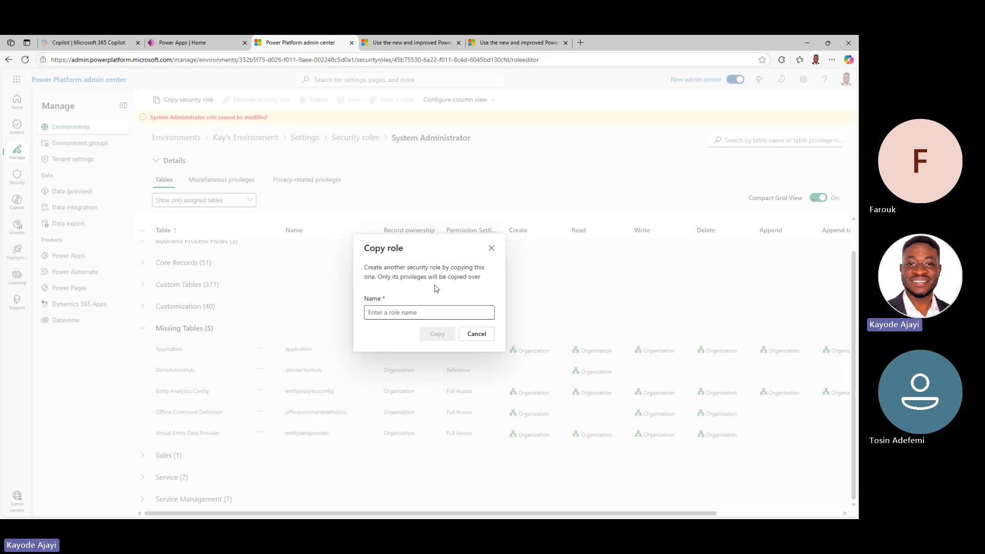
{"action": "left_click", "coordinate": [491, 249]}
{"action": "left_click", "coordinate": [355, 138]}
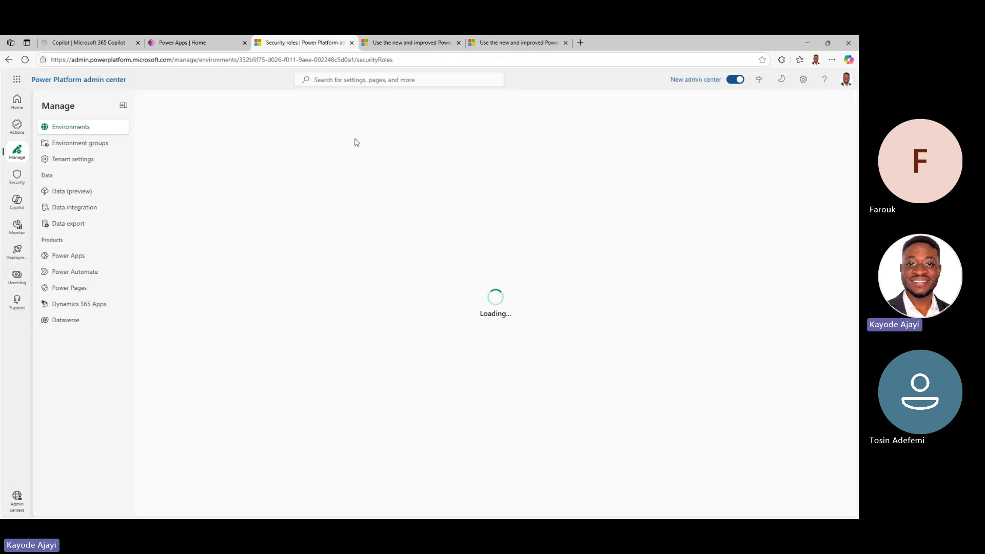
{"action": "scroll", "coordinate": [224, 325], "scroll_direction": "down", "scroll_amount": 1}
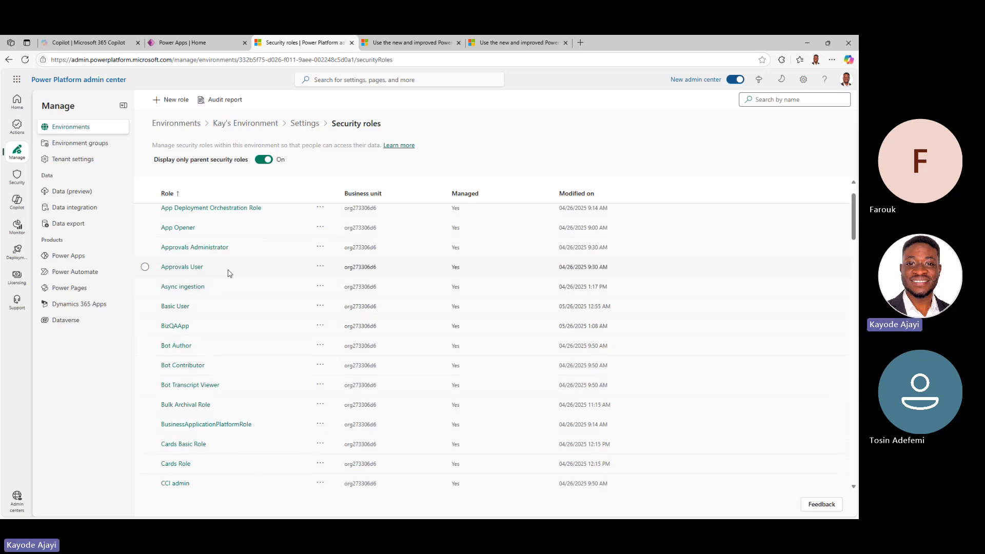
{"action": "left_click", "coordinate": [177, 307]}
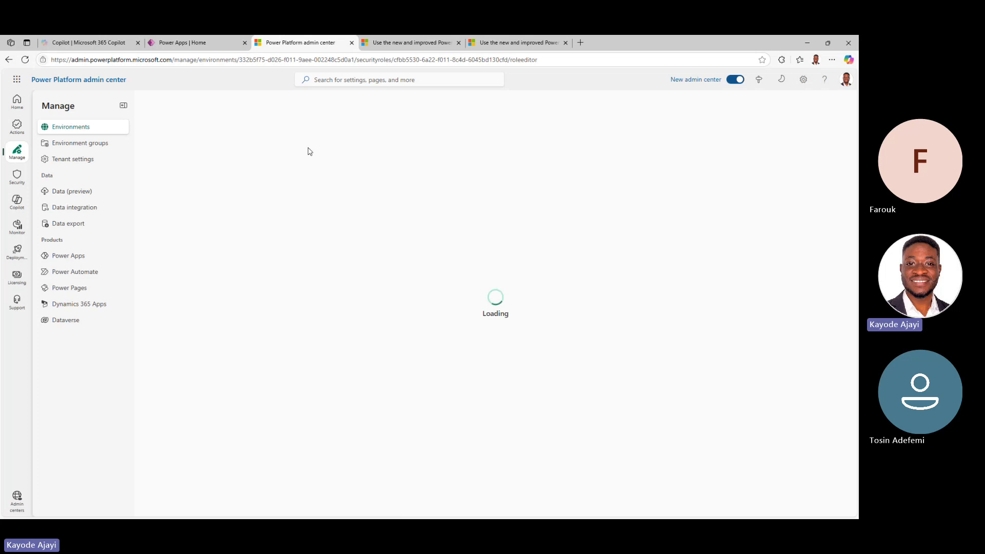
Copy the Basic User security role to a new role named School Admin.
{"action": "left_click", "coordinate": [191, 100]}
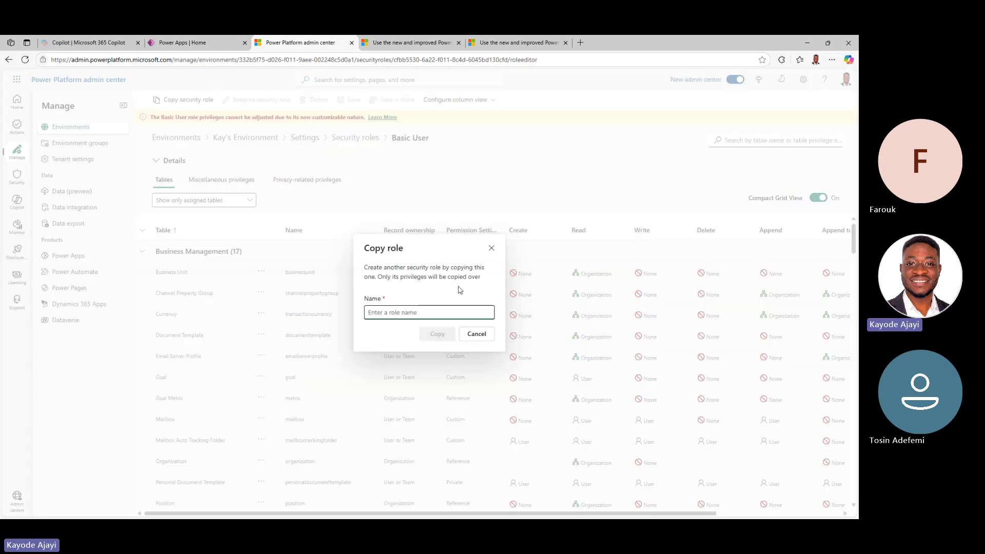
{"action": "type", "text": "Schoo"}
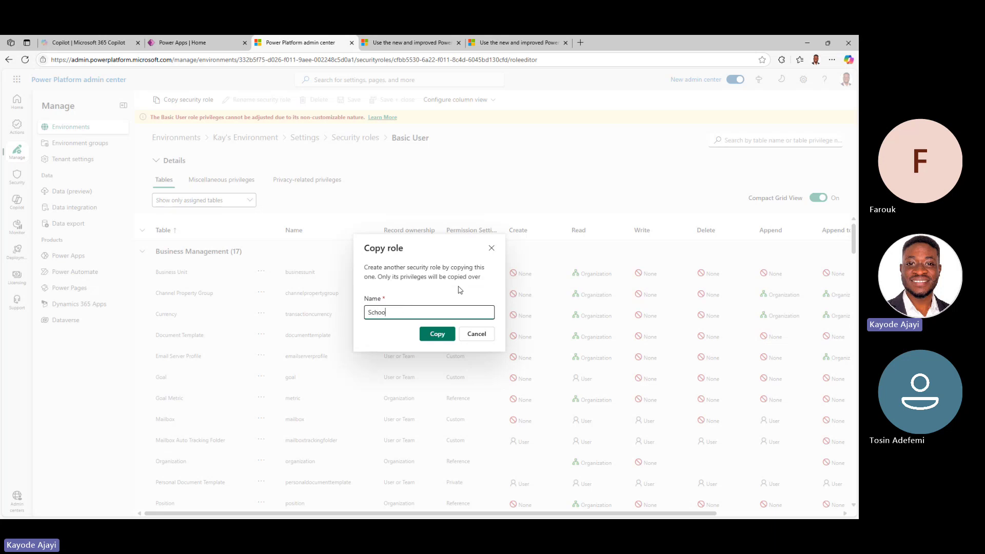
{"action": "type", "text": "l Admin"}
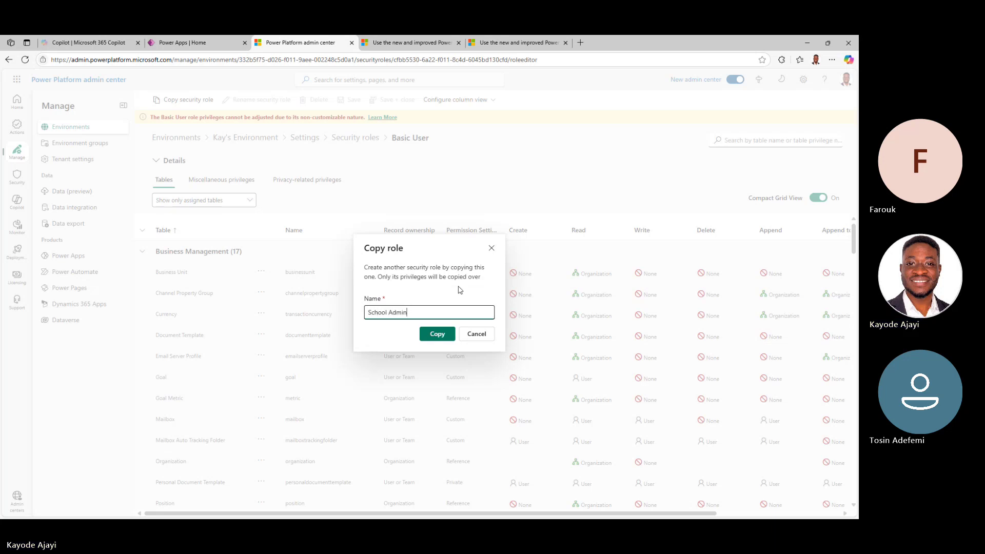
{"action": "left_click", "coordinate": [444, 337]}
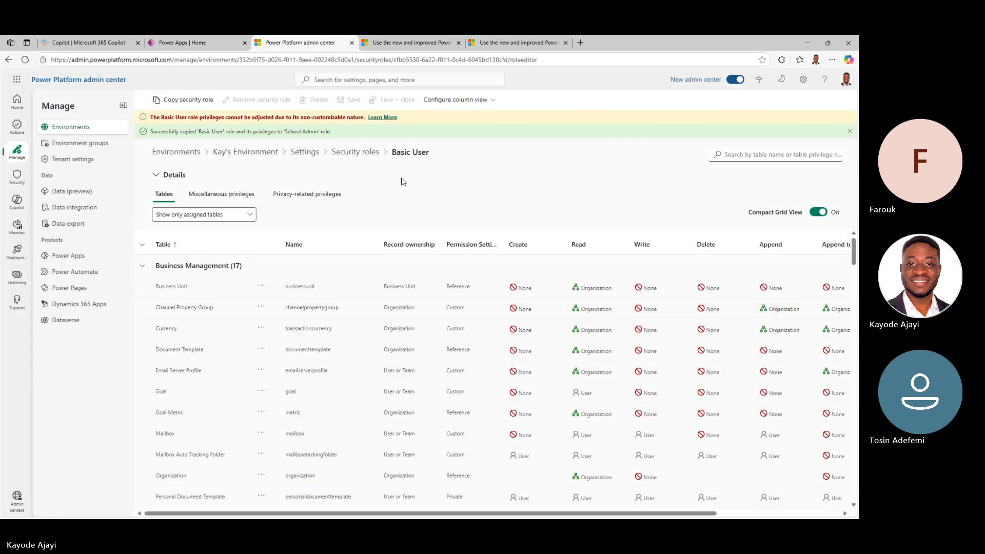
Return to the environment's security roles, find the School Admin role and open it.
{"action": "left_click", "coordinate": [366, 155]}
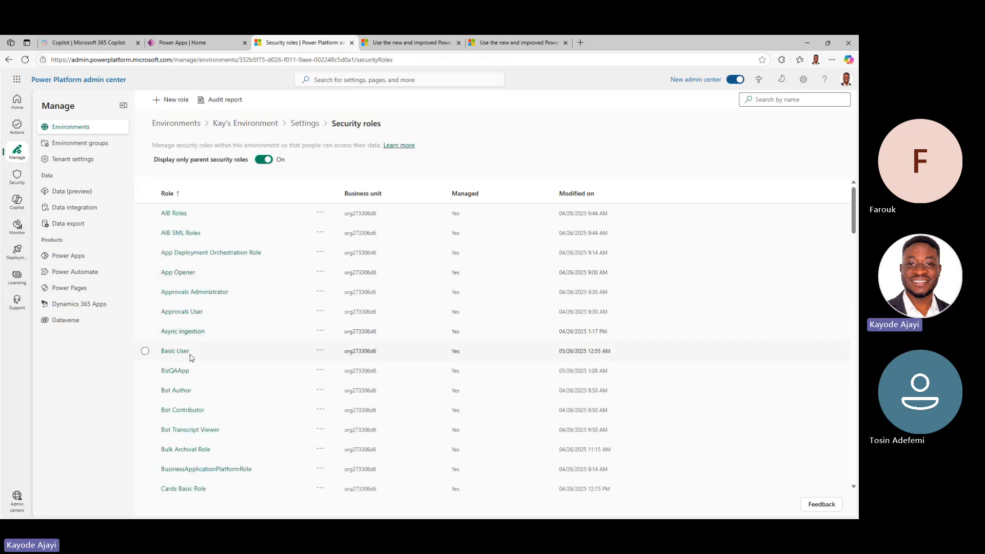
{"action": "scroll", "coordinate": [199, 354], "scroll_direction": "down", "scroll_amount": 3}
{"action": "scroll", "coordinate": [199, 340], "scroll_direction": "down", "scroll_amount": 15}
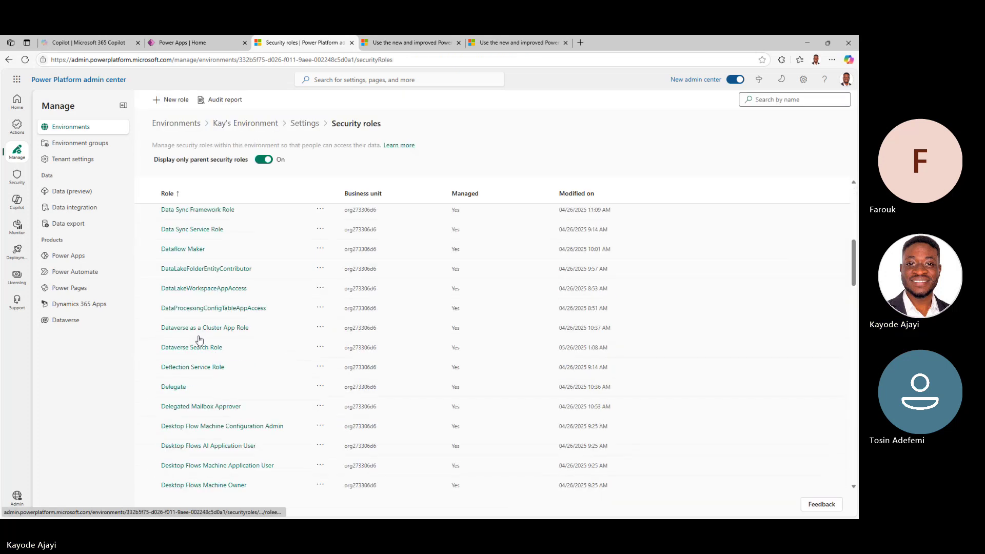
{"action": "scroll", "coordinate": [200, 341], "scroll_direction": "down", "scroll_amount": 5}
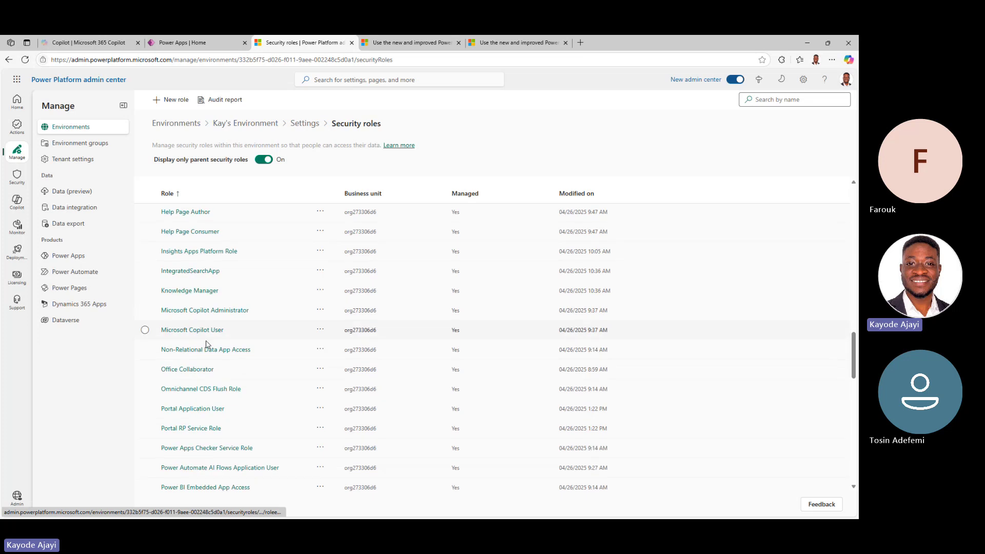
{"action": "scroll", "coordinate": [213, 344], "scroll_direction": "down", "scroll_amount": 4}
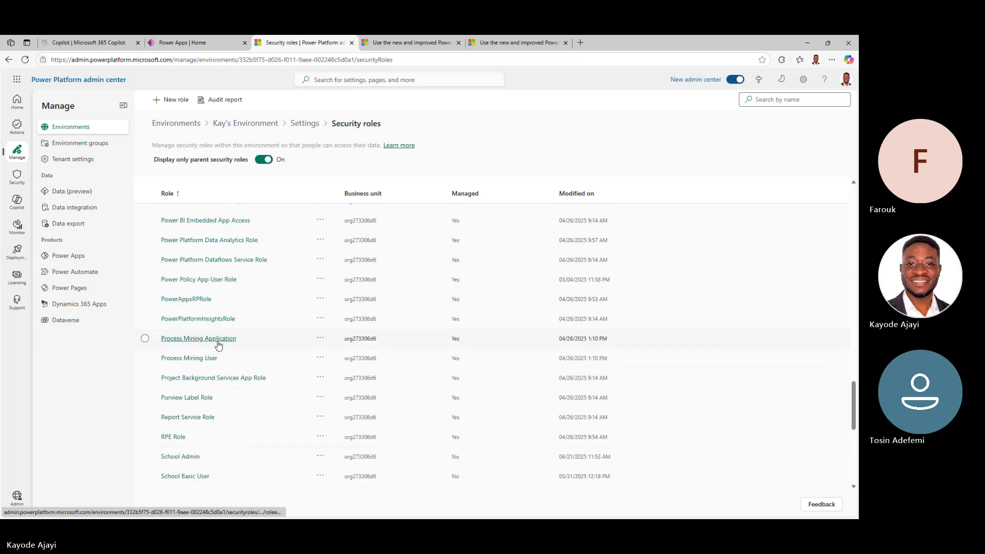
{"action": "scroll", "coordinate": [221, 347], "scroll_direction": "down", "scroll_amount": 1}
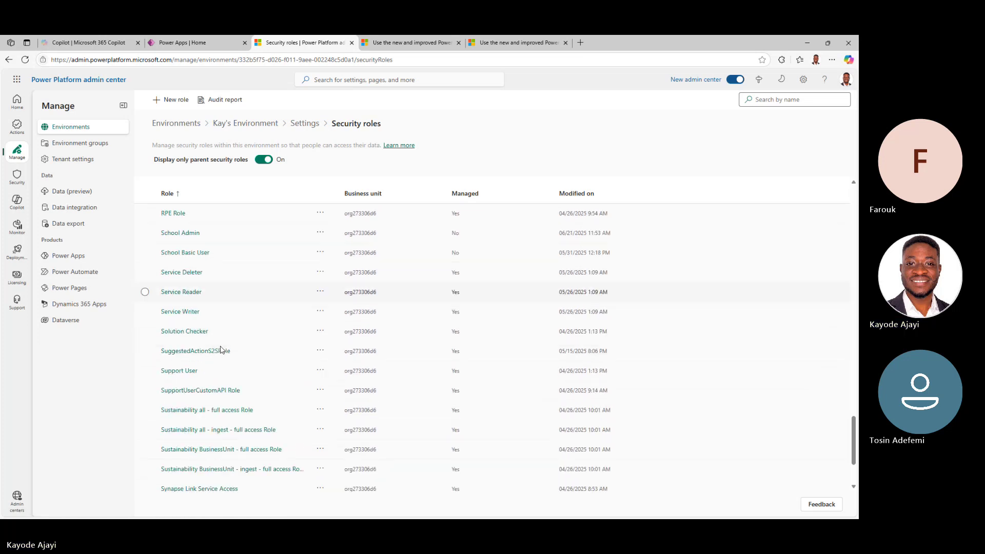
{"action": "left_click", "coordinate": [188, 237]}
{"action": "left_click", "coordinate": [188, 238]}
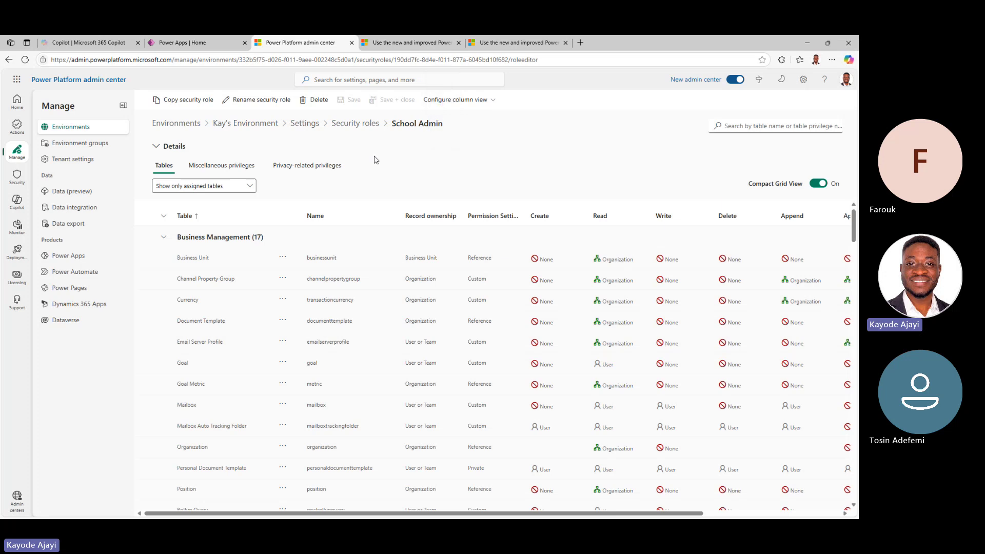
Collapse the Business Management, Business Process Flows and Core Records groups in the School Admin role.
{"action": "left_click", "coordinate": [163, 237]}
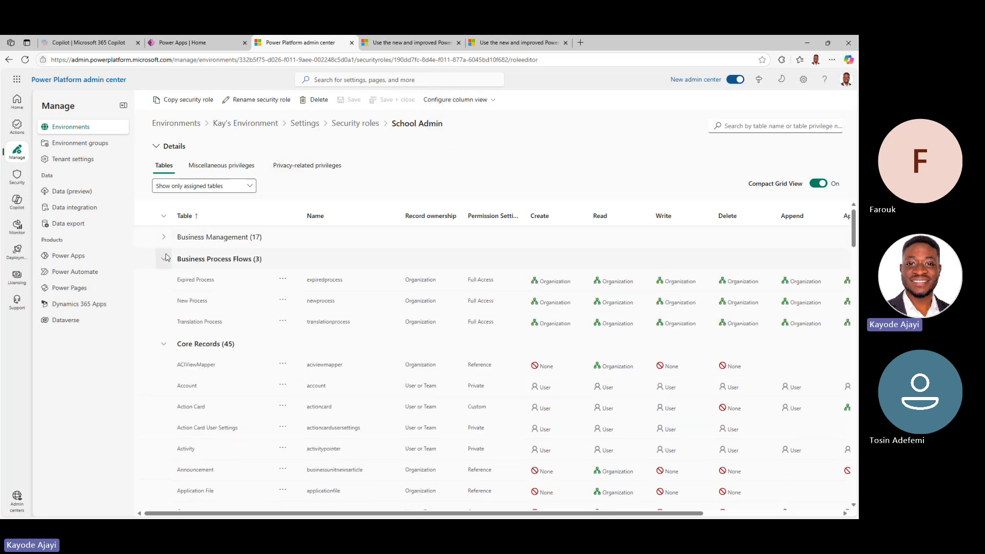
{"action": "left_click", "coordinate": [164, 258]}
{"action": "left_click", "coordinate": [164, 280]}
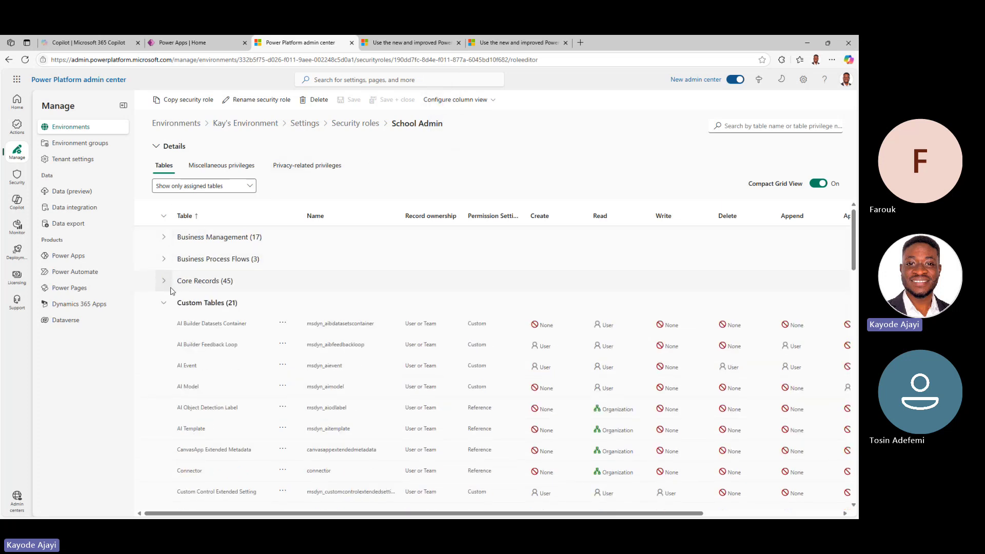
Examine the School Admin role's permissions in the Custom Tables and Customization groups and check the table display filter.
{"action": "scroll", "coordinate": [178, 303], "scroll_direction": "down", "scroll_amount": 3}
{"action": "scroll", "coordinate": [180, 300], "scroll_direction": "down", "scroll_amount": 10}
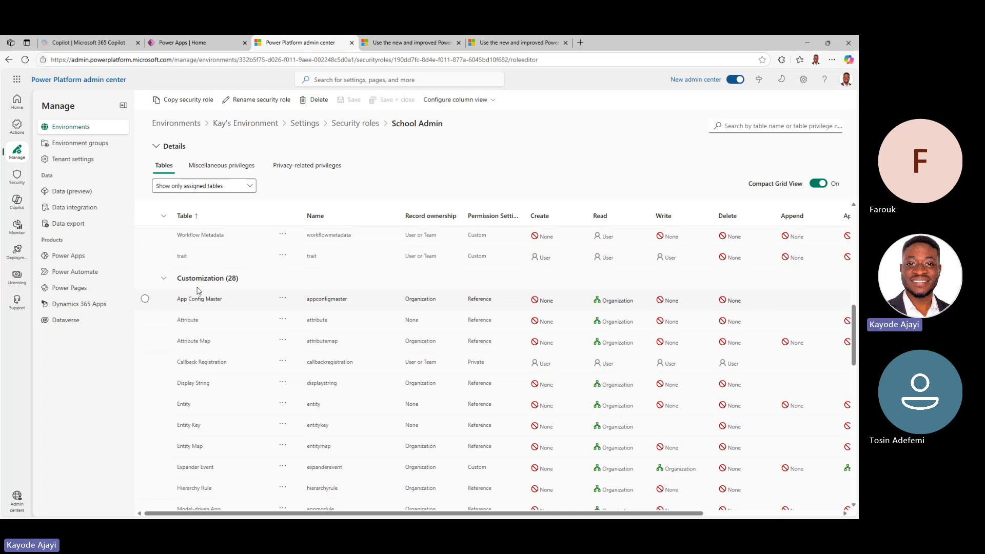
{"action": "scroll", "coordinate": [199, 288], "scroll_direction": "up", "scroll_amount": 5}
{"action": "scroll", "coordinate": [209, 315], "scroll_direction": "up", "scroll_amount": 4}
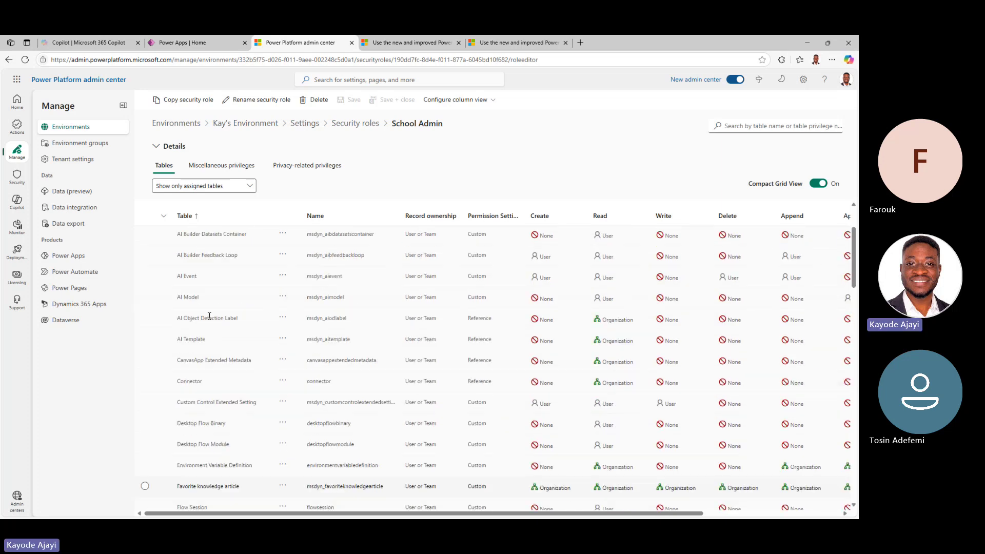
{"action": "scroll", "coordinate": [210, 316], "scroll_direction": "up", "scroll_amount": 4}
{"action": "scroll", "coordinate": [210, 321], "scroll_direction": "down", "scroll_amount": 10}
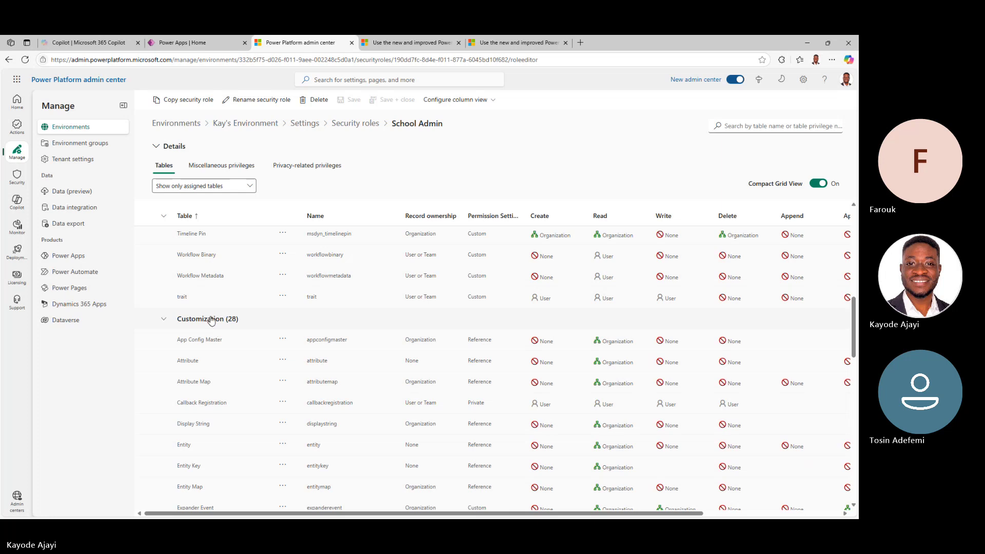
{"action": "left_click", "coordinate": [189, 189]}
{"action": "left_click", "coordinate": [274, 192]}
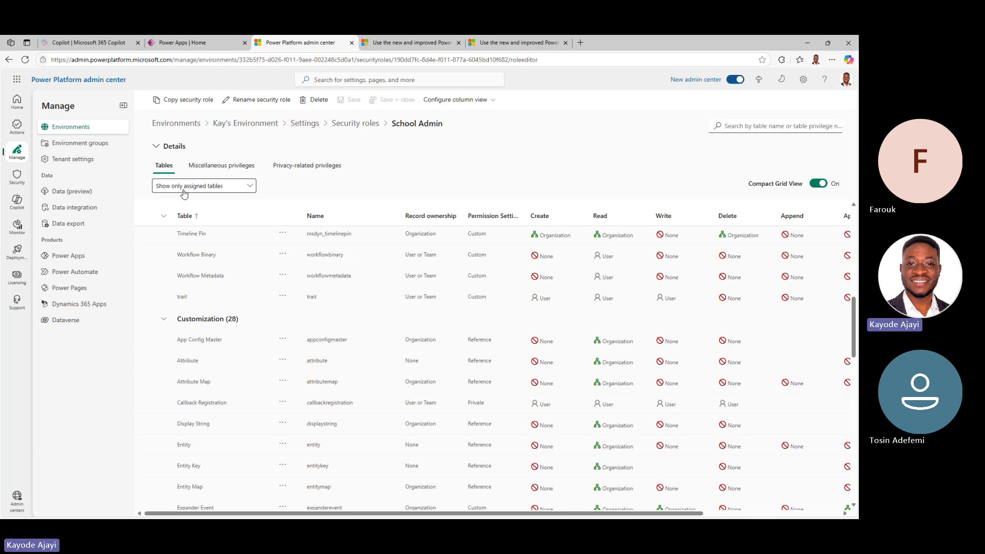
Filter the School Admin role's table list to show only unassigned tables and return to its beginning.
{"action": "left_click", "coordinate": [237, 187]}
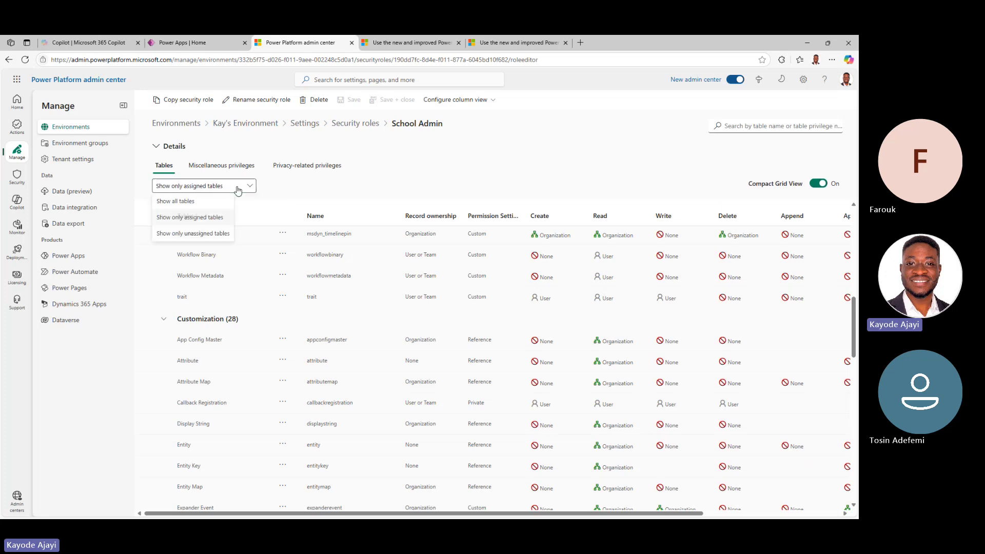
{"action": "left_click", "coordinate": [208, 235]}
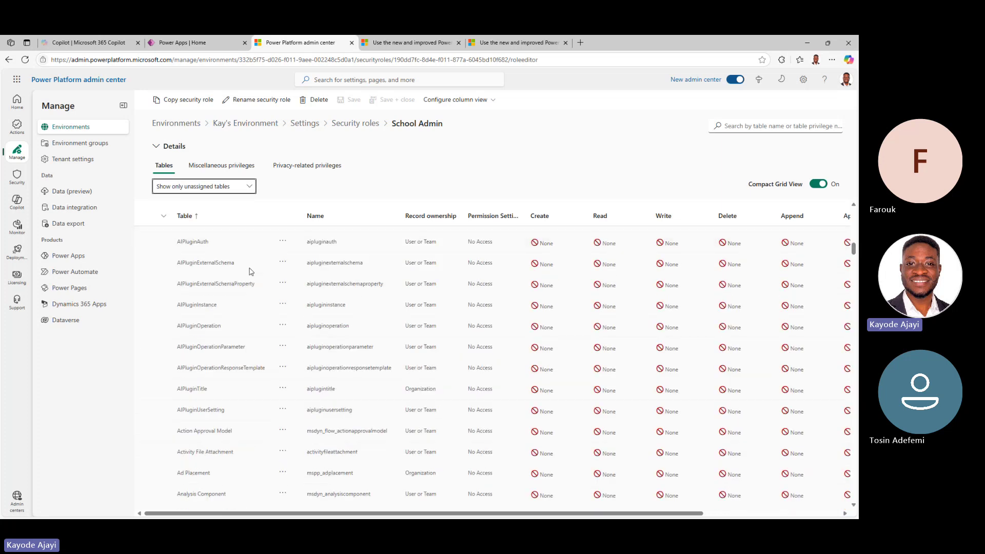
{"action": "scroll", "coordinate": [251, 270], "scroll_direction": "up", "scroll_amount": 10}
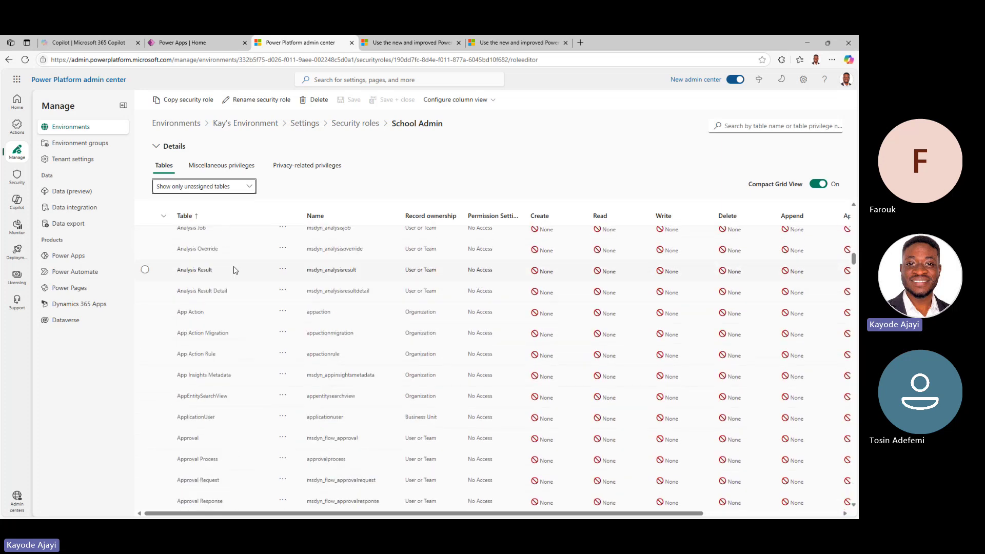
{"action": "scroll", "coordinate": [217, 268], "scroll_direction": "up", "scroll_amount": 10}
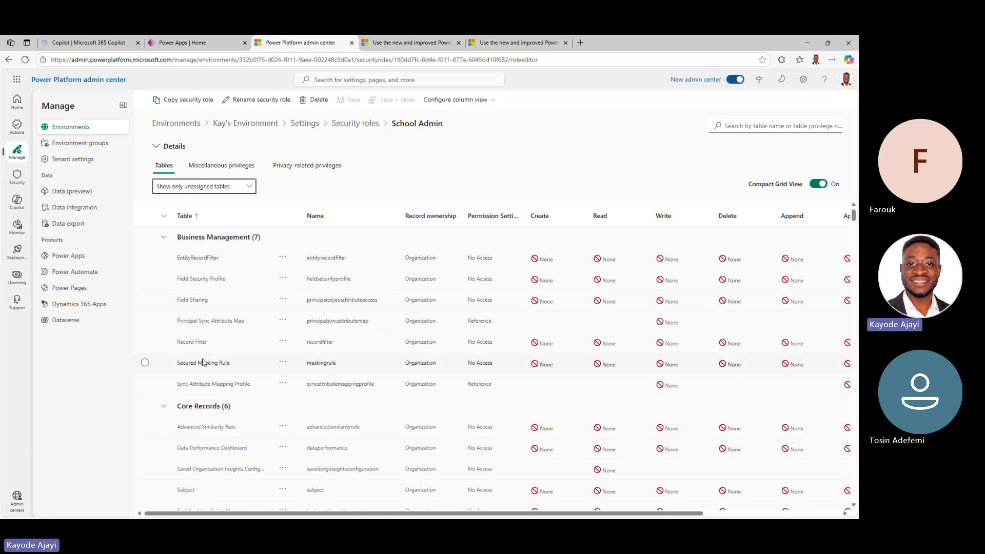
Find the Student table (vls_student) among the unassigned tables and select it for editing.
{"action": "scroll", "coordinate": [205, 359], "scroll_direction": "down", "scroll_amount": 10}
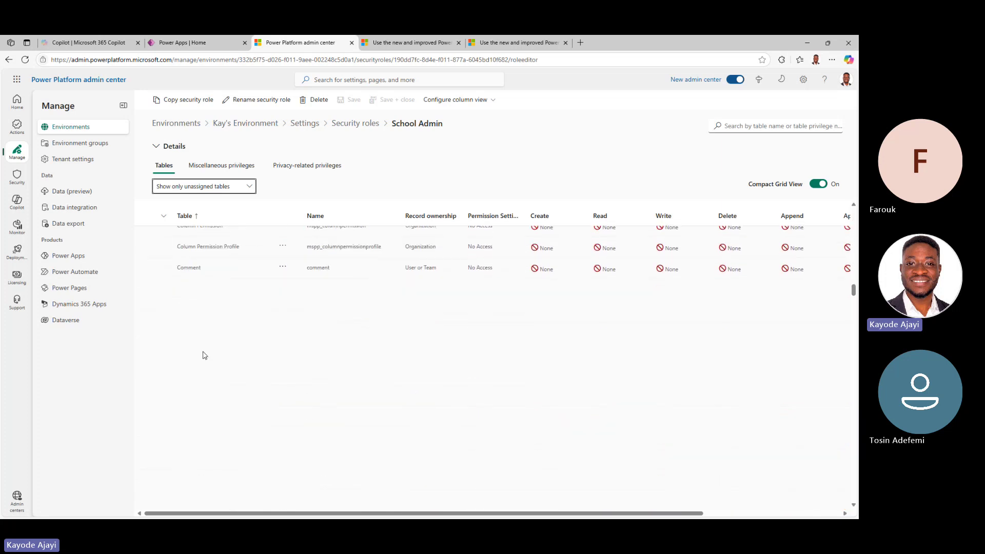
{"action": "scroll", "coordinate": [205, 353], "scroll_direction": "down", "scroll_amount": 3}
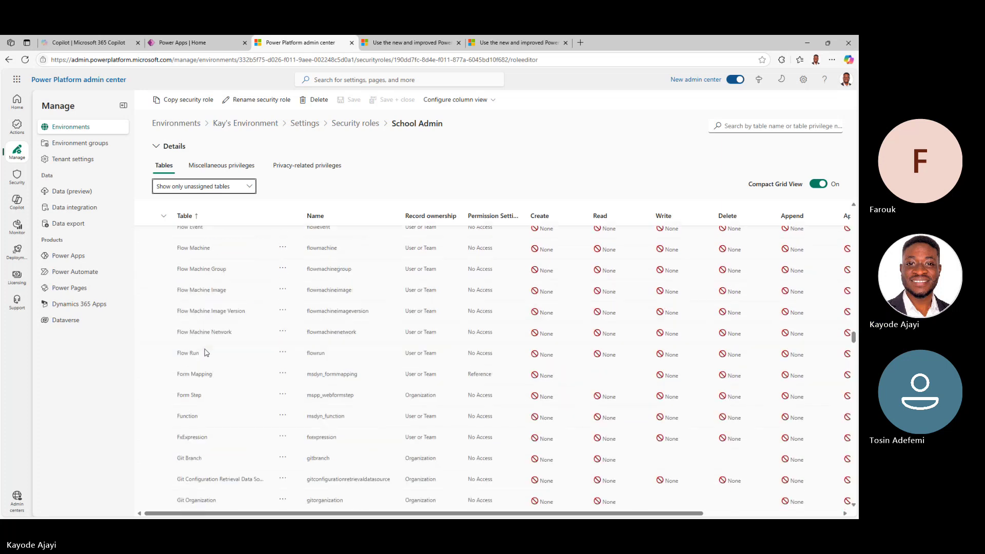
{"action": "scroll", "coordinate": [206, 352], "scroll_direction": "down", "scroll_amount": 2}
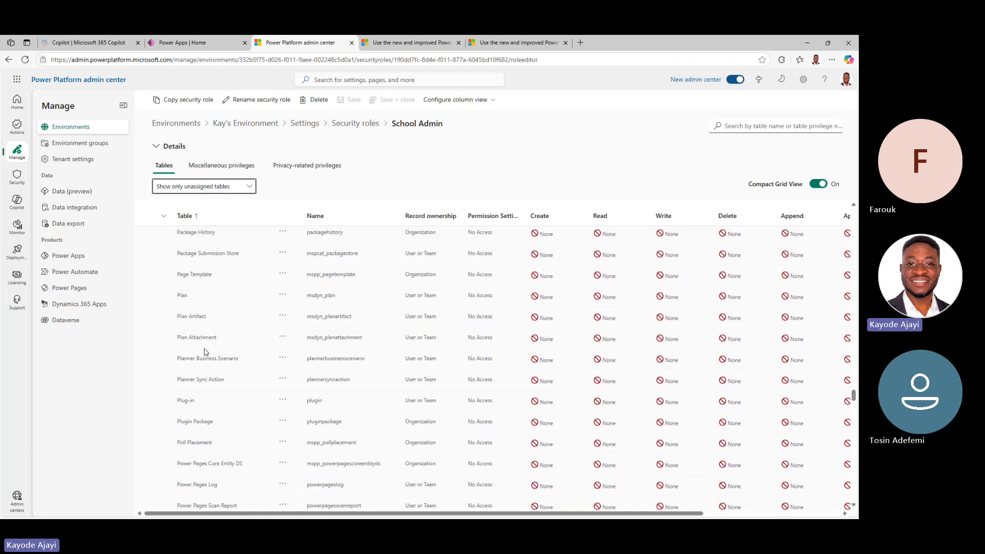
{"action": "scroll", "coordinate": [205, 352], "scroll_direction": "down", "scroll_amount": 15}
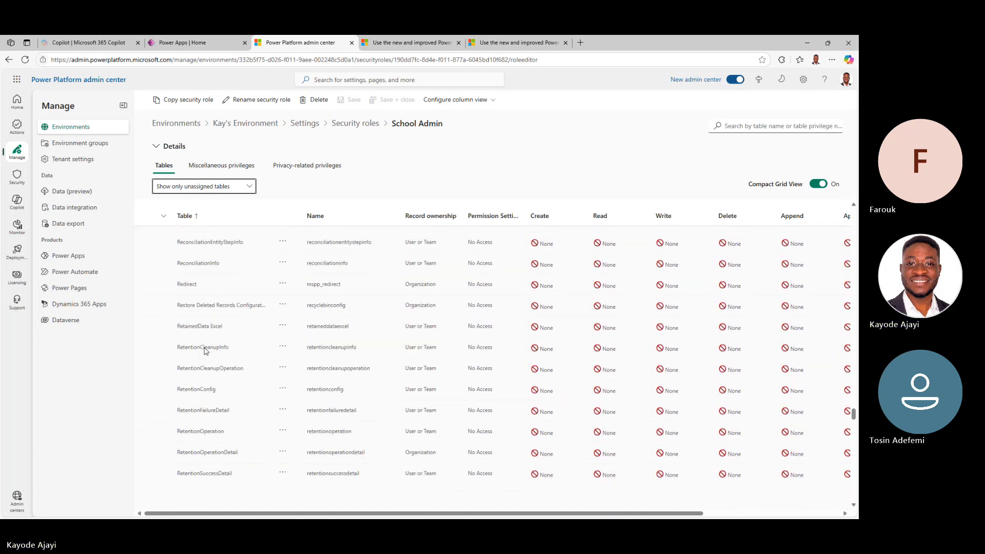
{"action": "scroll", "coordinate": [205, 351], "scroll_direction": "down", "scroll_amount": 10}
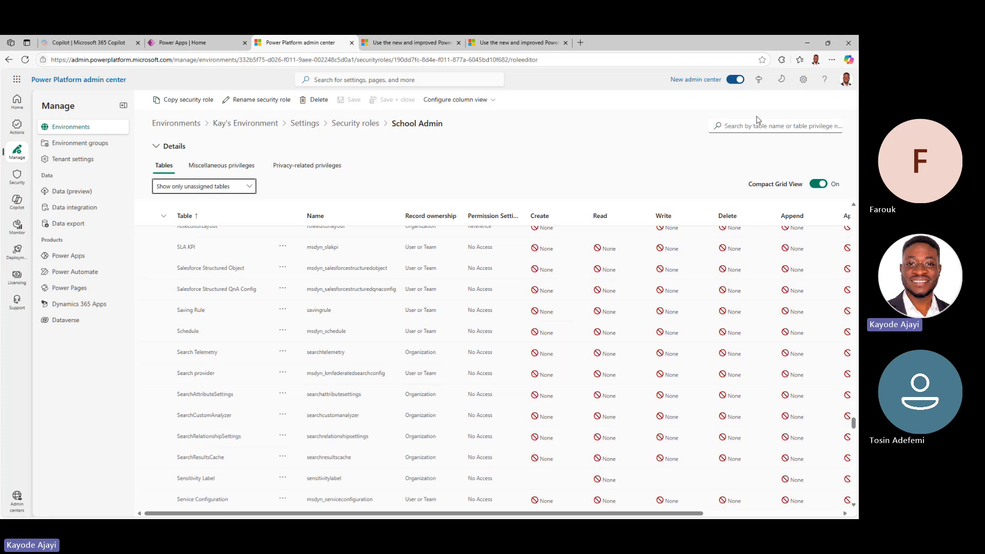
{"action": "left_click", "coordinate": [775, 126]}
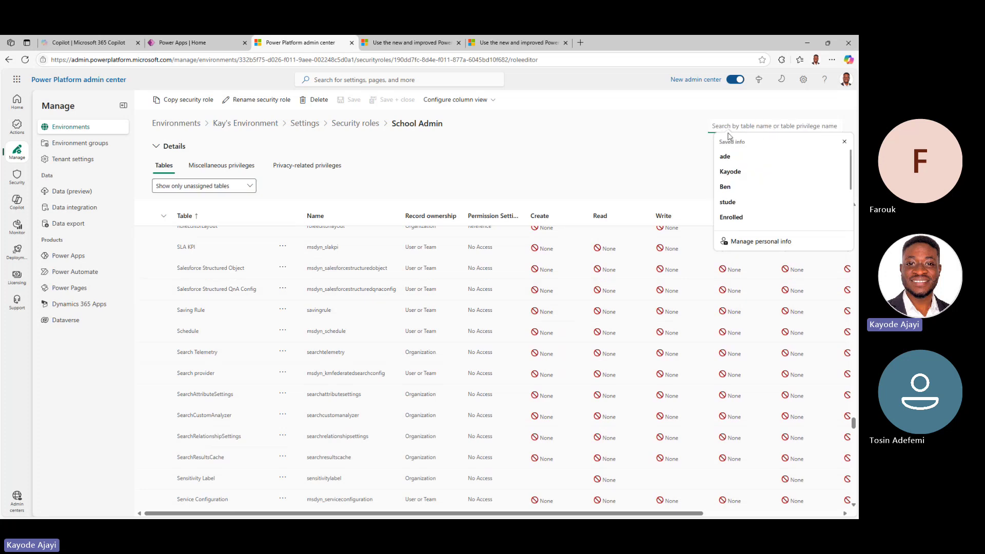
{"action": "left_click", "coordinate": [626, 156]}
{"action": "scroll", "coordinate": [228, 402], "scroll_direction": "down", "scroll_amount": 4}
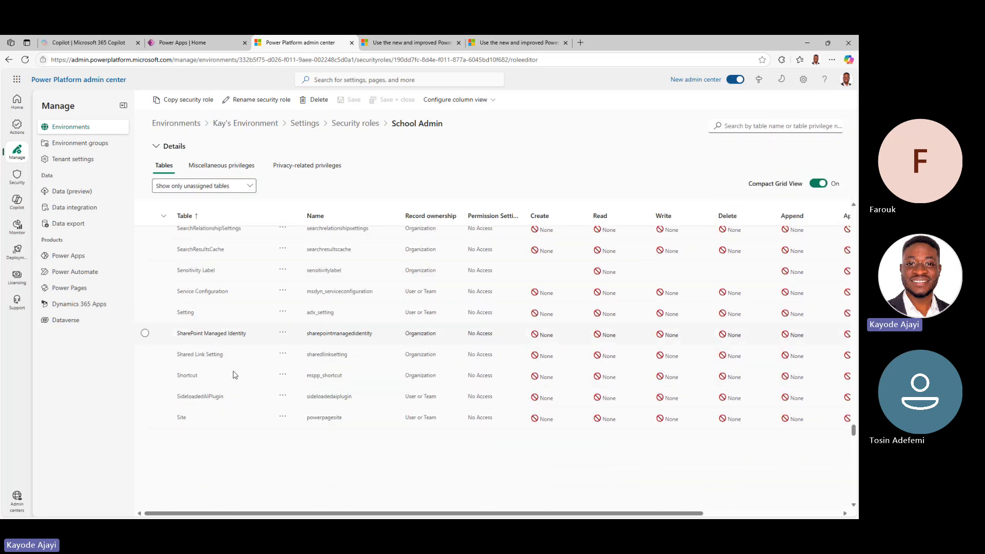
{"action": "scroll", "coordinate": [233, 374], "scroll_direction": "down", "scroll_amount": 15}
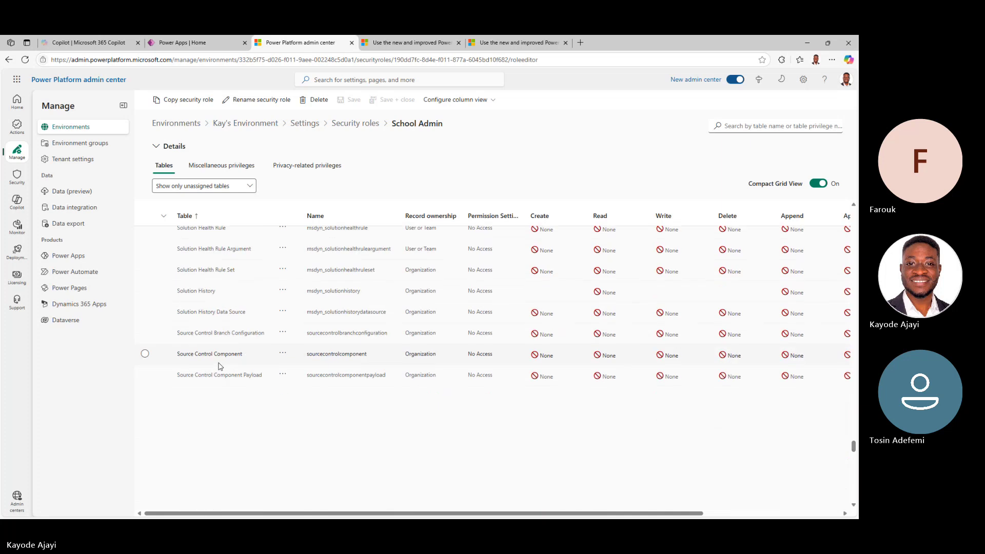
{"action": "scroll", "coordinate": [220, 366], "scroll_direction": "down", "scroll_amount": 5}
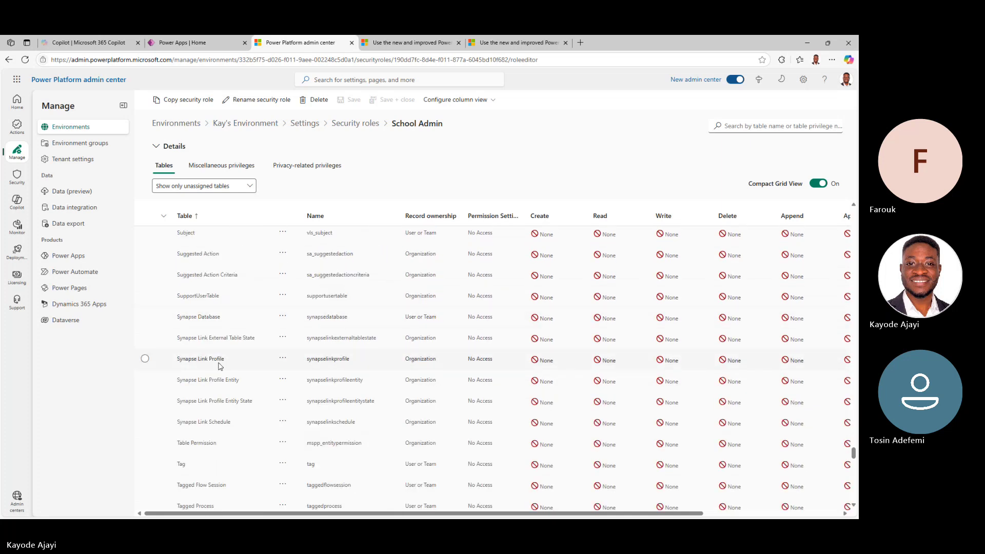
{"action": "scroll", "coordinate": [219, 366], "scroll_direction": "up", "scroll_amount": 3}
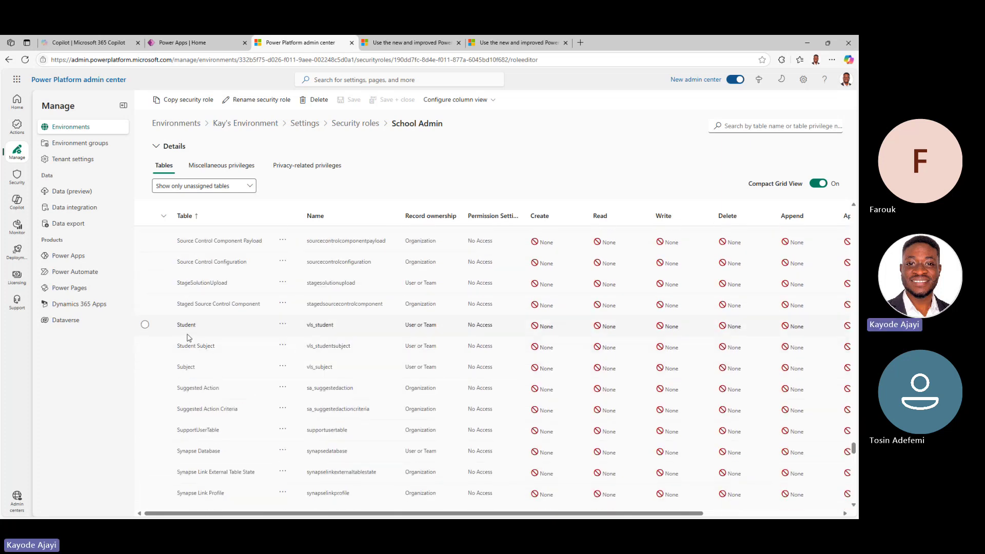
{"action": "left_click", "coordinate": [145, 324]}
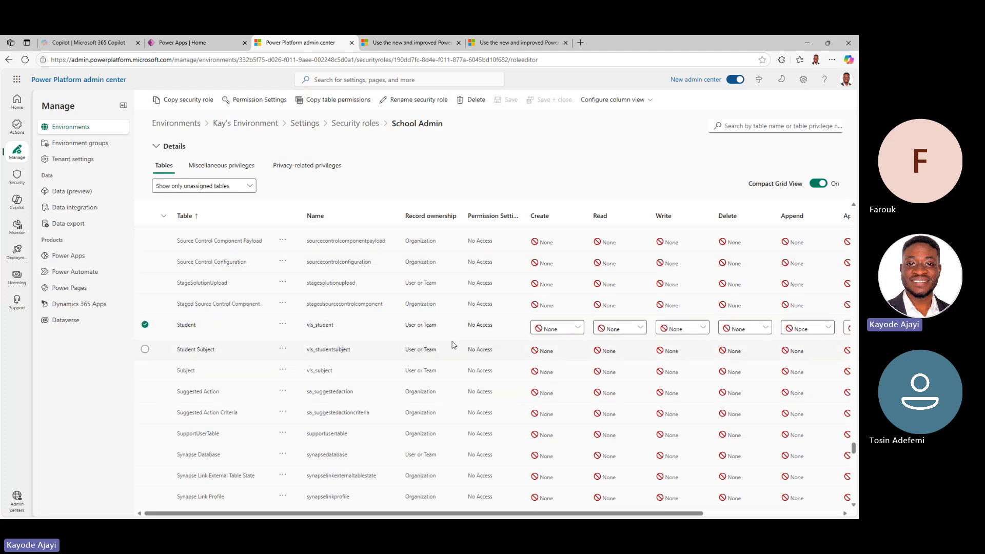
Set the Student table's Create privilege to Organization and check the available access levels.
{"action": "left_click_drag", "start_coordinate": [673, 512], "coordinate": [755, 513]}
{"action": "left_click", "coordinate": [448, 327]}
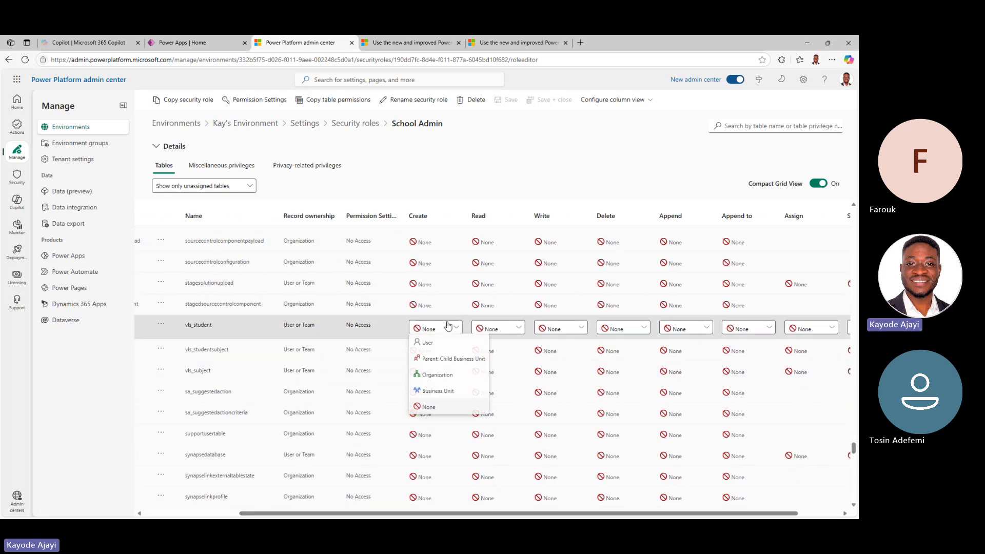
{"action": "left_click", "coordinate": [438, 376]}
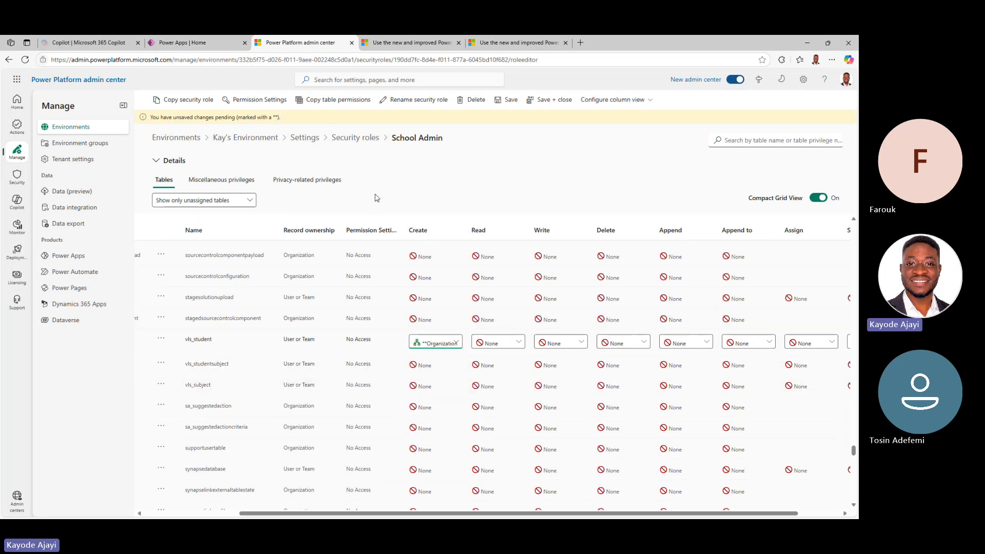
{"action": "left_click", "coordinate": [451, 344]}
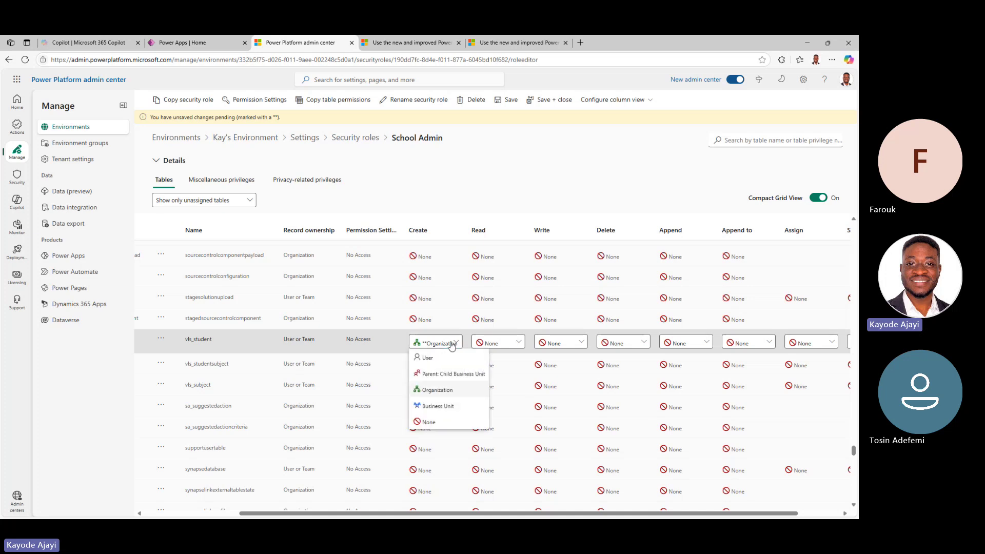
{"action": "left_click", "coordinate": [467, 192]}
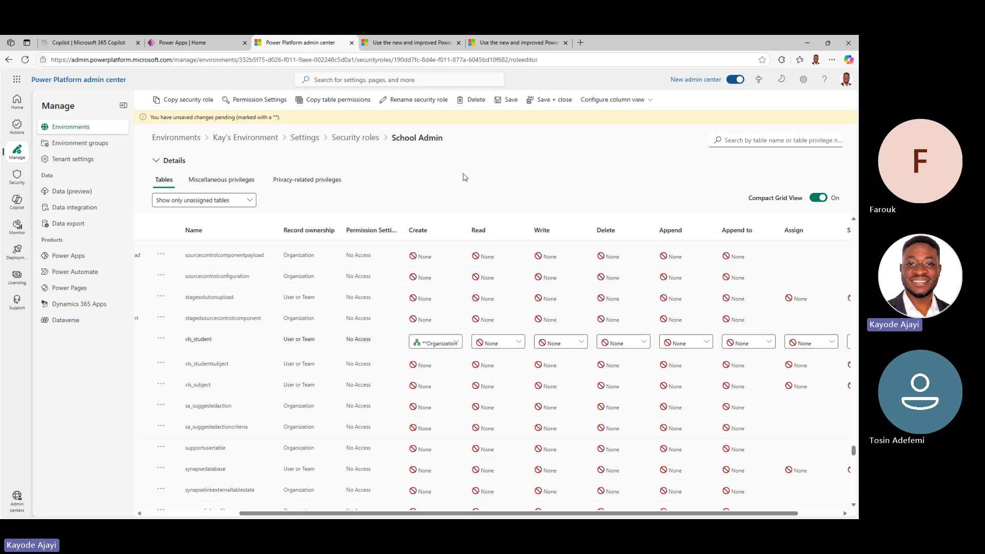
Set the Student table's Create and Read privileges to Business Unit.
{"action": "left_click", "coordinate": [450, 345]}
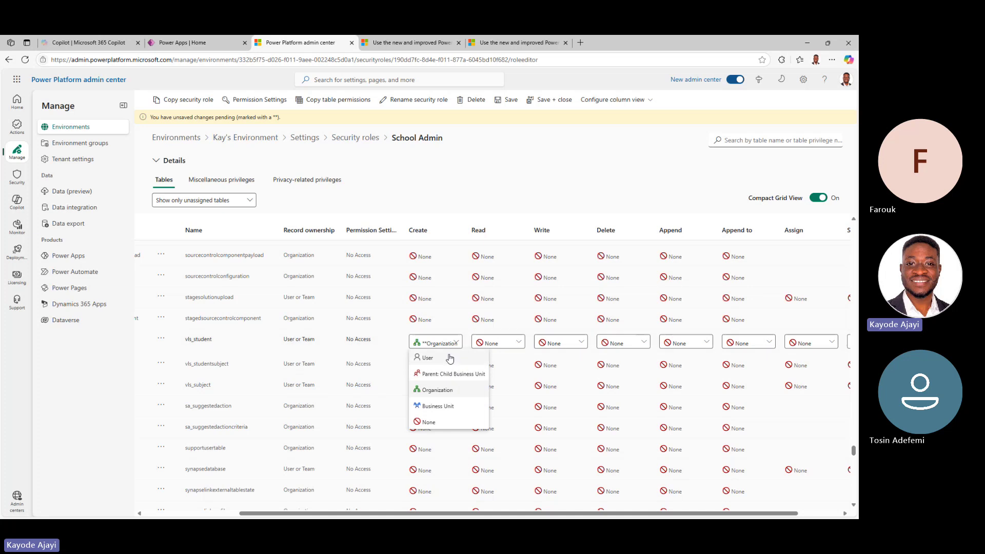
{"action": "left_click", "coordinate": [446, 407]}
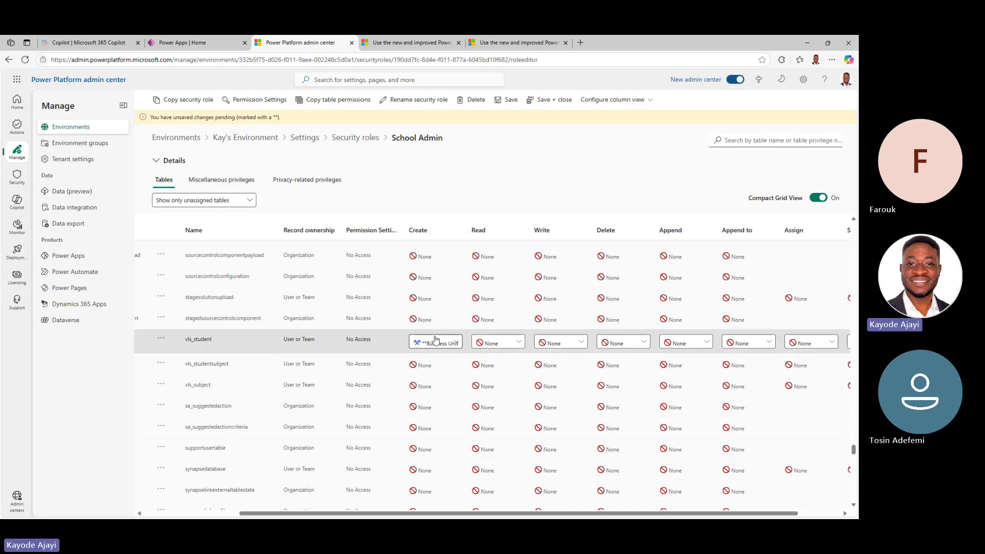
{"action": "left_click", "coordinate": [518, 343]}
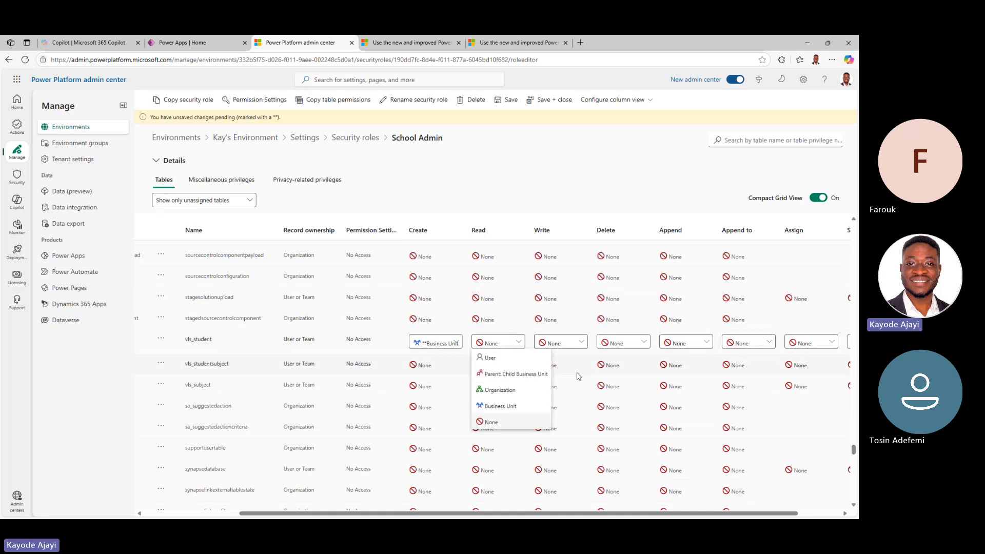
{"action": "left_click", "coordinate": [521, 406]}
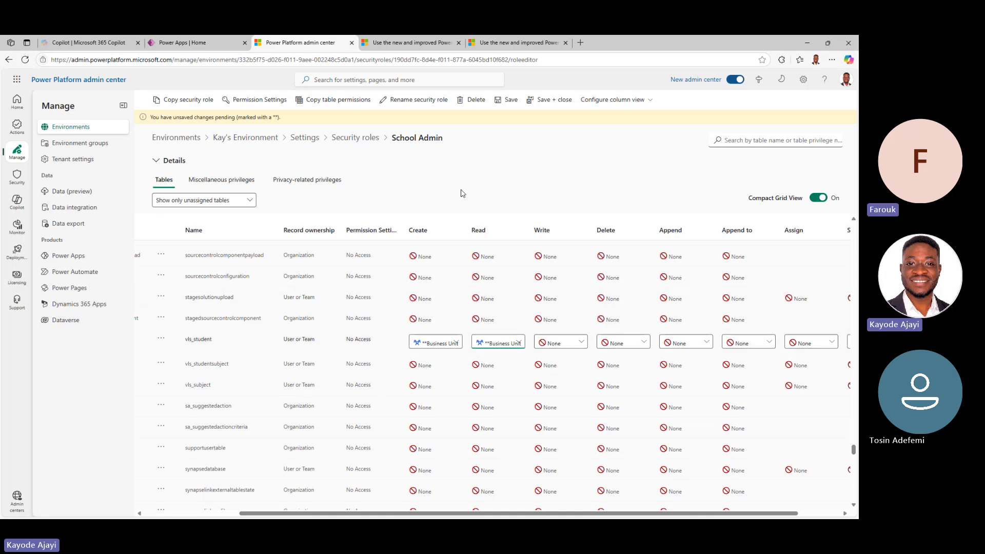
{"action": "left_click", "coordinate": [410, 137]}
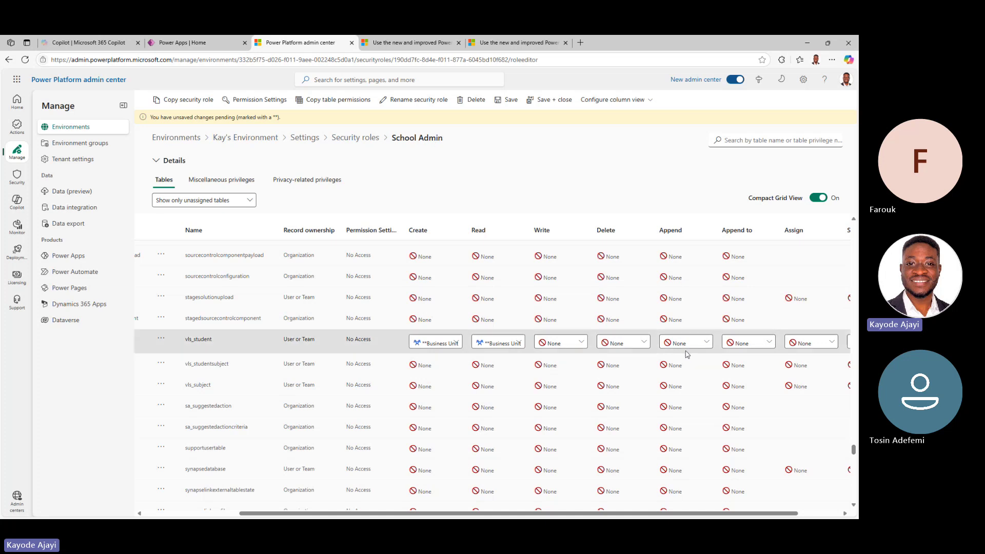
Set the Student table's Write, Delete and Append privileges to Business Unit.
{"action": "left_click", "coordinate": [573, 345]}
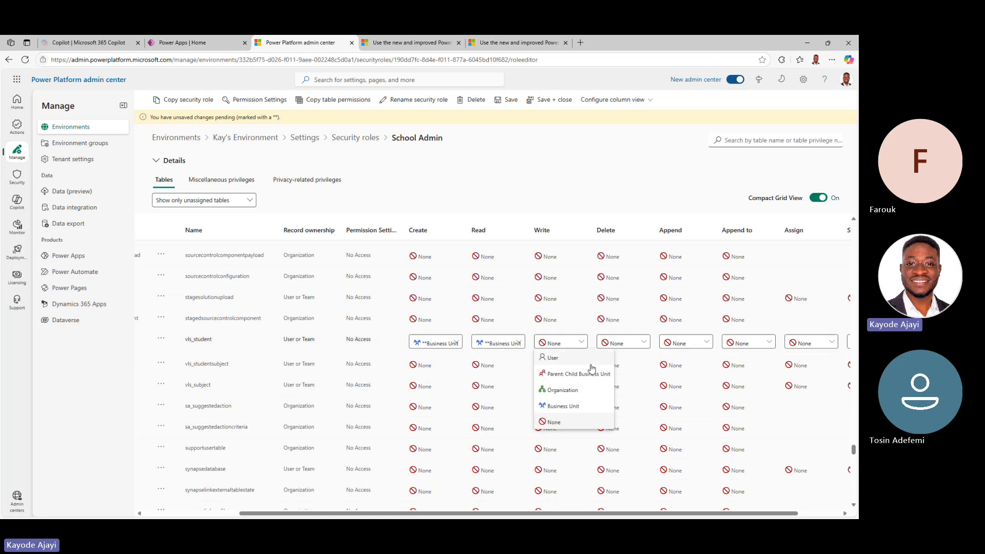
{"action": "left_click", "coordinate": [593, 407]}
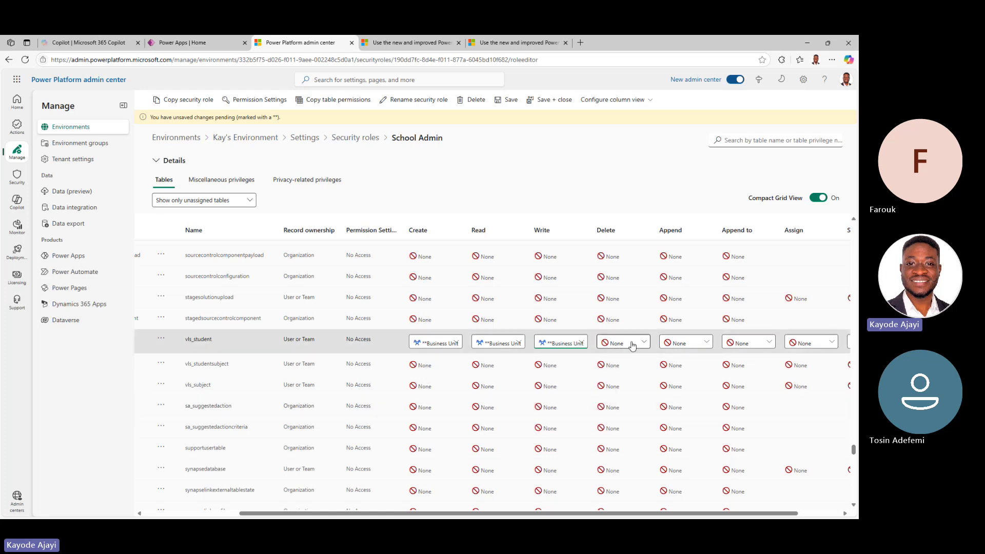
{"action": "left_click", "coordinate": [631, 344]}
{"action": "left_click", "coordinate": [626, 406]}
{"action": "left_click", "coordinate": [687, 342]}
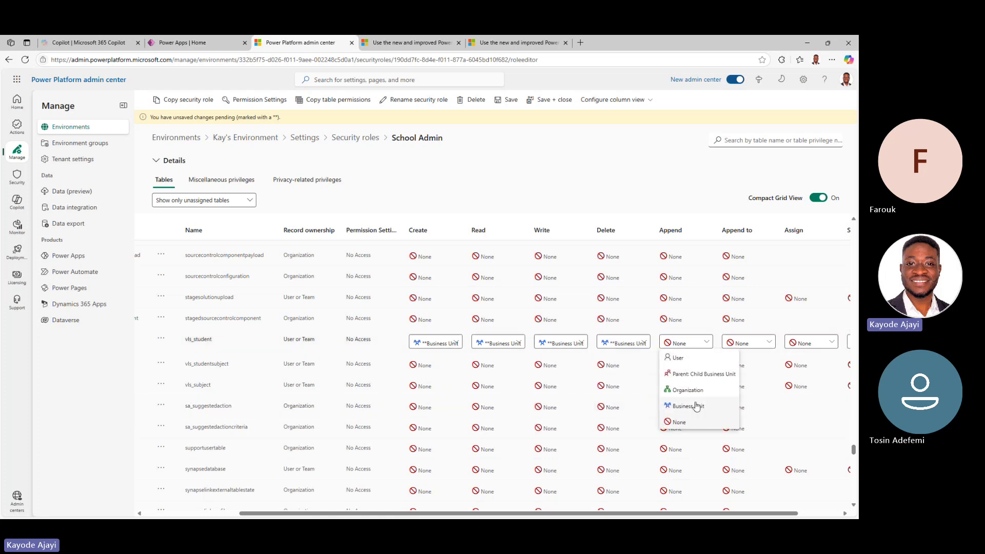
{"action": "left_click", "coordinate": [689, 406]}
Set the Student table's Append to, Assign and Share privileges to Business Unit.
{"action": "left_click", "coordinate": [747, 342]}
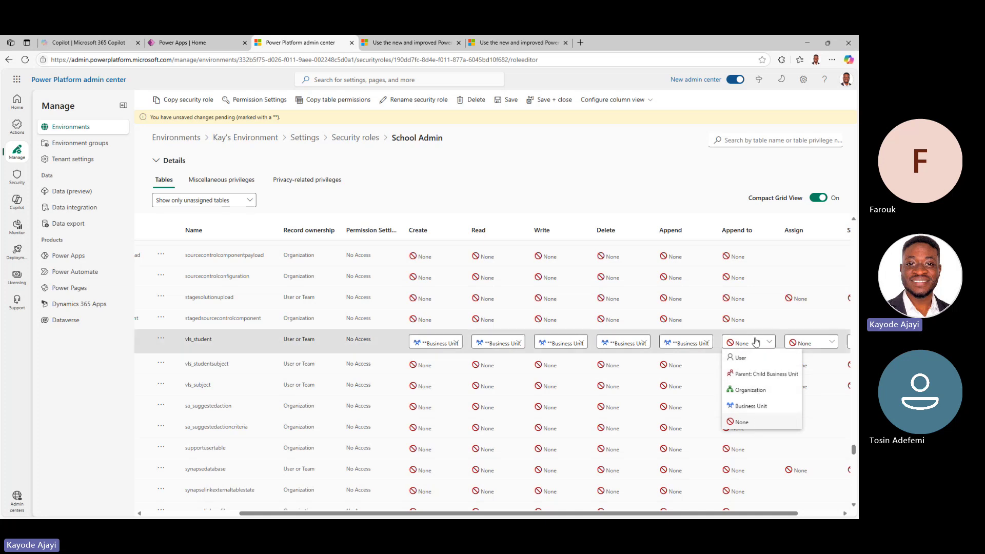
{"action": "left_click", "coordinate": [751, 407]}
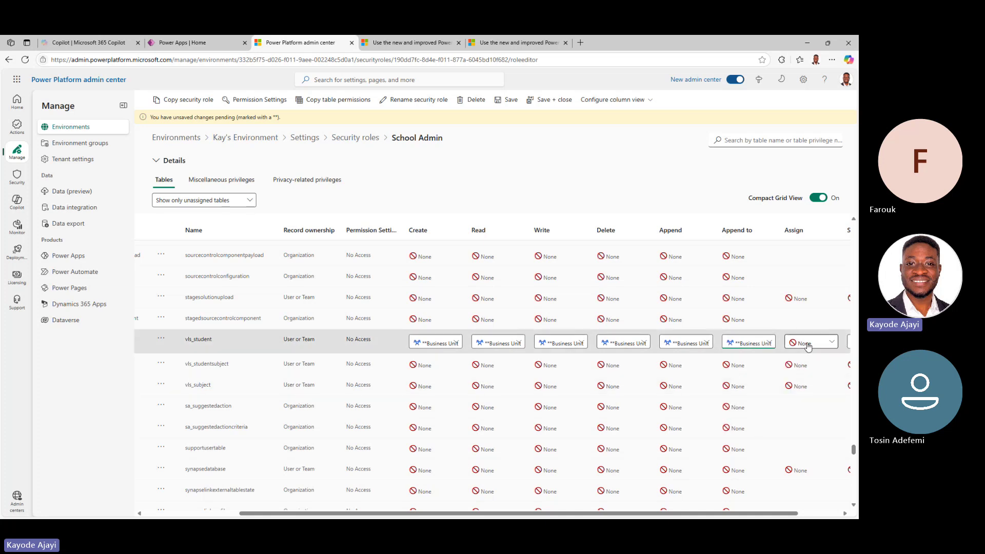
{"action": "left_click", "coordinate": [808, 344]}
{"action": "left_click", "coordinate": [802, 406]}
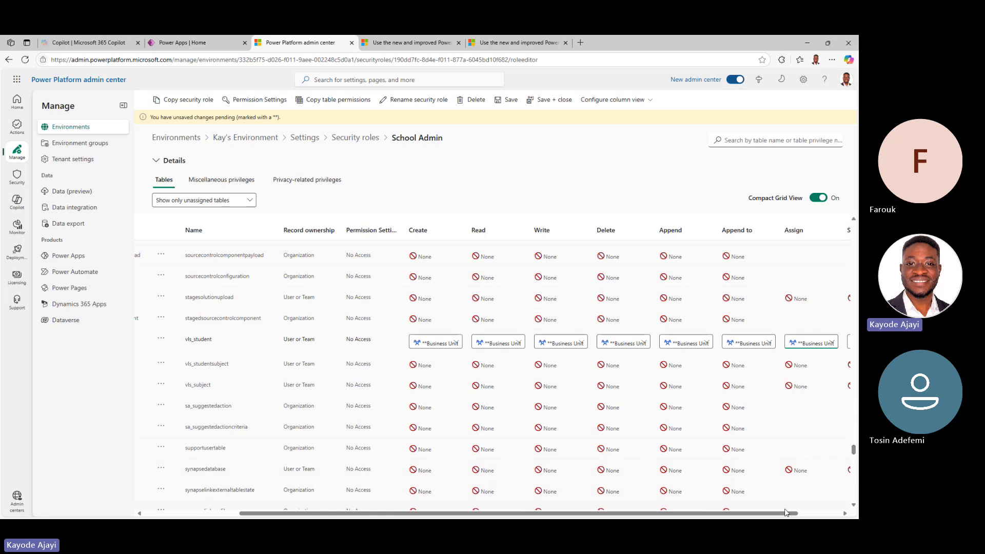
{"action": "left_click_drag", "start_coordinate": [786, 515], "coordinate": [829, 516]}
{"action": "left_click", "coordinate": [819, 343]}
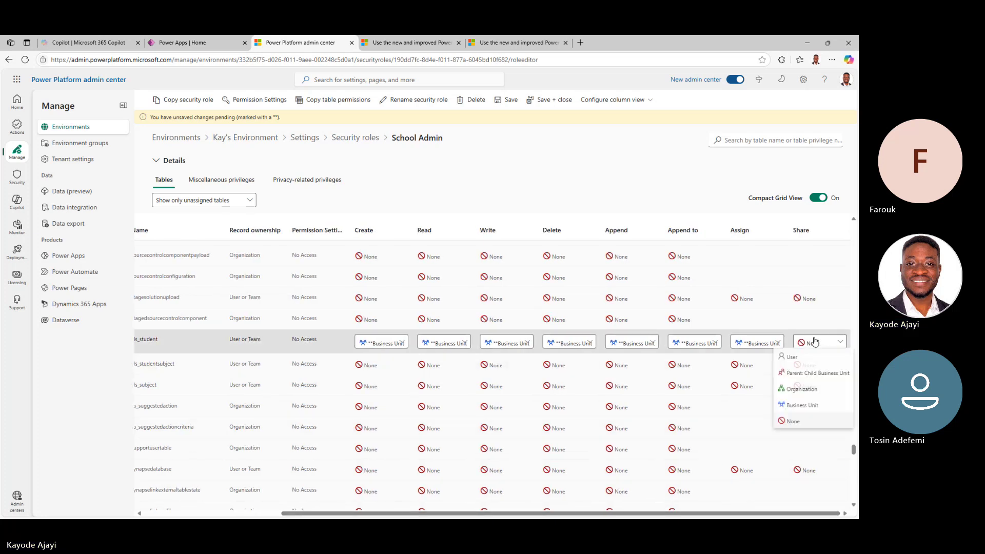
{"action": "left_click", "coordinate": [802, 406]}
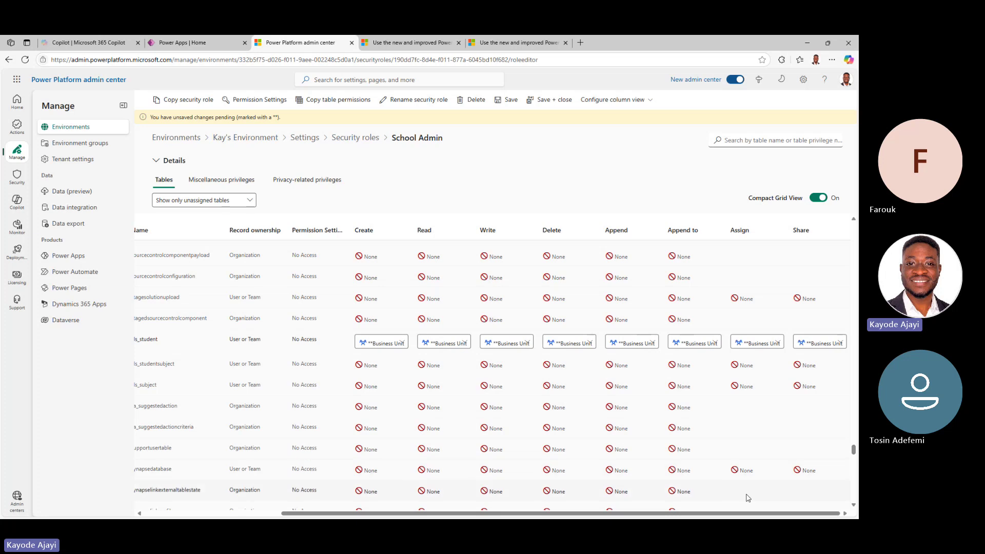
Select the Student Subject table and set its Create and Read privileges to Business Unit.
{"action": "left_click_drag", "start_coordinate": [739, 513], "coordinate": [601, 512]}
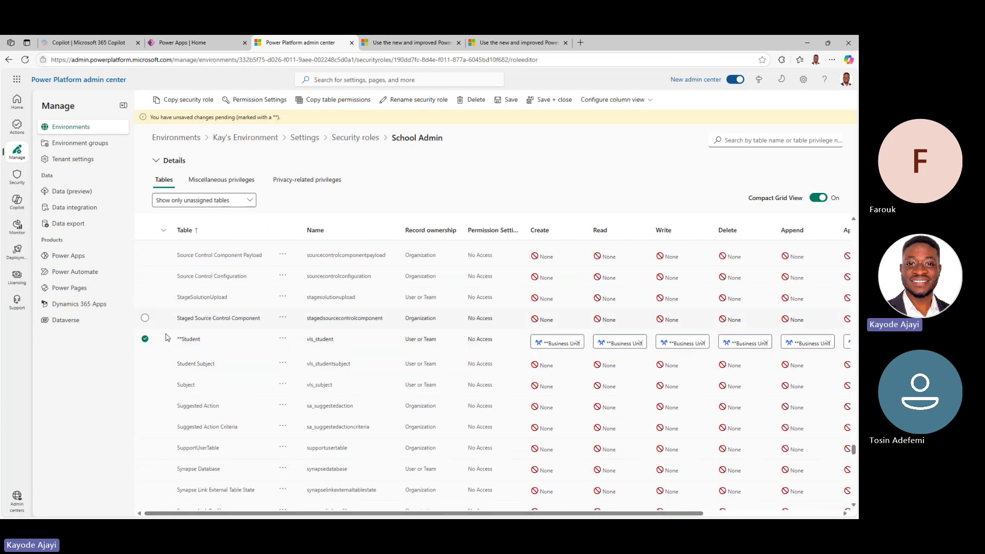
{"action": "left_click", "coordinate": [145, 381]}
{"action": "left_click", "coordinate": [153, 362]}
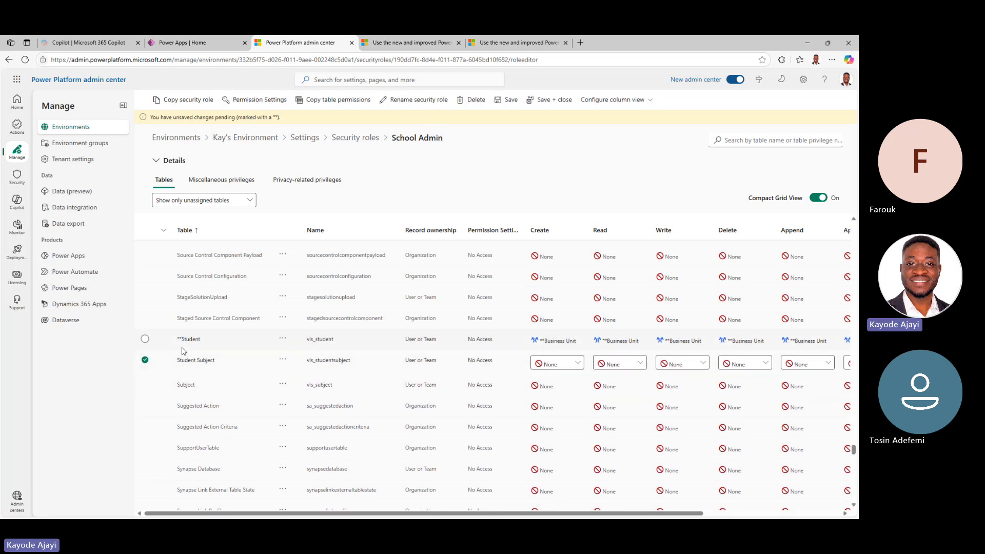
{"action": "left_click", "coordinate": [183, 341]}
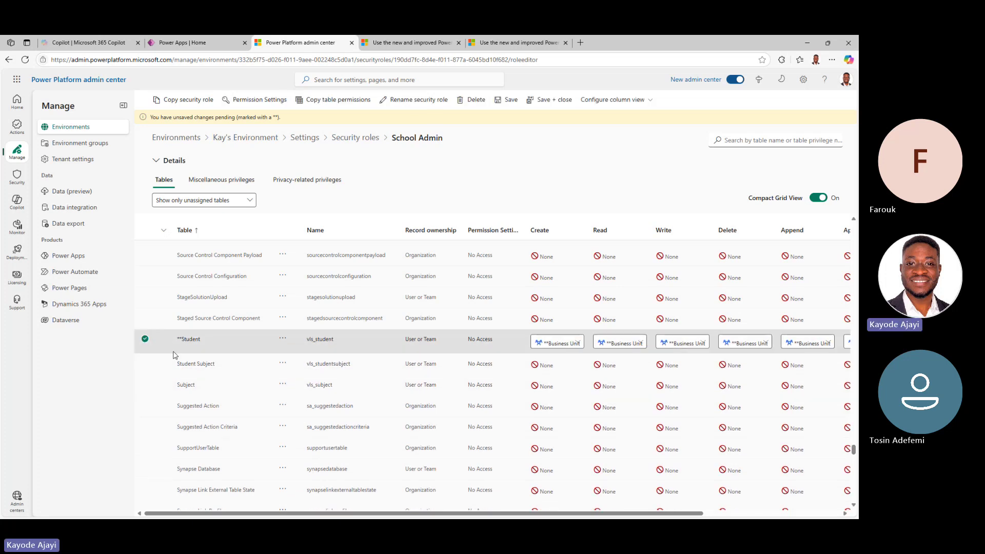
{"action": "left_click", "coordinate": [173, 360]}
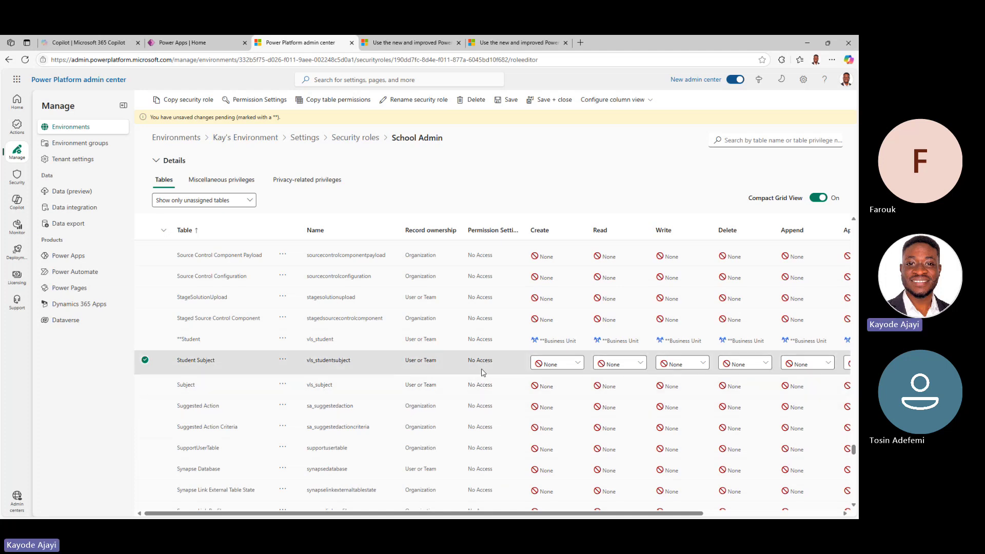
{"action": "left_click", "coordinate": [562, 367]}
{"action": "left_click", "coordinate": [581, 410]}
{"action": "left_click", "coordinate": [641, 364]}
{"action": "left_click", "coordinate": [623, 427]}
Set the Student Subject table's Write, Delete and Append privileges to Business Unit.
{"action": "left_click", "coordinate": [699, 367]}
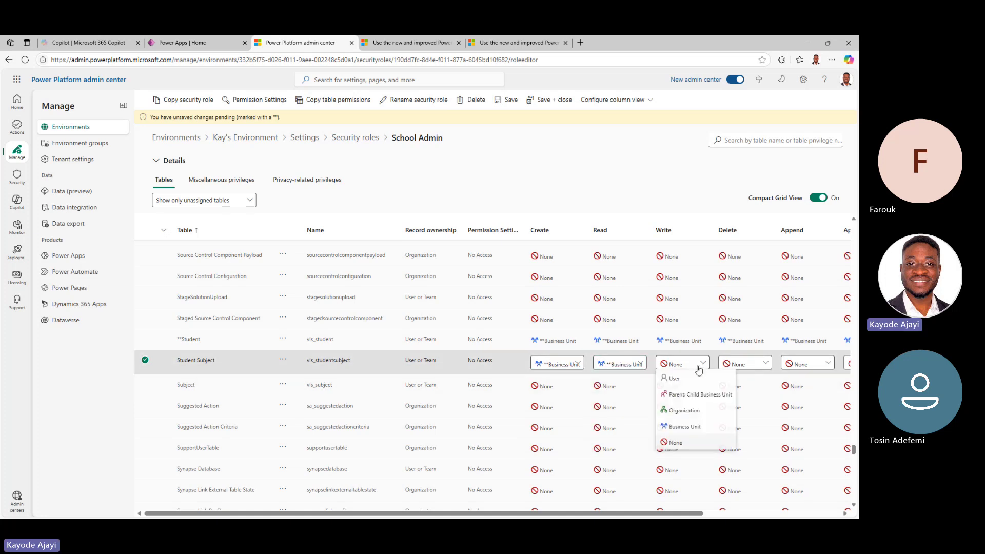
{"action": "left_click", "coordinate": [685, 426]}
{"action": "left_click", "coordinate": [754, 365]}
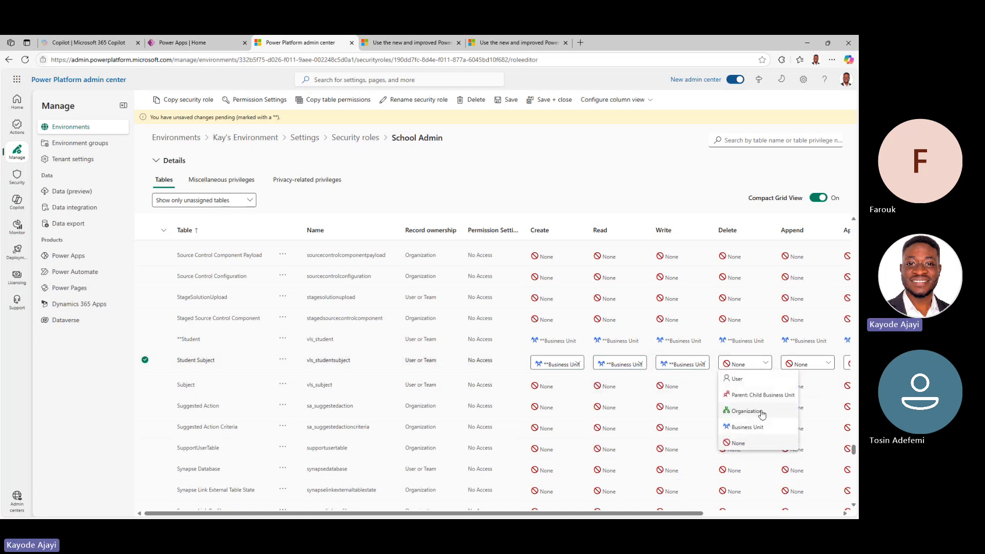
{"action": "left_click", "coordinate": [749, 427]}
{"action": "left_click", "coordinate": [816, 364]}
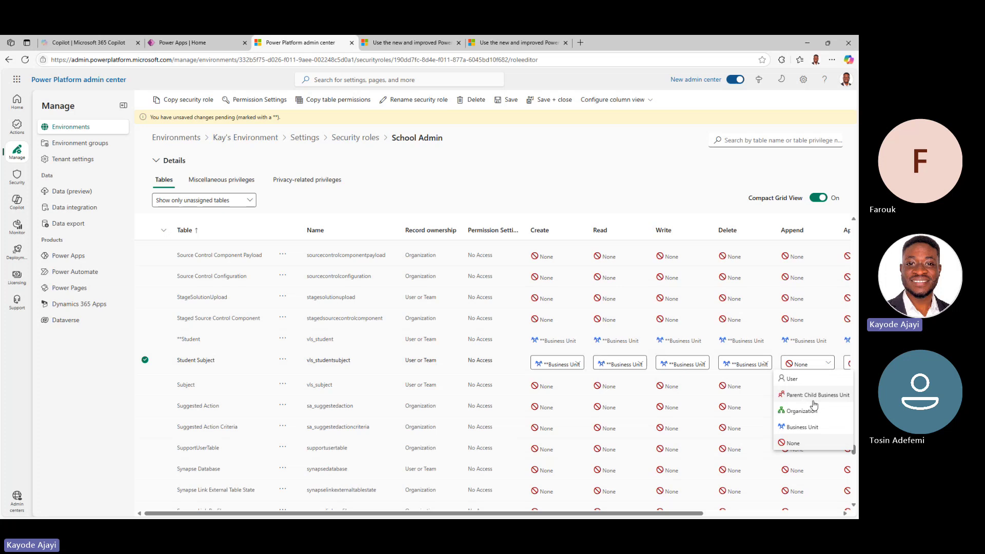
{"action": "left_click", "coordinate": [818, 428]}
Set the Student Subject table's Append to, Assign and Share privileges to Business Unit.
{"action": "left_click_drag", "start_coordinate": [705, 513], "coordinate": [770, 514]}
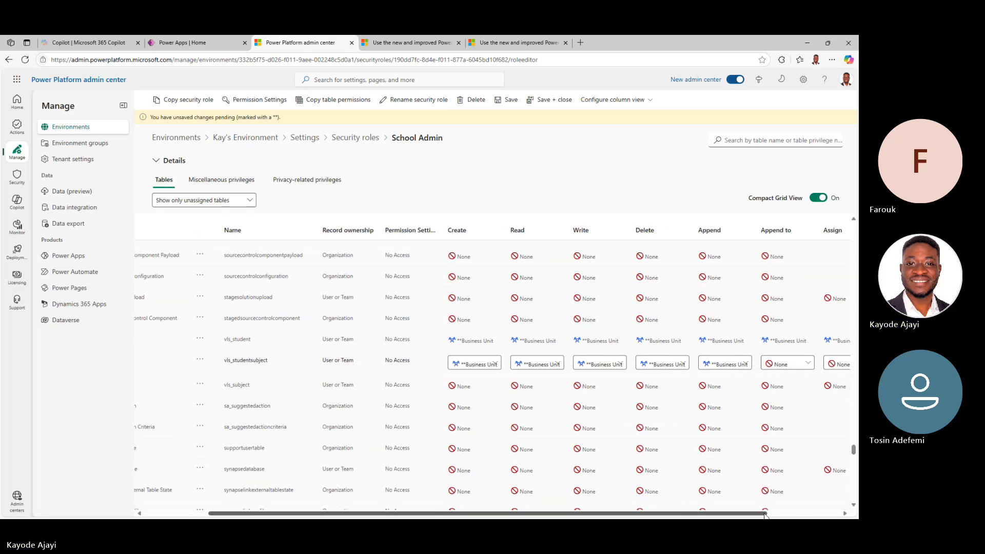
{"action": "left_click", "coordinate": [790, 364]}
{"action": "left_click", "coordinate": [789, 427]}
{"action": "left_click", "coordinate": [837, 364]}
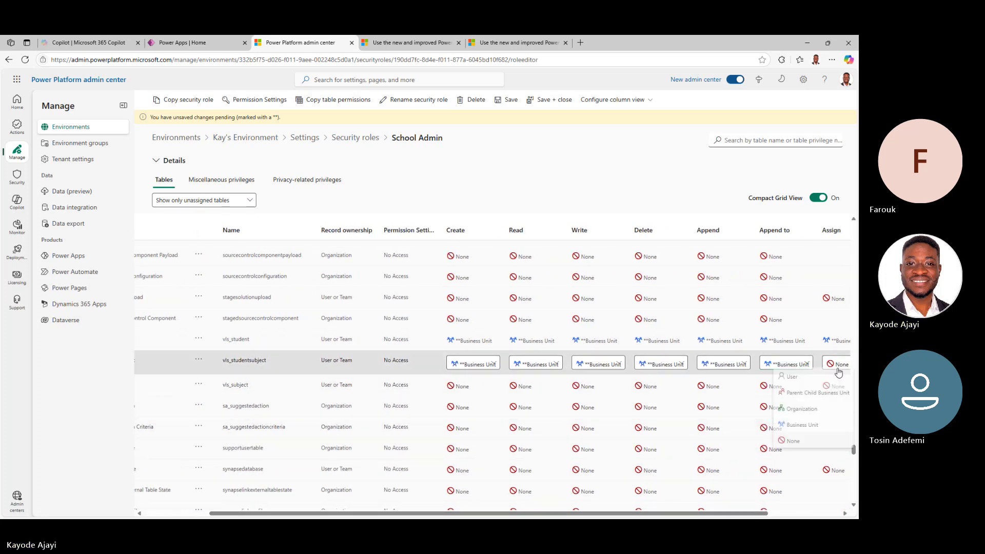
{"action": "left_click", "coordinate": [795, 427]}
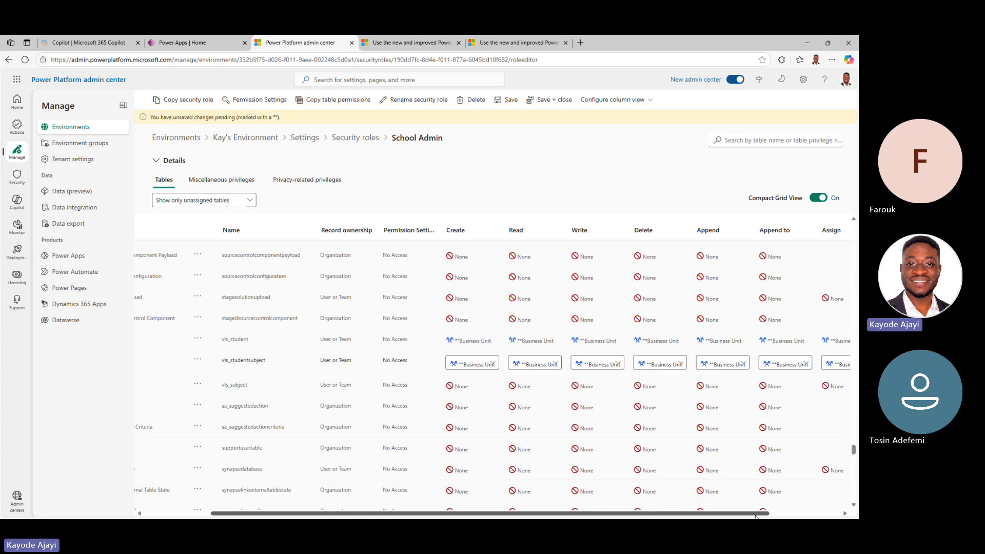
{"action": "left_click_drag", "start_coordinate": [718, 513], "coordinate": [790, 513]}
{"action": "left_click", "coordinate": [815, 361]}
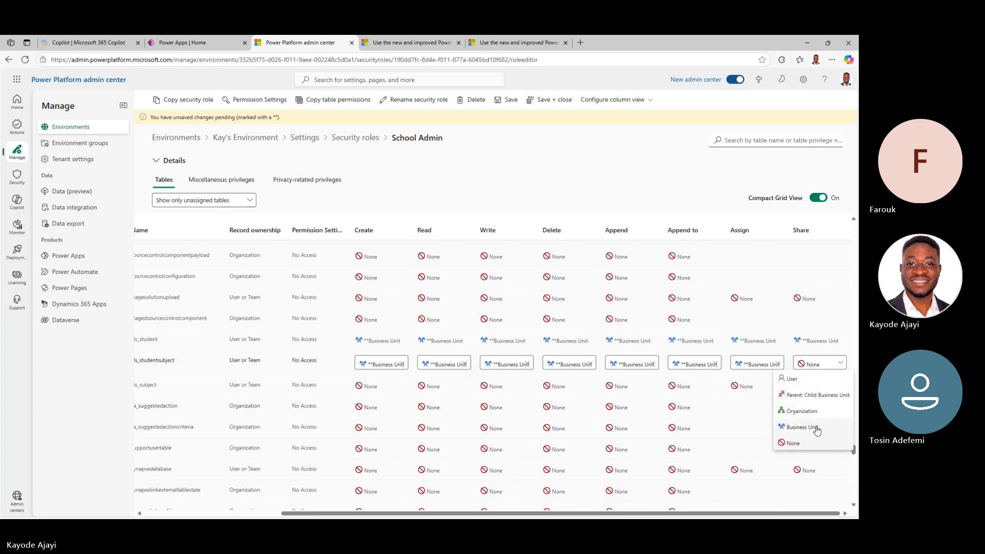
{"action": "left_click", "coordinate": [817, 426]}
Change the Student Subject table's Share and Assign privileges to None.
{"action": "left_click_drag", "start_coordinate": [809, 513], "coordinate": [818, 514]}
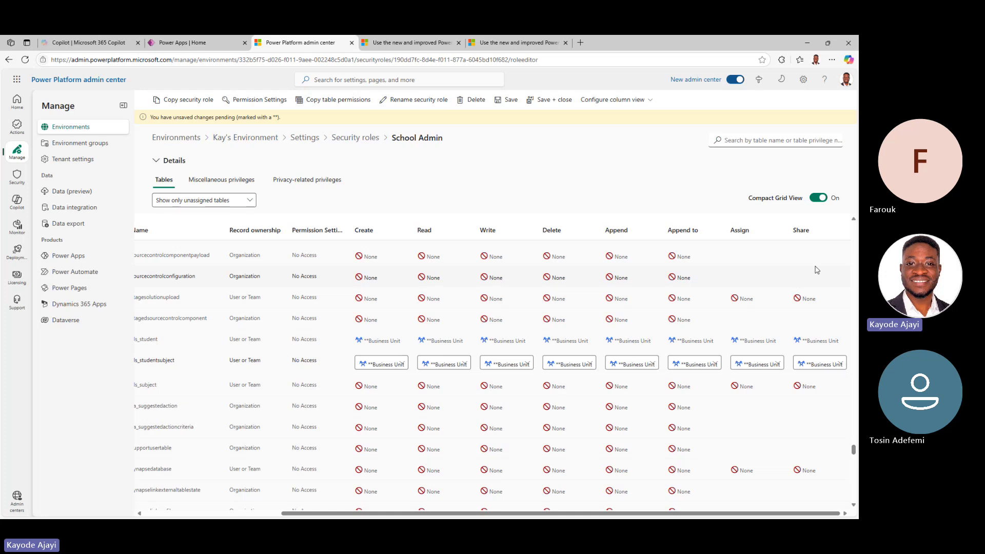
{"action": "left_click", "coordinate": [822, 364]}
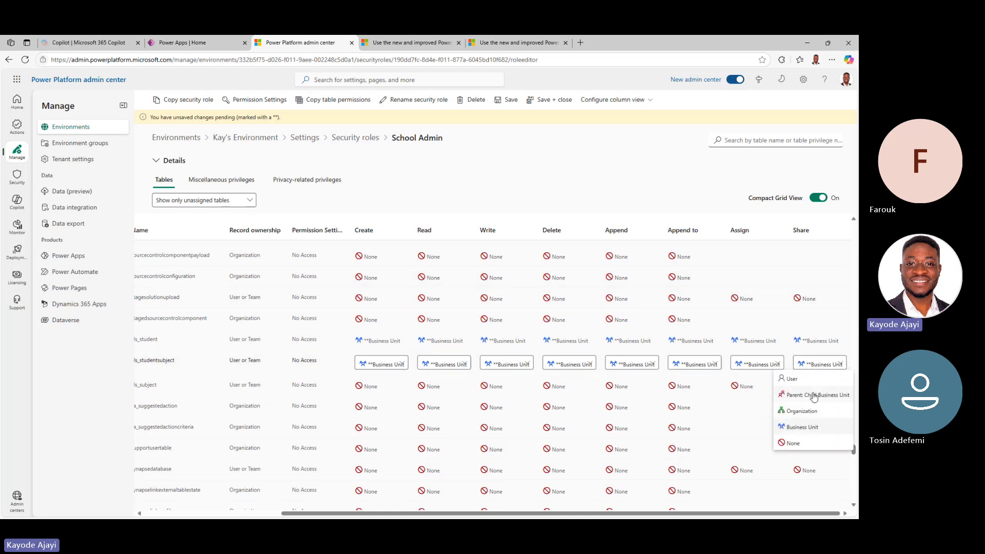
{"action": "left_click", "coordinate": [795, 443]}
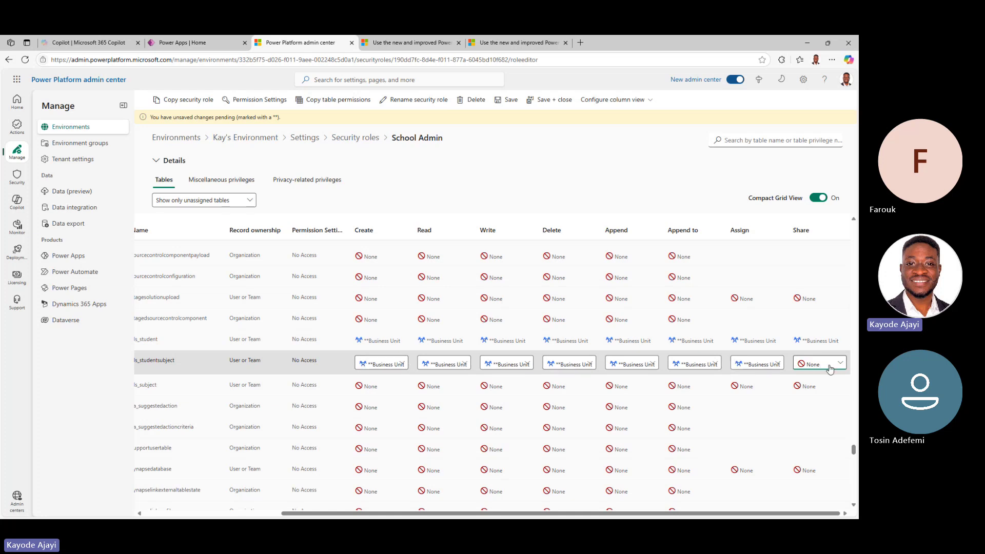
{"action": "left_click", "coordinate": [778, 365]}
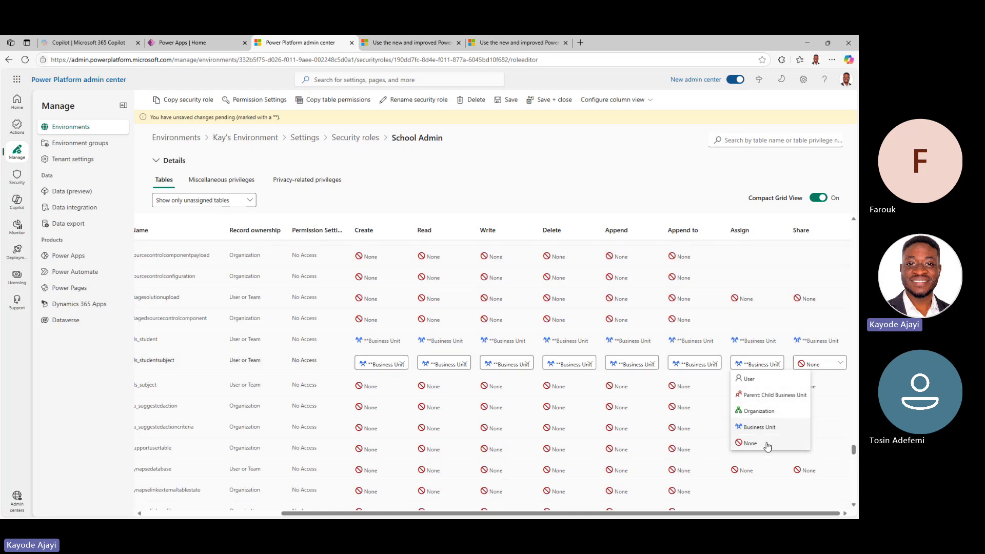
{"action": "left_click", "coordinate": [750, 443]}
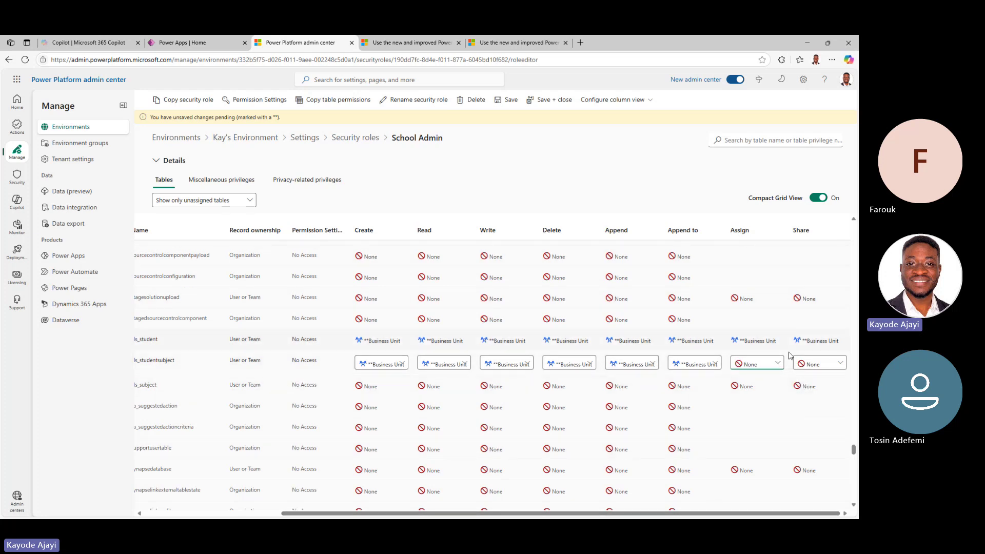
Restore the Student Subject table's Assign and Share privileges to Business Unit.
{"action": "left_click", "coordinate": [757, 364]}
{"action": "left_click", "coordinate": [759, 426]}
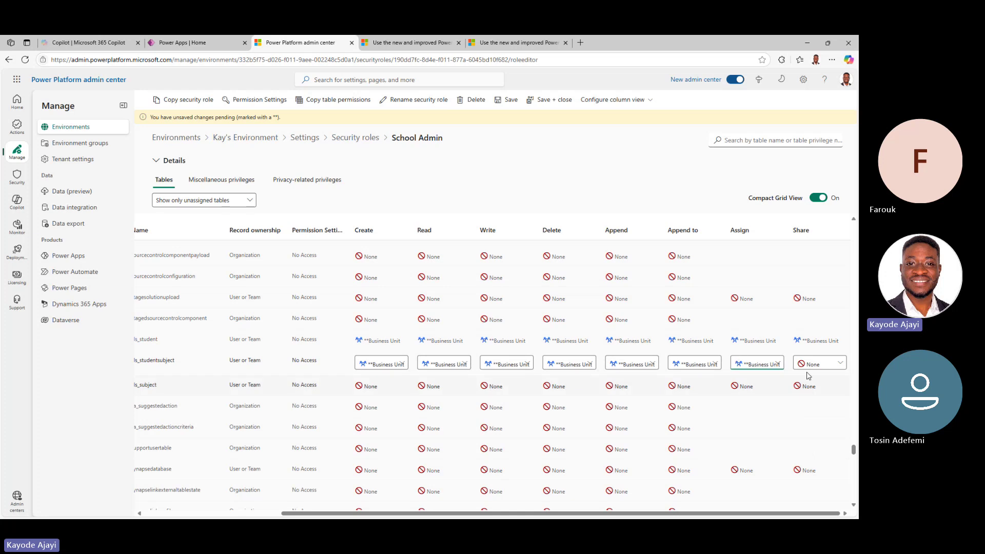
{"action": "left_click", "coordinate": [819, 364]}
{"action": "left_click", "coordinate": [788, 427]}
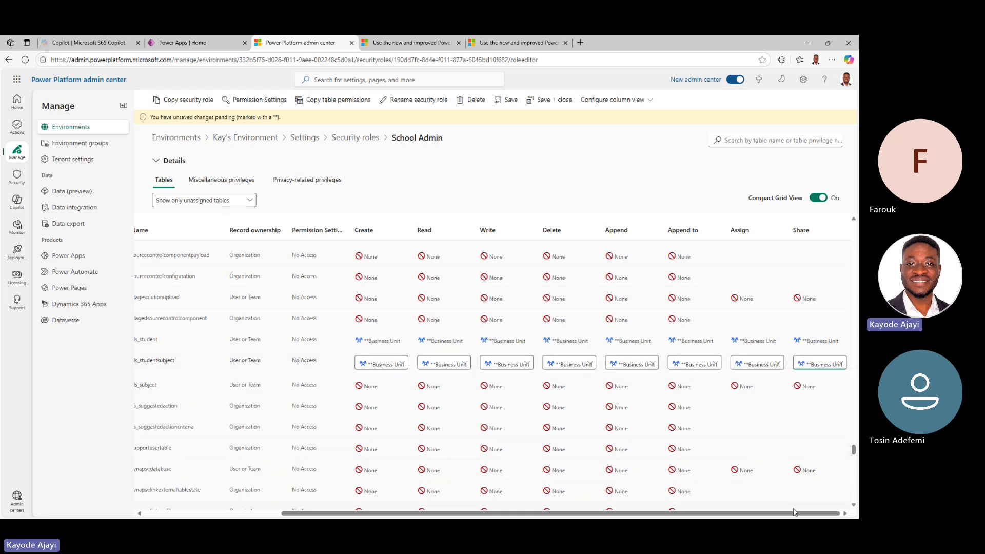
Set the Create and Read privileges of the custom Subject table (vls_subject) to Business Unit.
{"action": "left_click_drag", "start_coordinate": [767, 513], "coordinate": [695, 504]}
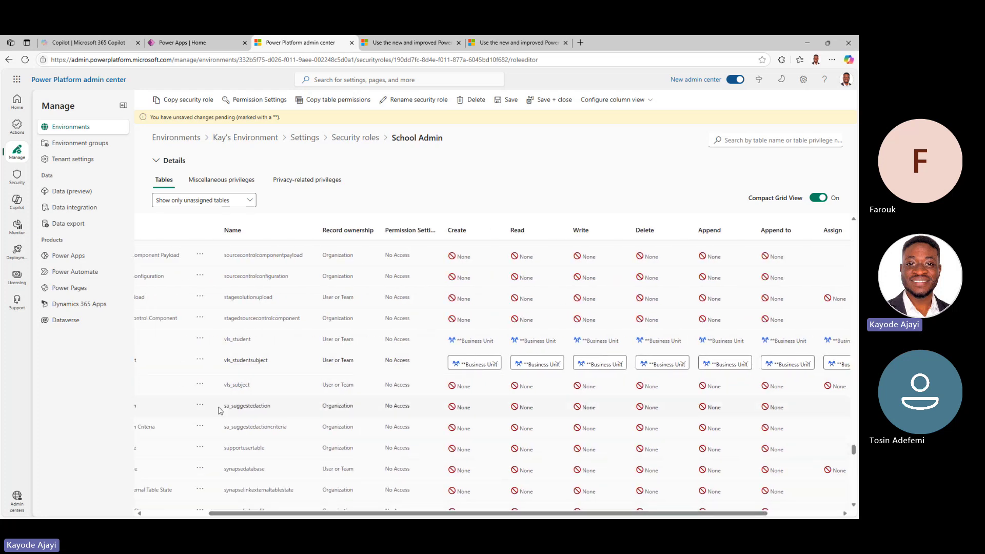
{"action": "left_click_drag", "start_coordinate": [365, 514], "coordinate": [300, 514]}
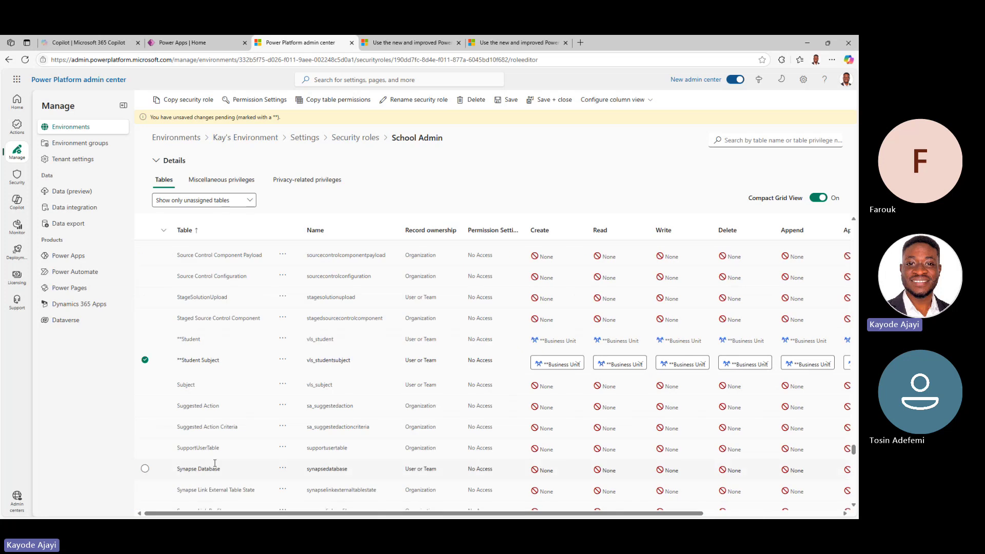
{"action": "left_click_drag", "start_coordinate": [426, 515], "coordinate": [564, 515]}
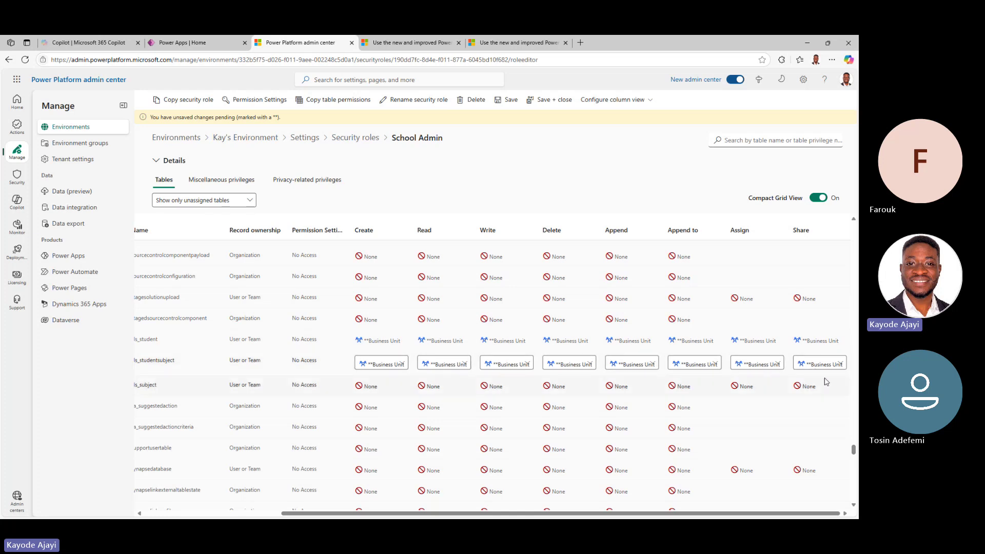
{"action": "left_click_drag", "start_coordinate": [747, 515], "coordinate": [611, 515]}
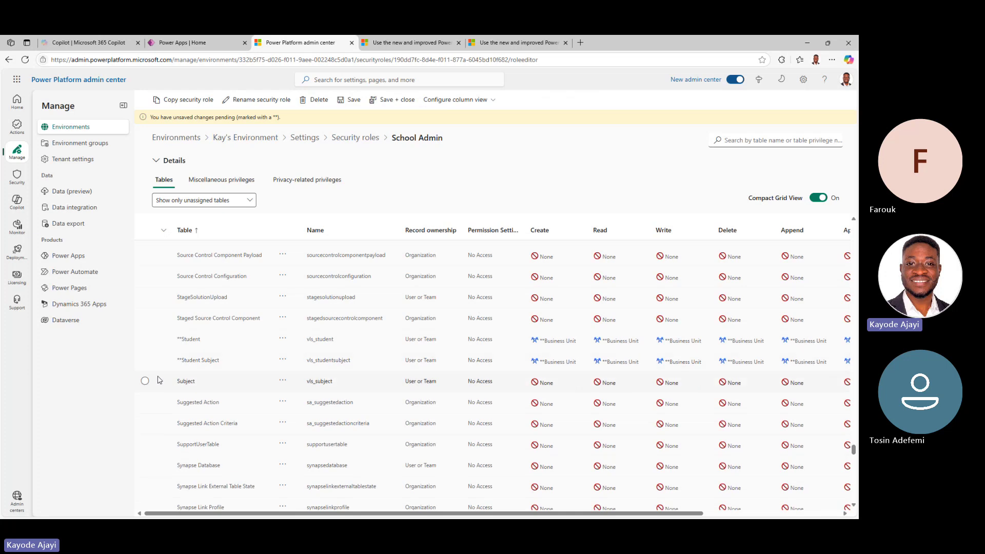
{"action": "left_click", "coordinate": [568, 387]}
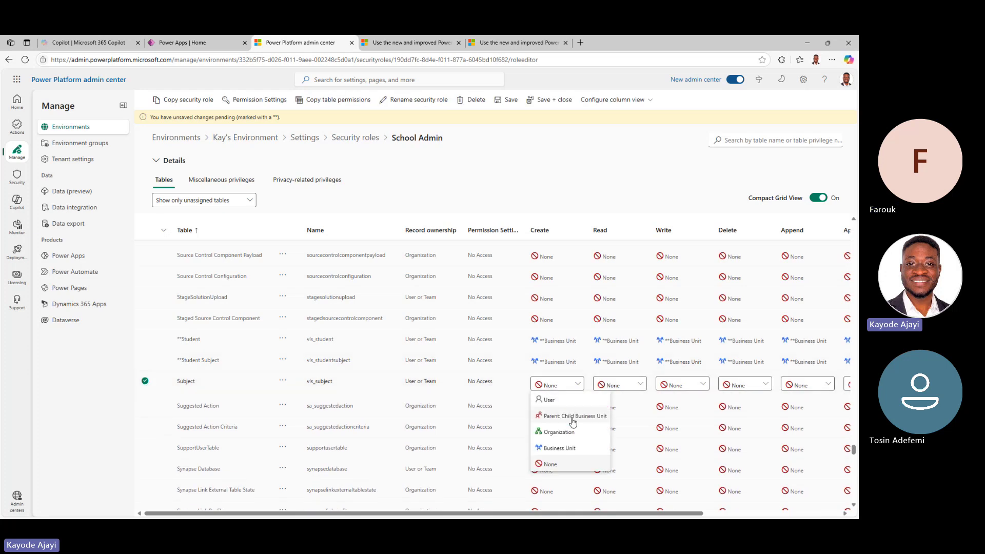
{"action": "left_click", "coordinate": [564, 448]}
{"action": "left_click", "coordinate": [623, 386]}
{"action": "left_click", "coordinate": [622, 448]}
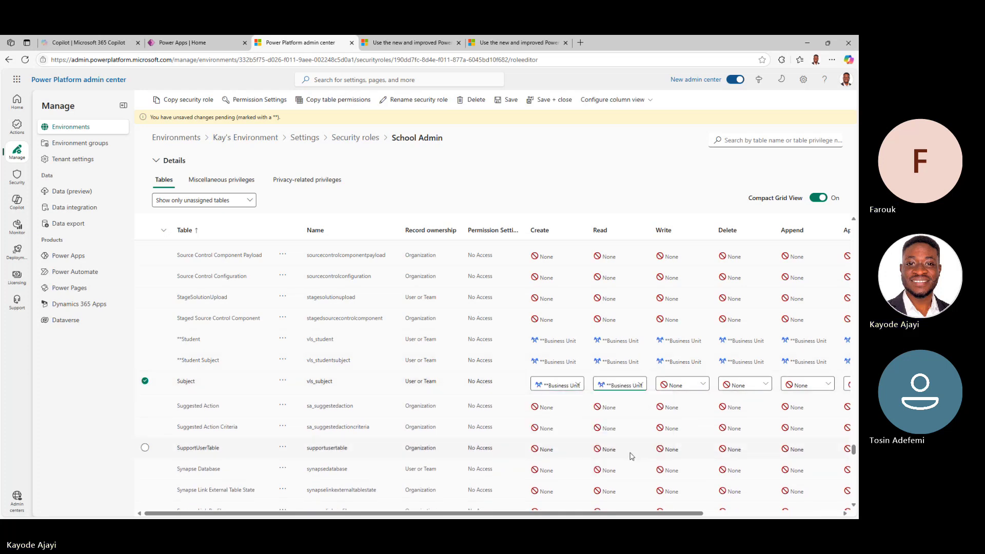
Set the custom Subject table's Write, Delete and Append privileges to Business Unit.
{"action": "left_click", "coordinate": [681, 386]}
{"action": "left_click", "coordinate": [686, 448]}
{"action": "left_click", "coordinate": [744, 384]}
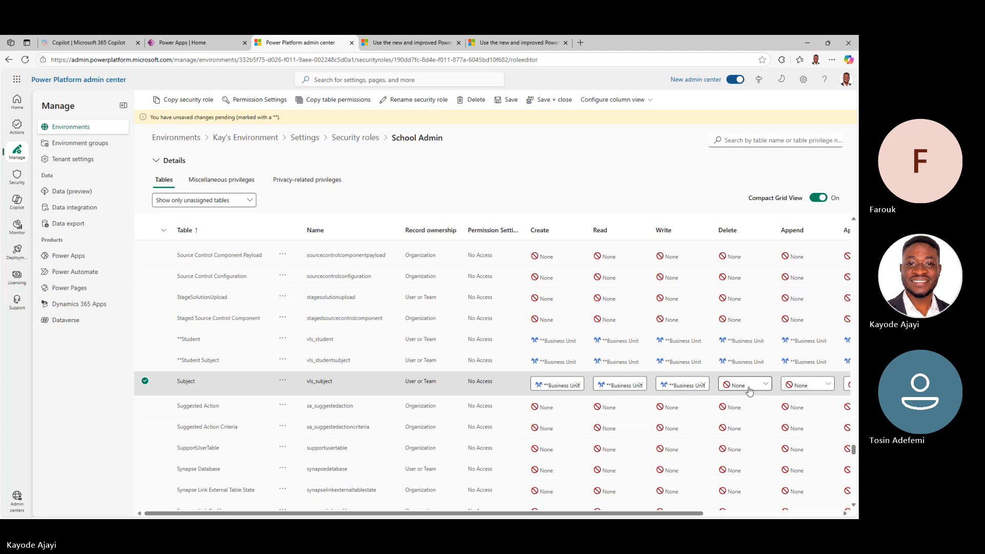
{"action": "left_click", "coordinate": [752, 448]}
{"action": "left_click", "coordinate": [802, 384]}
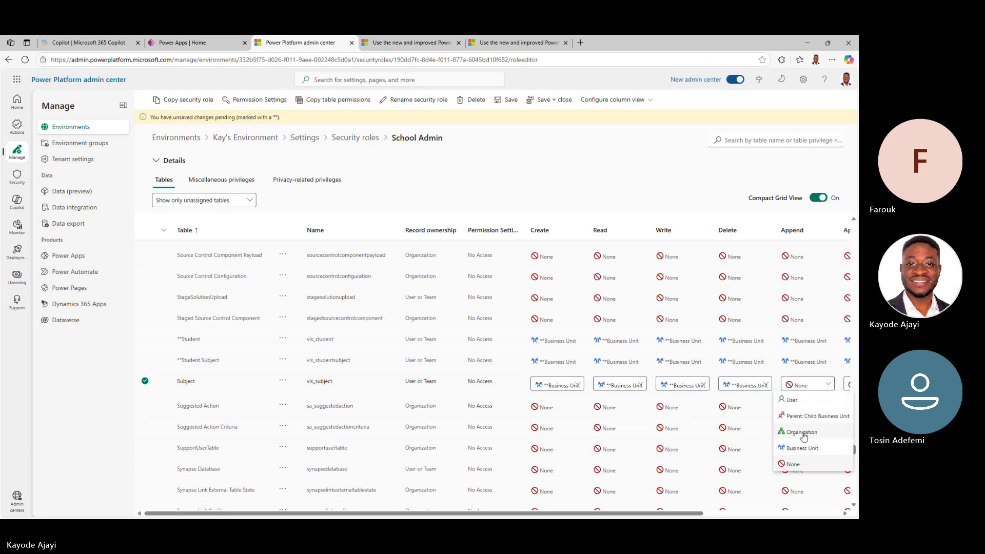
{"action": "left_click", "coordinate": [810, 448]}
Set the custom Subject table's Append to, Assign and Share privileges to Business Unit.
{"action": "left_click_drag", "start_coordinate": [689, 516], "coordinate": [825, 516]}
{"action": "left_click", "coordinate": [695, 384]}
{"action": "left_click", "coordinate": [716, 449]}
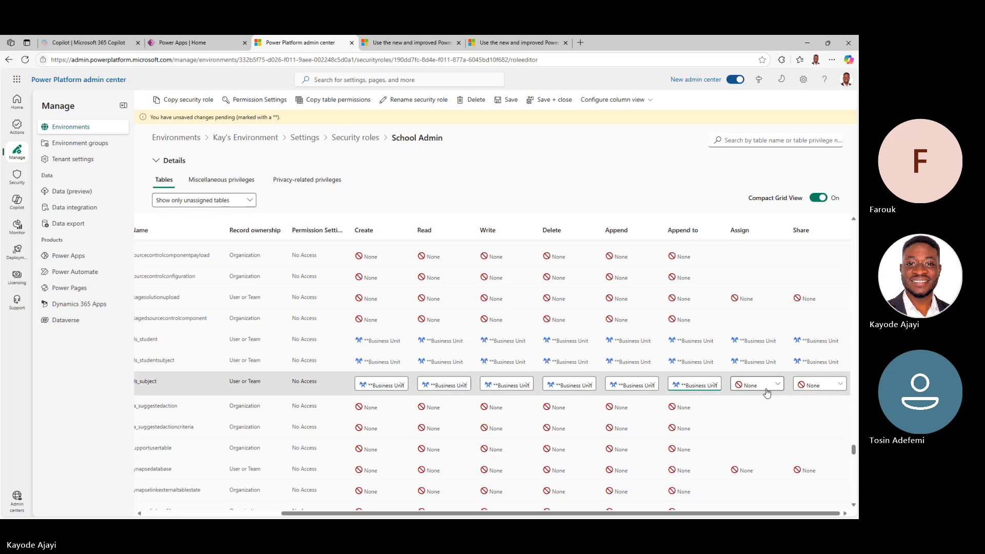
{"action": "left_click", "coordinate": [764, 385]}
{"action": "left_click", "coordinate": [780, 447]}
{"action": "left_click", "coordinate": [813, 384]}
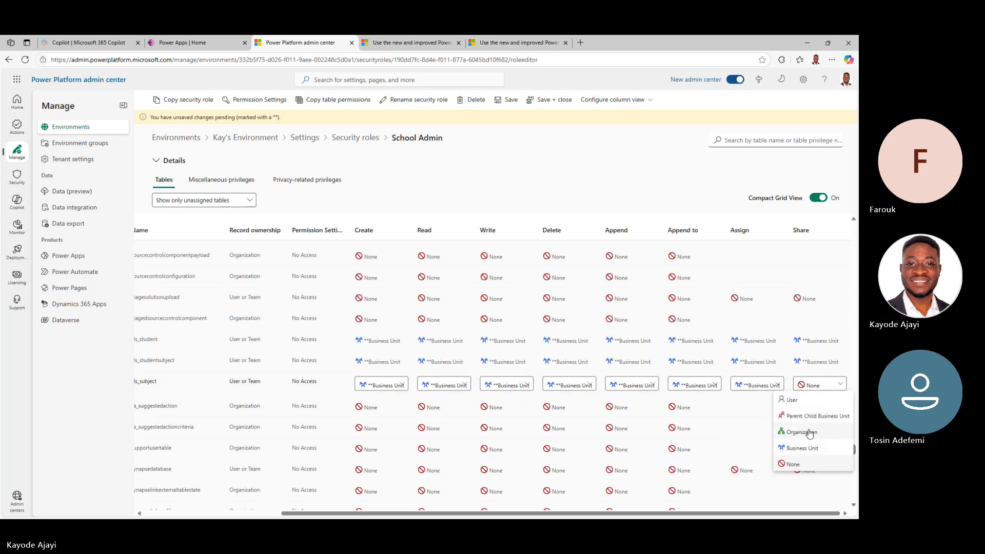
{"action": "left_click", "coordinate": [815, 447]}
Save the School Admin role's privilege changes and look through the list of unassigned tables.
{"action": "left_click_drag", "start_coordinate": [822, 513], "coordinate": [685, 513]}
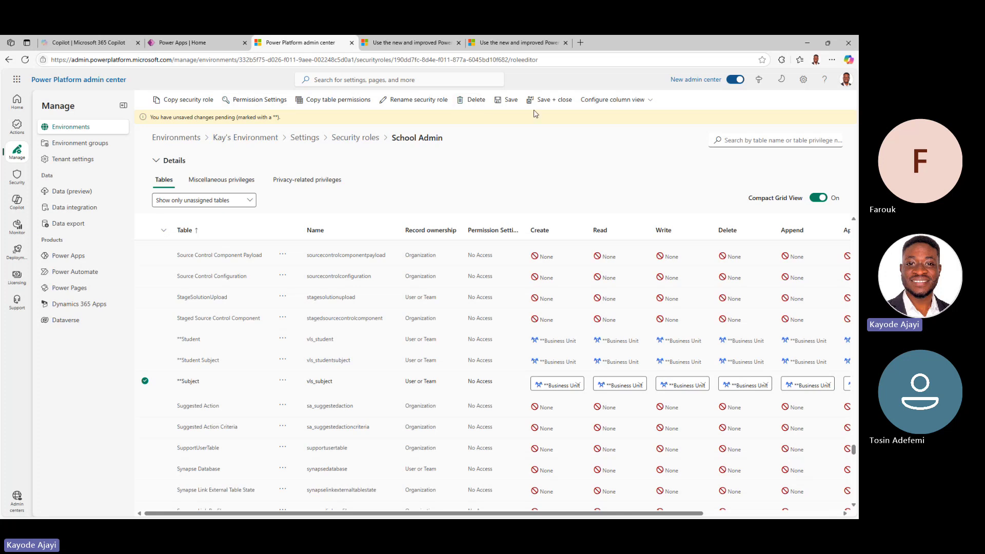
{"action": "left_click", "coordinate": [509, 100]}
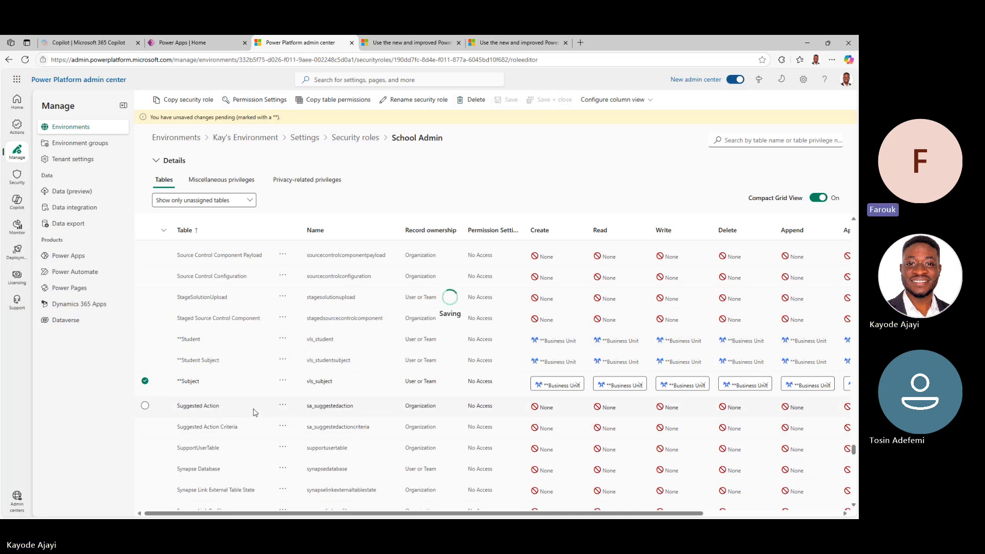
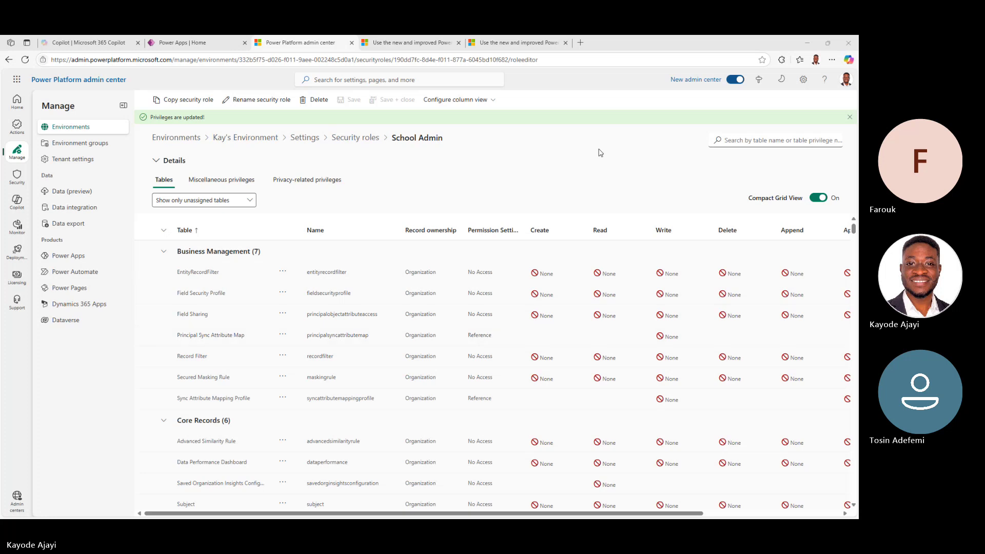
{"action": "scroll", "coordinate": [513, 349], "scroll_direction": "down", "scroll_amount": 5}
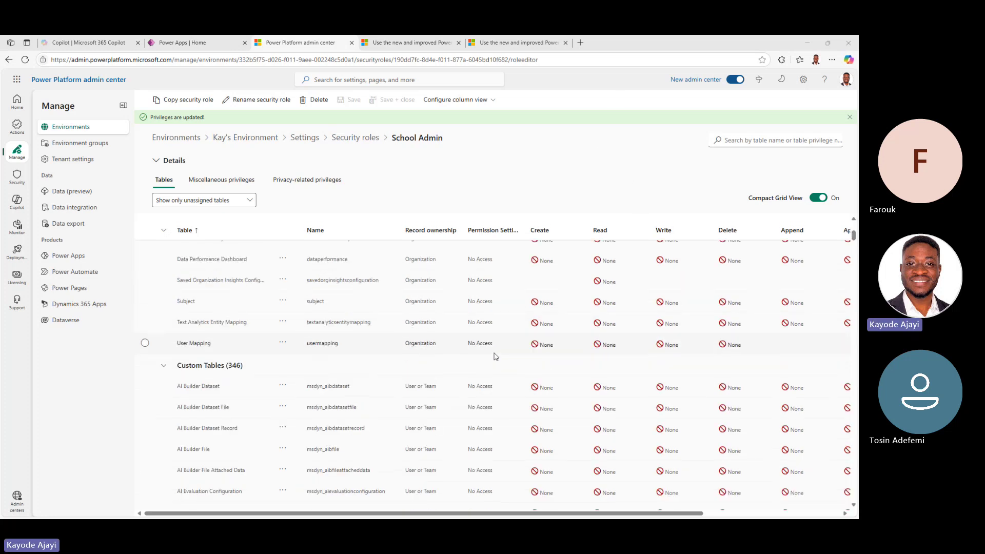
{"action": "scroll", "coordinate": [502, 356], "scroll_direction": "down", "scroll_amount": 10}
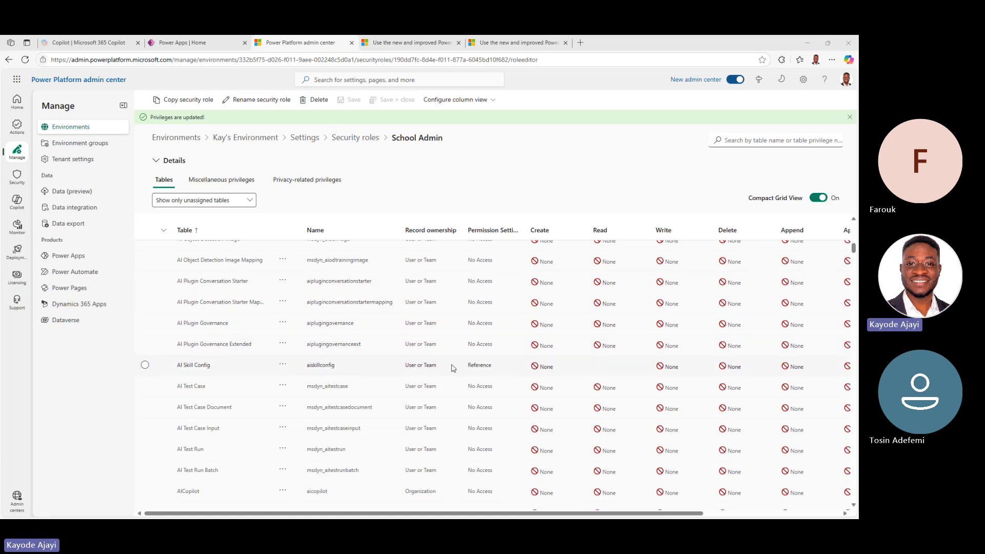
Switch to Power Apps and open the environment's list of solutions.
{"action": "left_click", "coordinate": [174, 43]}
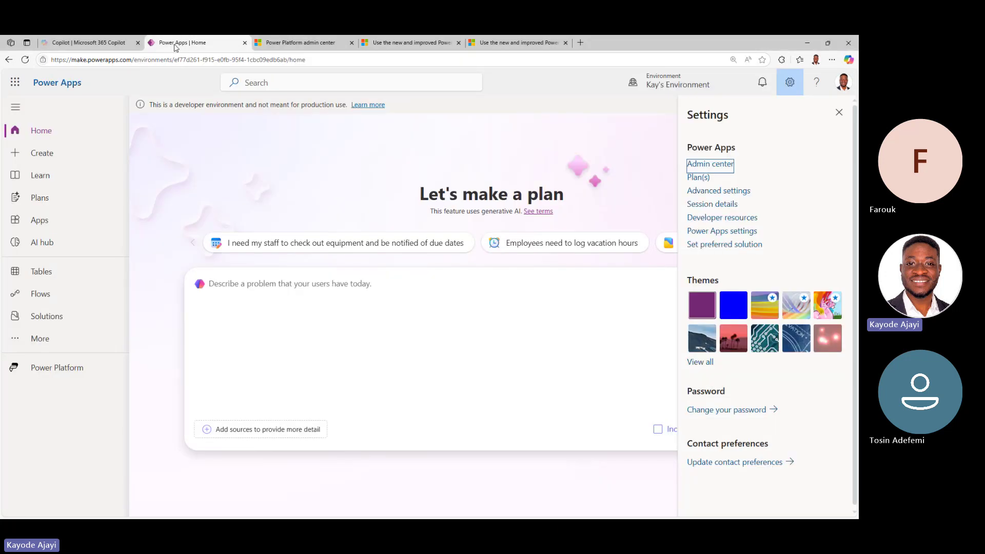
{"action": "left_click", "coordinate": [77, 317]}
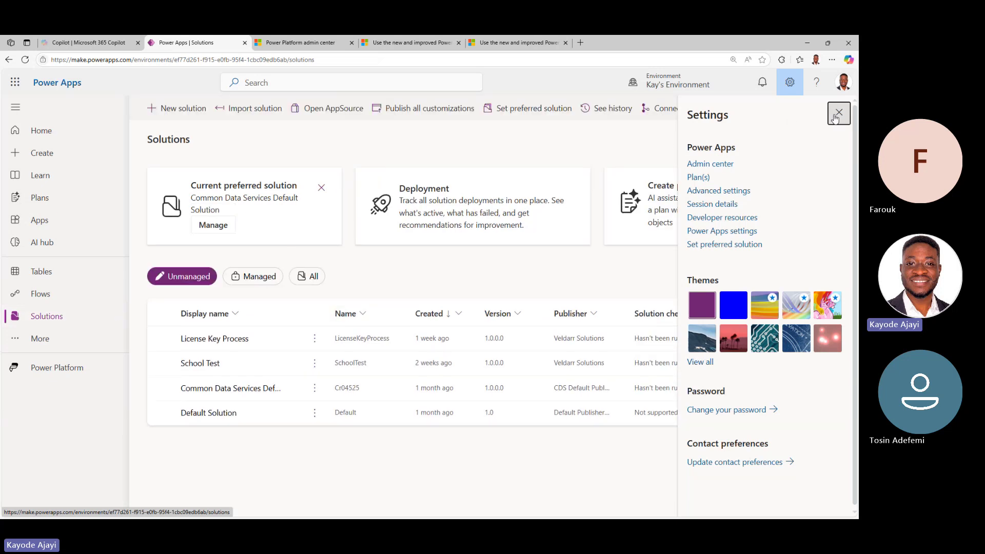
Close the settings pane and open the School Test solution.
{"action": "key", "text": "Escape"}
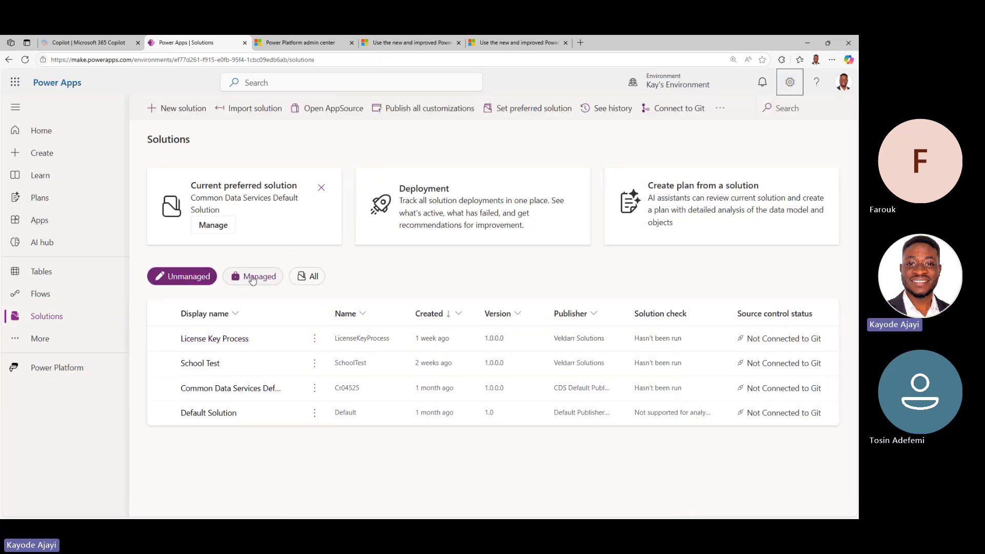
{"action": "left_click", "coordinate": [212, 341]}
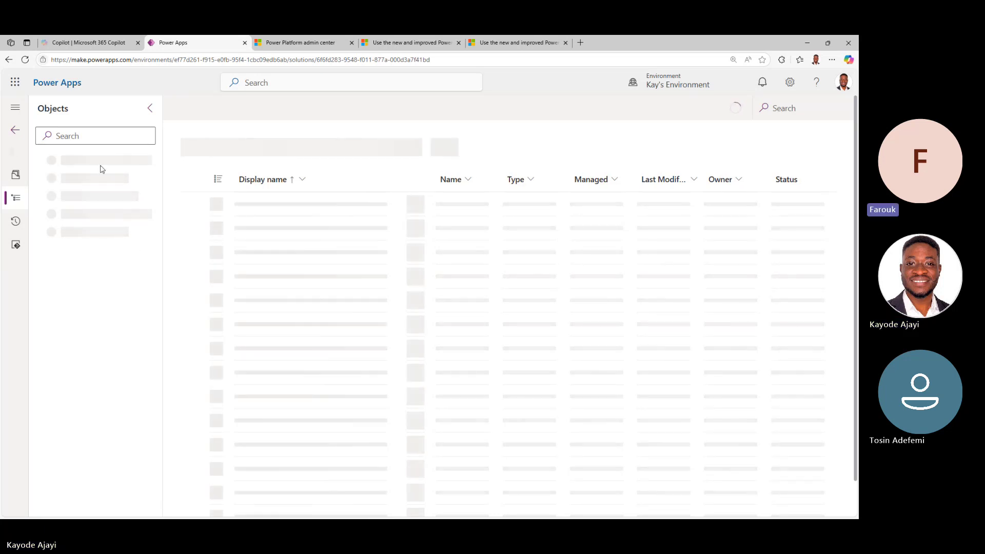
{"action": "left_click", "coordinate": [15, 130]}
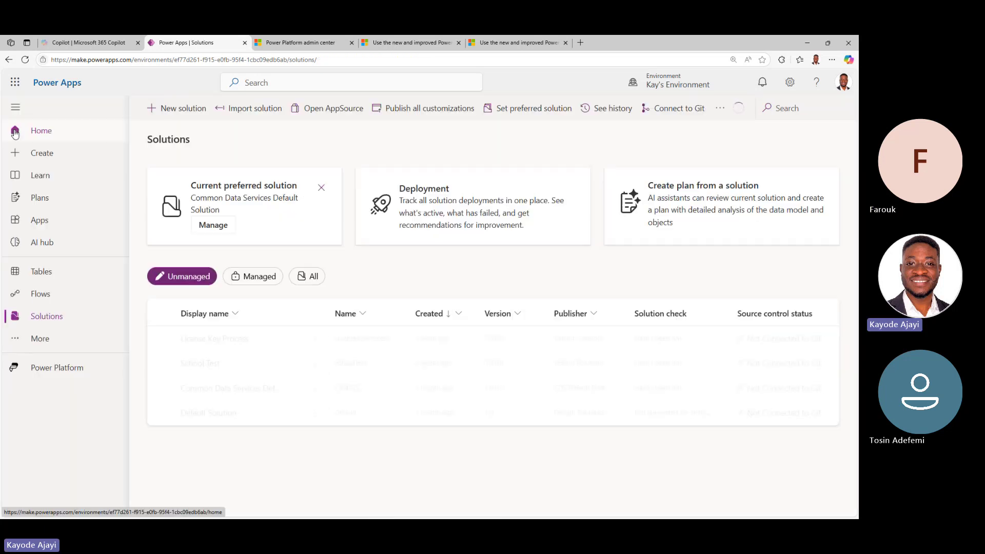
{"action": "left_click", "coordinate": [208, 364]}
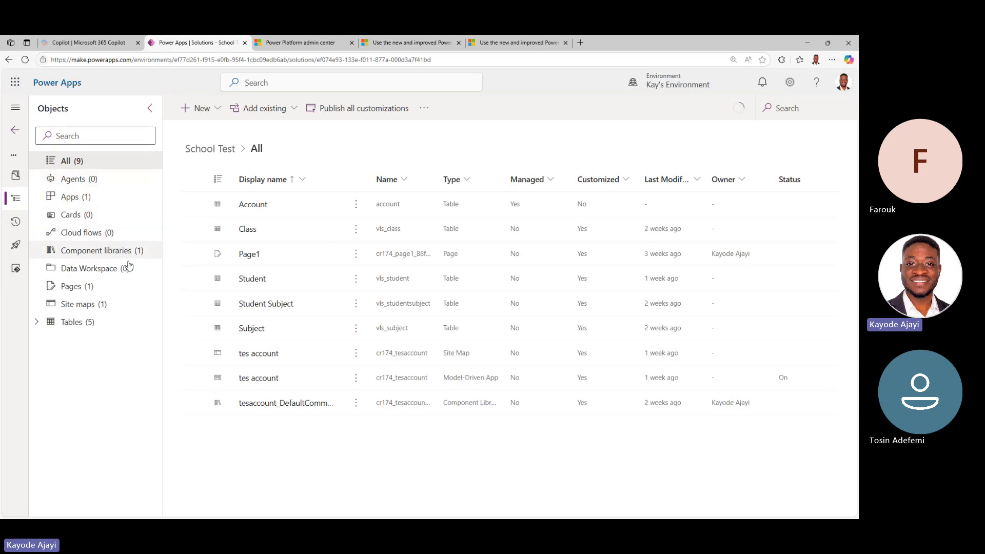
Add the existing School Admin and School Basic User security roles to the School Test solution.
{"action": "left_click", "coordinate": [287, 110]}
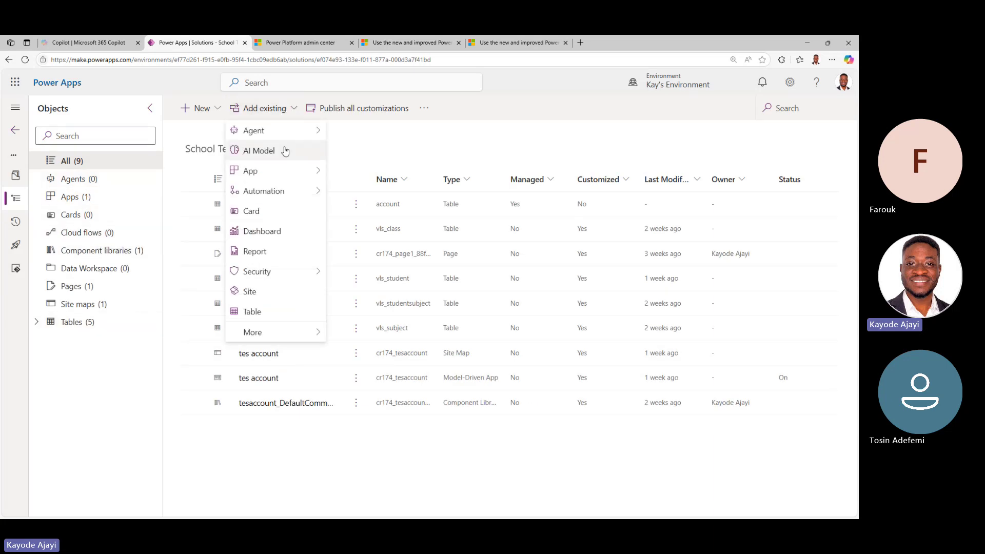
{"action": "mouse_move", "coordinate": [296, 273]}
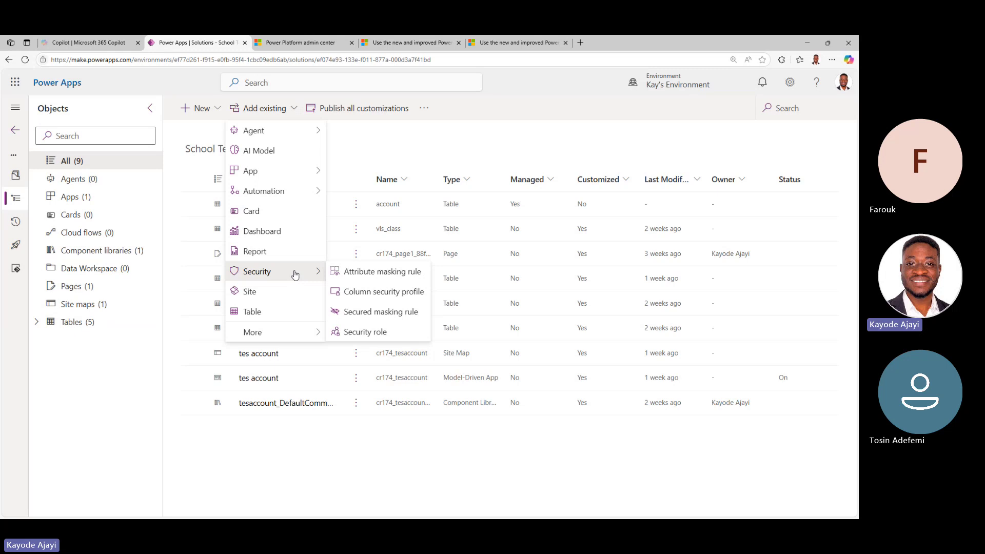
{"action": "left_click", "coordinate": [376, 332]}
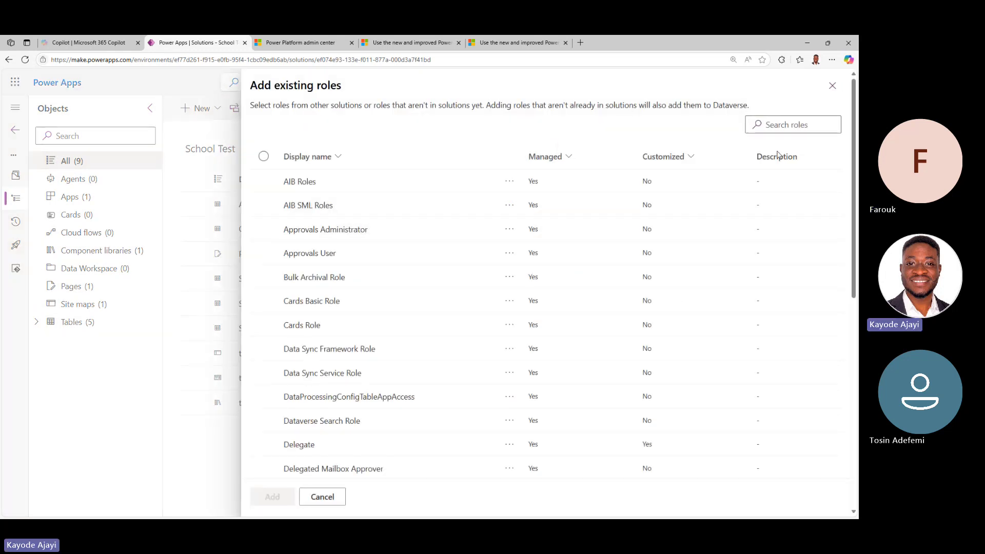
{"action": "scroll", "coordinate": [395, 342], "scroll_direction": "down", "scroll_amount": 2}
{"action": "scroll", "coordinate": [395, 342], "scroll_direction": "down", "scroll_amount": 8}
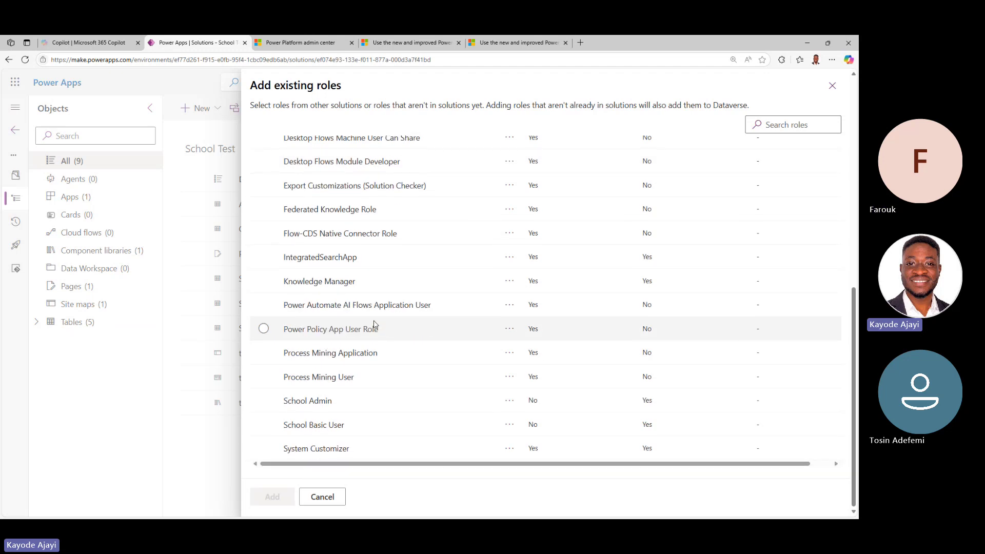
{"action": "scroll", "coordinate": [374, 324], "scroll_direction": "up", "scroll_amount": 3}
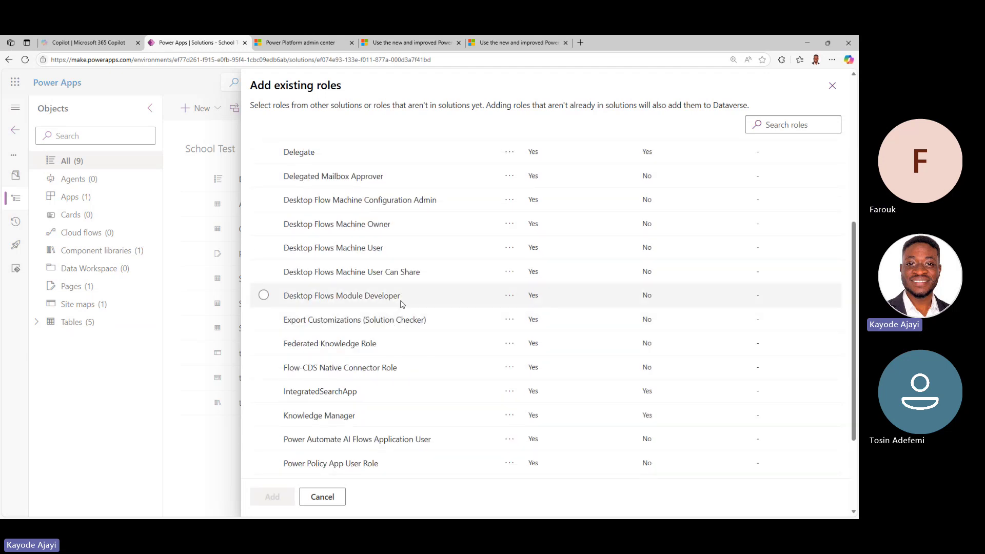
{"action": "scroll", "coordinate": [453, 320], "scroll_direction": "down", "scroll_amount": 3}
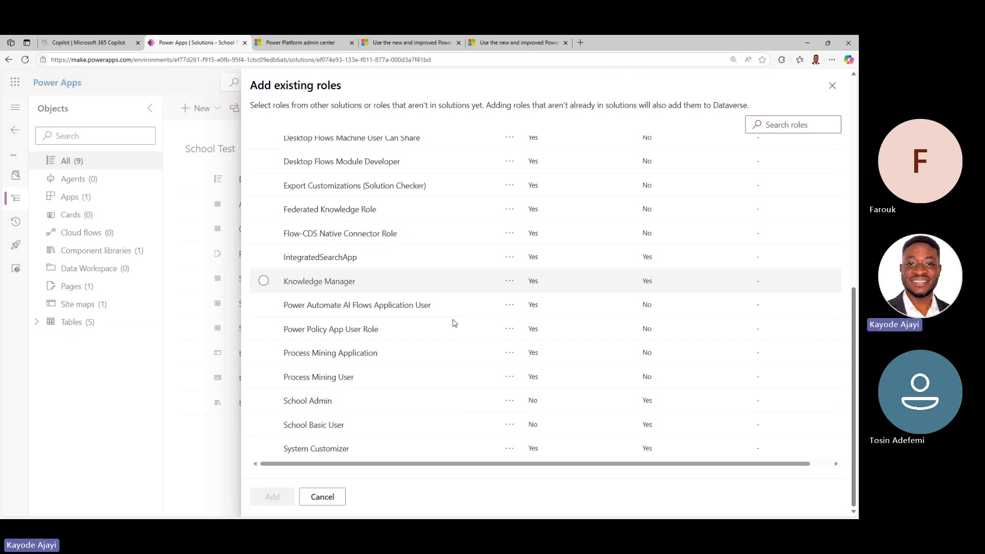
{"action": "left_click", "coordinate": [264, 400]}
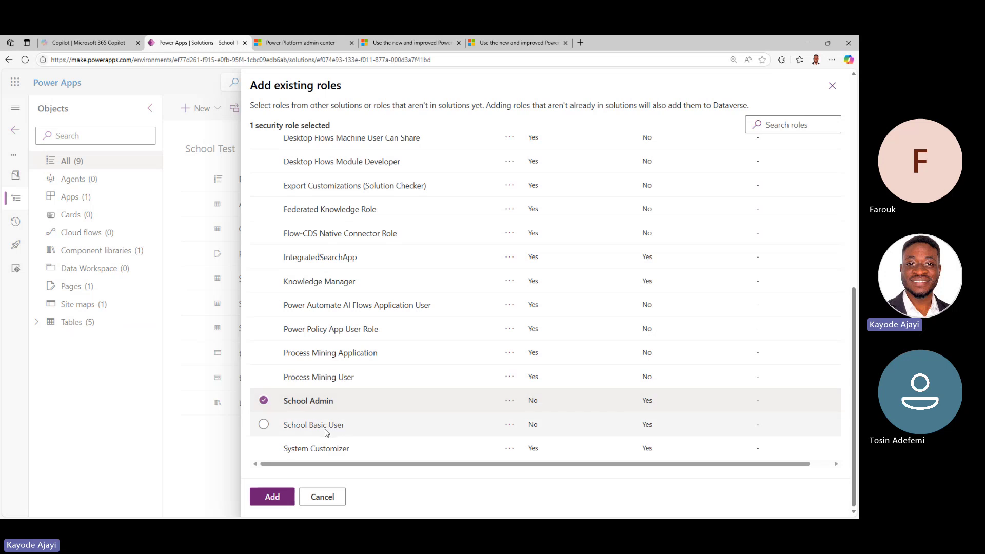
{"action": "left_click", "coordinate": [265, 427]}
{"action": "left_click", "coordinate": [279, 496]}
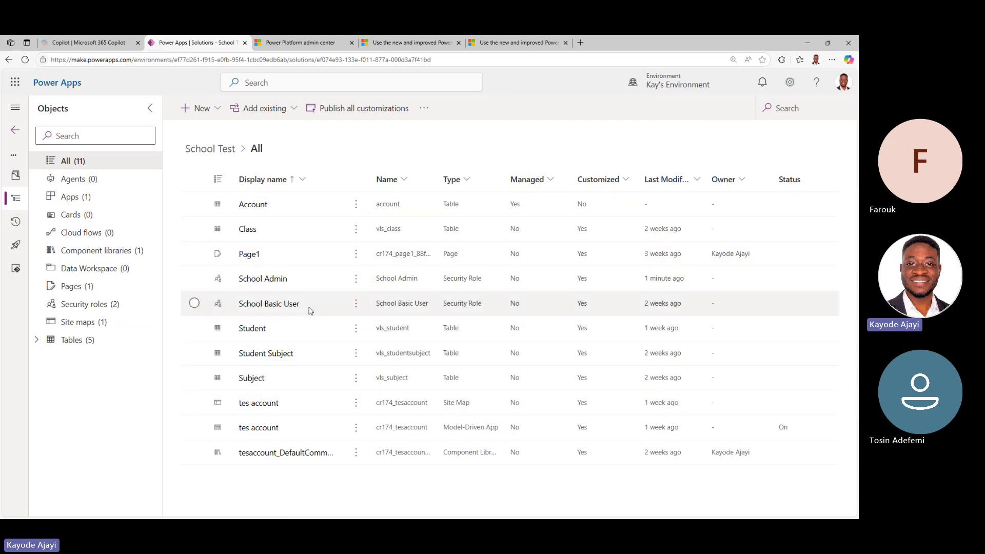
Switch to the Power Platform admin center and look through the School Admin role's unassigned custom tables.
{"action": "left_click", "coordinate": [322, 44]}
{"action": "scroll", "coordinate": [560, 347], "scroll_direction": "up", "scroll_amount": 5}
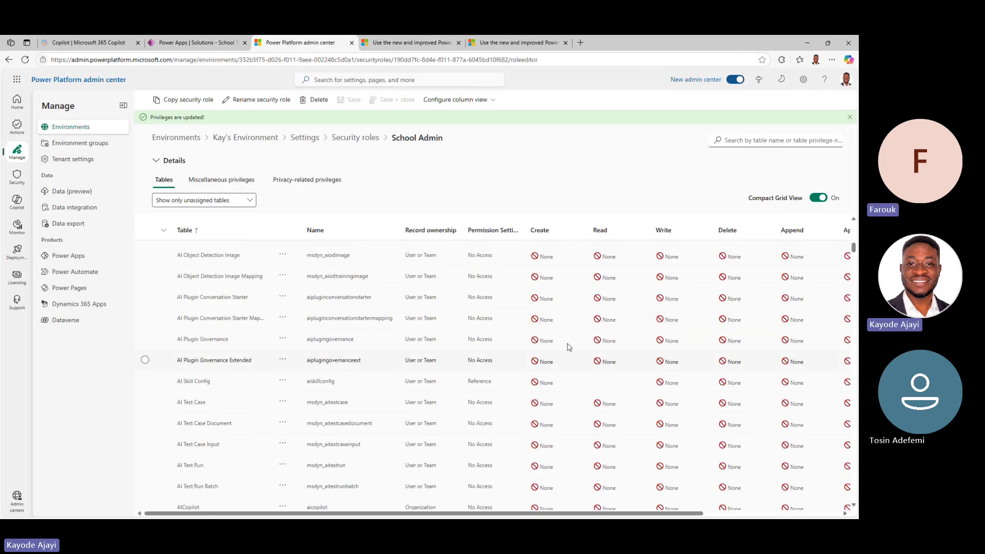
{"action": "scroll", "coordinate": [564, 343], "scroll_direction": "down", "scroll_amount": 3}
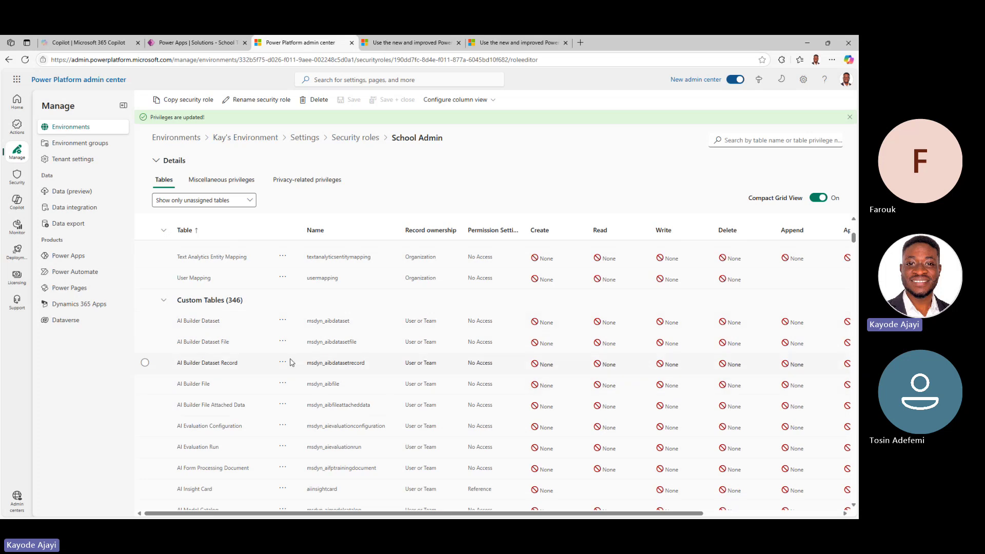
{"action": "scroll", "coordinate": [280, 367], "scroll_direction": "down", "scroll_amount": 4}
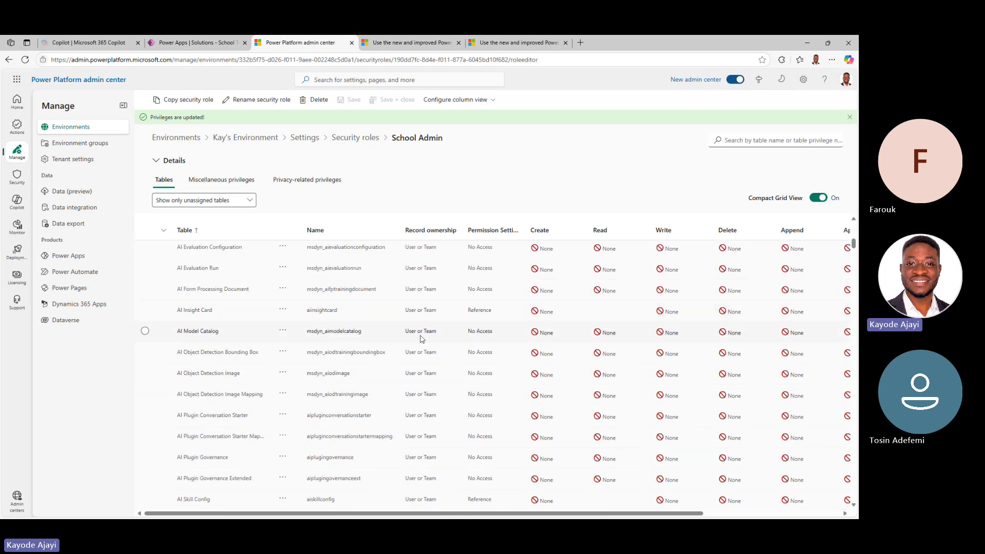
{"action": "scroll", "coordinate": [392, 318], "scroll_direction": "down", "scroll_amount": 5}
{"action": "scroll", "coordinate": [392, 315], "scroll_direction": "down", "scroll_amount": 5}
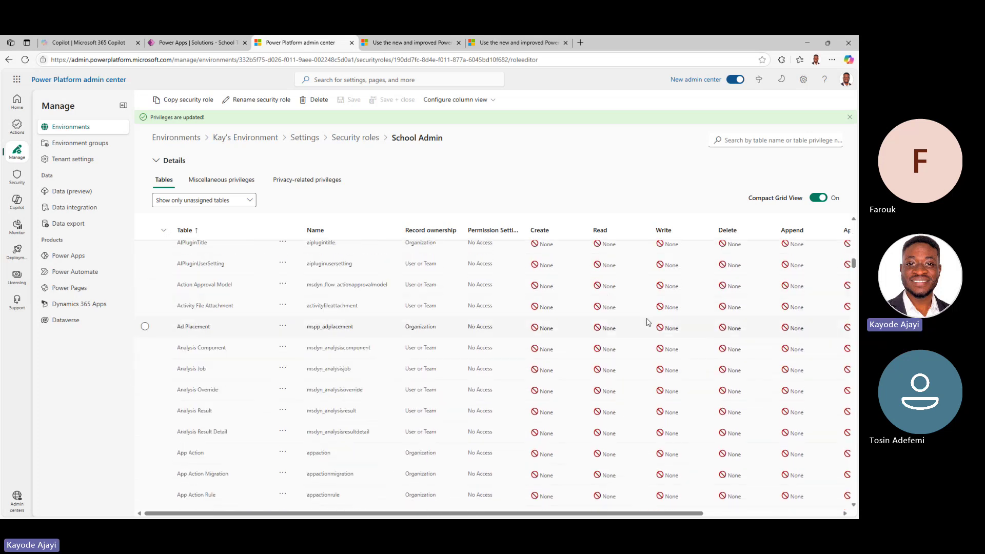
{"action": "scroll", "coordinate": [409, 350], "scroll_direction": "down", "scroll_amount": 15}
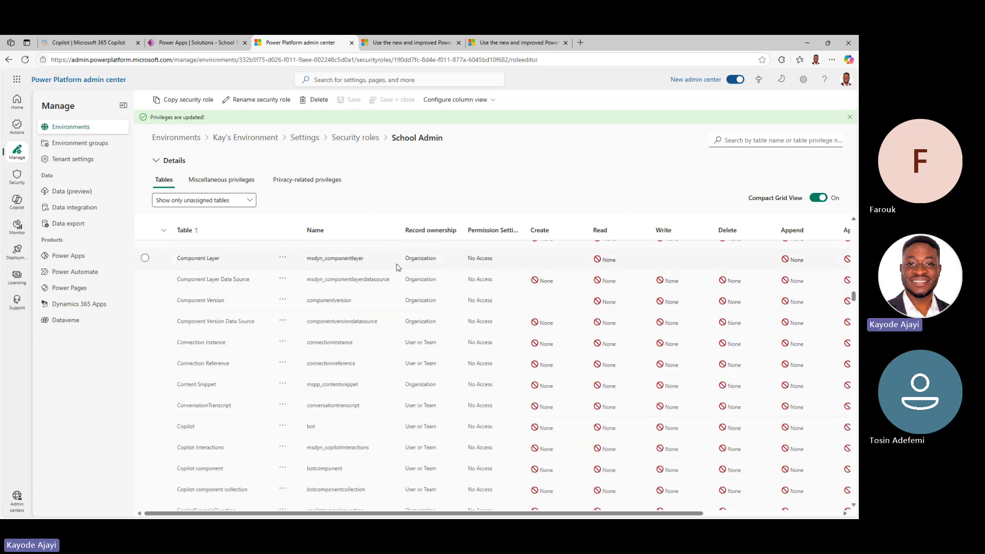
Return to the environment's security roles list and open the School Basic User role.
{"action": "left_click", "coordinate": [368, 138]}
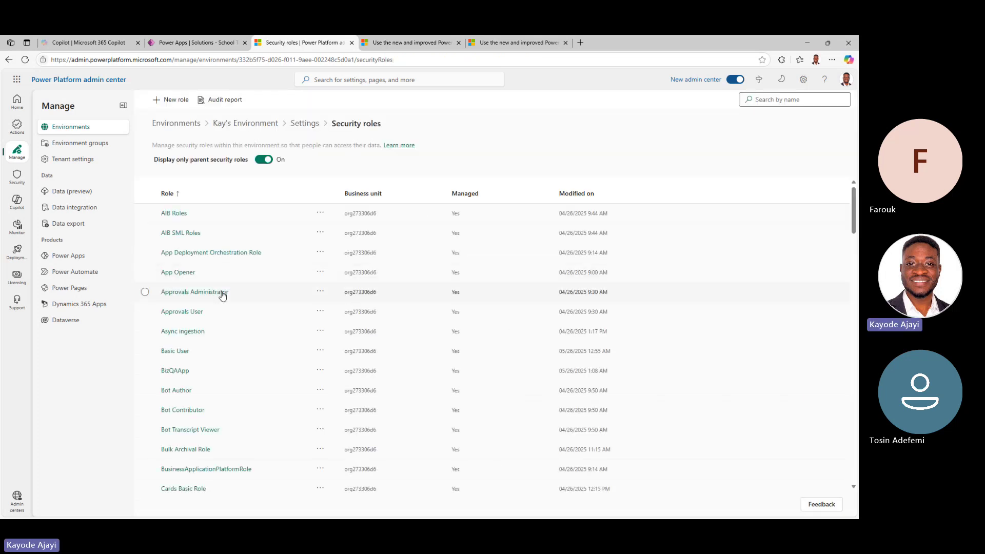
{"action": "scroll", "coordinate": [219, 293], "scroll_direction": "down", "scroll_amount": 8}
{"action": "scroll", "coordinate": [220, 349], "scroll_direction": "down", "scroll_amount": 15}
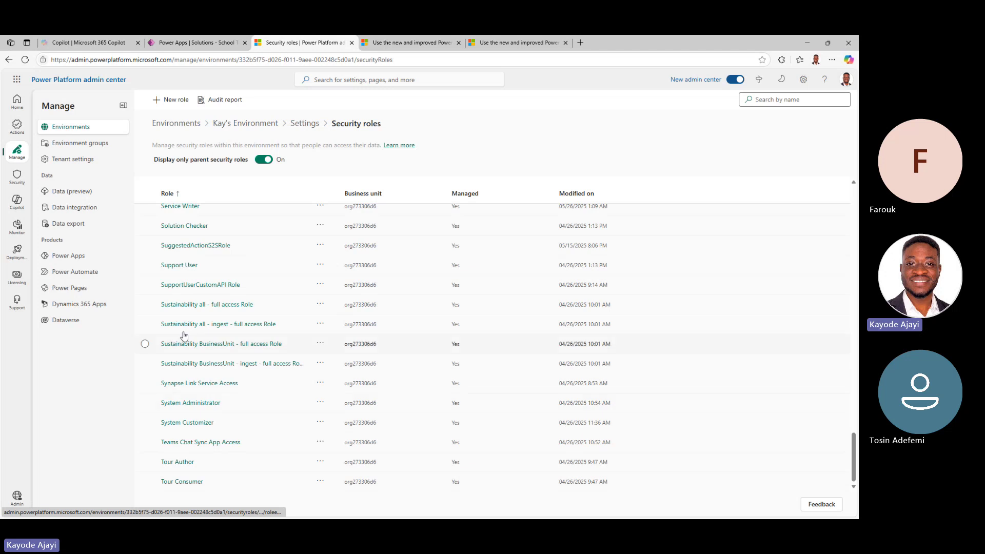
{"action": "scroll", "coordinate": [184, 274], "scroll_direction": "up", "scroll_amount": 10}
{"action": "scroll", "coordinate": [174, 264], "scroll_direction": "down", "scroll_amount": 9}
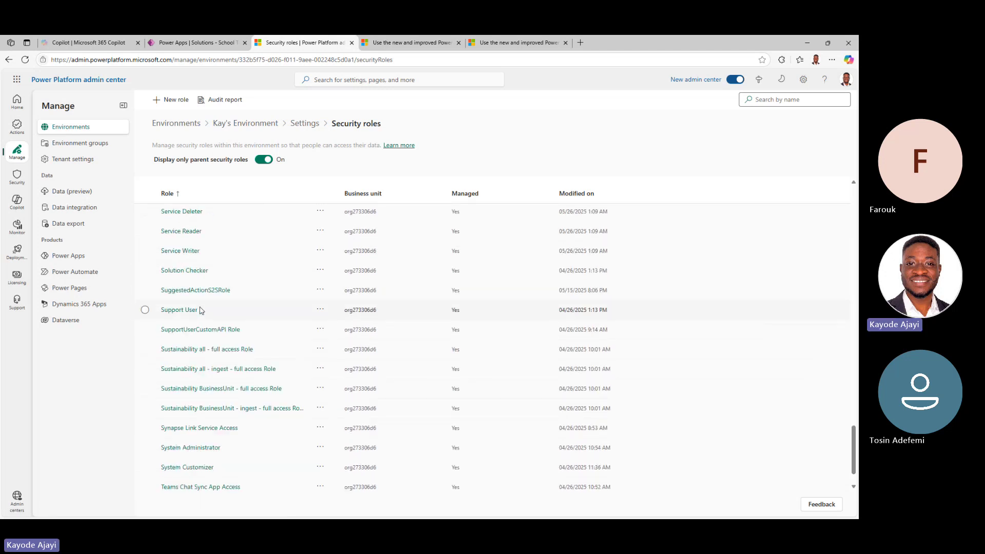
{"action": "scroll", "coordinate": [193, 287], "scroll_direction": "up", "scroll_amount": 2}
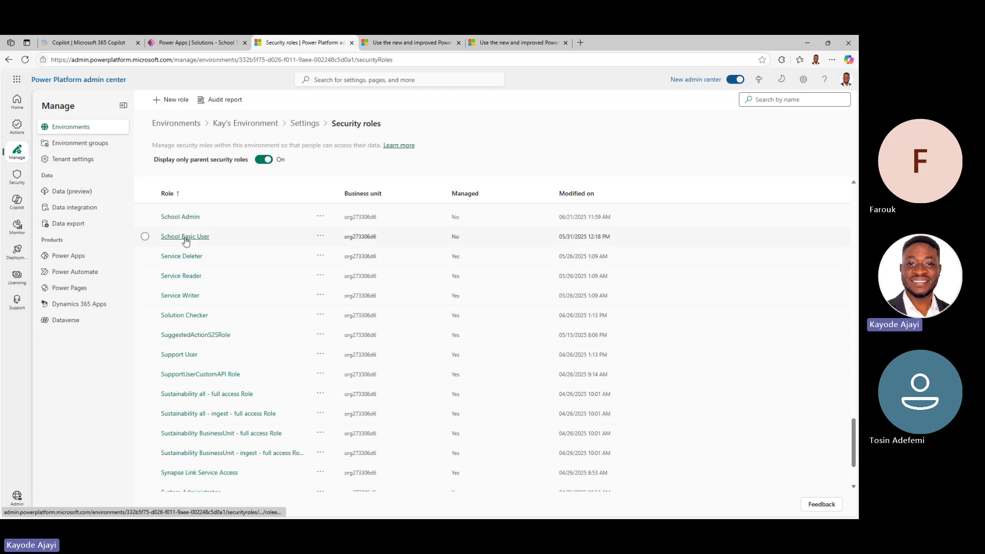
{"action": "left_click", "coordinate": [186, 237]}
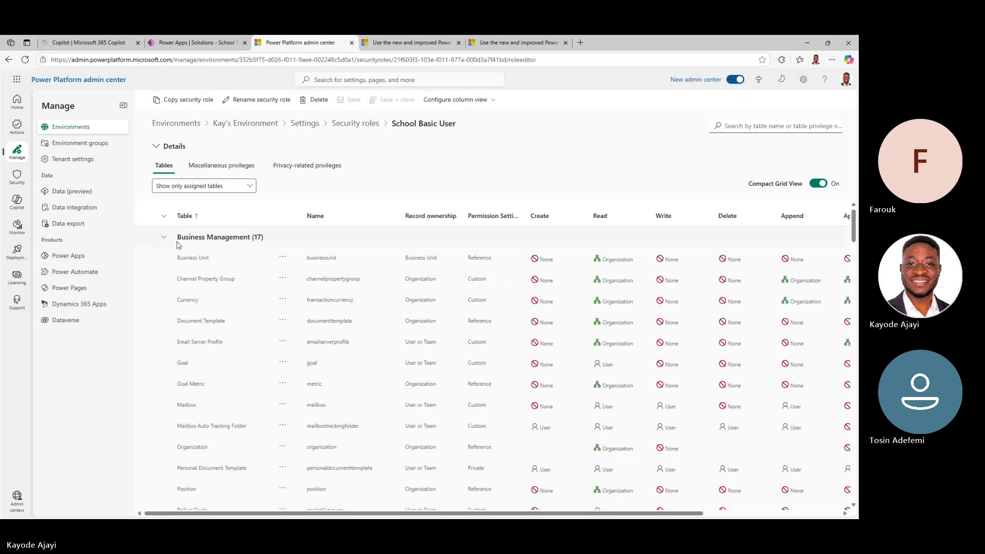
Collapse the Business Management, Business Process Flows and Core Records groups and examine the role's assigned custom tables.
{"action": "left_click", "coordinate": [164, 236]}
{"action": "left_click", "coordinate": [164, 259]}
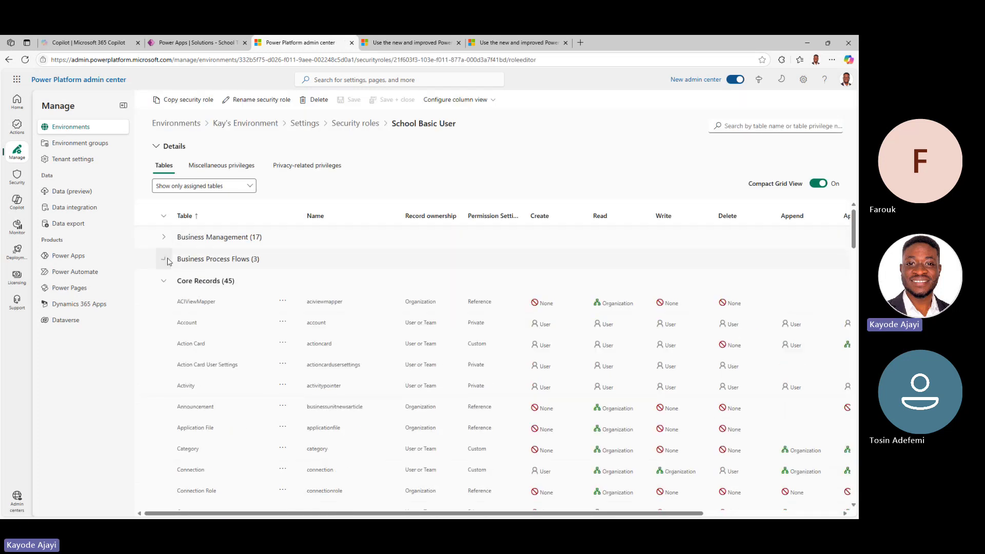
{"action": "left_click", "coordinate": [164, 281]}
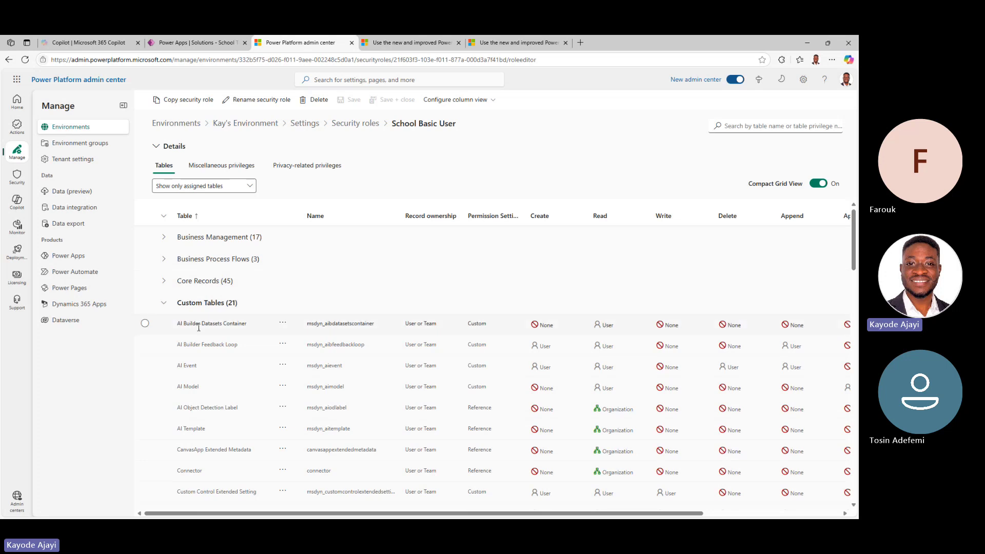
{"action": "scroll", "coordinate": [195, 328], "scroll_direction": "down", "scroll_amount": 12}
{"action": "scroll", "coordinate": [203, 336], "scroll_direction": "down", "scroll_amount": 3}
{"action": "scroll", "coordinate": [216, 343], "scroll_direction": "up", "scroll_amount": 6}
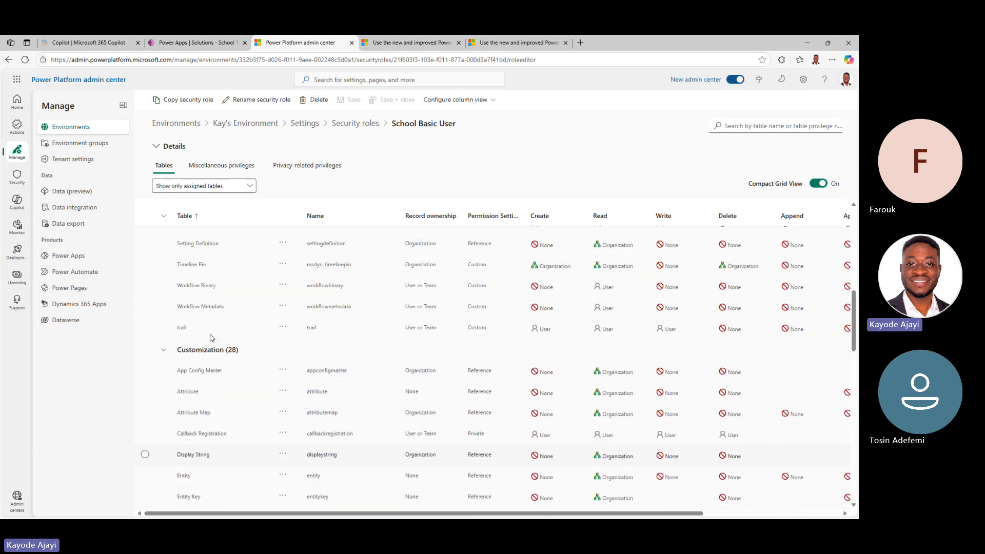
{"action": "scroll", "coordinate": [229, 351], "scroll_direction": "up", "scroll_amount": 6}
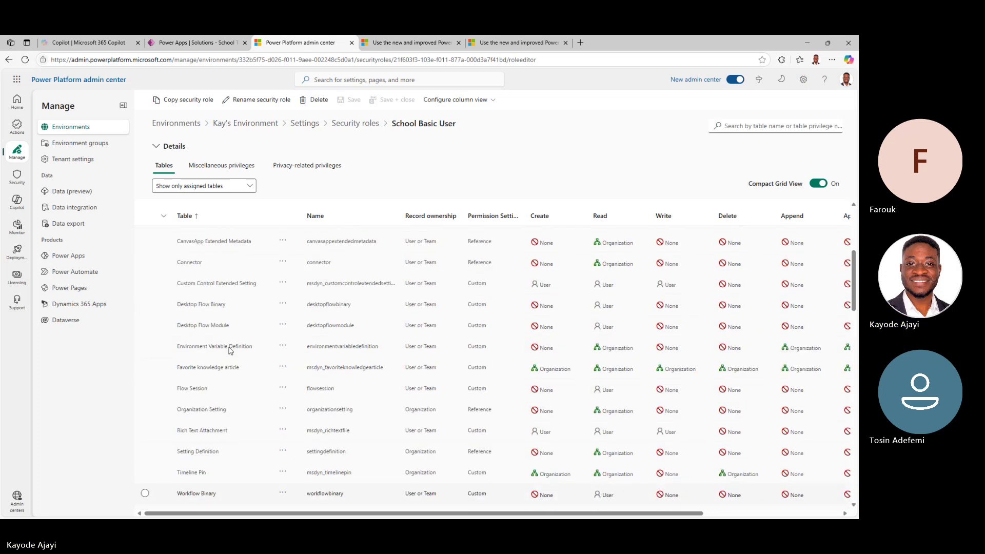
{"action": "scroll", "coordinate": [220, 369], "scroll_direction": "down", "scroll_amount": 5}
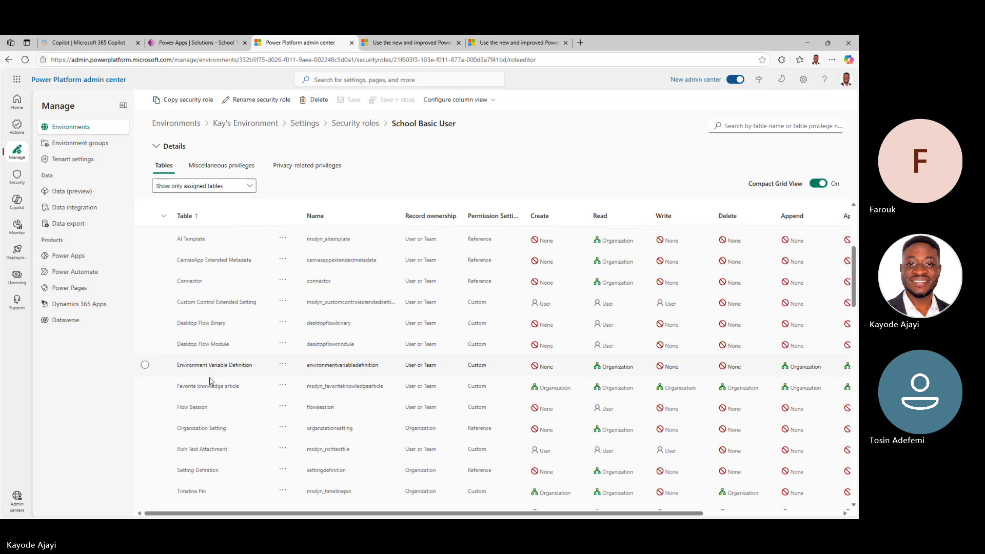
{"action": "scroll", "coordinate": [207, 402], "scroll_direction": "down", "scroll_amount": 1}
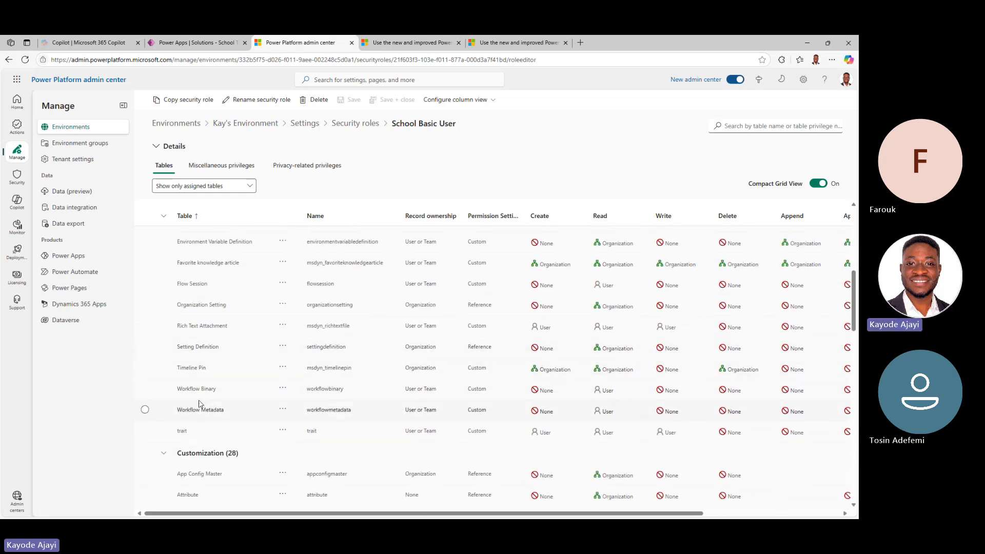
Filter the School Basic User role to show only unassigned tables and look through its custom tables.
{"action": "left_click", "coordinate": [250, 187]}
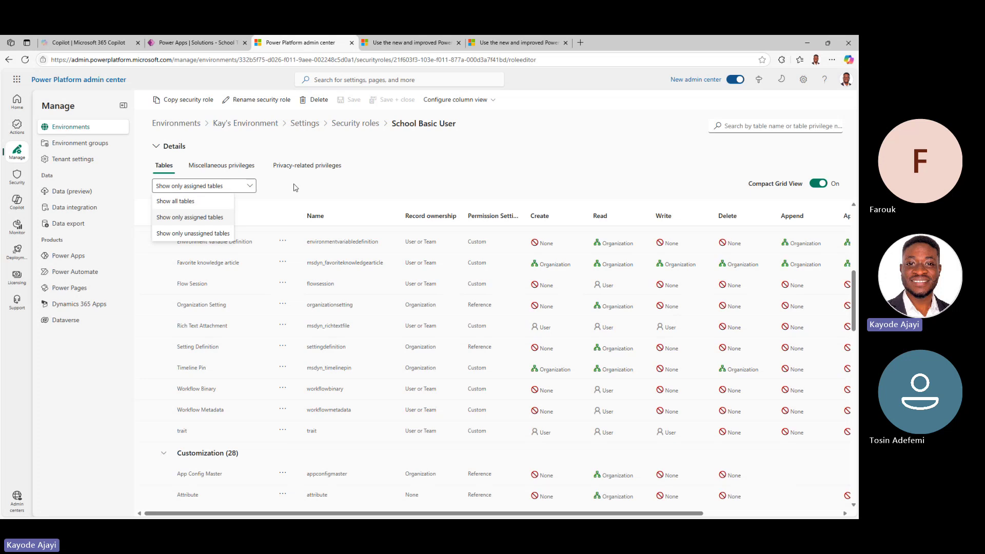
{"action": "left_click", "coordinate": [219, 235]}
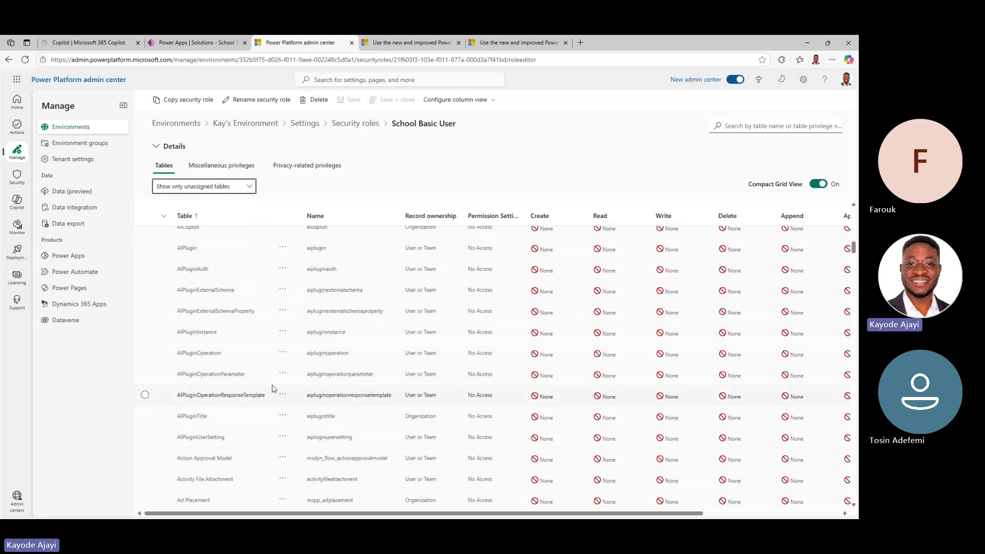
{"action": "scroll", "coordinate": [272, 381], "scroll_direction": "down", "scroll_amount": 5}
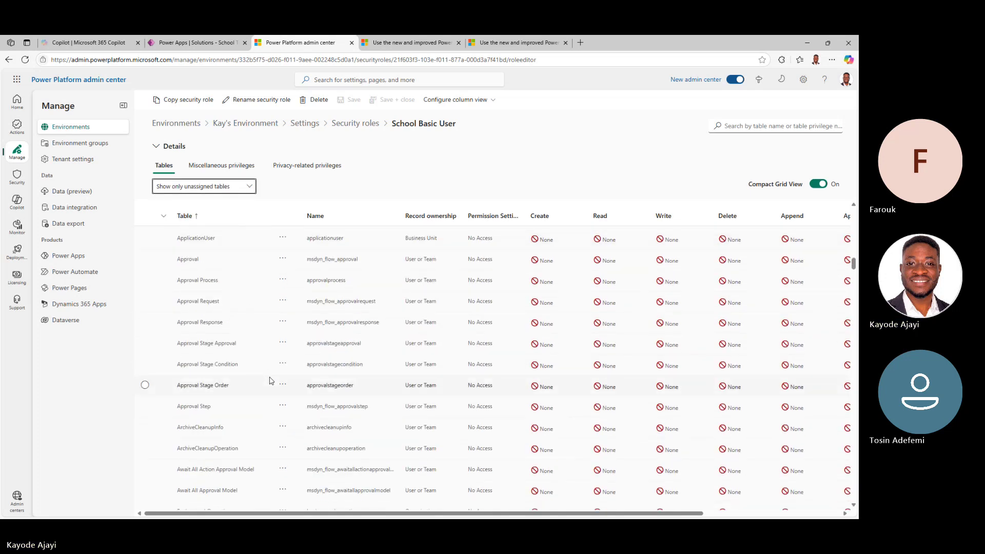
{"action": "scroll", "coordinate": [271, 381], "scroll_direction": "down", "scroll_amount": 20}
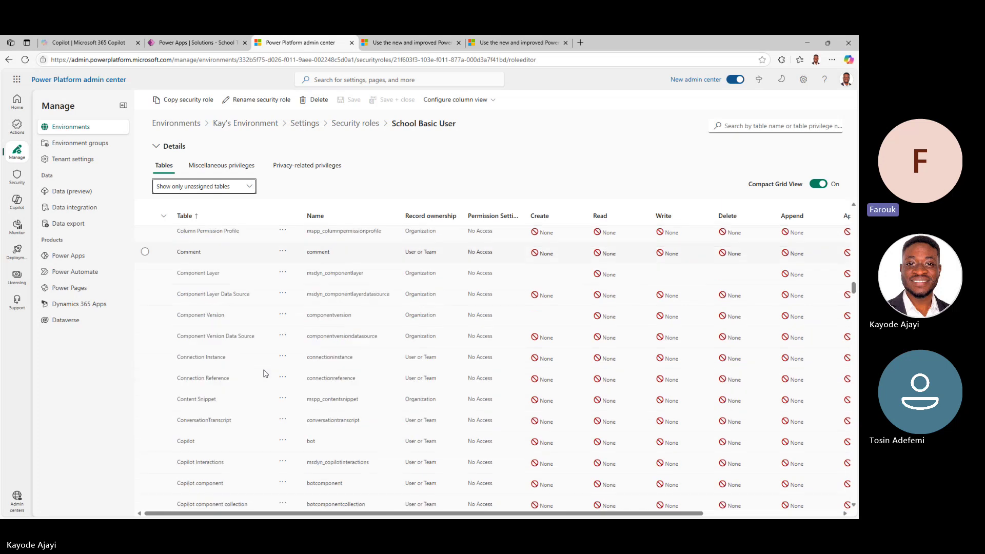
{"action": "scroll", "coordinate": [265, 373], "scroll_direction": "down", "scroll_amount": 5}
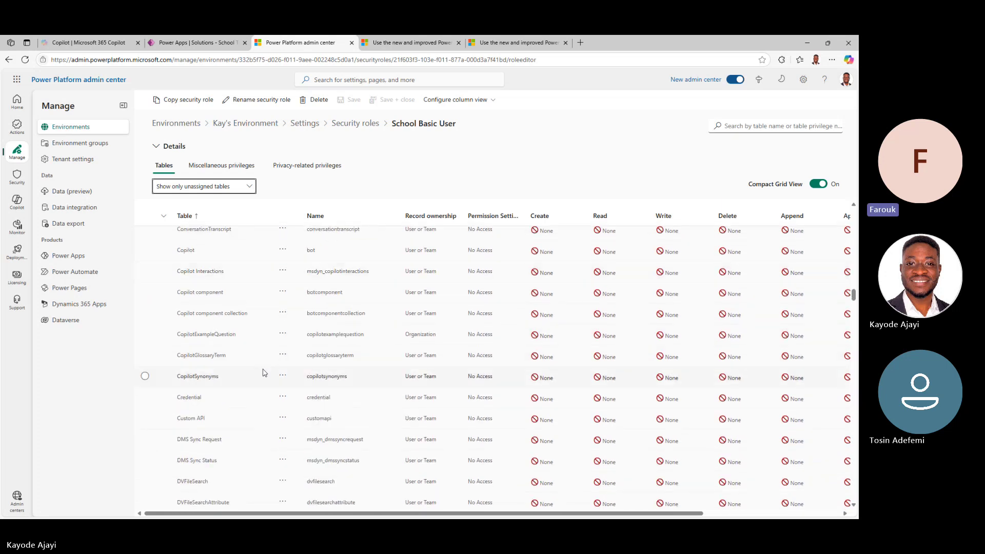
{"action": "scroll", "coordinate": [262, 373], "scroll_direction": "up", "scroll_amount": 10}
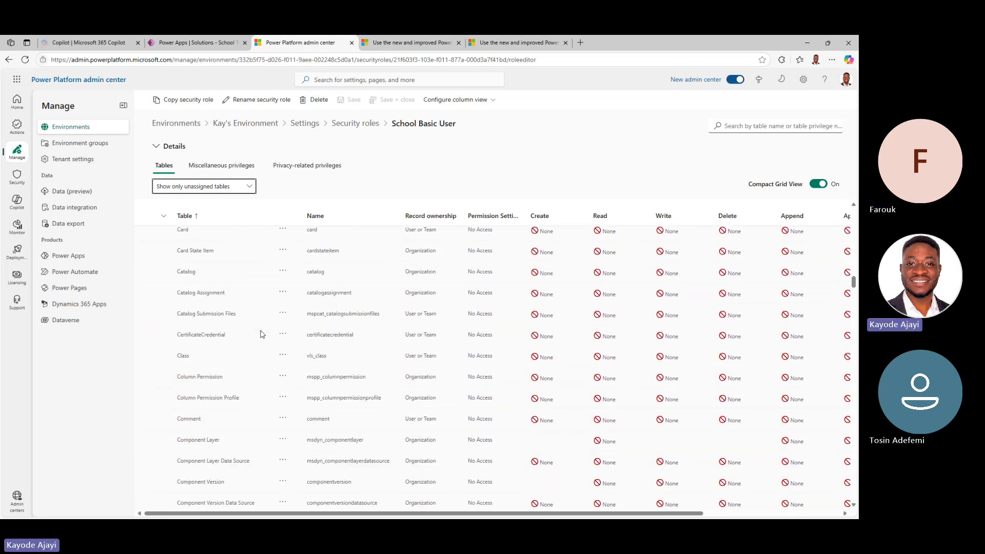
{"action": "scroll", "coordinate": [259, 334], "scroll_direction": "up", "scroll_amount": 15}
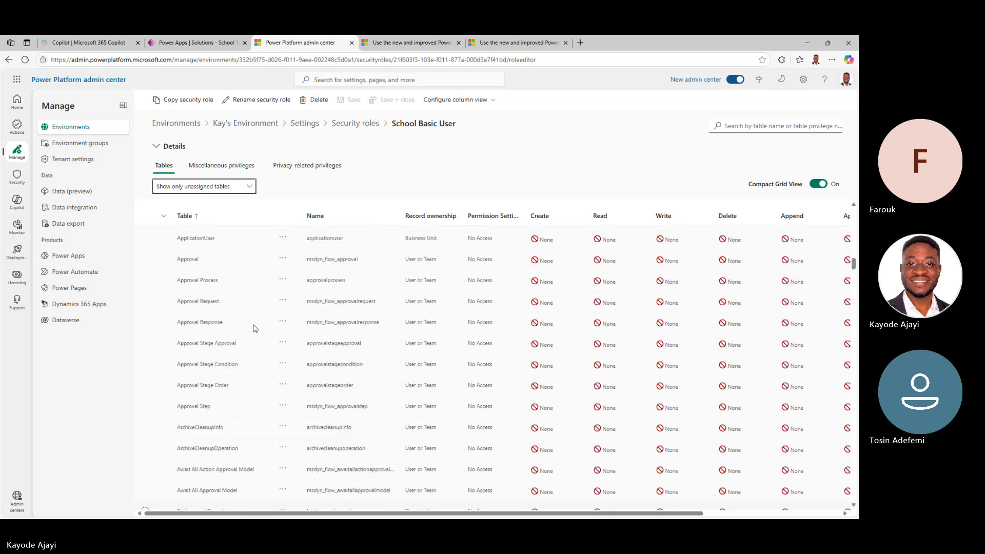
Search the role's unassigned tables for "school" and widen the table filter to show all tables.
{"action": "scroll", "coordinate": [256, 331], "scroll_direction": "up", "scroll_amount": 10}
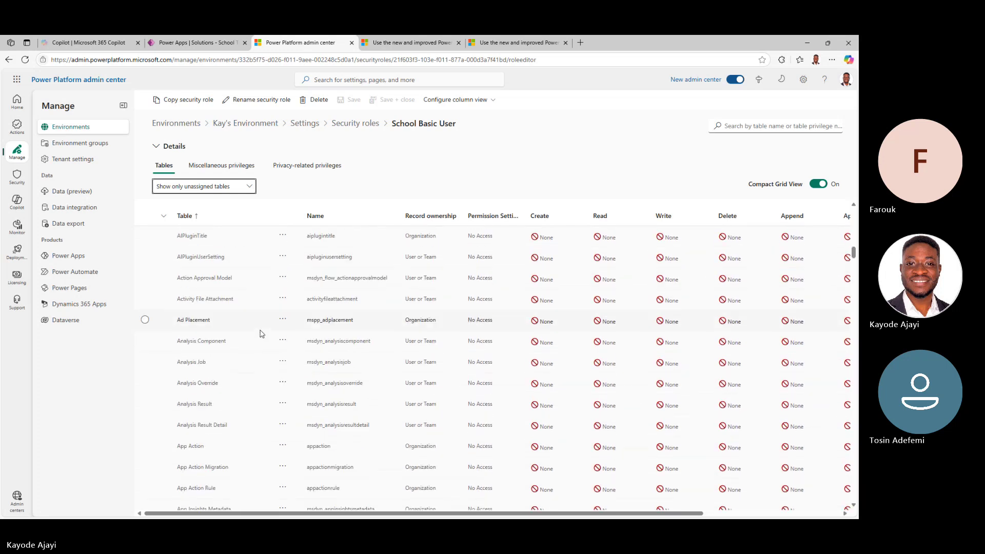
{"action": "scroll", "coordinate": [260, 333], "scroll_direction": "up", "scroll_amount": 8}
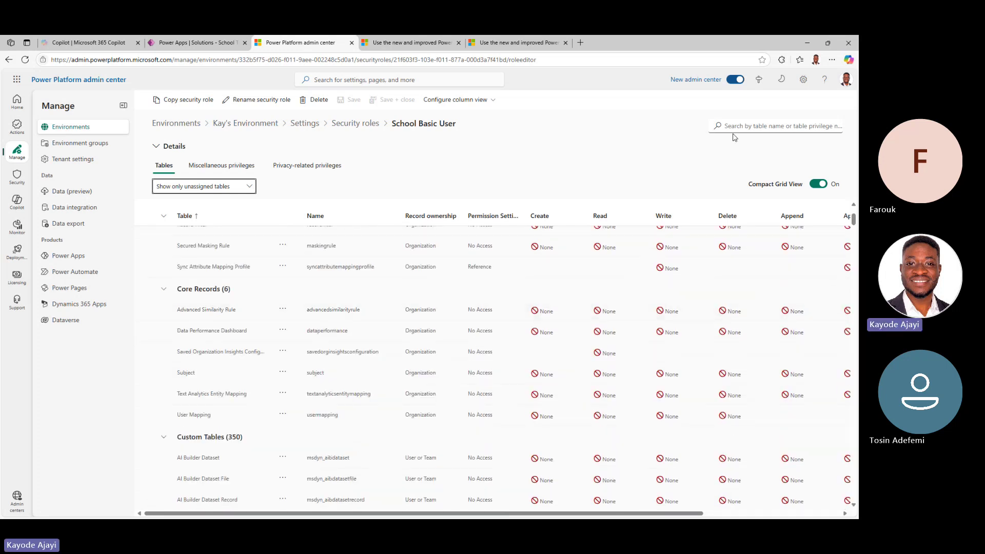
{"action": "left_click", "coordinate": [749, 126]}
{"action": "type", "text": "school"}
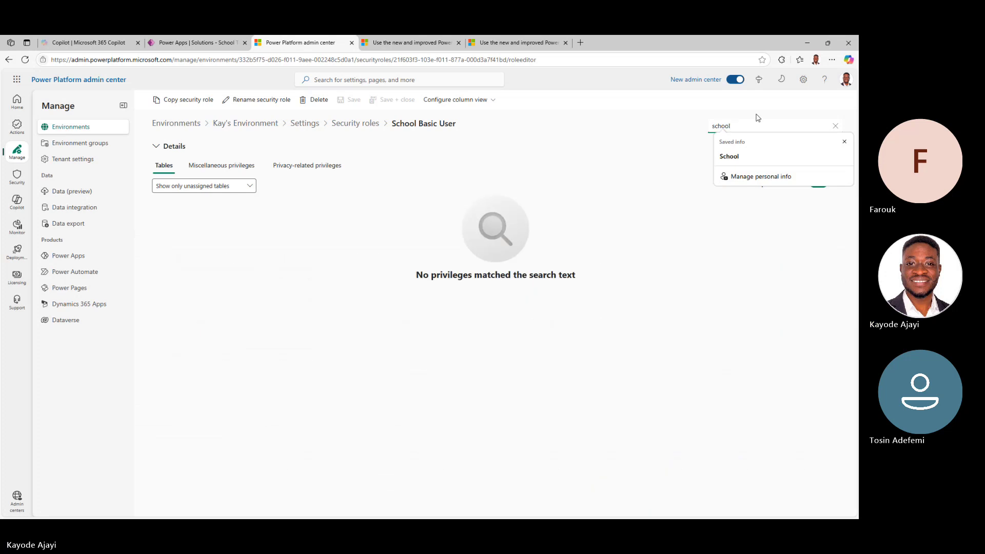
{"action": "left_click", "coordinate": [248, 186]}
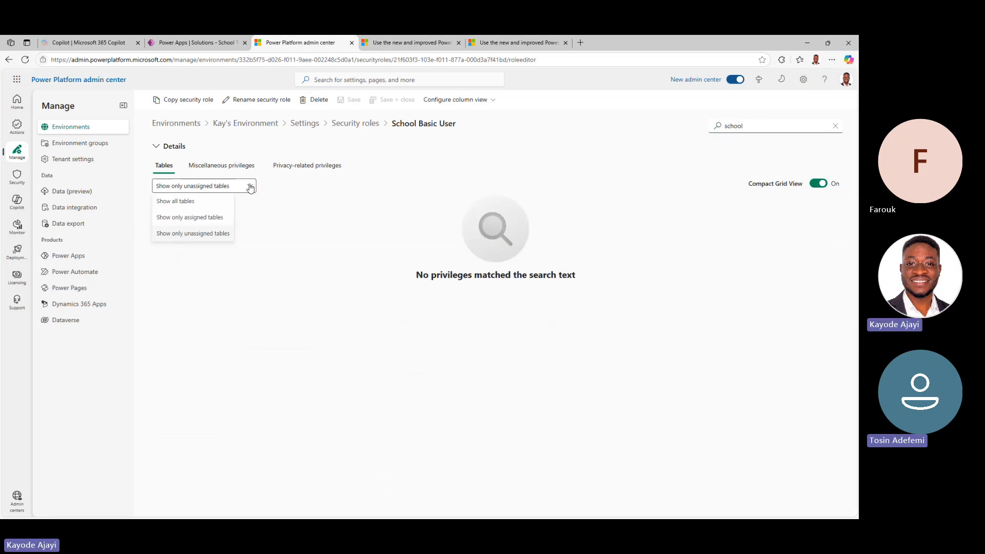
{"action": "left_click", "coordinate": [212, 201]}
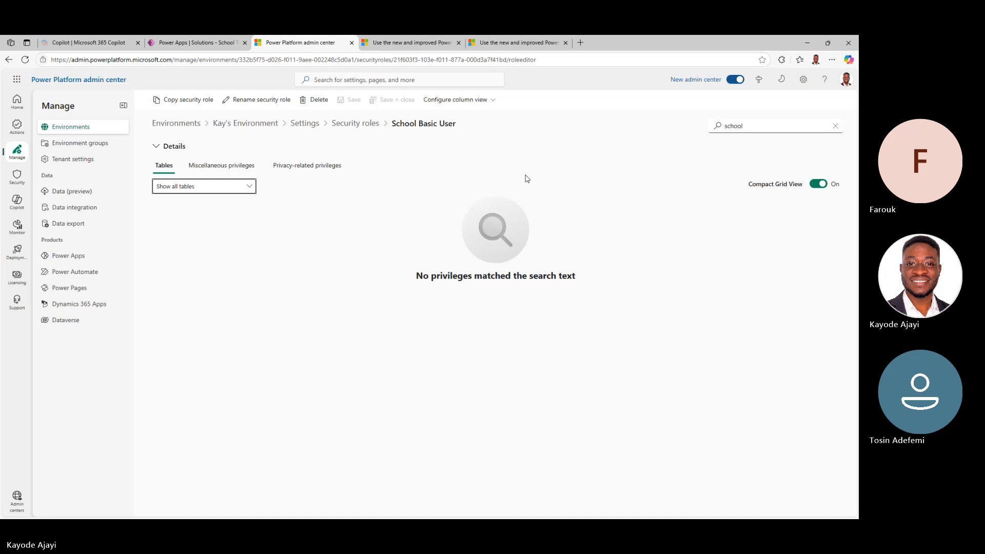
Clear the table search and collapse the Business Management, Business Process Flows and Core Records groups.
{"action": "left_click_drag", "start_coordinate": [733, 126], "coordinate": [623, 122]}
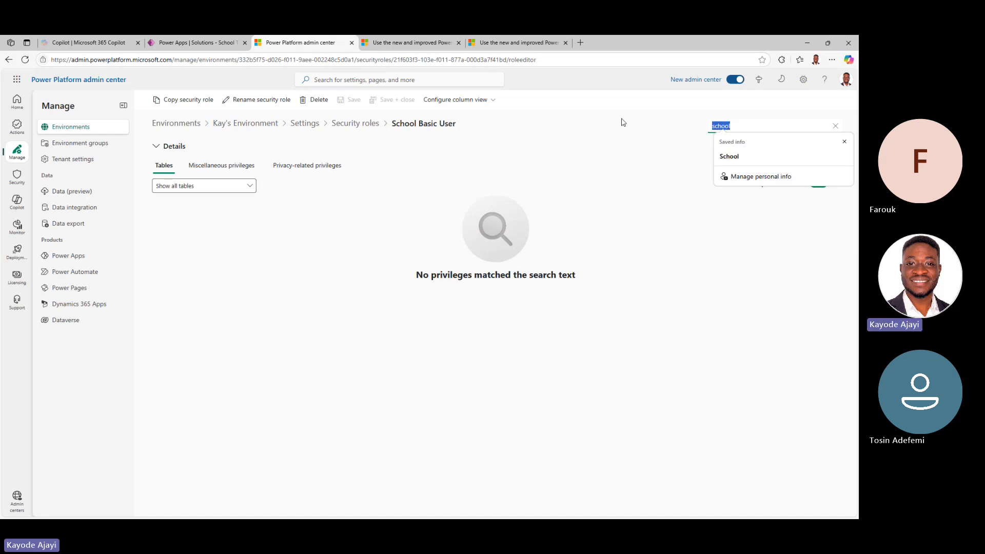
{"action": "key", "text": "BackSpace"}
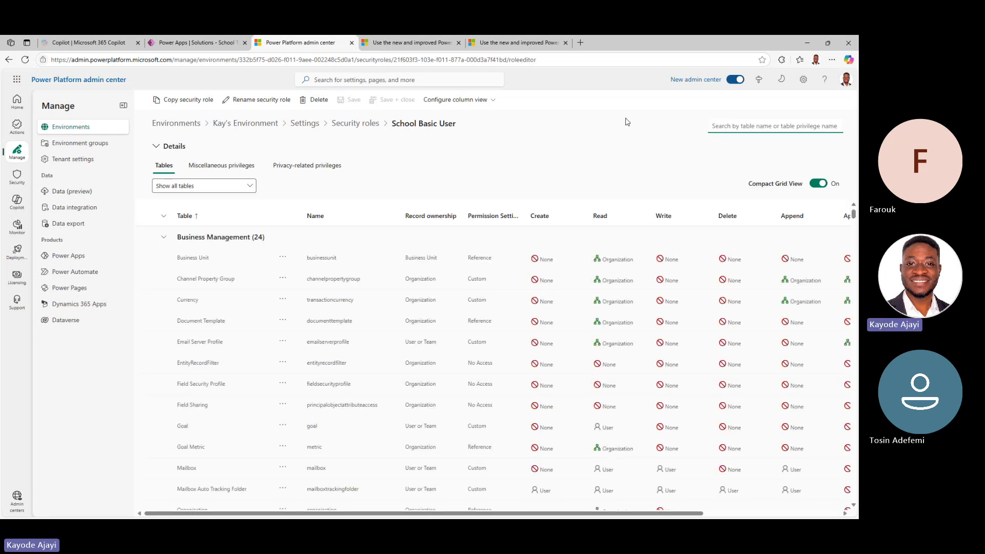
{"action": "left_click", "coordinate": [162, 239]}
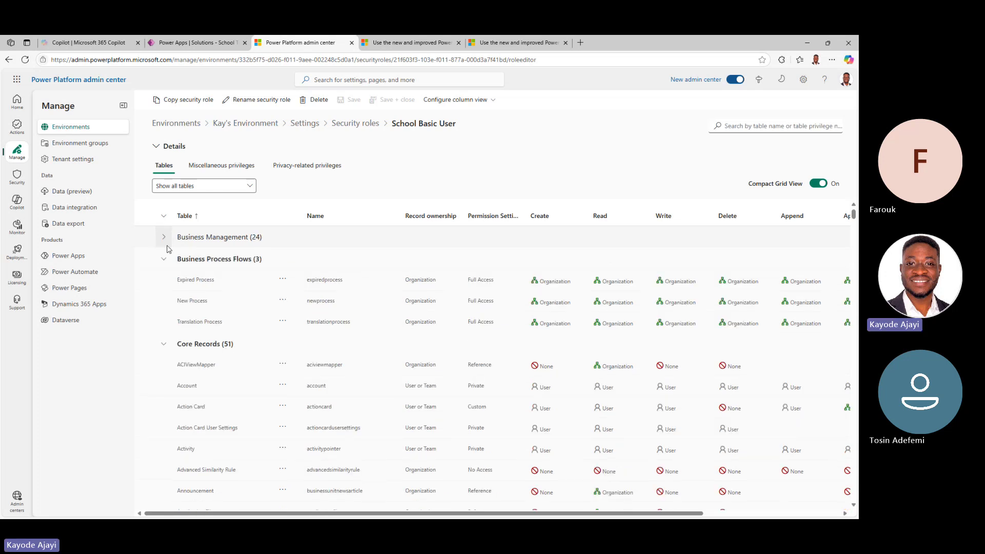
{"action": "left_click", "coordinate": [164, 260]}
{"action": "left_click", "coordinate": [164, 281]}
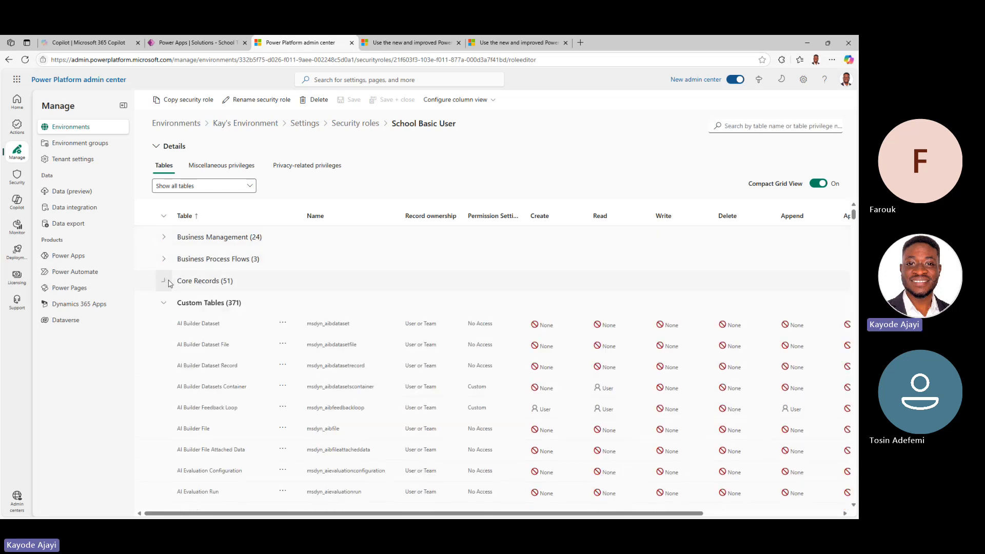
Look through all of the School Basic User role's custom tables, checking for the school tables around the R and S entries.
{"action": "scroll", "coordinate": [180, 346], "scroll_direction": "down", "scroll_amount": 5}
{"action": "scroll", "coordinate": [196, 373], "scroll_direction": "down", "scroll_amount": 10}
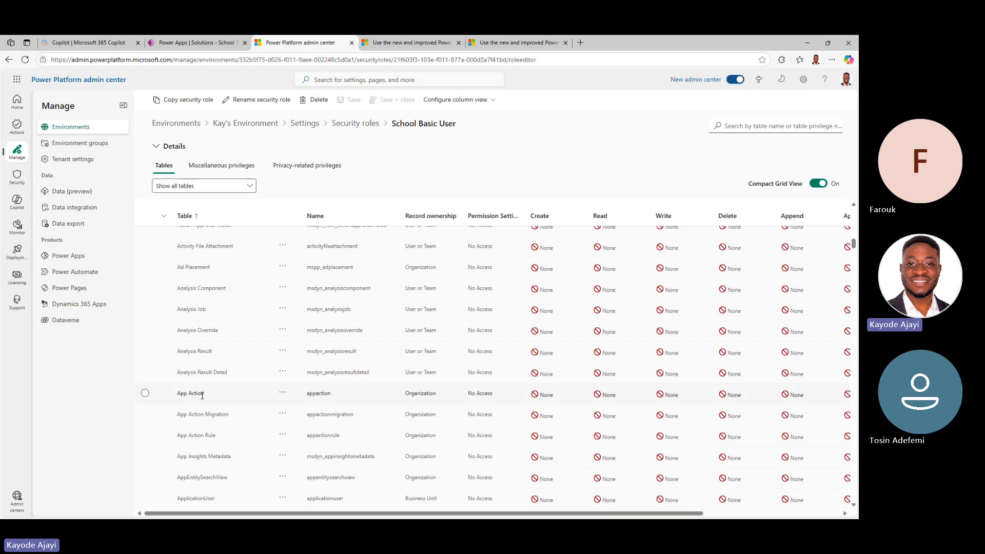
{"action": "scroll", "coordinate": [202, 395], "scroll_direction": "down", "scroll_amount": 10}
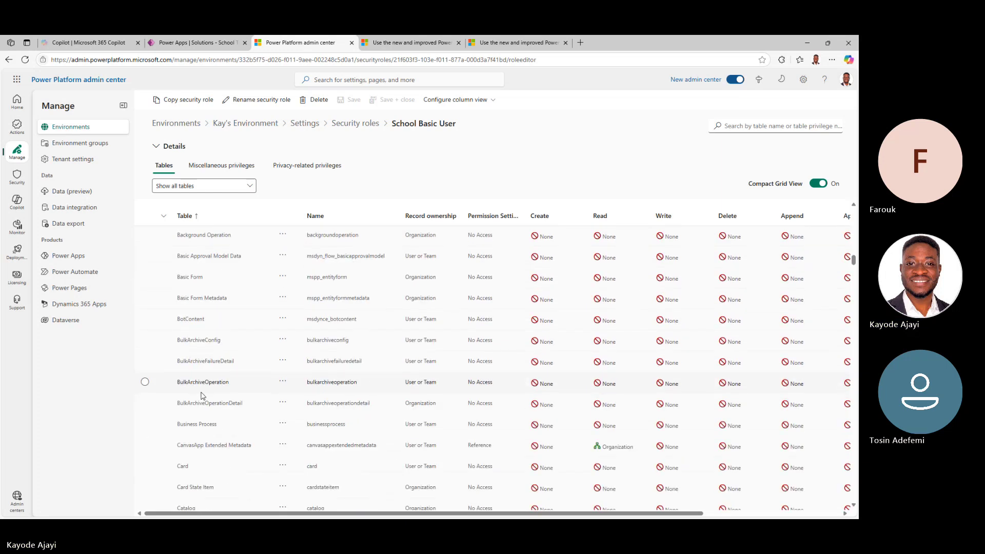
{"action": "scroll", "coordinate": [202, 395], "scroll_direction": "down", "scroll_amount": 10}
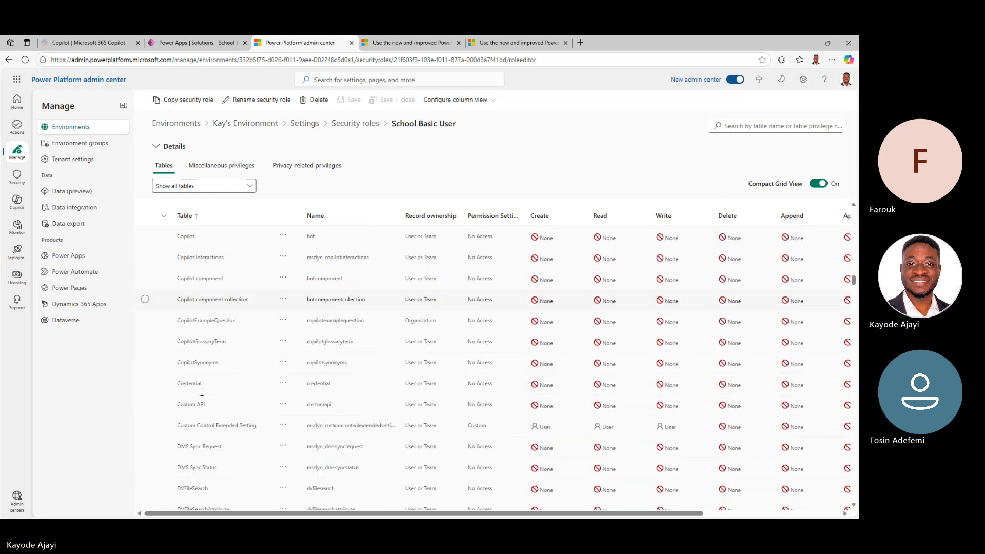
{"action": "scroll", "coordinate": [202, 393], "scroll_direction": "down", "scroll_amount": 10}
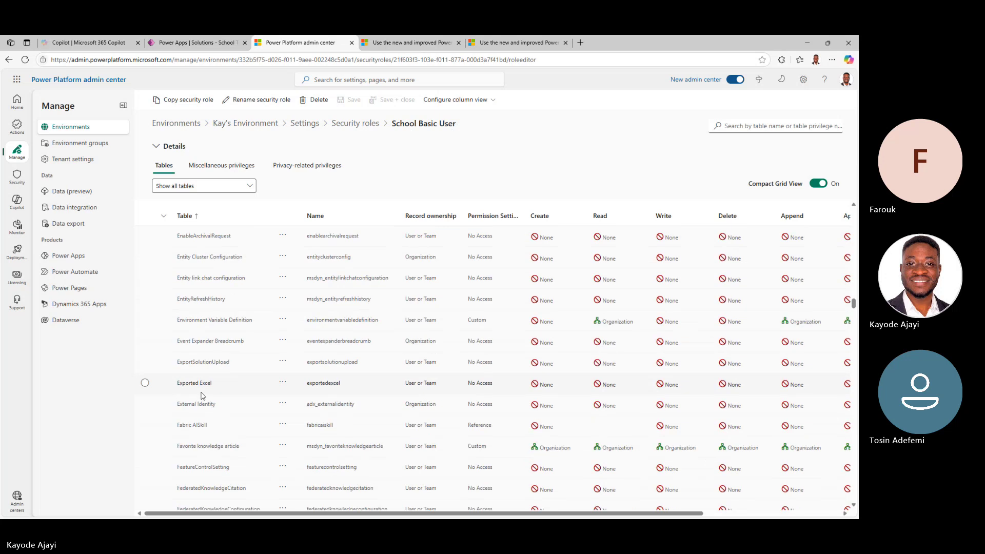
{"action": "scroll", "coordinate": [201, 393], "scroll_direction": "down", "scroll_amount": 10}
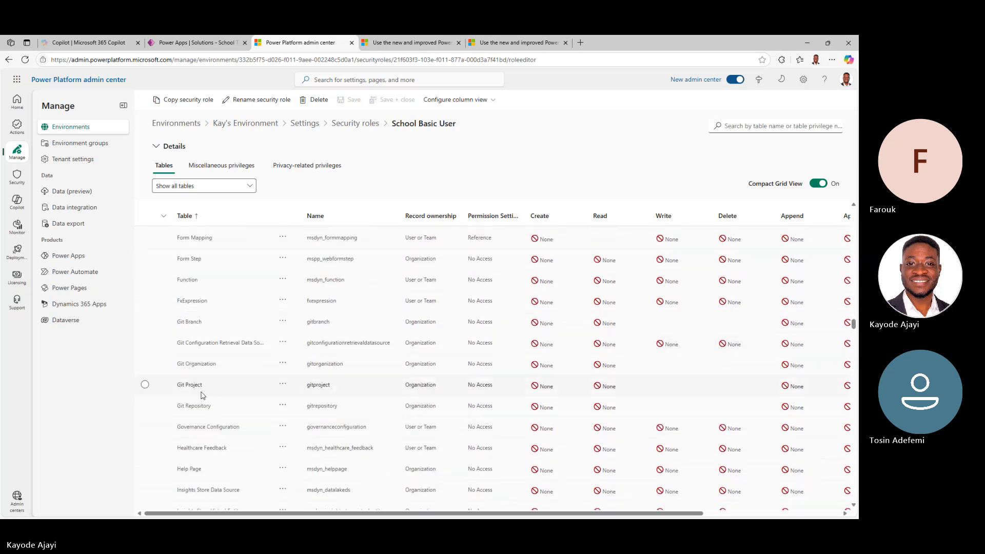
{"action": "scroll", "coordinate": [202, 392], "scroll_direction": "down", "scroll_amount": 10}
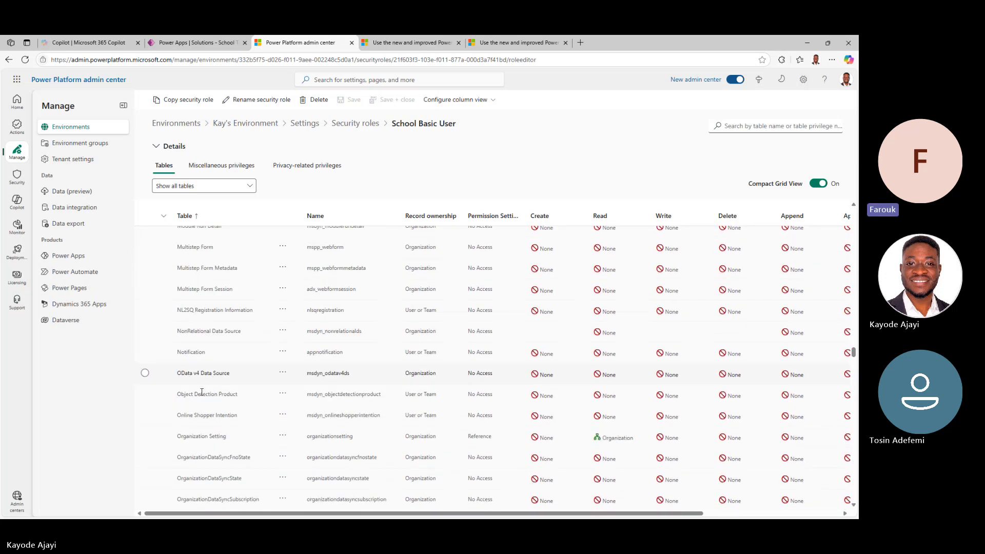
{"action": "scroll", "coordinate": [203, 394], "scroll_direction": "down", "scroll_amount": 10}
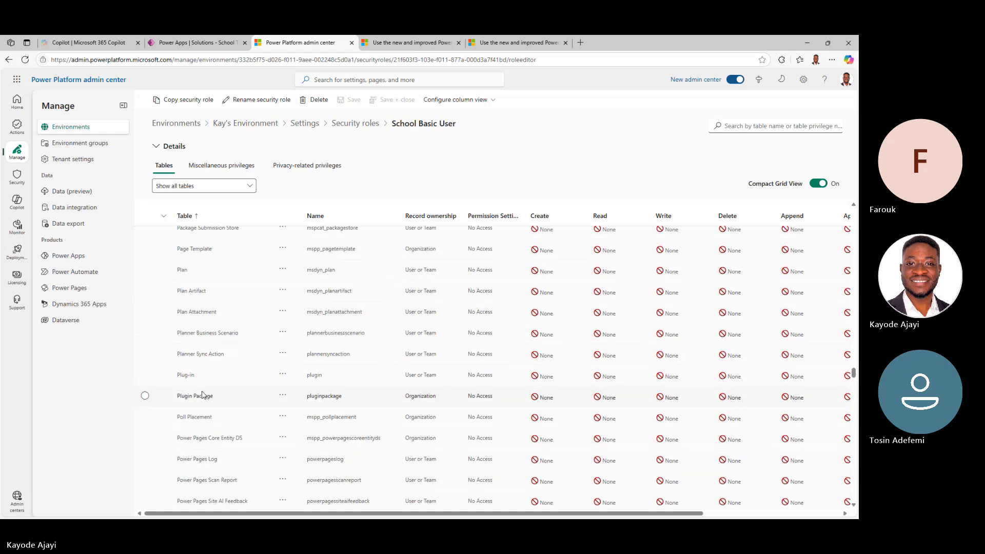
{"action": "scroll", "coordinate": [201, 393], "scroll_direction": "down", "scroll_amount": 3}
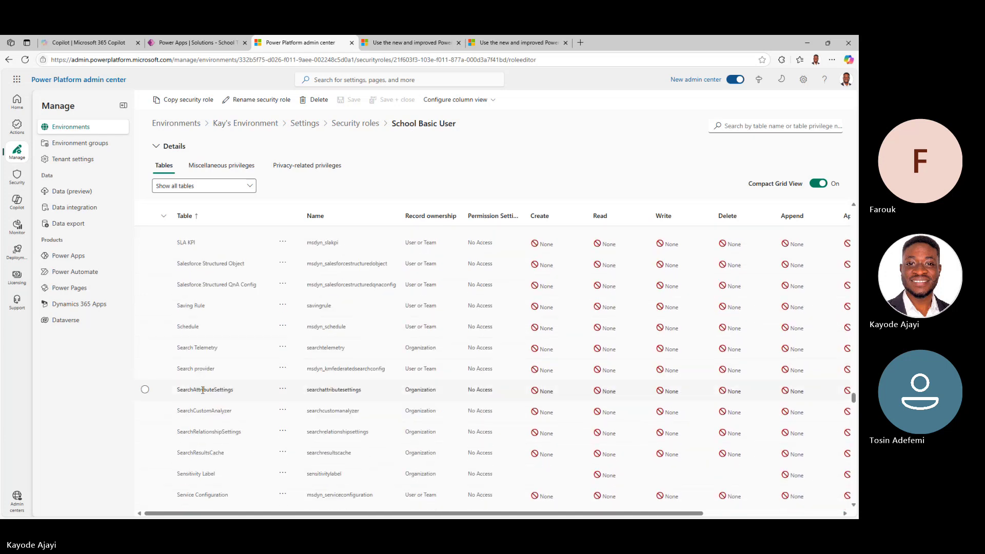
{"action": "scroll", "coordinate": [202, 367], "scroll_direction": "up", "scroll_amount": 3}
{"action": "scroll", "coordinate": [201, 364], "scroll_direction": "down", "scroll_amount": 3}
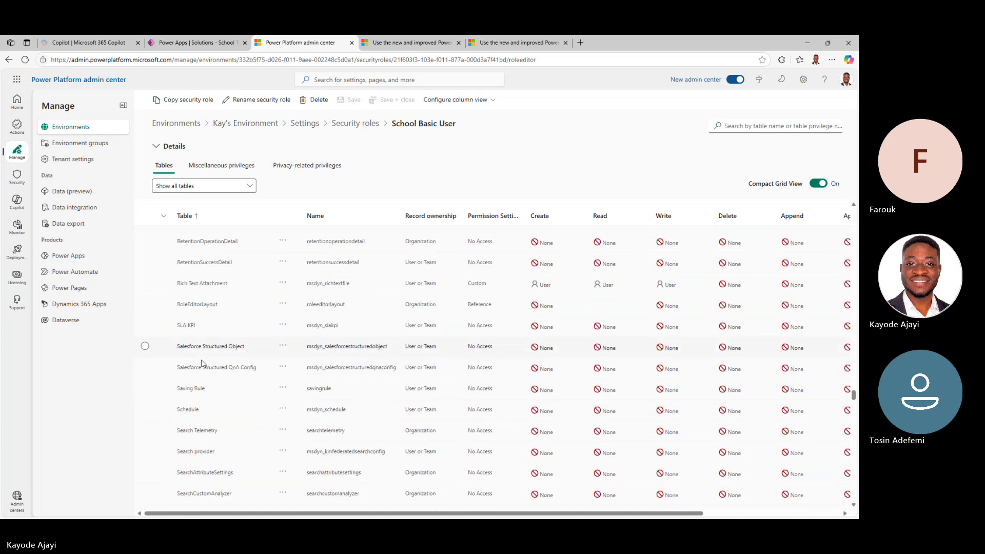
{"action": "scroll", "coordinate": [202, 363], "scroll_direction": "down", "scroll_amount": 3}
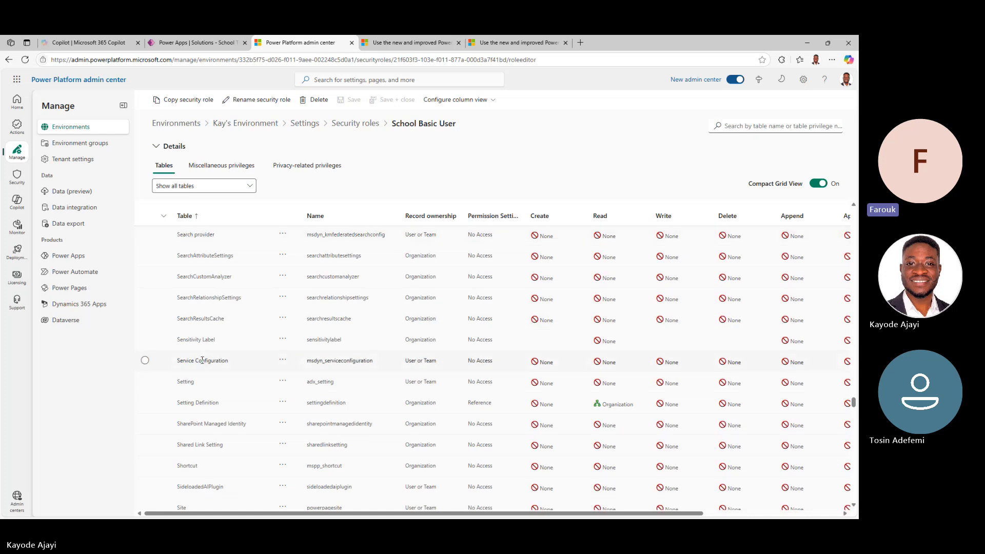
{"action": "scroll", "coordinate": [202, 361], "scroll_direction": "up", "scroll_amount": 5}
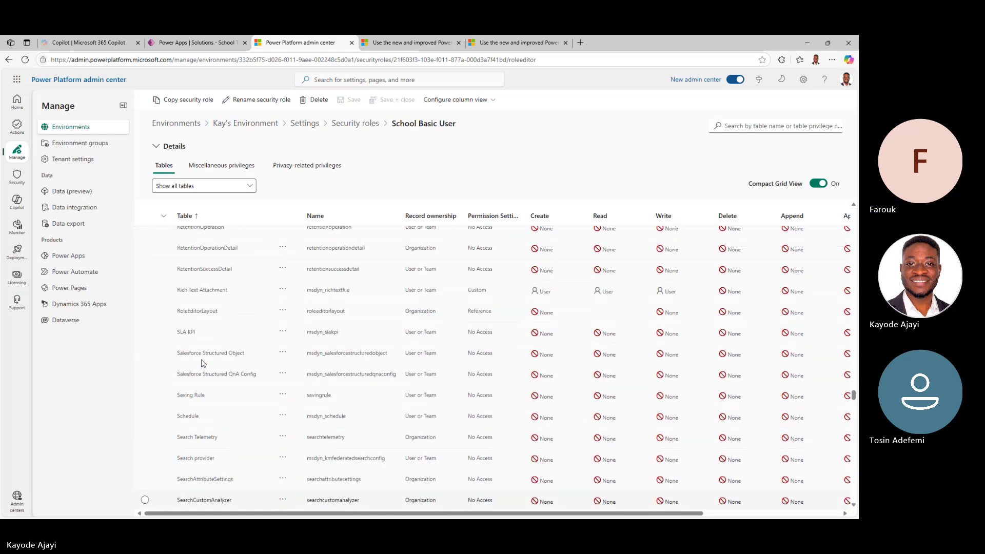
{"action": "scroll", "coordinate": [202, 362], "scroll_direction": "up", "scroll_amount": 2}
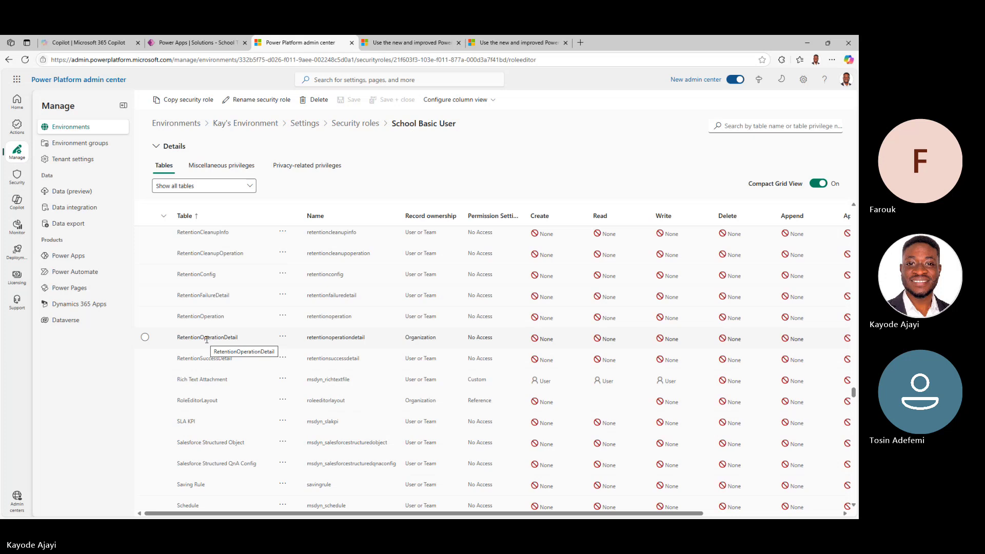
{"action": "scroll", "coordinate": [207, 341], "scroll_direction": "up", "scroll_amount": 5}
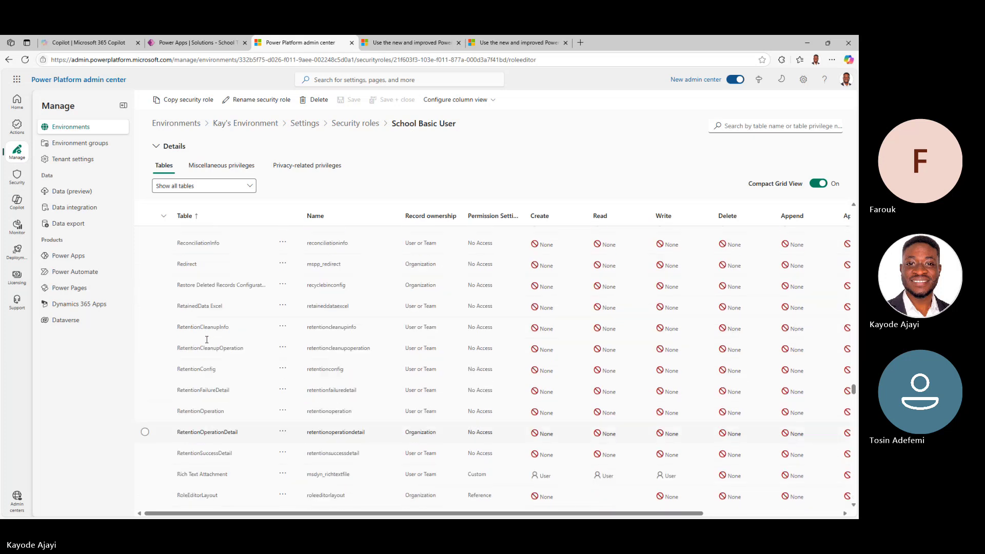
{"action": "scroll", "coordinate": [206, 343], "scroll_direction": "up", "scroll_amount": 4}
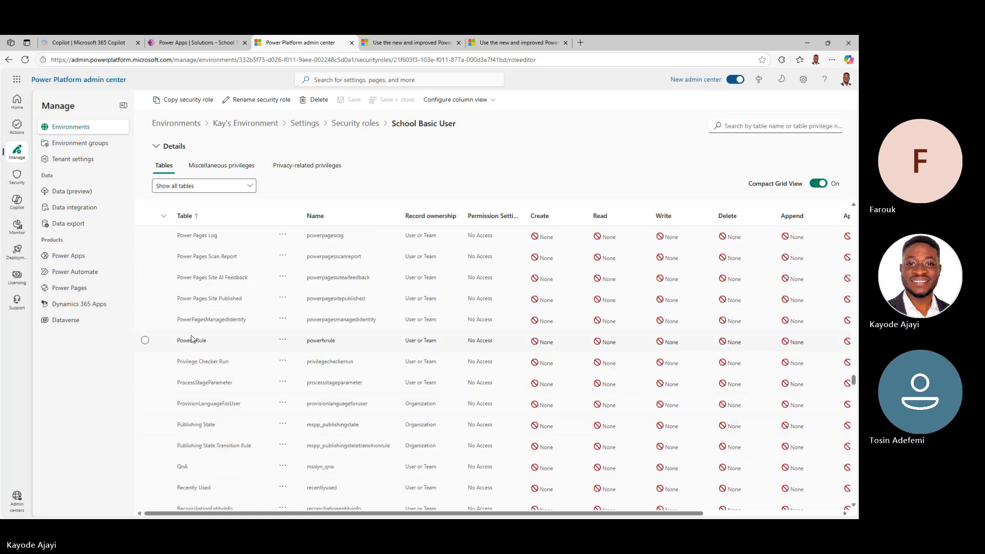
{"action": "scroll", "coordinate": [207, 340], "scroll_direction": "up", "scroll_amount": 3}
{"action": "scroll", "coordinate": [214, 331], "scroll_direction": "up", "scroll_amount": 6}
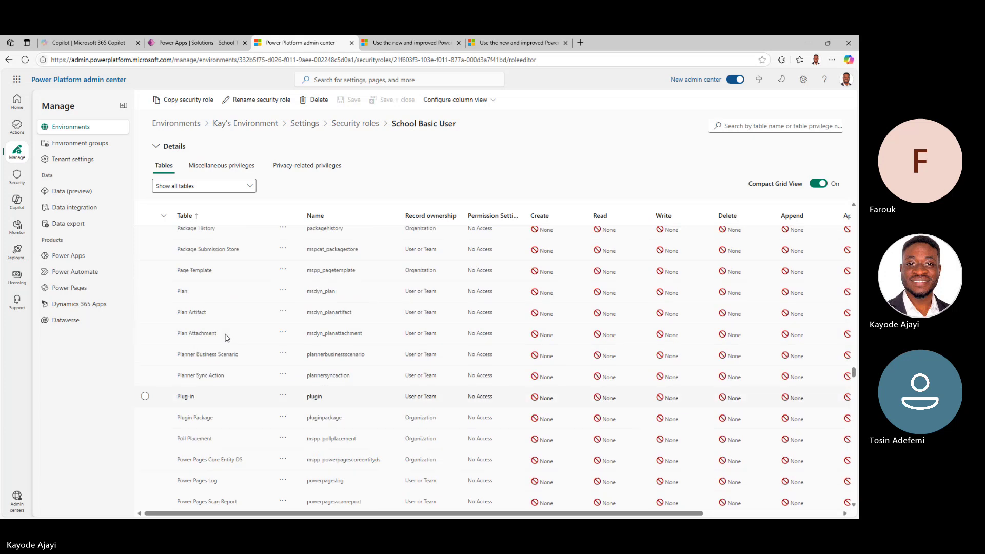
{"action": "scroll", "coordinate": [227, 338], "scroll_direction": "down", "scroll_amount": 15}
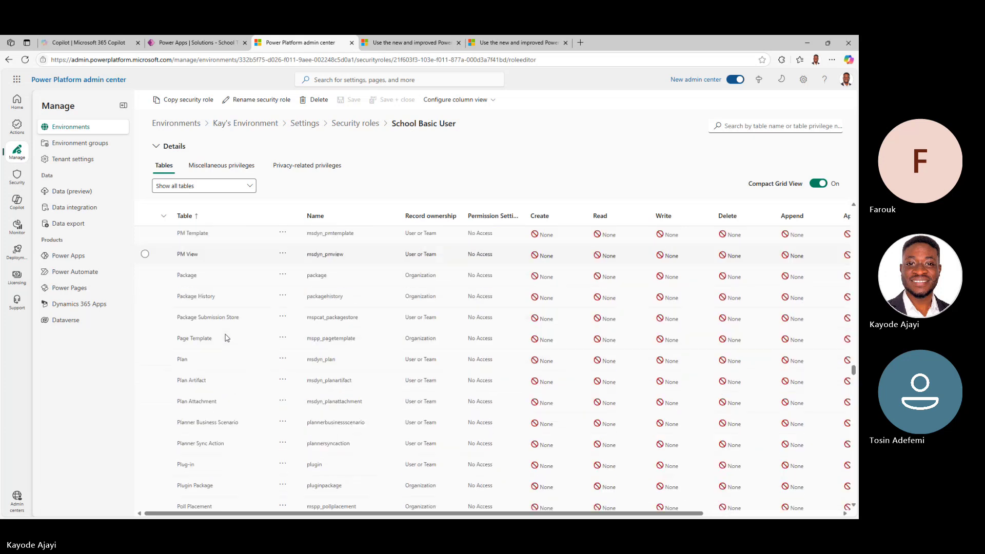
{"action": "scroll", "coordinate": [227, 338], "scroll_direction": "down", "scroll_amount": 4}
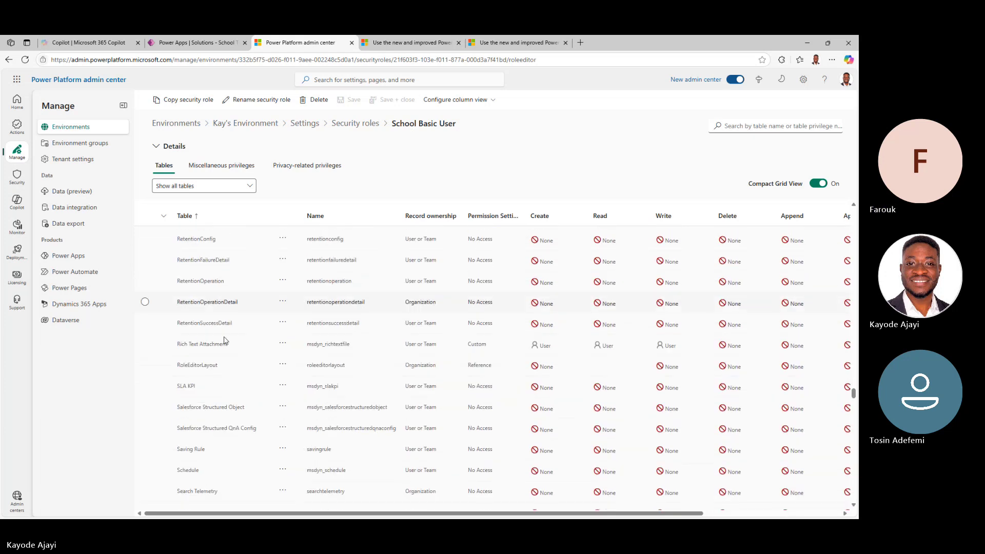
{"action": "scroll", "coordinate": [199, 272], "scroll_direction": "down", "scroll_amount": 4}
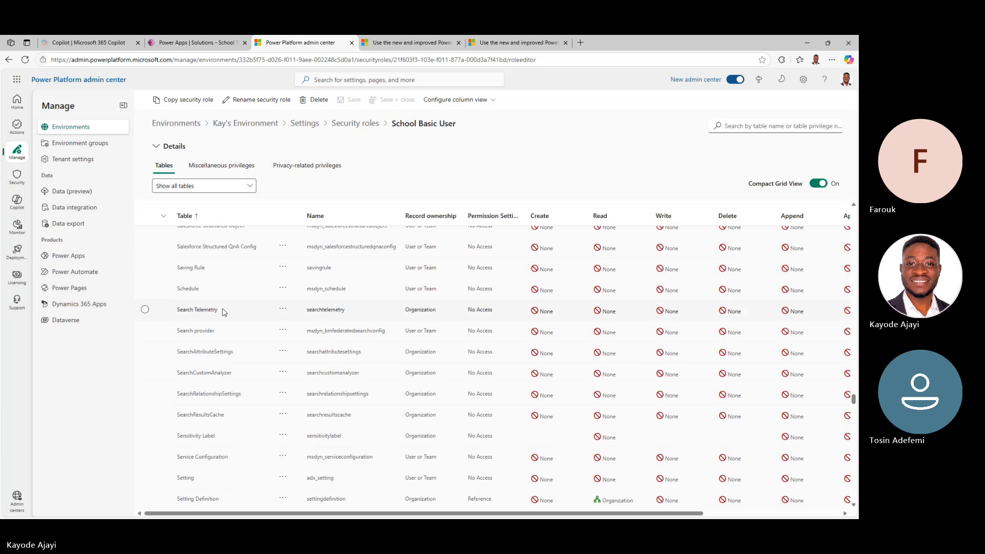
{"action": "scroll", "coordinate": [184, 381], "scroll_direction": "down", "scroll_amount": 8}
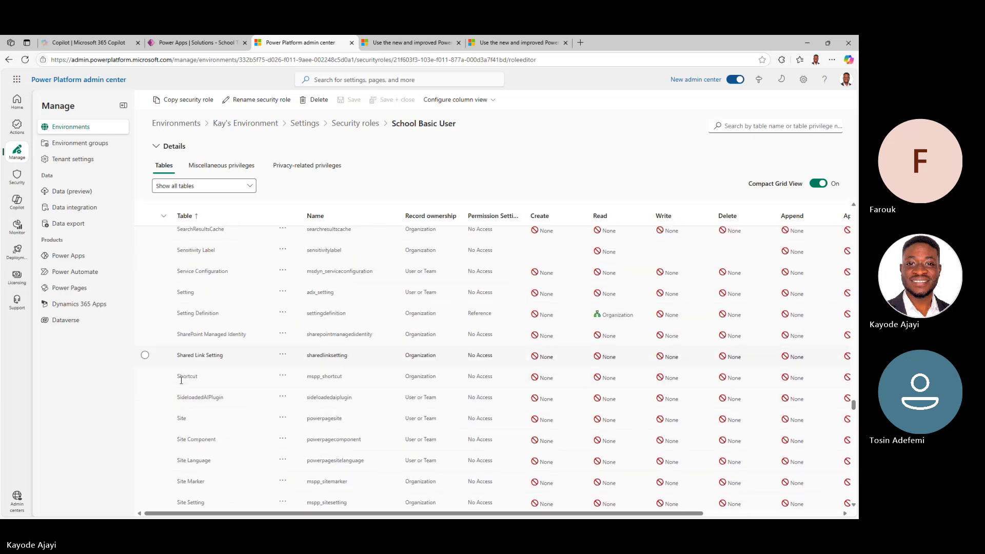
Return to the environment's security roles list and copy the Basic User role as "School Basic User 2".
{"action": "left_click", "coordinate": [344, 125]}
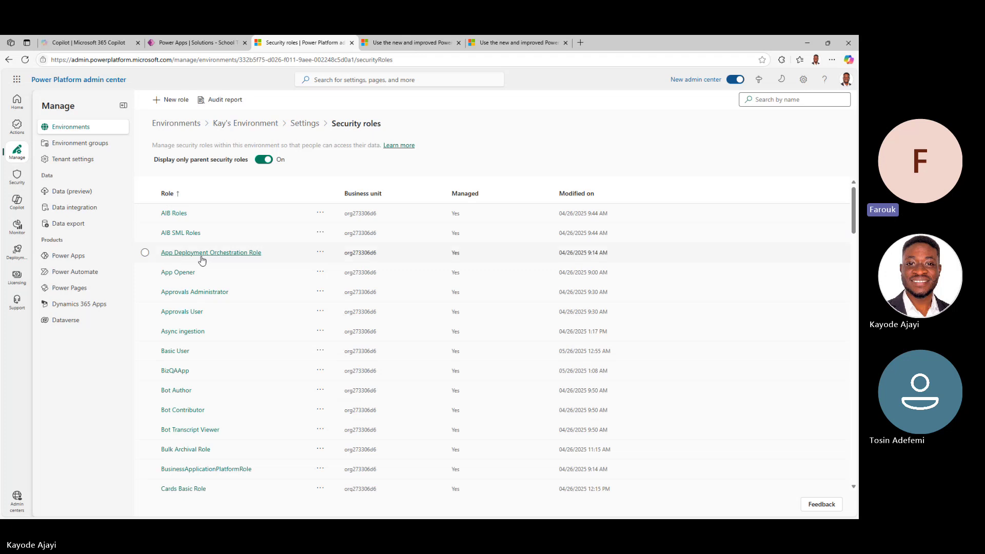
{"action": "left_click", "coordinate": [146, 351]}
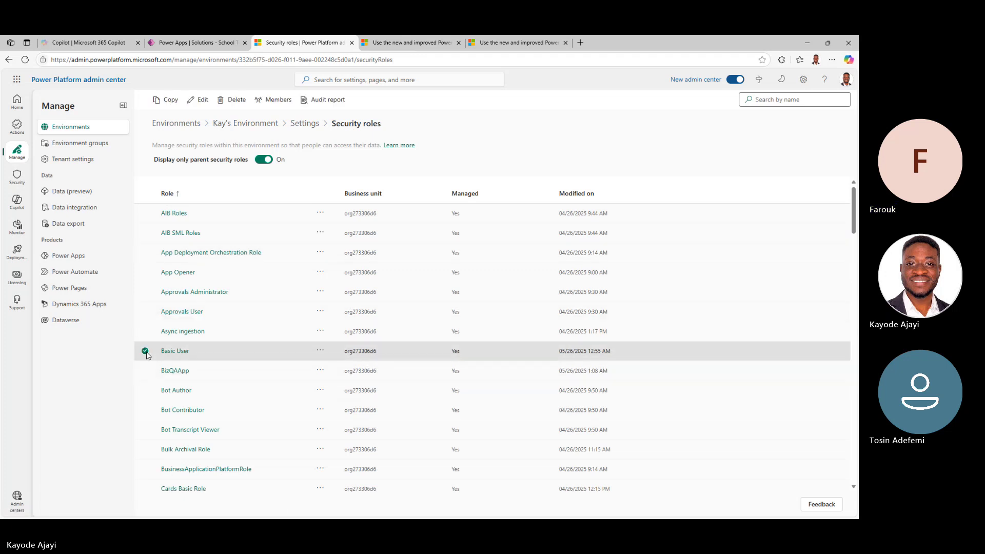
{"action": "left_click", "coordinate": [167, 105]}
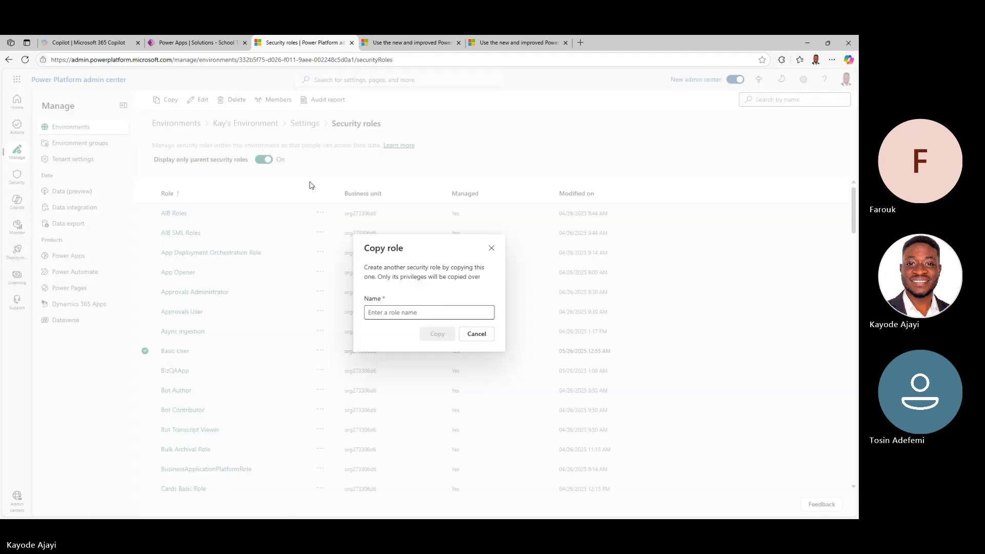
{"action": "left_click", "coordinate": [373, 307]}
{"action": "type", "text": "School Basic User 2"}
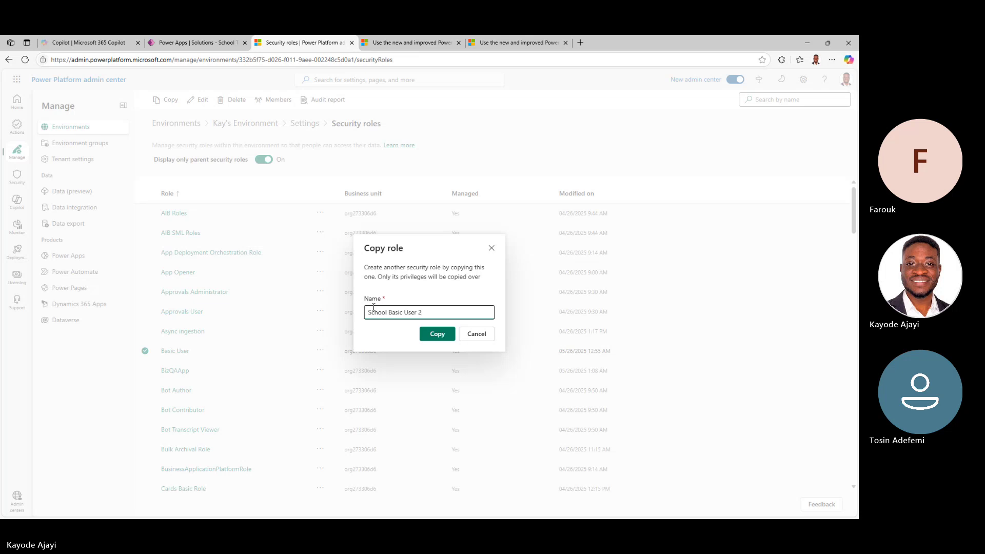
{"action": "left_click", "coordinate": [434, 336]}
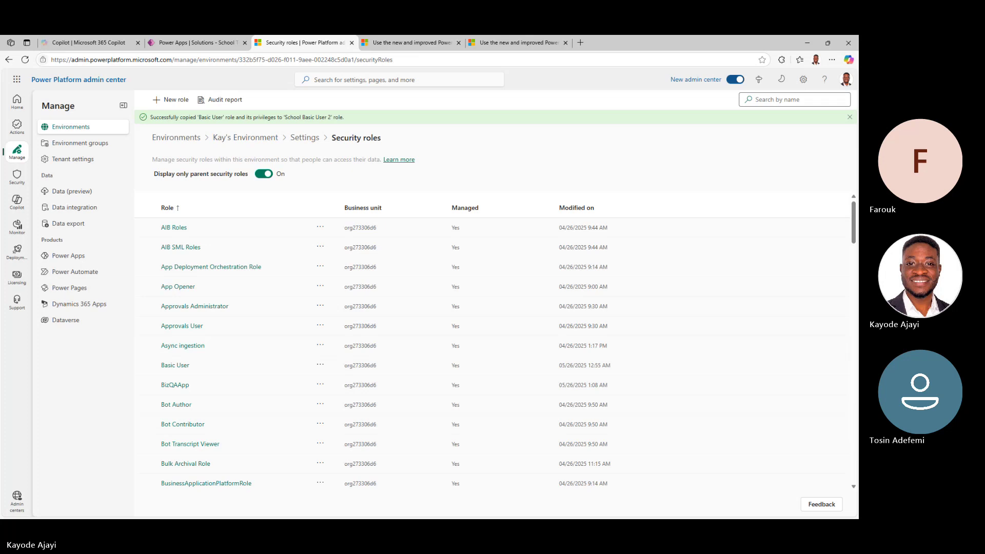
Find the School Basic User 2 role in the security roles list and open its table privileges.
{"action": "scroll", "coordinate": [228, 280], "scroll_direction": "down", "scroll_amount": 15}
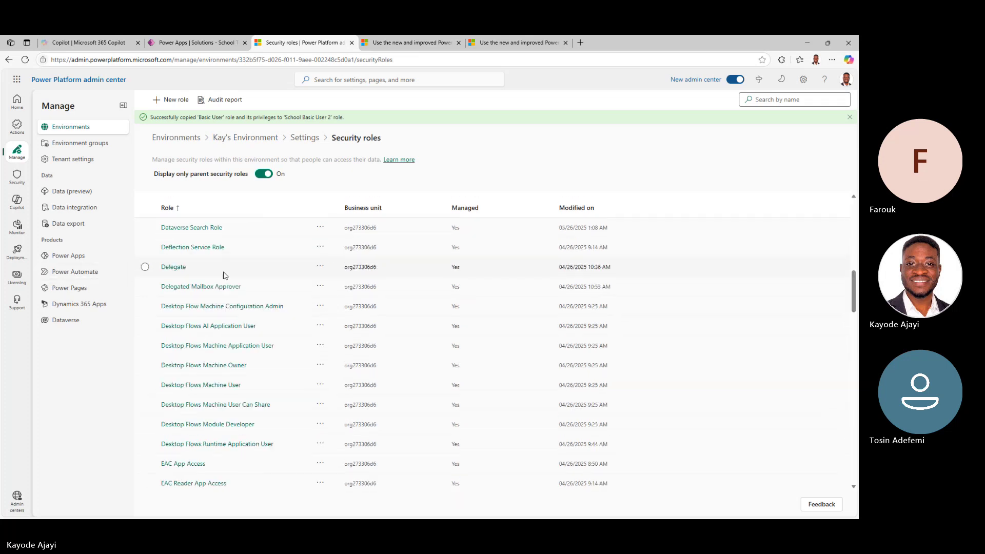
{"action": "scroll", "coordinate": [227, 280], "scroll_direction": "down", "scroll_amount": 15}
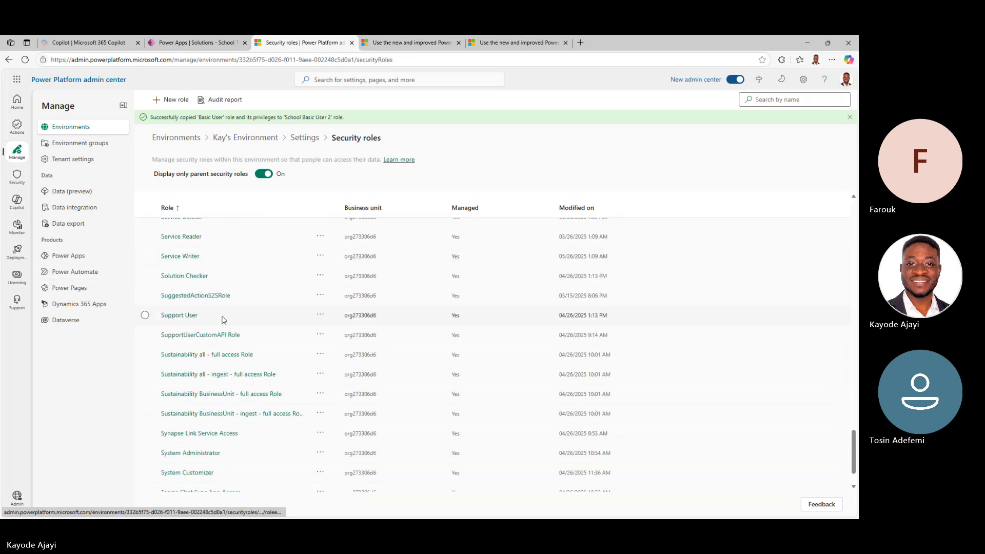
{"action": "scroll", "coordinate": [209, 291], "scroll_direction": "up", "scroll_amount": 2}
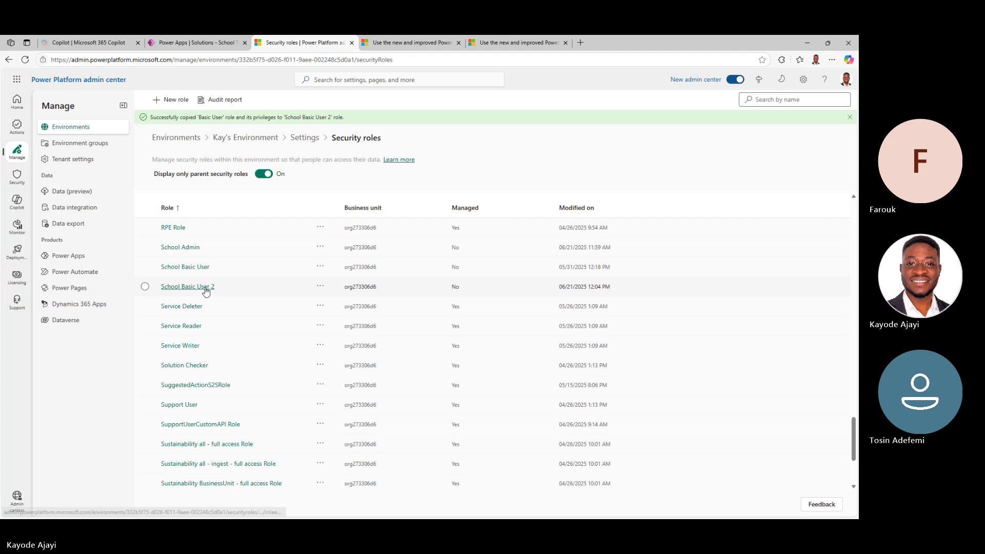
{"action": "left_click", "coordinate": [206, 289]}
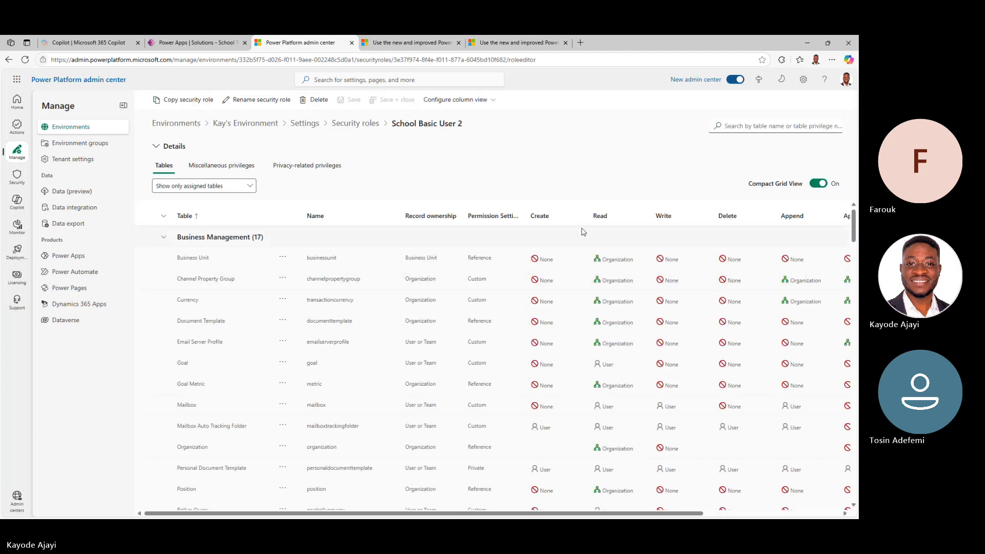
Show all tables in the School Basic User 2 role, search them for "school", and clear the search.
{"action": "left_click", "coordinate": [248, 186]}
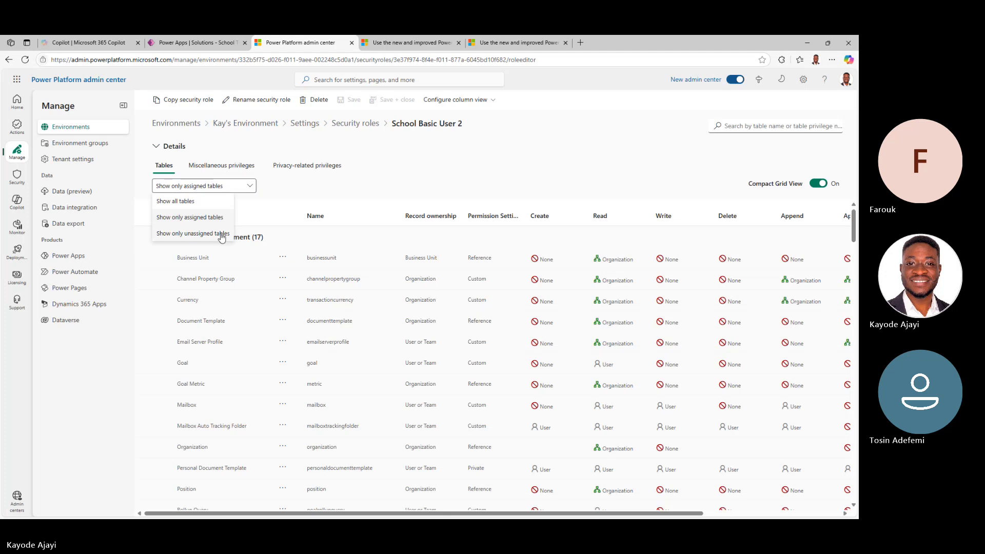
{"action": "left_click", "coordinate": [209, 203]}
{"action": "left_click", "coordinate": [740, 124]}
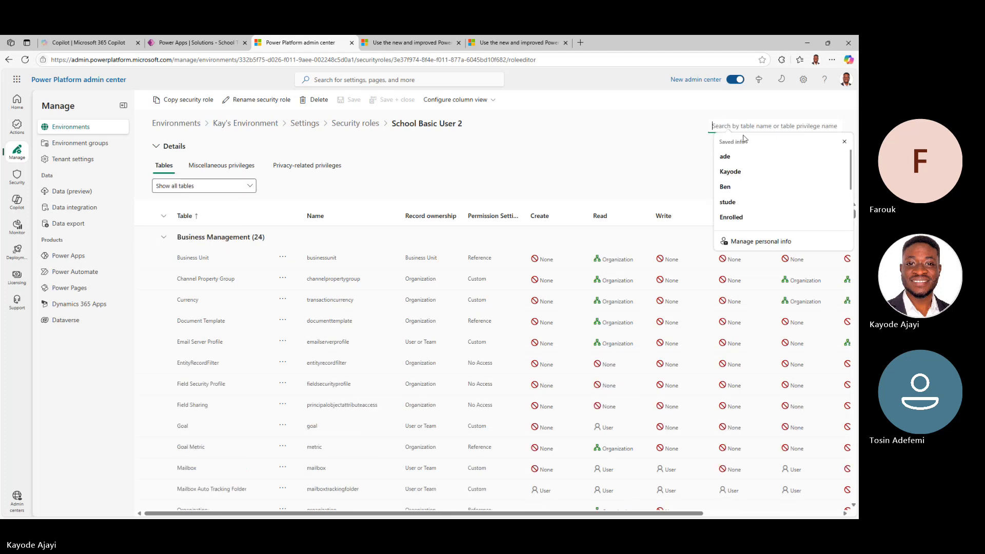
{"action": "type", "text": "school"}
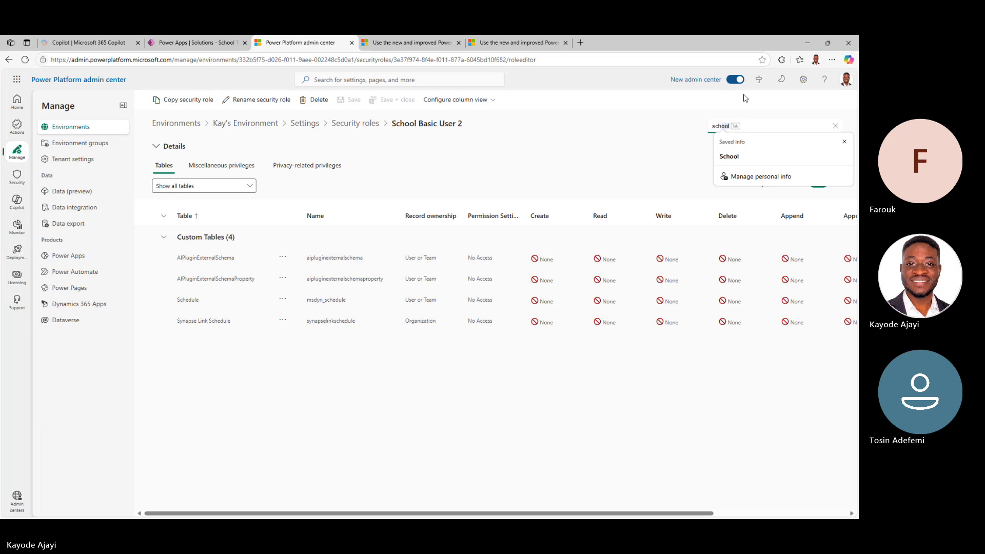
{"action": "key", "text": "BackSpace"}
{"action": "key", "text": "BackSpace"}
{"action": "key", "text": "BackSpace"}
{"action": "key", "text": "BackSpace"}
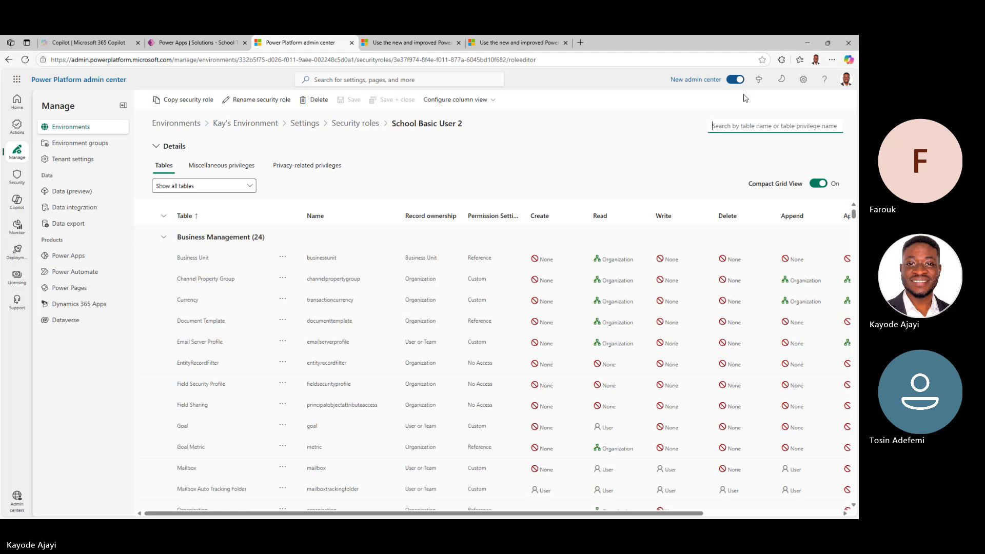
Return to the environment's security roles list and look through it down to the School roles.
{"action": "left_click", "coordinate": [354, 123]}
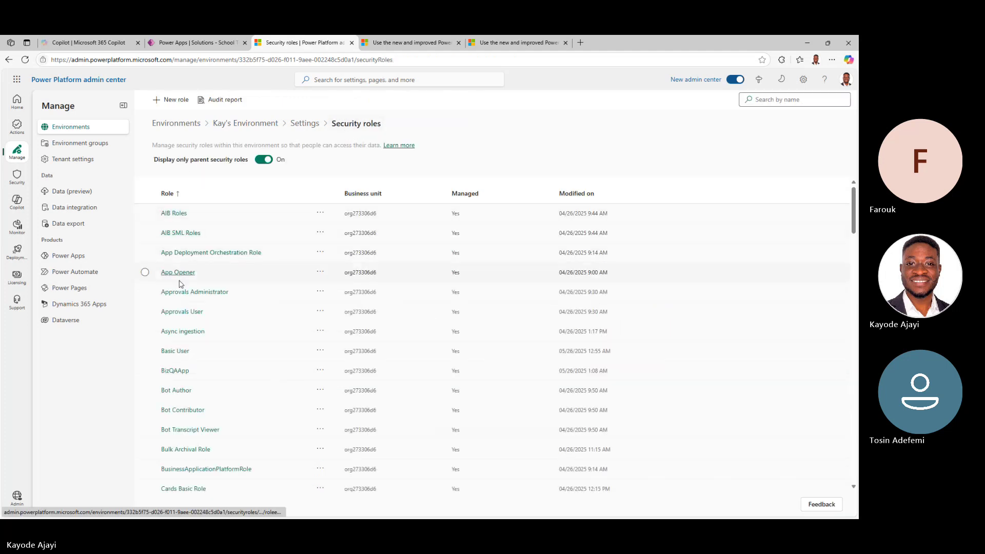
{"action": "scroll", "coordinate": [222, 327], "scroll_direction": "down", "scroll_amount": 1}
{"action": "scroll", "coordinate": [222, 327], "scroll_direction": "down", "scroll_amount": 20}
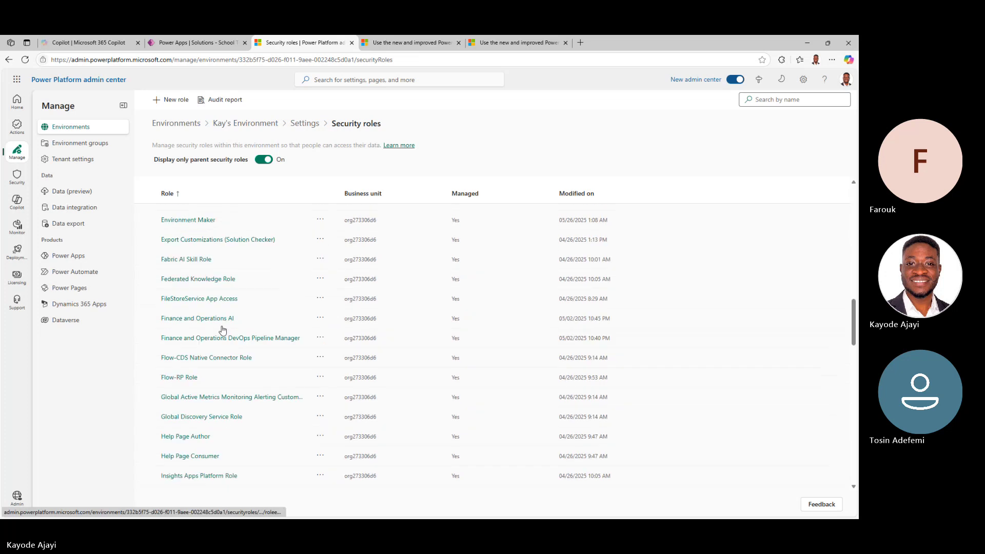
{"action": "scroll", "coordinate": [224, 329], "scroll_direction": "down", "scroll_amount": 6}
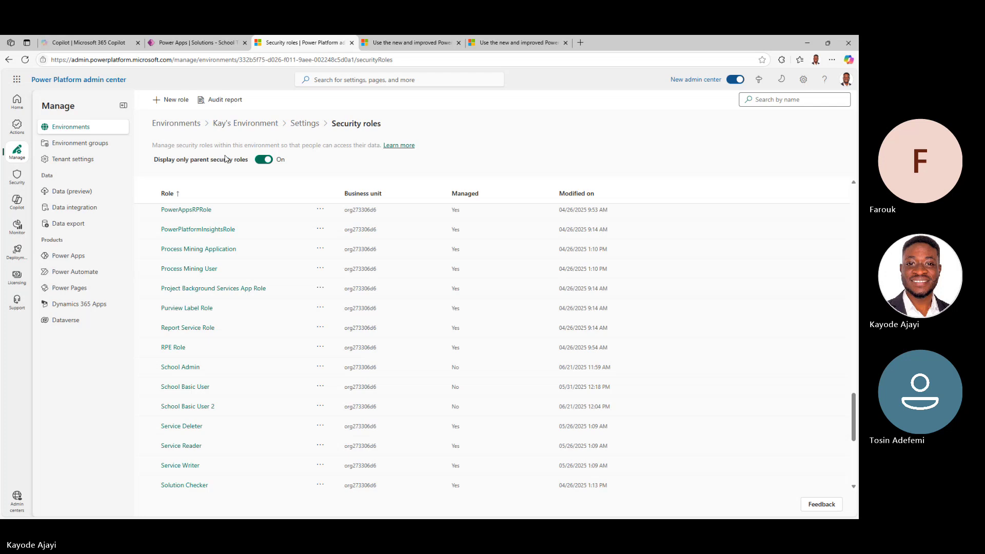
Turn off displaying only parent security roles and look through the full list of roles.
{"action": "left_click", "coordinate": [265, 160]}
{"action": "scroll", "coordinate": [254, 226], "scroll_direction": "down", "scroll_amount": 1}
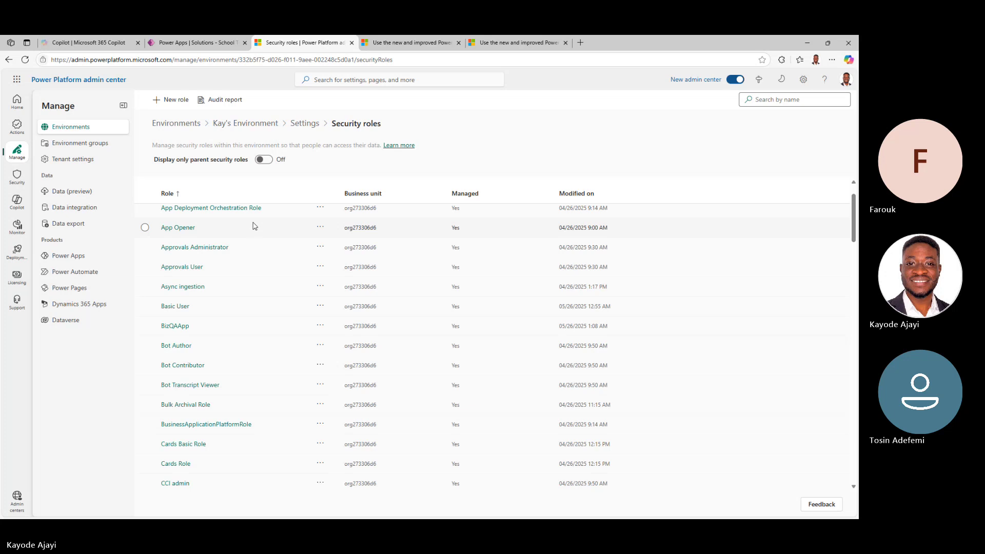
{"action": "scroll", "coordinate": [253, 226], "scroll_direction": "down", "scroll_amount": 4}
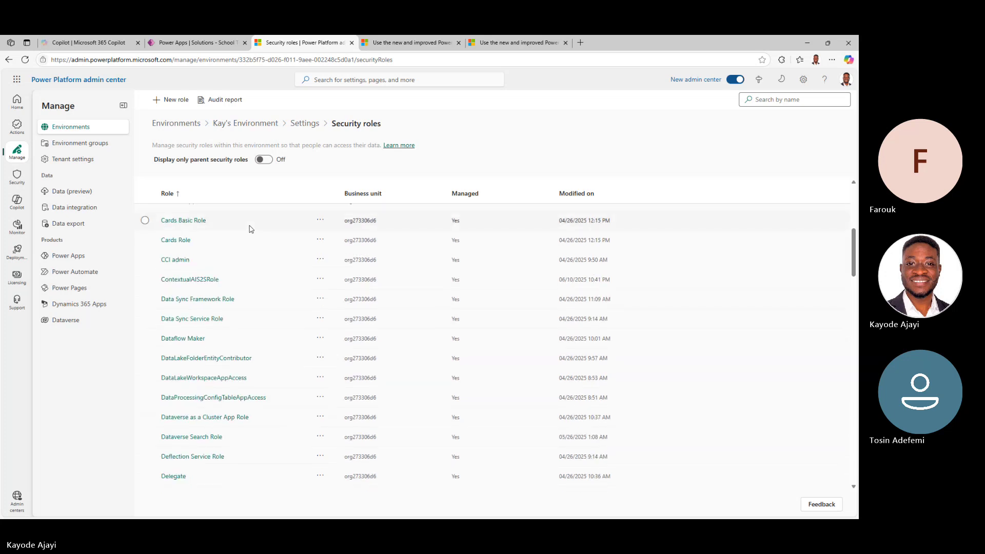
{"action": "scroll", "coordinate": [233, 309], "scroll_direction": "down", "scroll_amount": 3}
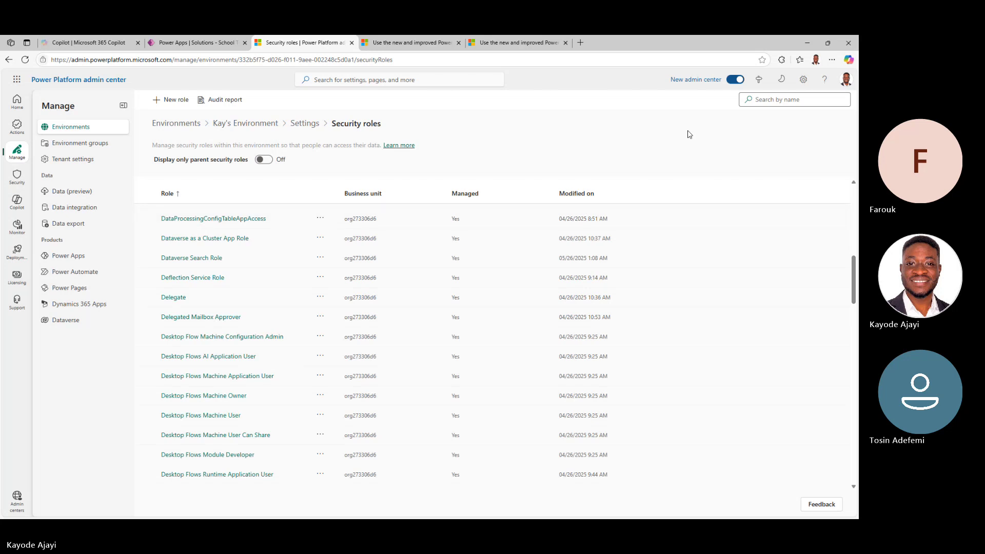
{"action": "left_click", "coordinate": [788, 100]}
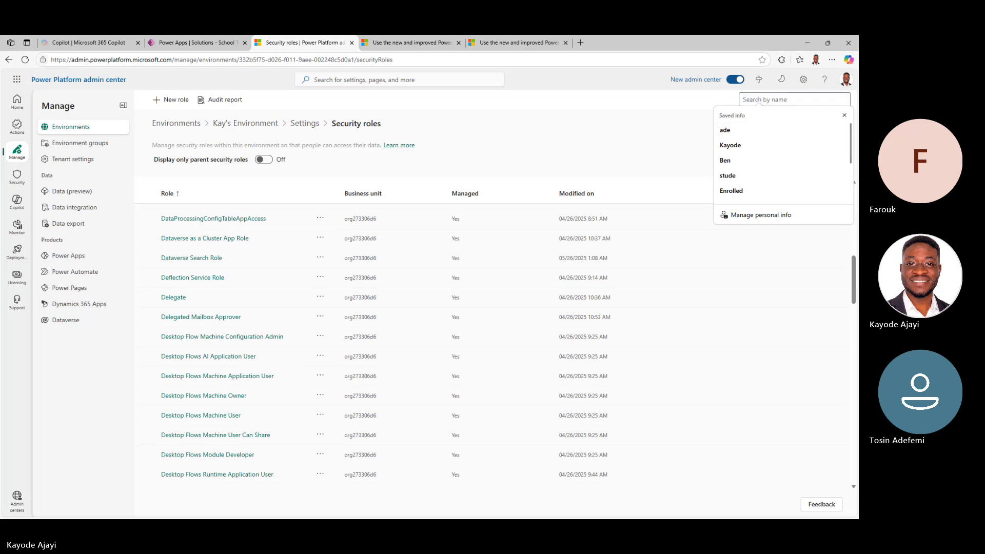
{"action": "scroll", "coordinate": [728, 200], "scroll_direction": "down", "scroll_amount": 1}
{"action": "scroll", "coordinate": [307, 352], "scroll_direction": "down", "scroll_amount": 10}
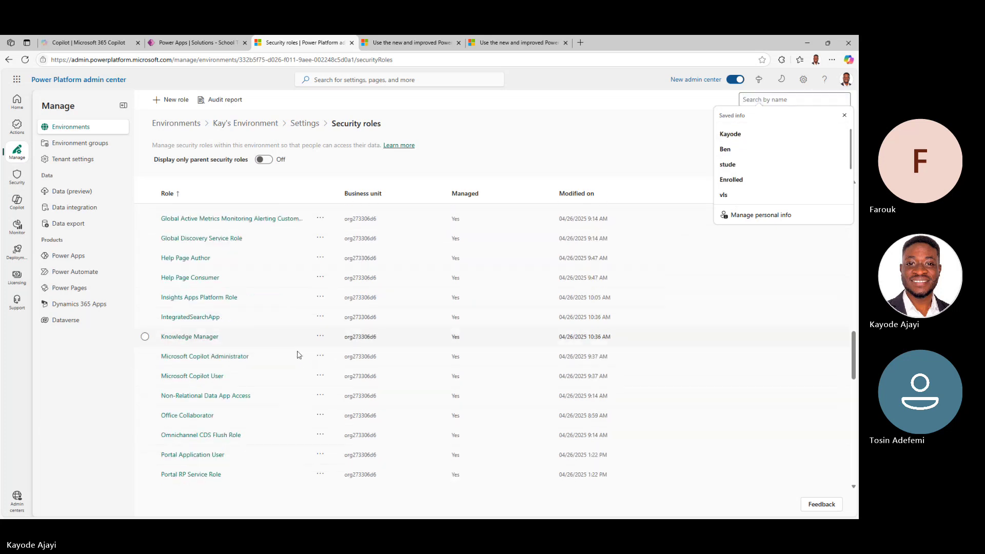
{"action": "scroll", "coordinate": [297, 355], "scroll_direction": "down", "scroll_amount": 2}
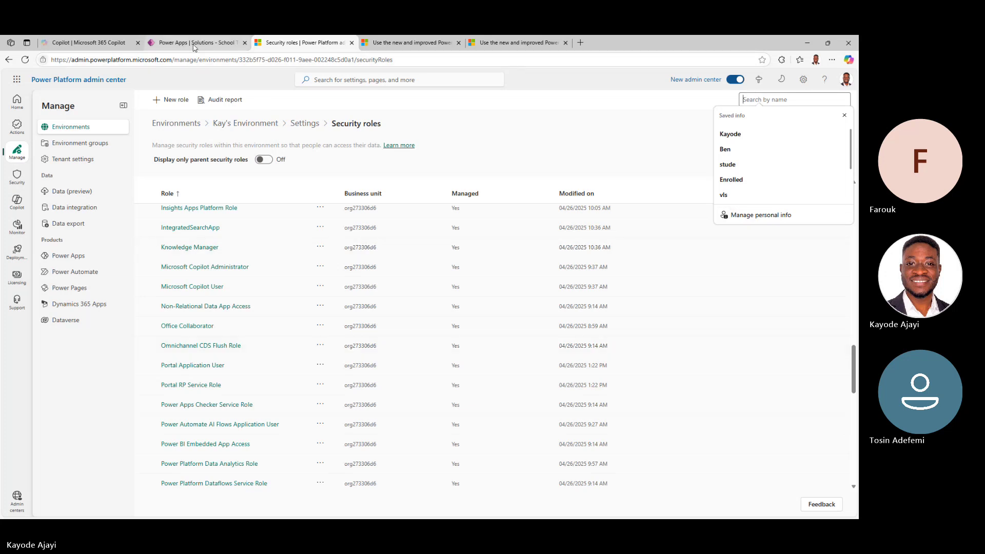
Go back to the environment's settings and expand the Users + permissions group.
{"action": "left_click", "coordinate": [302, 127]}
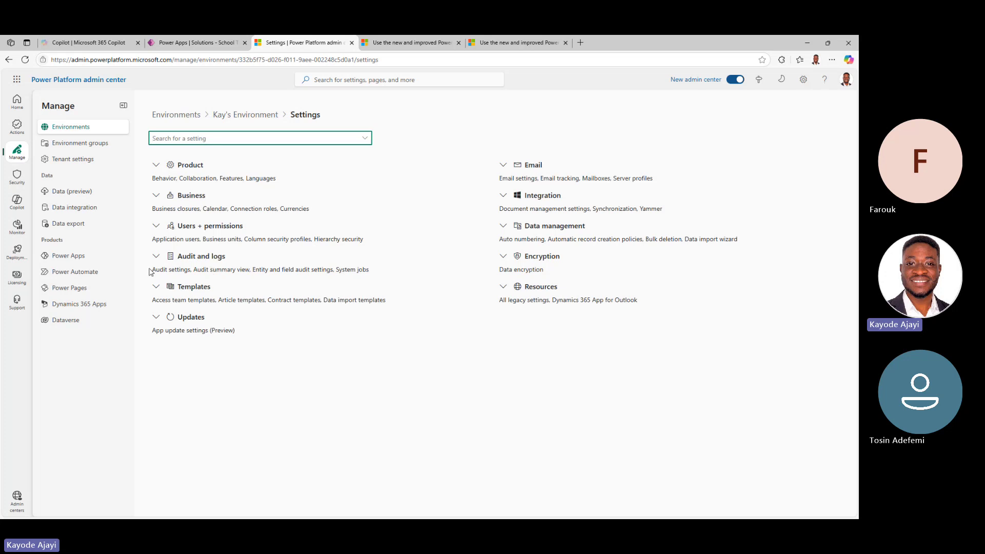
{"action": "left_click", "coordinate": [156, 226]}
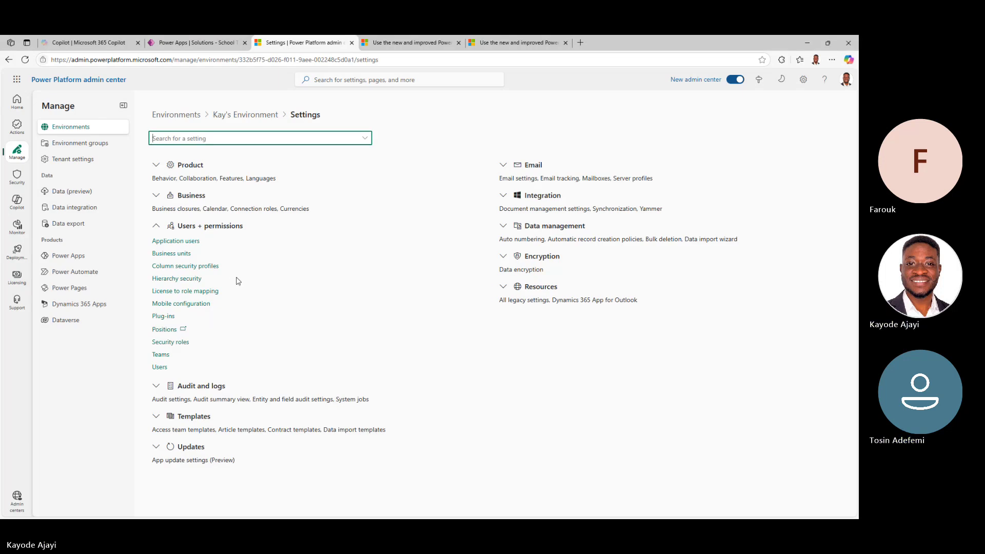
Switch to Power Apps and reload the School Test solution's objects by reopening it from the Solutions list.
{"action": "left_click", "coordinate": [195, 43]}
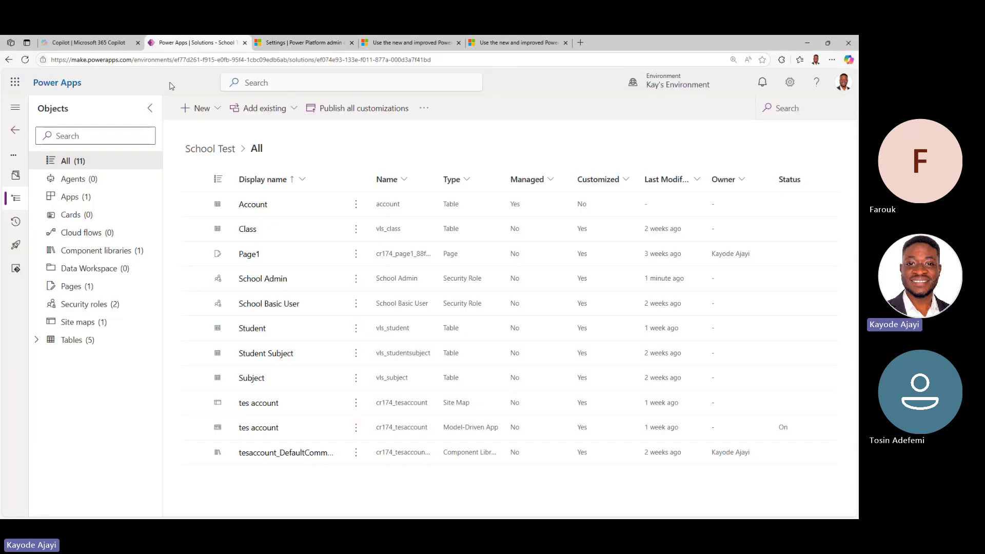
{"action": "left_click_drag", "start_coordinate": [231, 148], "coordinate": [191, 150]}
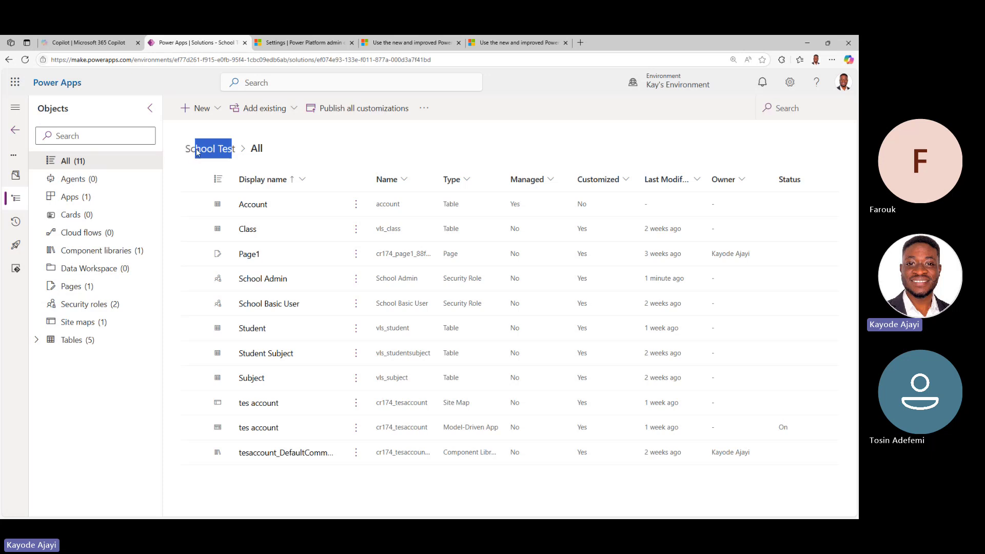
{"action": "left_click", "coordinate": [16, 132]}
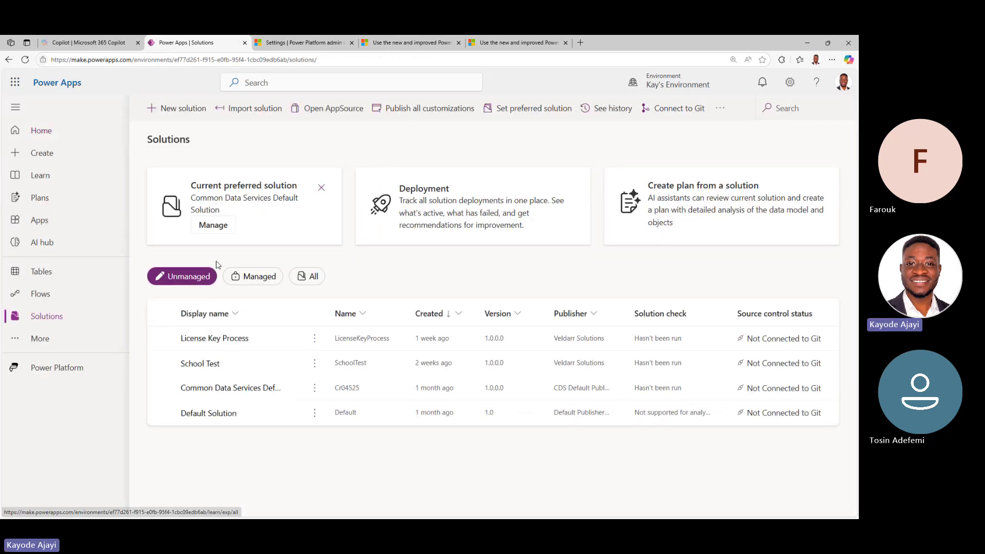
{"action": "left_click", "coordinate": [209, 364]}
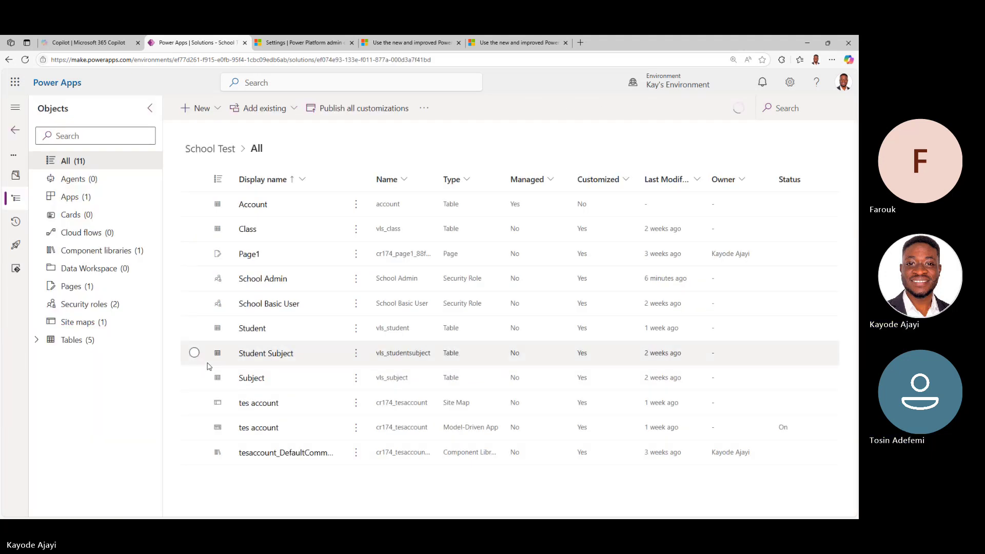
Leave the solution, reload the Power Apps home page, and open School Test again from Solutions.
{"action": "left_click", "coordinate": [15, 131]}
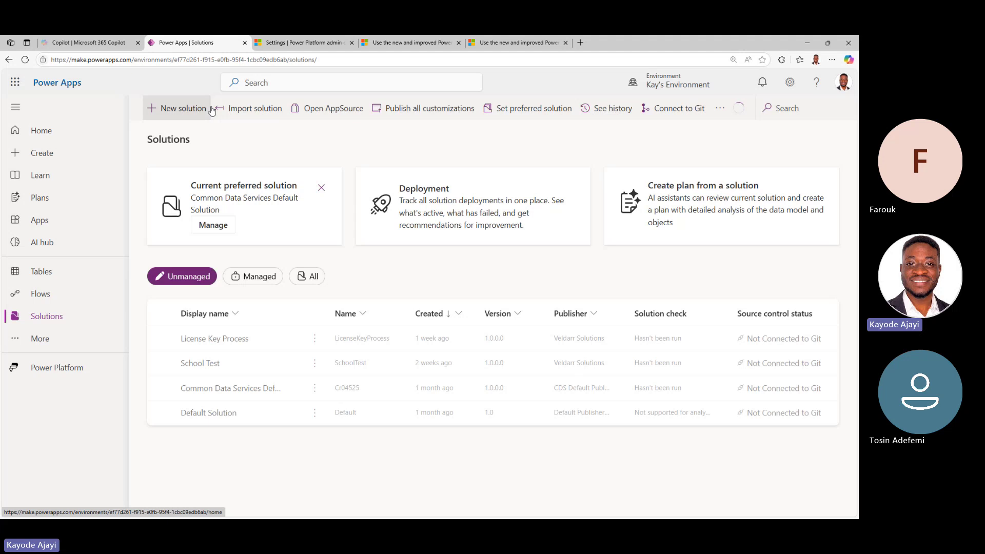
{"action": "left_click", "coordinate": [205, 59]}
{"action": "left_click", "coordinate": [87, 76]}
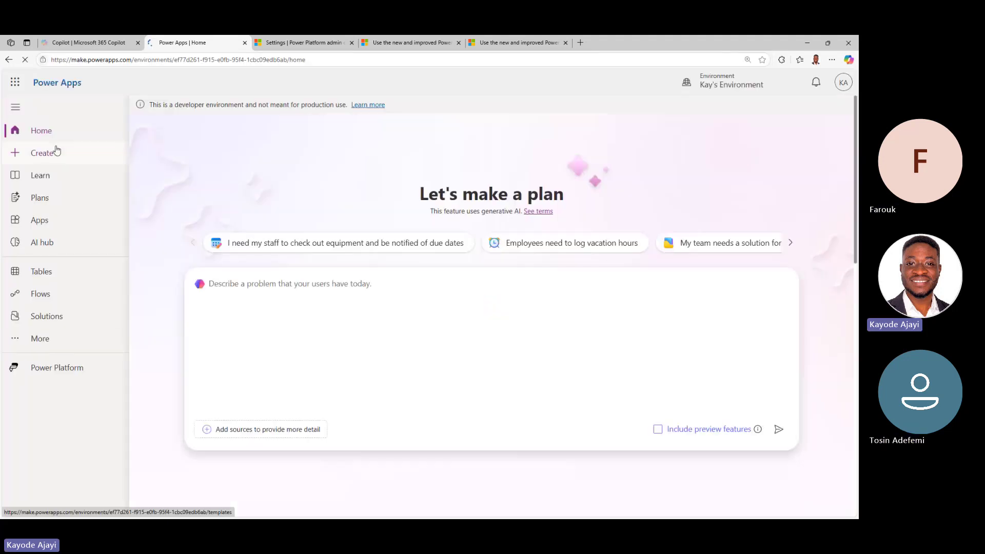
{"action": "left_click", "coordinate": [44, 321]}
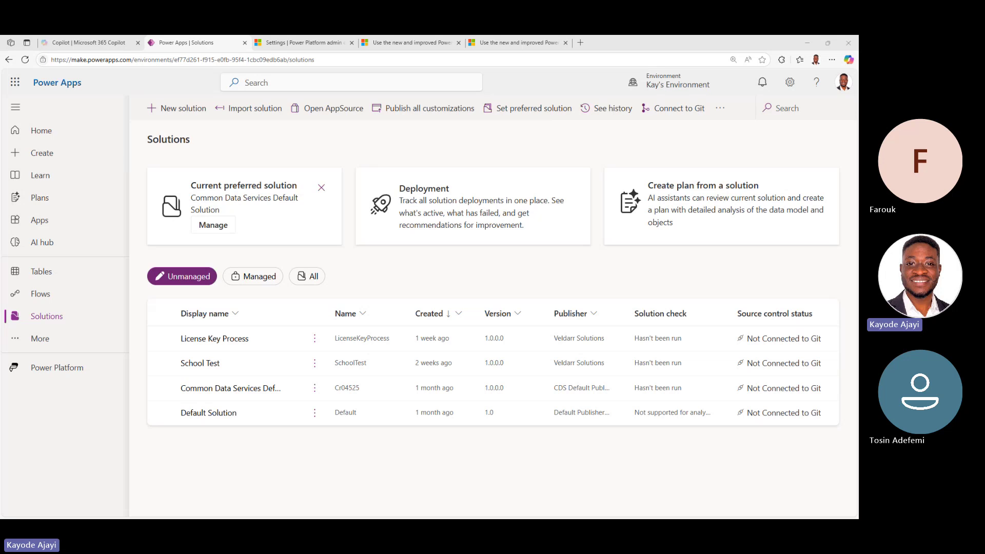
{"action": "left_click", "coordinate": [212, 365]}
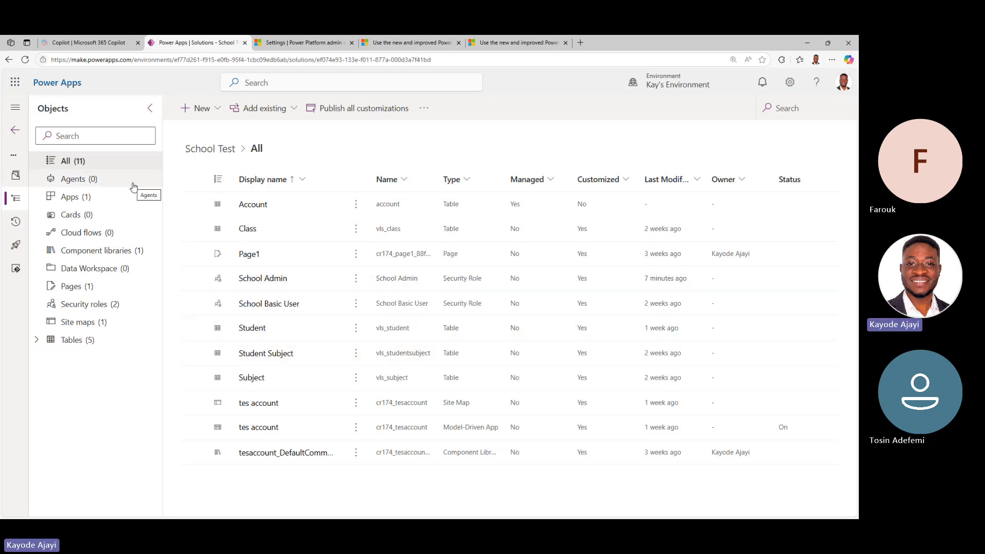
Look through the existing security roles that can be added to School Test and close the list without adding any.
{"action": "left_click", "coordinate": [288, 110]}
{"action": "mouse_move", "coordinate": [285, 272]}
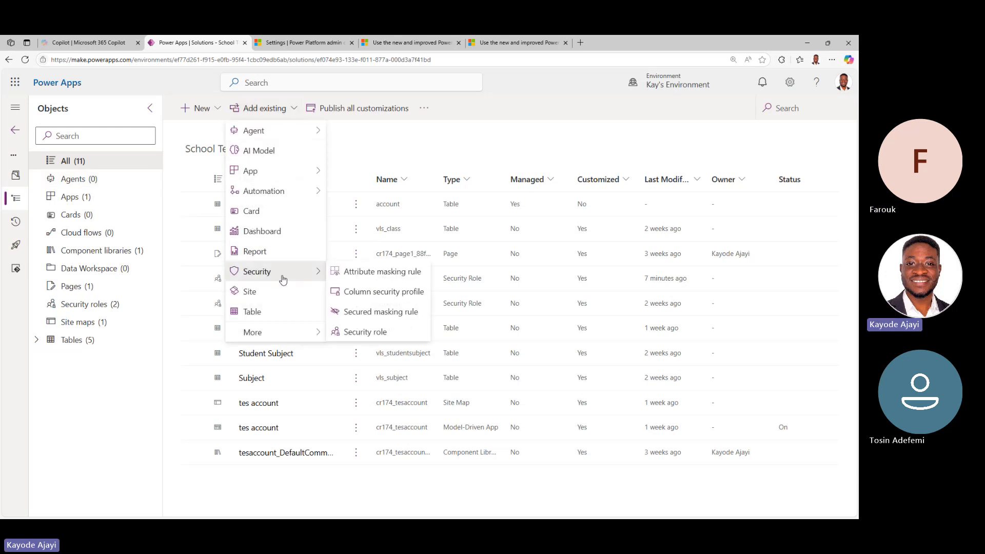
{"action": "left_click", "coordinate": [380, 332]}
{"action": "scroll", "coordinate": [433, 308], "scroll_direction": "down", "scroll_amount": 10}
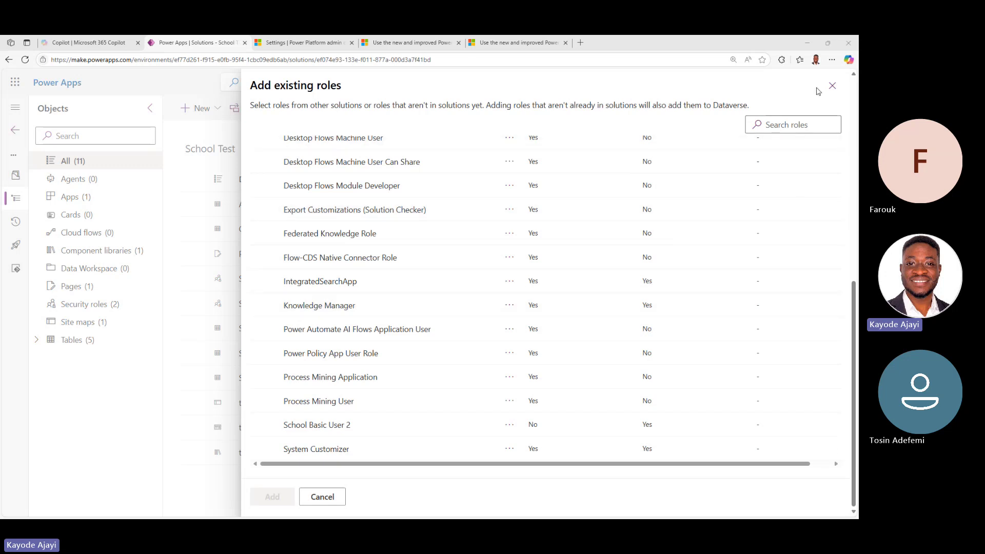
{"action": "left_click", "coordinate": [832, 85]}
Open the Power Platform admin center from Power Apps, go to the same environment's settings, and expand Users + permissions.
{"action": "left_click", "coordinate": [787, 81]}
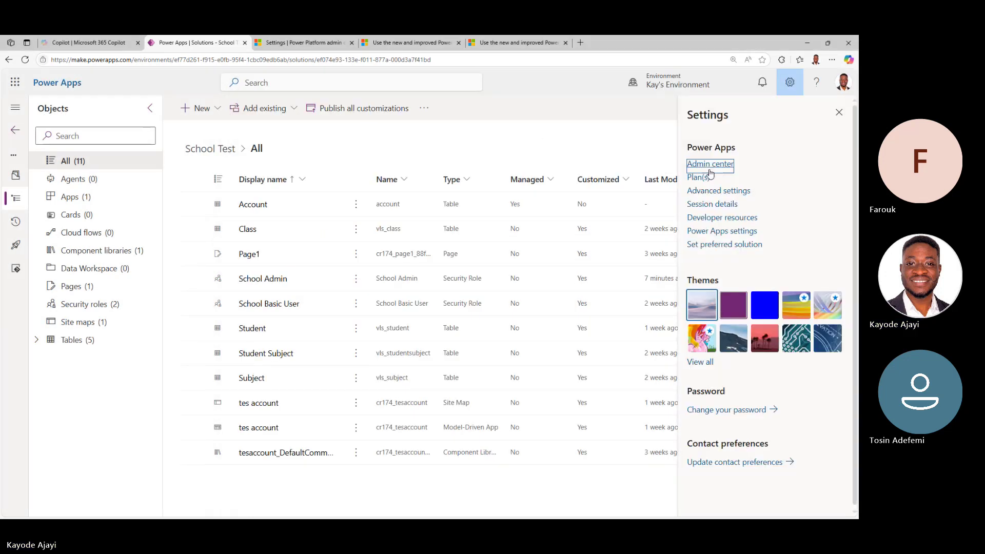
{"action": "left_click", "coordinate": [710, 161]}
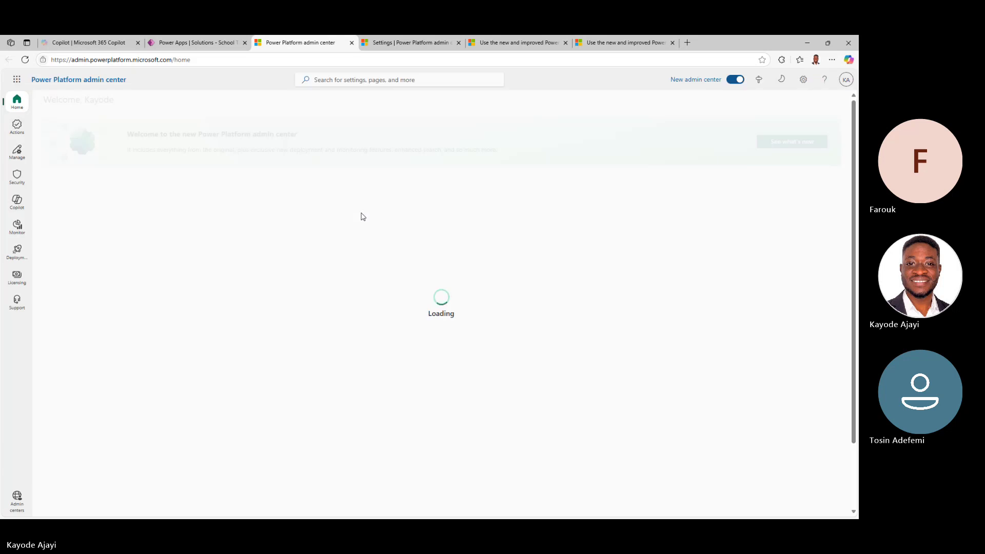
{"action": "left_click", "coordinate": [17, 151]}
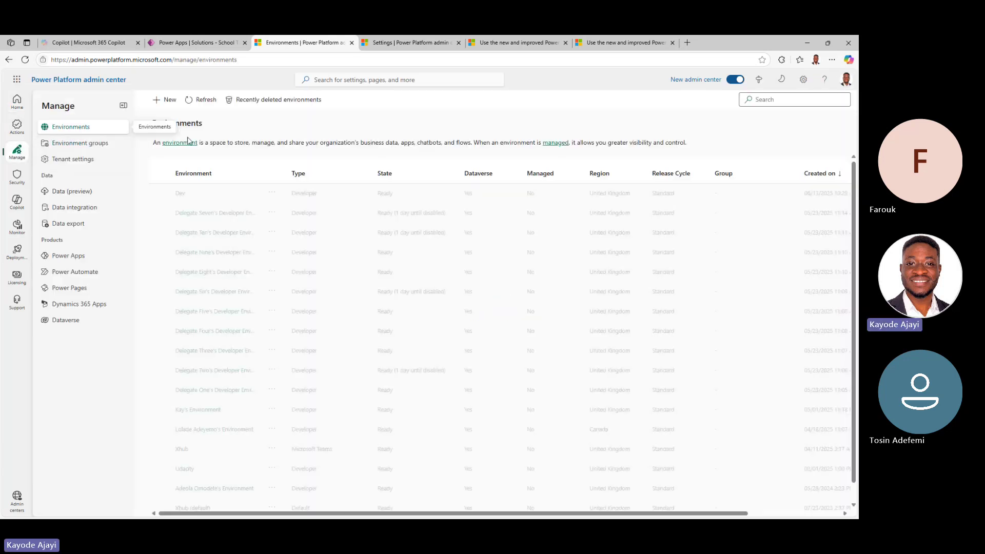
{"action": "left_click", "coordinate": [210, 410]}
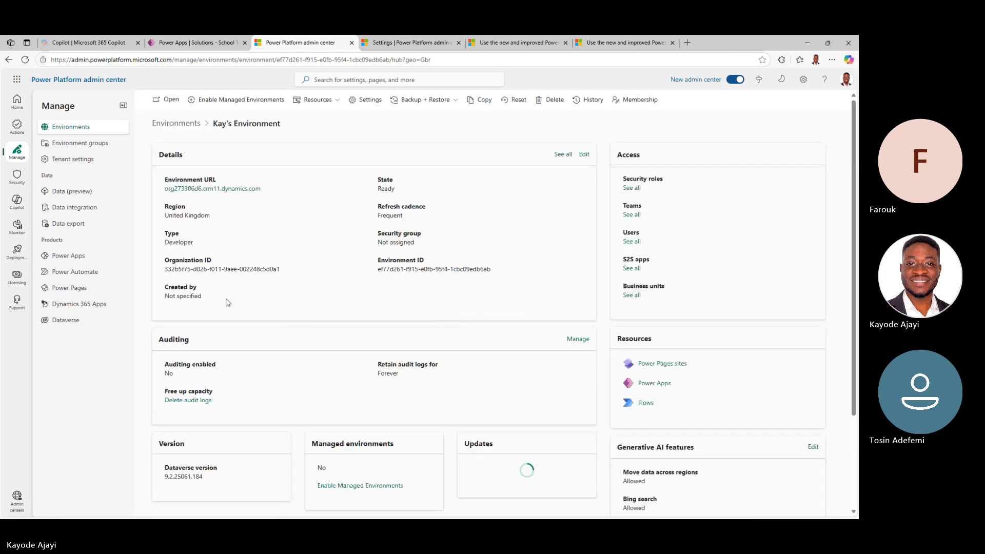
{"action": "left_click", "coordinate": [368, 100]}
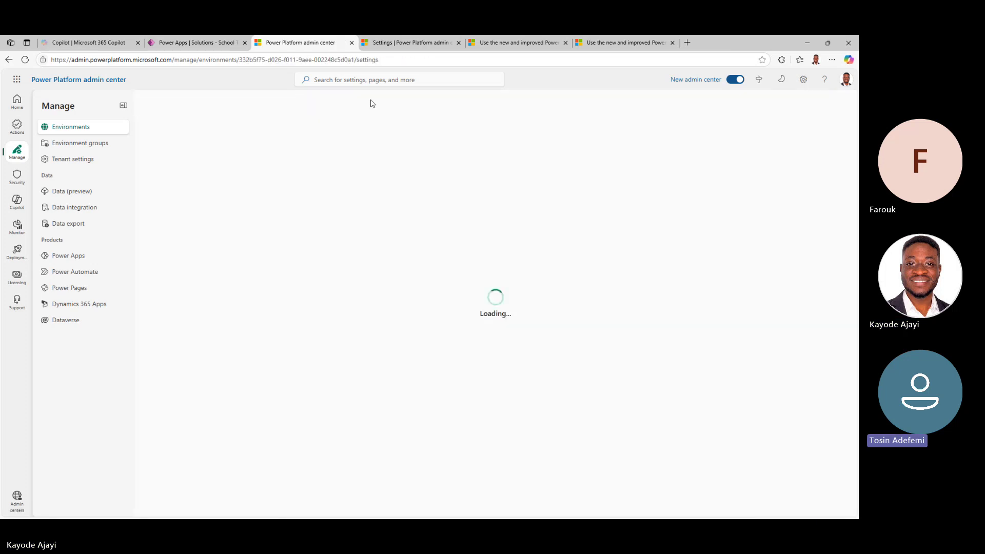
{"action": "left_click", "coordinate": [156, 226]}
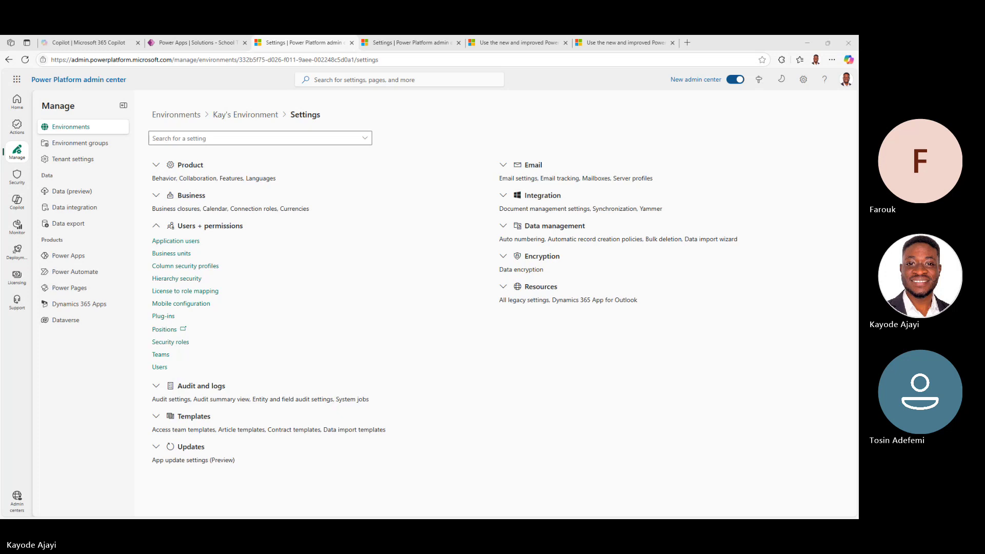
Switch to the other Power Platform admin center session and open the developer environment's full list of security roles.
{"action": "key", "text": "alt+Tab"}
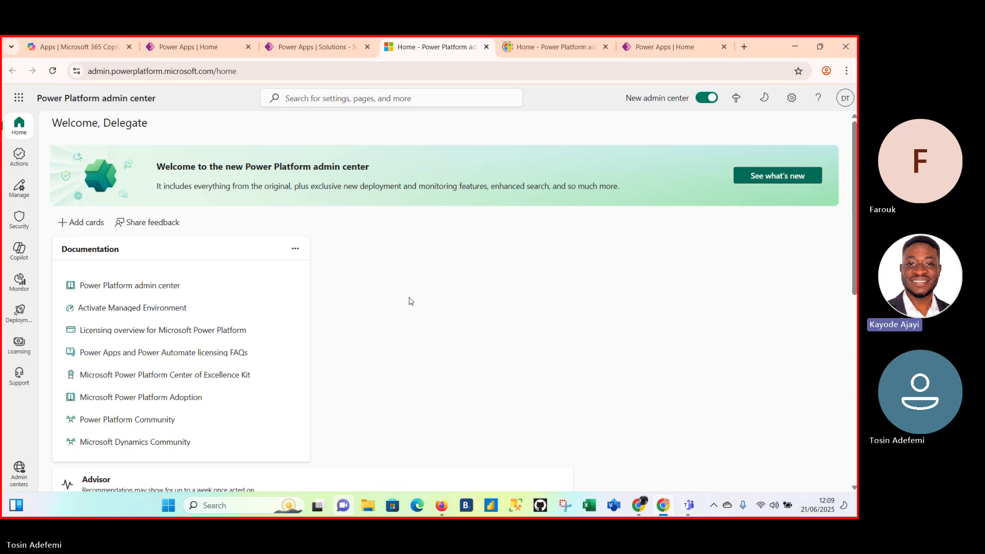
{"action": "left_click", "coordinate": [23, 185]}
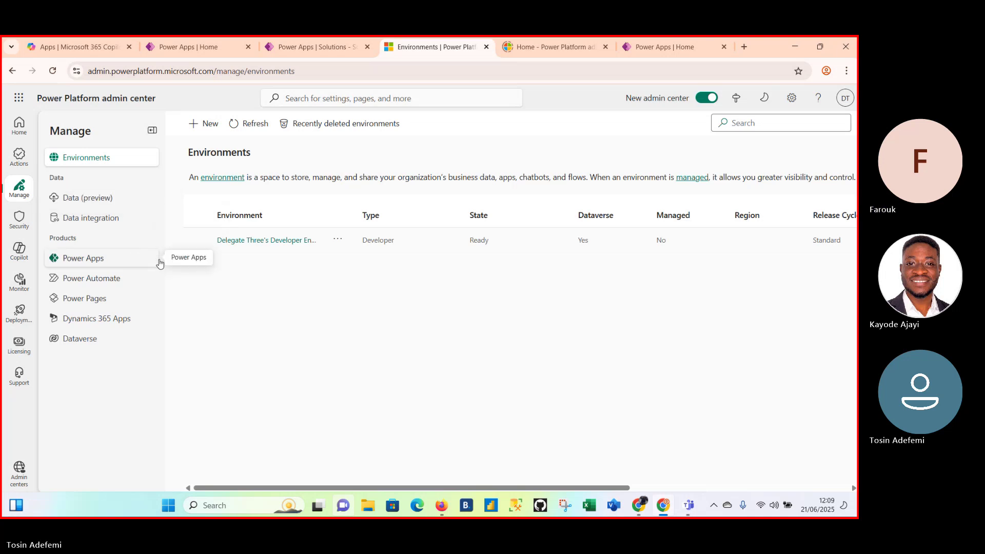
{"action": "left_click", "coordinate": [243, 241]}
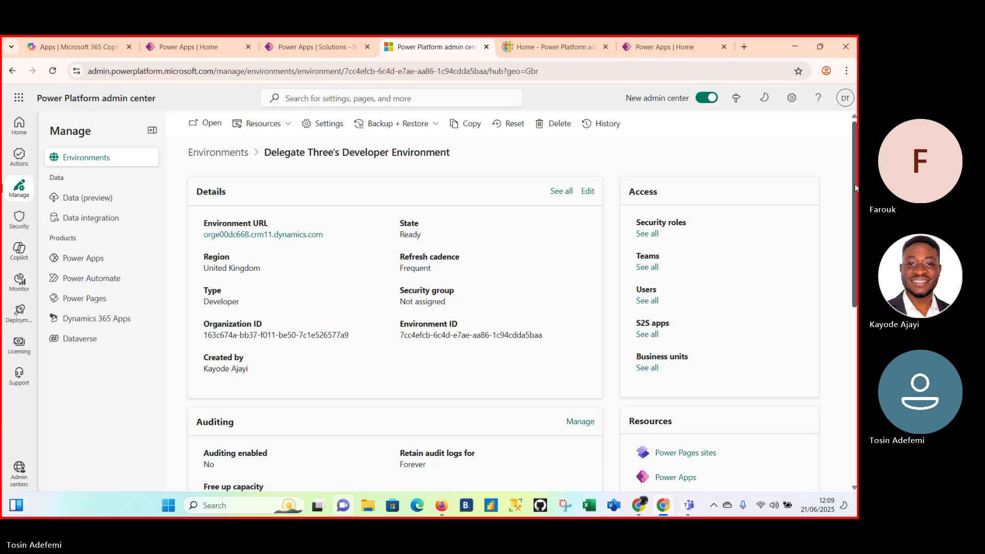
{"action": "left_click_drag", "start_coordinate": [855, 188], "coordinate": [857, 209]}
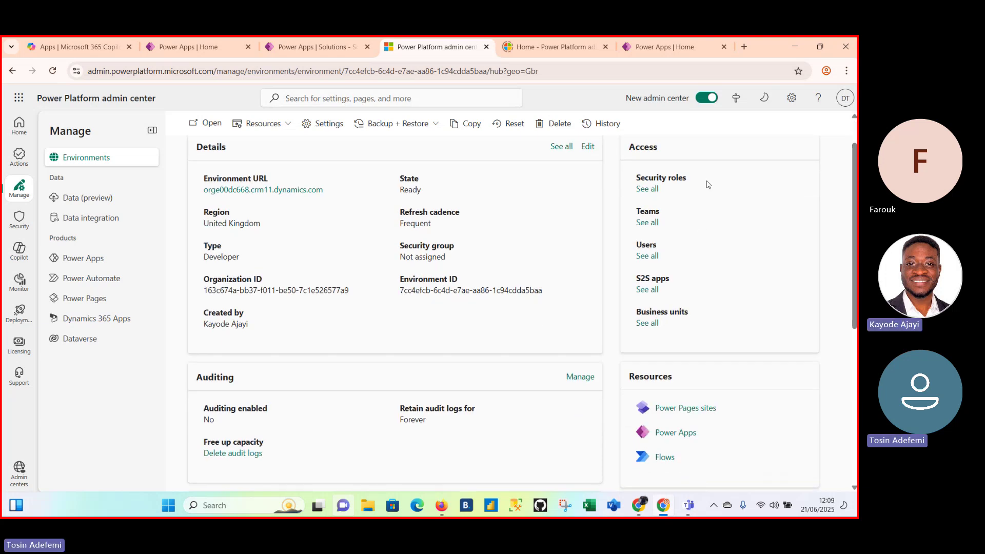
{"action": "left_click", "coordinate": [645, 190]}
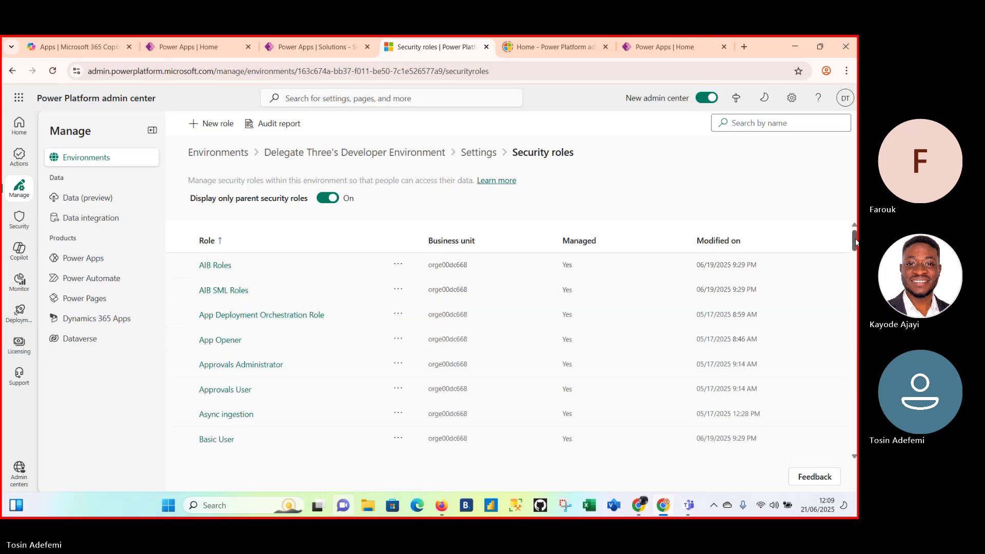
Copy the Basic User security role and name the copy School Admin.
{"action": "mouse_move", "coordinate": [855, 241]}
{"action": "left_mouse_down"}
{"action": "mouse_move", "coordinate": [852, 393]}
{"action": "mouse_move", "coordinate": [851, 262]}
{"action": "mouse_move", "coordinate": [841, 240]}
{"action": "left_mouse_up"}
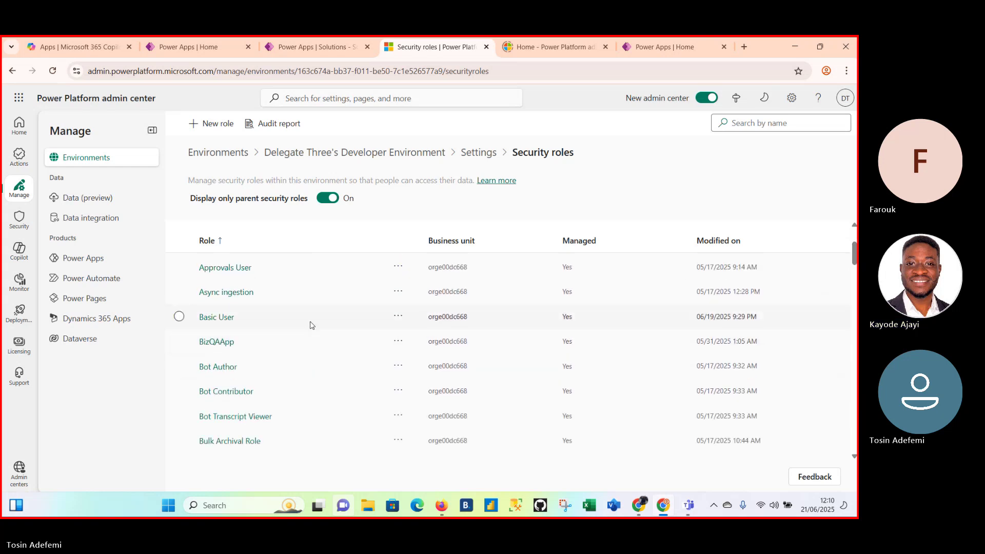
{"action": "left_click", "coordinate": [397, 317]}
{"action": "left_click", "coordinate": [415, 333]}
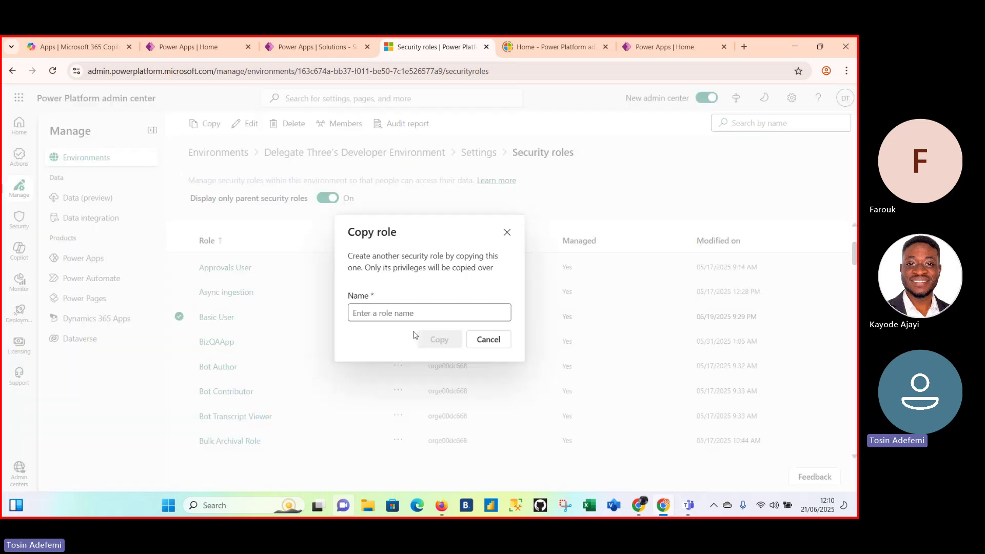
{"action": "left_click", "coordinate": [419, 313]}
{"action": "key", "text": "Caps_Lock"}
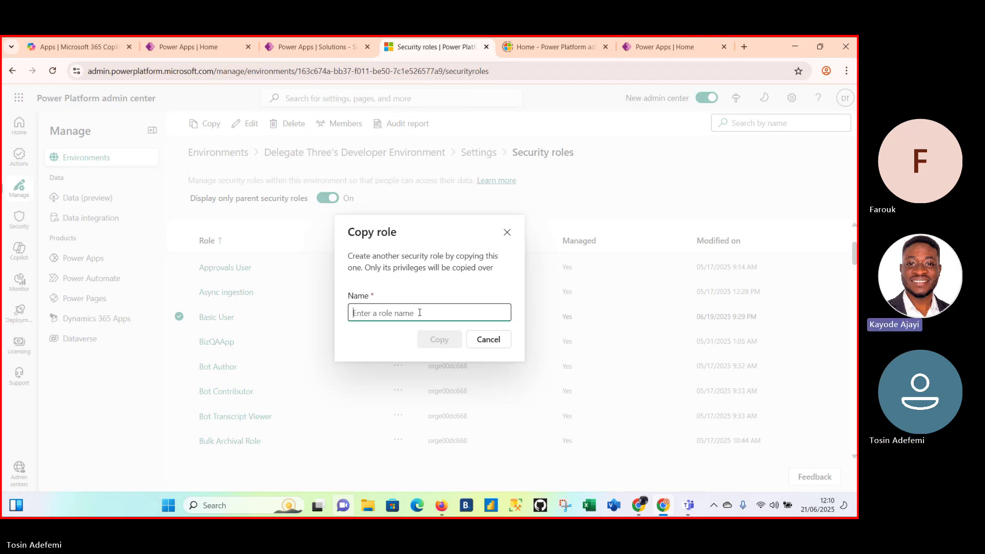
{"action": "type", "text": "S"}
{"action": "key", "text": "Caps_Lock"}
{"action": "type", "text": "chool"}
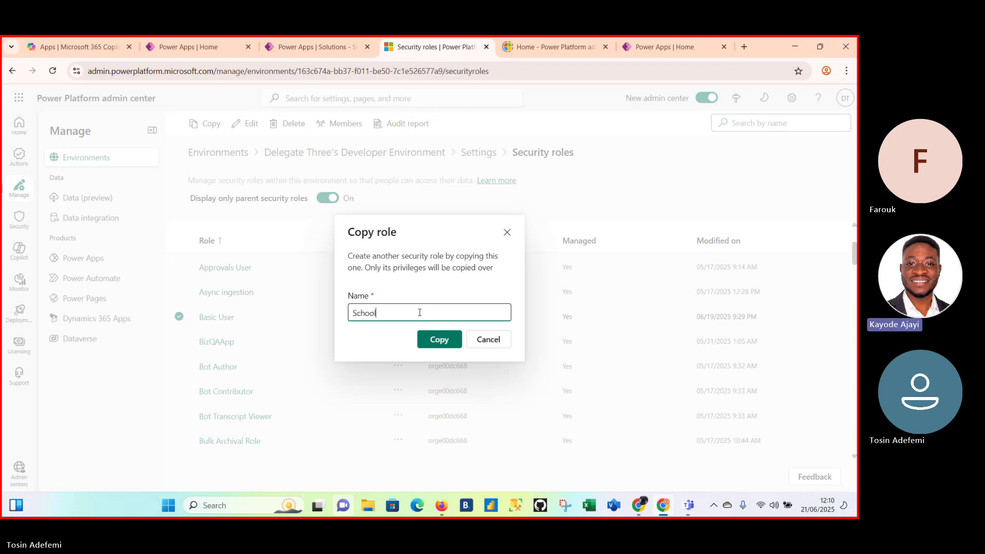
{"action": "key", "text": "Caps_Lock"}
{"action": "type", "text": "A"}
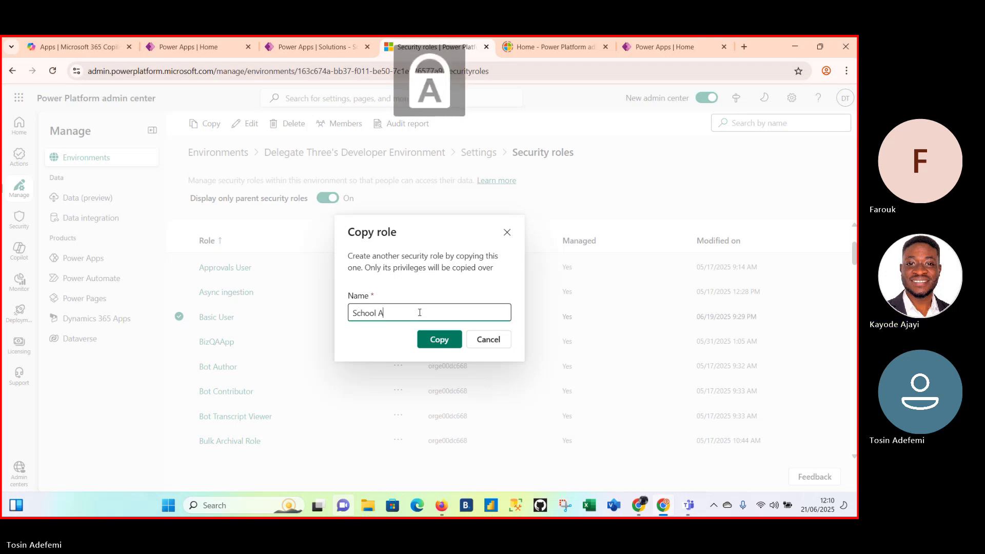
{"action": "key", "text": "Caps_Lock"}
{"action": "type", "text": "dmin"}
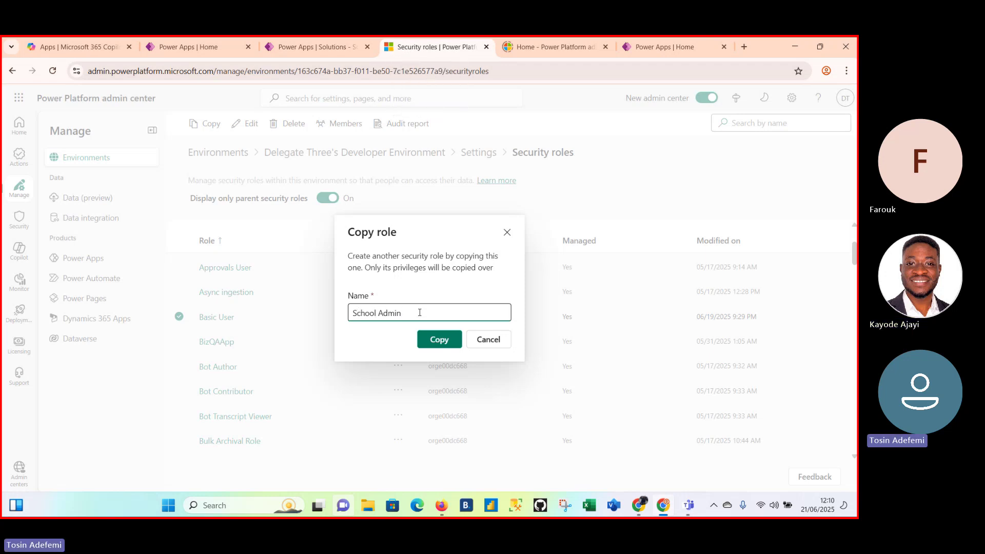
{"action": "left_click", "coordinate": [436, 339]}
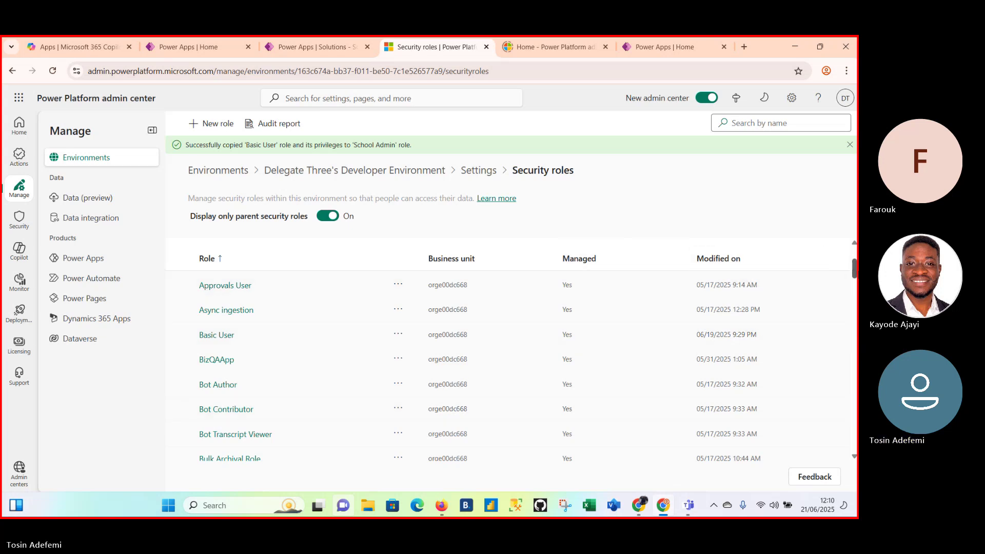
Find the School Admin role in the security roles list and open it to view its table privileges.
{"action": "left_click_drag", "start_coordinate": [855, 275], "coordinate": [852, 447]}
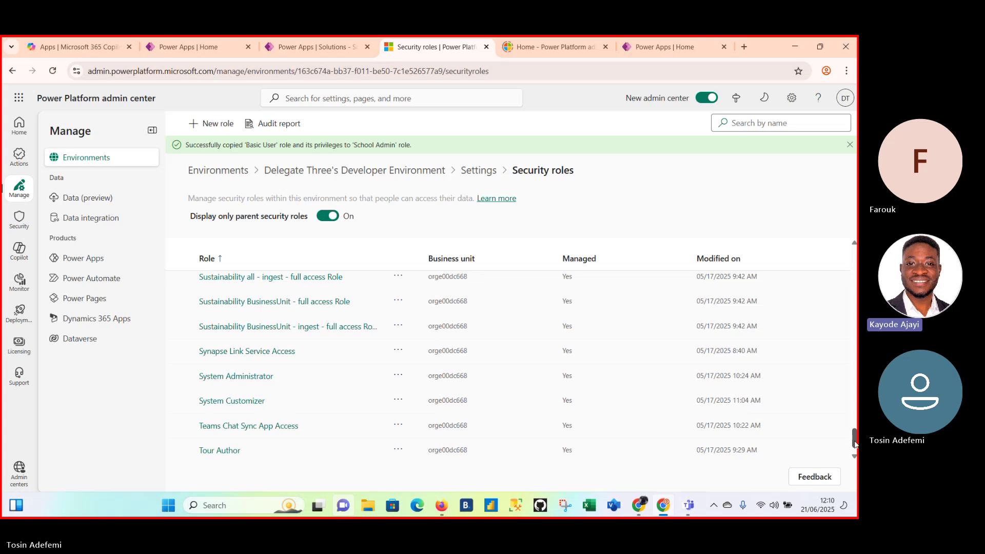
{"action": "left_click_drag", "start_coordinate": [855, 444], "coordinate": [855, 409]}
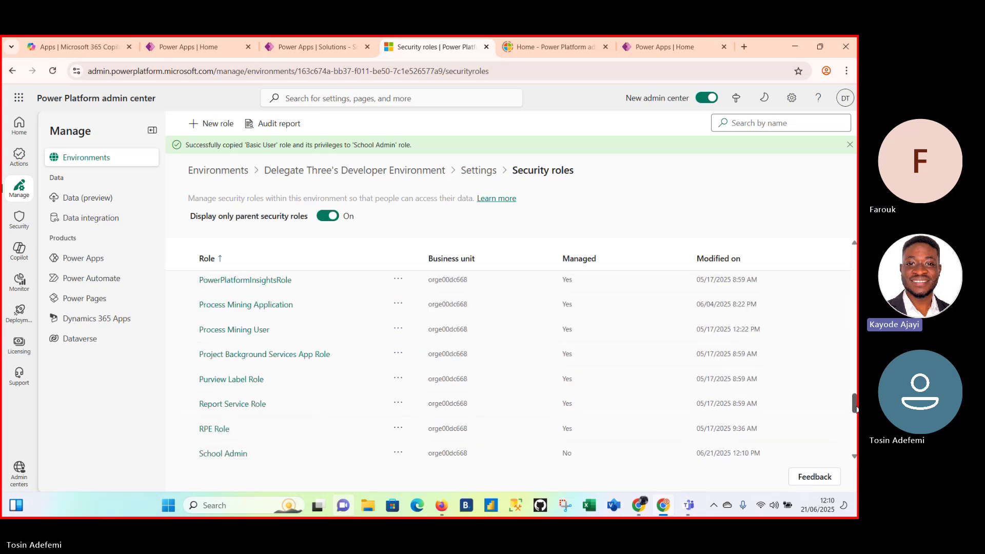
{"action": "left_click", "coordinate": [228, 449]}
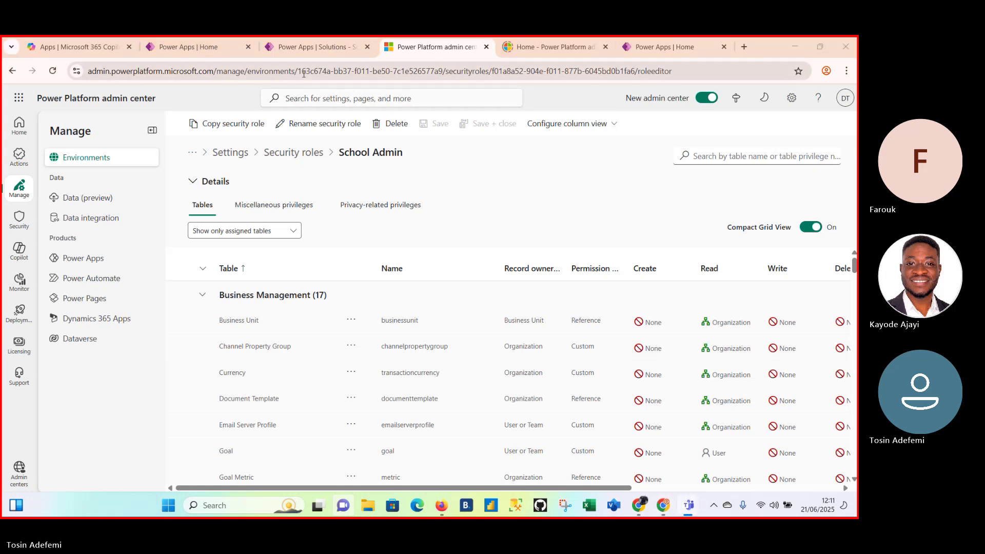
Switch to Power Apps and open the School Test solution from the Solutions list.
{"action": "left_click", "coordinate": [309, 49]}
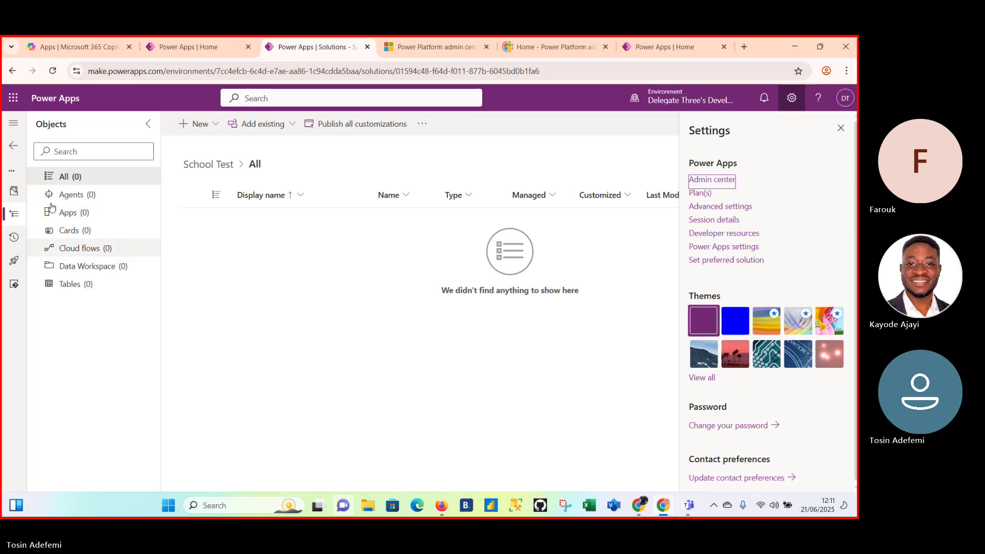
{"action": "left_click", "coordinate": [224, 46]}
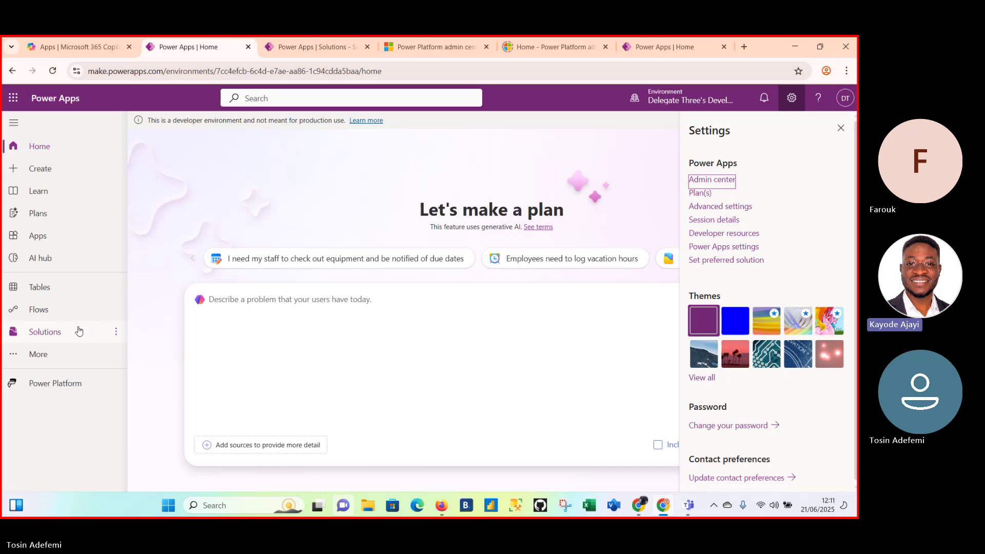
{"action": "left_click", "coordinate": [78, 331]}
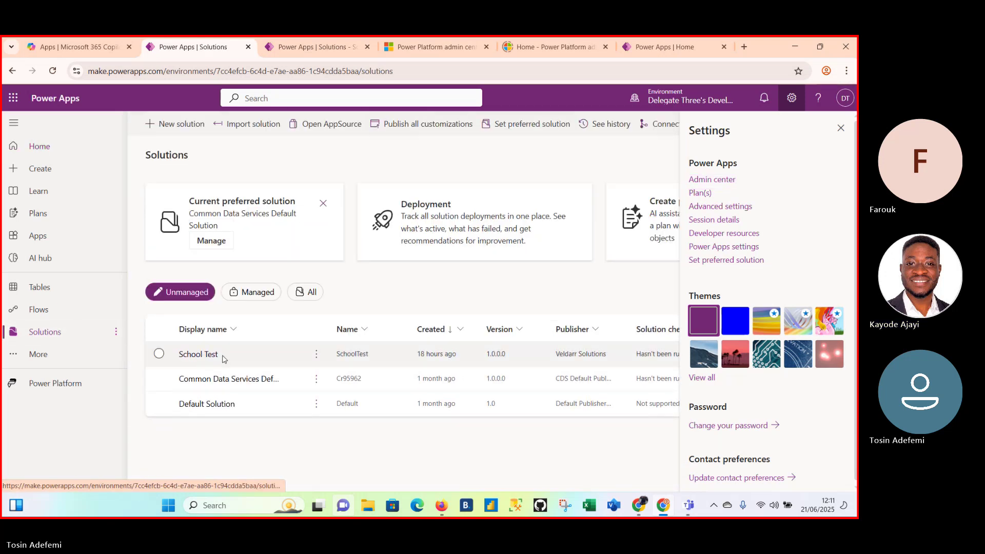
{"action": "left_click", "coordinate": [196, 354]}
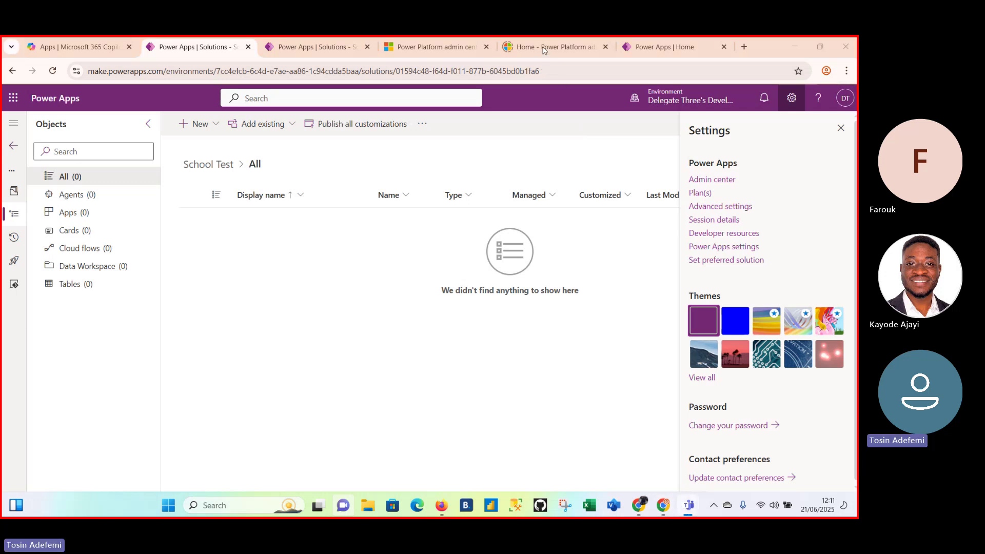
Find the existing School Admin security role by searching "schoo" and add it to the School Test solution.
{"action": "left_click", "coordinate": [292, 125]}
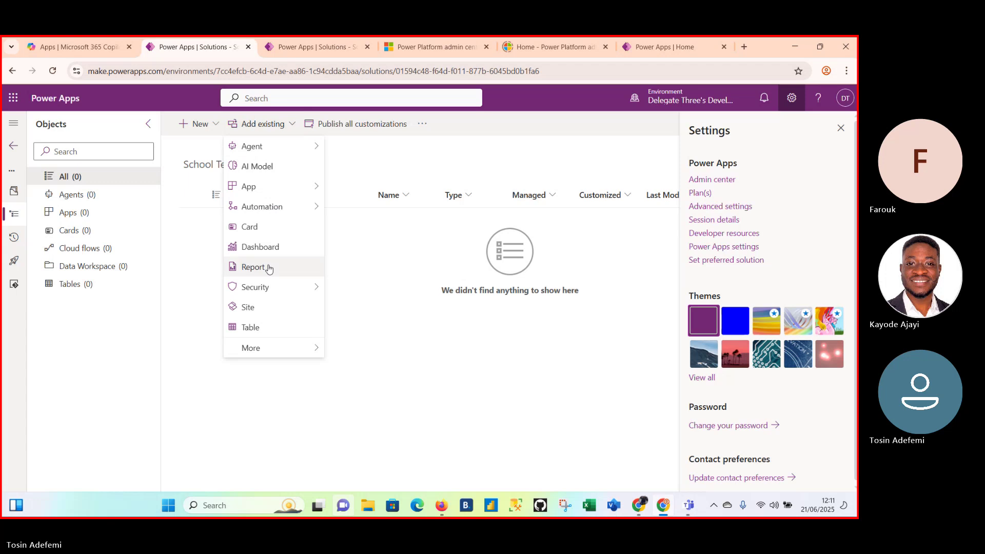
{"action": "mouse_move", "coordinate": [299, 287]}
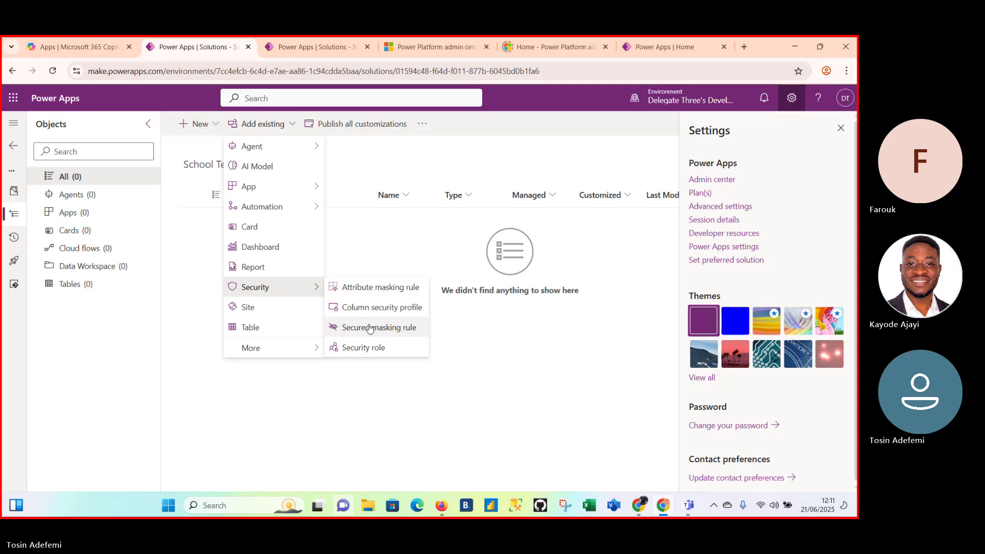
{"action": "left_click", "coordinate": [388, 346]}
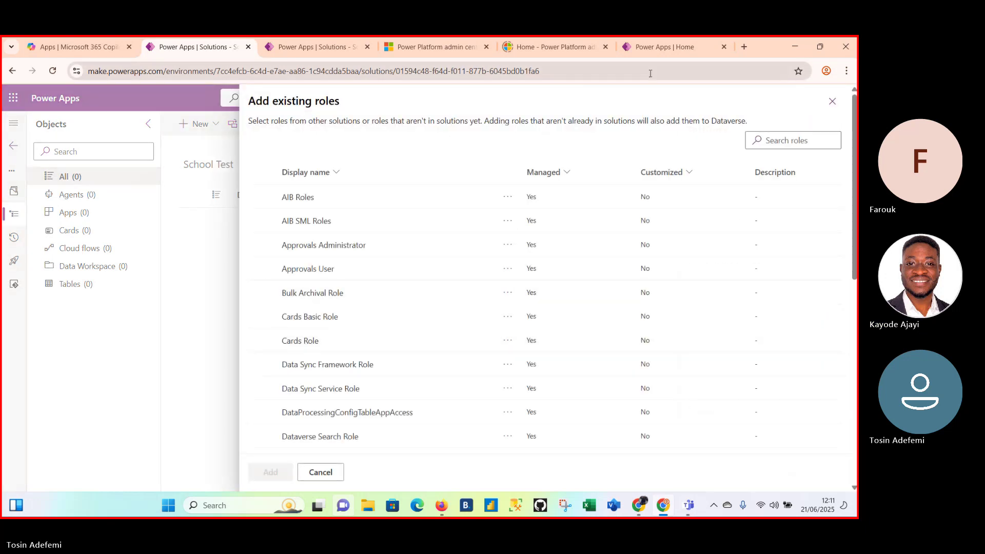
{"action": "left_click", "coordinate": [767, 139]}
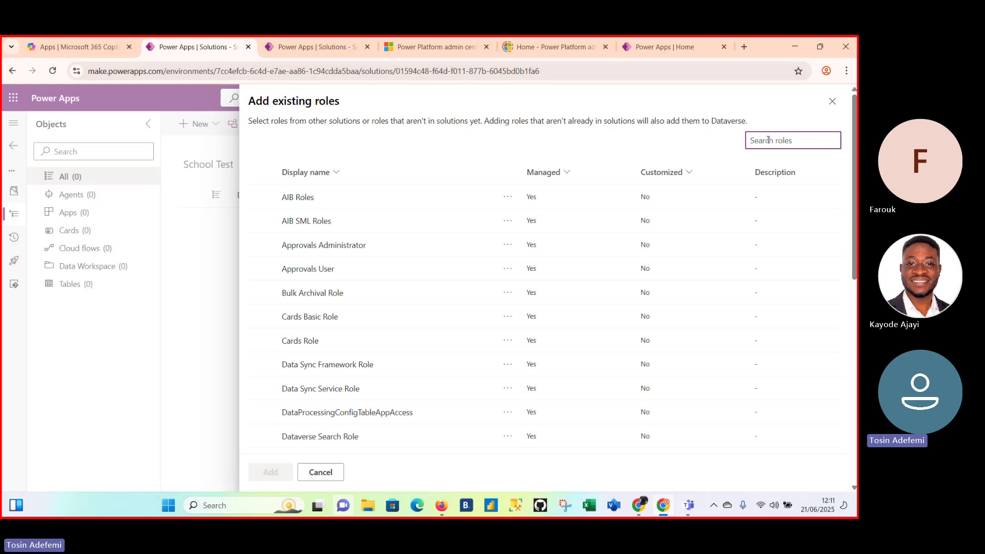
{"action": "type", "text": "schoo"}
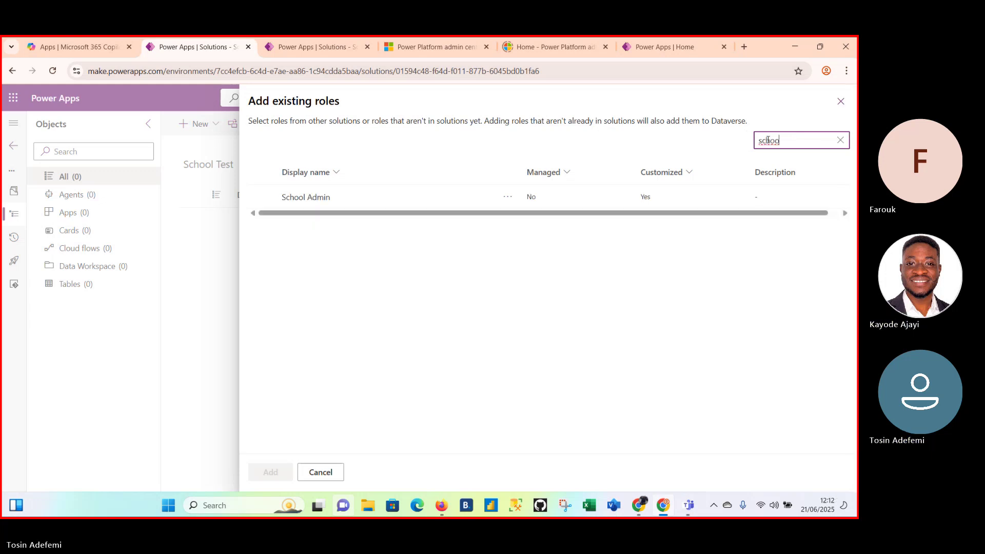
{"action": "left_click", "coordinate": [514, 200]}
{"action": "left_click", "coordinate": [515, 202]}
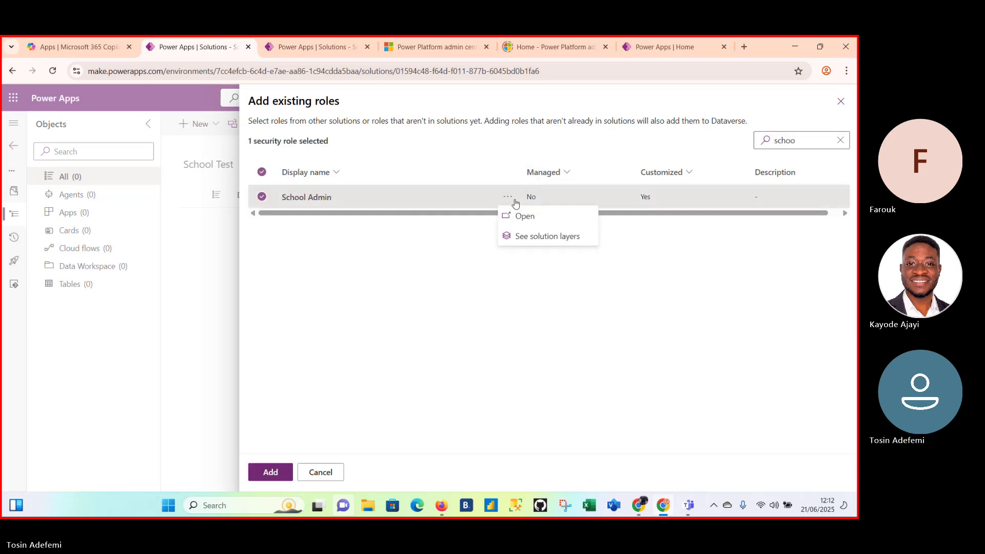
{"action": "left_click", "coordinate": [514, 200]}
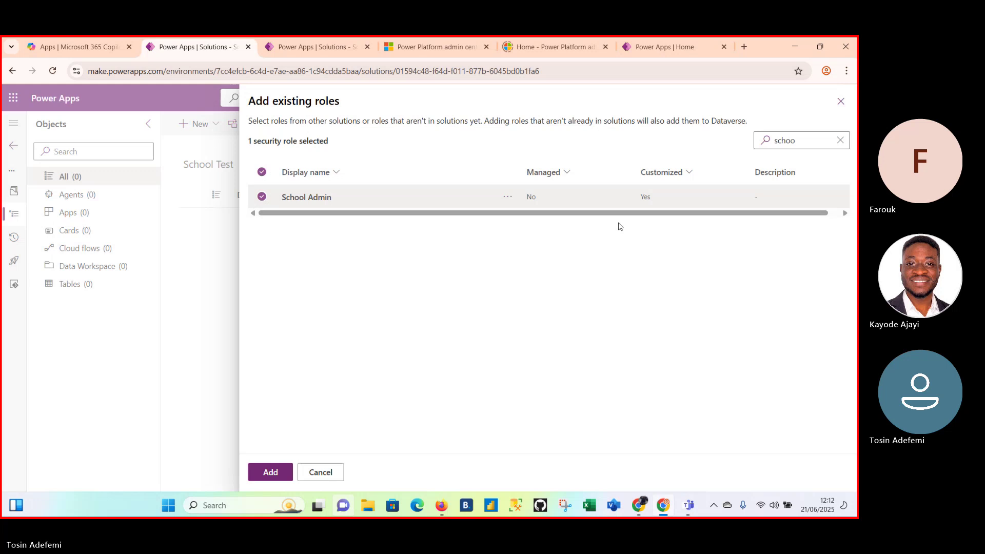
{"action": "left_click", "coordinate": [281, 469]}
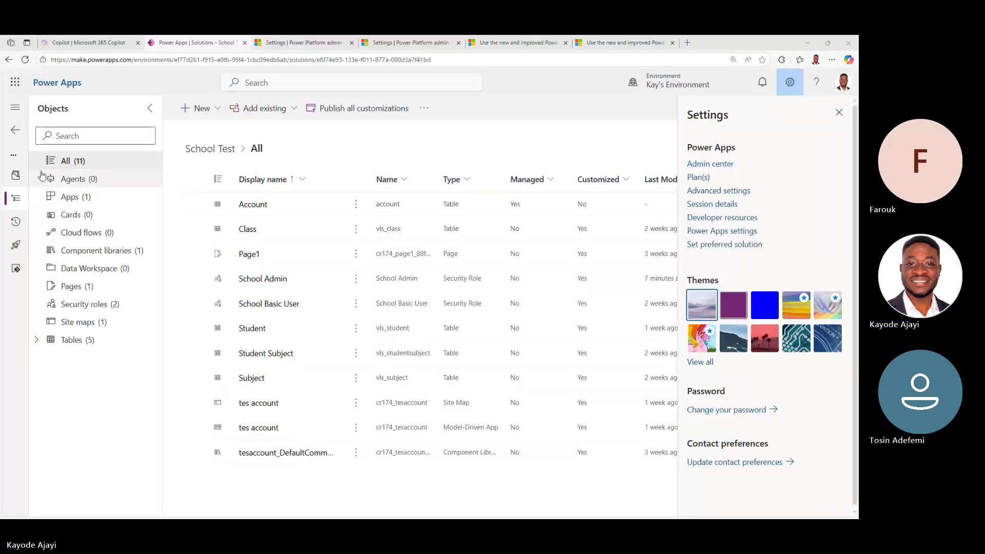
Close the settings pane and open the sharing options for the tes account model-driven app in School Test.
{"action": "left_click", "coordinate": [77, 197]}
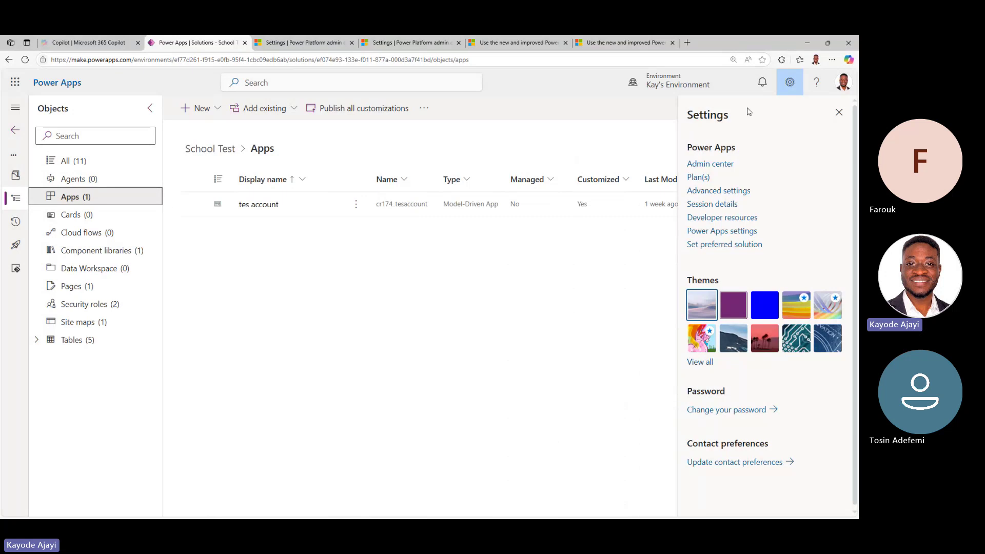
{"action": "left_click", "coordinate": [838, 113]}
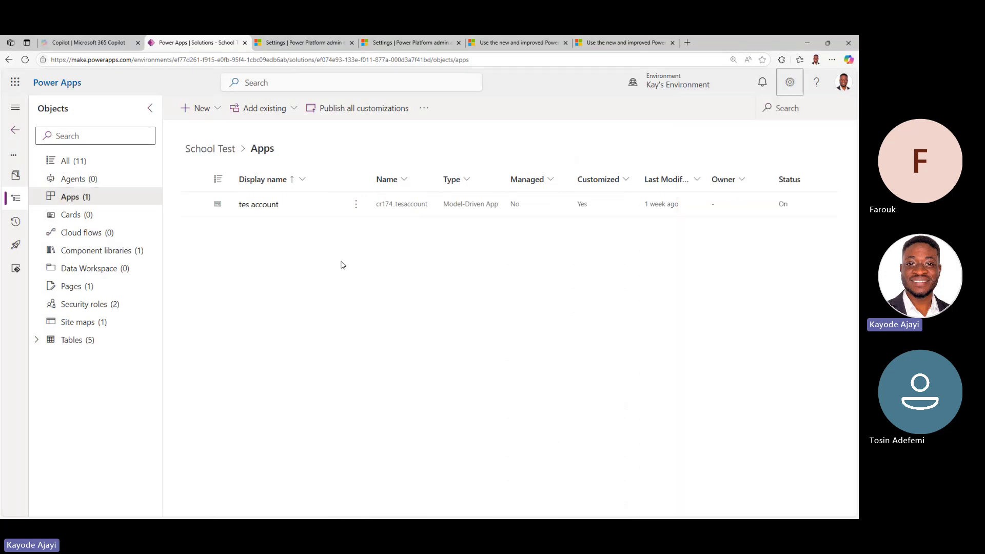
{"action": "left_click", "coordinate": [356, 206]}
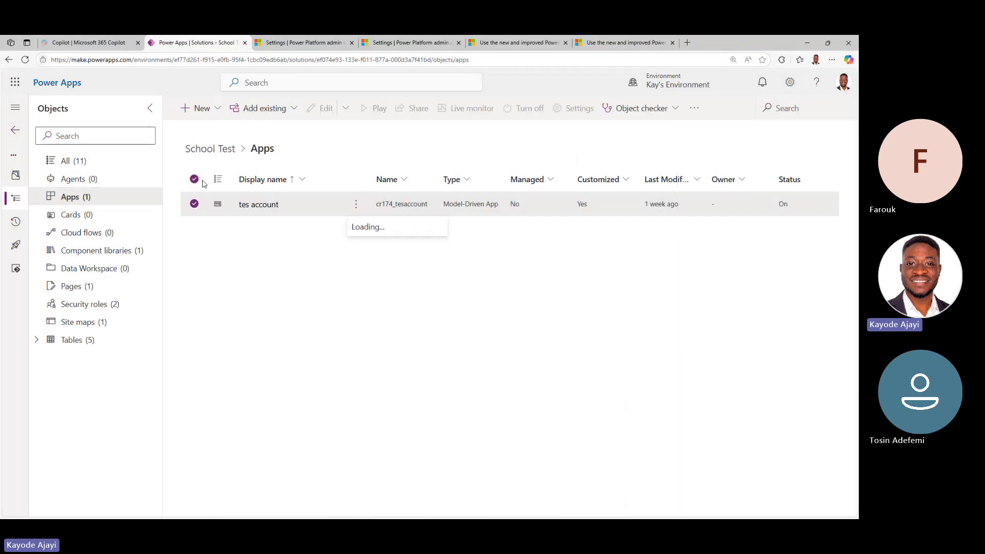
{"action": "left_click", "coordinate": [460, 196]}
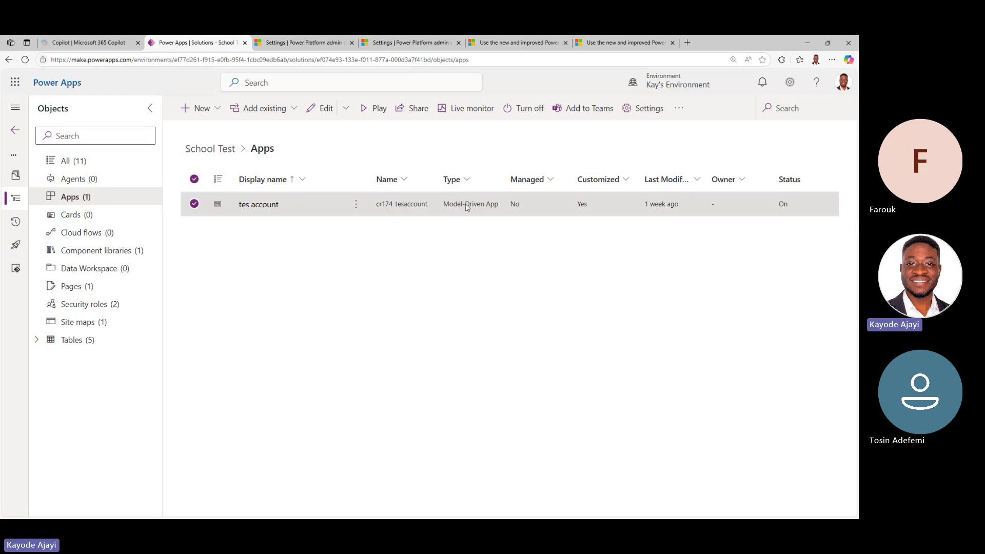
{"action": "left_click", "coordinate": [356, 205]}
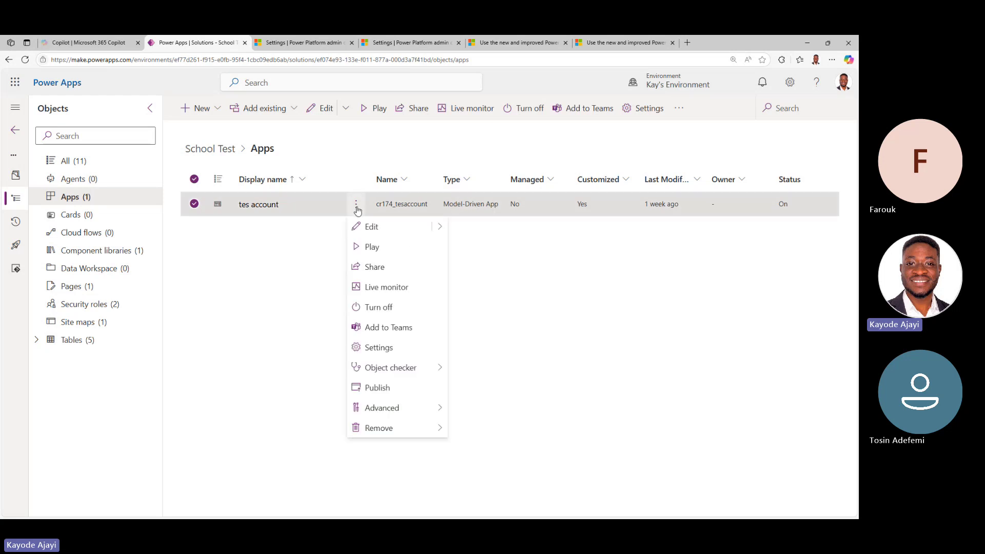
{"action": "left_click", "coordinate": [380, 268]}
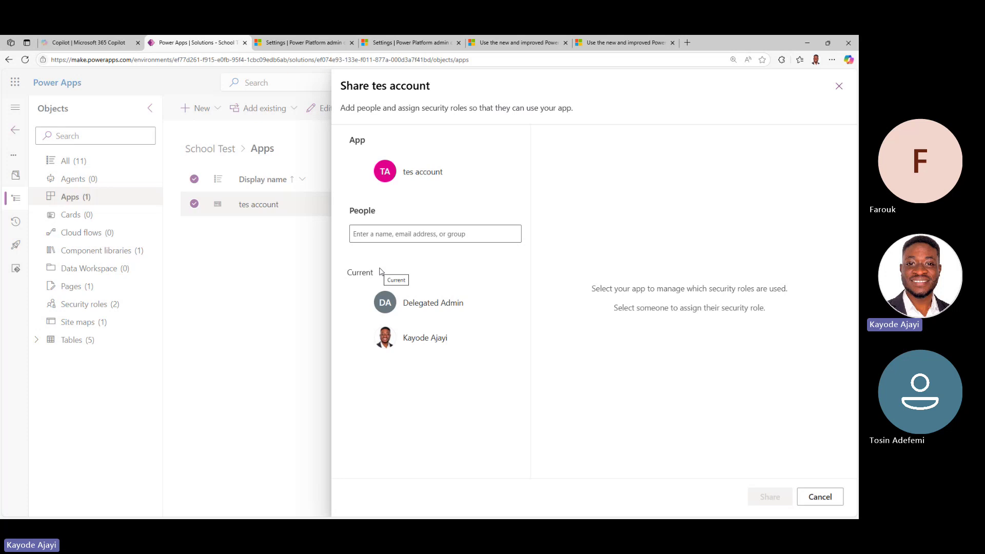
Find the intended user by name and add them as a new person to share the tes account app with.
{"action": "left_click", "coordinate": [395, 233]}
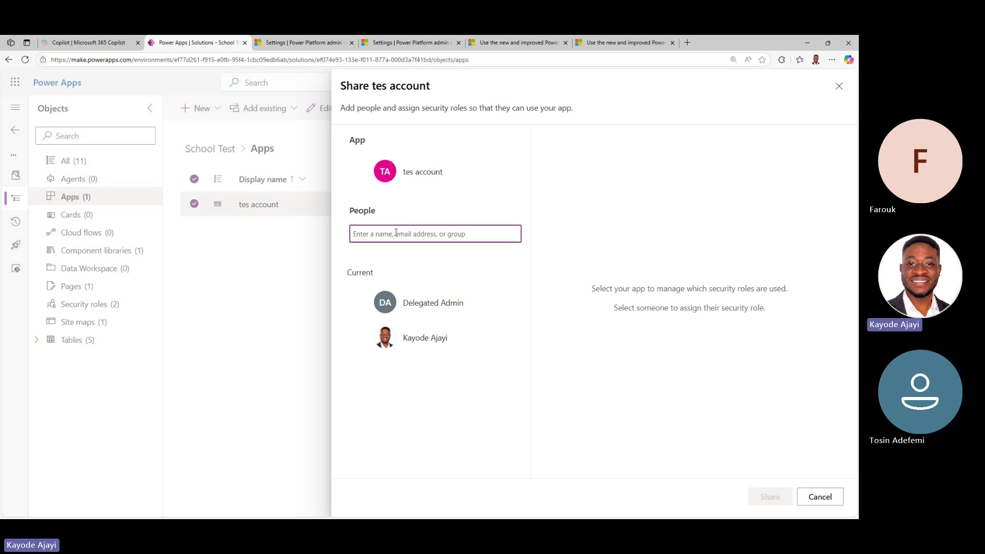
{"action": "type", "text": "adeol"}
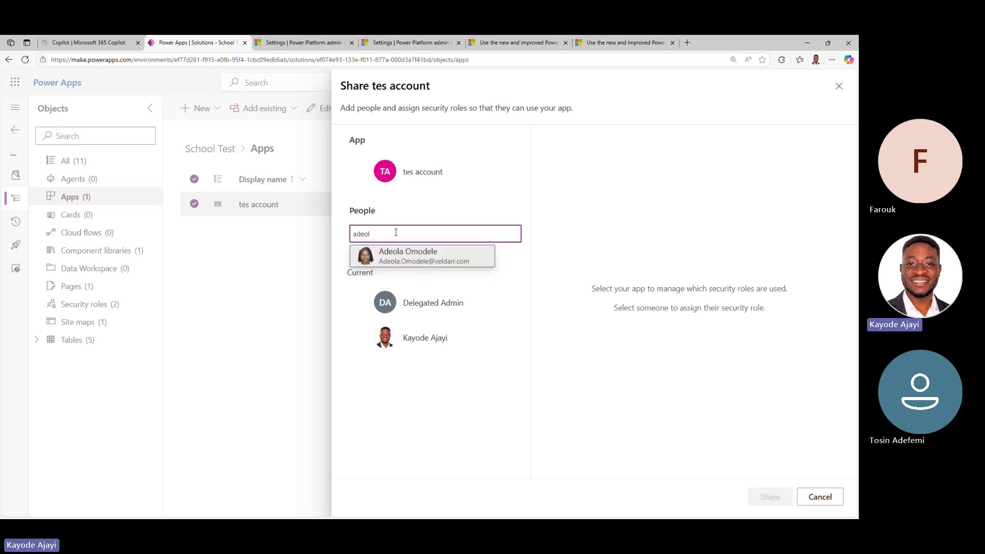
{"action": "left_click", "coordinate": [425, 256]}
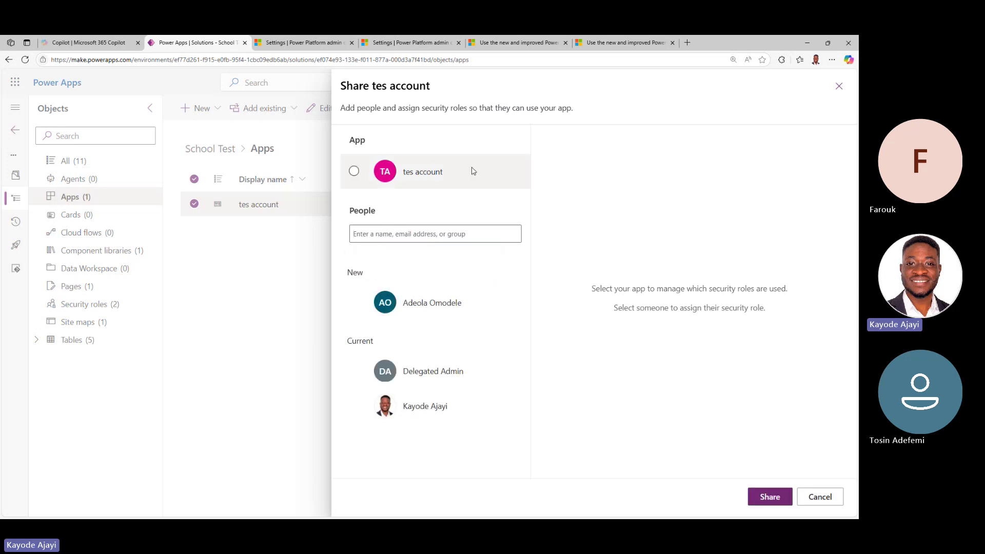
Enable the School Basic User 2 and School Admin custom security roles for the tes account app.
{"action": "left_click", "coordinate": [425, 172]}
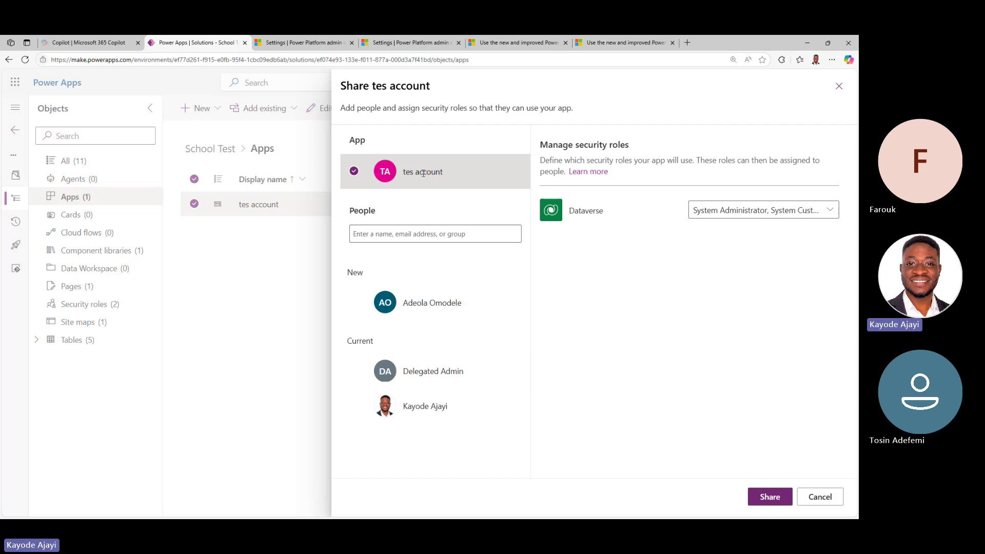
{"action": "left_click", "coordinate": [831, 211]}
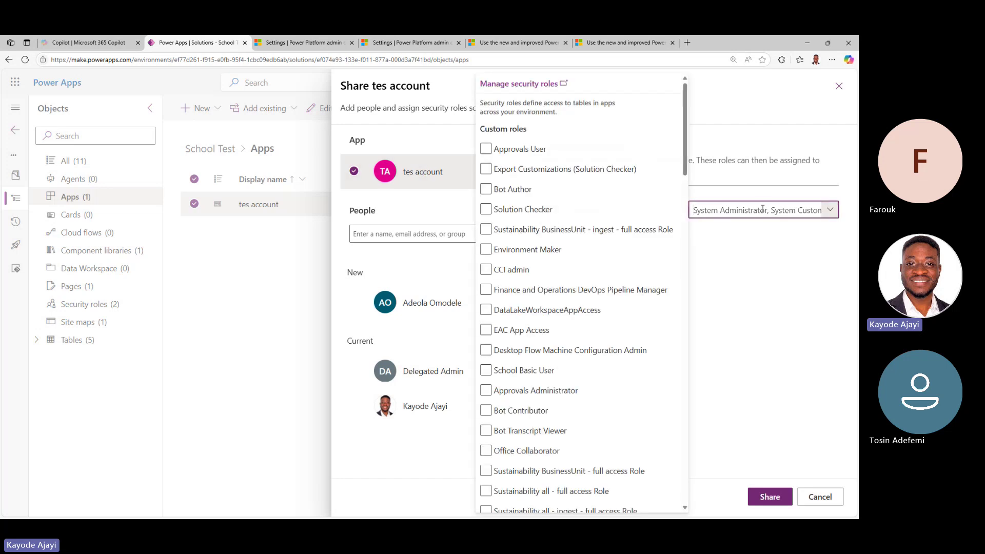
{"action": "scroll", "coordinate": [667, 270], "scroll_direction": "down", "scroll_amount": 5}
{"action": "scroll", "coordinate": [682, 274], "scroll_direction": "down", "scroll_amount": 15}
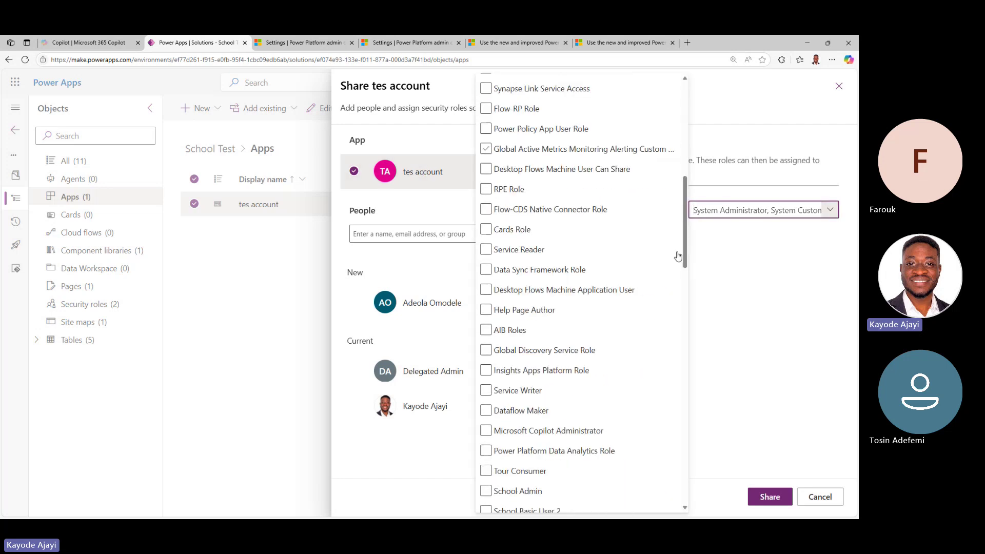
{"action": "scroll", "coordinate": [675, 283], "scroll_direction": "down", "scroll_amount": 10}
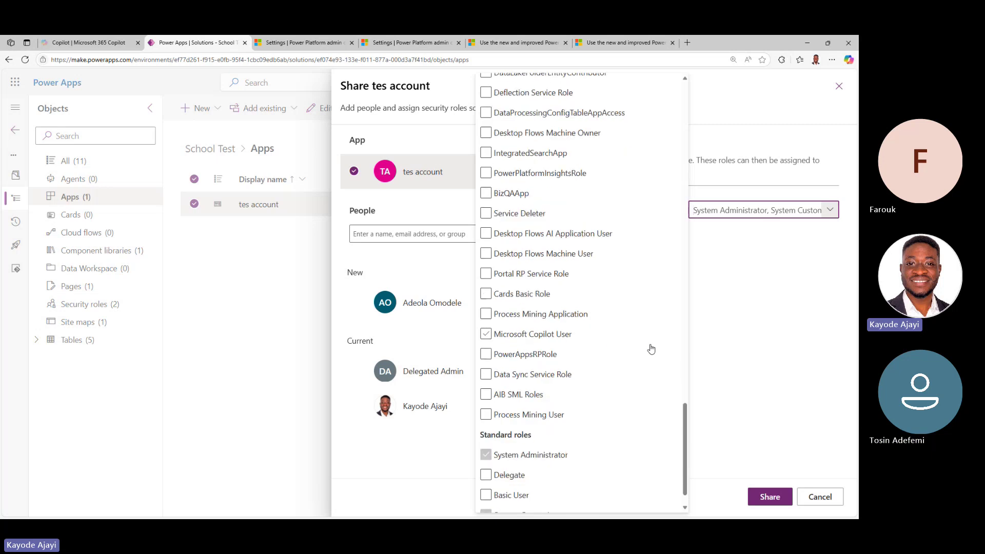
{"action": "scroll", "coordinate": [561, 406], "scroll_direction": "up", "scroll_amount": 9}
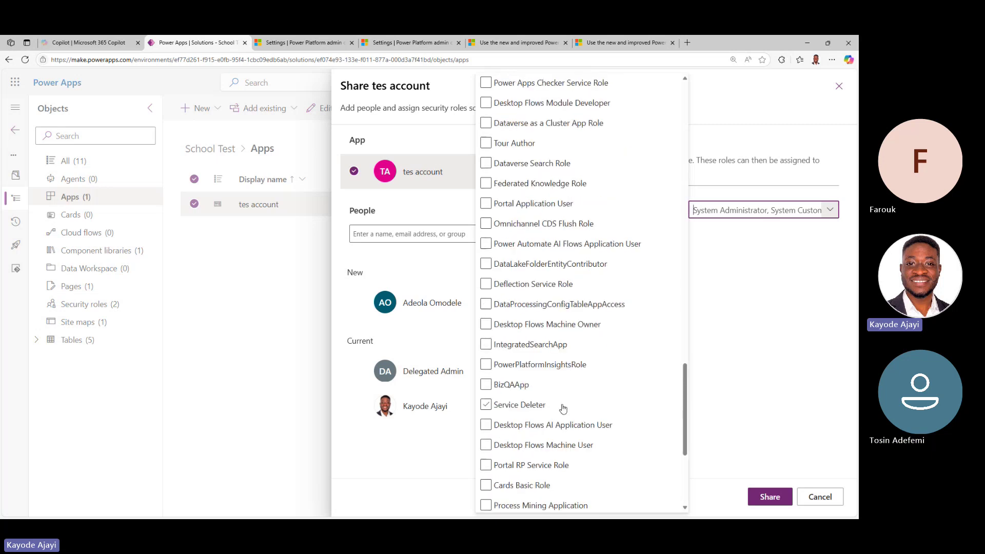
{"action": "scroll", "coordinate": [560, 214], "scroll_direction": "up", "scroll_amount": 8}
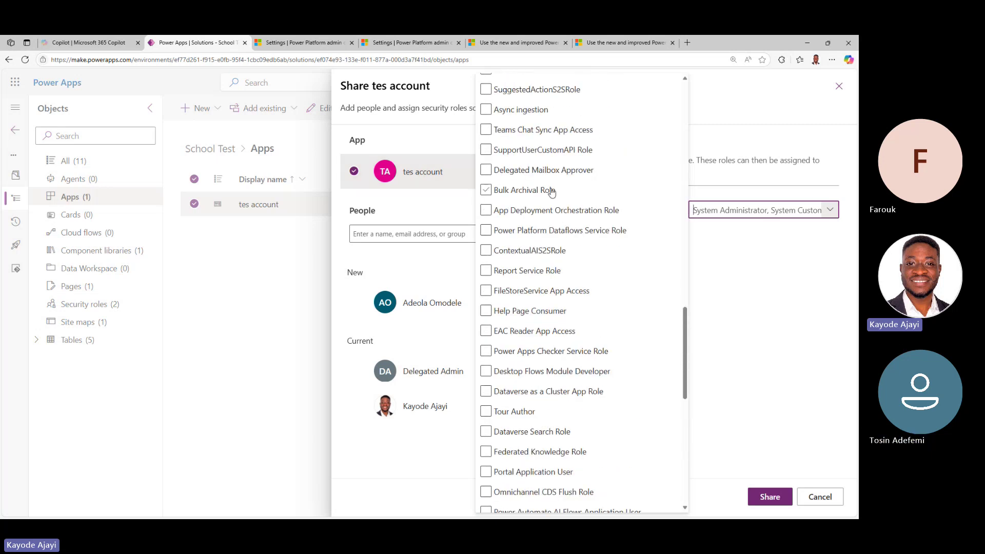
{"action": "scroll", "coordinate": [554, 192], "scroll_direction": "up", "scroll_amount": 12}
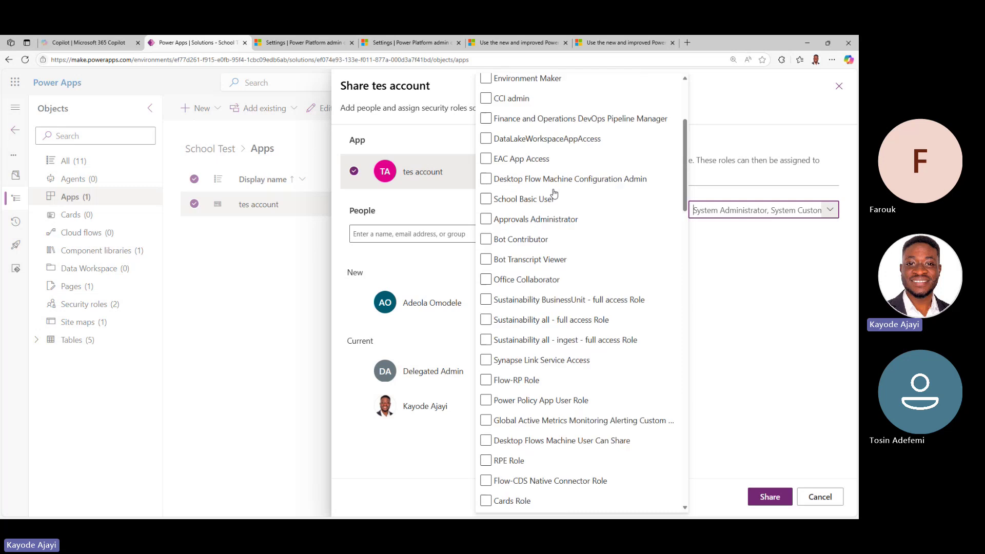
{"action": "scroll", "coordinate": [554, 193], "scroll_direction": "down", "scroll_amount": 8}
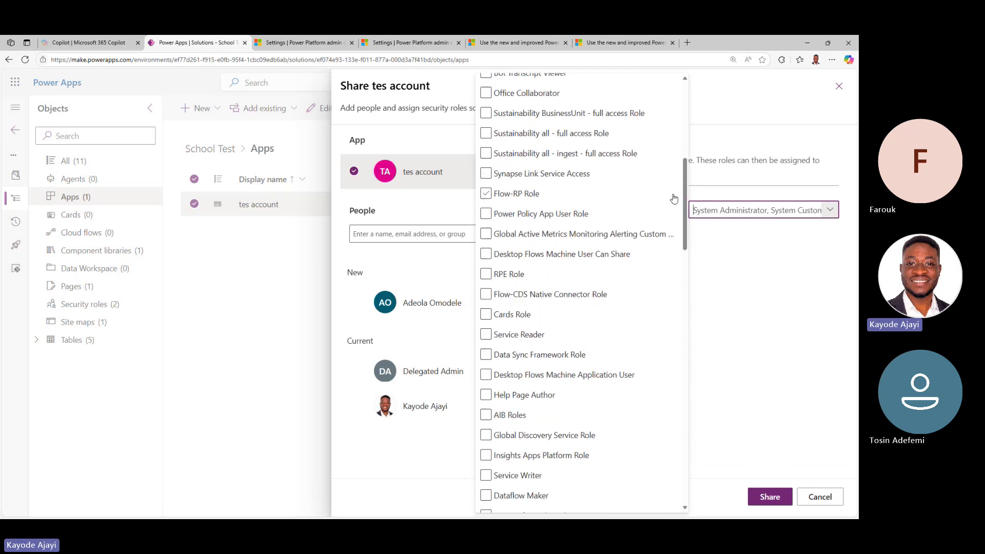
{"action": "left_click_drag", "start_coordinate": [684, 214], "coordinate": [670, 501]}
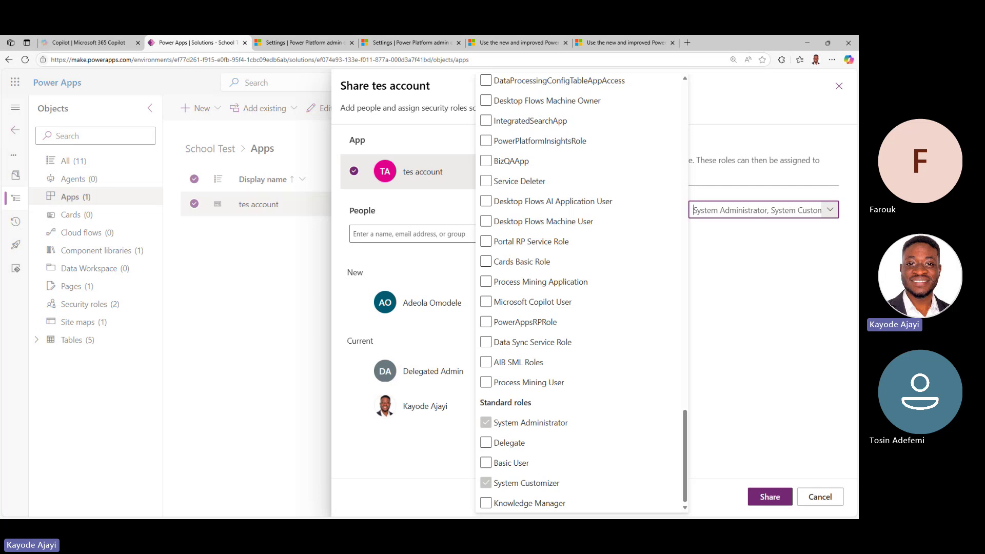
{"action": "scroll", "coordinate": [492, 164], "scroll_direction": "up", "scroll_amount": 8}
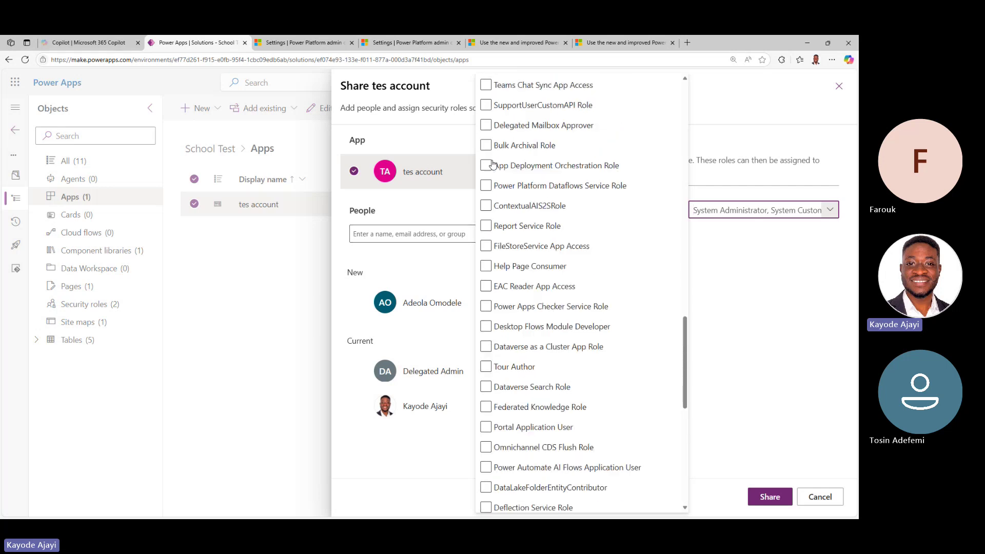
{"action": "scroll", "coordinate": [493, 164], "scroll_direction": "up", "scroll_amount": 5}
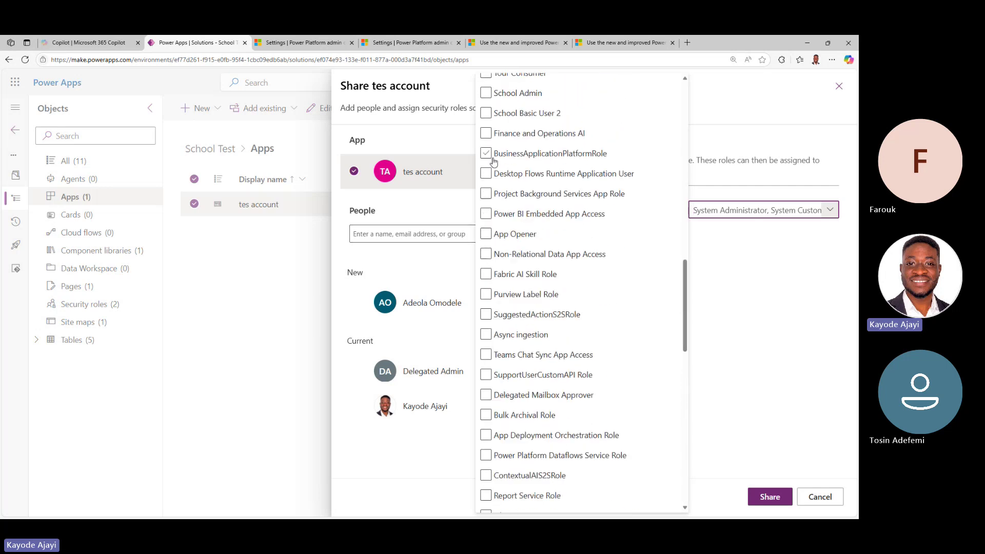
{"action": "scroll", "coordinate": [493, 161], "scroll_direction": "up", "scroll_amount": 1}
{"action": "left_click", "coordinate": [486, 157]}
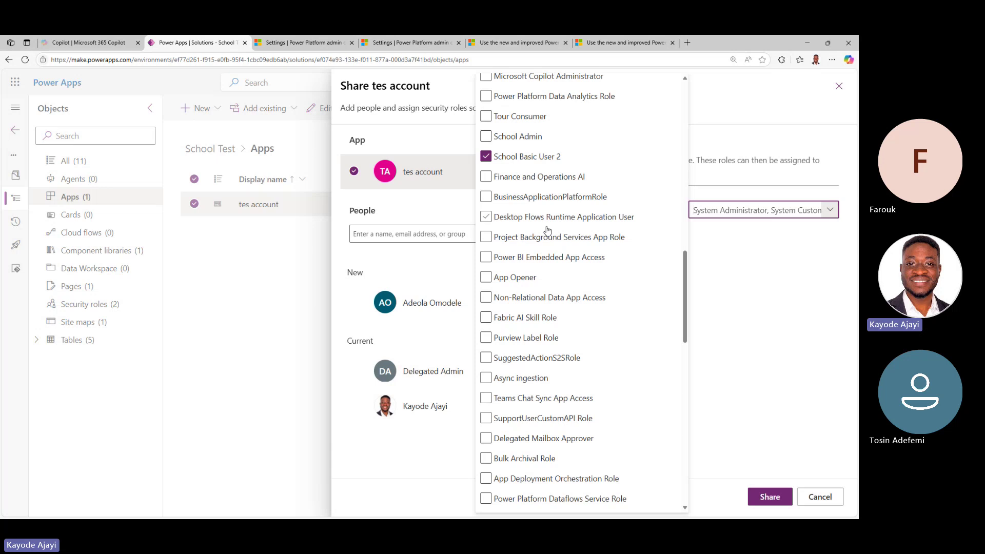
{"action": "left_click", "coordinate": [487, 137]}
{"action": "left_click", "coordinate": [746, 288]}
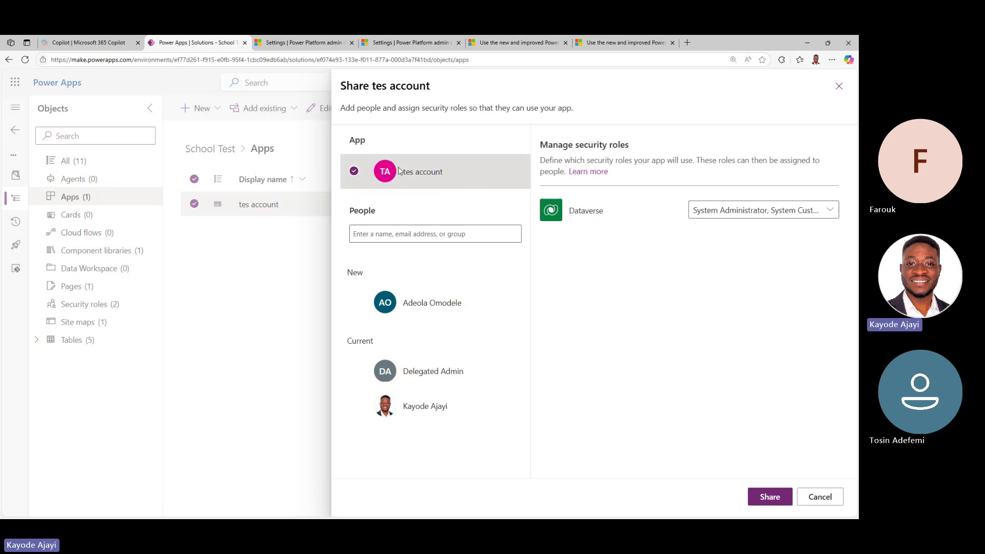
Select the newly added person and search the people and groups for "every" and "all".
{"action": "left_click", "coordinate": [410, 314]}
{"action": "left_click", "coordinate": [433, 234]}
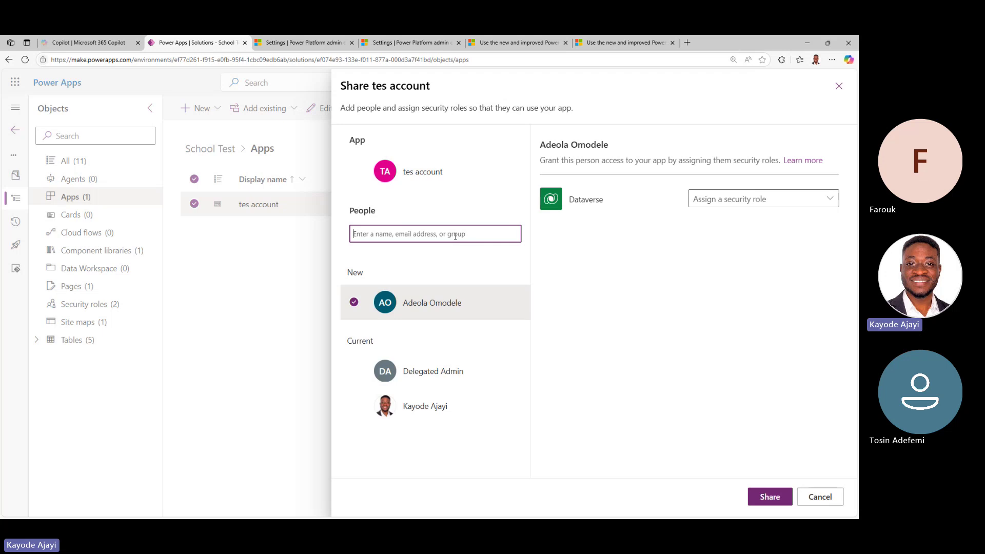
{"action": "type", "text": "every"}
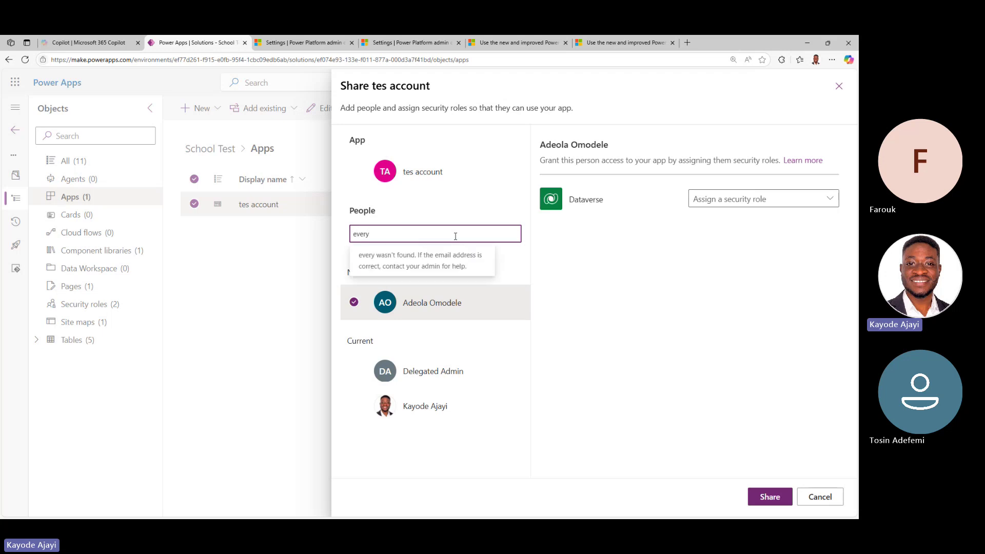
{"action": "key", "text": "BackSpace"}
{"action": "key", "text": "BackSpace"}
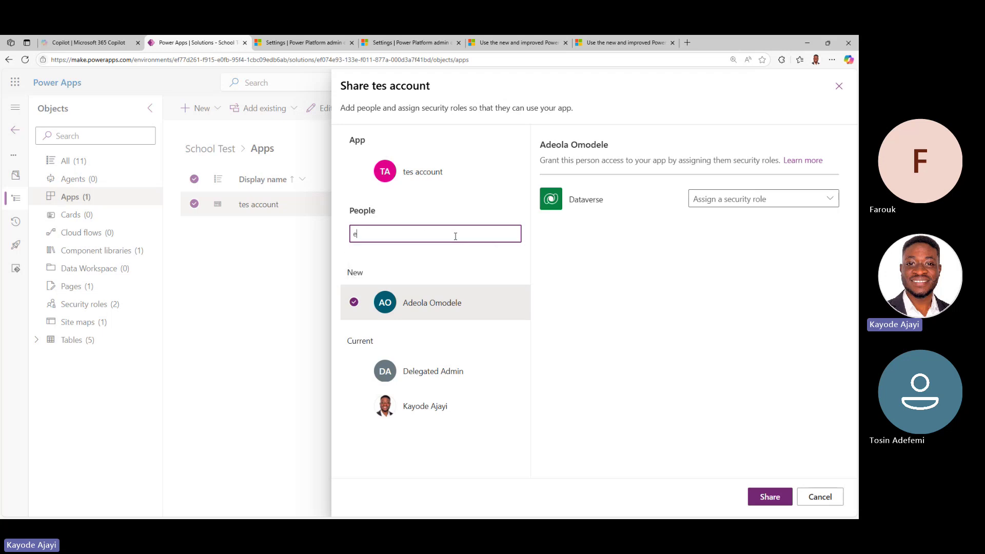
{"action": "key", "text": "BackSpace"}
{"action": "type", "text": "a"}
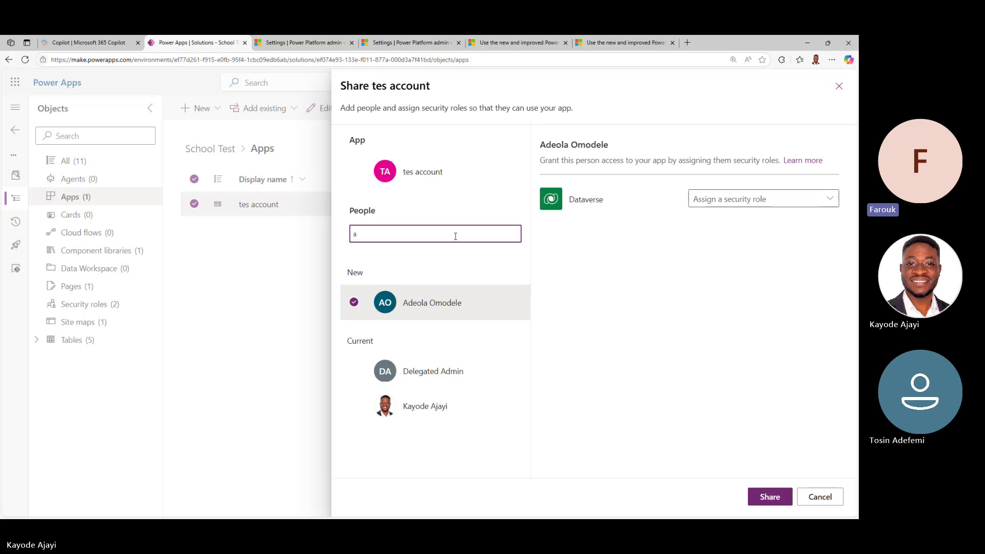
{"action": "type", "text": "ll"}
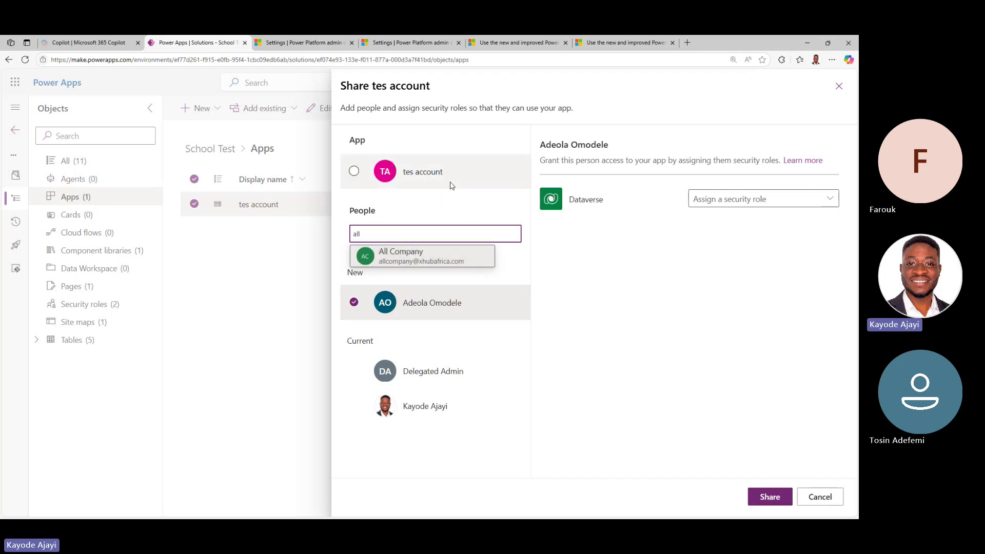
{"action": "left_click", "coordinate": [562, 270]}
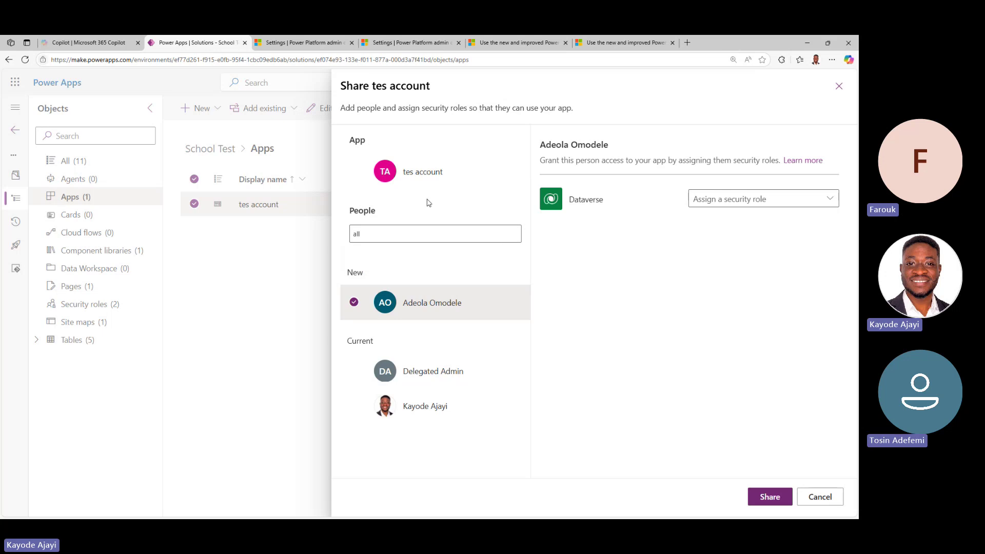
Compare the security roles enabled for the tes account app with the roles assignable to the newly added person.
{"action": "left_click", "coordinate": [428, 182]}
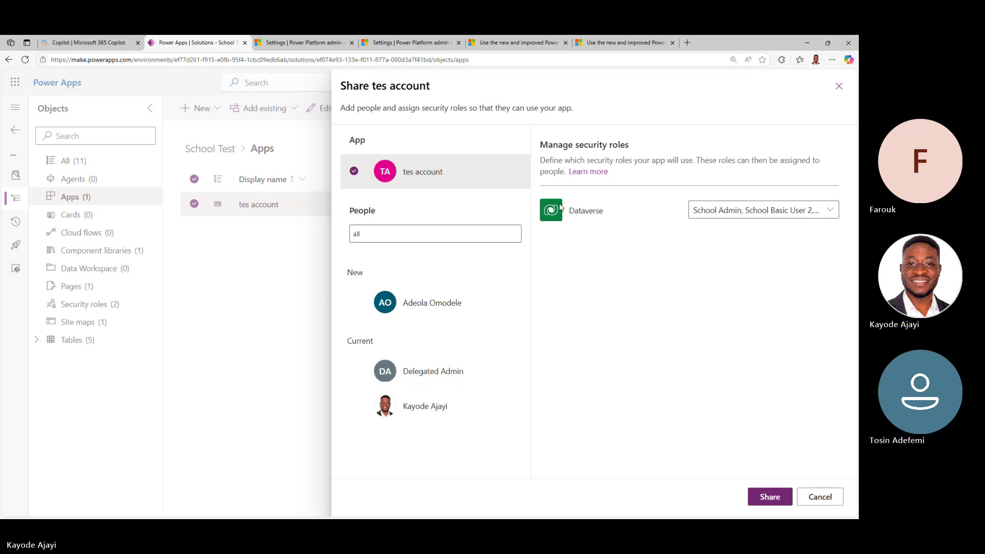
{"action": "left_click", "coordinate": [744, 210]}
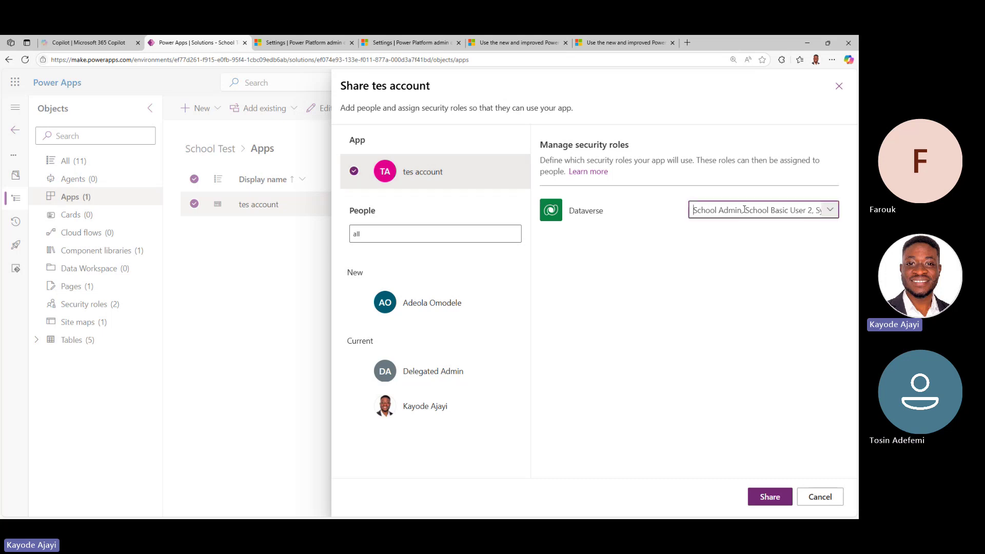
{"action": "scroll", "coordinate": [564, 205], "scroll_direction": "down", "scroll_amount": 4}
{"action": "scroll", "coordinate": [599, 207], "scroll_direction": "up", "scroll_amount": 4}
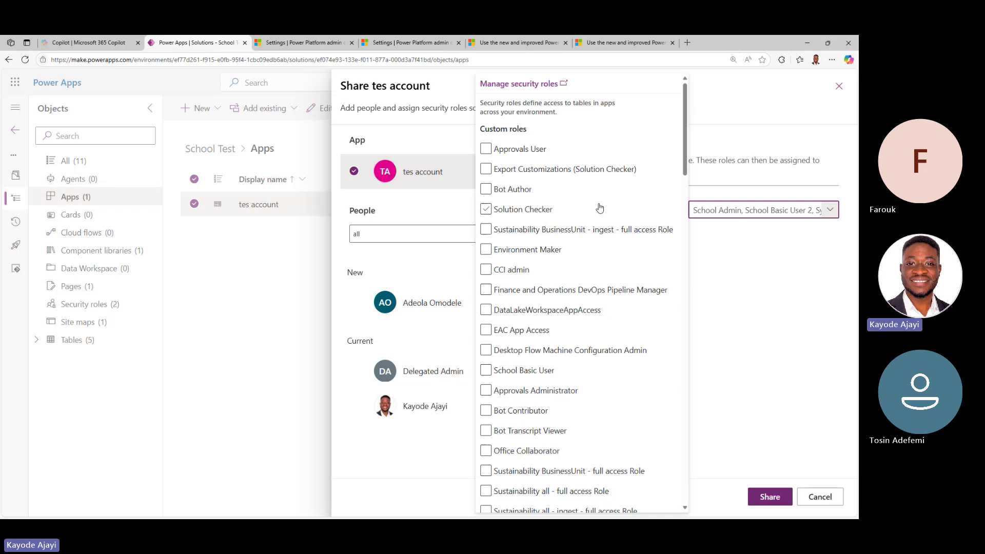
{"action": "left_click", "coordinate": [750, 310]}
{"action": "left_click", "coordinate": [450, 304]}
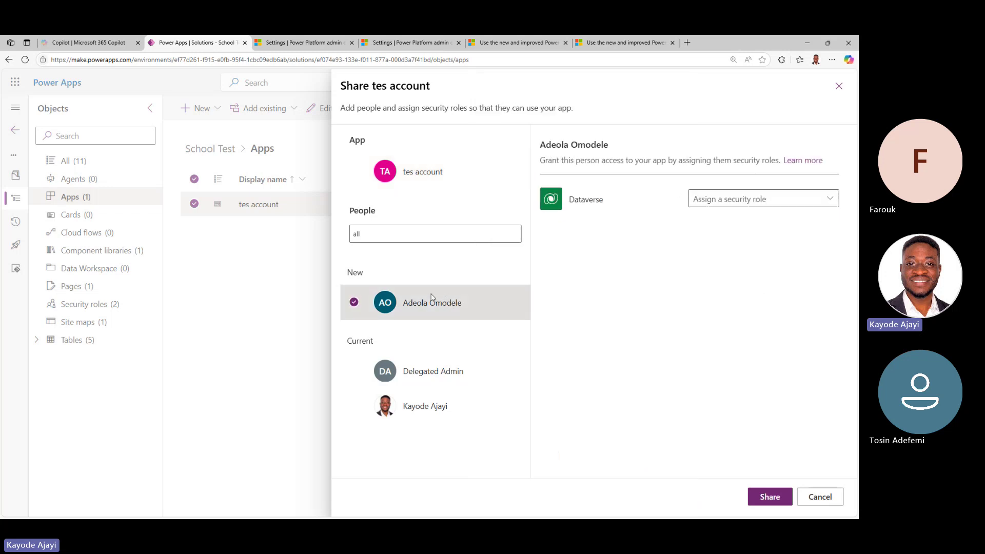
{"action": "left_click", "coordinate": [710, 203]}
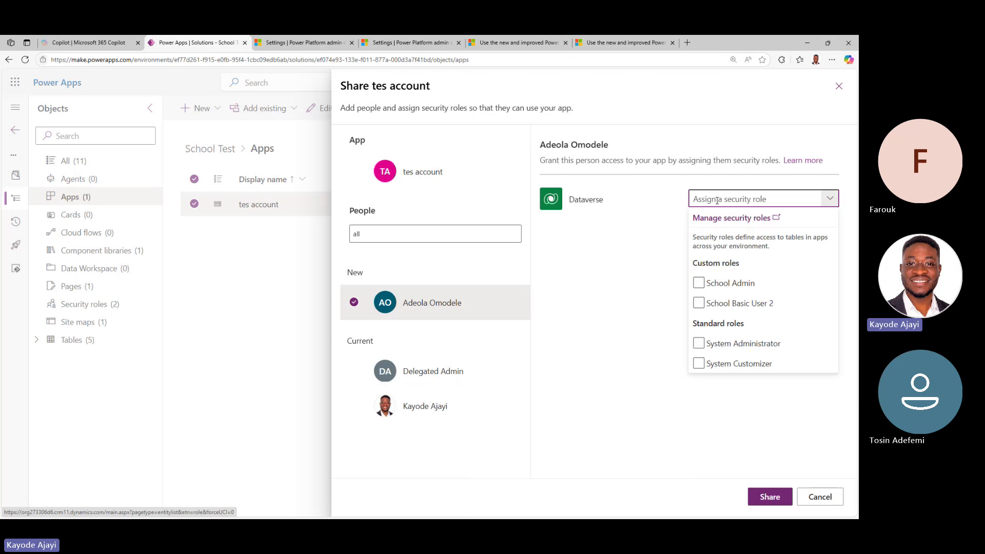
{"action": "left_click", "coordinate": [446, 182]}
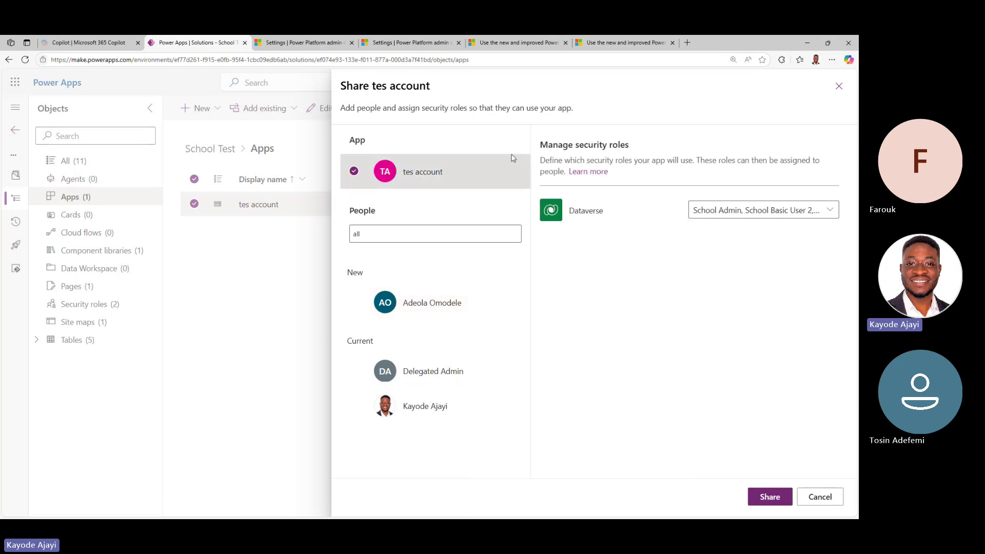
{"action": "left_click", "coordinate": [464, 305]}
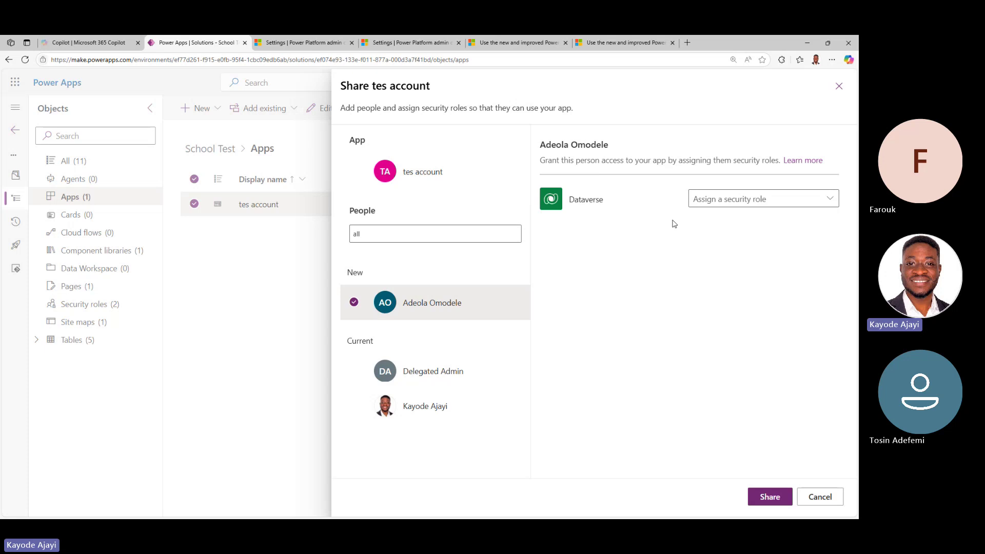
{"action": "left_click", "coordinate": [726, 200]}
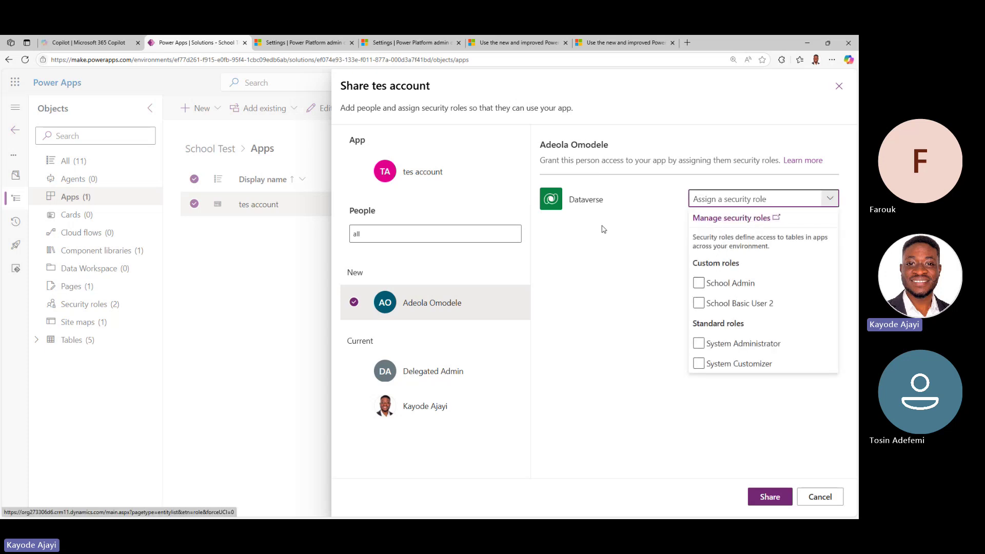
{"action": "left_click", "coordinate": [708, 352]}
{"action": "left_click", "coordinate": [482, 184]}
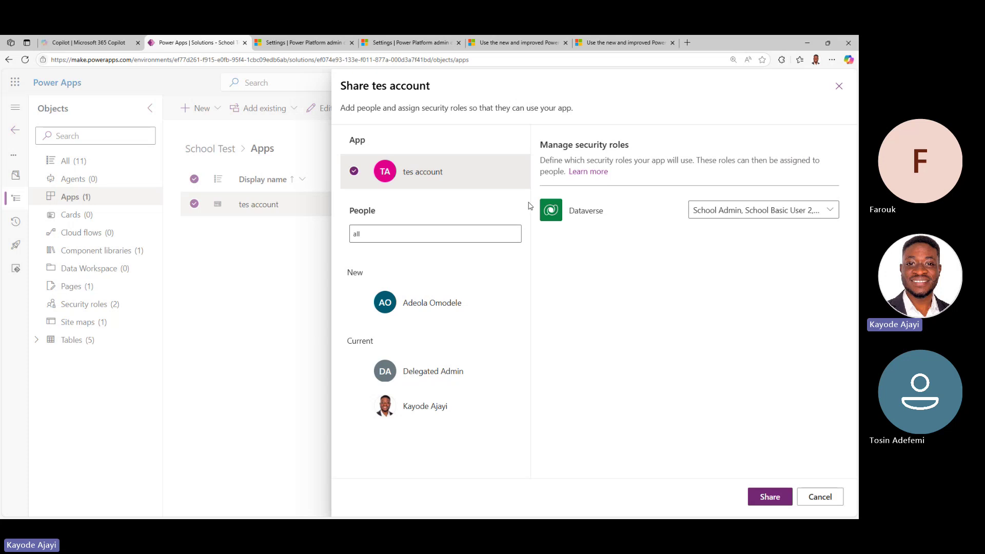
Share the tes account app with the newly added person using the School Admin security role, and close the sharing pane.
{"action": "left_click", "coordinate": [466, 300]}
{"action": "left_click", "coordinate": [755, 198]}
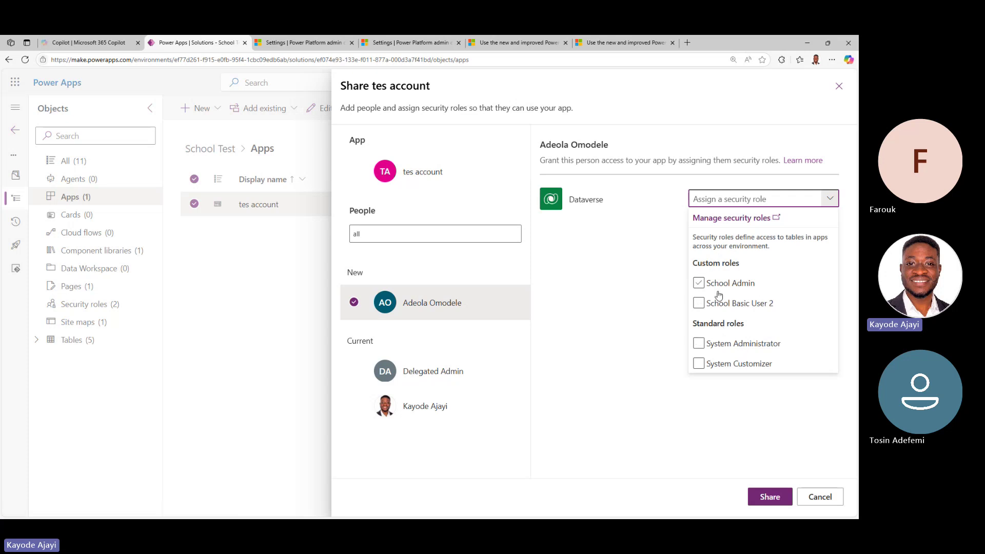
{"action": "left_click", "coordinate": [702, 286]}
{"action": "left_click", "coordinate": [636, 358]}
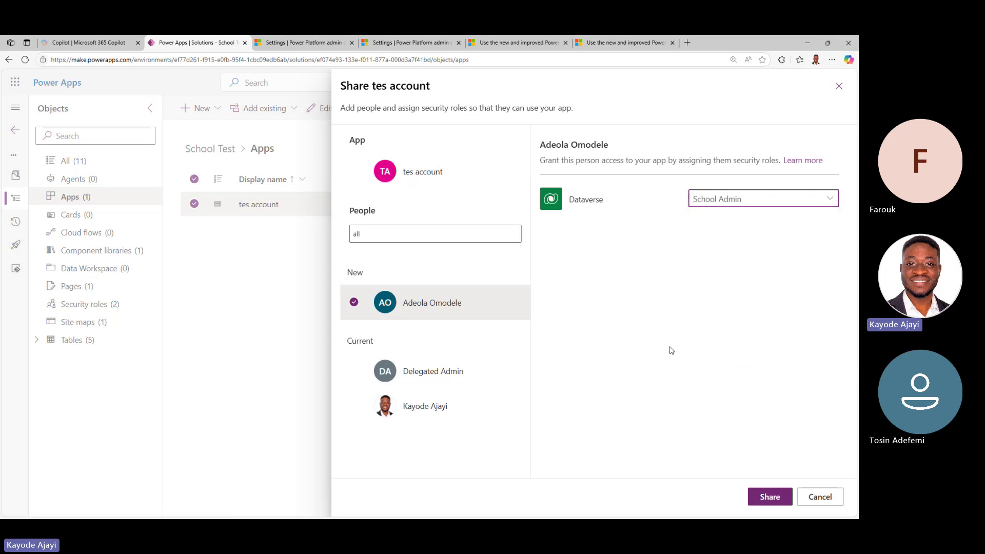
{"action": "left_click", "coordinate": [769, 496]}
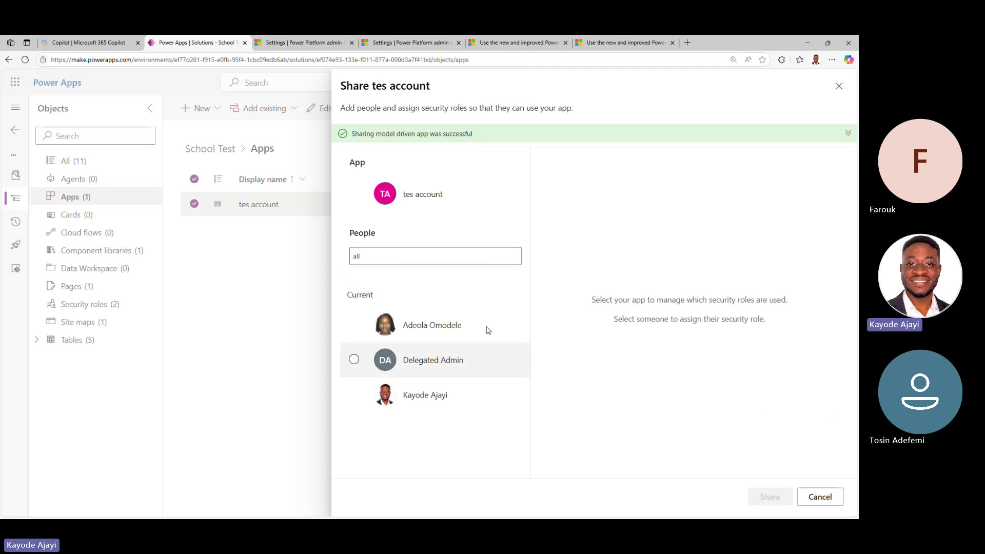
{"action": "left_click", "coordinate": [836, 88]}
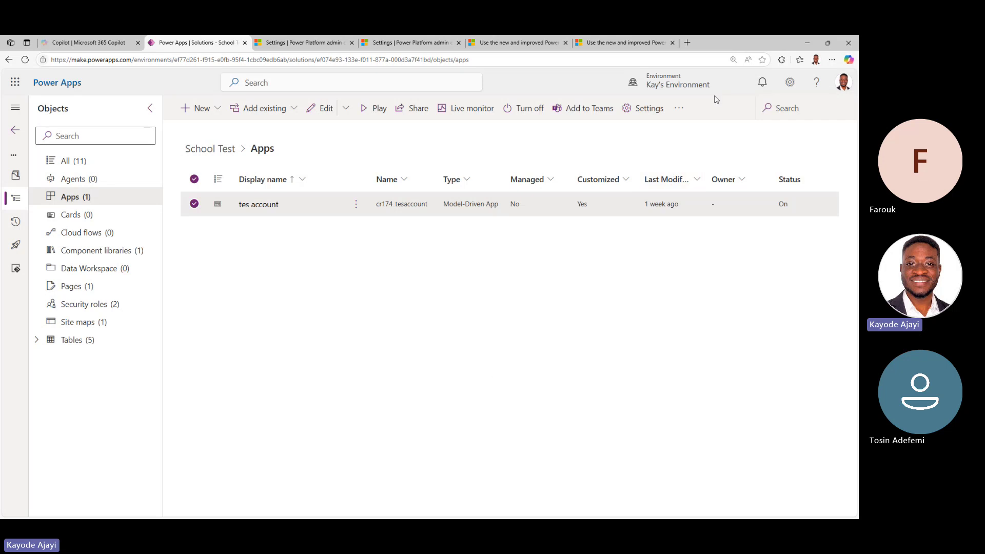
Play the tes account app from the School Test solution and examine its My Active Accounts list.
{"action": "left_click", "coordinate": [290, 46]}
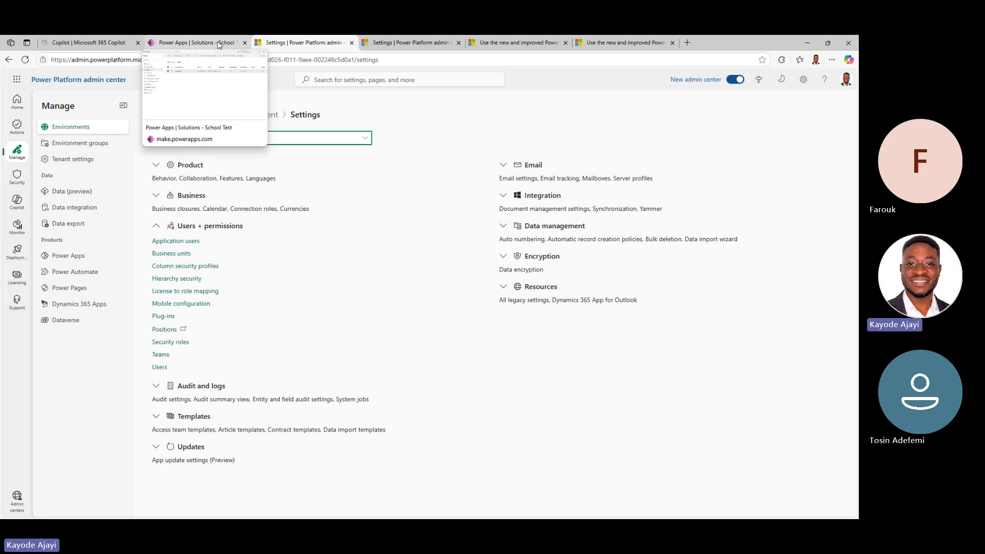
{"action": "left_click", "coordinate": [218, 44]}
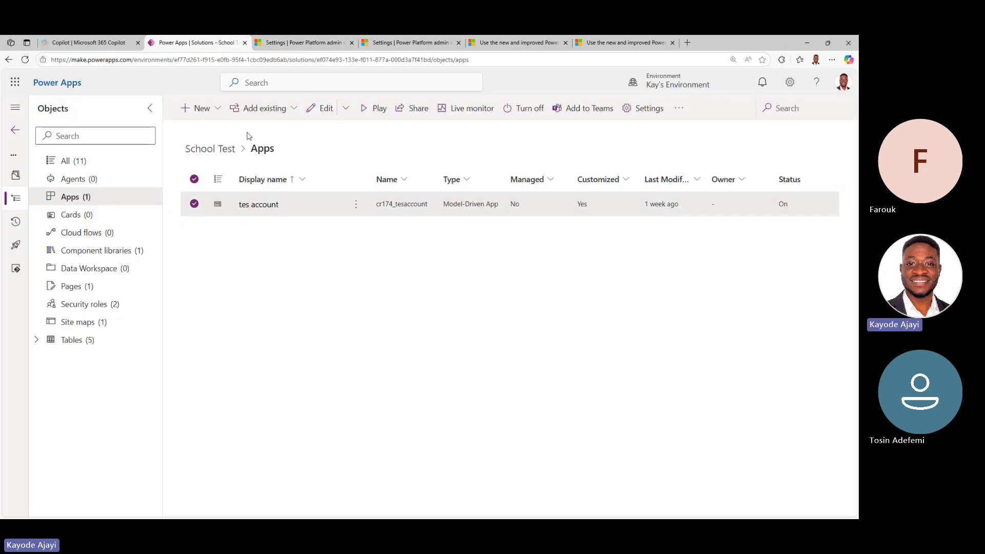
{"action": "left_click", "coordinate": [374, 106]}
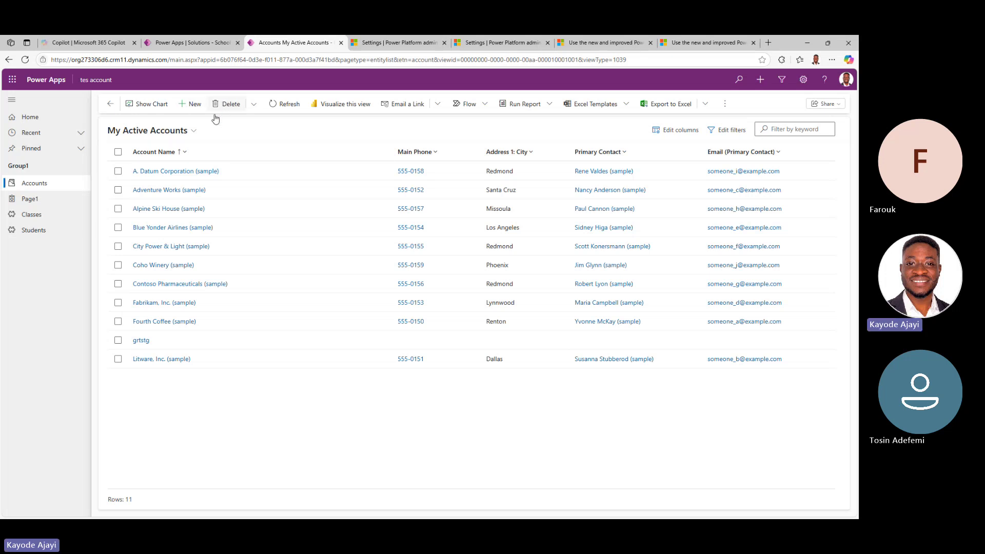
{"action": "left_click", "coordinate": [167, 153]}
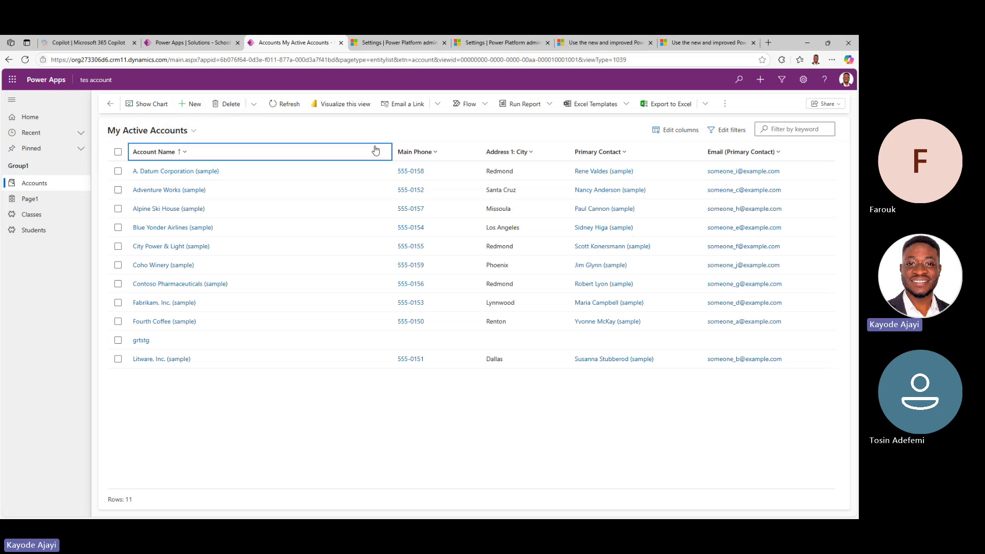
{"action": "left_click", "coordinate": [190, 44]}
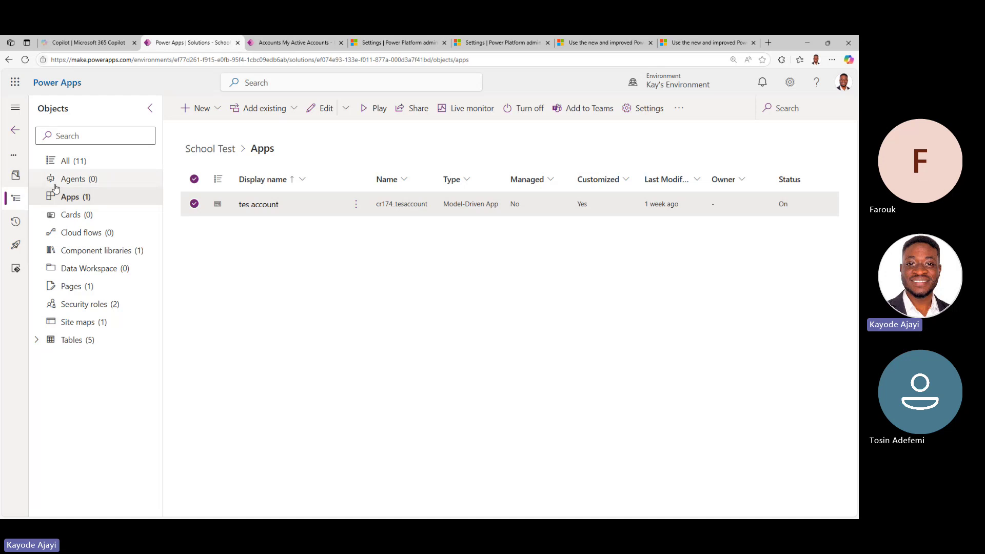
{"action": "left_click", "coordinate": [420, 45]}
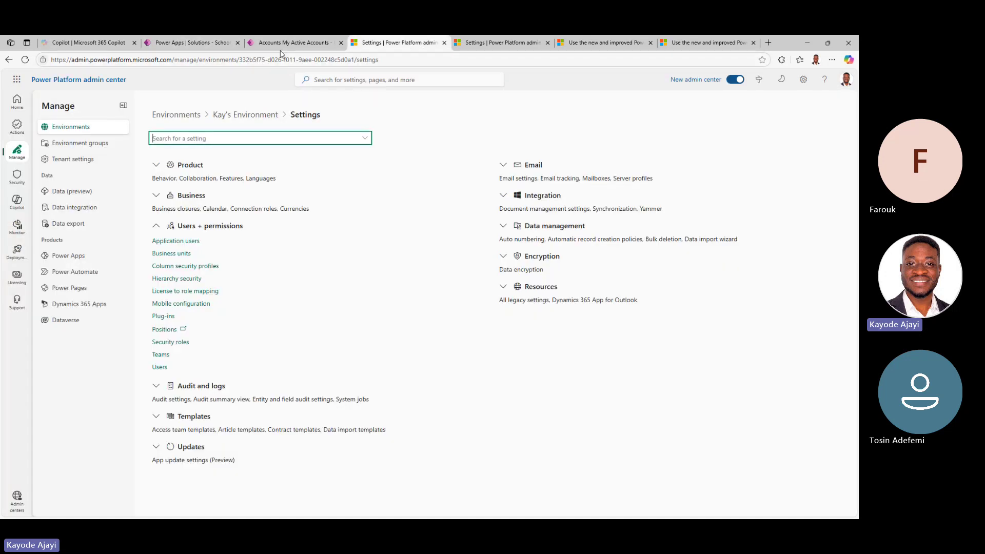
{"action": "left_click", "coordinate": [295, 43]}
{"action": "left_click", "coordinate": [188, 45]}
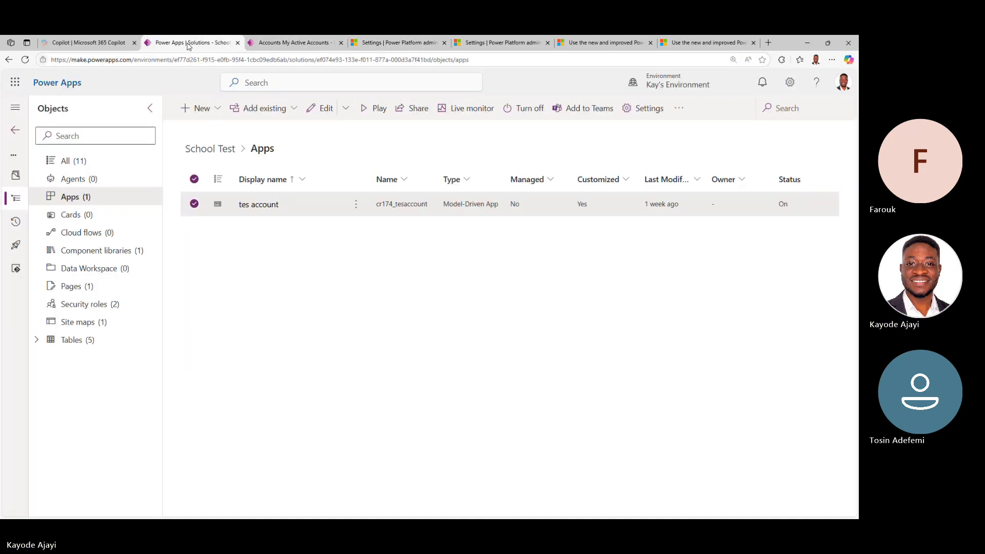
{"action": "left_click", "coordinate": [266, 42]}
{"action": "left_click", "coordinate": [208, 45]}
{"action": "left_click", "coordinate": [266, 42]}
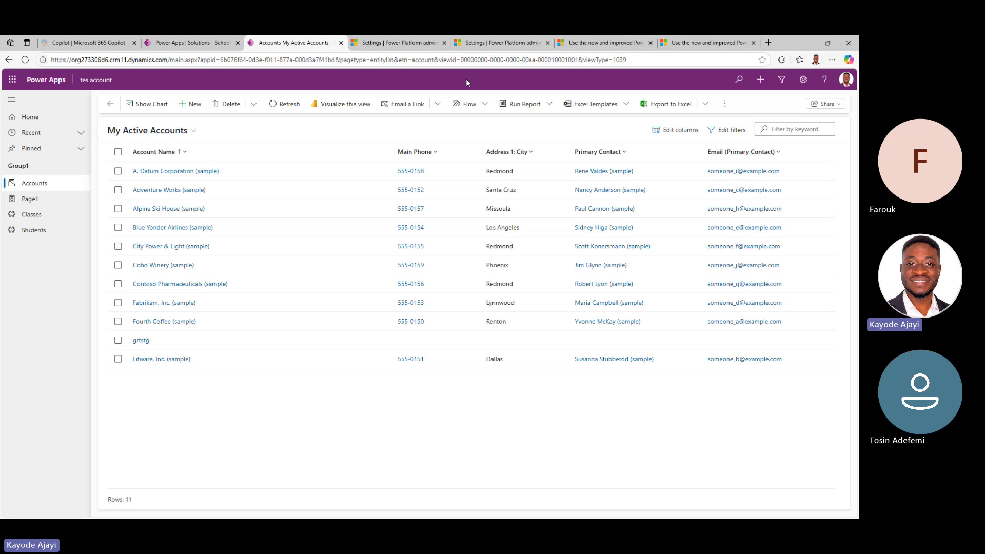
Play the tes account app again in a second tab and return to the solution's app list.
{"action": "left_click", "coordinate": [203, 44]}
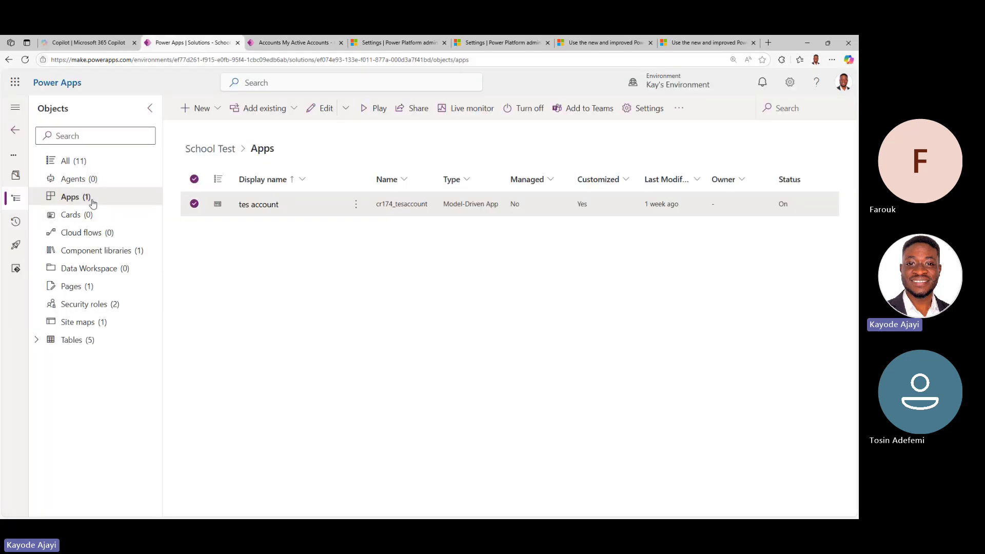
{"action": "left_click", "coordinate": [372, 109]}
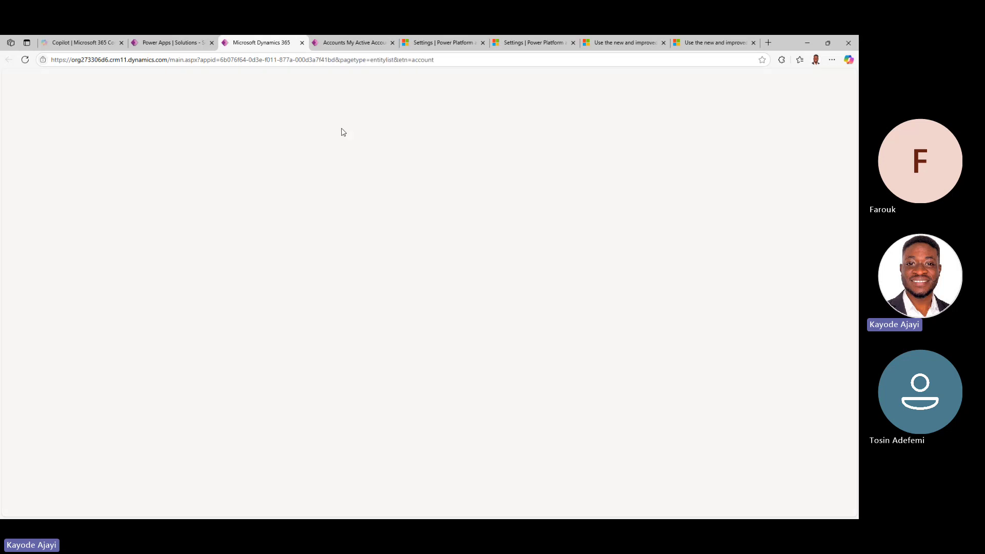
{"action": "left_click", "coordinate": [169, 42]}
Add the School Admin role alongside System Administrator for the last person in the tes account app's current sharing list, and share the app.
{"action": "left_click", "coordinate": [356, 205]}
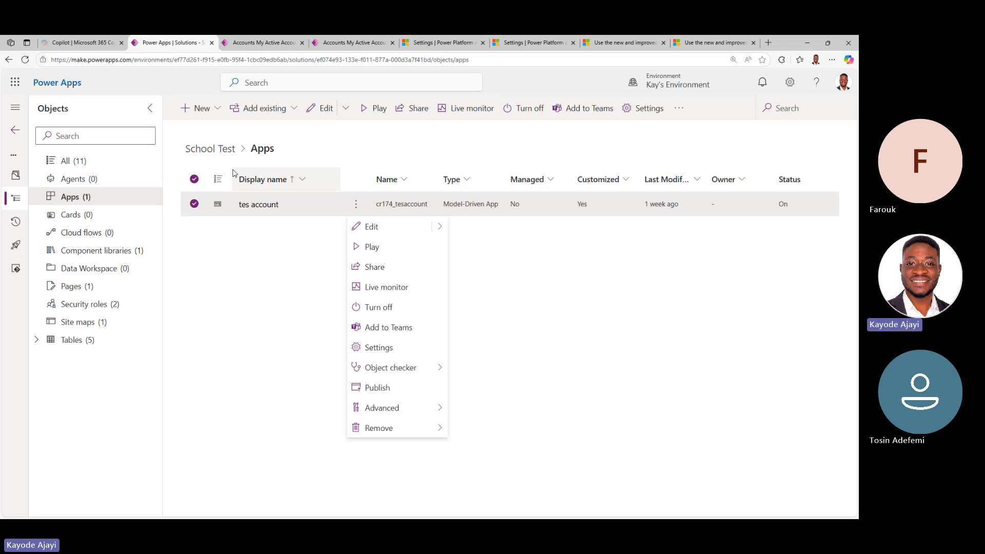
{"action": "left_click", "coordinate": [385, 267]}
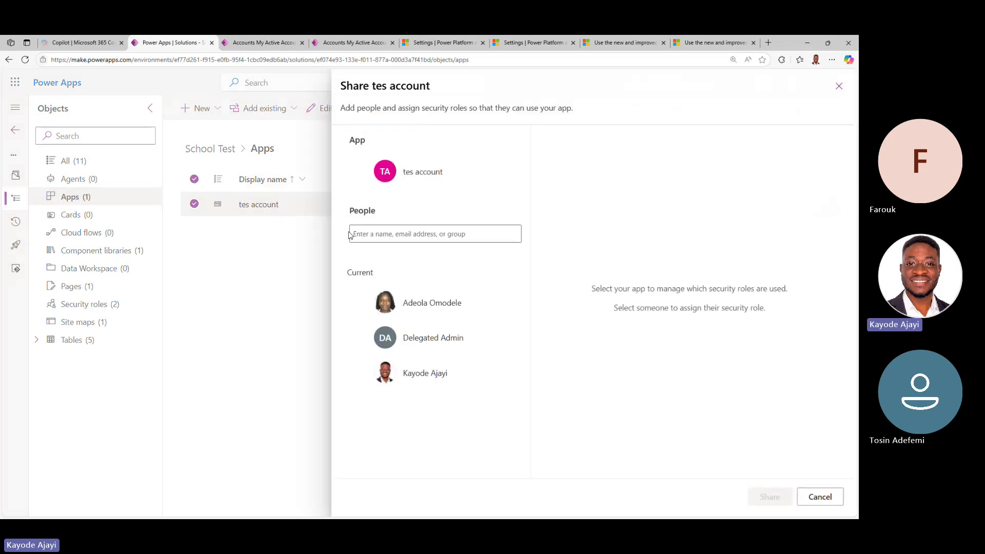
{"action": "left_click", "coordinate": [354, 372]}
{"action": "left_click", "coordinate": [733, 200]}
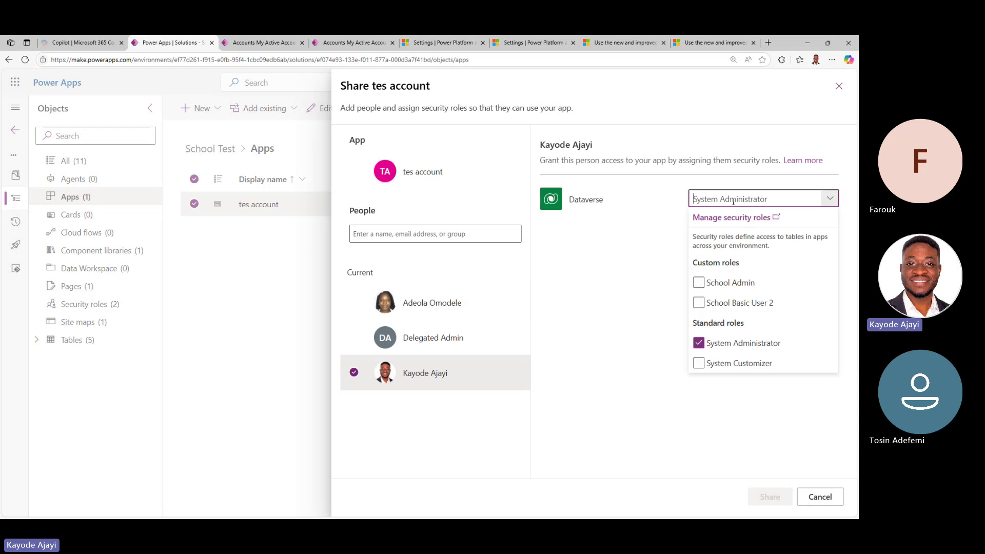
{"action": "left_click", "coordinate": [698, 285]}
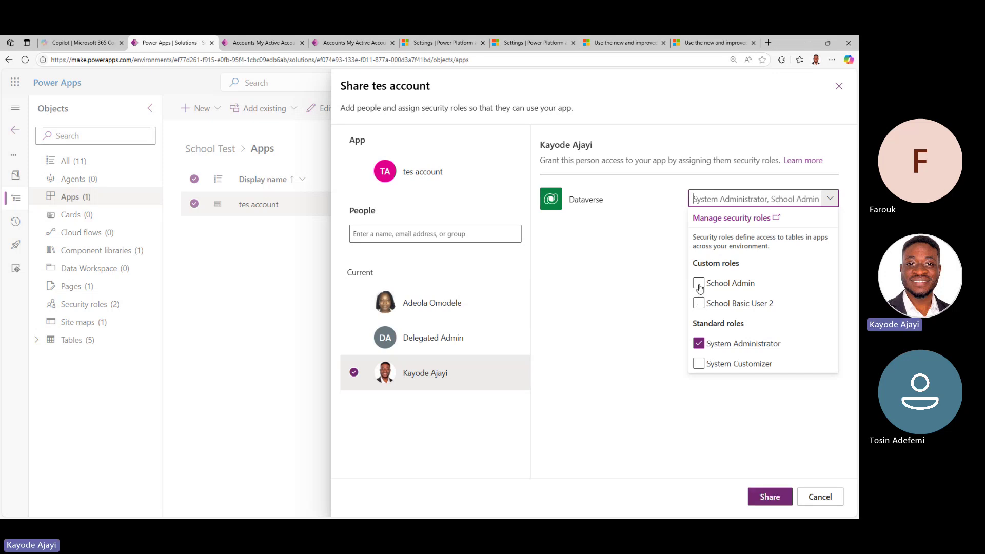
{"action": "left_click", "coordinate": [769, 498]}
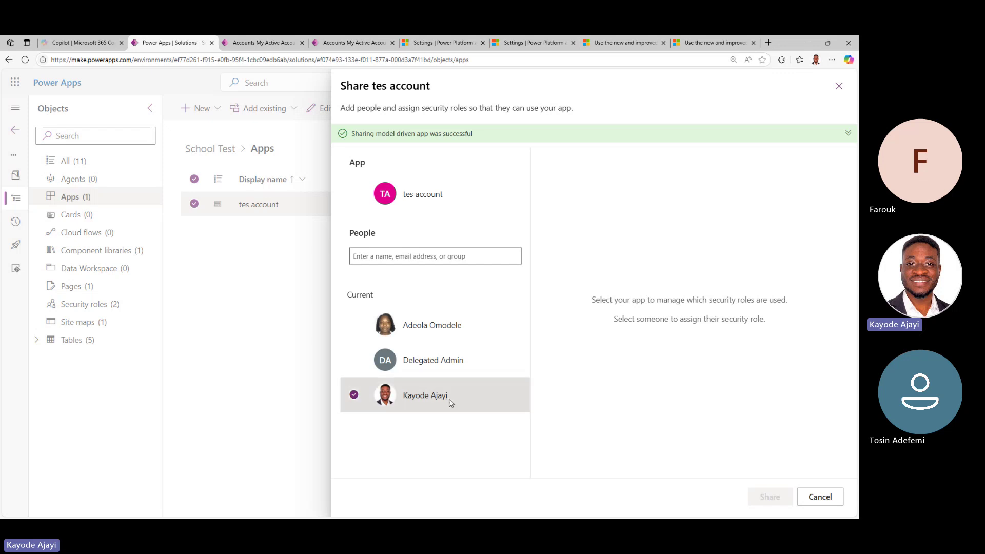
Reselect the last person in the sharing list and review their assigned Dataverse security roles.
{"action": "left_click", "coordinate": [366, 389]}
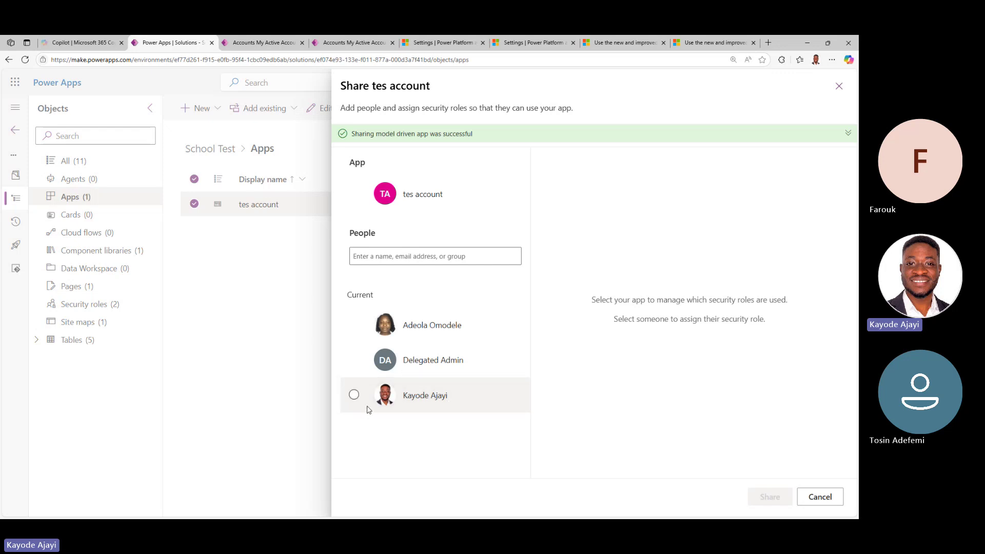
{"action": "left_click", "coordinate": [440, 393]}
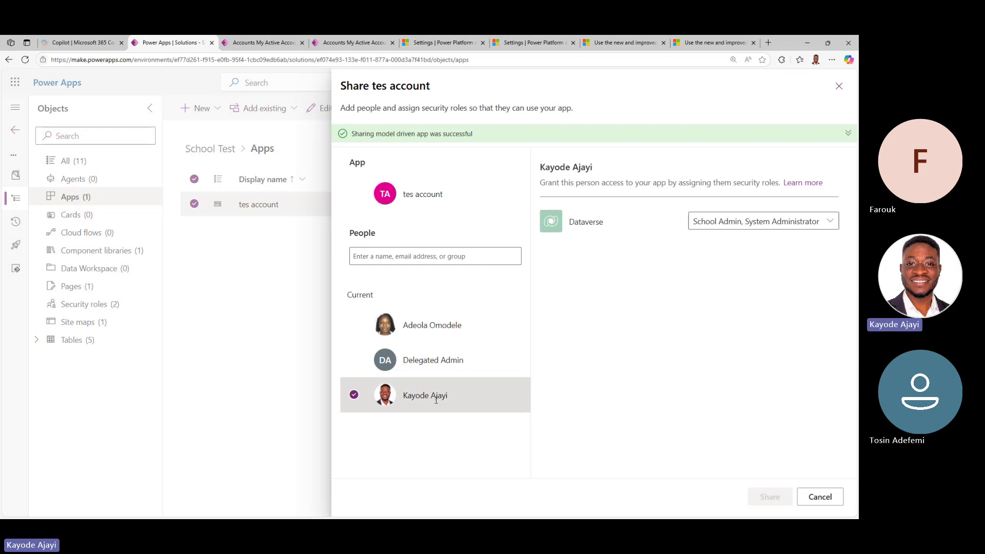
{"action": "left_click", "coordinate": [744, 223]}
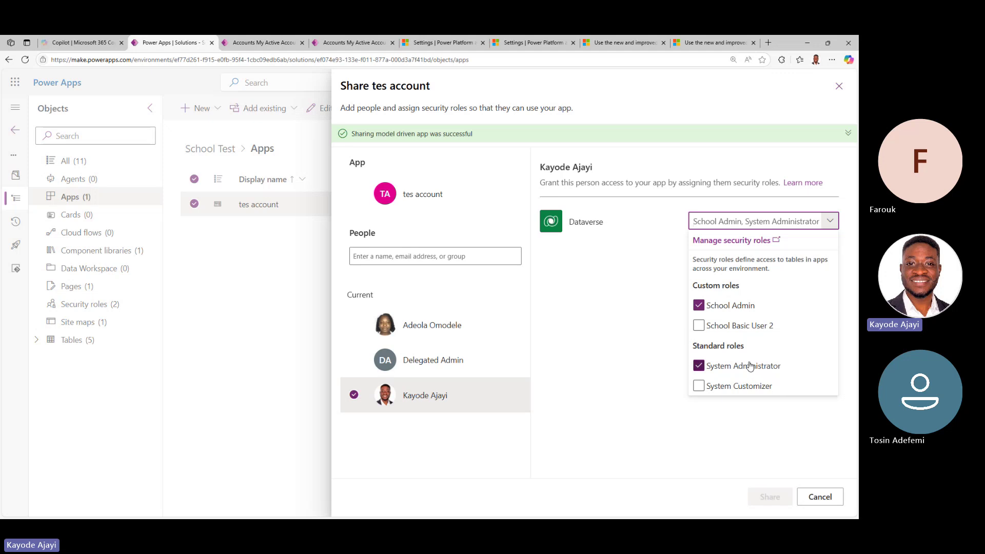
{"action": "left_click", "coordinate": [611, 315]}
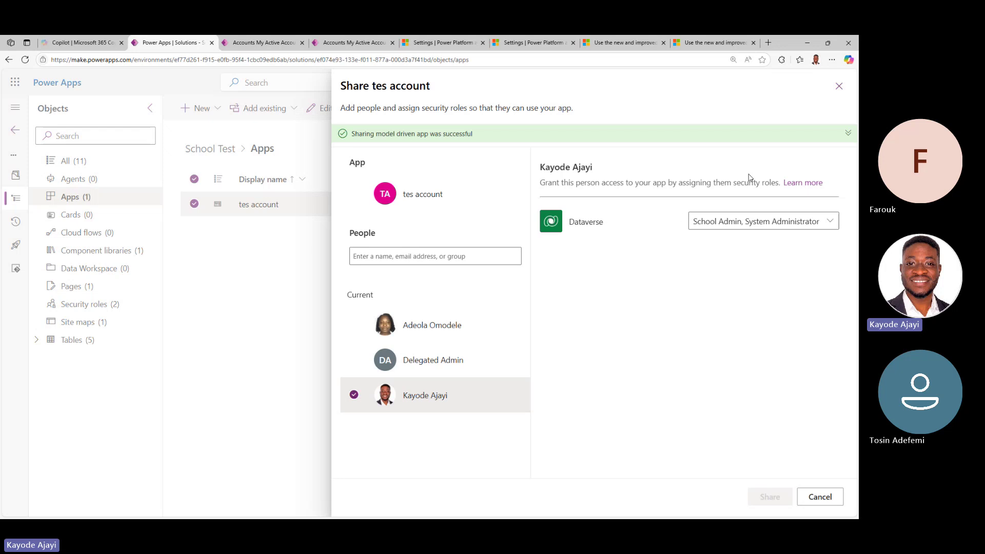
Close the sharing pane and the duplicate browser tab running the tes account app.
{"action": "left_click", "coordinate": [839, 87]}
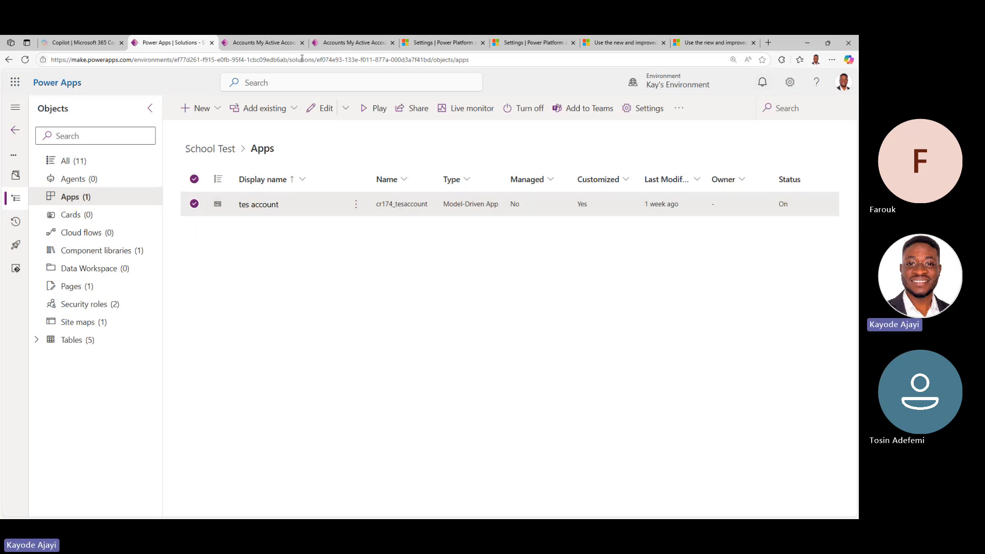
{"action": "left_click", "coordinate": [354, 44]}
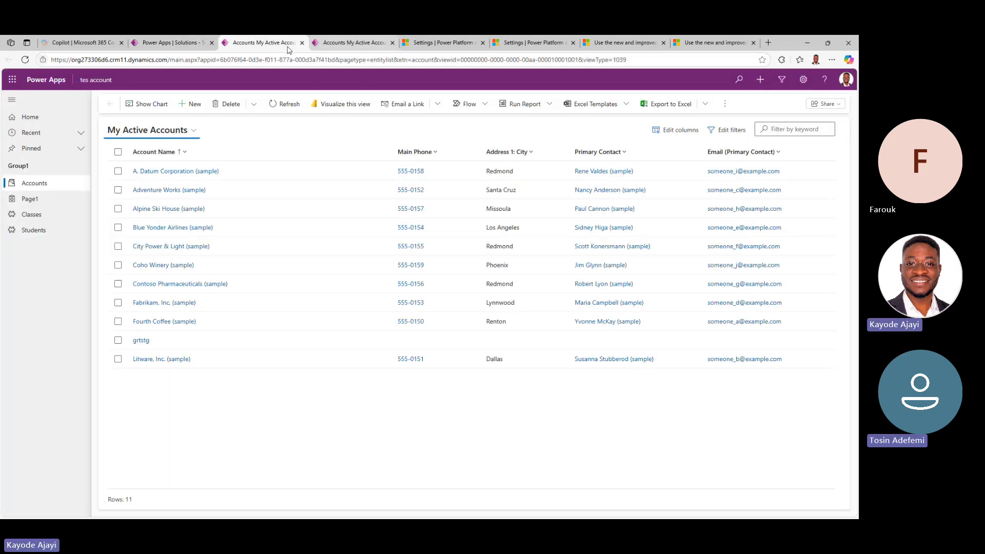
{"action": "left_click", "coordinate": [302, 43]}
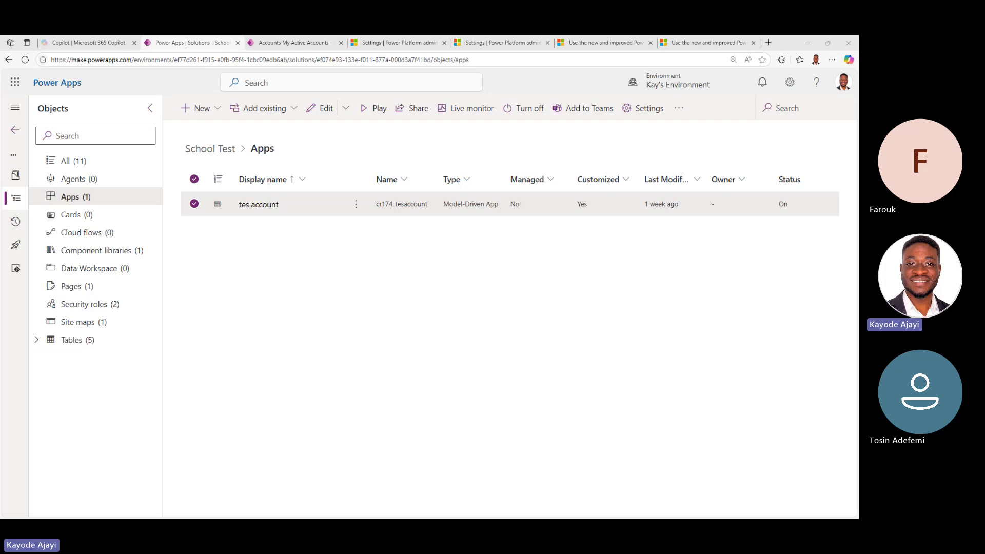
Switch to the Power Platform admin center and open the environment's Business Units list, keeping the Active Business Units view.
{"action": "left_click", "coordinate": [378, 45]}
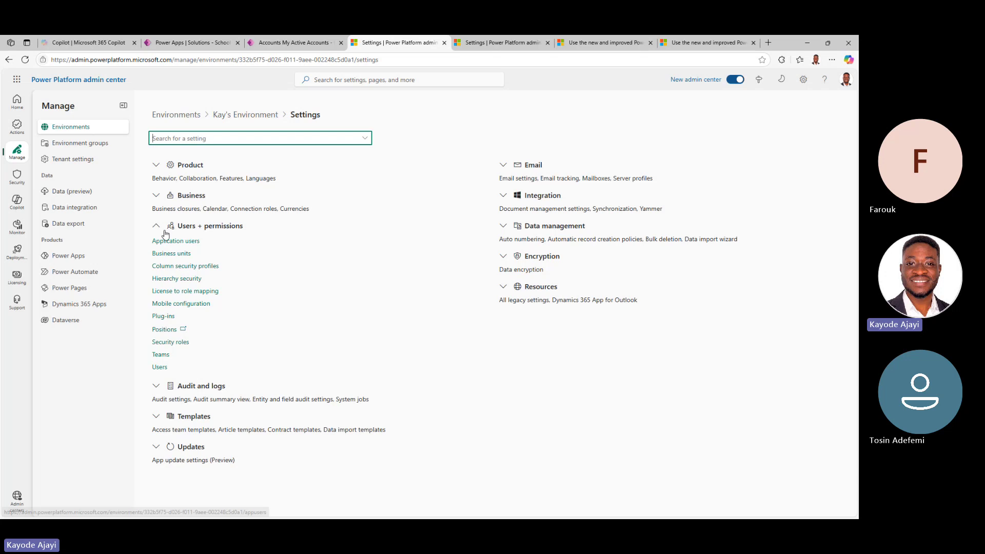
{"action": "left_click", "coordinate": [170, 255]}
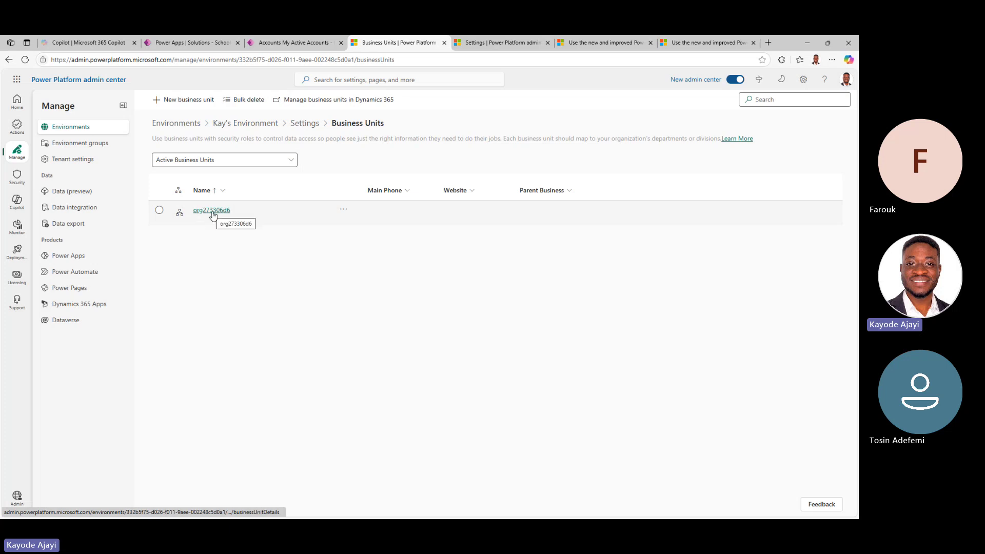
{"action": "left_click", "coordinate": [290, 160]}
{"action": "left_click", "coordinate": [261, 281]}
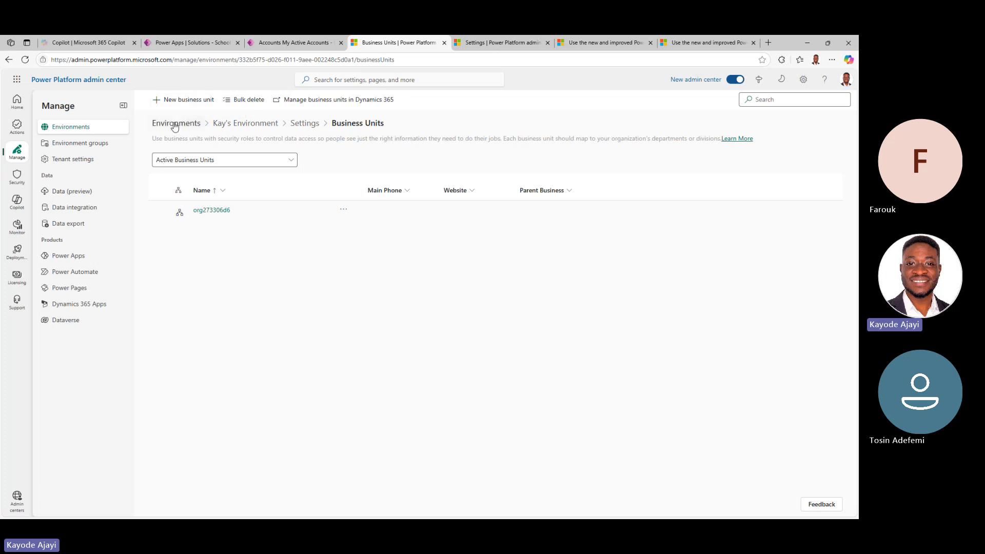
Create a business unit named USA School with org273306d6 as its parent business unit, and save it.
{"action": "left_click", "coordinate": [189, 99]}
{"action": "left_click", "coordinate": [783, 135]}
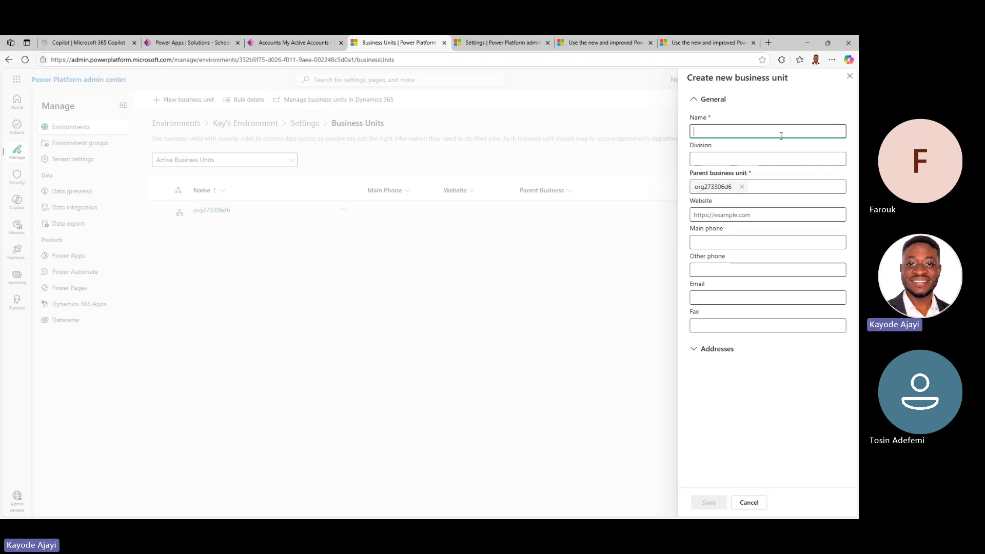
{"action": "type", "text": "U"}
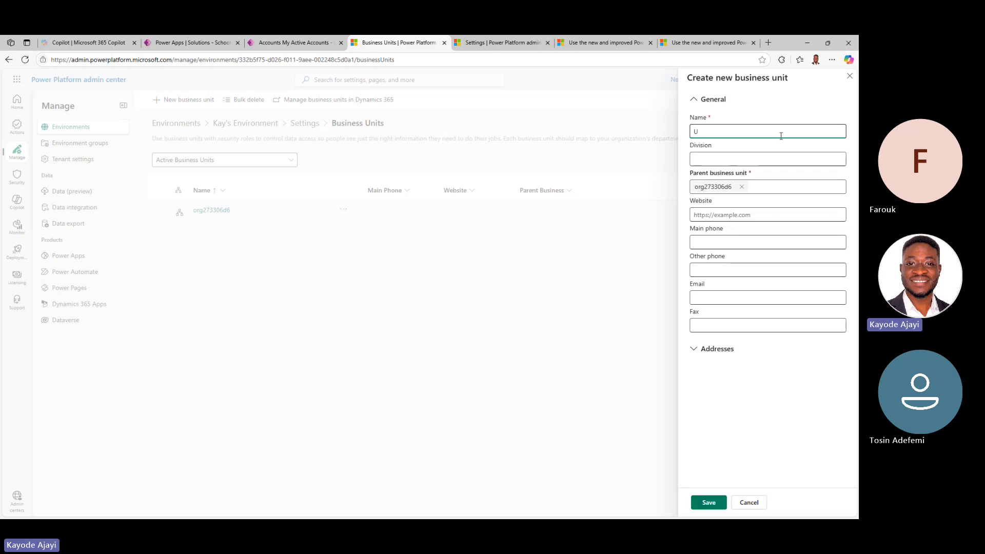
{"action": "type", "text": "S"}
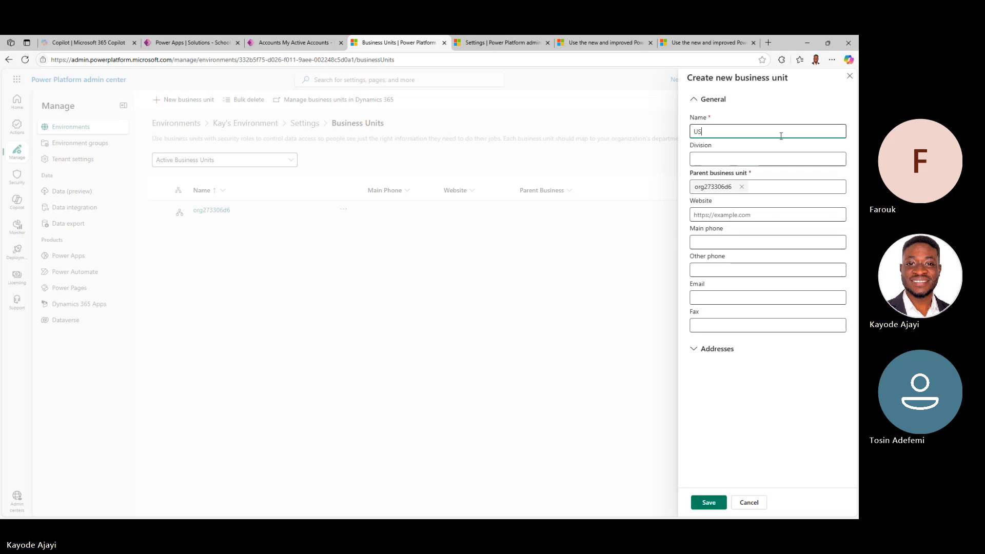
{"action": "type", "text": "a"}
{"action": "key", "text": "BackSpace"}
{"action": "type", "text": "A School"}
{"action": "left_click", "coordinate": [807, 381]}
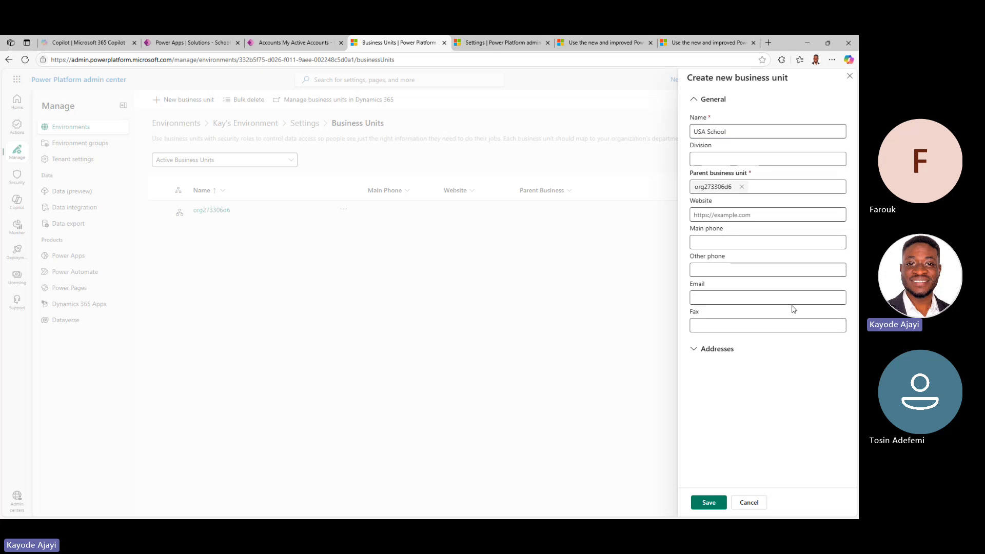
{"action": "left_click", "coordinate": [769, 190]}
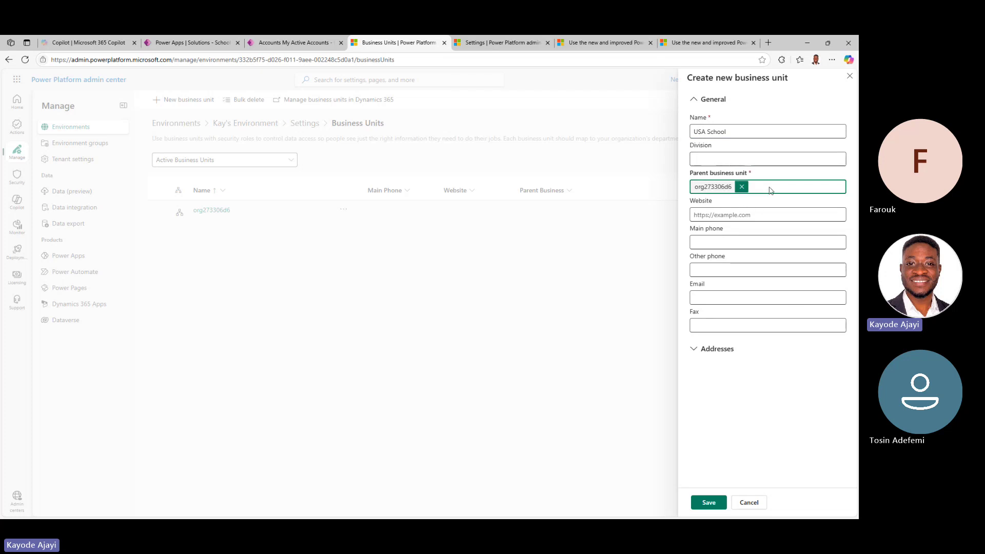
{"action": "left_click", "coordinate": [762, 391]}
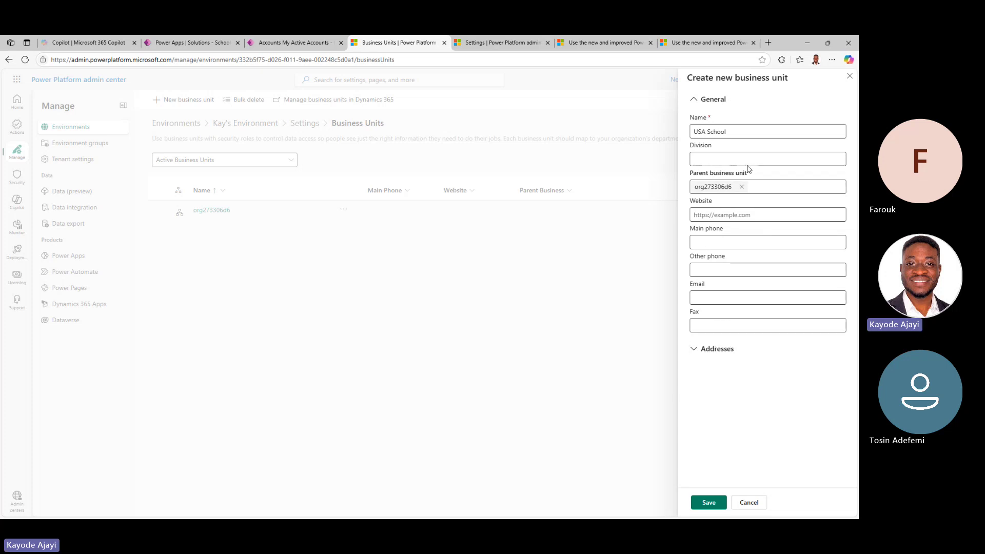
{"action": "left_click", "coordinate": [742, 132]}
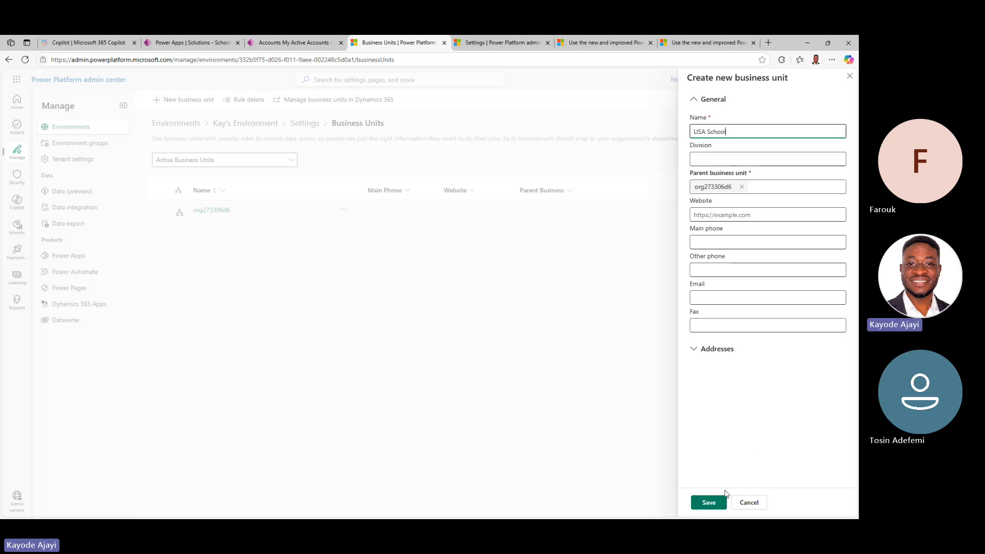
{"action": "left_click", "coordinate": [713, 505]}
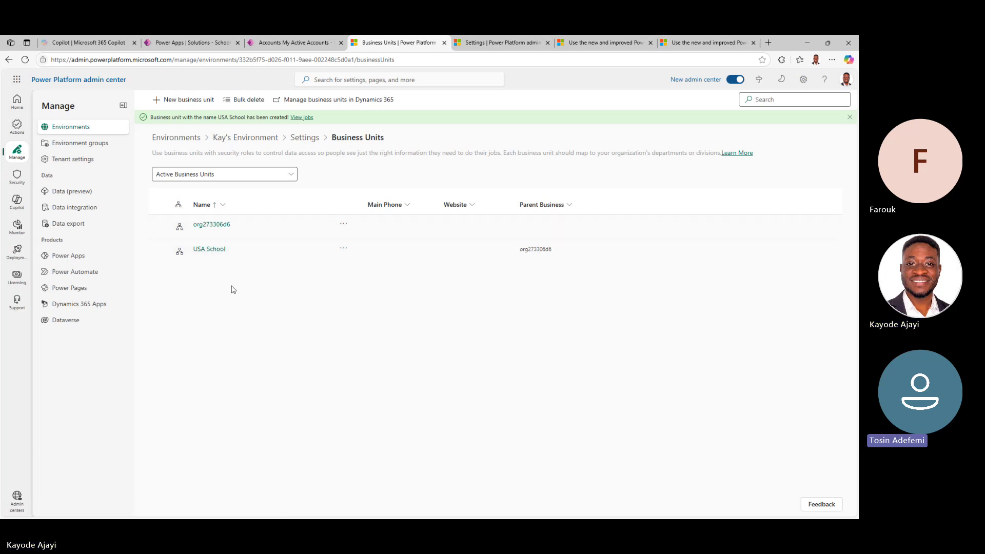
Create a second business unit named China School under the parent org273306d6, and save it.
{"action": "left_click", "coordinate": [189, 100]}
{"action": "left_click", "coordinate": [721, 129]}
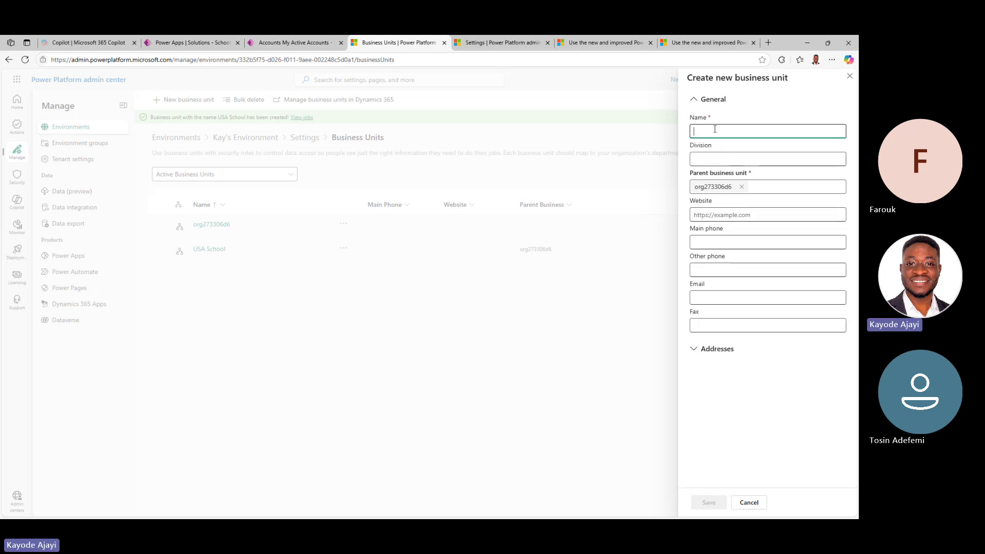
{"action": "type", "text": "C"}
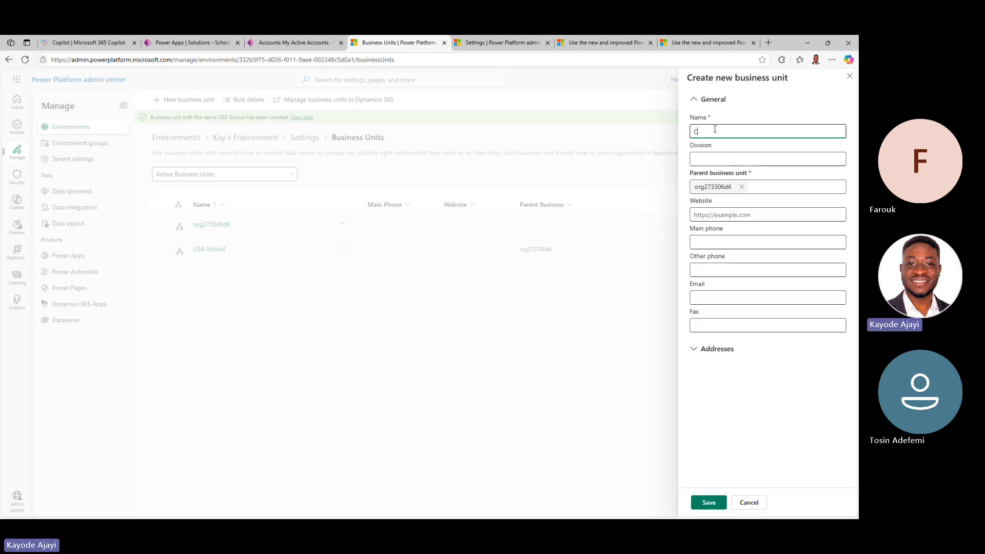
{"action": "type", "text": "hina Sch"}
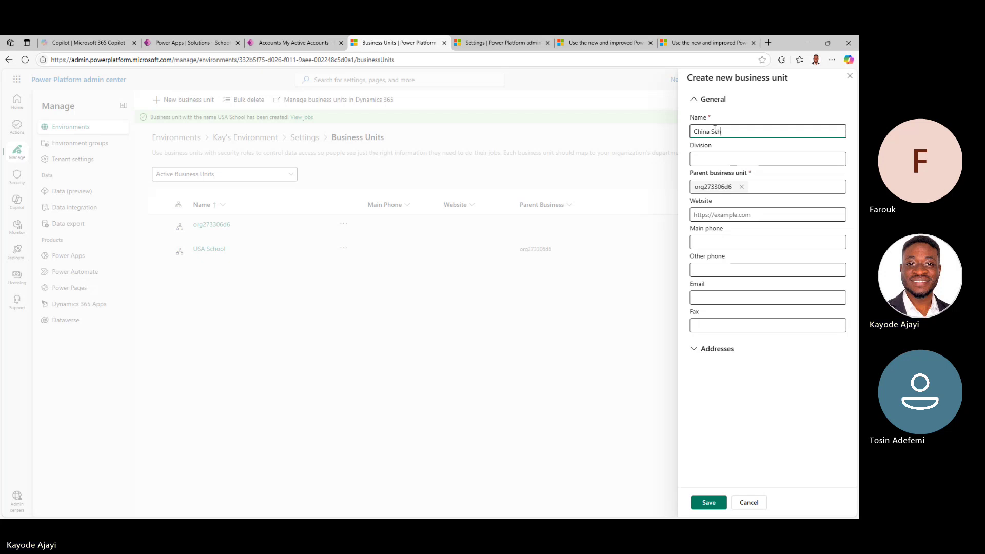
{"action": "type", "text": "ool"}
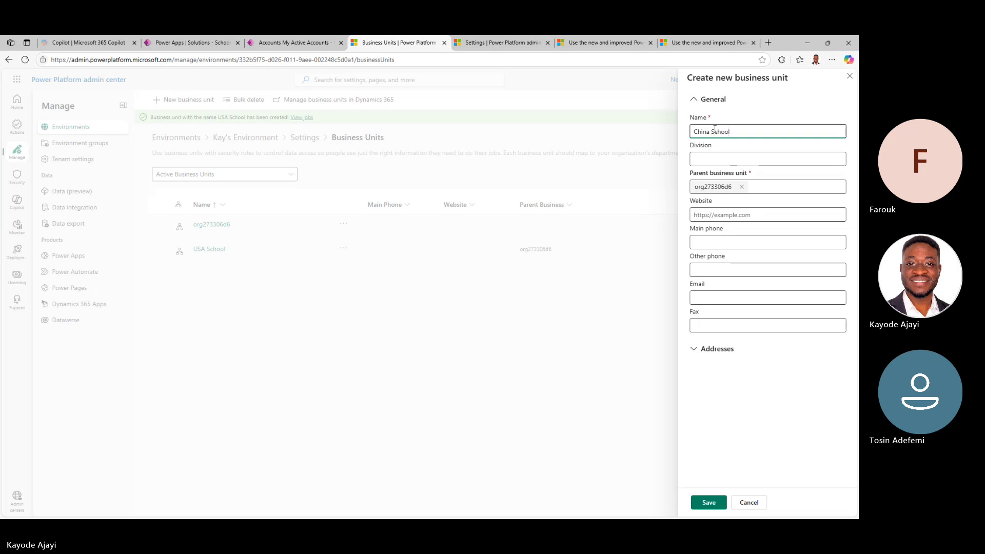
{"action": "left_click", "coordinate": [776, 364]}
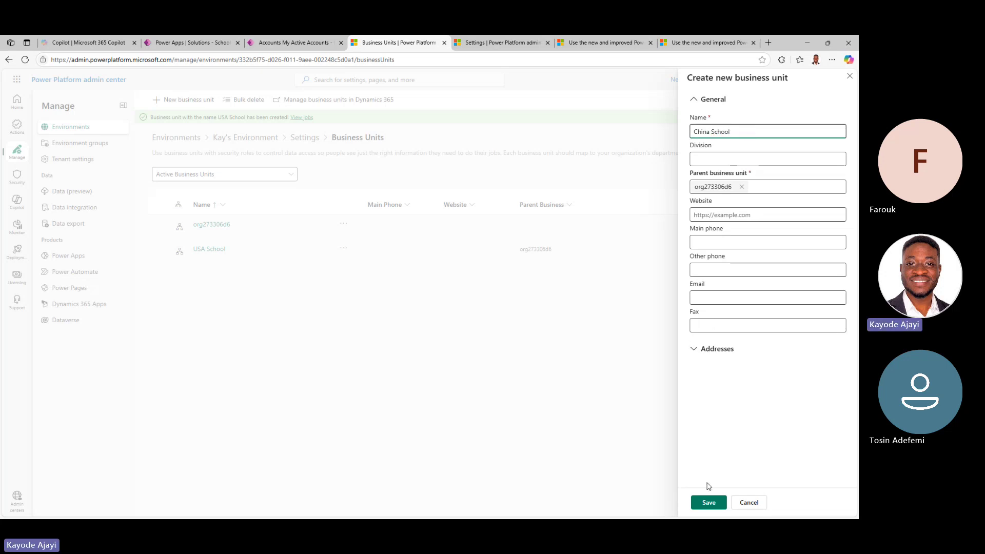
{"action": "left_click", "coordinate": [708, 502]}
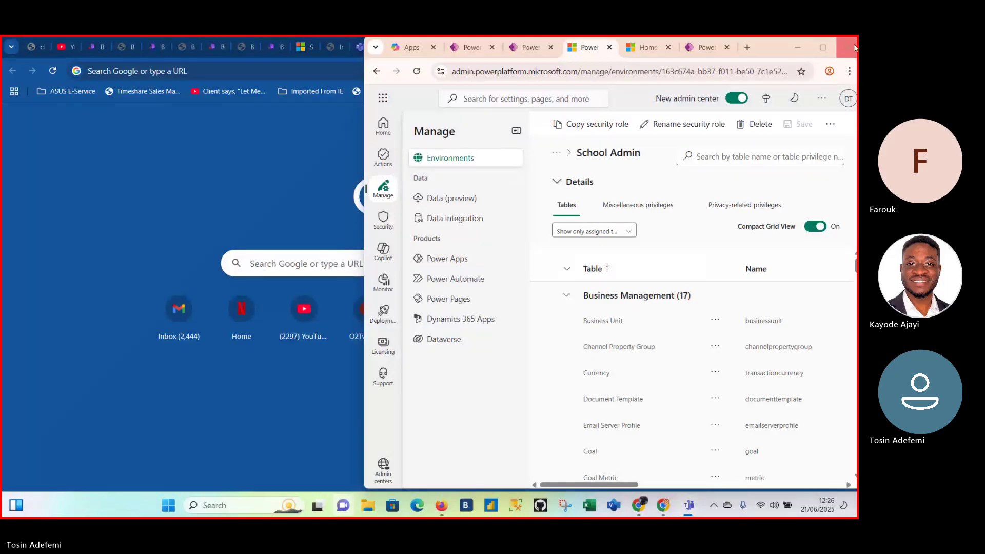
Maximize the browser window showing the School Admin role and open the Business Units list in the developer environment's user and permission settings.
{"action": "mouse_move", "coordinate": [824, 50]}
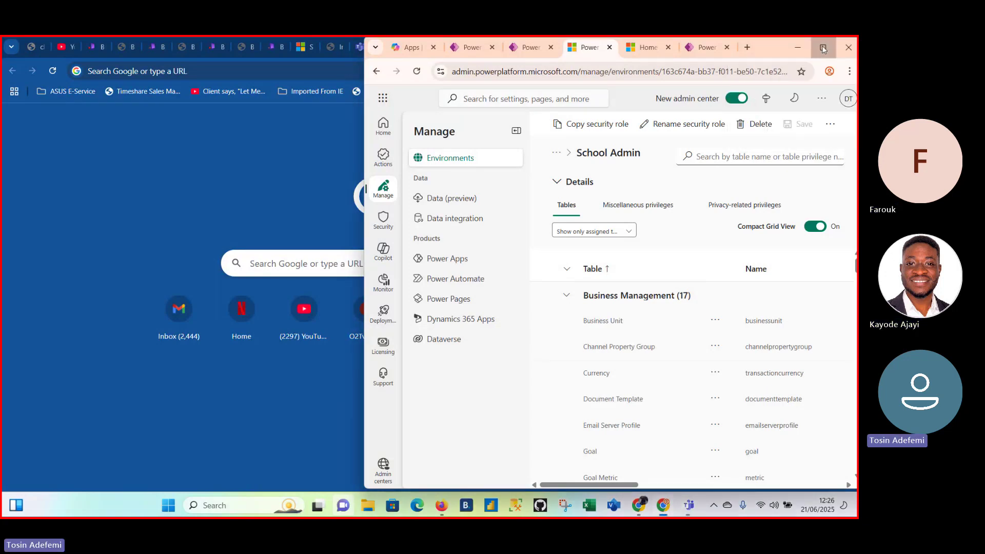
{"action": "left_click", "coordinate": [823, 49]}
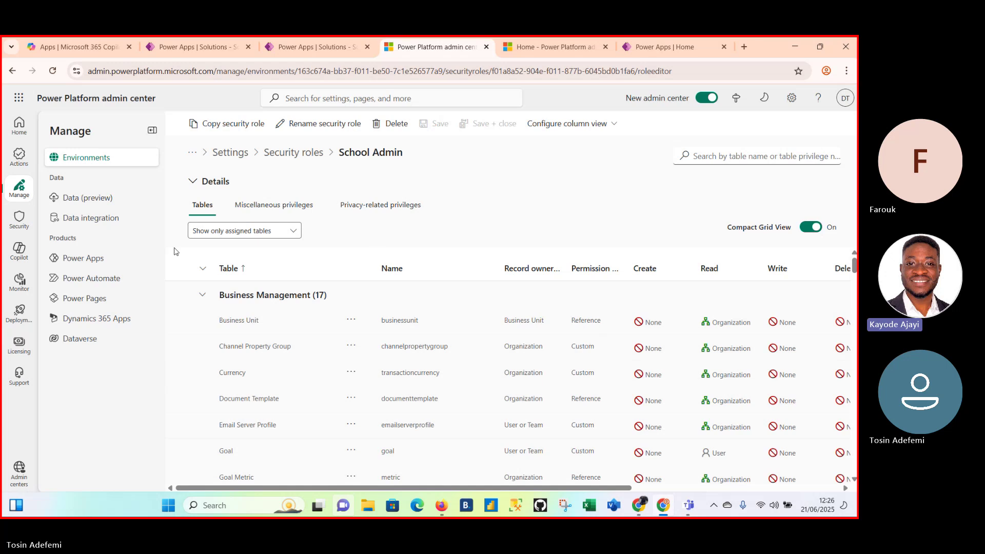
{"action": "left_click", "coordinate": [96, 163]}
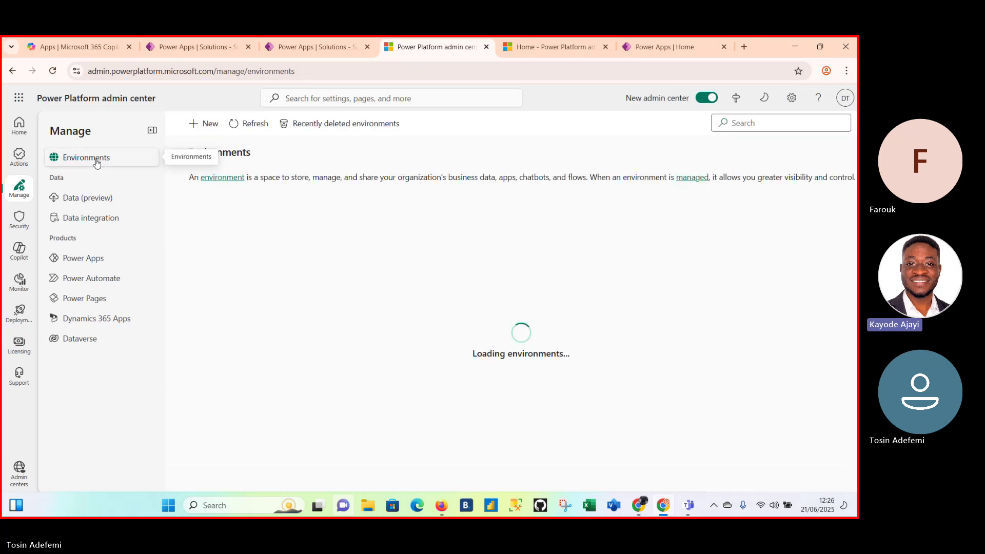
{"action": "left_click", "coordinate": [275, 245]}
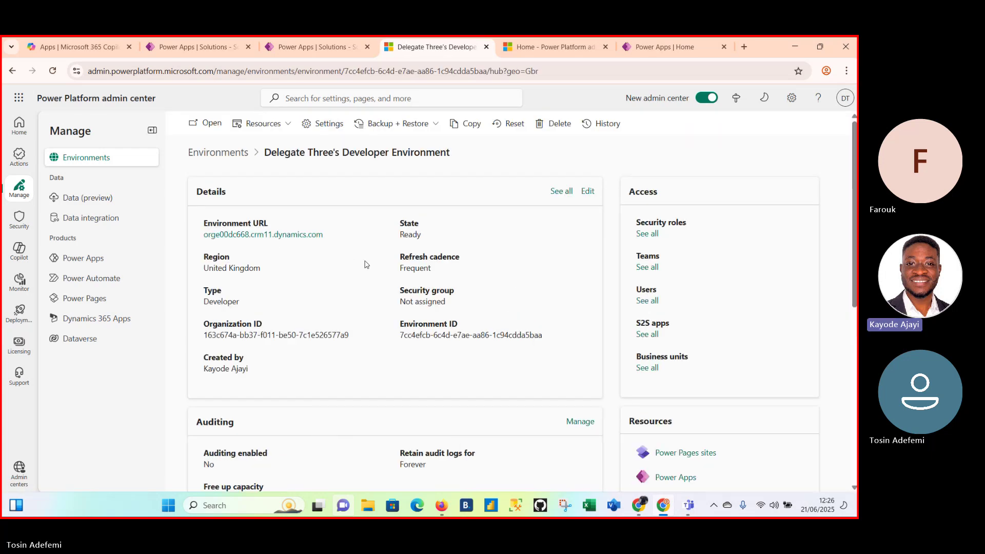
{"action": "left_click", "coordinate": [323, 126]}
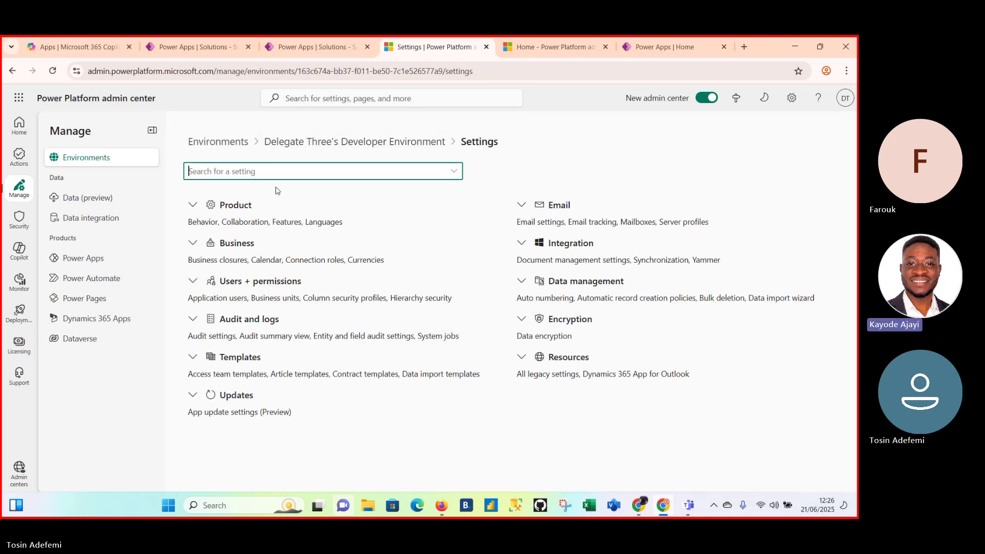
{"action": "left_click", "coordinate": [263, 288]}
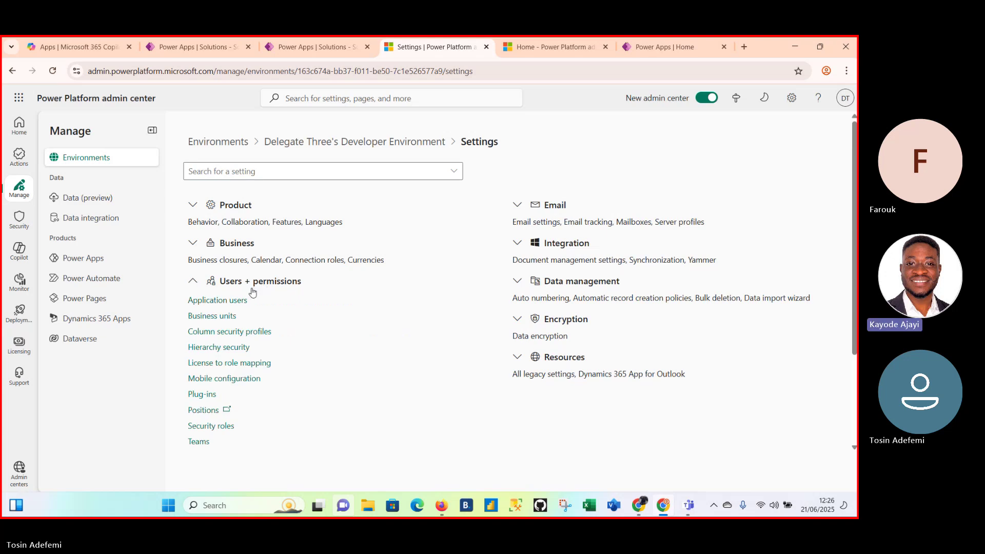
{"action": "left_click", "coordinate": [231, 318]}
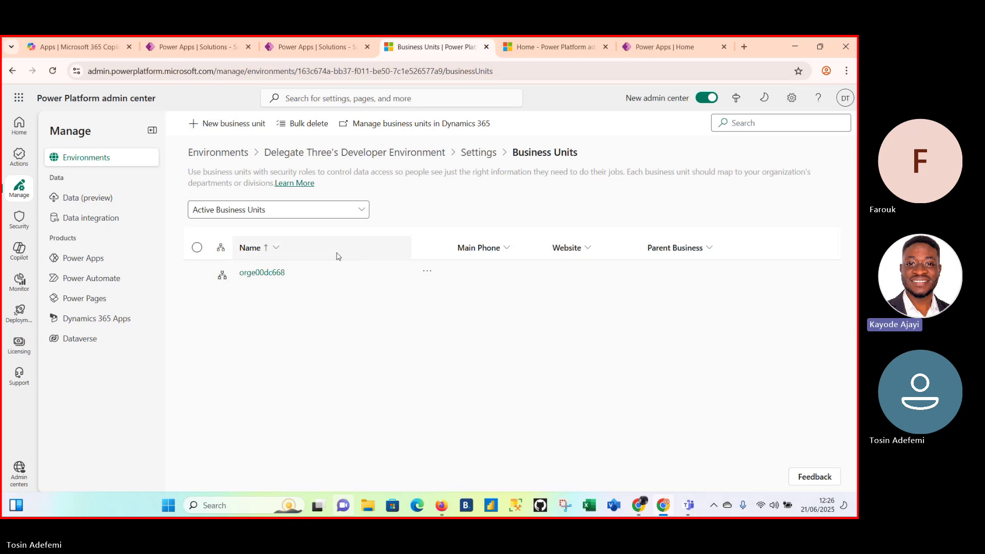
Create a business unit named China School with orge00dc668 as its parent in the developer environment, and save it.
{"action": "left_click", "coordinate": [250, 126]}
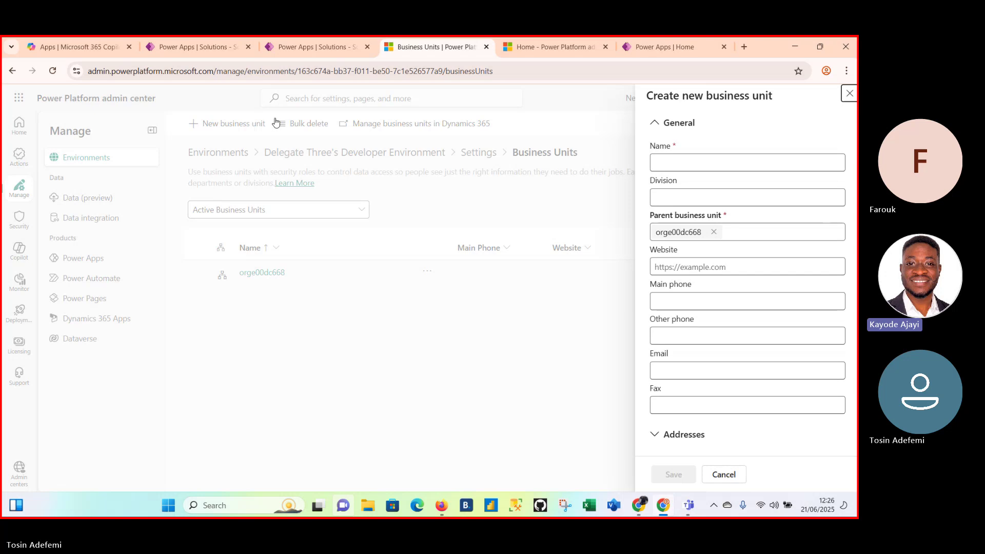
{"action": "left_click", "coordinate": [663, 167]}
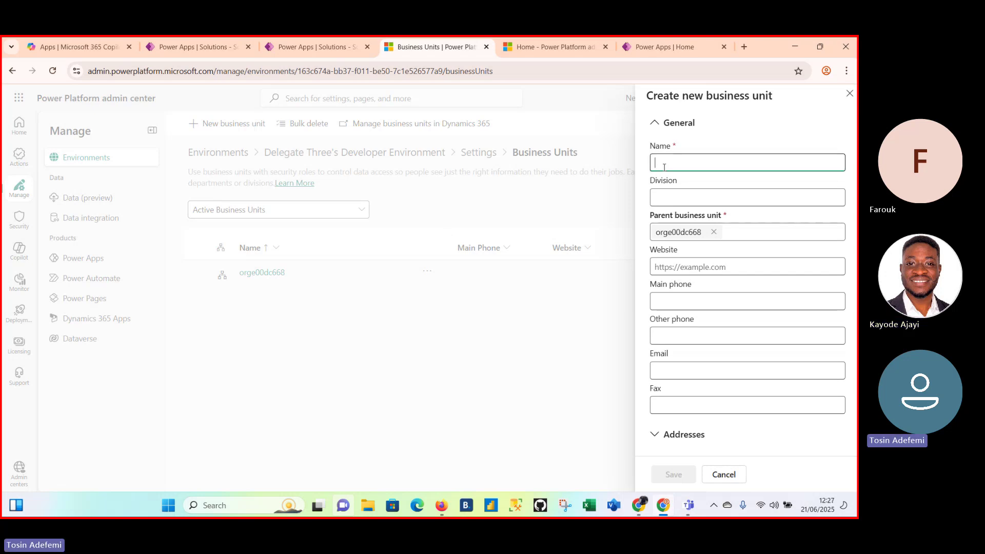
{"action": "type", "text": "C"}
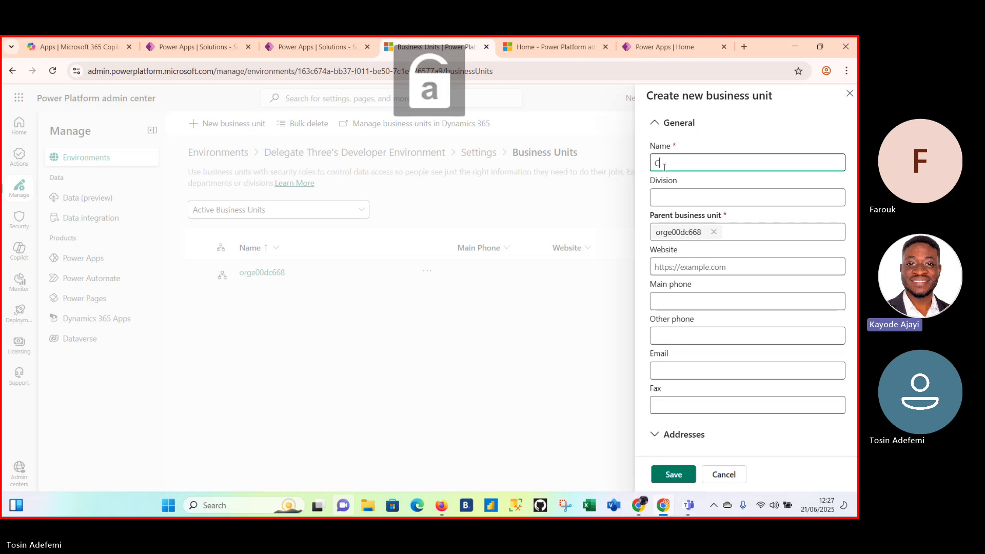
{"action": "type", "text": "hina SC"}
{"action": "key", "text": "Caps_Lock"}
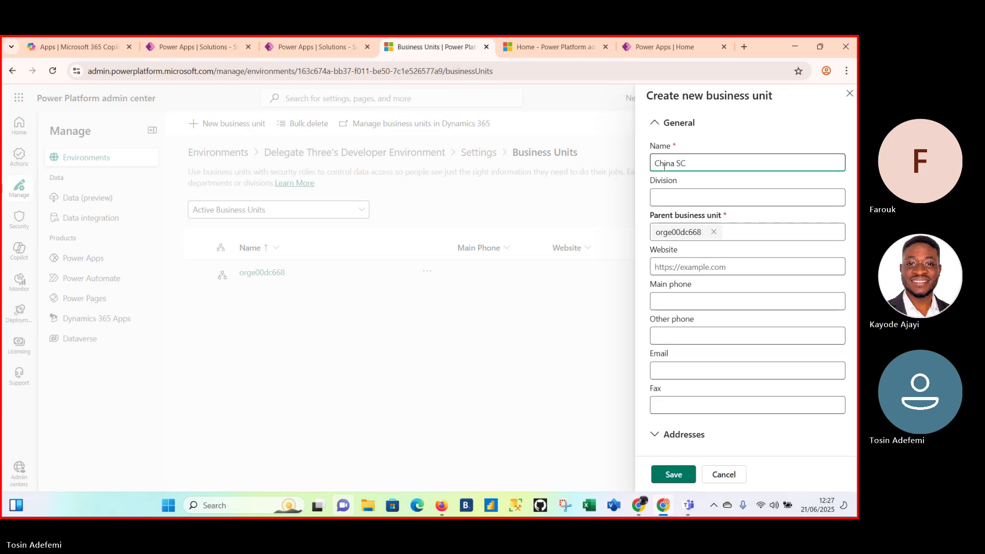
{"action": "type", "text": "oo"}
{"action": "key", "text": "BackSpace"}
{"action": "key", "text": "BackSpace"}
{"action": "type", "text": "ooh"}
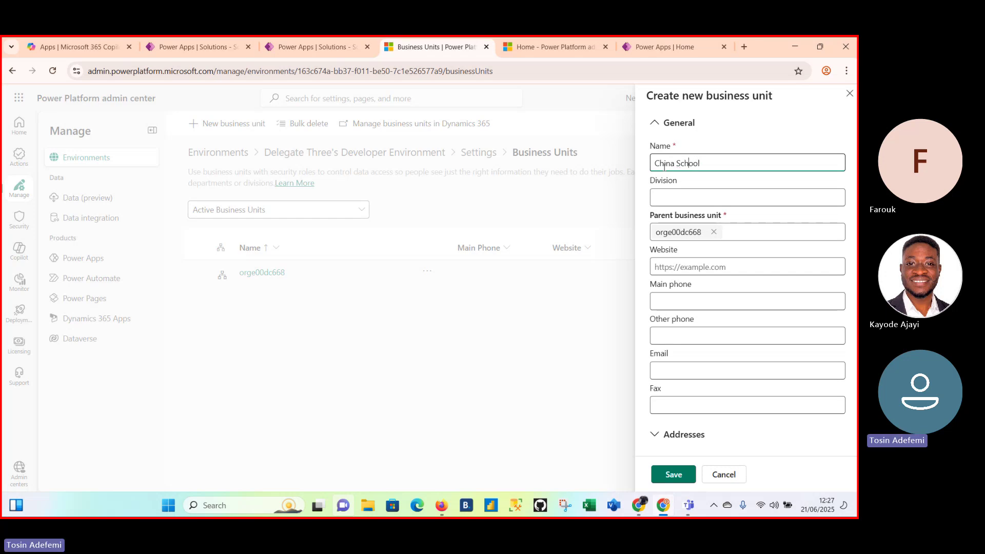
{"action": "left_click", "coordinate": [669, 476]}
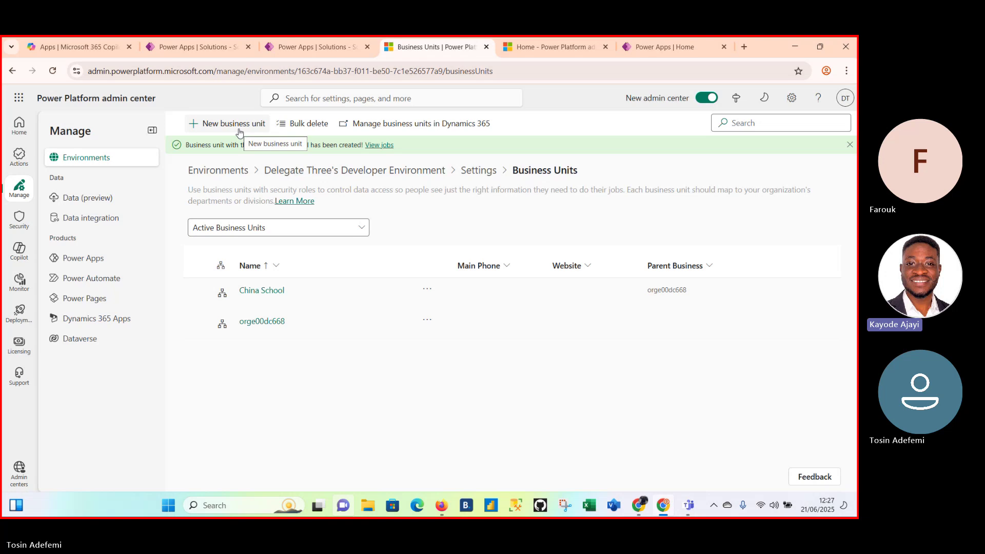
Add another business unit named USA School under the parent orge00dc668, and save it.
{"action": "left_click", "coordinate": [234, 123]}
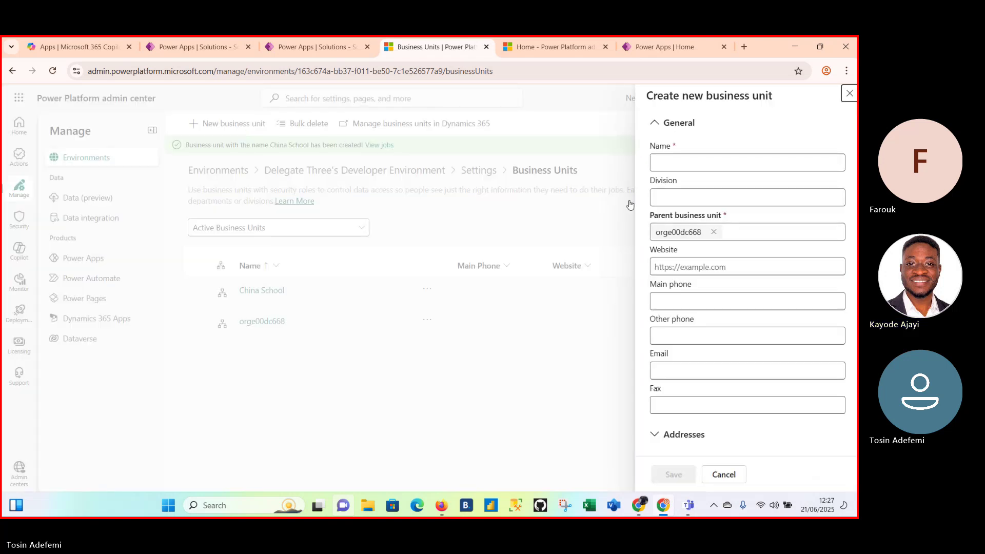
{"action": "left_click", "coordinate": [672, 163]}
{"action": "key", "text": "Caps_Lock"}
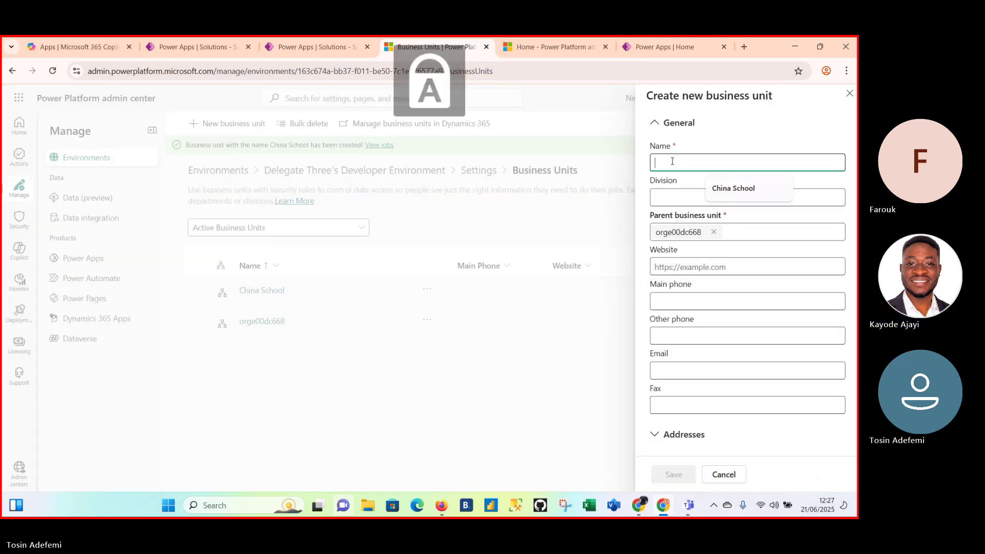
{"action": "type", "text": "USA"}
{"action": "key", "text": "Caps_Lock"}
{"action": "type", "text": "s"}
{"action": "key", "text": "Caps_Lock"}
{"action": "key", "text": "Caps_Lock"}
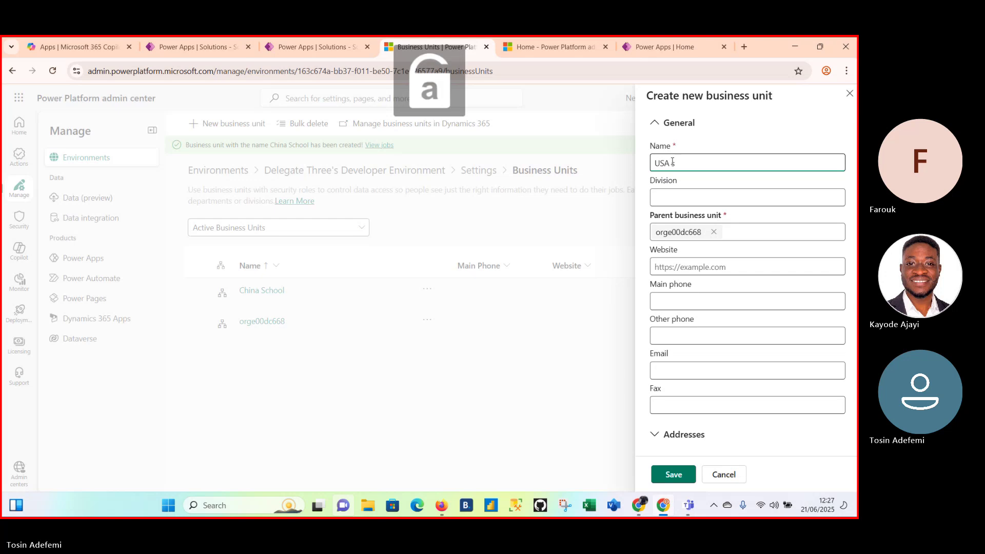
{"action": "key", "text": "Caps_Lock"}
{"action": "key", "text": "Caps_Lock"}
{"action": "type", "text": "chool"}
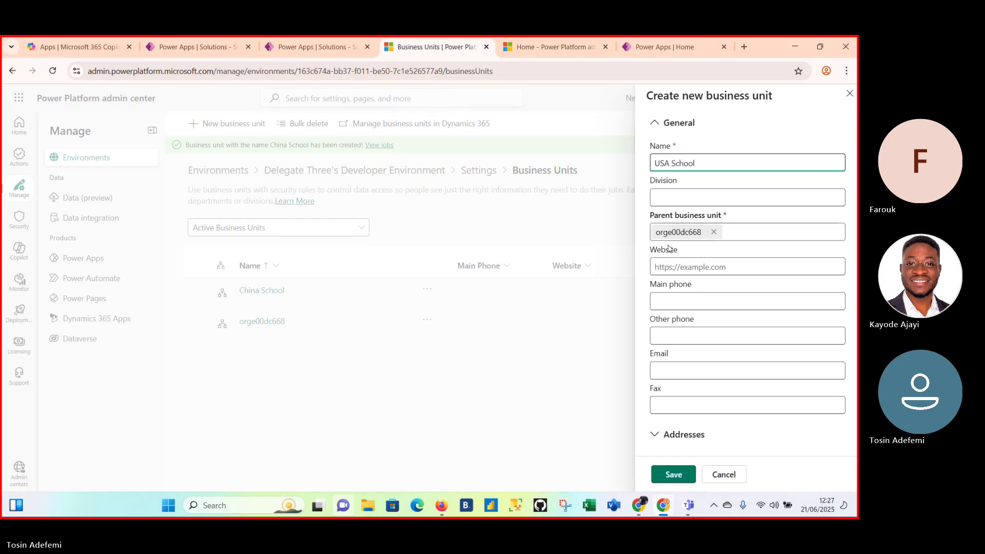
{"action": "left_click", "coordinate": [685, 472]}
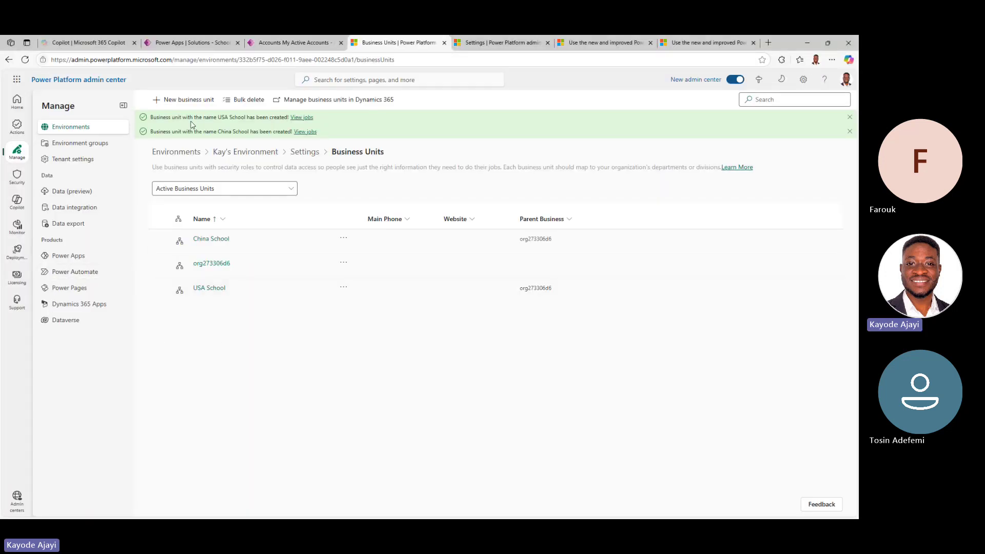
Create a business unit named USA IT with USA School as its parent, and save it.
{"action": "left_click", "coordinate": [189, 100]}
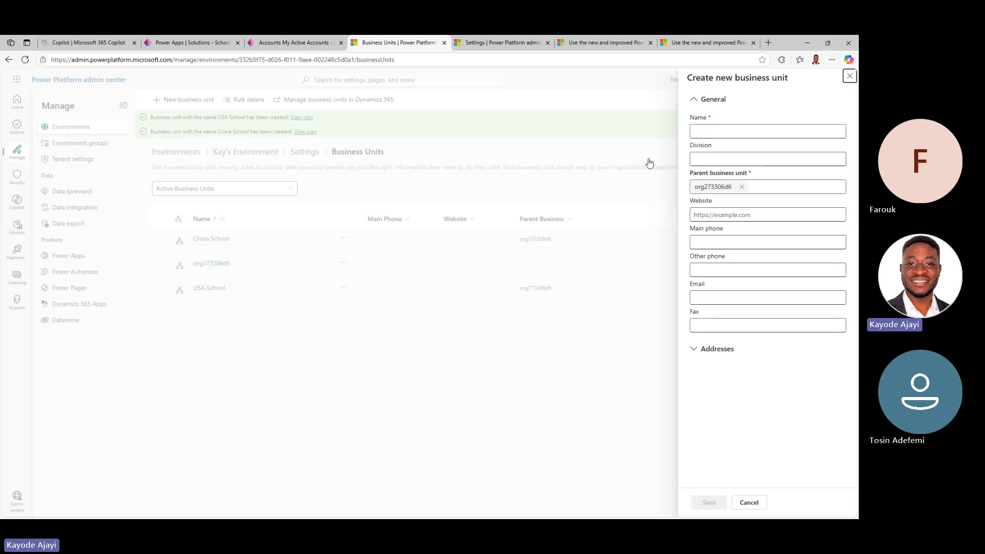
{"action": "left_click", "coordinate": [732, 132]}
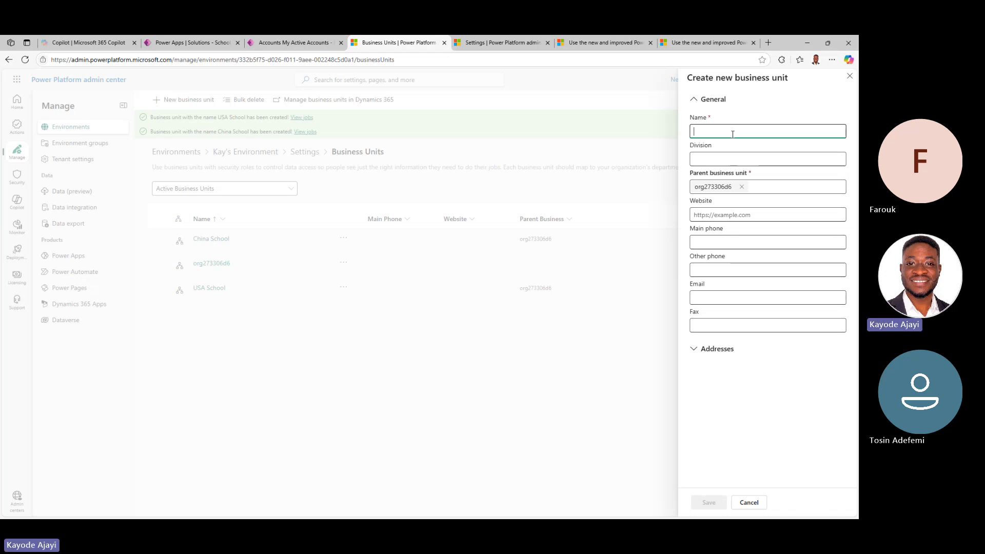
{"action": "type", "text": "USA"}
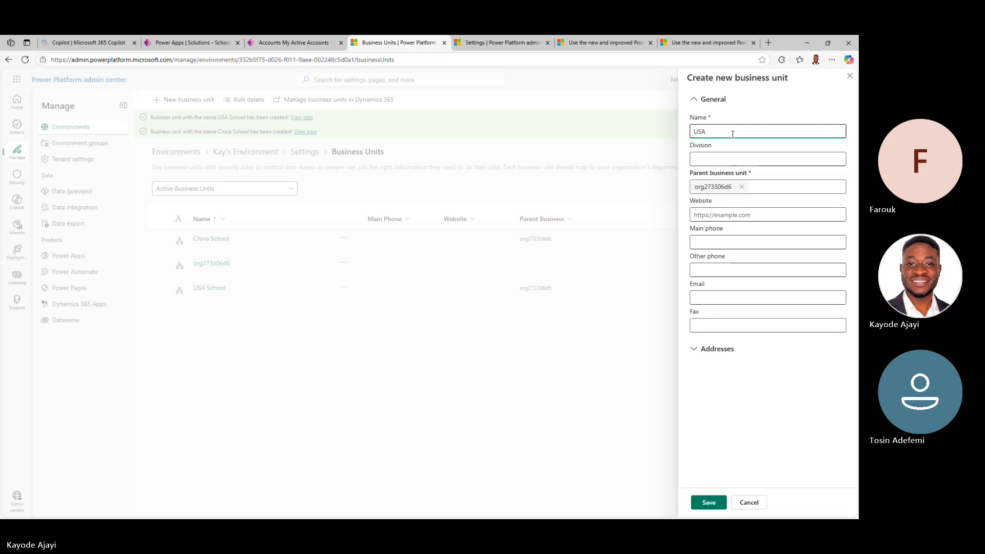
{"action": "type", "text": " IT"}
{"action": "left_click", "coordinate": [744, 188]}
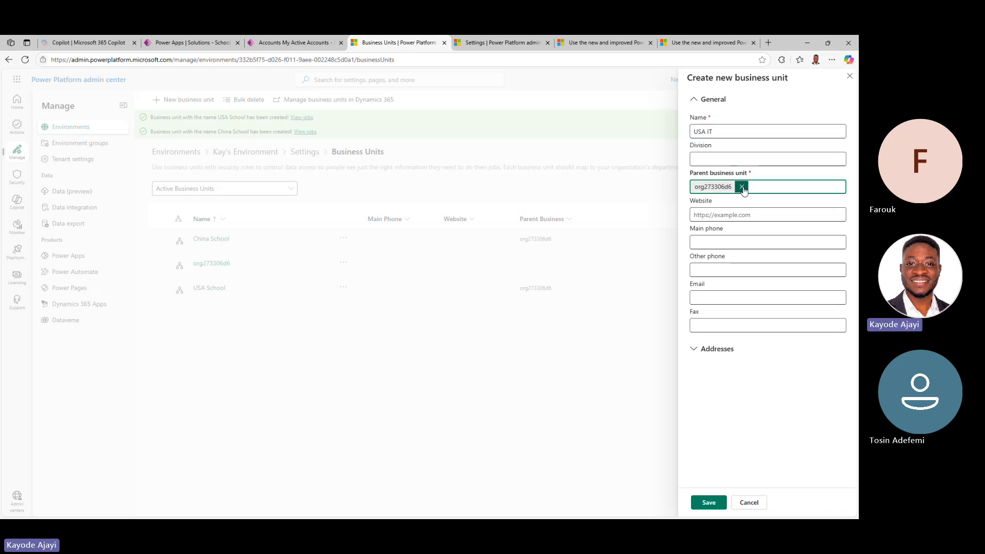
{"action": "left_click", "coordinate": [741, 188]}
{"action": "type", "text": "USA School"}
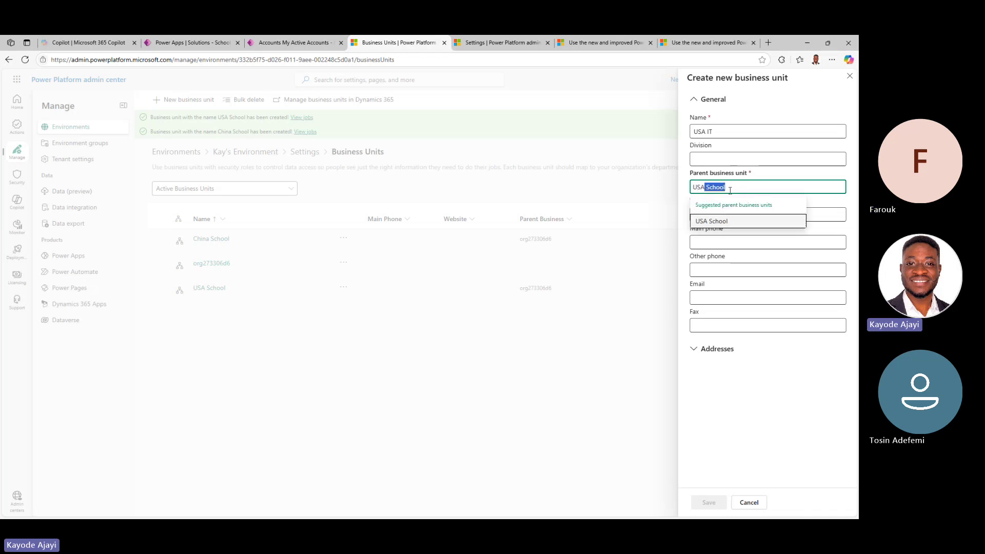
{"action": "left_click", "coordinate": [729, 189]}
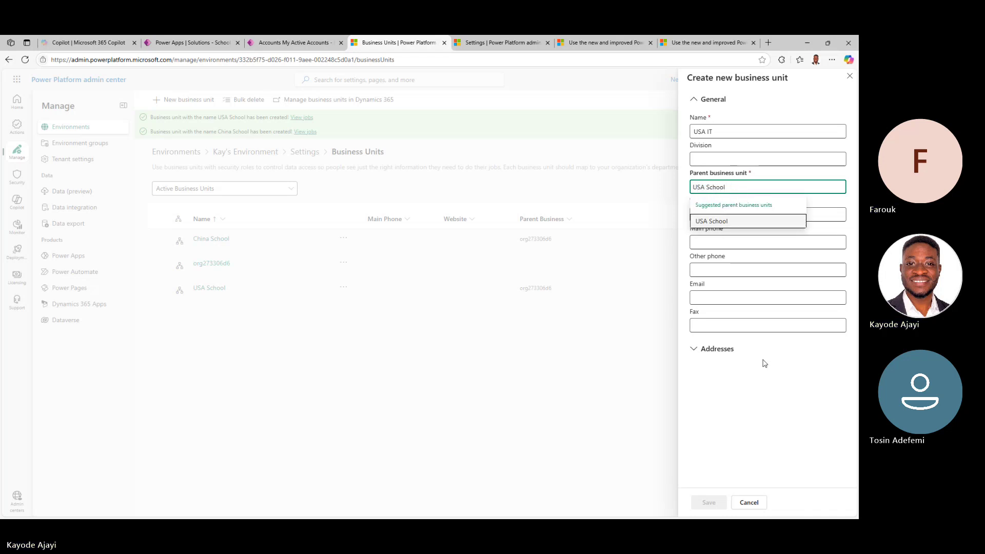
{"action": "left_click", "coordinate": [776, 291]}
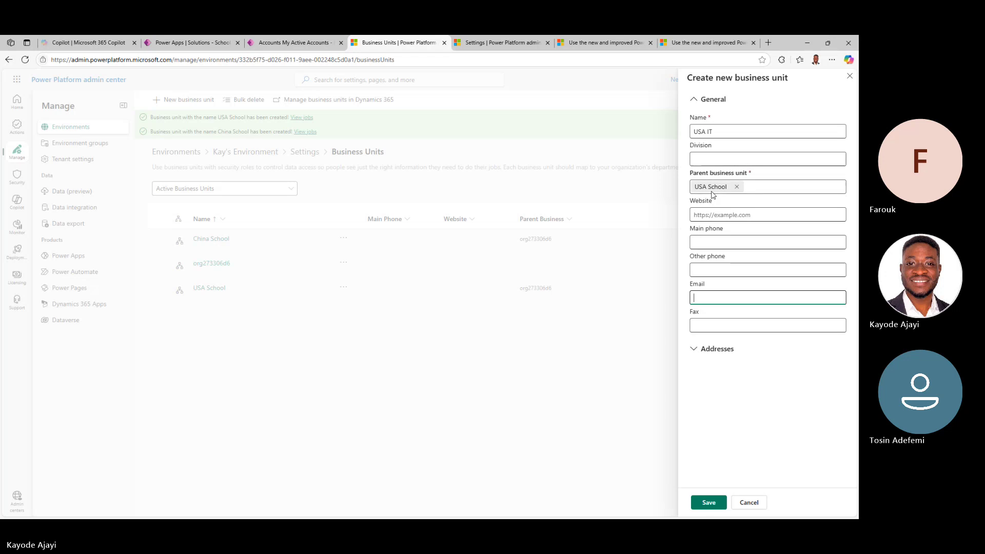
{"action": "left_click", "coordinate": [733, 129]}
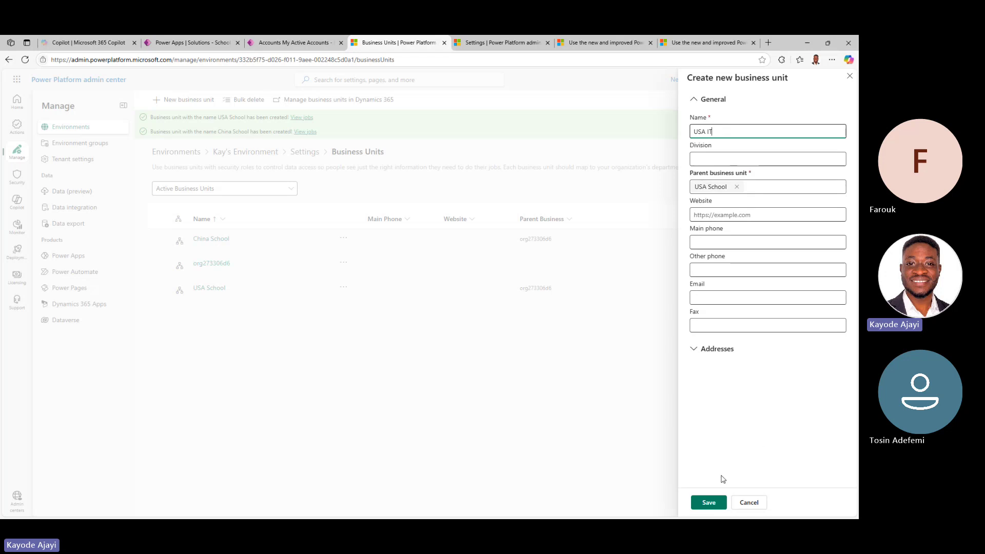
{"action": "left_click", "coordinate": [708, 502]}
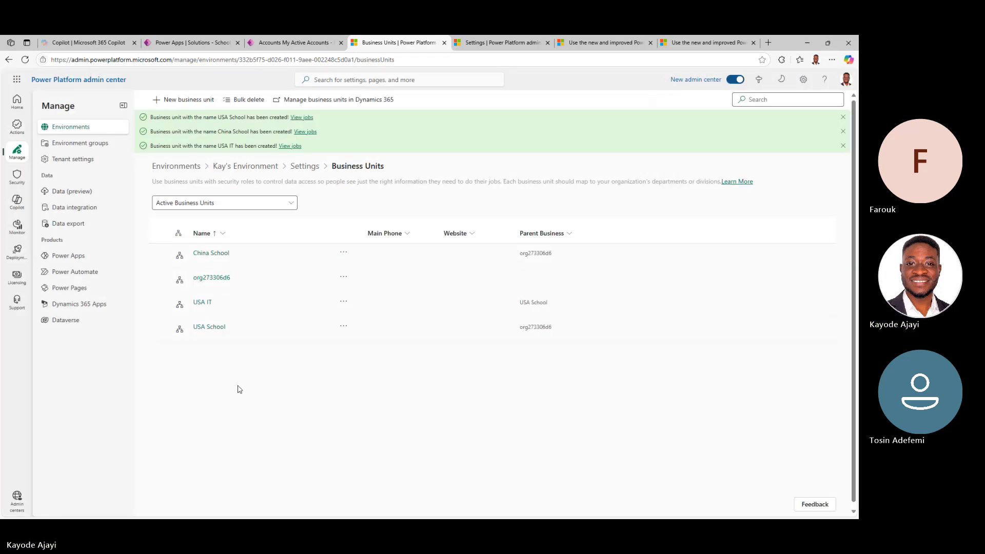
Create a business unit named USA HR under the parent USA School, and save it.
{"action": "left_click", "coordinate": [178, 102]}
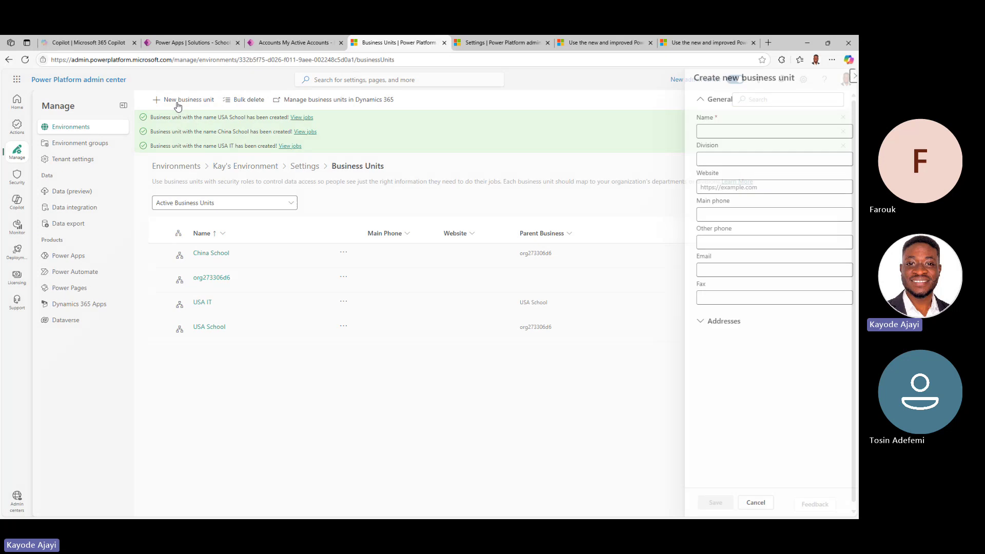
{"action": "left_click", "coordinate": [728, 132]}
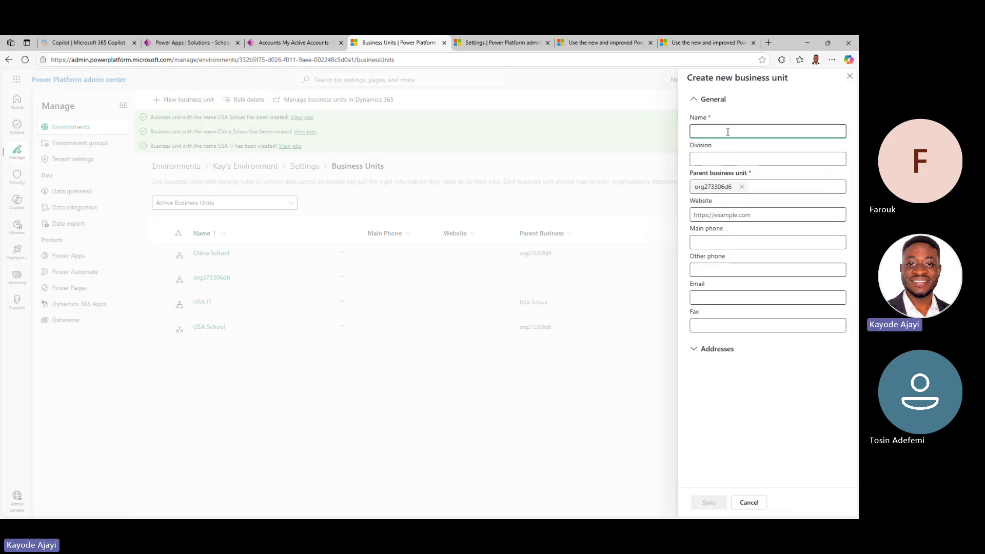
{"action": "type", "text": "U"}
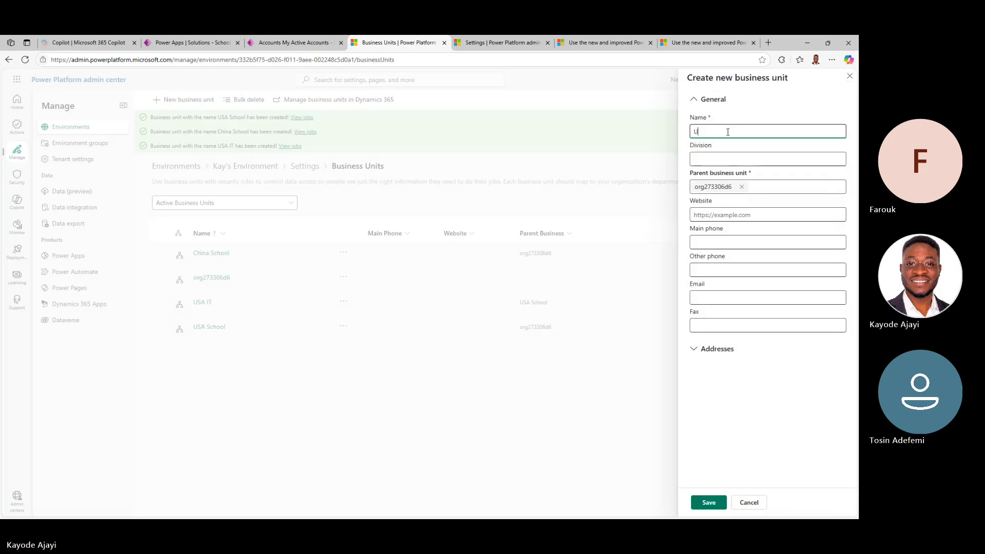
{"action": "type", "text": "SA HR"}
{"action": "left_click", "coordinate": [742, 186]}
{"action": "type", "text": "A"}
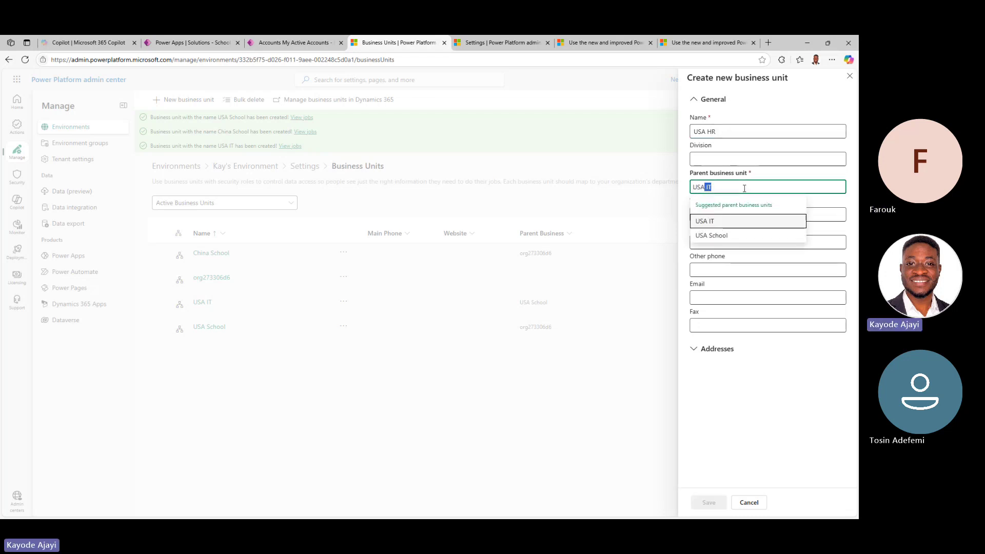
{"action": "left_click", "coordinate": [736, 235]}
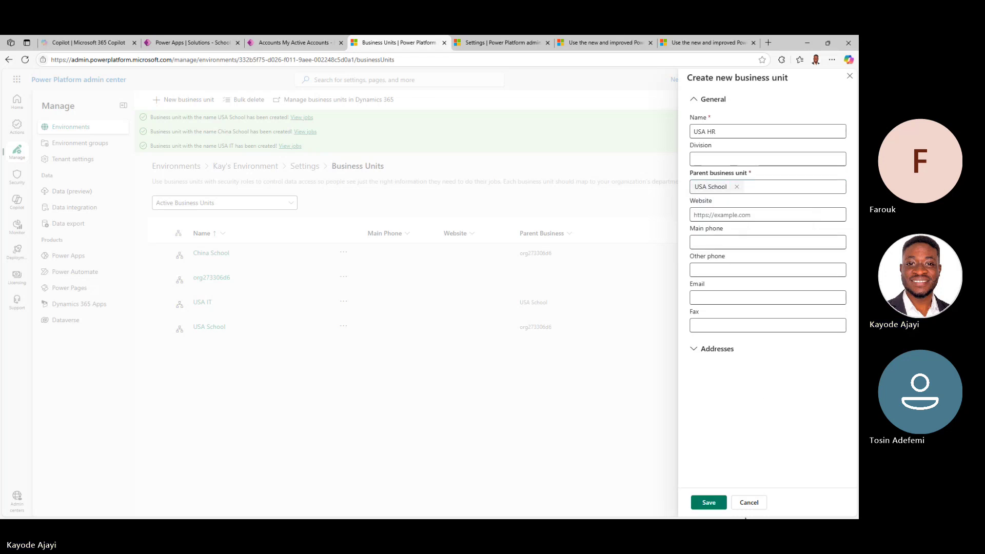
{"action": "left_click", "coordinate": [709, 504]}
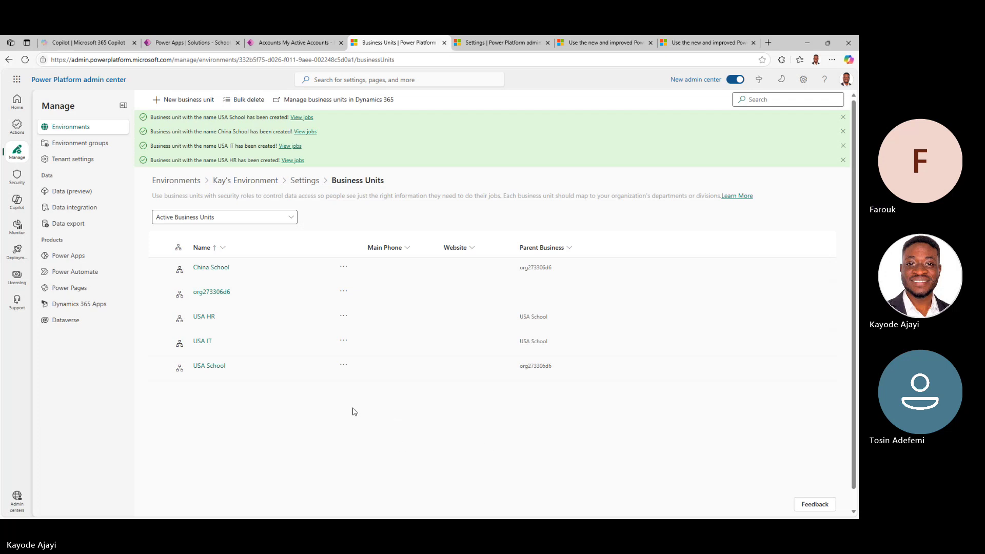
Create a business unit named China IT with China School as its parent, and save it.
{"action": "left_click", "coordinate": [190, 100]}
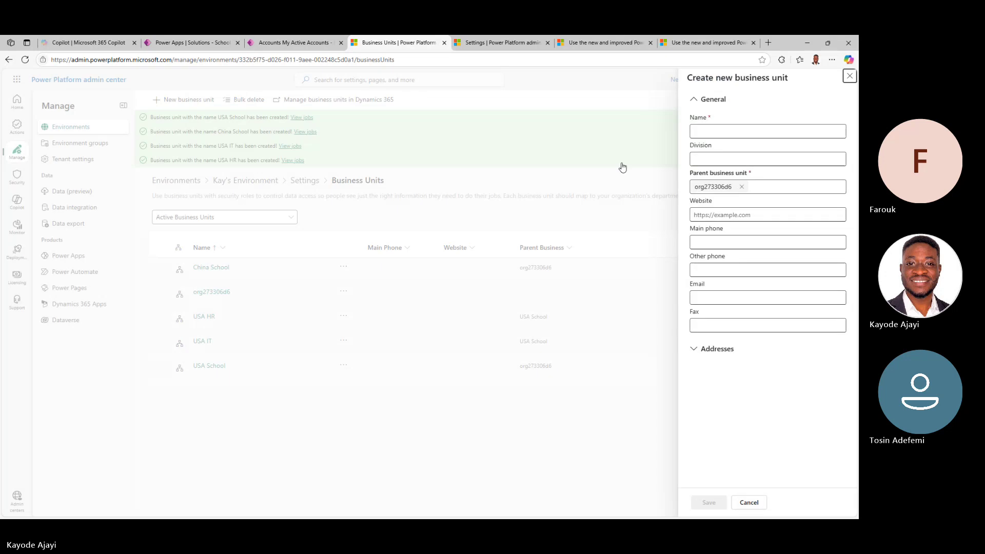
{"action": "left_click", "coordinate": [712, 131]}
{"action": "type", "text": "Chi"}
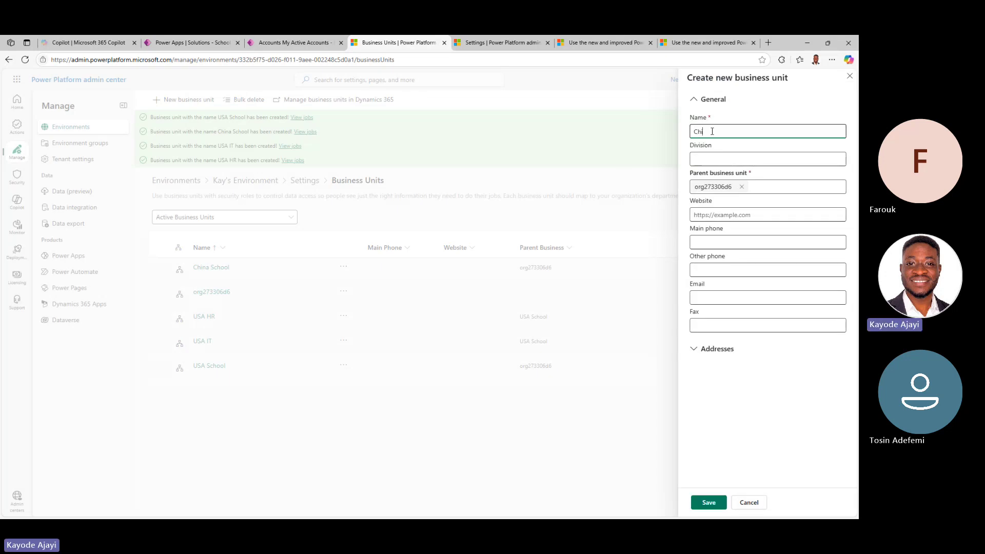
{"action": "type", "text": "na"}
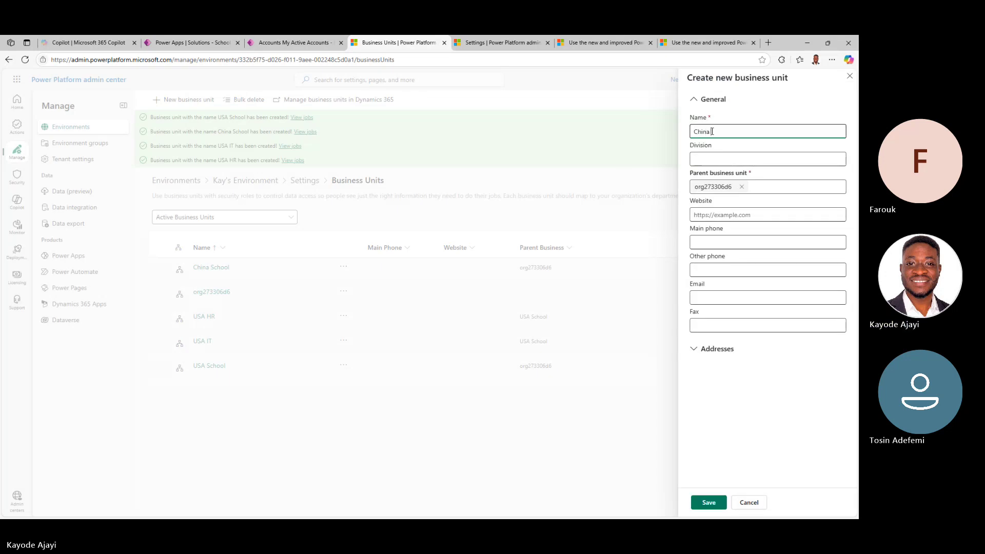
{"action": "type", "text": " IT"}
{"action": "left_click", "coordinate": [741, 187]}
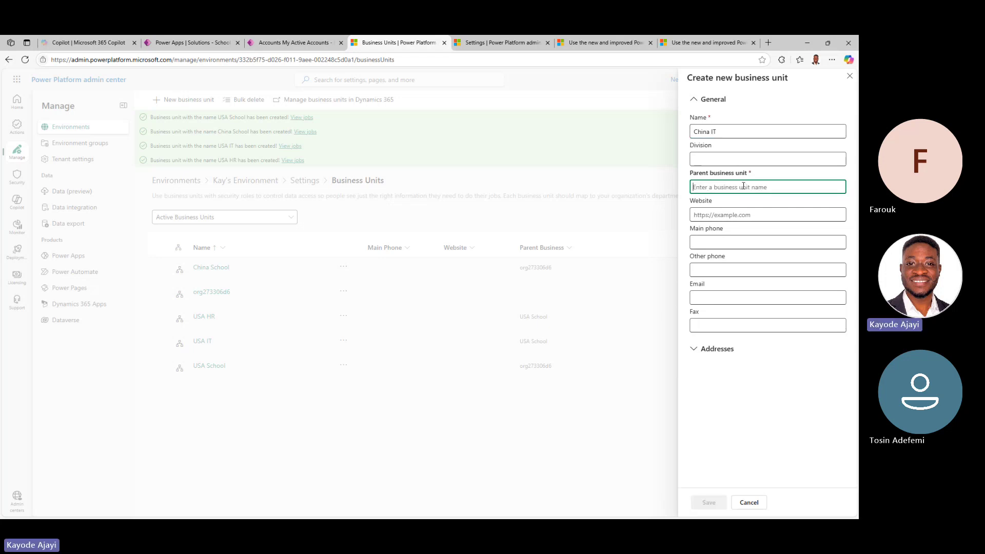
{"action": "type", "text": "China School"}
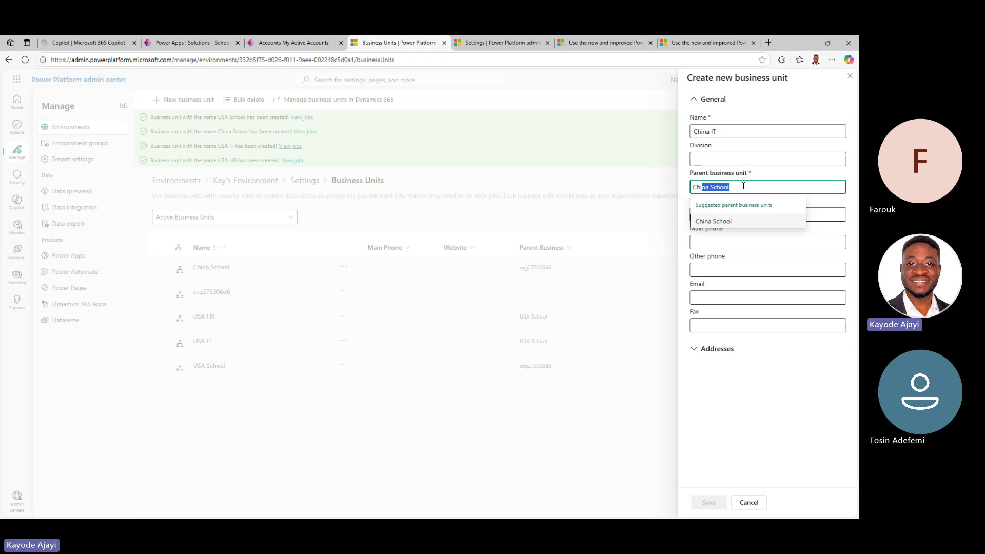
{"action": "key", "text": "Right"}
{"action": "key", "text": "Return"}
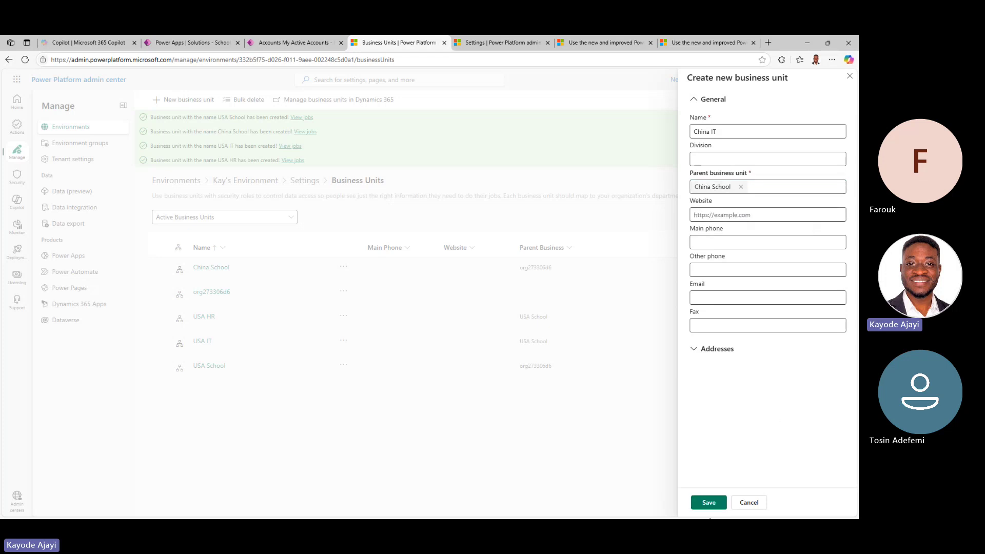
{"action": "left_click", "coordinate": [708, 502]}
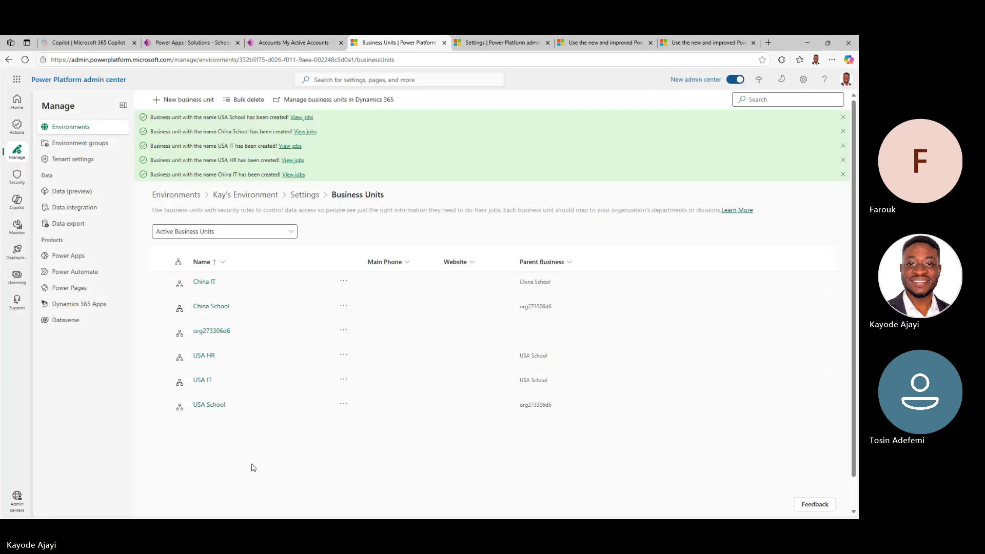
Add a China HR business unit under the parent China School, and save it.
{"action": "left_click", "coordinate": [181, 101]}
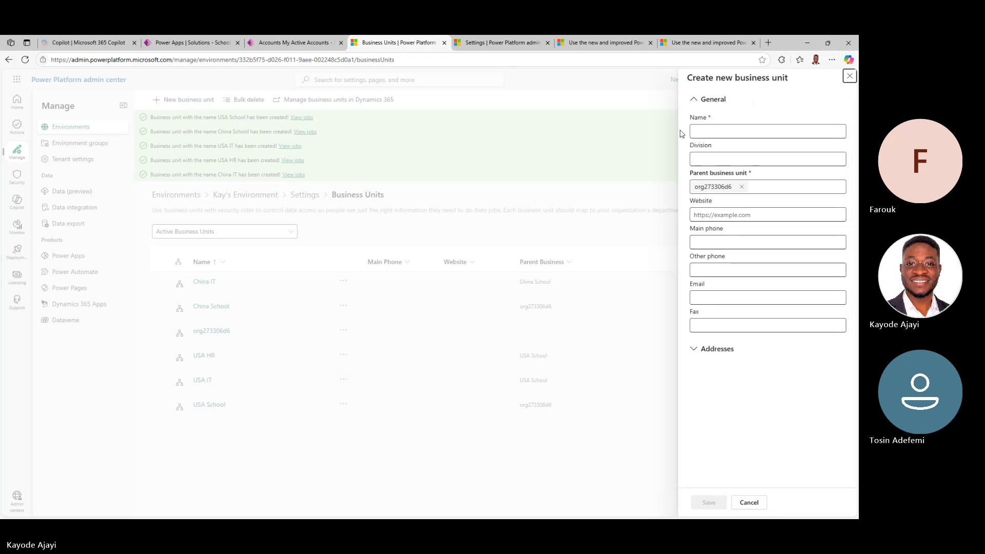
{"action": "left_click", "coordinate": [708, 131]}
{"action": "type", "text": "Ch"}
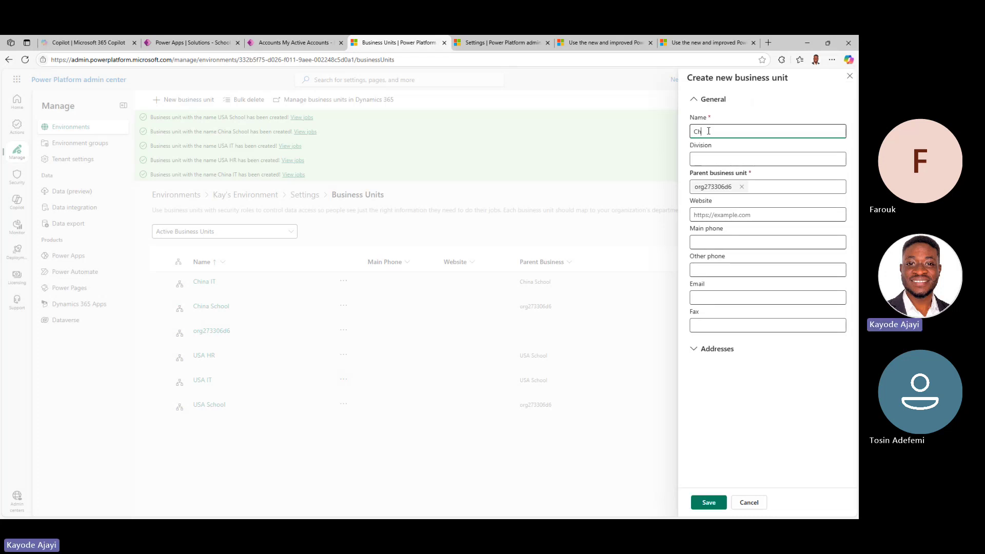
{"action": "type", "text": "ina HR"}
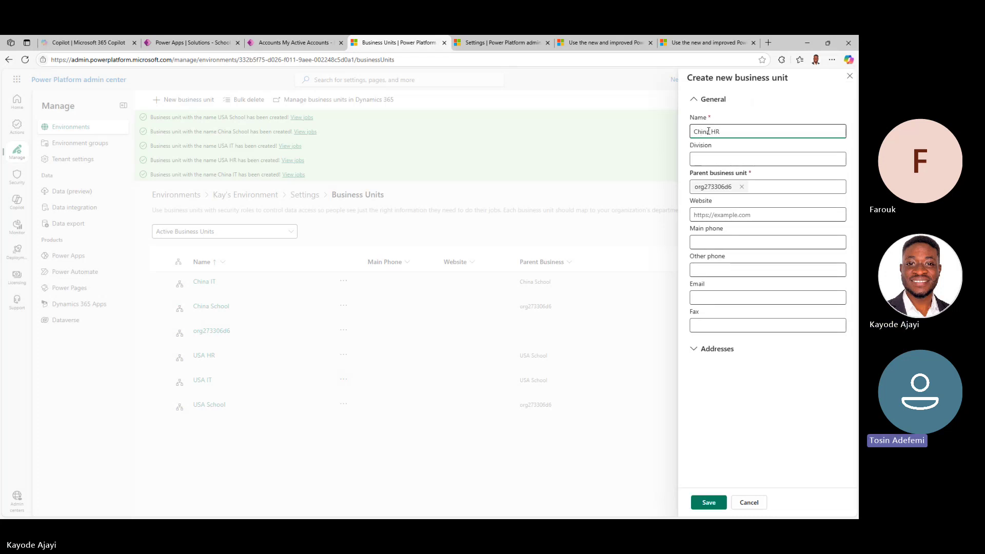
{"action": "left_click", "coordinate": [741, 186]}
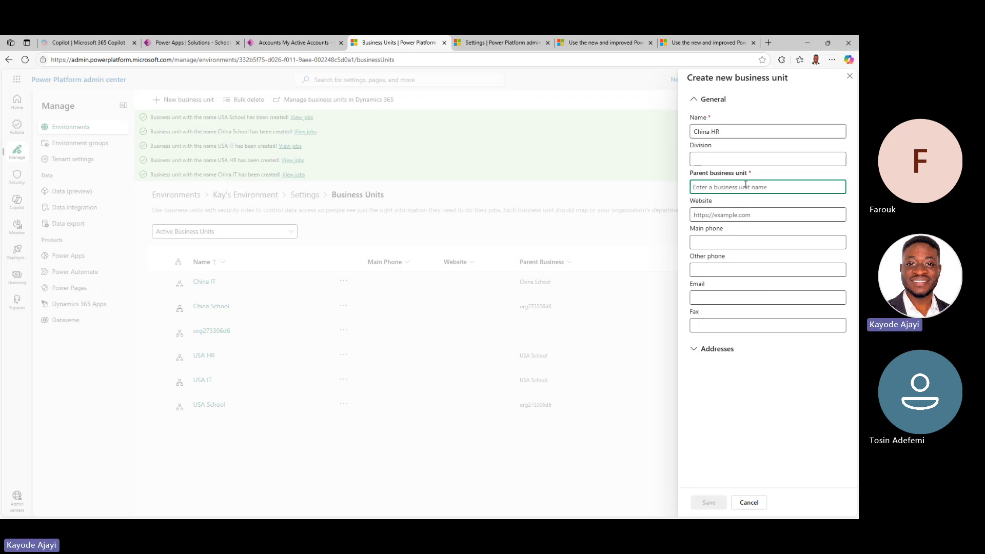
{"action": "type", "text": "China IT"}
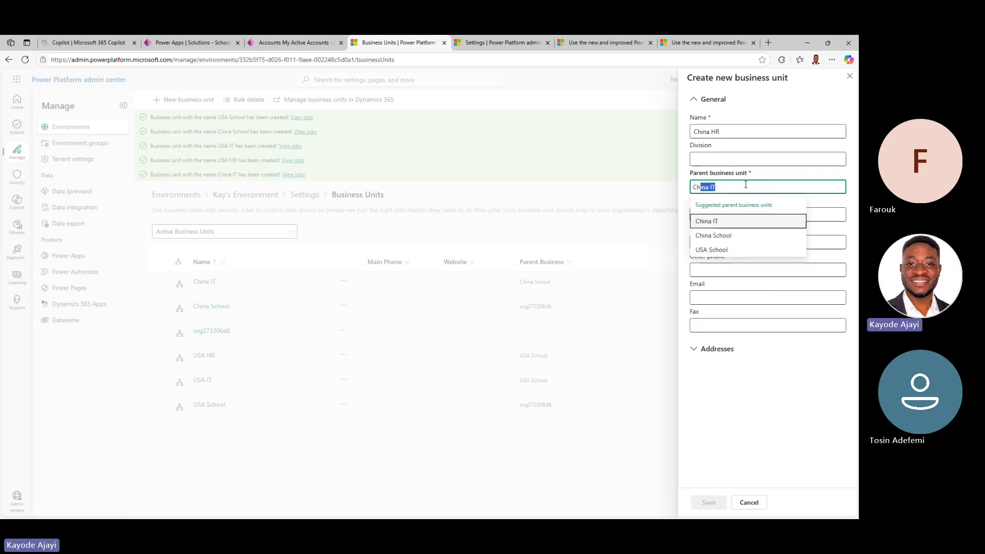
{"action": "left_click", "coordinate": [743, 235]}
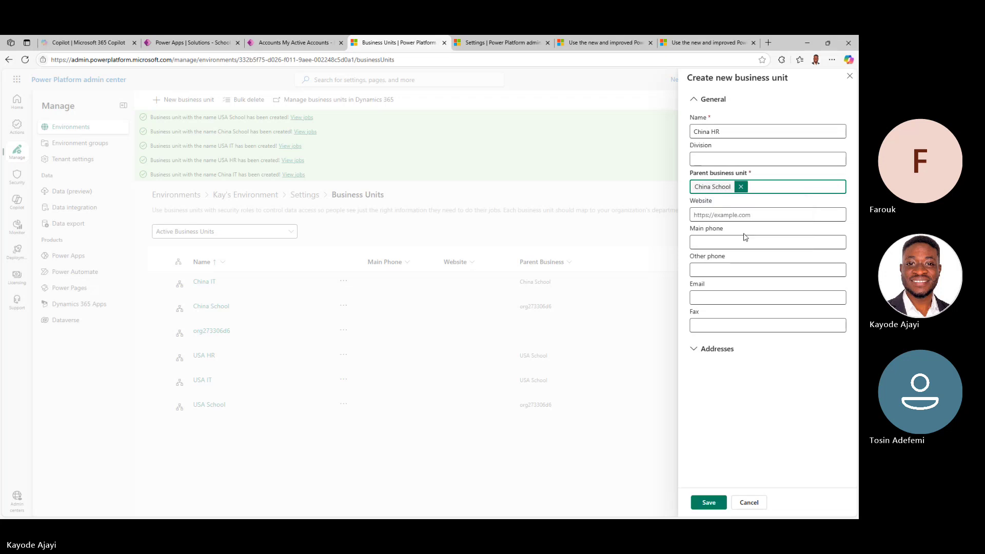
{"action": "left_click", "coordinate": [709, 502]}
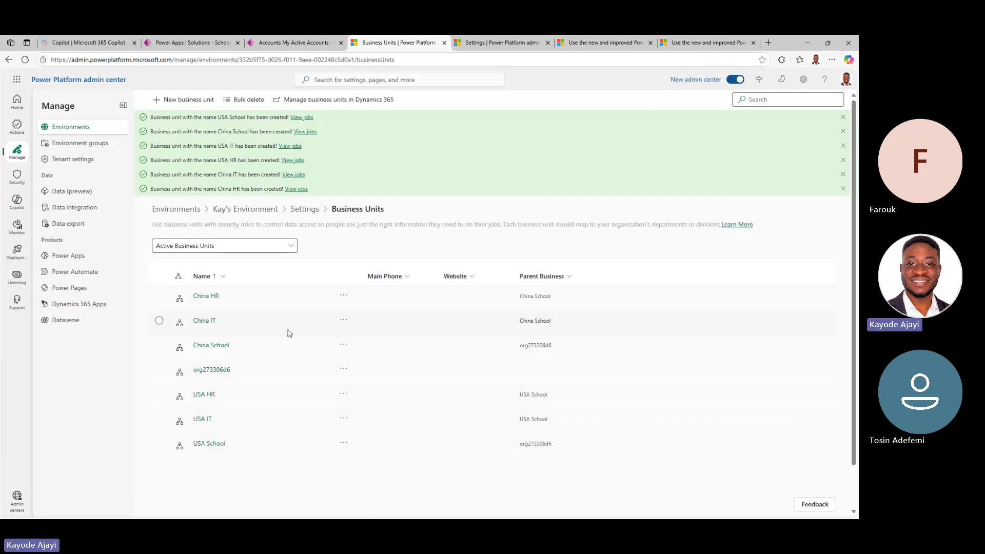
Review the child business units of org273306d6, return to the business unit list and open the details of China IT.
{"action": "left_click", "coordinate": [219, 370]}
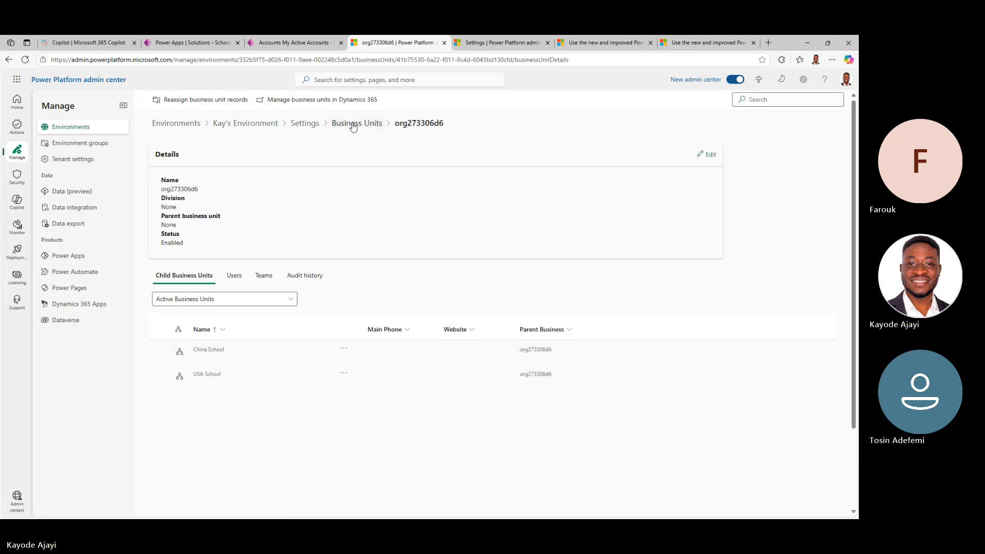
{"action": "left_click", "coordinate": [215, 351]}
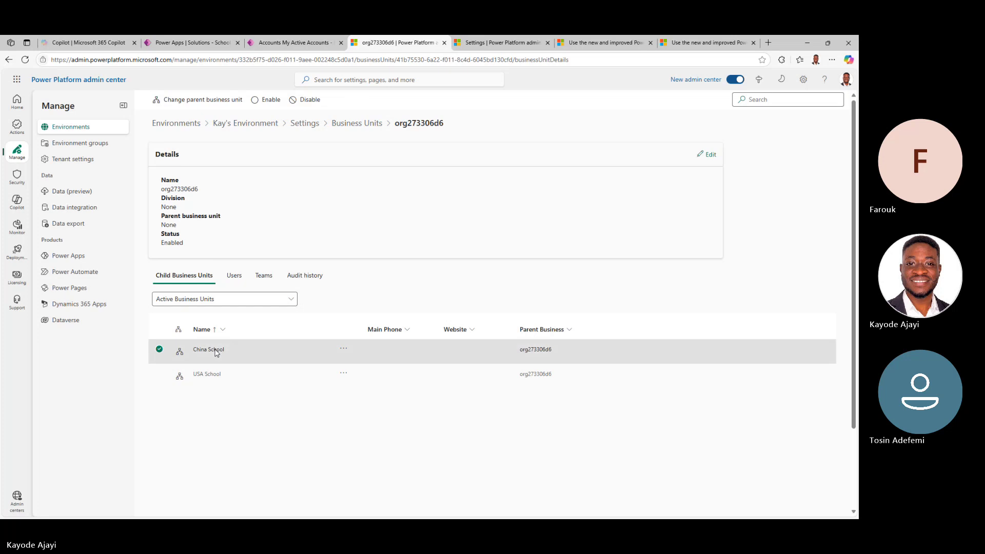
{"action": "left_click", "coordinate": [213, 376]}
{"action": "left_click", "coordinate": [213, 352]}
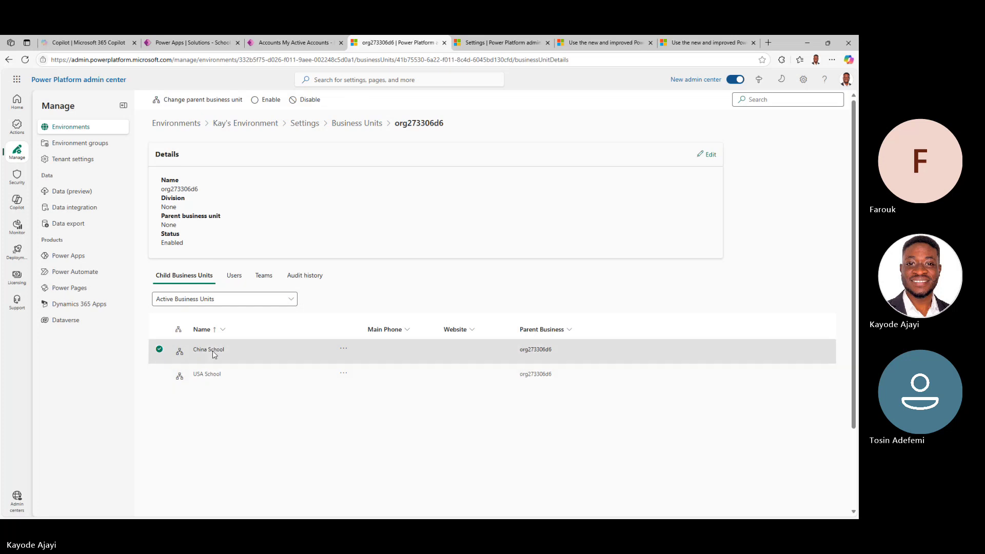
{"action": "left_click", "coordinate": [351, 125]}
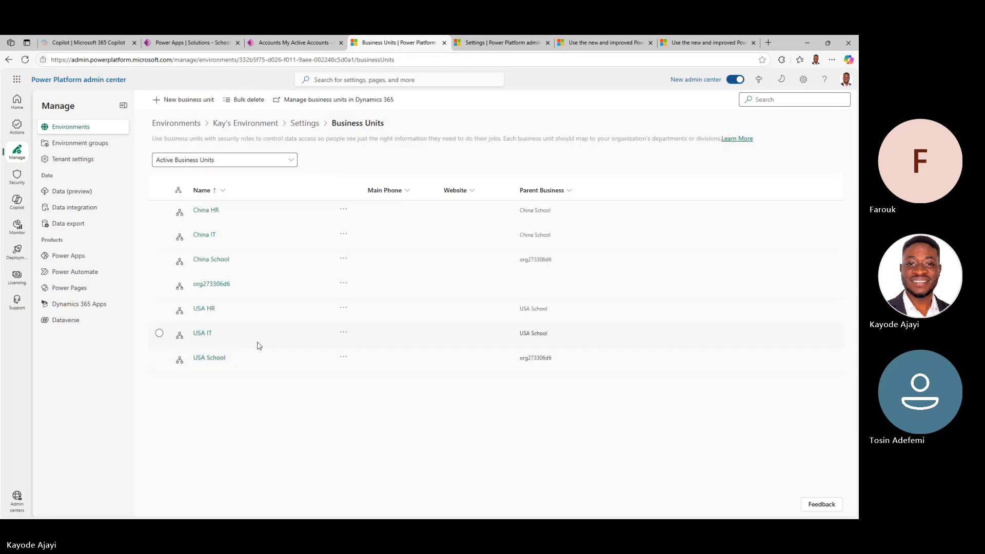
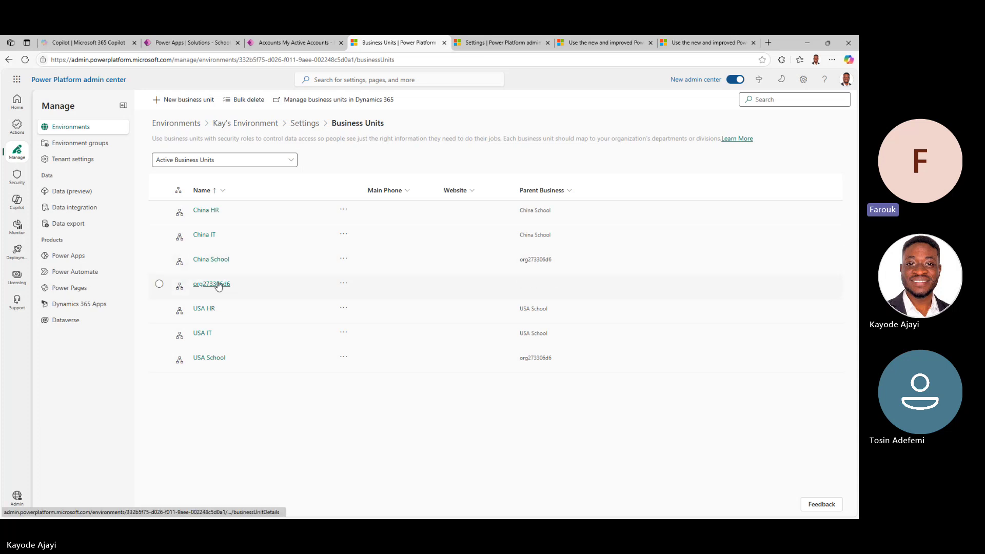
{"action": "left_click", "coordinate": [203, 237]}
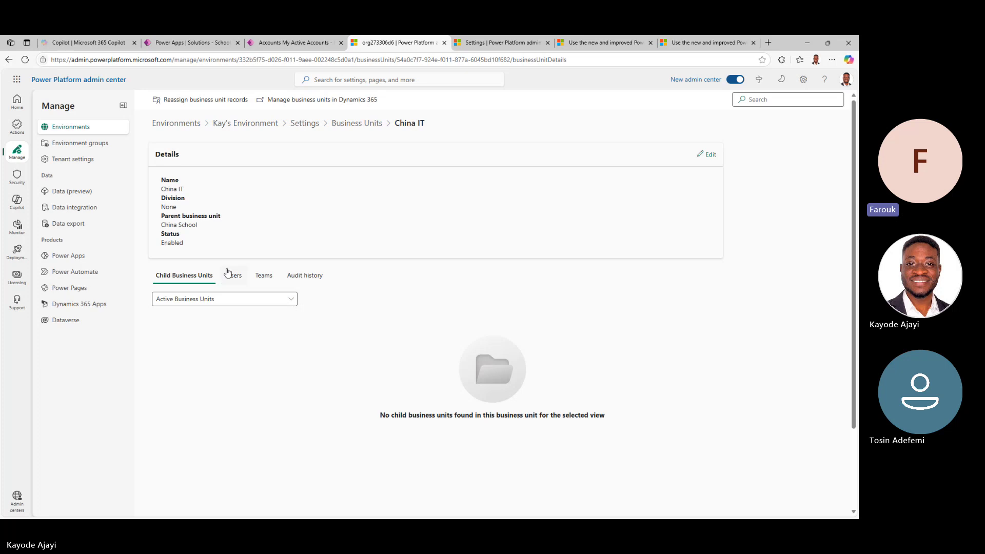
Check the available child business unit views and the record reassignment form for China IT, leaving both without changes.
{"action": "left_click", "coordinate": [291, 303]}
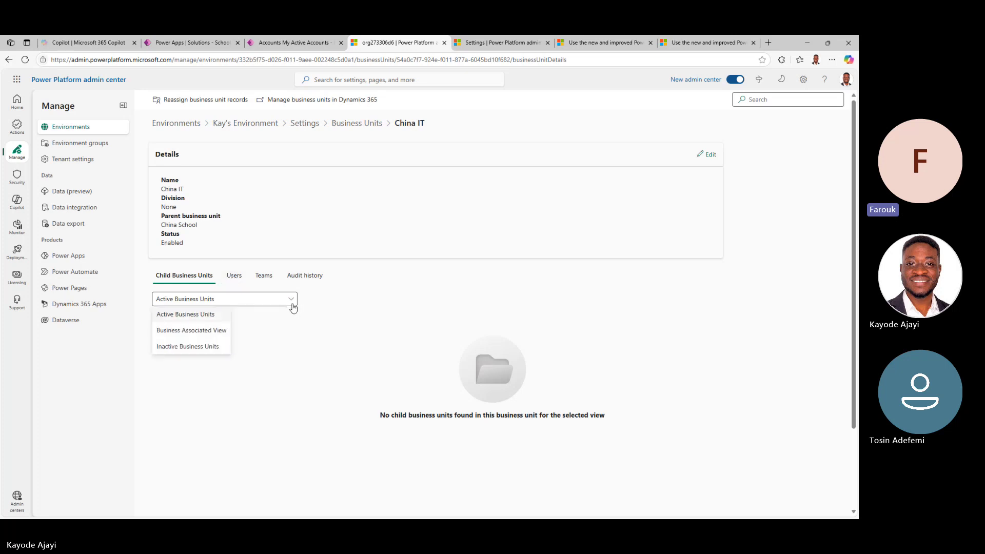
{"action": "left_click", "coordinate": [336, 309]}
{"action": "left_click", "coordinate": [221, 102]}
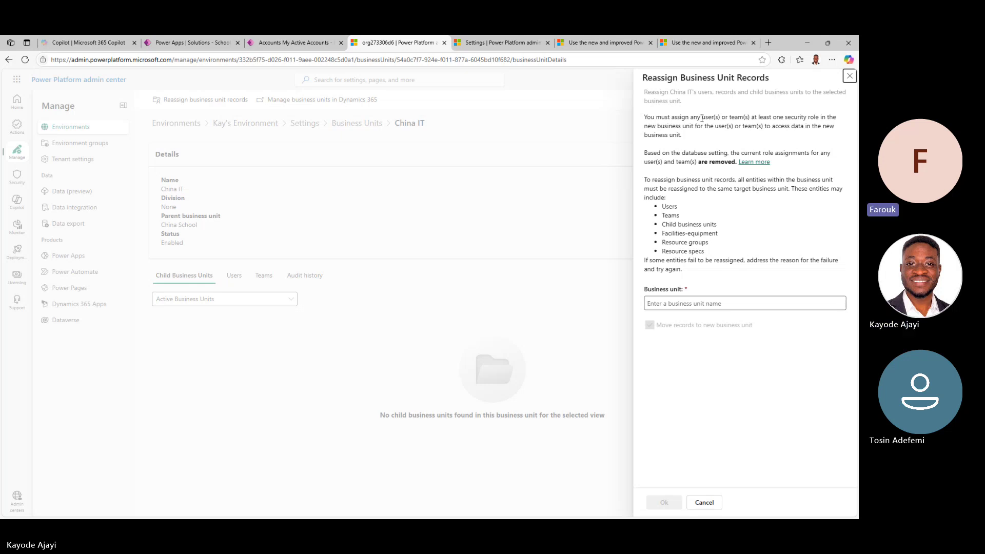
{"action": "left_click", "coordinate": [848, 76]}
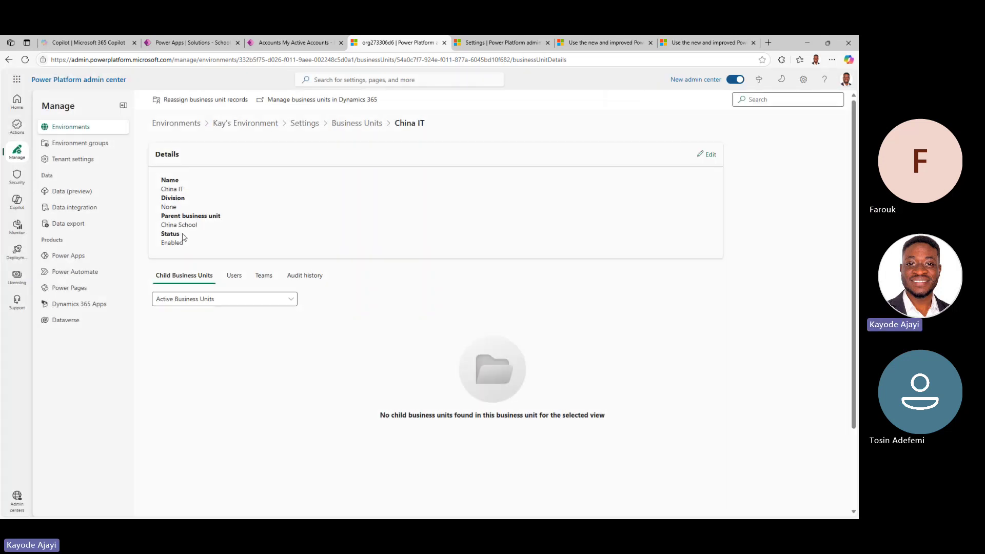
Replace China IT's parent business unit with USA School in the edit form, and close the form without saving.
{"action": "left_click", "coordinate": [709, 154]}
{"action": "left_click", "coordinate": [753, 189]}
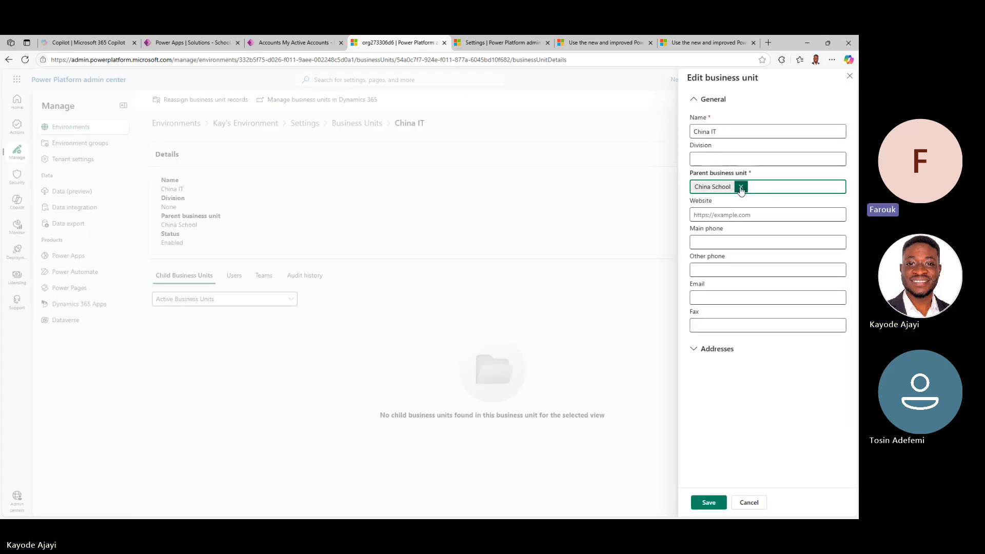
{"action": "left_click", "coordinate": [740, 187]}
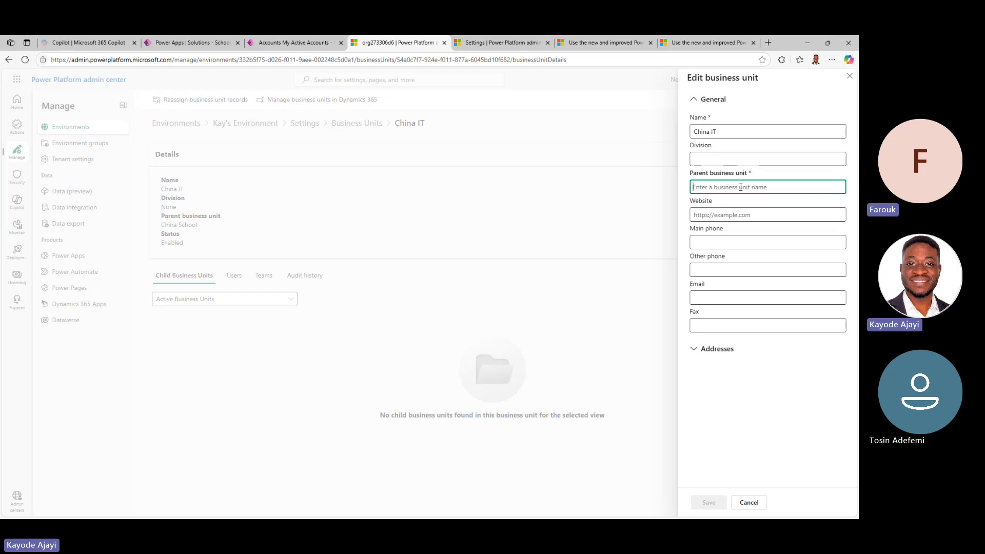
{"action": "type", "text": "USA HR"}
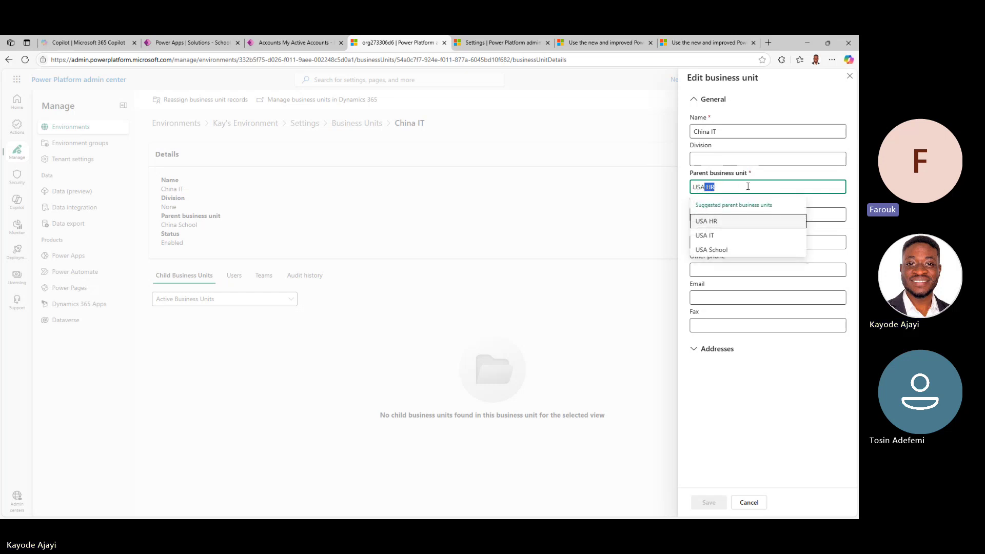
{"action": "left_click", "coordinate": [740, 250]}
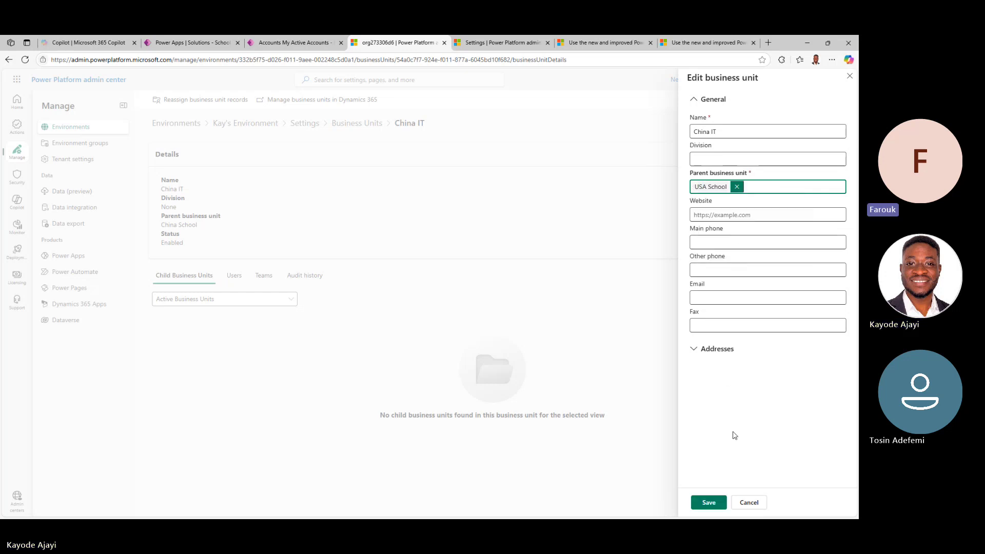
{"action": "left_click", "coordinate": [848, 77]}
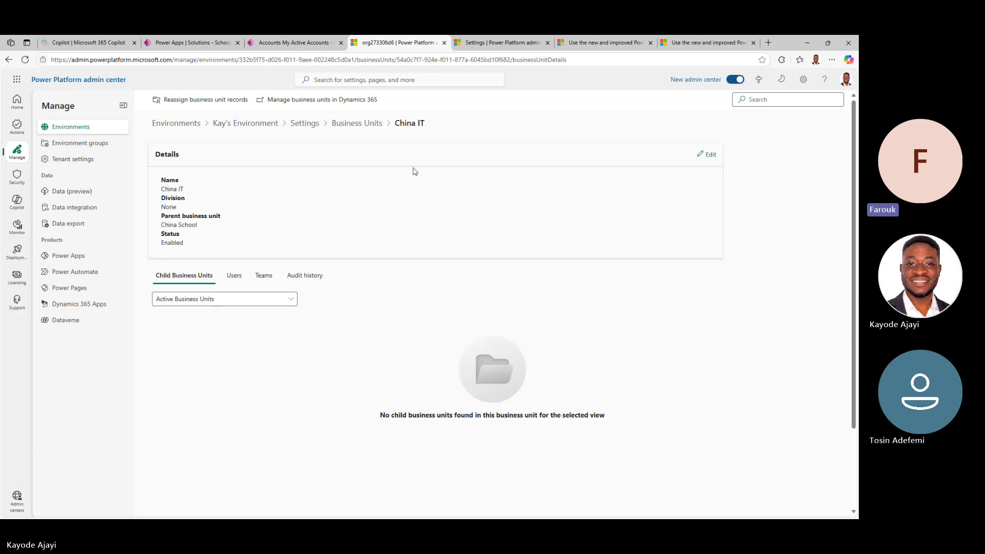
Read the Reassign Business Unit Records instructions for China IT, covering security roles, role assignments and affected entities, and close the form.
{"action": "left_click", "coordinate": [189, 105]}
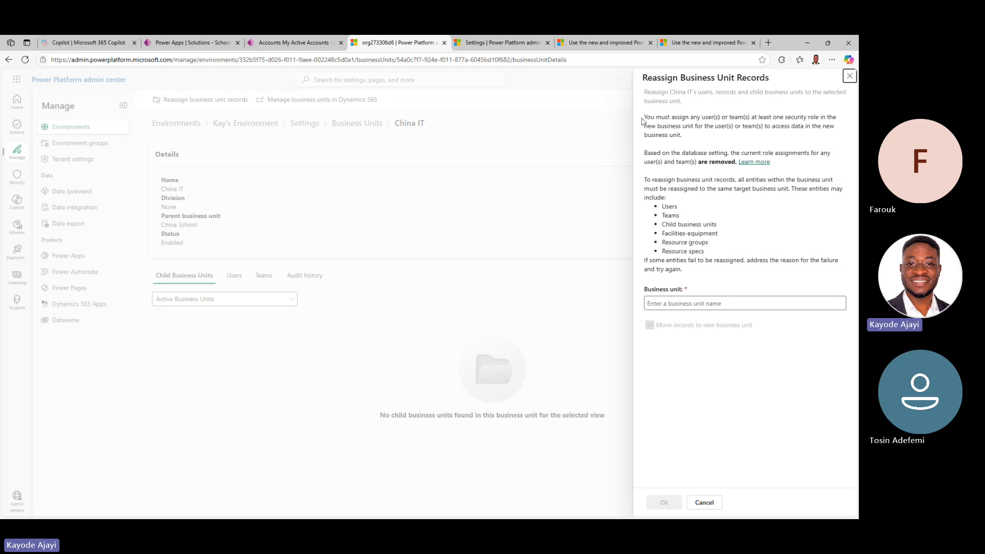
{"action": "left_click", "coordinate": [850, 76]}
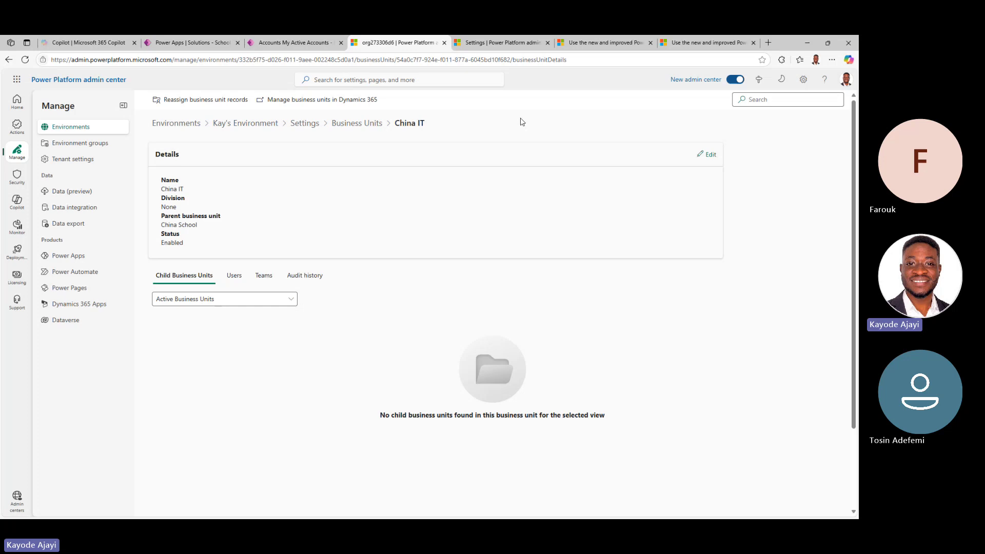
{"action": "left_click", "coordinate": [220, 102]}
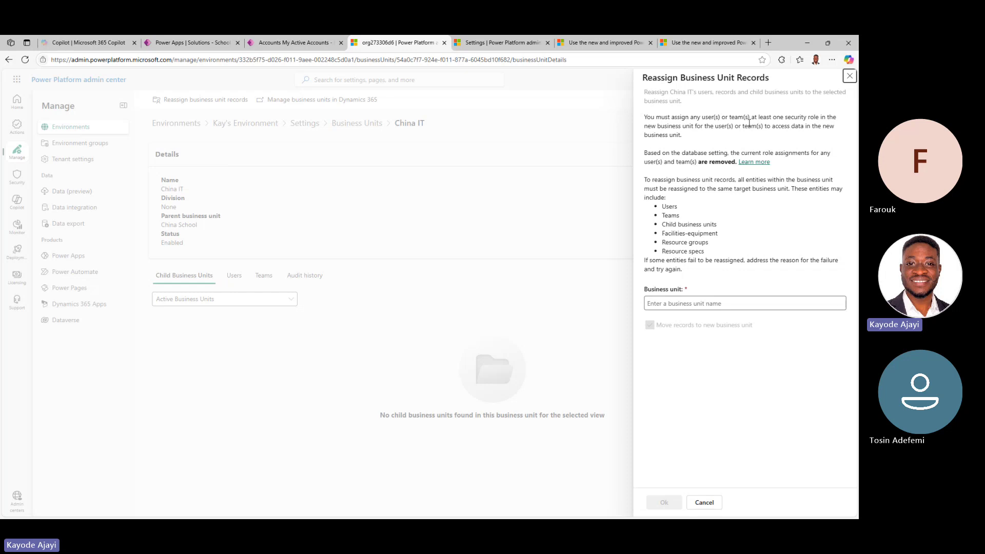
{"action": "left_click_drag", "start_coordinate": [645, 117], "coordinate": [798, 117]}
{"action": "left_click_drag", "start_coordinate": [686, 117], "coordinate": [832, 135]}
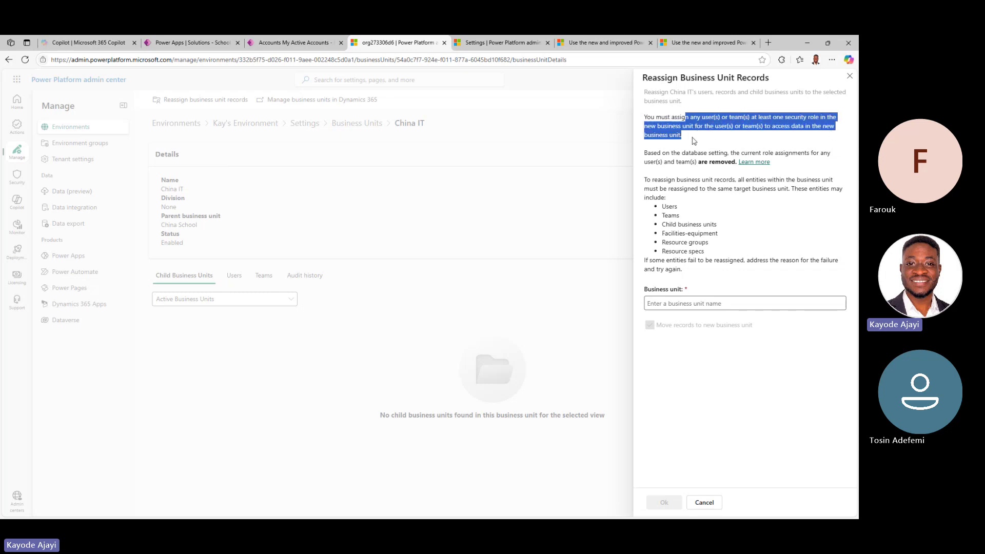
{"action": "left_click", "coordinate": [684, 165]}
{"action": "left_click_drag", "start_coordinate": [652, 152], "coordinate": [725, 170]}
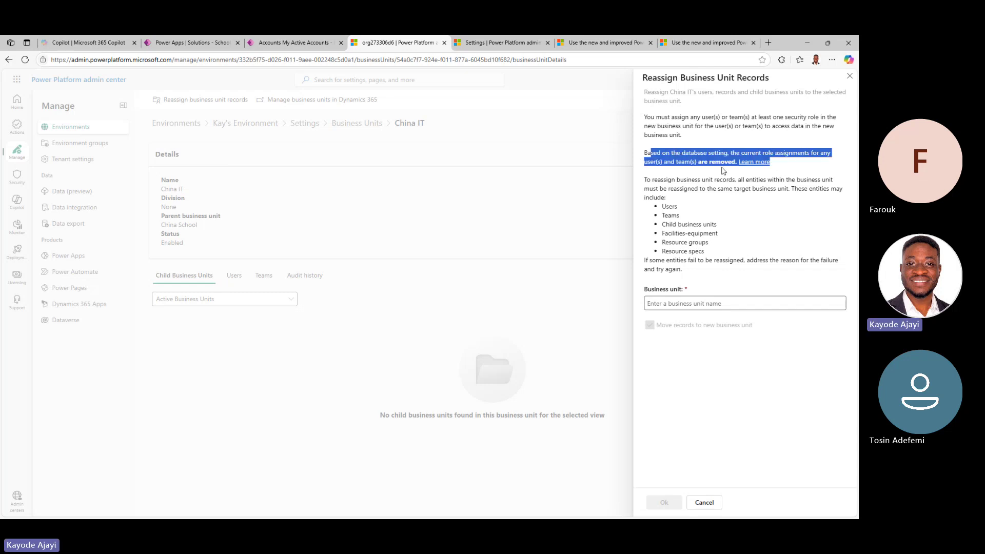
{"action": "left_click_drag", "start_coordinate": [647, 179], "coordinate": [816, 189]}
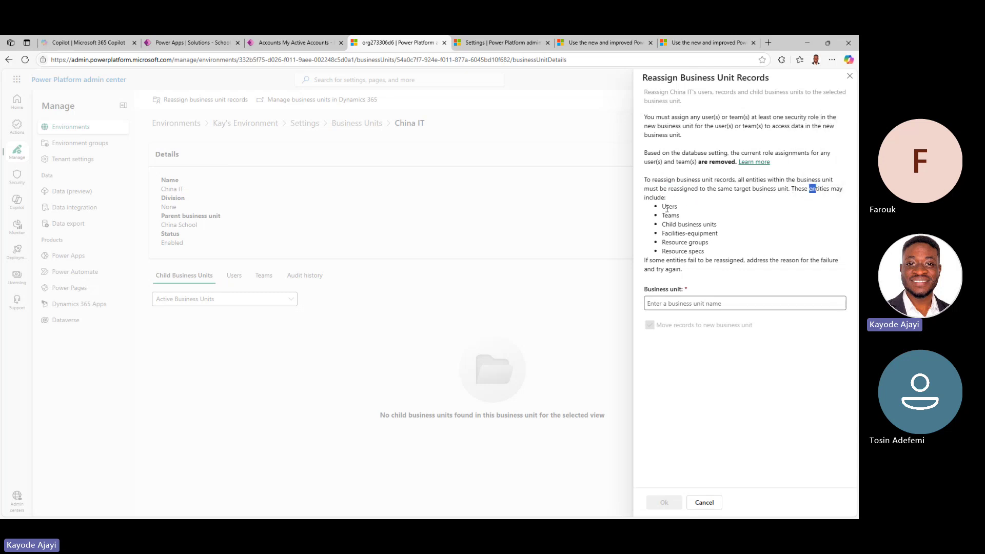
{"action": "left_click_drag", "start_coordinate": [671, 224], "coordinate": [789, 268]}
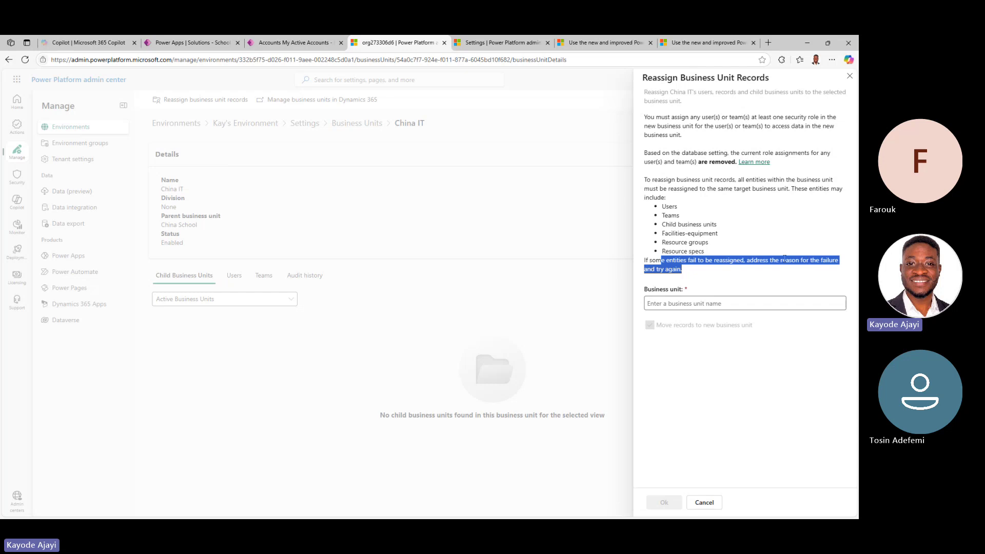
{"action": "left_click", "coordinate": [687, 277]}
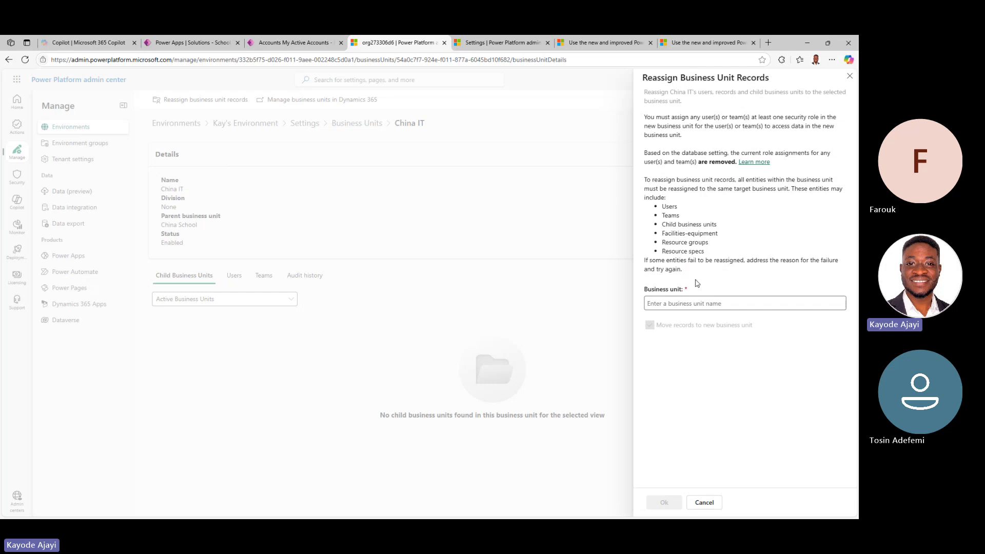
{"action": "left_click_drag", "start_coordinate": [697, 284], "coordinate": [652, 92]}
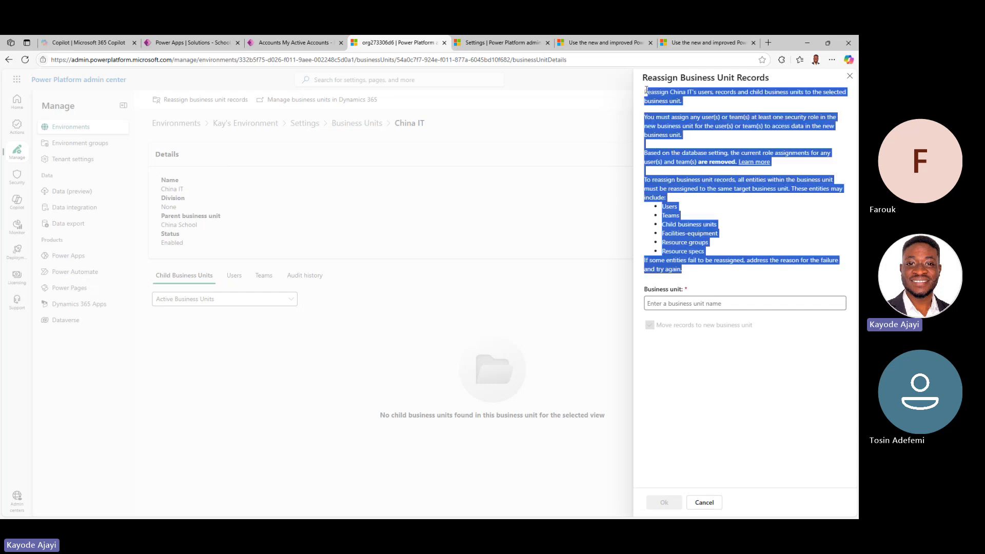
{"action": "left_click", "coordinate": [693, 200]}
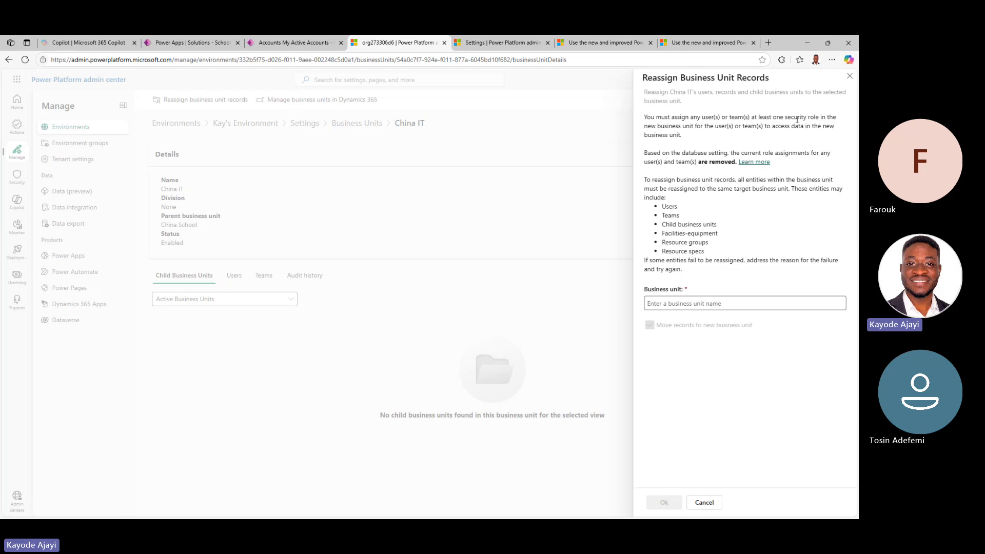
{"action": "left_click", "coordinate": [847, 76]}
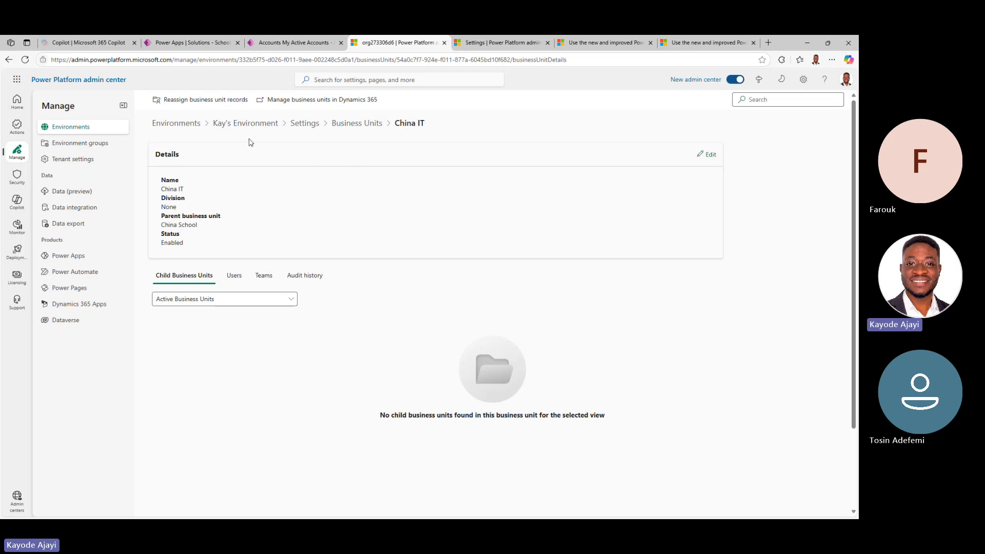
Skim the linked documentation on changing business units from China IT's record reassignment form, return to the form and close it.
{"action": "left_click", "coordinate": [222, 101]}
{"action": "left_click", "coordinate": [752, 171]}
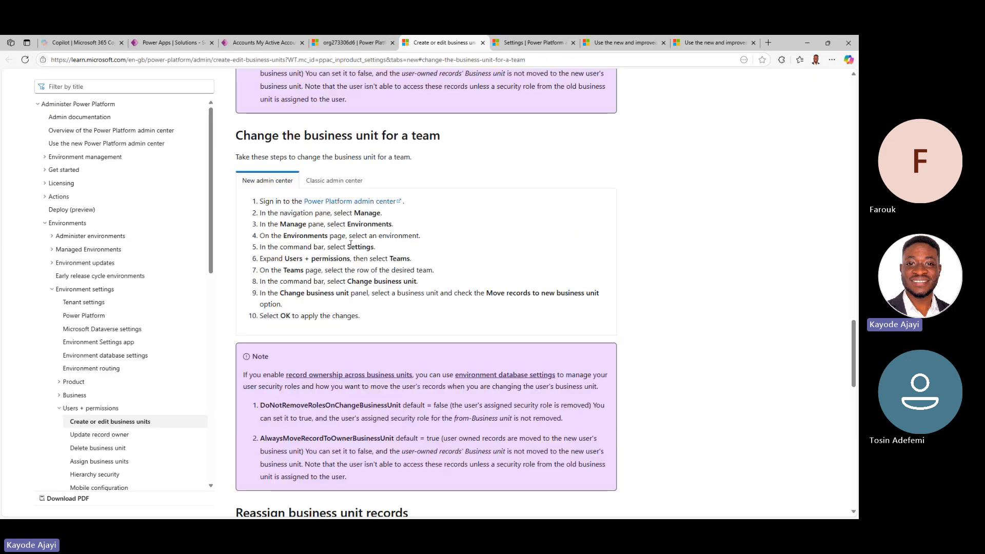
{"action": "scroll", "coordinate": [351, 243], "scroll_direction": "down", "scroll_amount": 15}
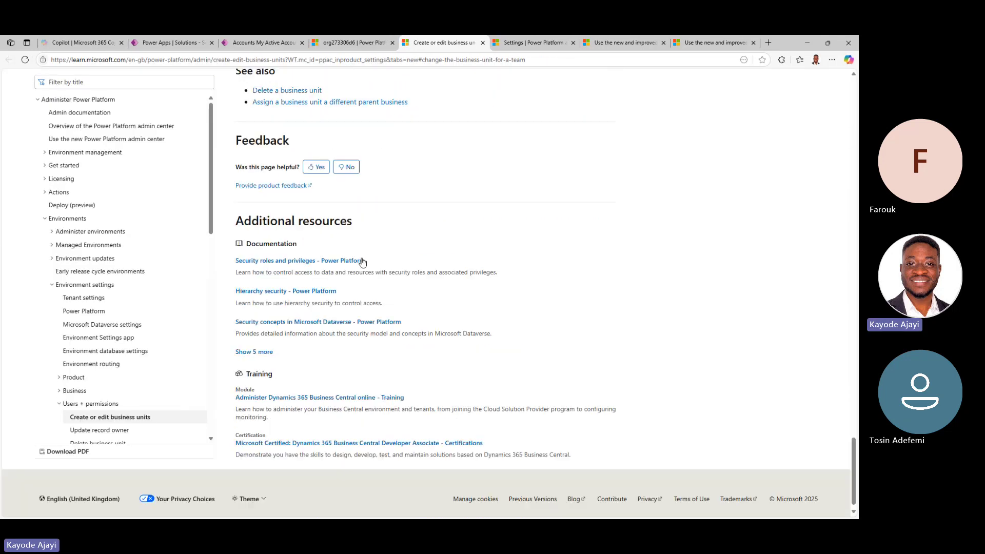
{"action": "scroll", "coordinate": [362, 262], "scroll_direction": "up", "scroll_amount": 10}
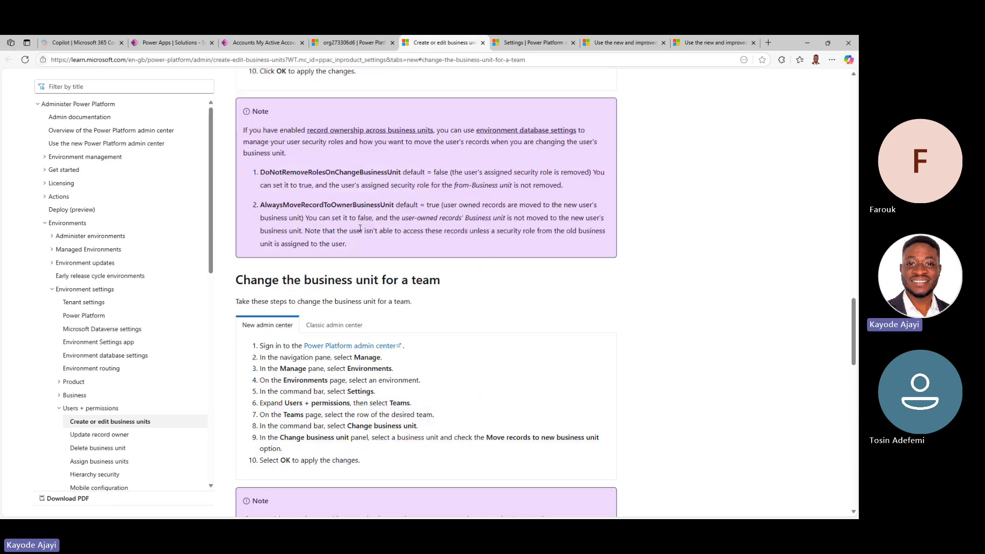
{"action": "scroll", "coordinate": [360, 229], "scroll_direction": "up", "scroll_amount": 10}
{"action": "left_click", "coordinate": [352, 44]}
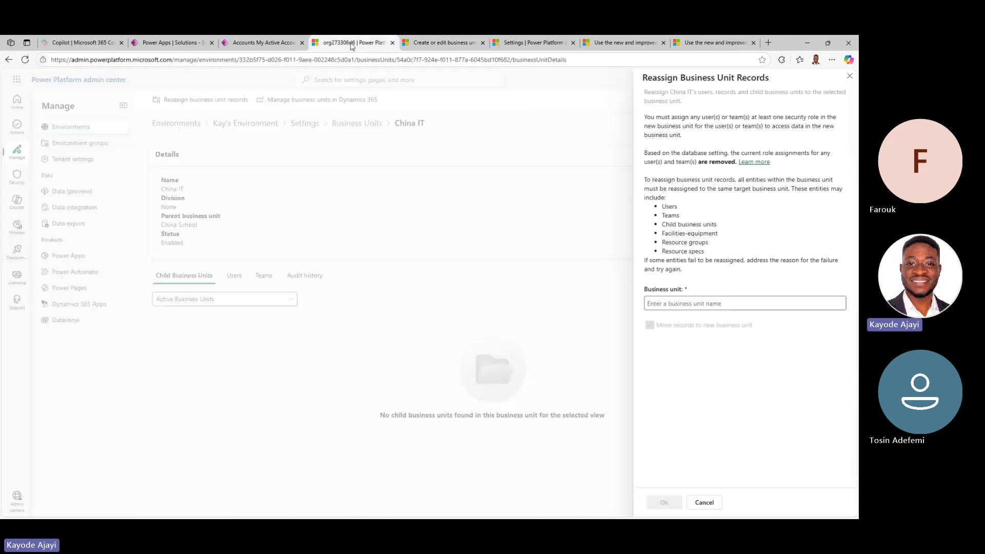
{"action": "left_click", "coordinate": [850, 76]}
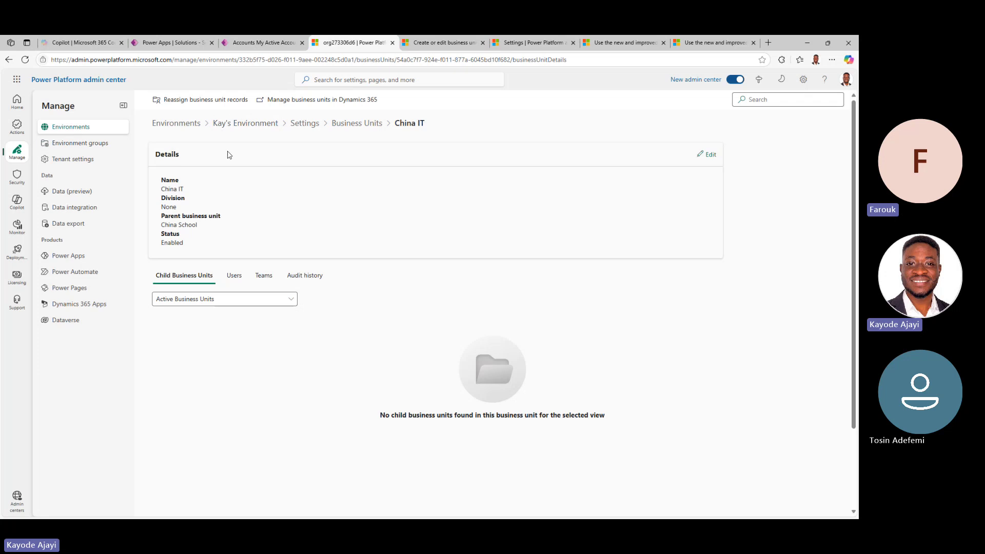
Open the China School business unit and examine the actions available for its China HR child unit.
{"action": "left_click", "coordinate": [345, 123]}
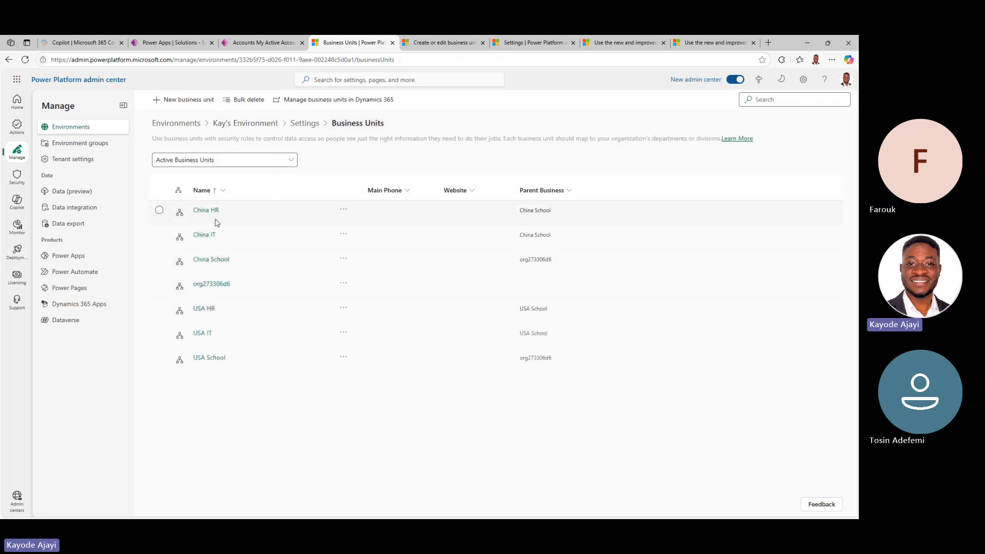
{"action": "left_click", "coordinate": [216, 259]}
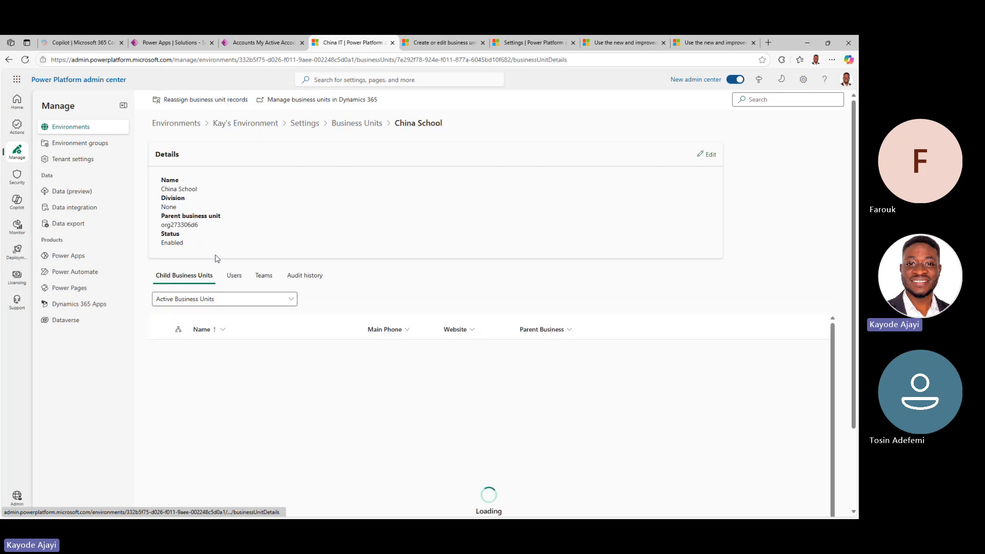
{"action": "left_click", "coordinate": [198, 357]}
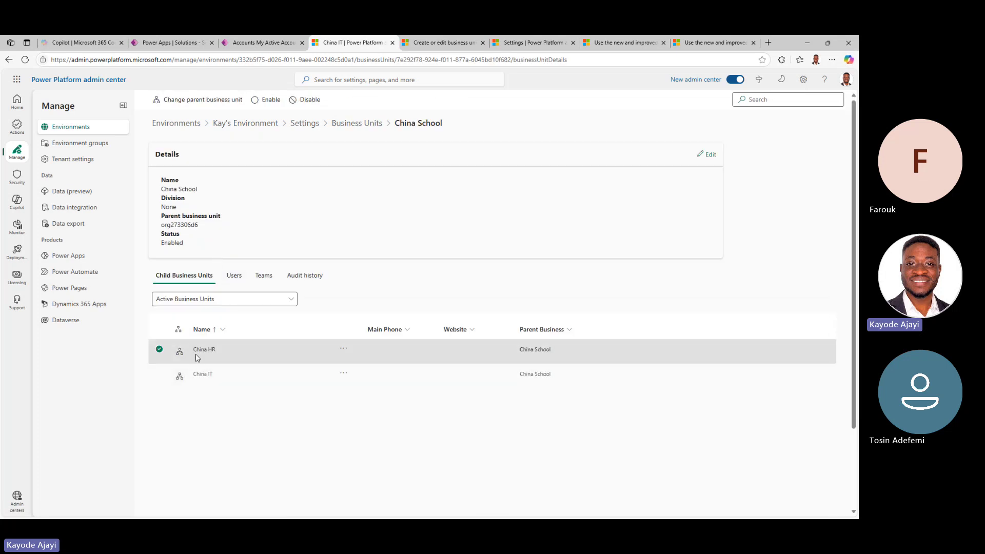
{"action": "left_click", "coordinate": [343, 349]}
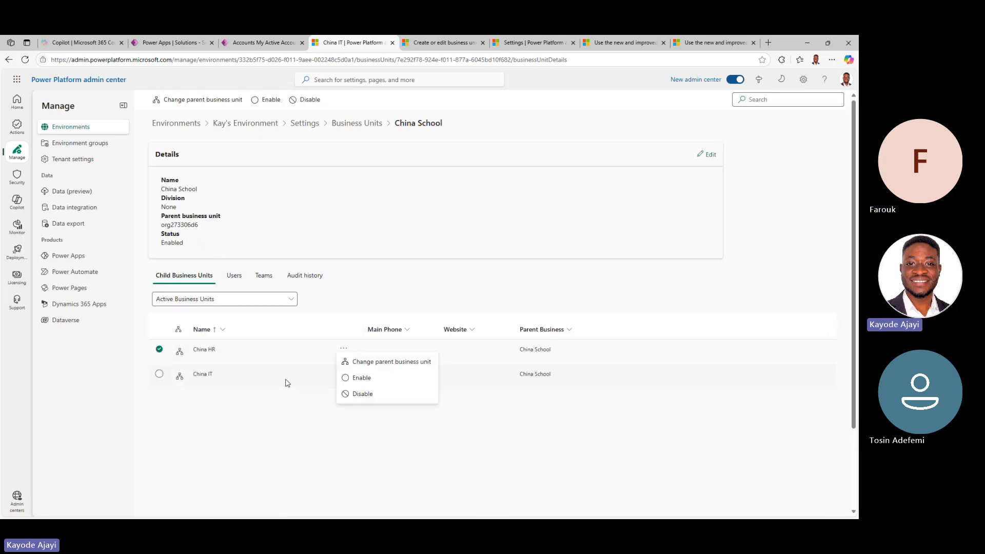
{"action": "left_click", "coordinate": [287, 383]}
{"action": "left_click", "coordinate": [344, 349]}
Review the users, child business units and teams belonging to China School.
{"action": "left_click", "coordinate": [239, 278]}
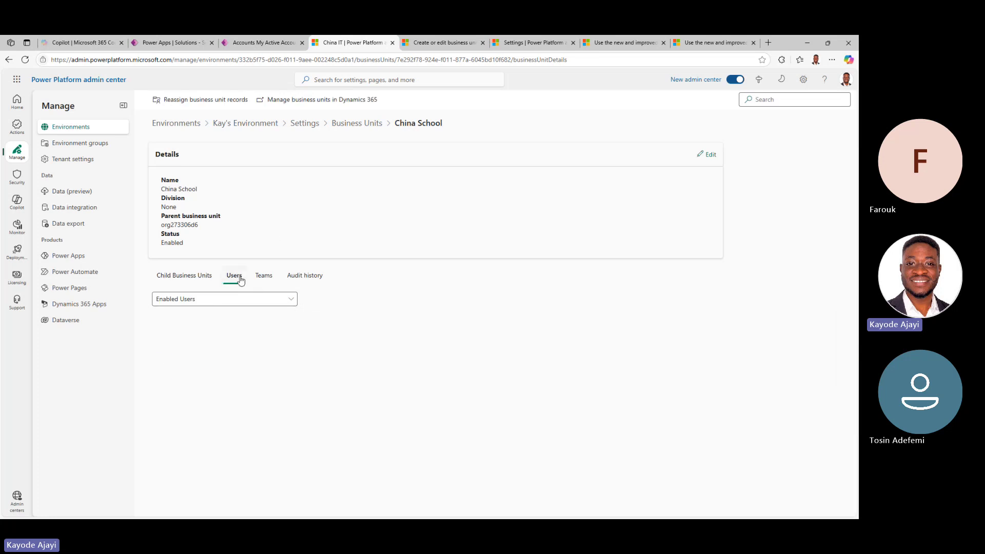
{"action": "left_click", "coordinate": [202, 280]}
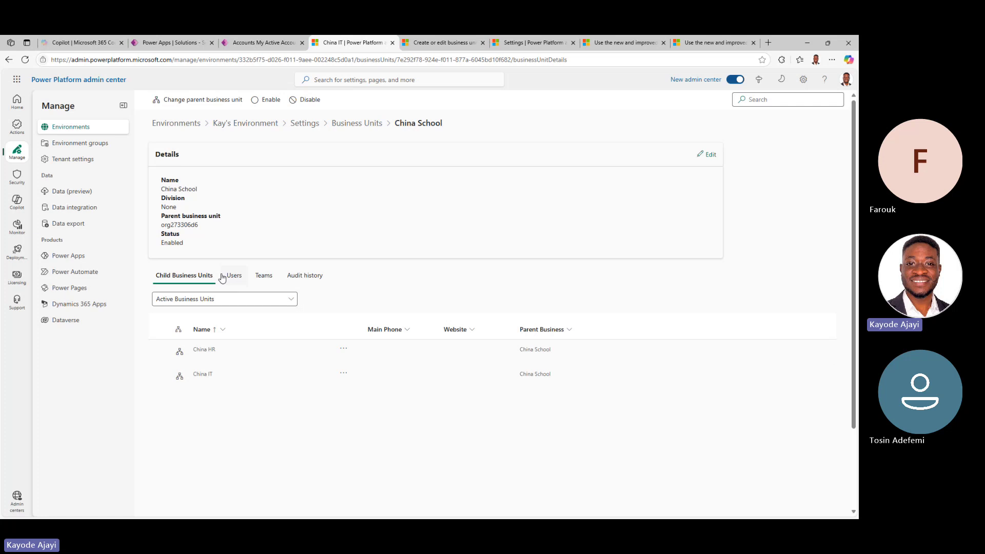
{"action": "left_click", "coordinate": [233, 276]}
{"action": "left_click", "coordinate": [261, 279]}
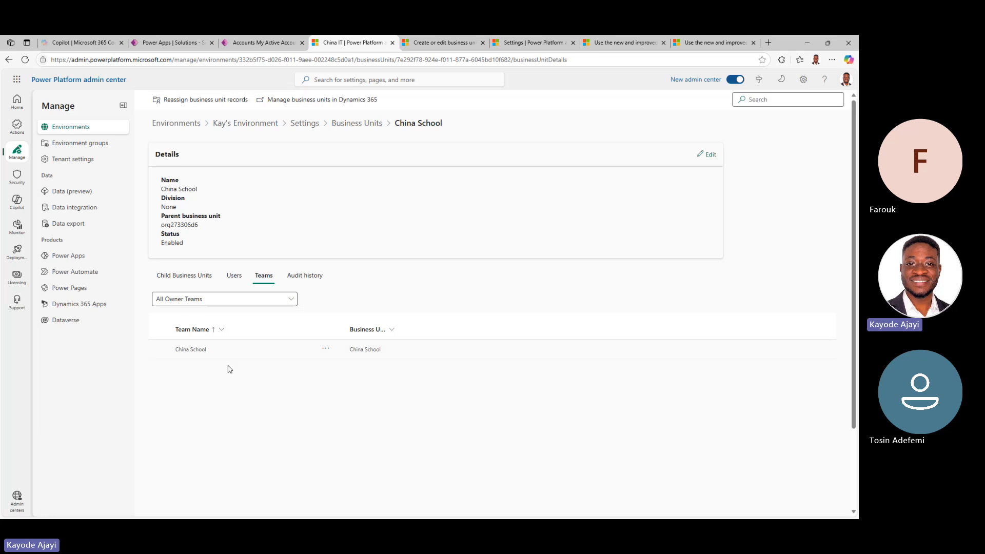
Widen the Business Unit column in the team list and open member management for the China School team.
{"action": "left_click_drag", "start_coordinate": [341, 333], "coordinate": [372, 333]}
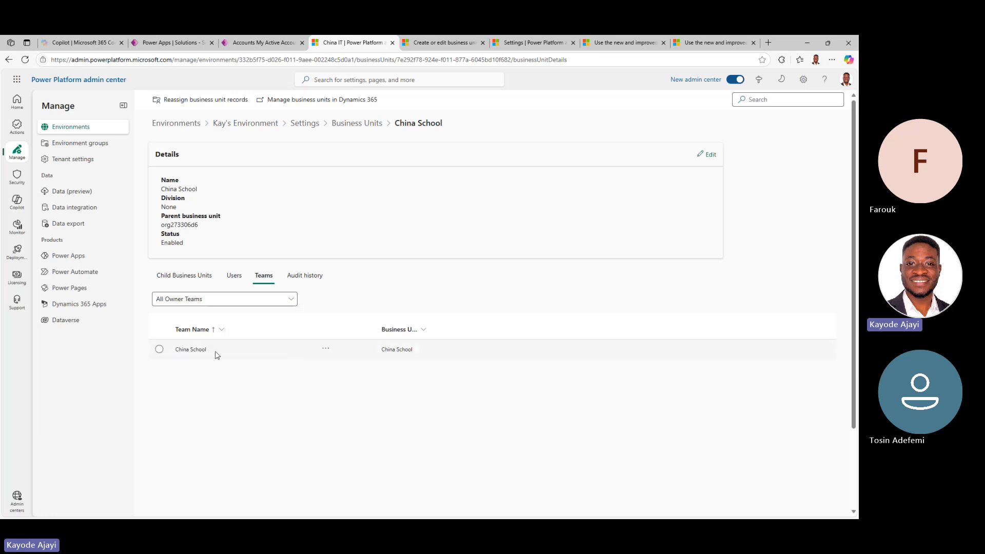
{"action": "left_click", "coordinate": [195, 353]}
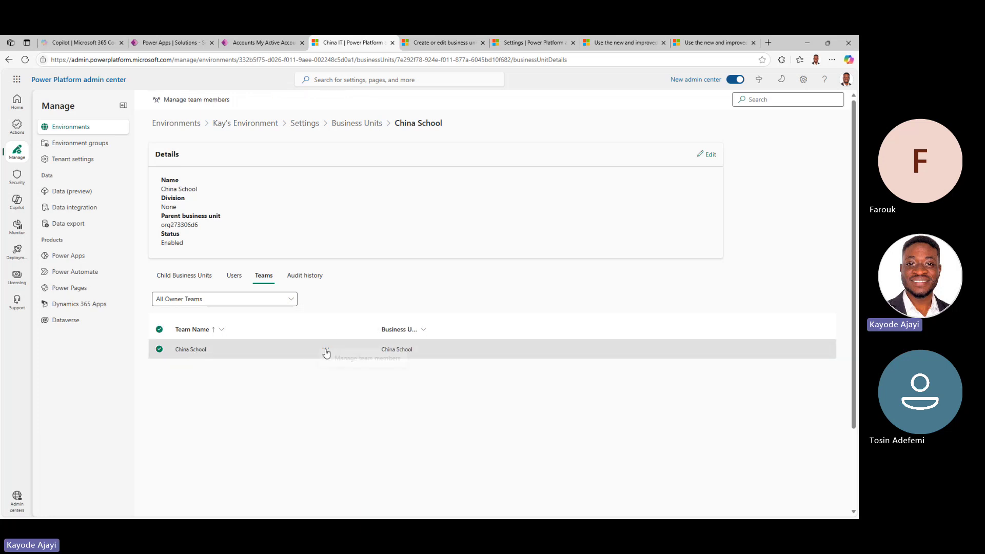
{"action": "left_click", "coordinate": [325, 348]}
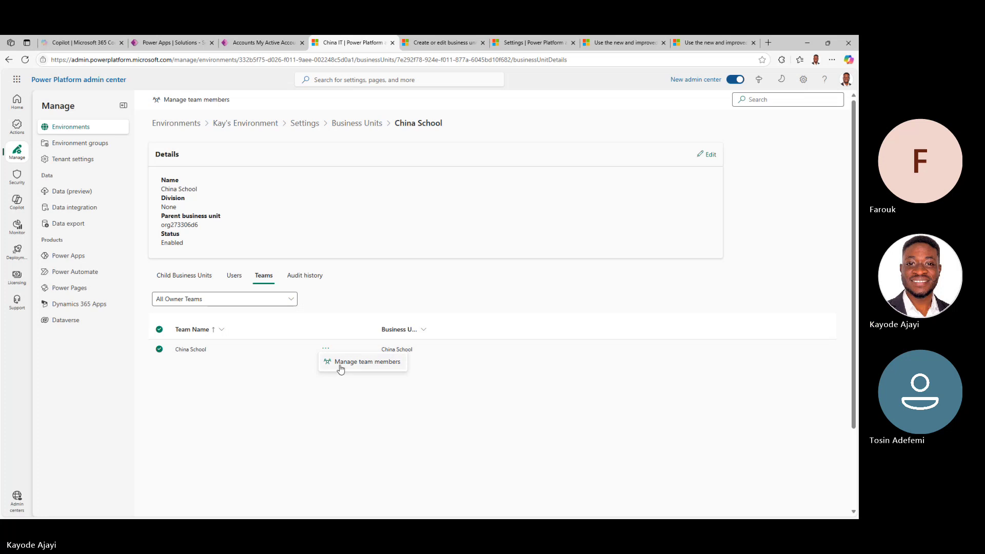
{"action": "left_click", "coordinate": [338, 363]}
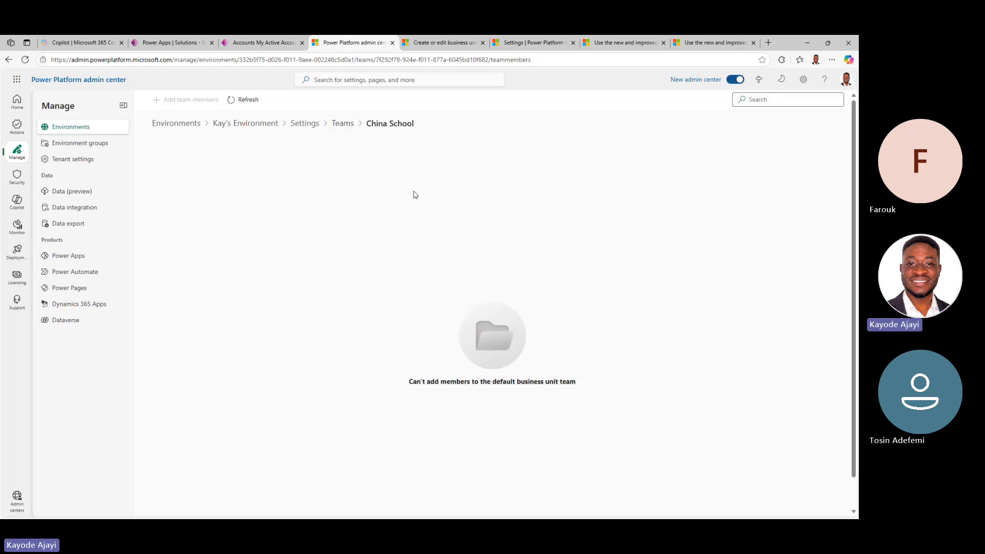
Leave the China School team's member page and reopen the Teams page from the environment's user and permission settings.
{"action": "left_click", "coordinate": [346, 129]}
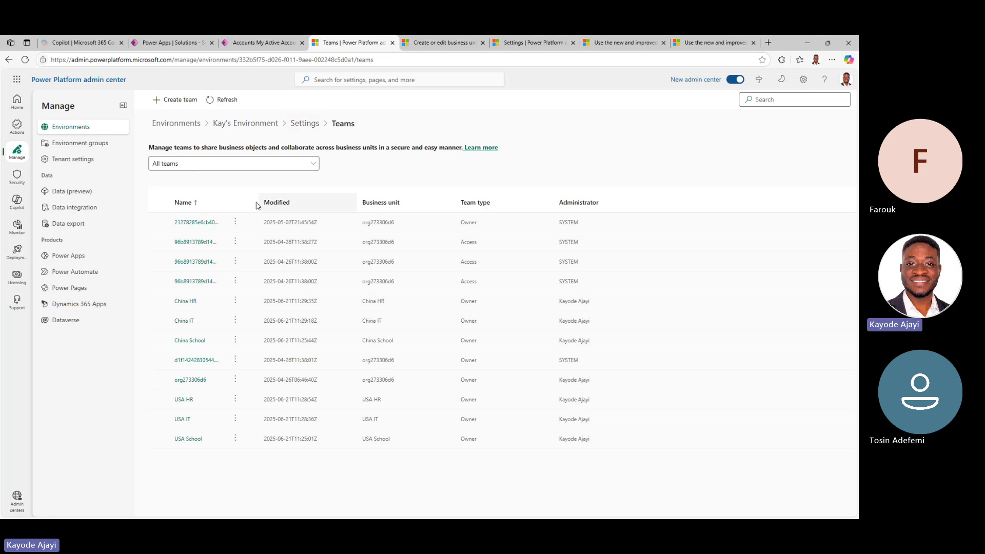
{"action": "left_click", "coordinate": [302, 123]}
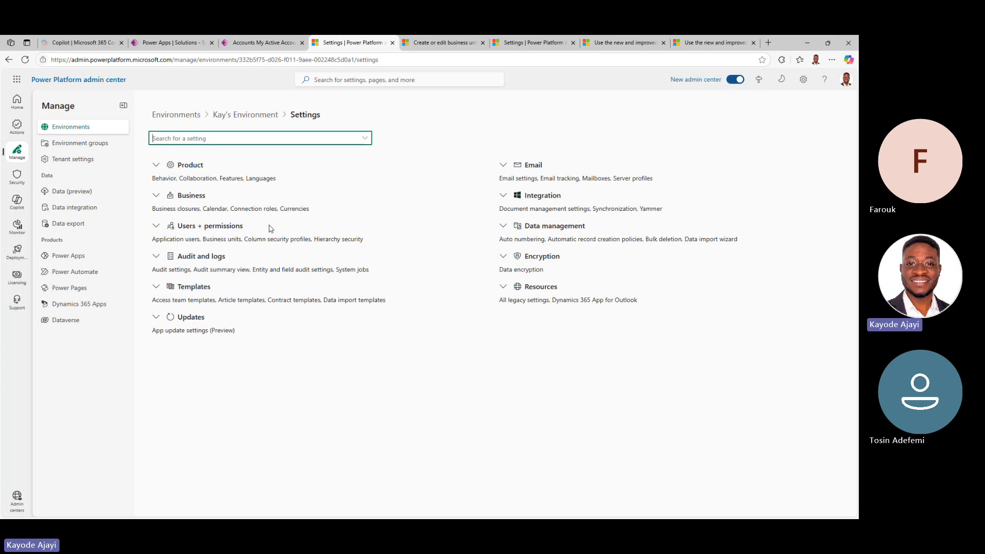
{"action": "left_click", "coordinate": [157, 229]}
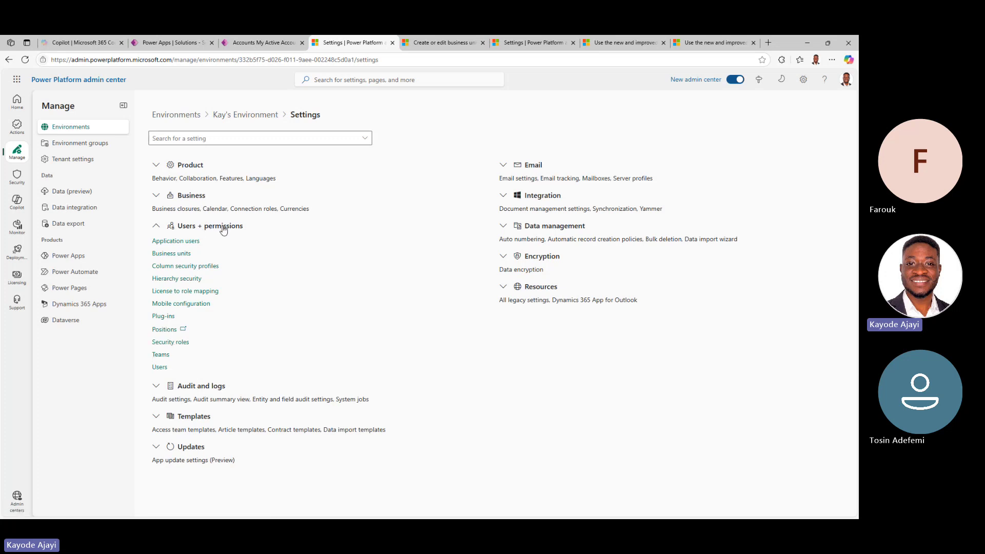
{"action": "left_click", "coordinate": [161, 356]}
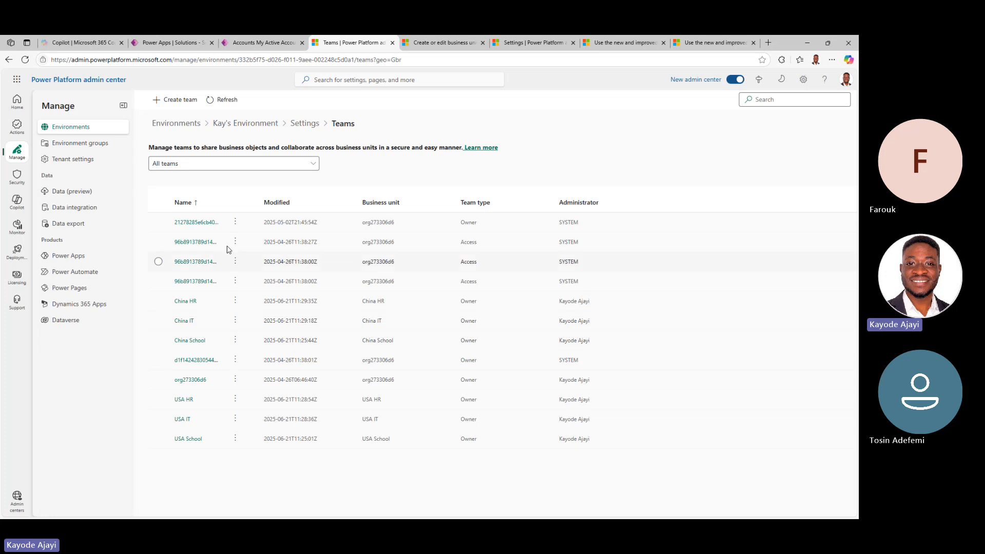
Start creating a new team and name it China Developers.
{"action": "left_click", "coordinate": [178, 103]}
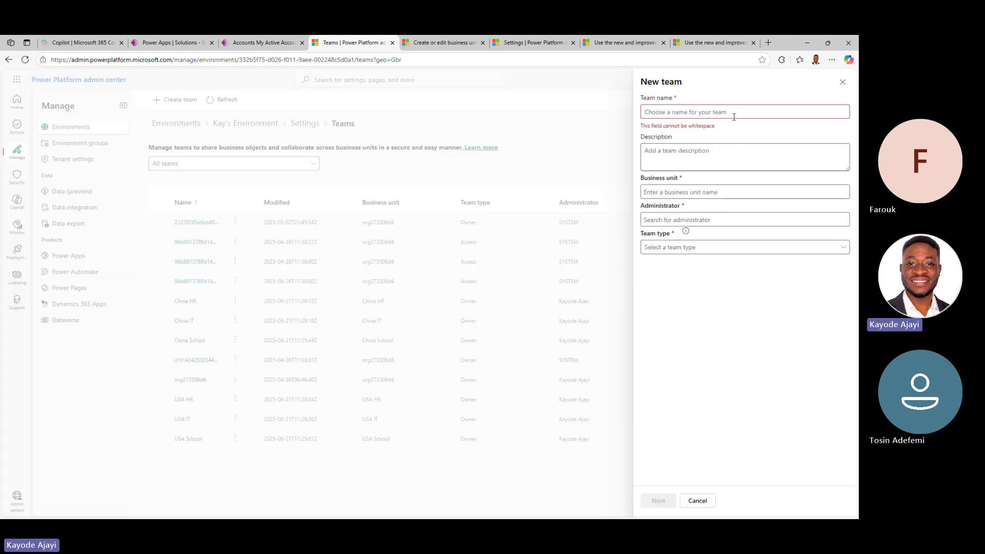
{"action": "left_click", "coordinate": [732, 106]}
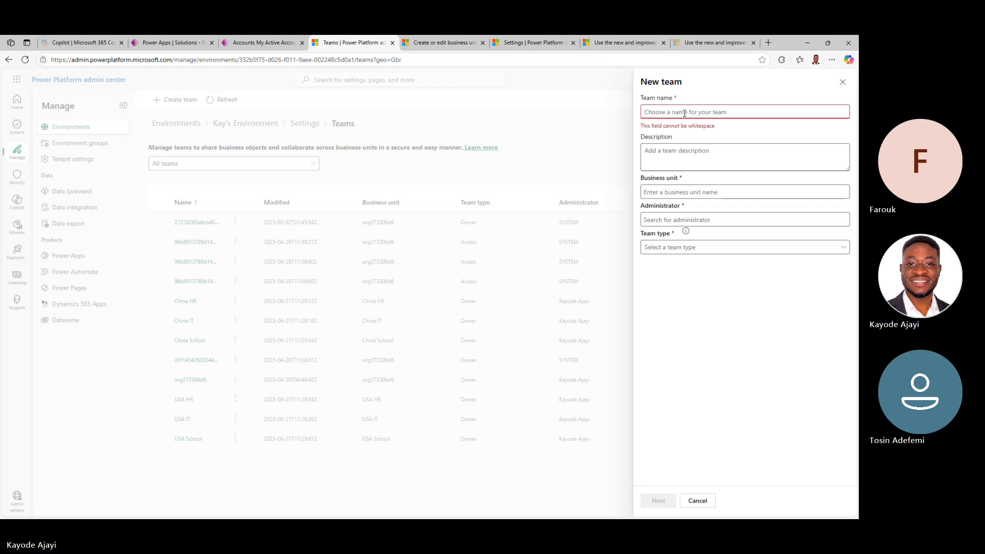
{"action": "type", "text": "De"}
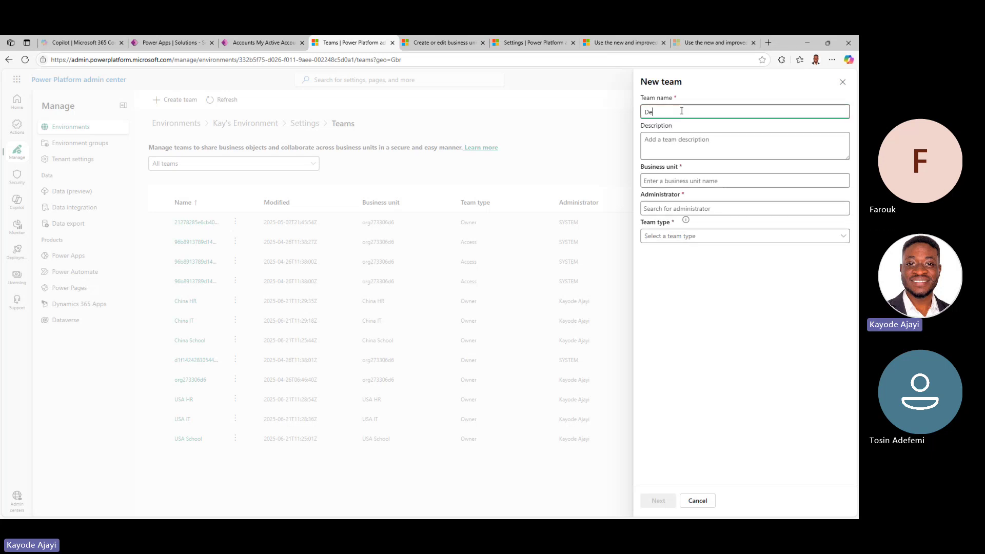
{"action": "type", "text": "velopers"}
{"action": "left_click", "coordinate": [695, 140]}
{"action": "left_click", "coordinate": [645, 111]}
{"action": "type", "text": "China"}
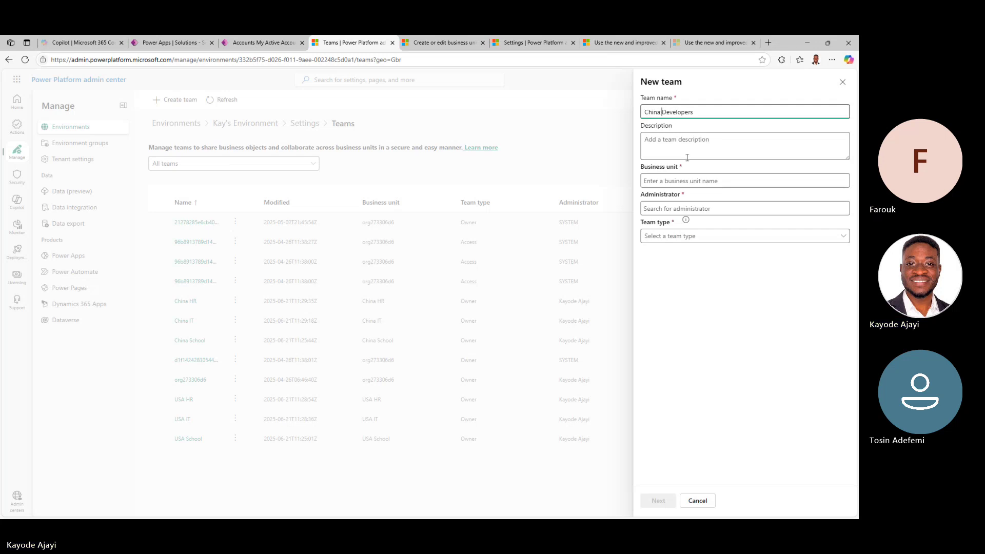
Assign the new team to the China IT business unit and choose the account owner as its administrator.
{"action": "left_click", "coordinate": [682, 158]}
{"action": "left_click", "coordinate": [681, 175]}
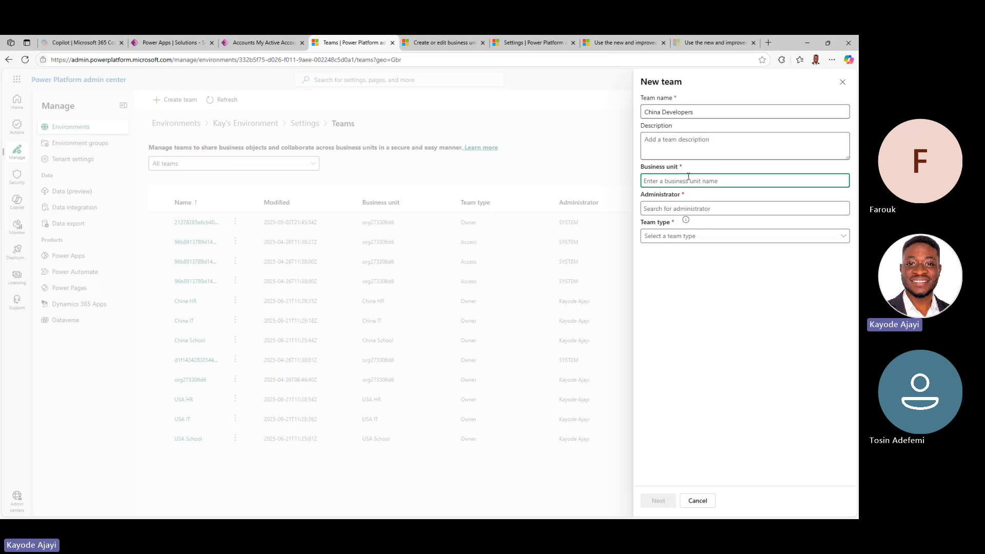
{"action": "type", "text": "China HR"}
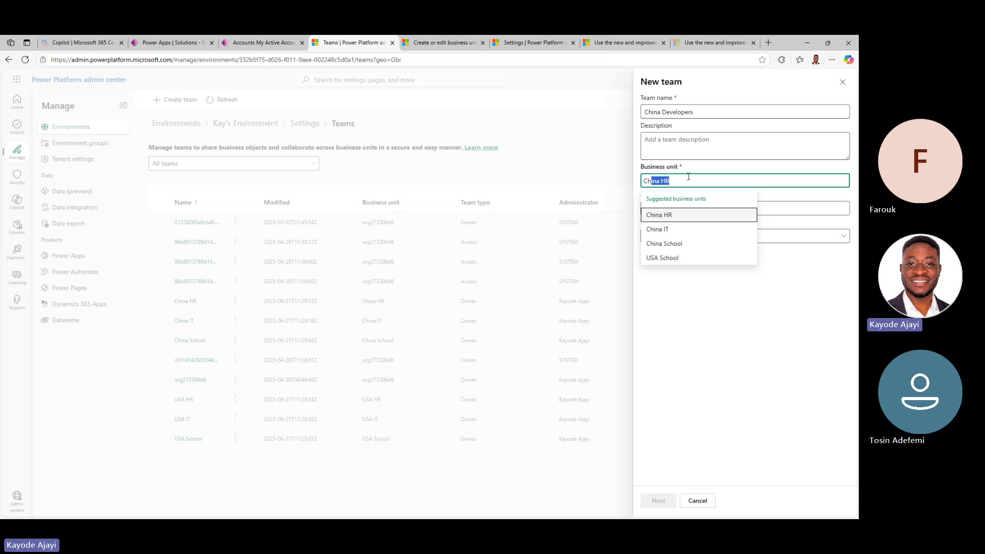
{"action": "left_click", "coordinate": [684, 231]}
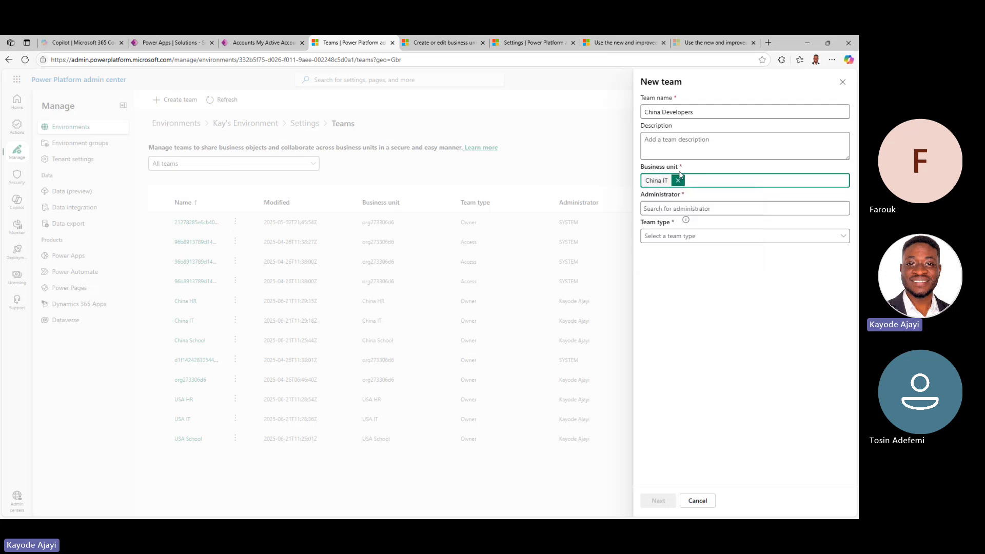
{"action": "left_click", "coordinate": [714, 207]}
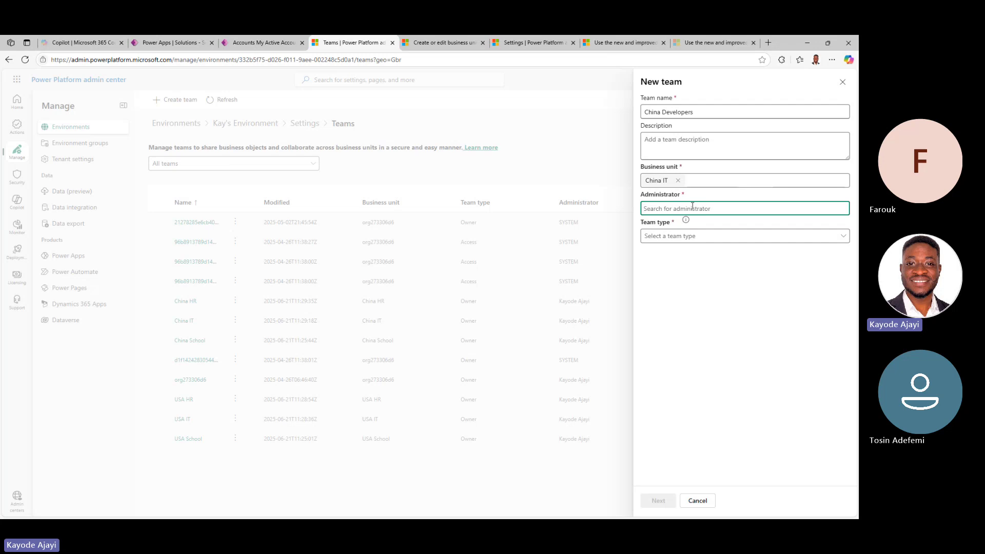
{"action": "type", "text": "Kay"}
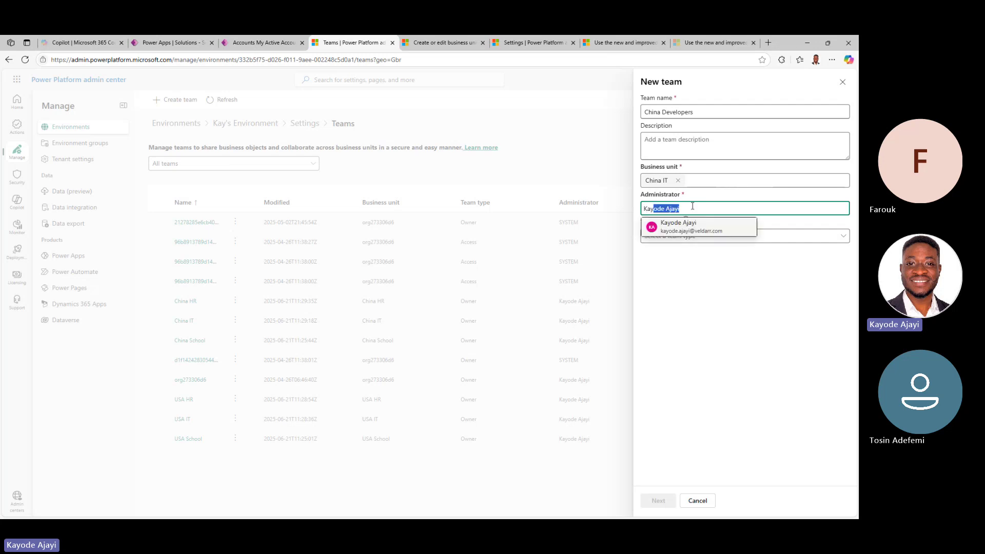
{"action": "left_click", "coordinate": [723, 226]}
Try the Owner, Access and Microsoft Entra ID Security Group team types and examine the fields each one requires.
{"action": "left_click", "coordinate": [737, 235]}
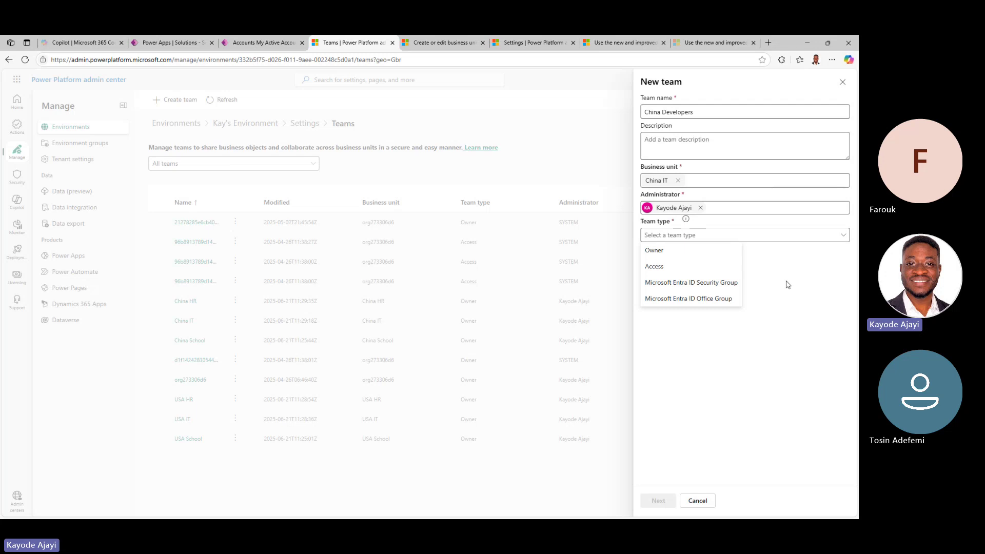
{"action": "left_click", "coordinate": [686, 254]}
{"action": "left_click", "coordinate": [700, 237]}
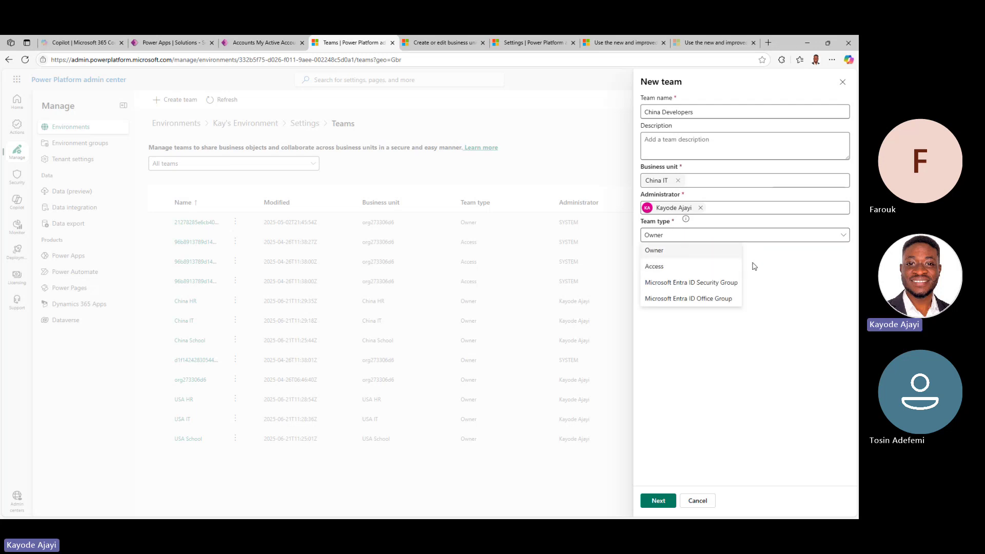
{"action": "left_click", "coordinate": [706, 267]}
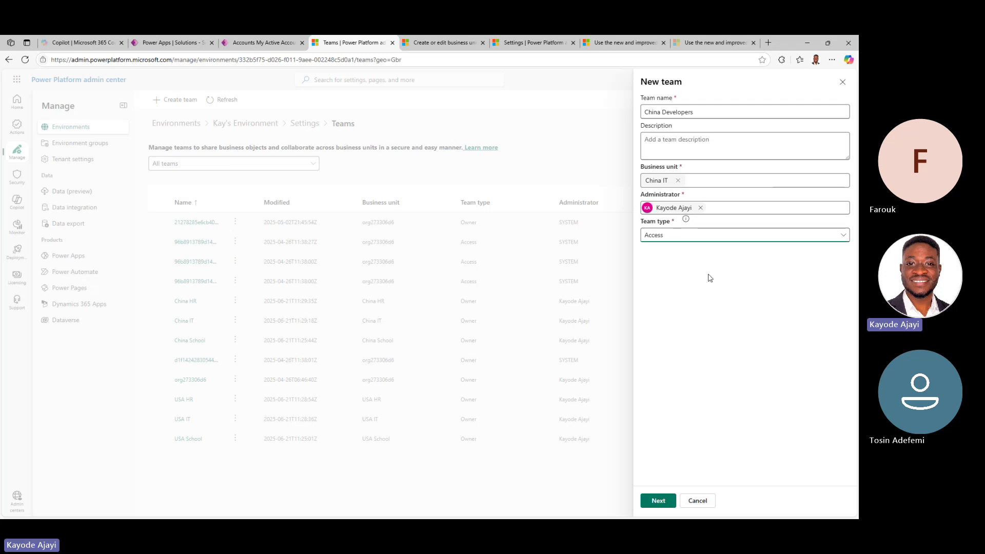
{"action": "left_click", "coordinate": [699, 239]}
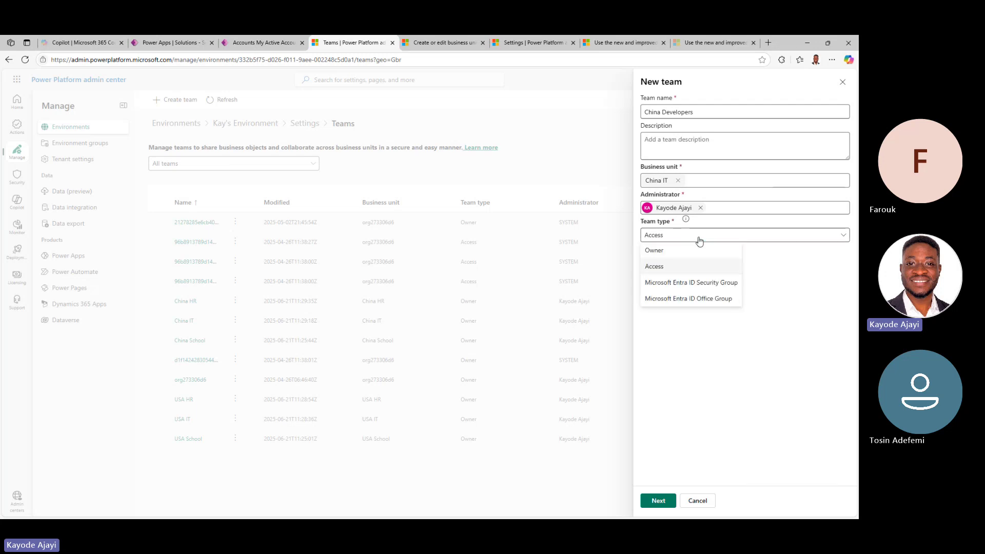
{"action": "left_click", "coordinate": [688, 284]}
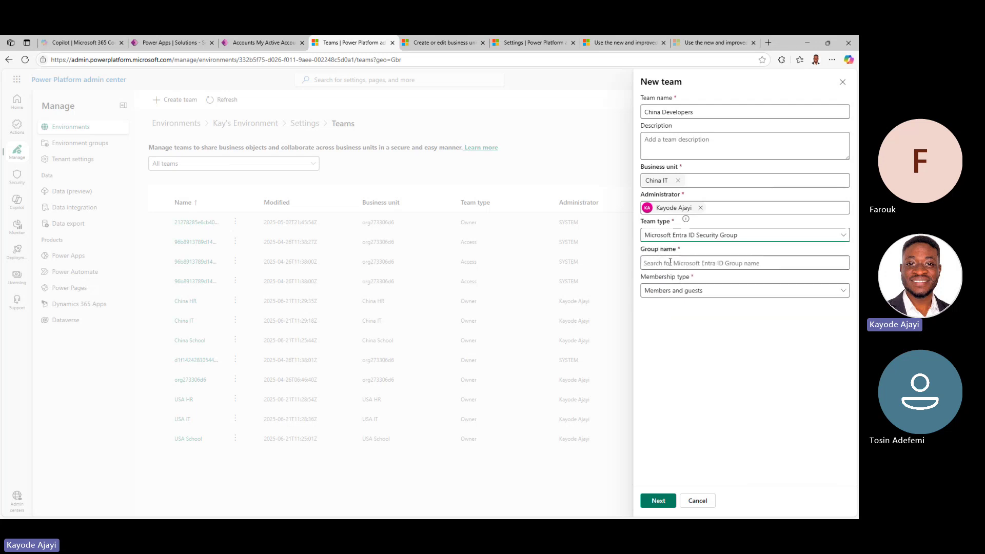
{"action": "left_click", "coordinate": [678, 236]}
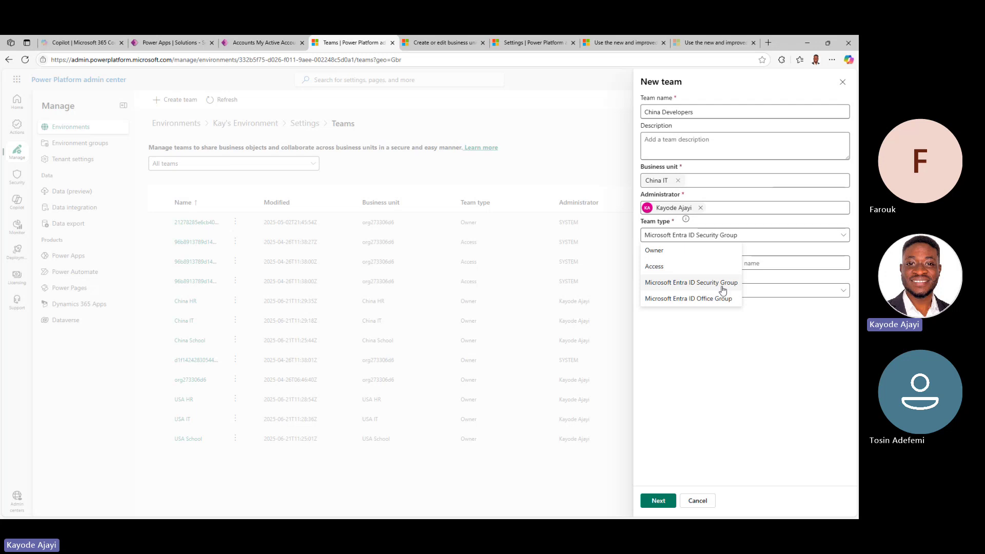
{"action": "left_click", "coordinate": [750, 402]}
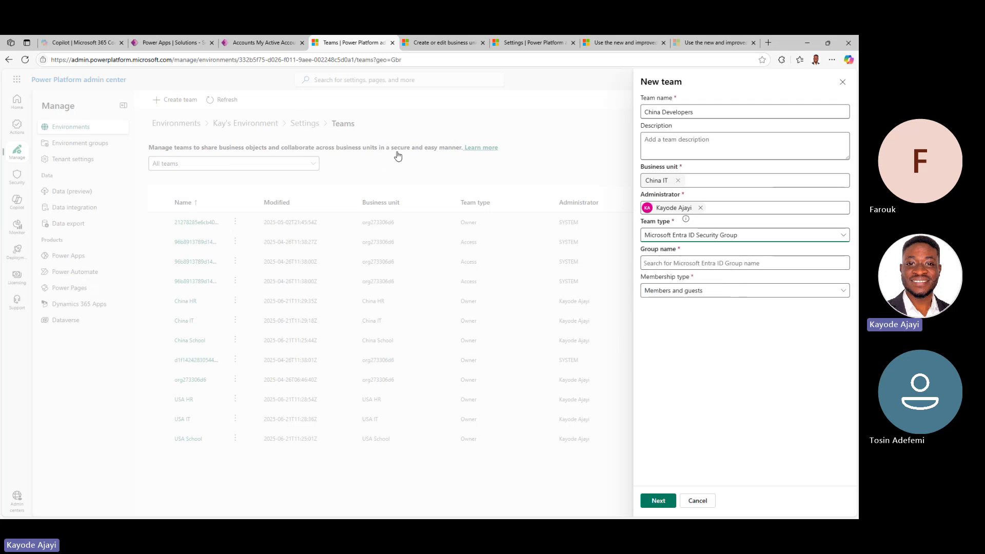
{"action": "left_click", "coordinate": [705, 144]}
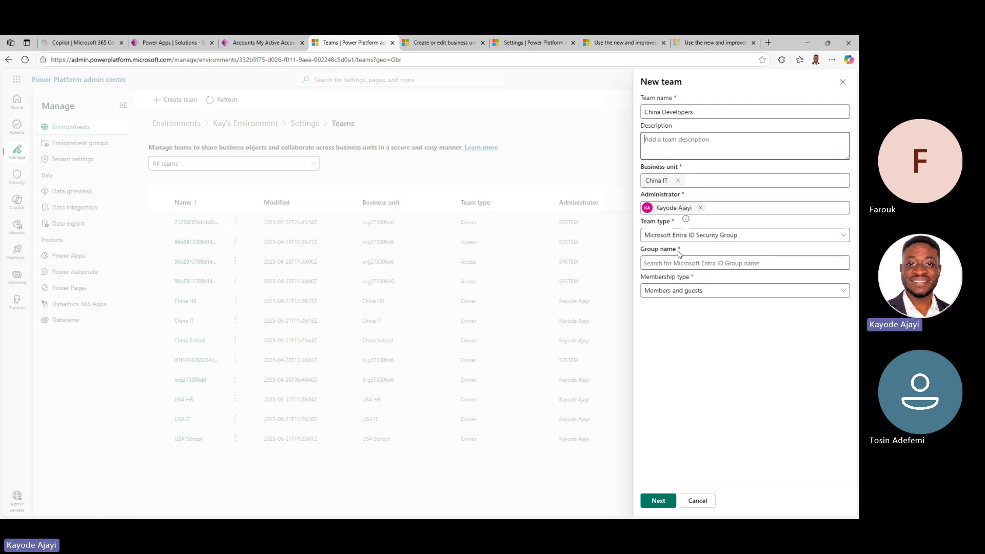
{"action": "left_click", "coordinate": [653, 262]}
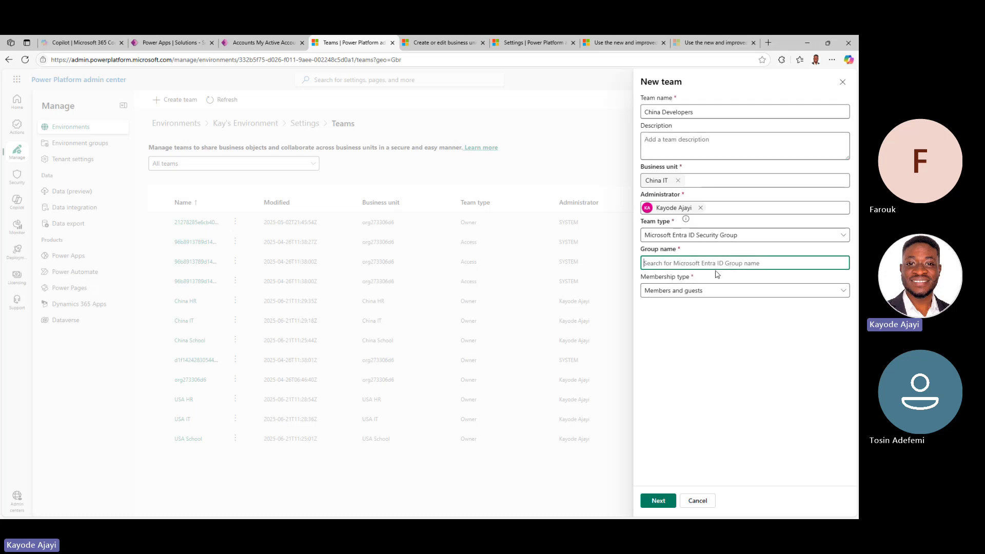
Try the Microsoft Entra ID Office Group team type and check its group name field.
{"action": "left_click", "coordinate": [718, 235]}
{"action": "left_click", "coordinate": [678, 301]}
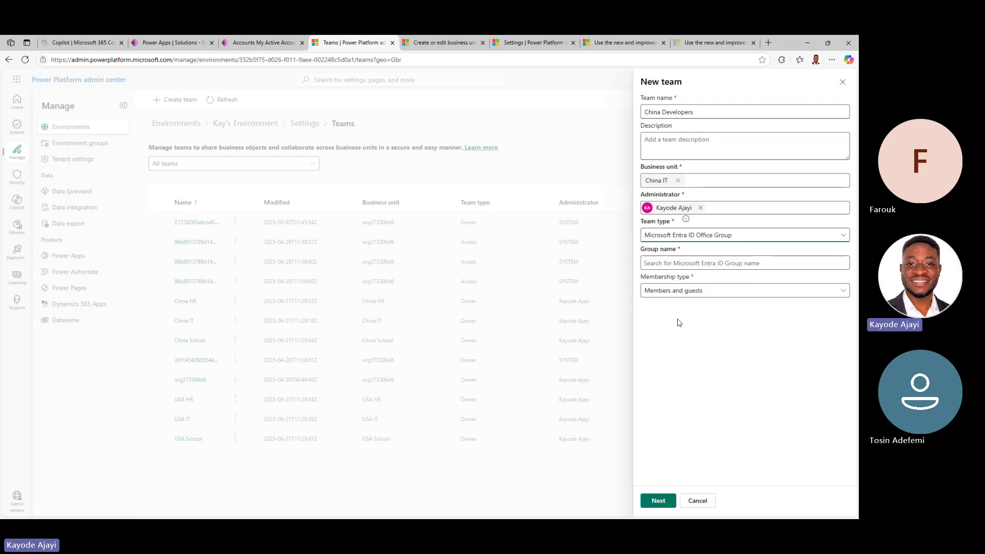
{"action": "left_click", "coordinate": [696, 264]}
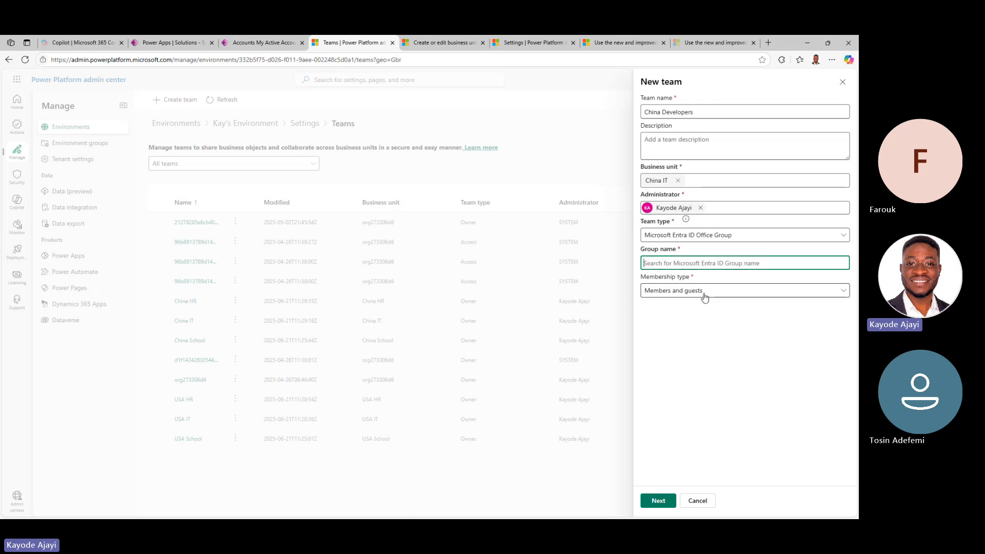
Set the team type to Owner and create the China Developers team.
{"action": "left_click", "coordinate": [691, 235]}
{"action": "left_click", "coordinate": [685, 251]}
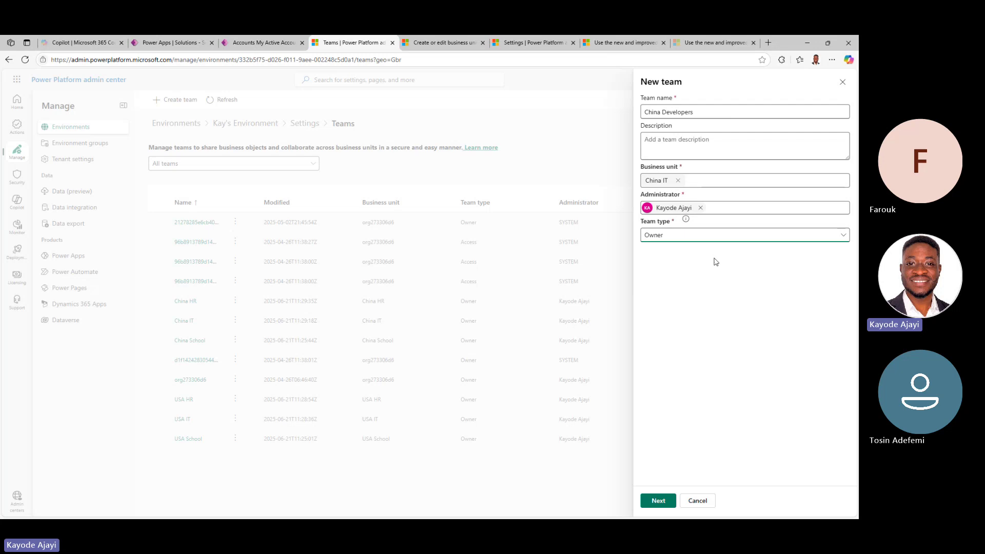
{"action": "left_click", "coordinate": [664, 504]}
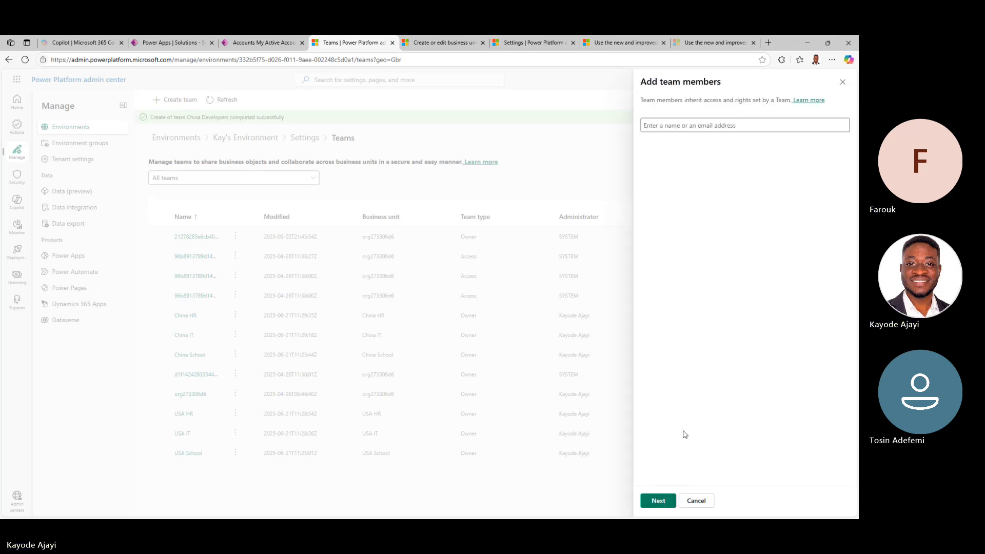
Add the administrator as a member of the China Developers team and continue to its security roles.
{"action": "left_click", "coordinate": [738, 129]}
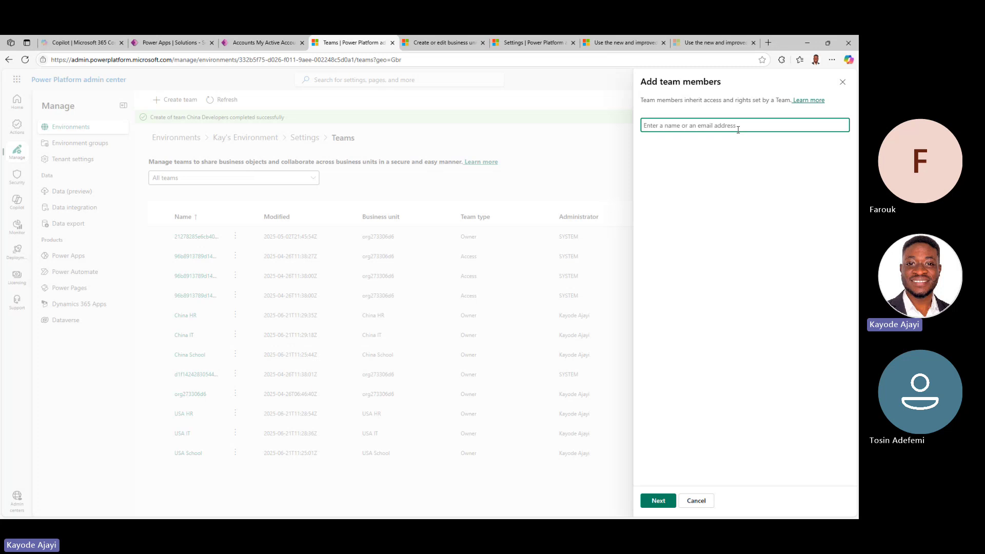
{"action": "type", "text": "kay"}
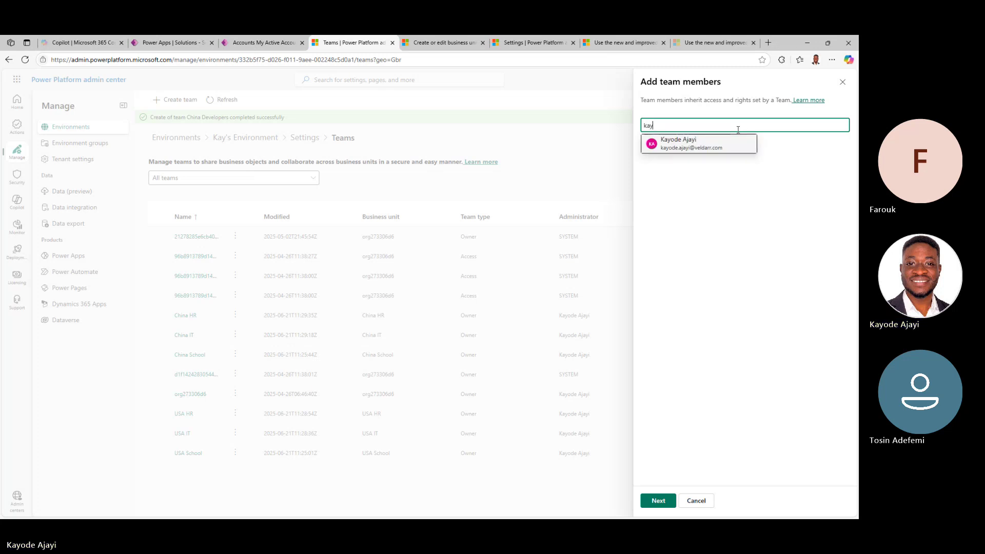
{"action": "left_click", "coordinate": [694, 146]}
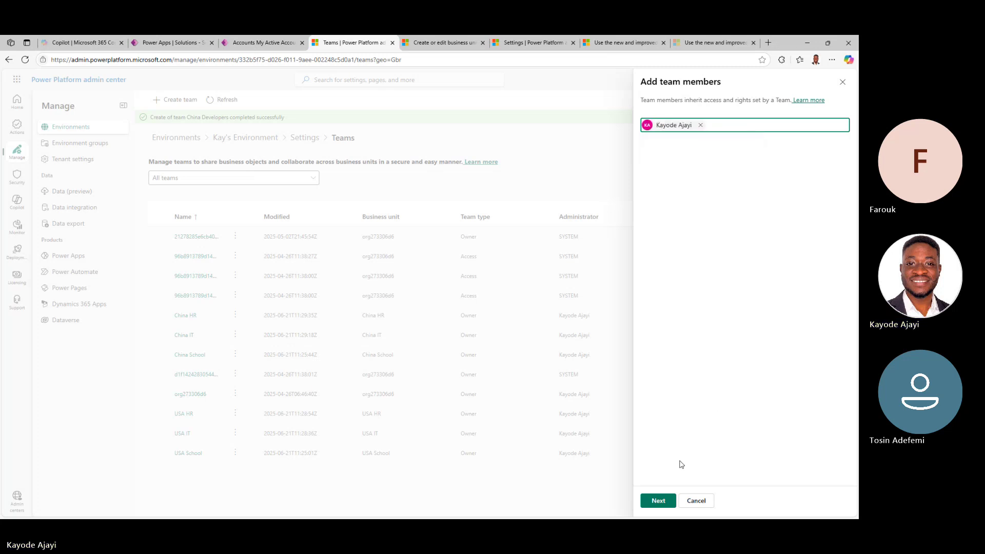
{"action": "left_click", "coordinate": [661, 505]}
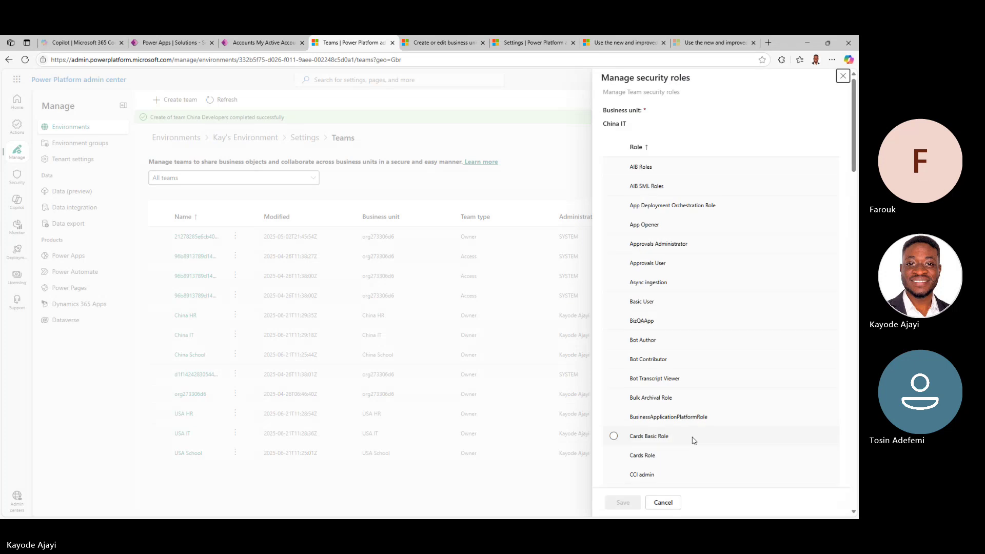
Look through the security roles that can be assigned to the new team in the China IT business unit.
{"action": "scroll", "coordinate": [732, 209], "scroll_direction": "down", "scroll_amount": 10}
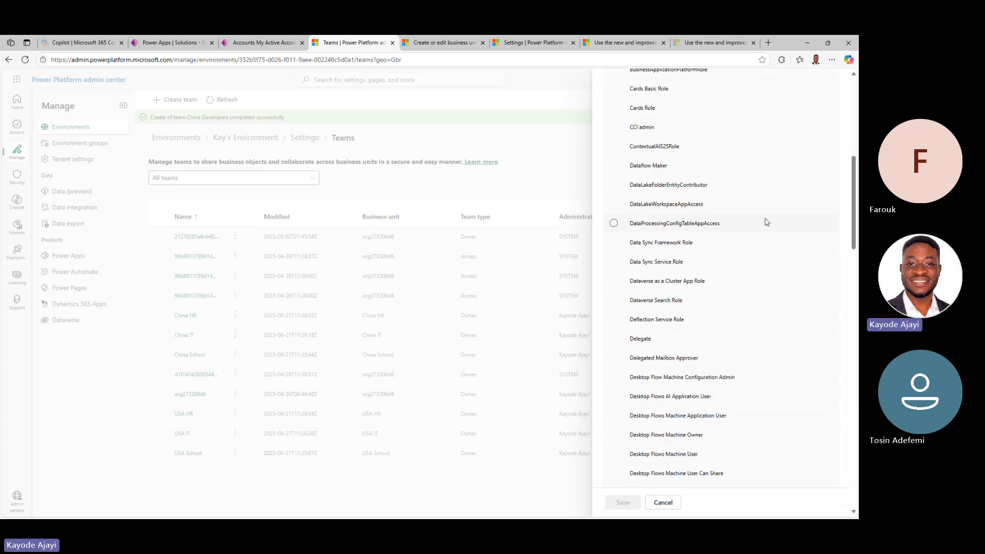
{"action": "scroll", "coordinate": [759, 217], "scroll_direction": "down", "scroll_amount": 4}
{"action": "scroll", "coordinate": [759, 210], "scroll_direction": "up", "scroll_amount": 12}
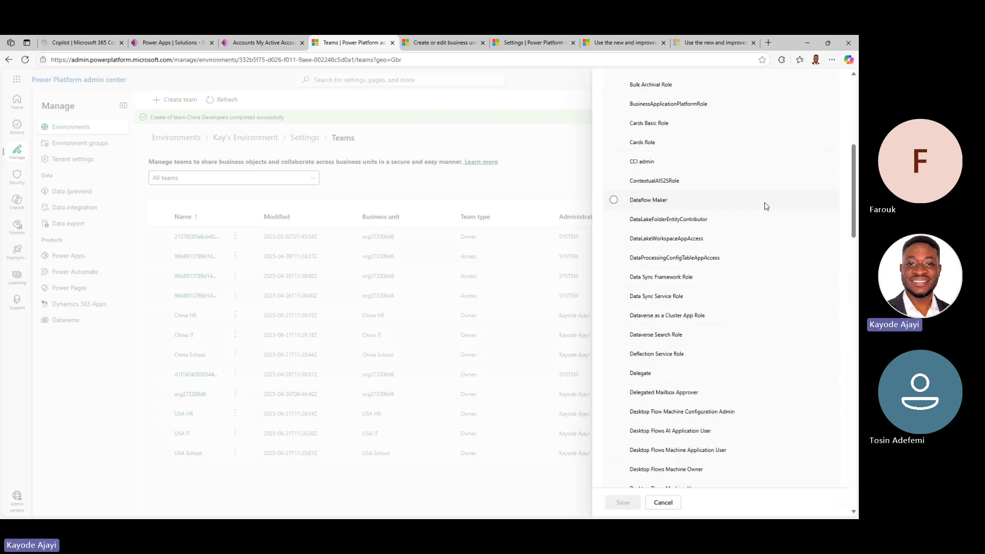
{"action": "scroll", "coordinate": [766, 206], "scroll_direction": "up", "scroll_amount": 5}
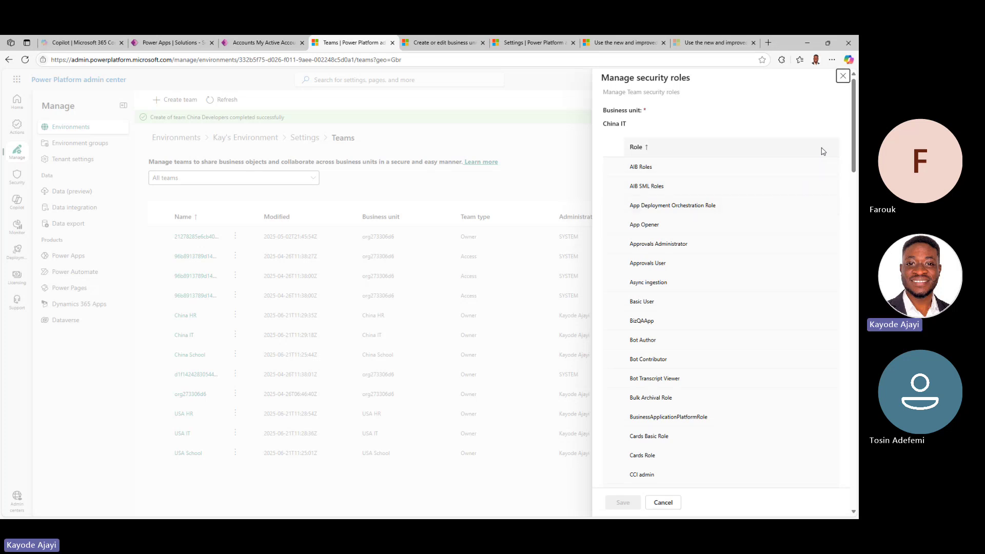
{"action": "scroll", "coordinate": [819, 154], "scroll_direction": "down", "scroll_amount": 2}
{"action": "scroll", "coordinate": [813, 154], "scroll_direction": "down", "scroll_amount": 6}
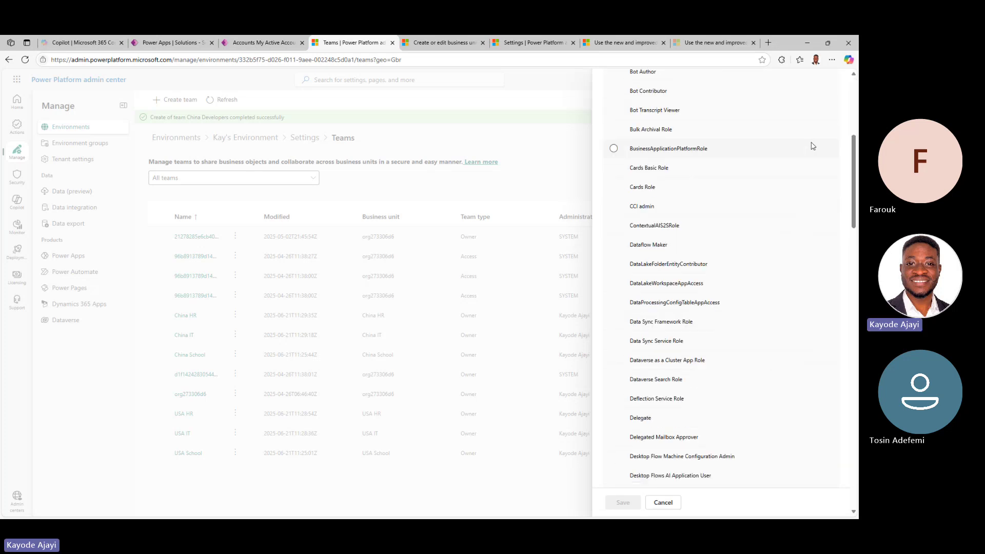
{"action": "scroll", "coordinate": [829, 145], "scroll_direction": "up", "scroll_amount": 4}
{"action": "scroll", "coordinate": [830, 145], "scroll_direction": "up", "scroll_amount": 3}
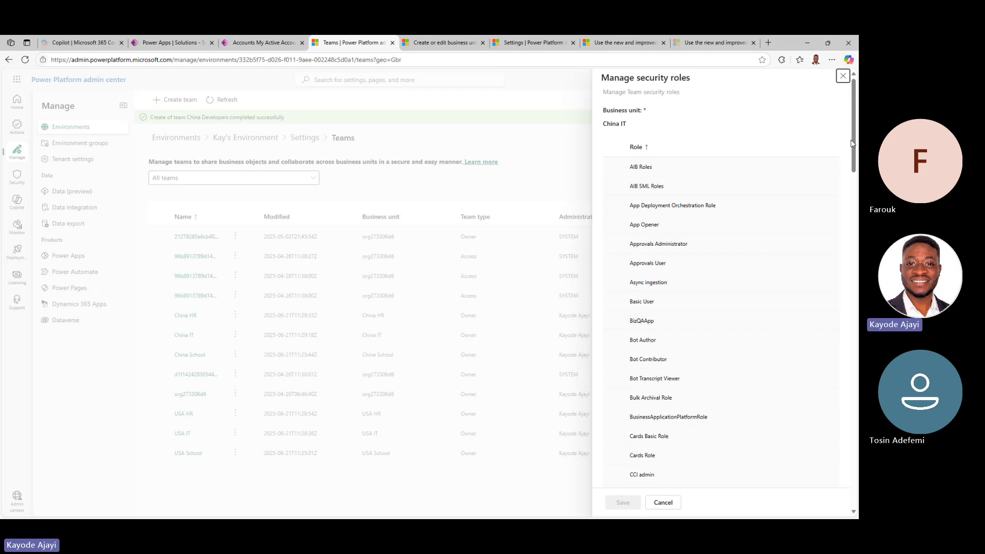
Assign the Environment Maker and System Customizer security roles to the China Developers team and save the assignment.
{"action": "left_click_drag", "start_coordinate": [852, 149], "coordinate": [840, 475]}
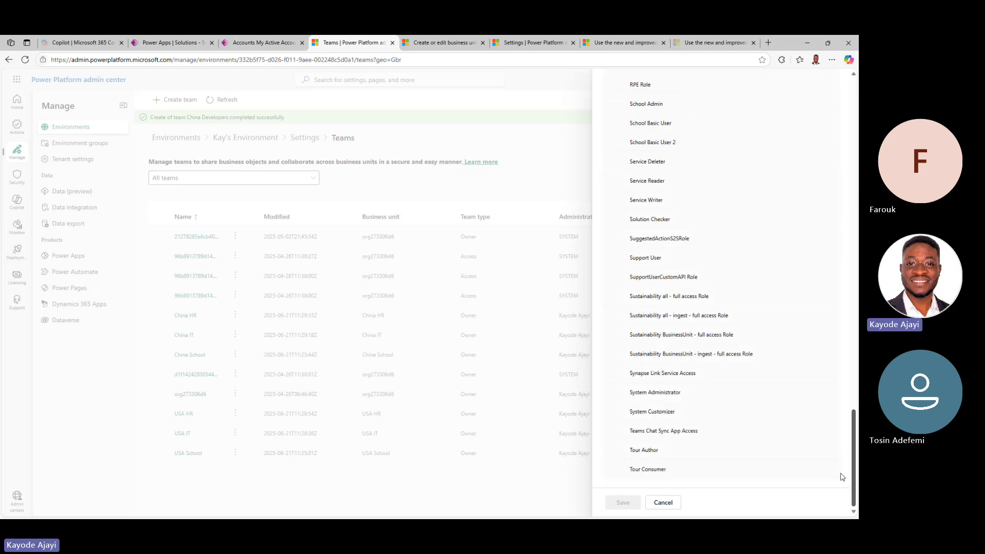
{"action": "scroll", "coordinate": [842, 477], "scroll_direction": "up", "scroll_amount": 15}
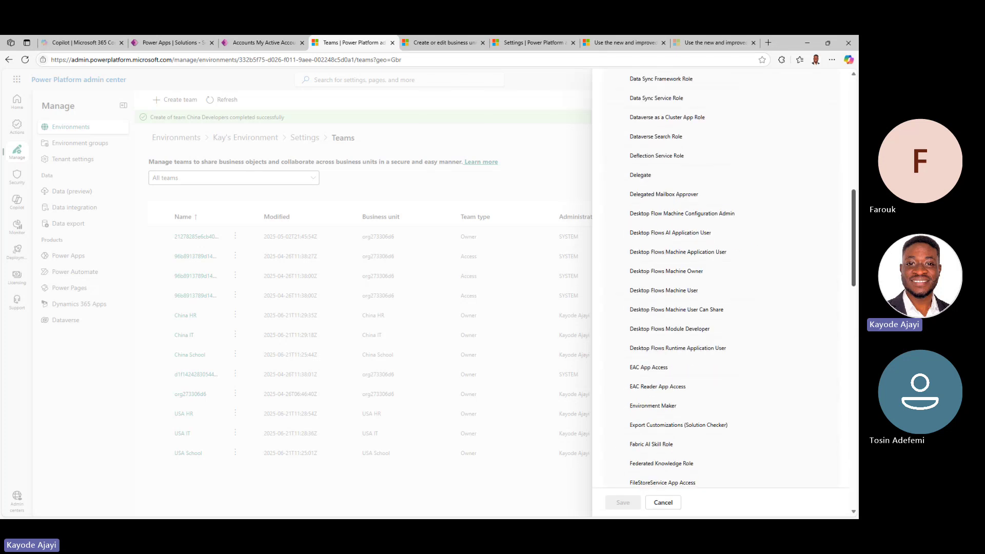
{"action": "left_click", "coordinate": [626, 409]}
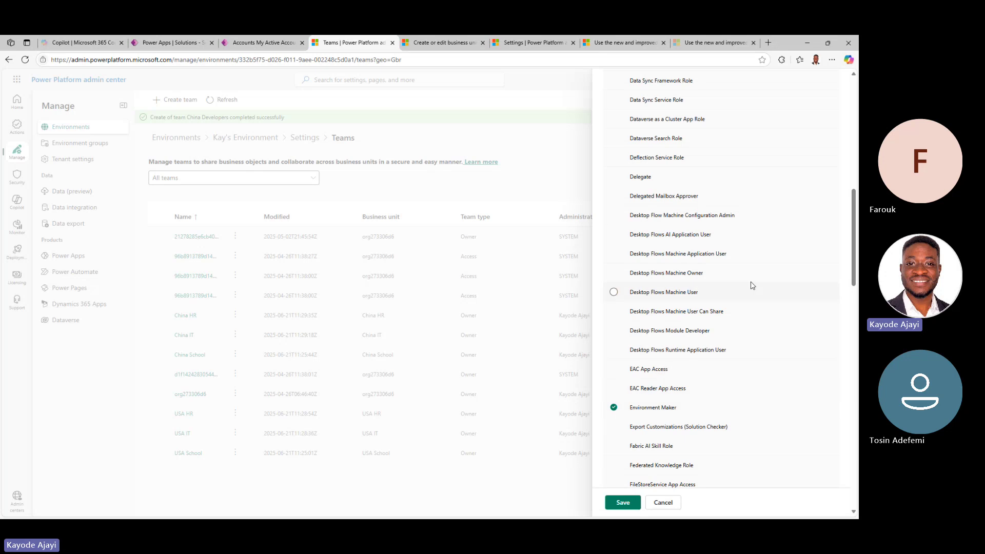
{"action": "left_click_drag", "start_coordinate": [844, 239], "coordinate": [849, 461]}
{"action": "left_click", "coordinate": [626, 410]}
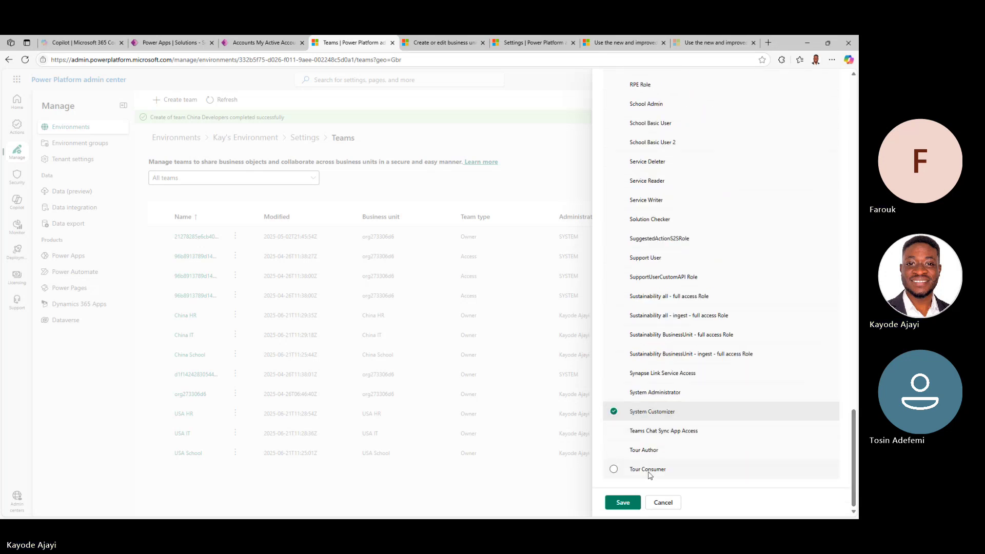
{"action": "left_click", "coordinate": [629, 504]}
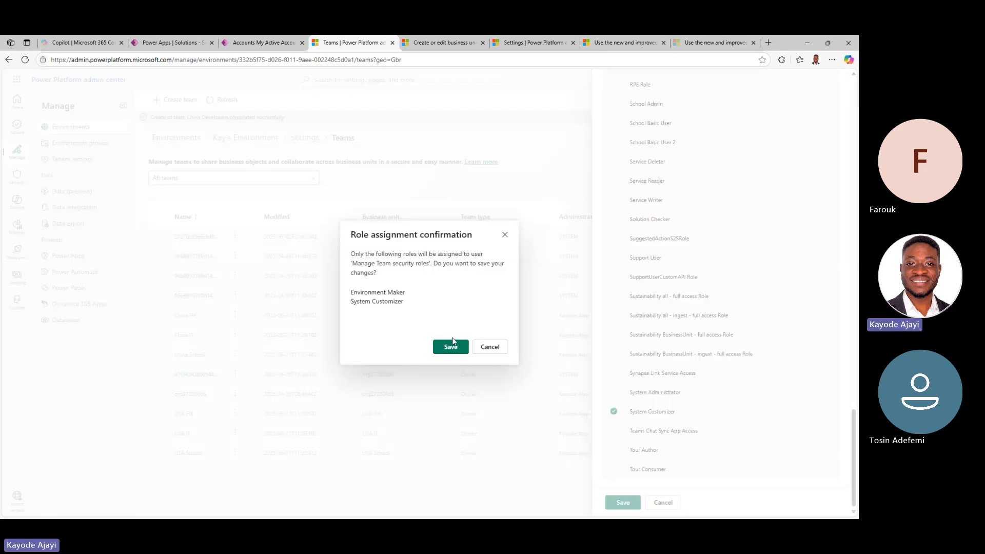
{"action": "left_click", "coordinate": [452, 345]}
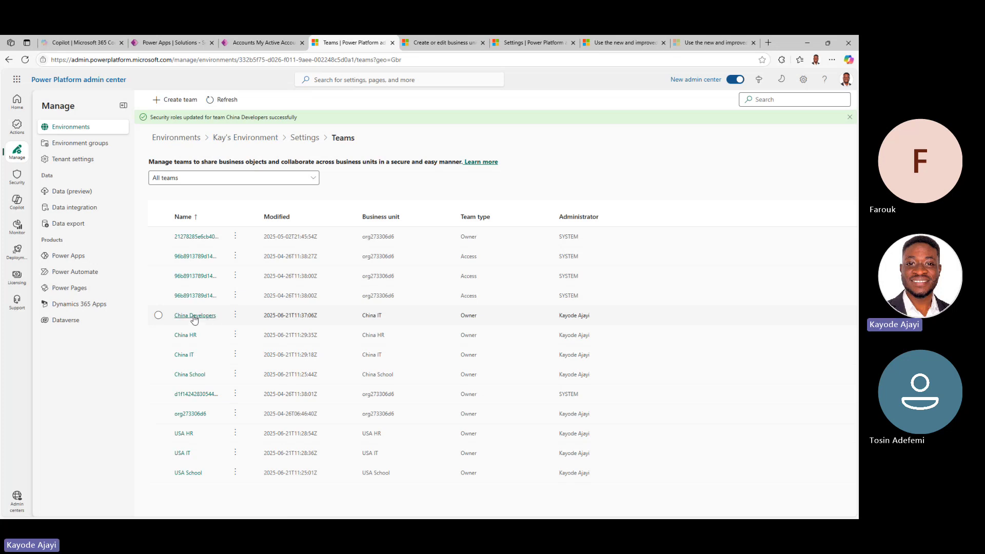
Check the member management pages of the China School and China IT default teams, returning to the team list.
{"action": "left_click", "coordinate": [236, 376]}
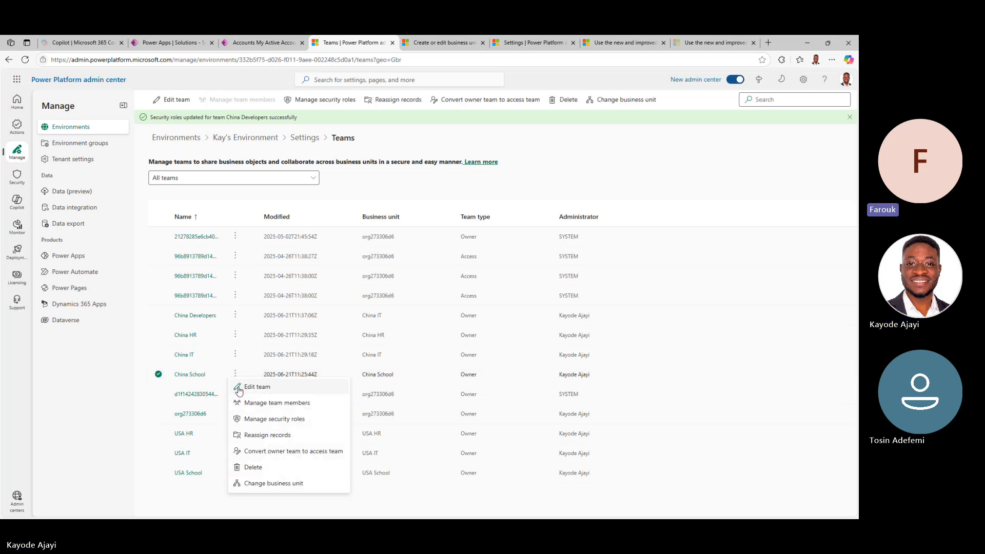
{"action": "left_click", "coordinate": [159, 377]}
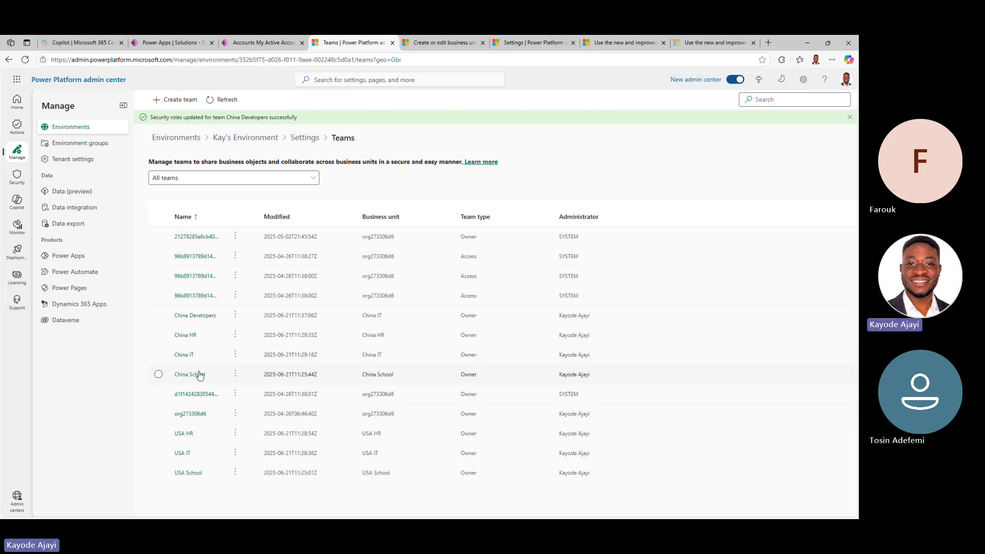
{"action": "left_click", "coordinate": [235, 375]}
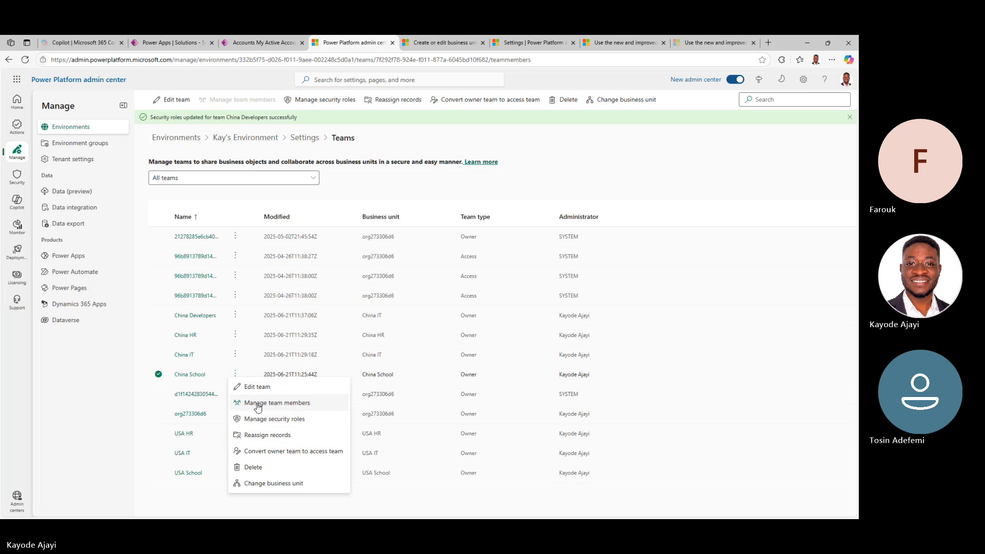
{"action": "left_click", "coordinate": [258, 404]}
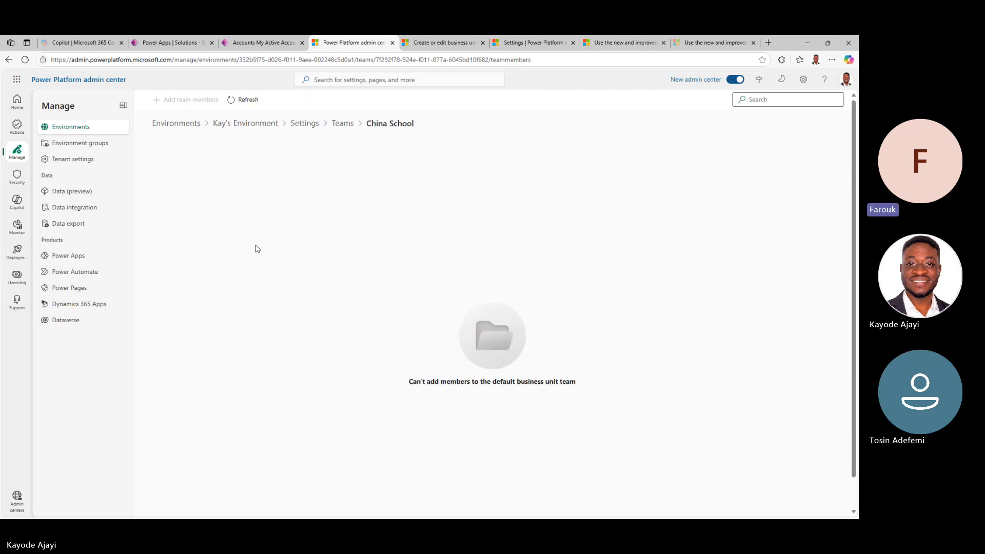
{"action": "left_click", "coordinate": [351, 127]}
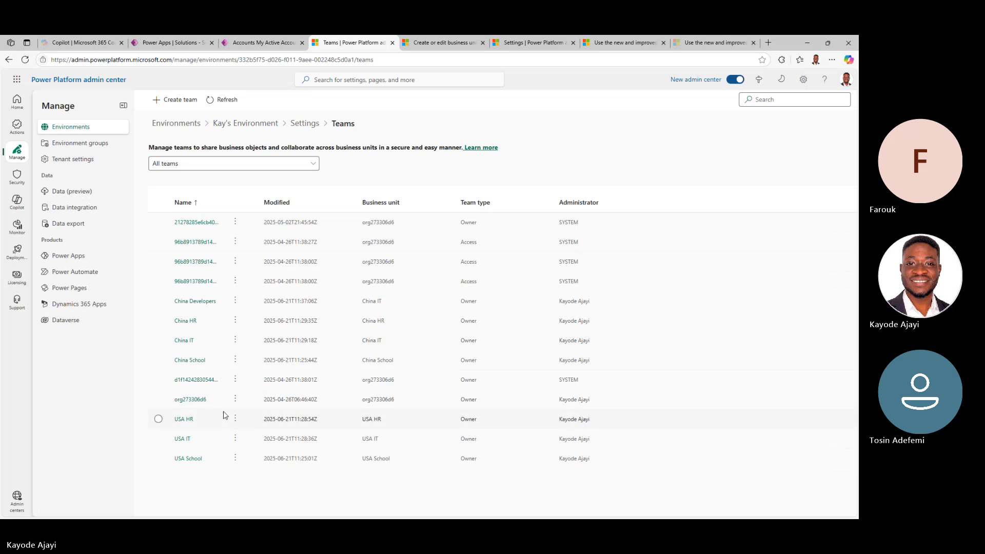
{"action": "left_click", "coordinate": [237, 342]}
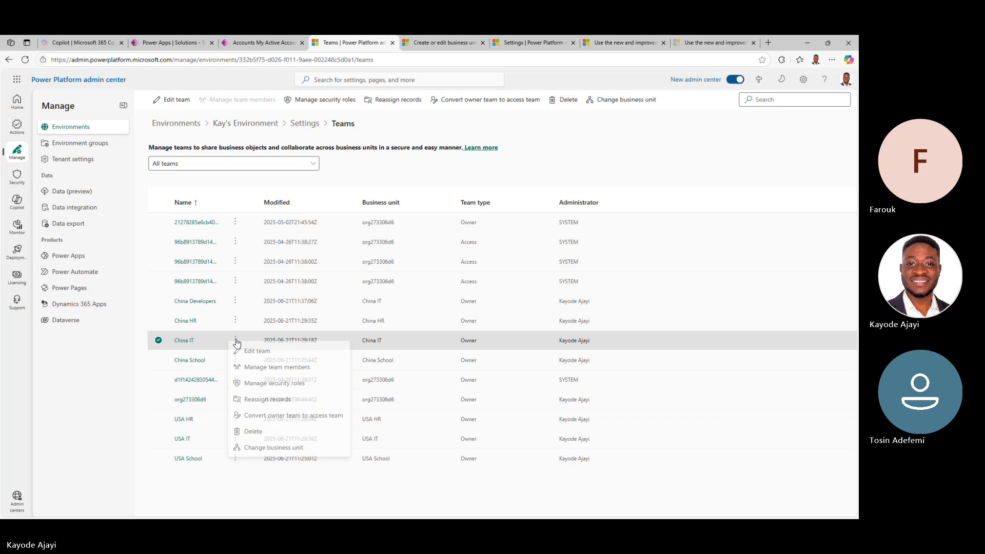
{"action": "left_click", "coordinate": [275, 371]}
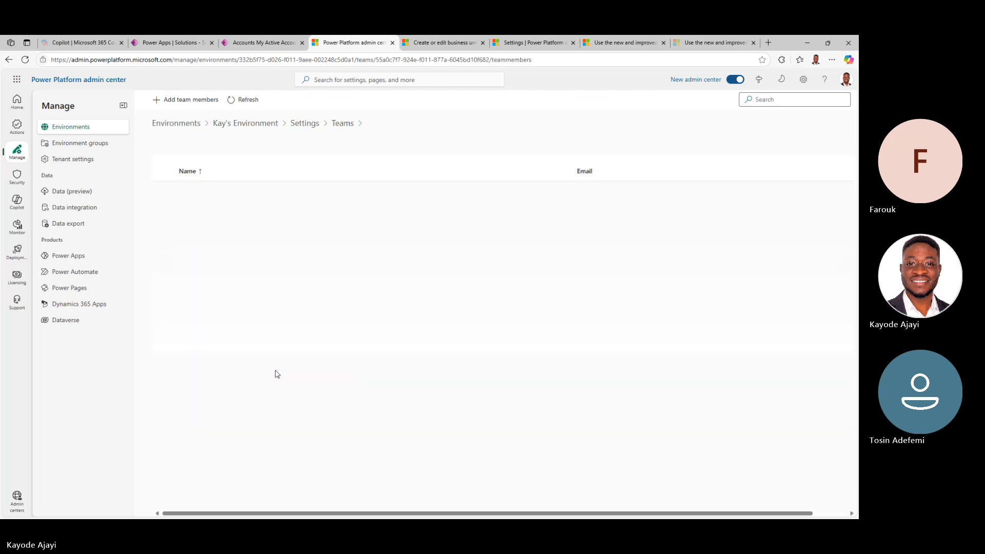
{"action": "left_click", "coordinate": [340, 123]}
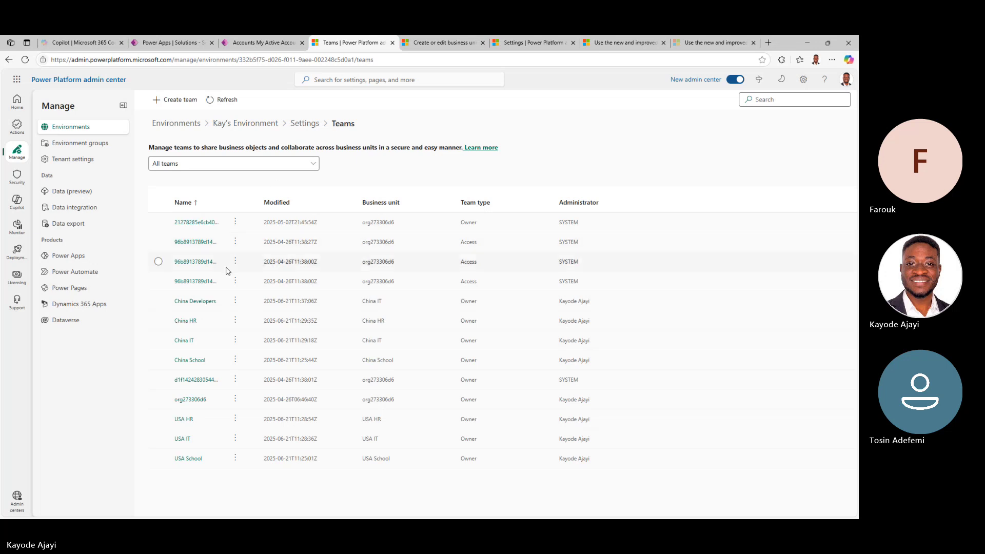
Review the China Developers team record's details and members, then return to the team list.
{"action": "left_click", "coordinate": [205, 303]}
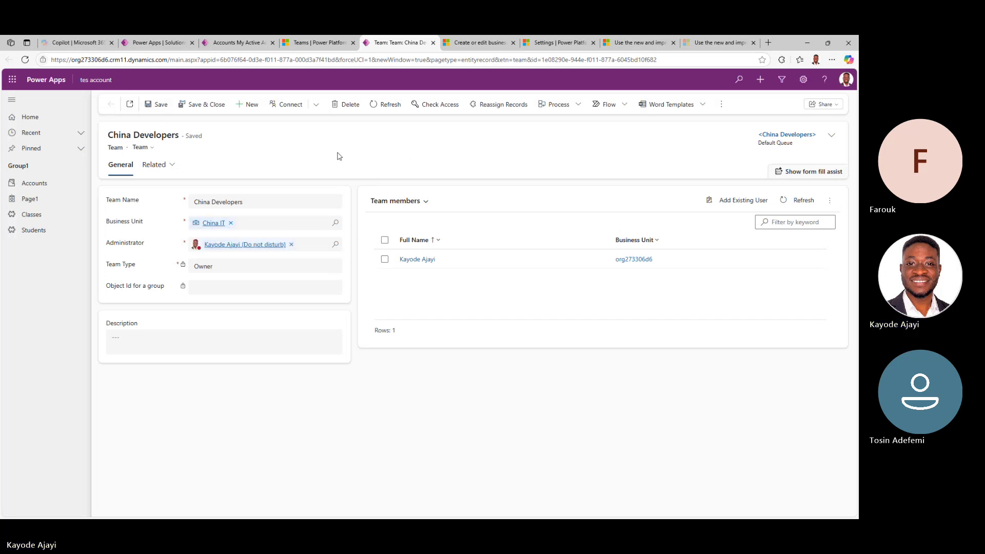
{"action": "left_click", "coordinate": [331, 48]}
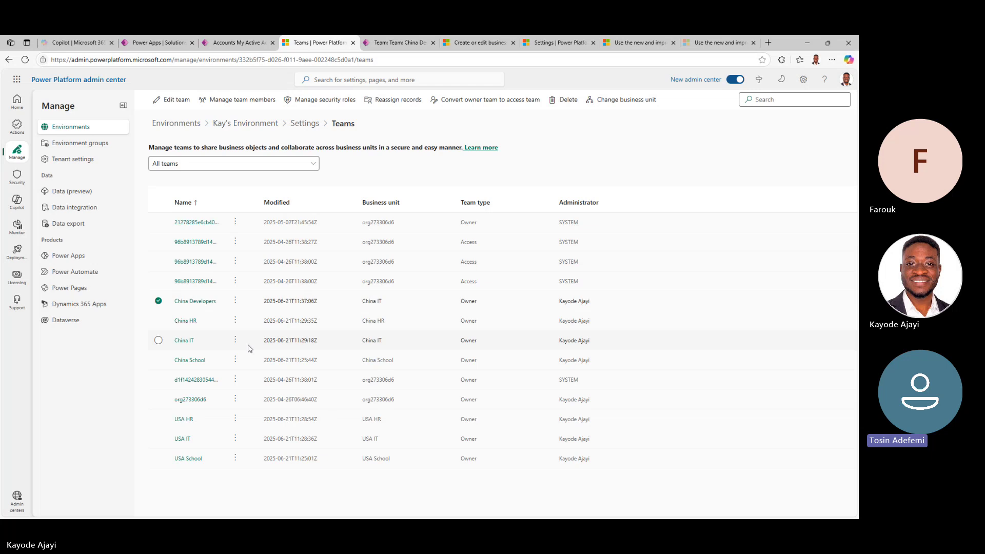
{"action": "left_click", "coordinate": [158, 301]}
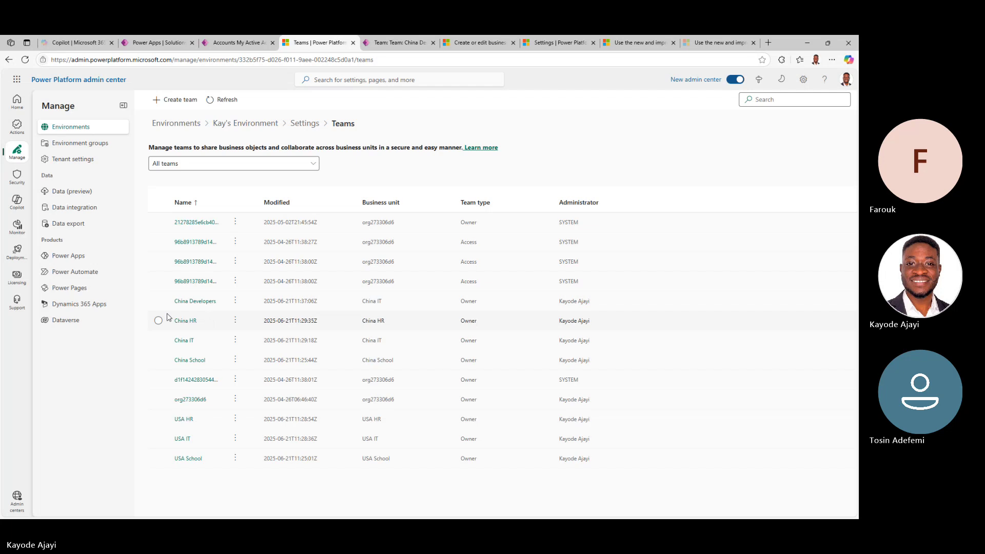
{"action": "left_click", "coordinate": [158, 301]}
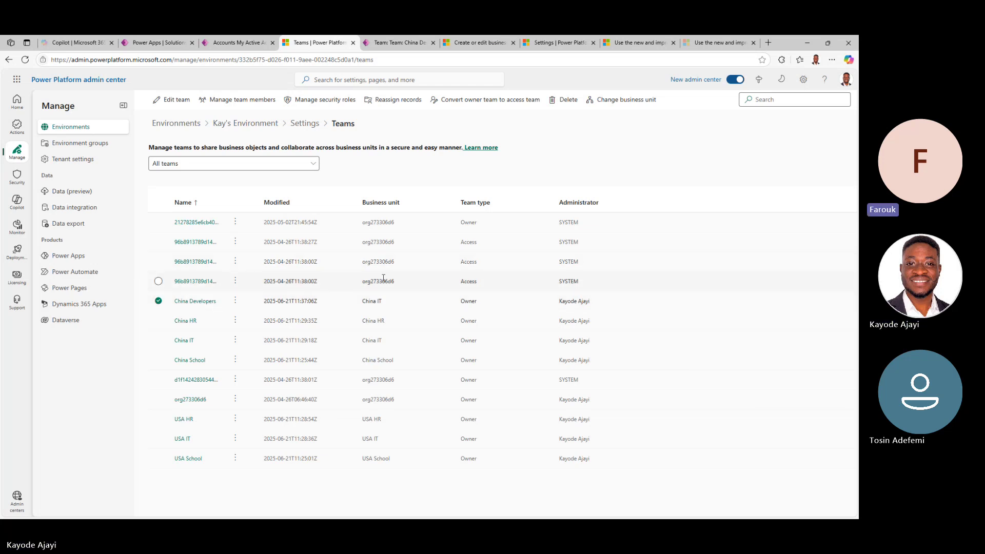
{"action": "left_click", "coordinate": [198, 300]}
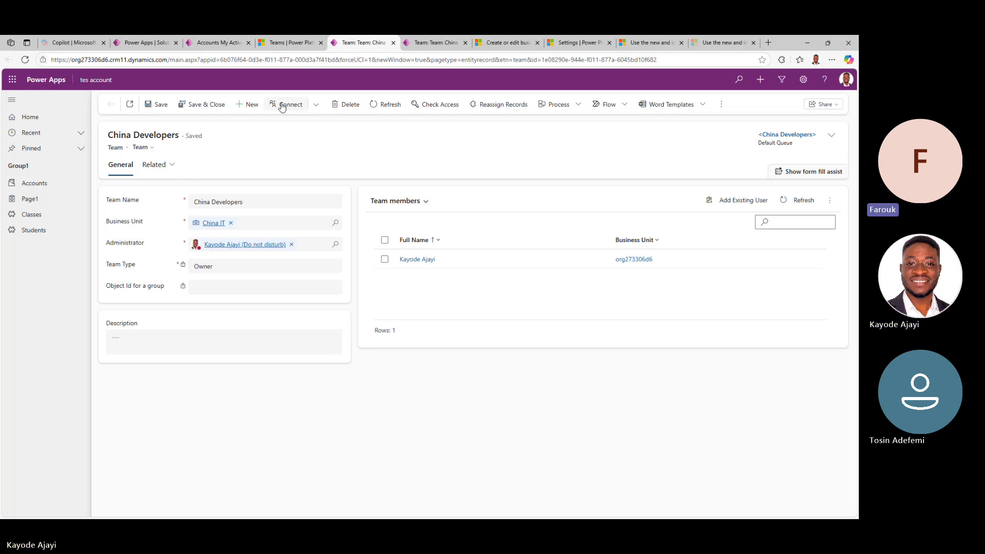
{"action": "left_click", "coordinate": [393, 43]}
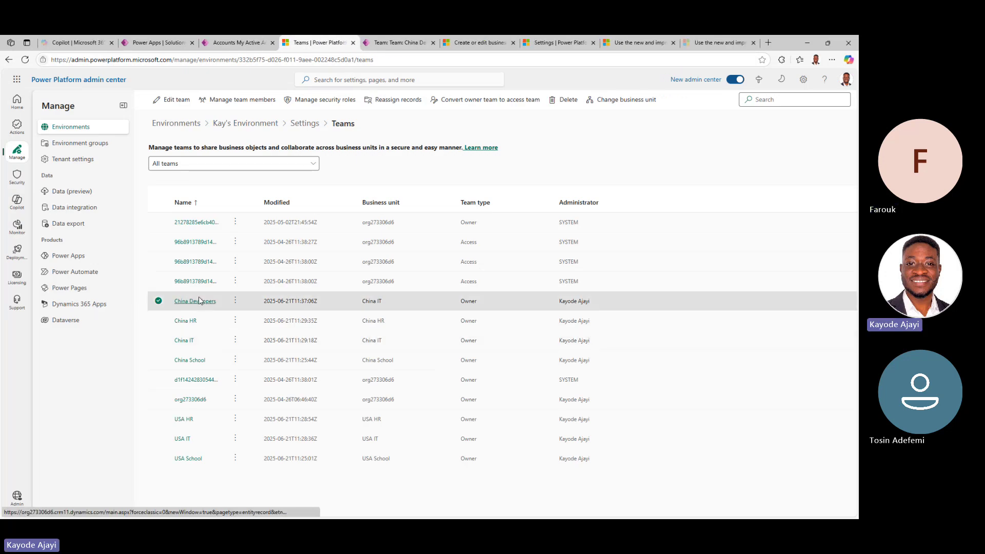
Review the security roles assigned to the China Developers team and leave them without saving.
{"action": "left_click", "coordinate": [235, 301]}
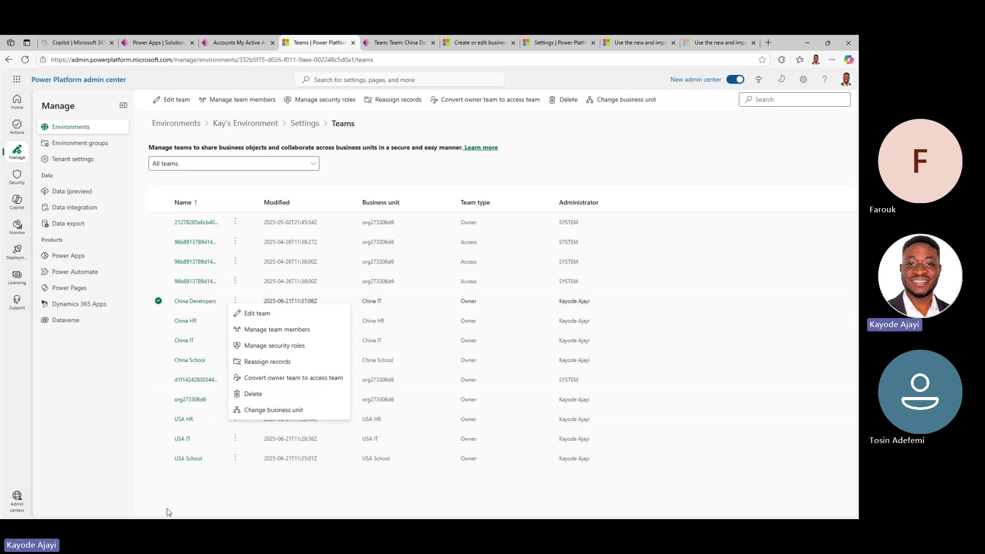
{"action": "left_click", "coordinate": [266, 475]}
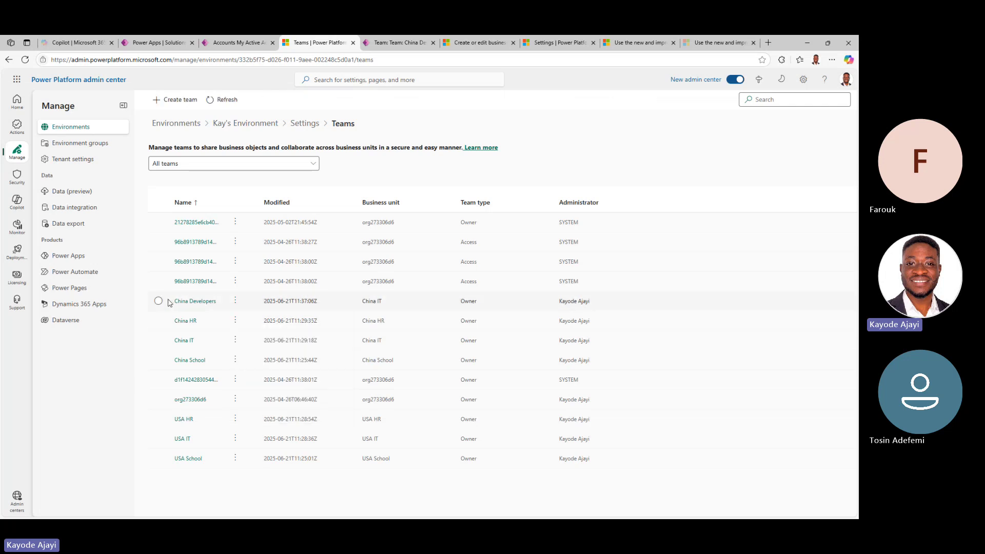
{"action": "left_click", "coordinate": [235, 301]}
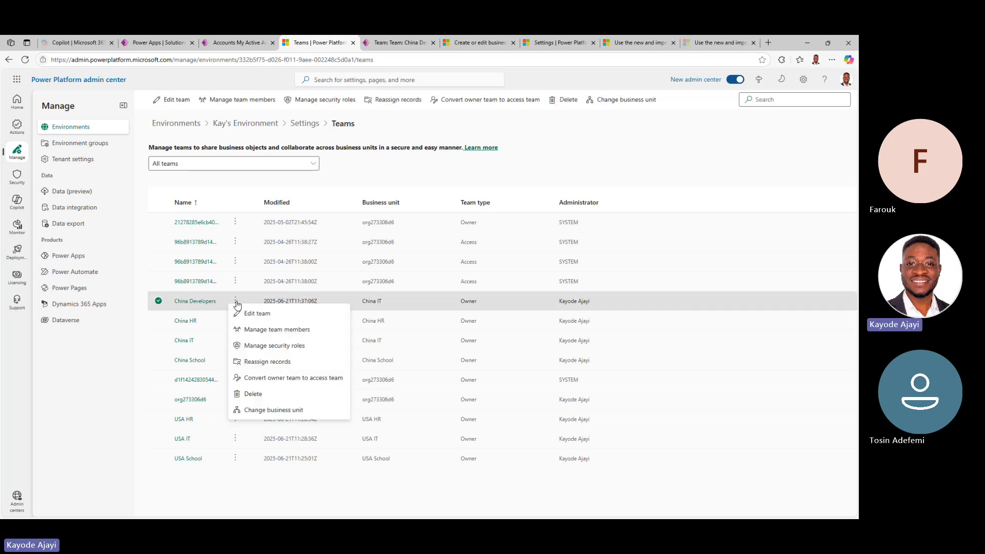
{"action": "left_click", "coordinate": [261, 352]}
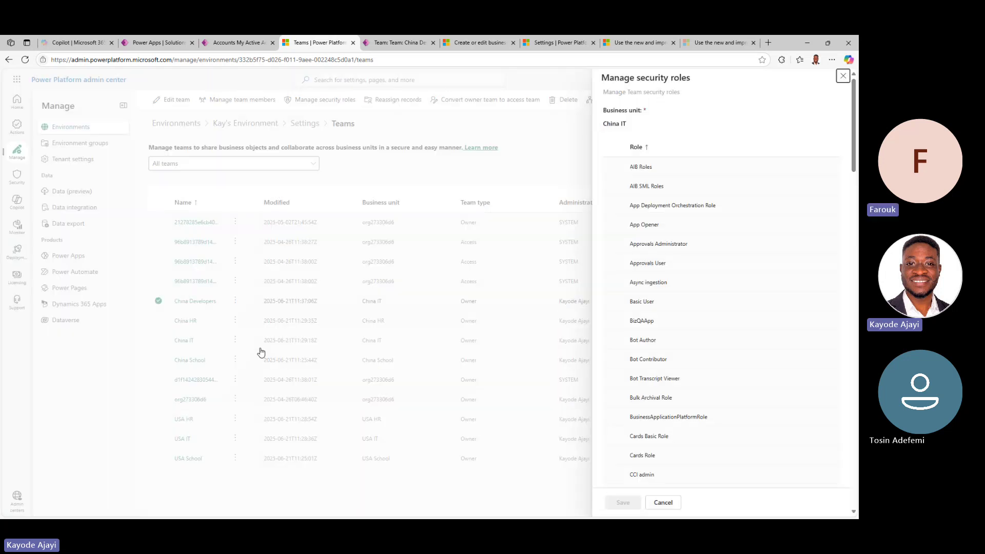
{"action": "scroll", "coordinate": [787, 252], "scroll_direction": "down", "scroll_amount": 4}
{"action": "scroll", "coordinate": [787, 252], "scroll_direction": "down", "scroll_amount": 8}
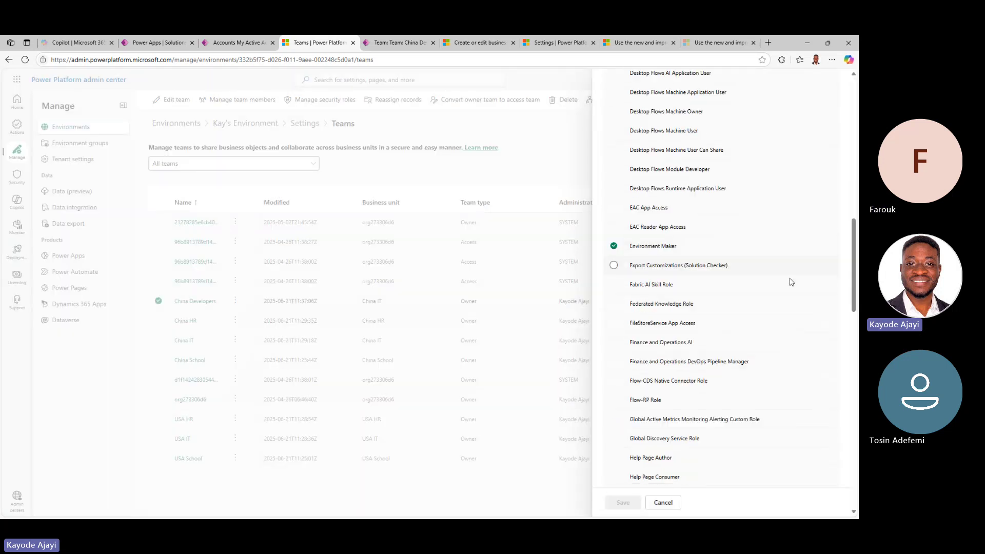
{"action": "left_click", "coordinate": [615, 247]}
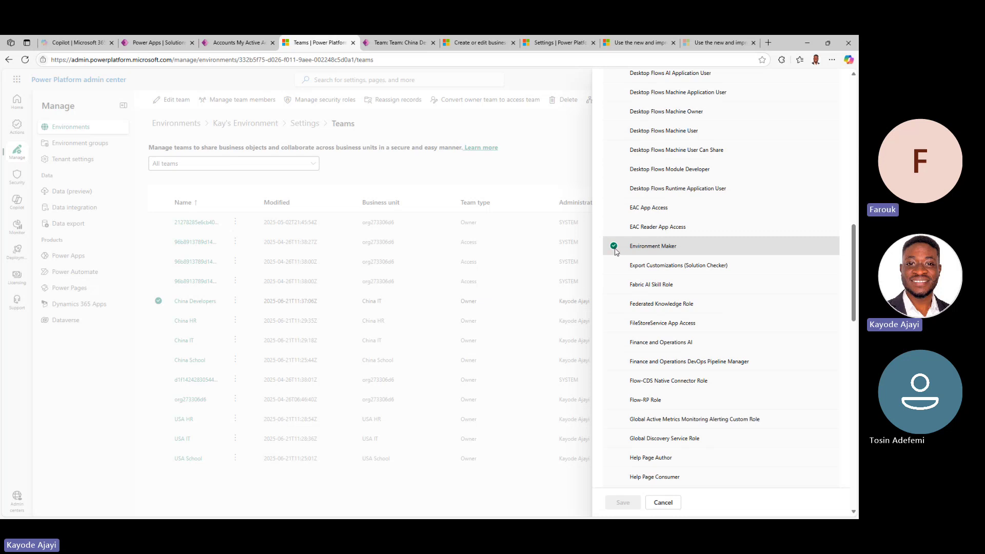
{"action": "scroll", "coordinate": [681, 286], "scroll_direction": "down", "scroll_amount": 15}
{"action": "scroll", "coordinate": [690, 318], "scroll_direction": "down", "scroll_amount": 6}
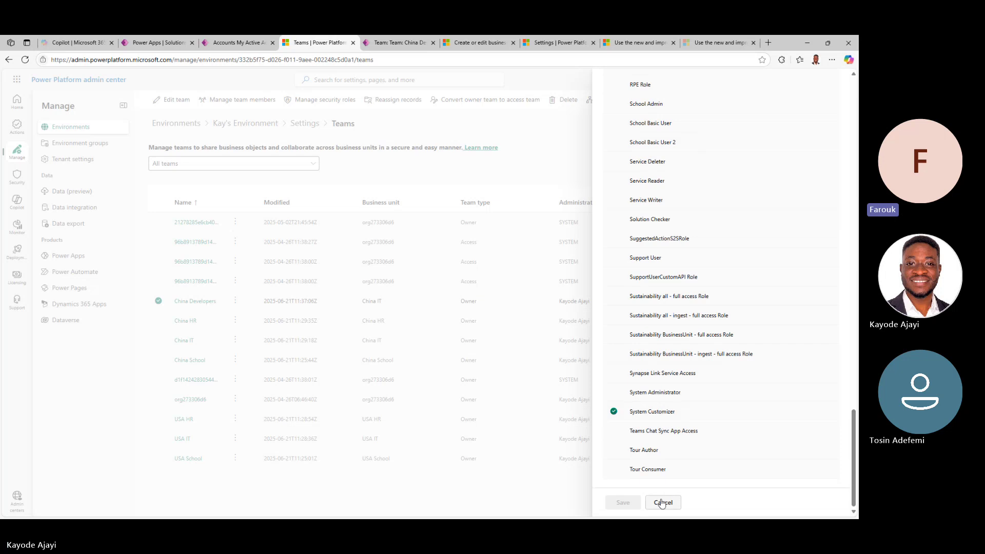
{"action": "scroll", "coordinate": [726, 200], "scroll_direction": "up", "scroll_amount": 8}
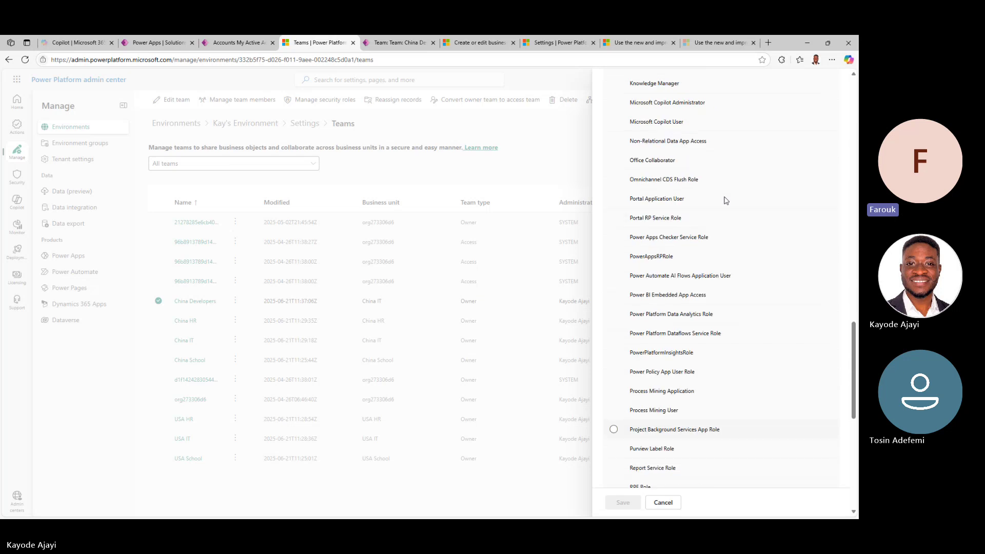
{"action": "scroll", "coordinate": [726, 200], "scroll_direction": "down", "scroll_amount": 8}
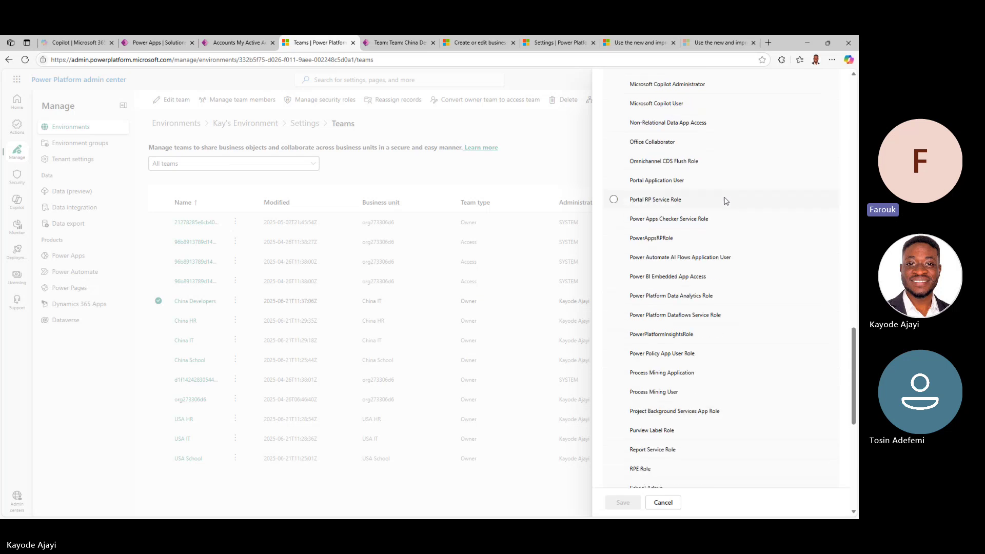
{"action": "left_click", "coordinate": [662, 503]}
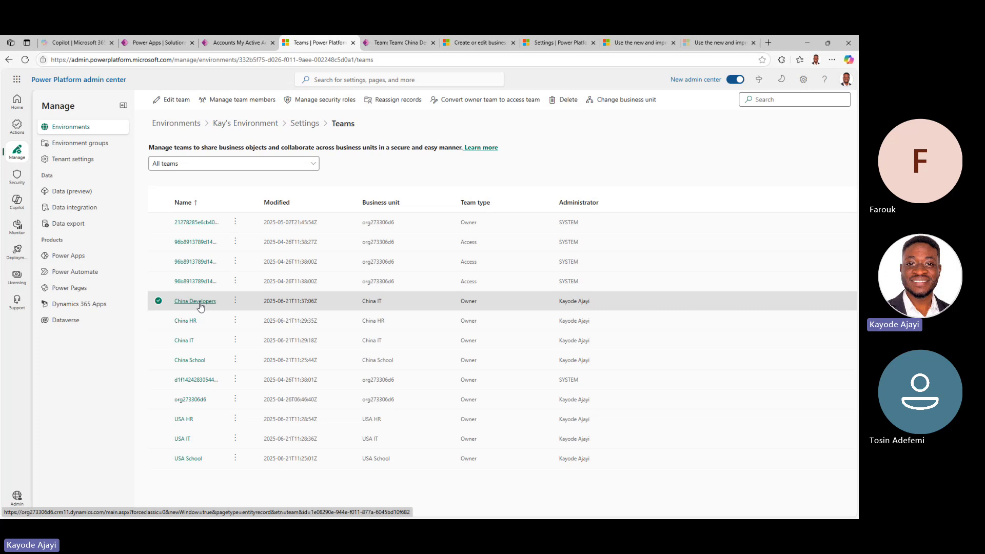
Open the China Developers team record, look up an existing user and add that person as a team member.
{"action": "left_click", "coordinate": [199, 304]}
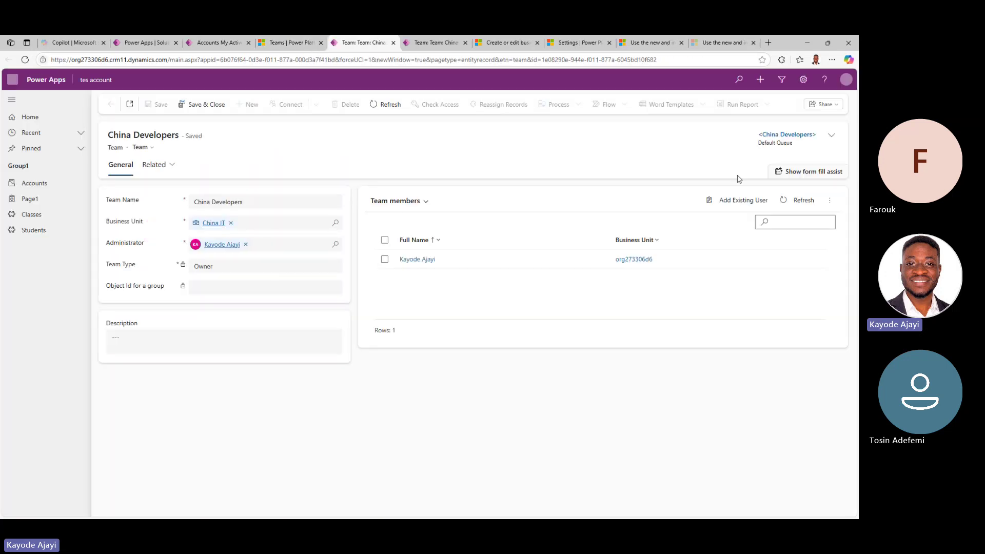
{"action": "left_click", "coordinate": [739, 201]}
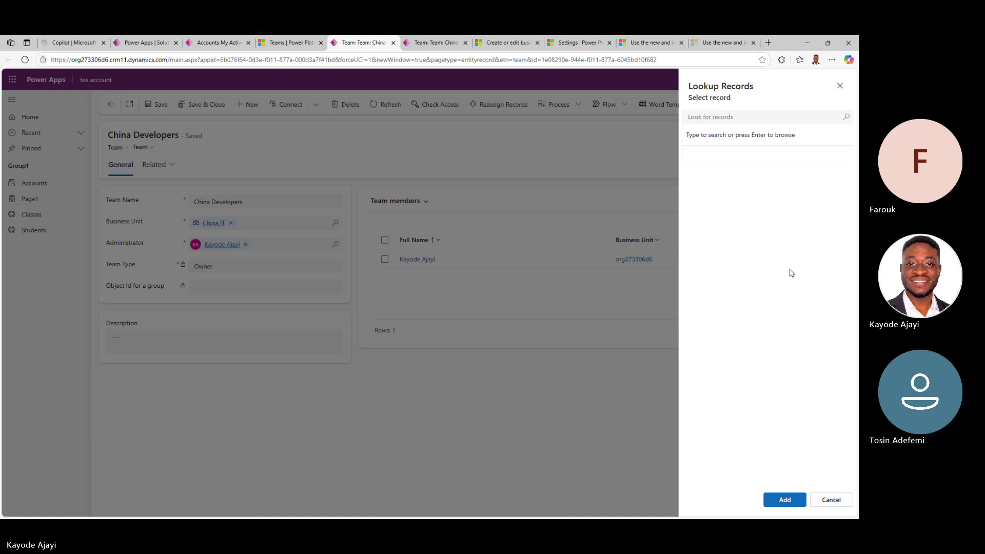
{"action": "left_click", "coordinate": [747, 118]}
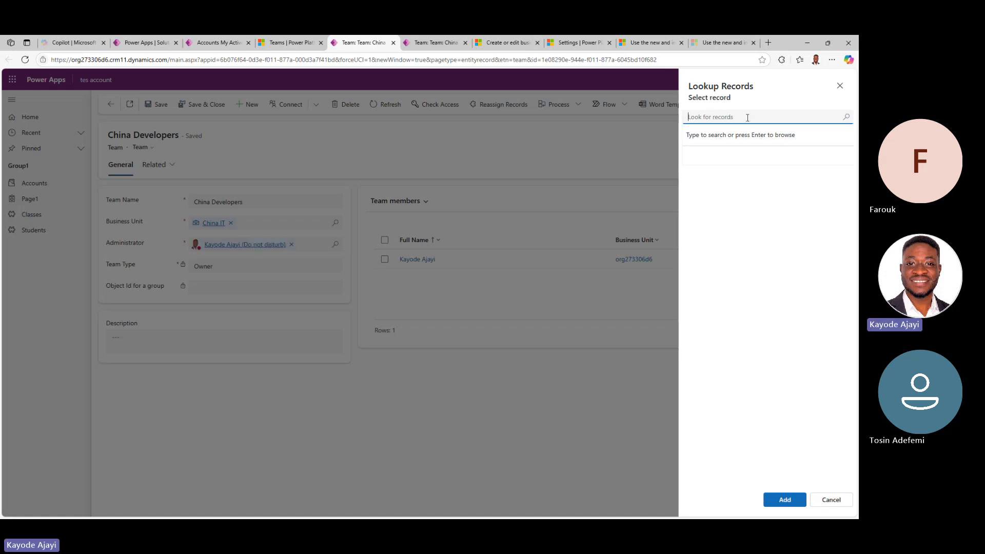
{"action": "type", "text": "a"}
{"action": "key", "text": "BackSpace"}
{"action": "key", "text": "BackSpace"}
{"action": "type", "text": "de"}
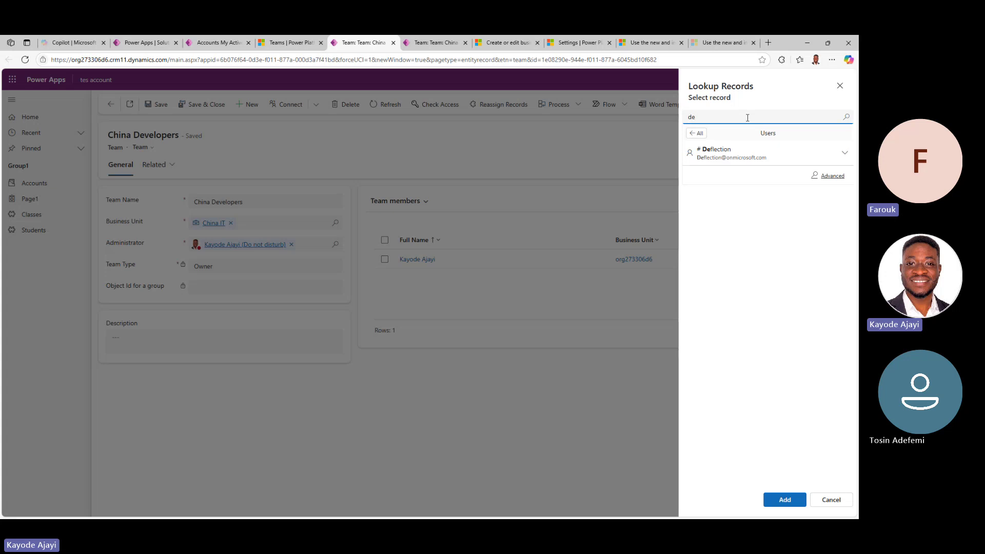
{"action": "type", "text": "le"}
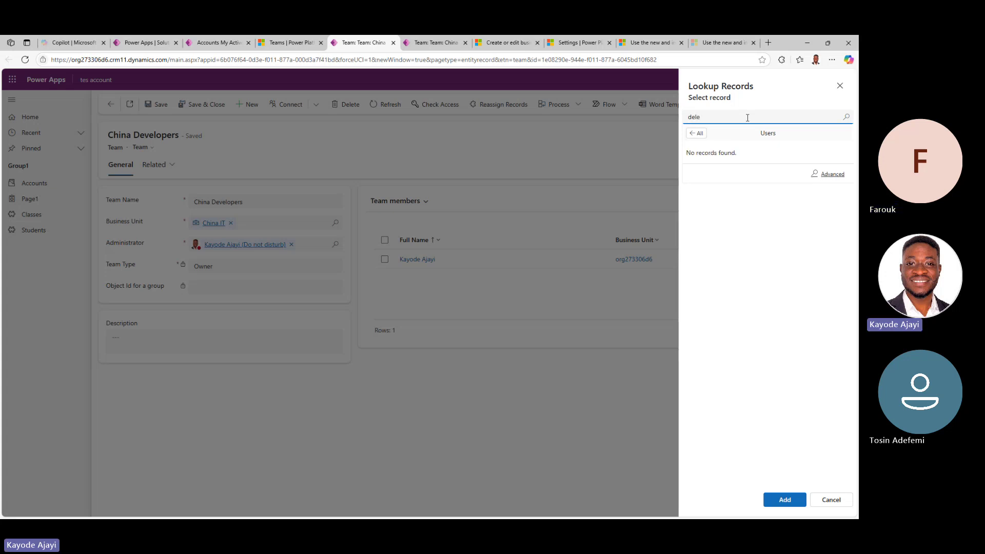
{"action": "key", "text": "BackSpace"}
{"action": "key", "text": "BackSpace"}
{"action": "type", "text": "ade"}
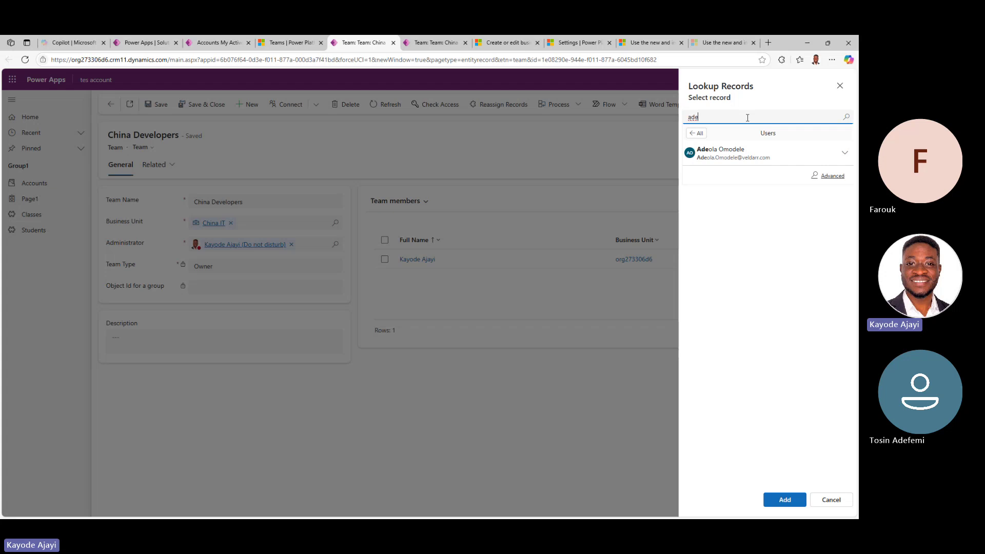
{"action": "left_click", "coordinate": [747, 156]}
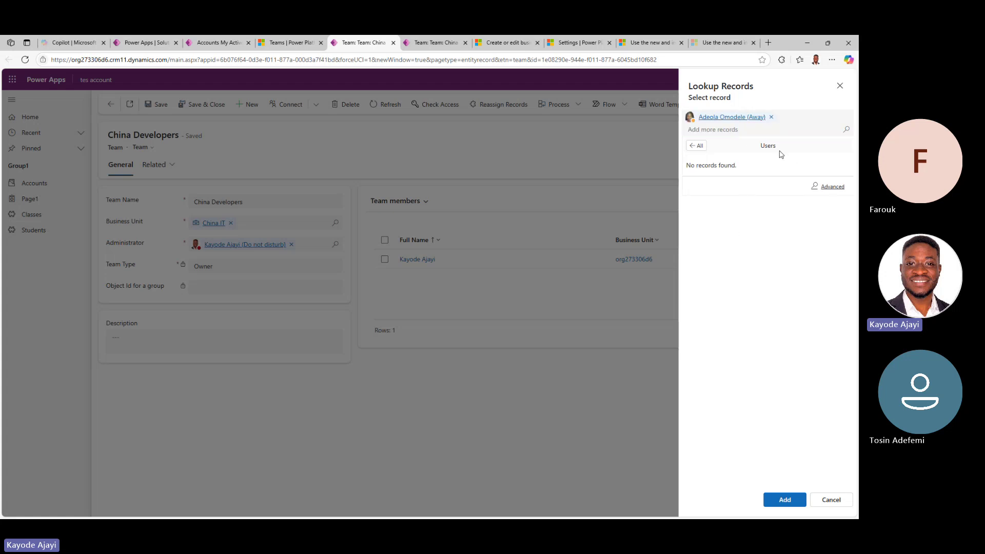
{"action": "left_click", "coordinate": [785, 500]}
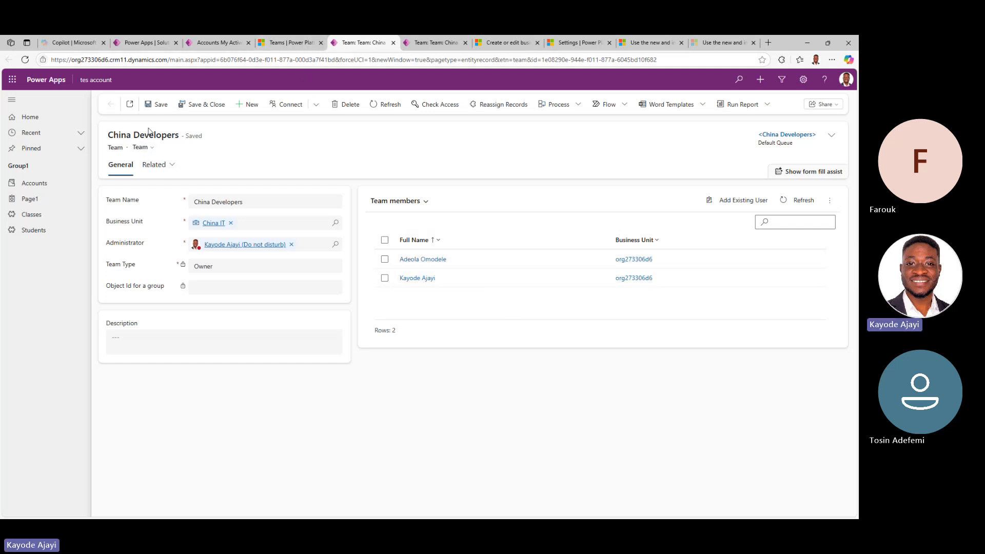
Return to the team list and check the China Developers team's security roles, closing them without saving.
{"action": "left_click_drag", "start_coordinate": [180, 136], "coordinate": [108, 136]}
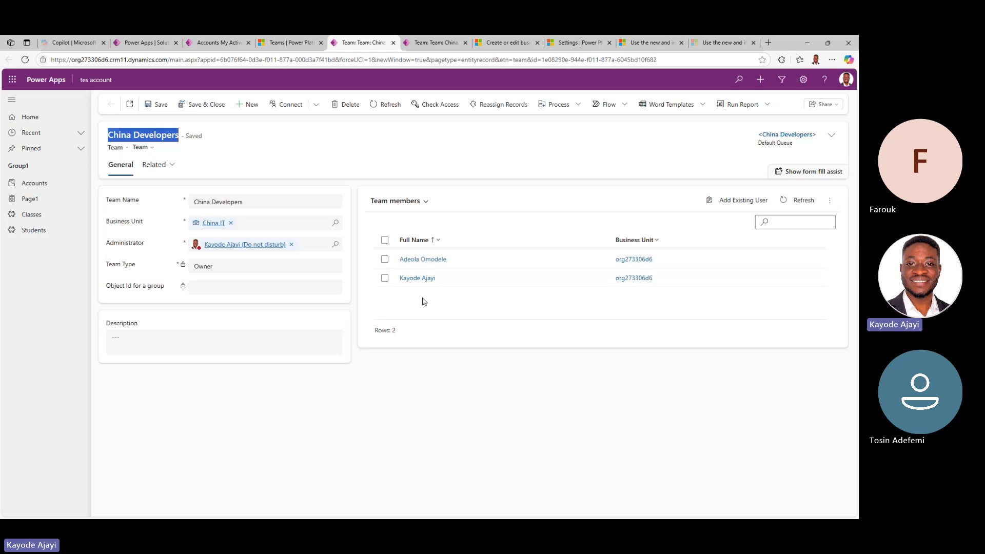
{"action": "left_click", "coordinate": [142, 147]}
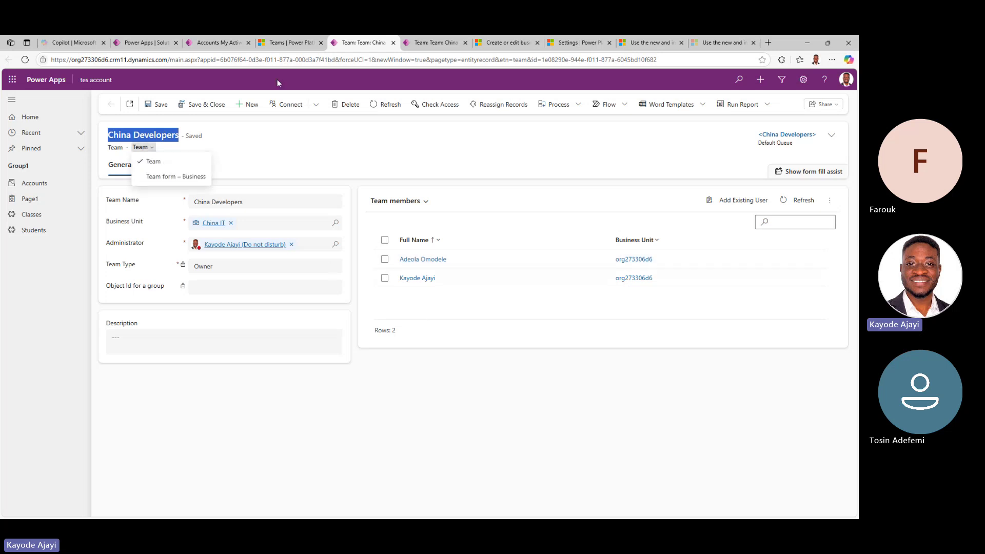
{"action": "left_click", "coordinate": [292, 44]}
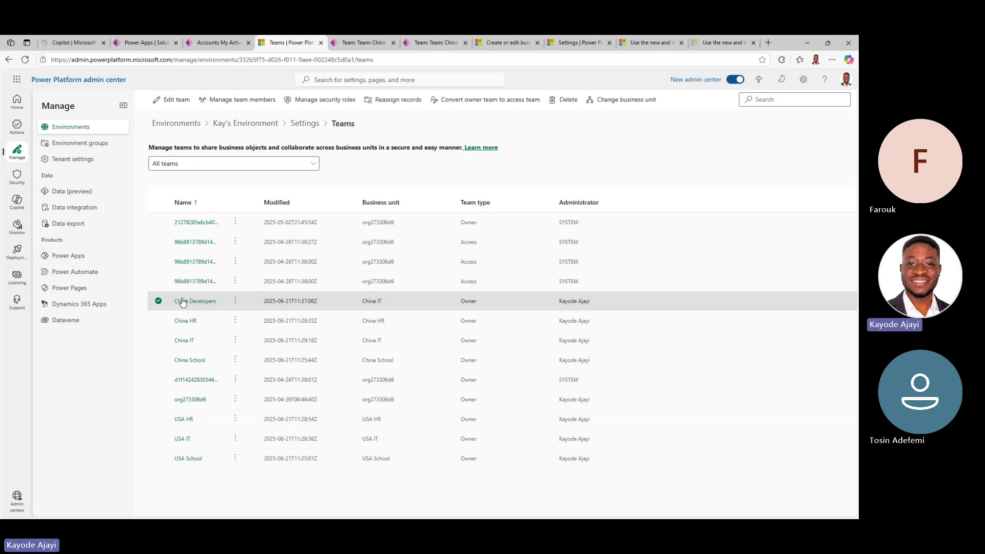
{"action": "left_click", "coordinate": [236, 301]}
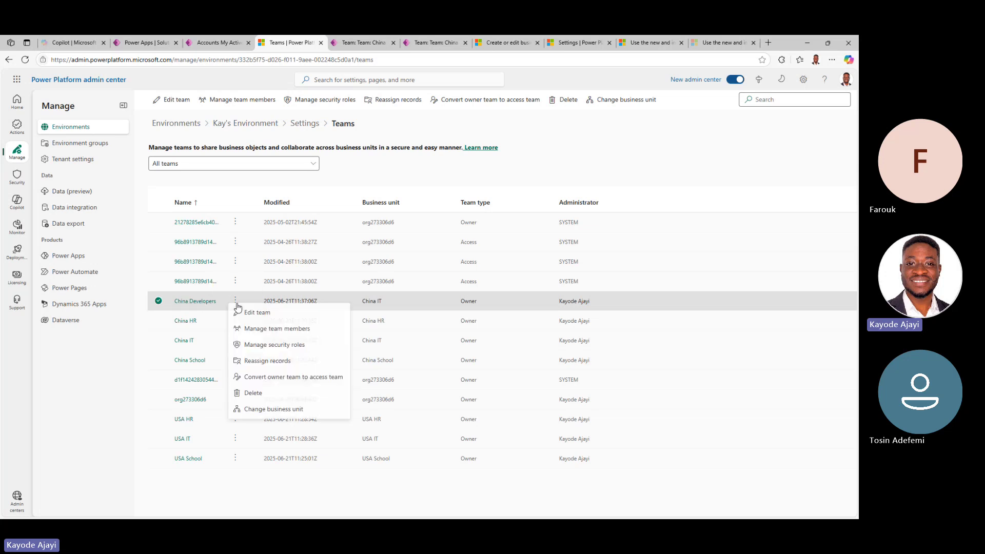
{"action": "left_click", "coordinate": [272, 346]}
{"action": "scroll", "coordinate": [647, 231], "scroll_direction": "down", "scroll_amount": 20}
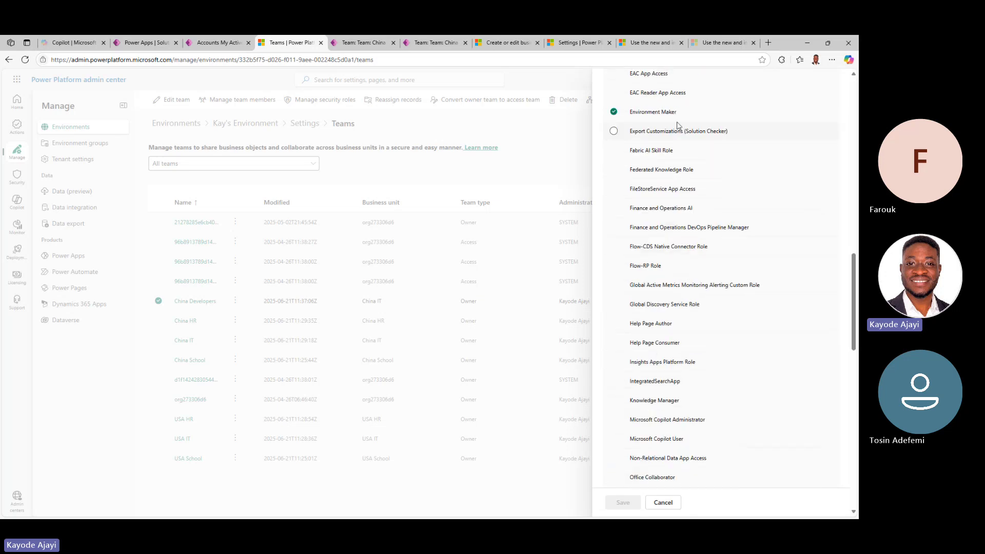
{"action": "scroll", "coordinate": [673, 111], "scroll_direction": "up", "scroll_amount": 3}
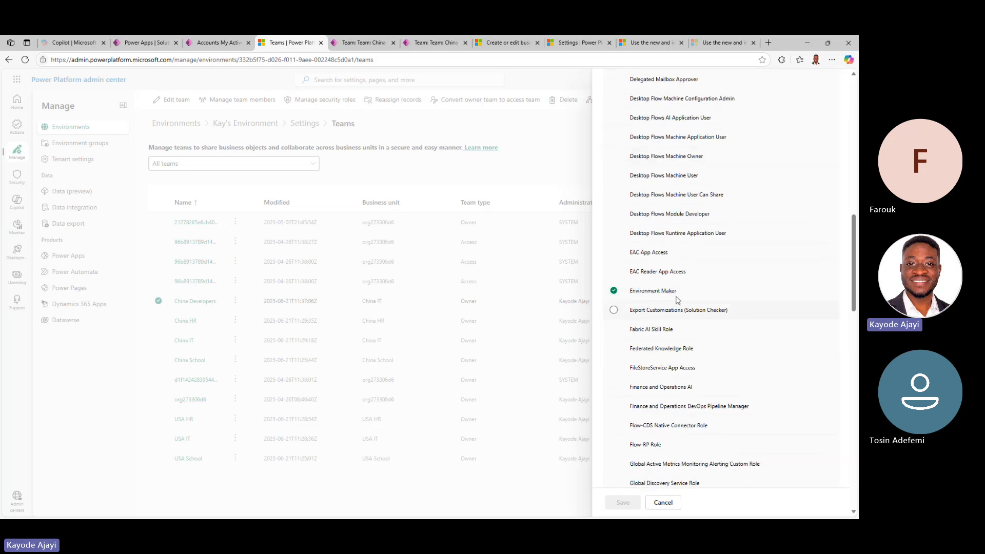
{"action": "scroll", "coordinate": [739, 311], "scroll_direction": "down", "scroll_amount": 5}
{"action": "scroll", "coordinate": [741, 316], "scroll_direction": "down", "scroll_amount": 5}
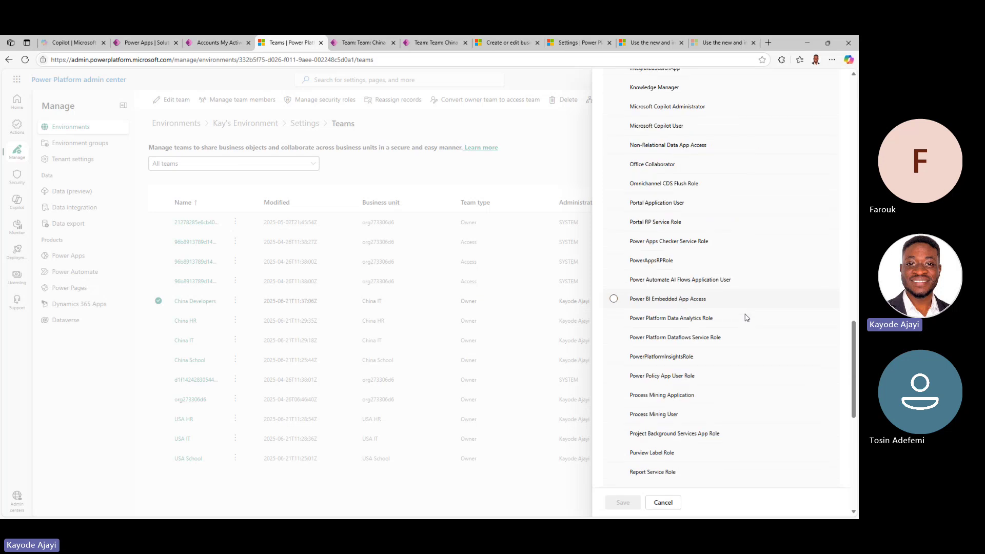
{"action": "scroll", "coordinate": [718, 492], "scroll_direction": "down", "scroll_amount": 3}
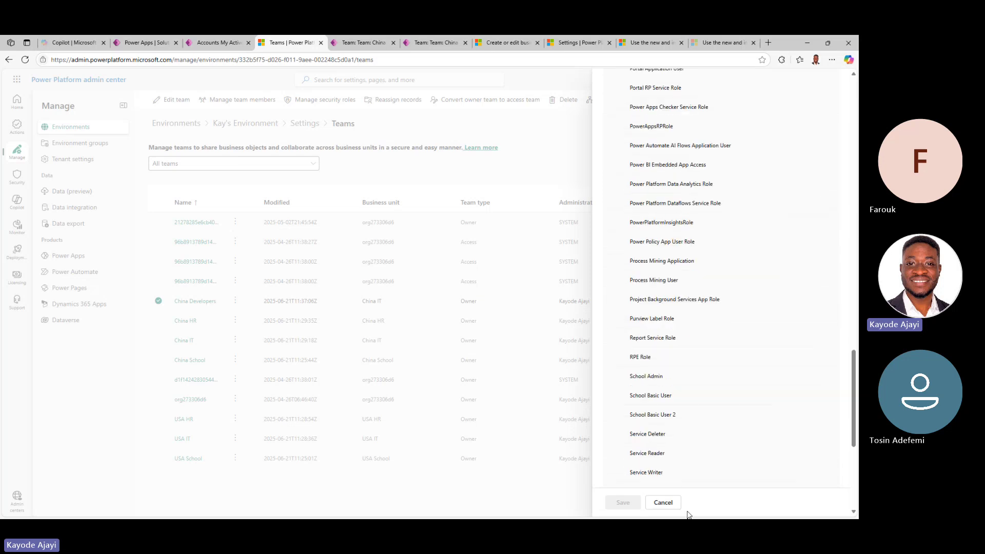
{"action": "left_click", "coordinate": [661, 502]}
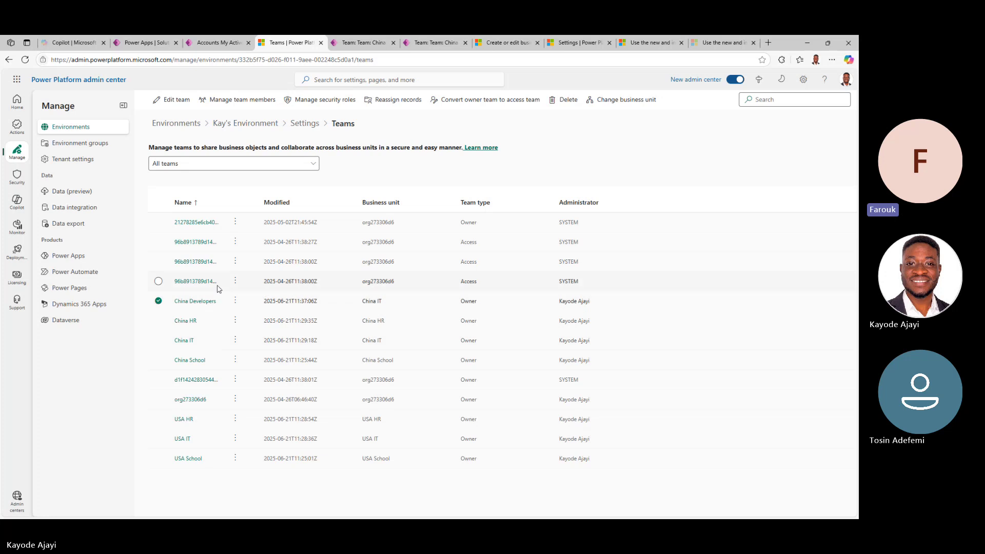
Deselect the China Developers team and open the Users list under the environment's Users + permissions settings.
{"action": "left_click", "coordinate": [159, 303]}
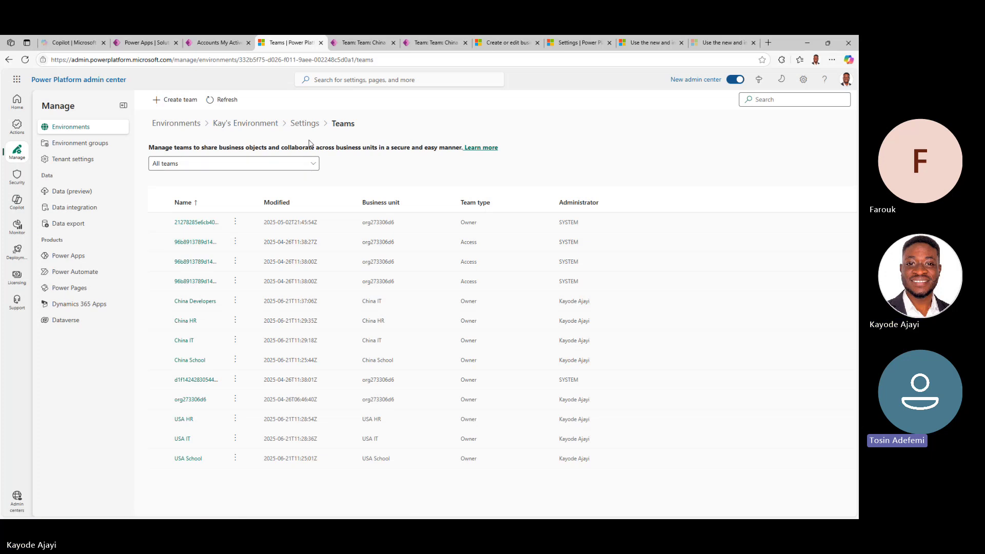
{"action": "left_click", "coordinate": [306, 123]}
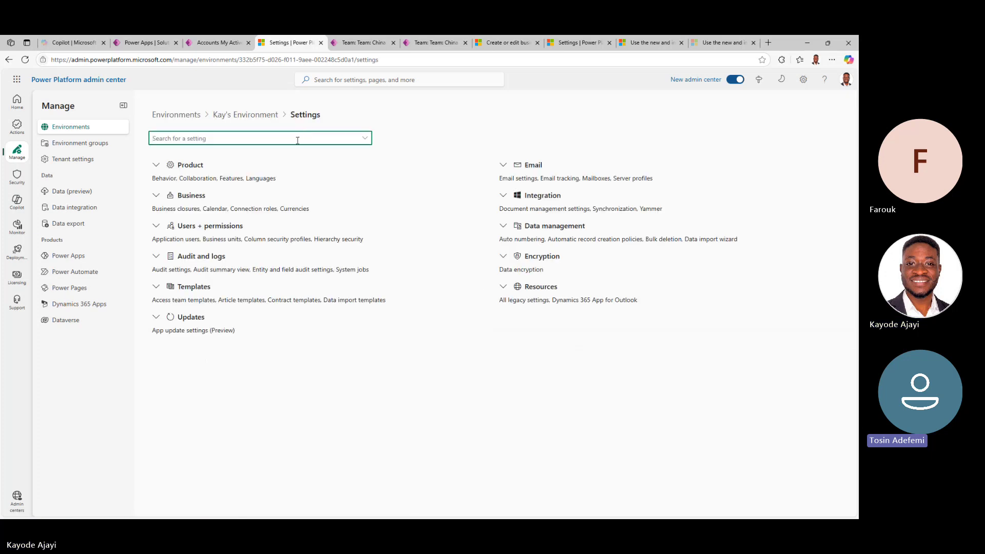
{"action": "left_click", "coordinate": [156, 227]}
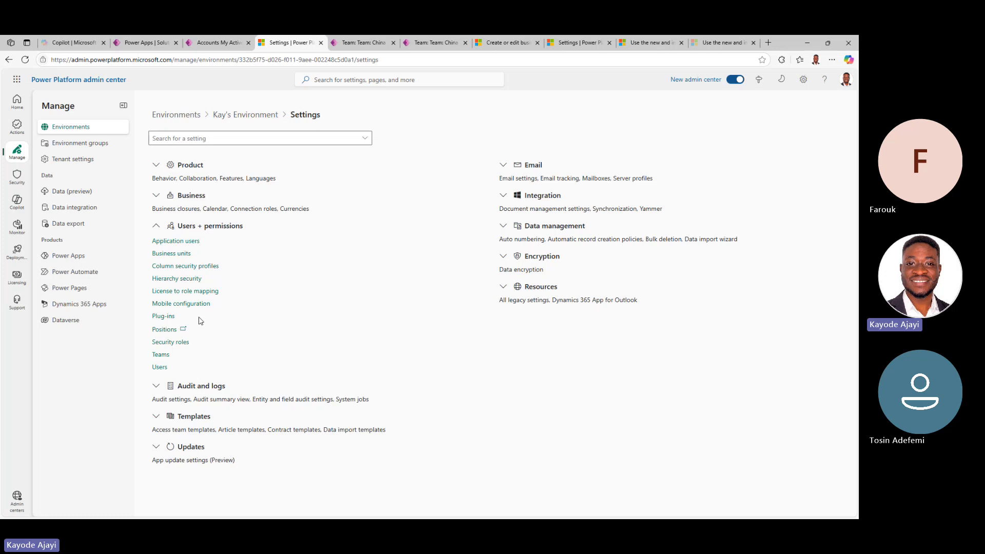
{"action": "left_click", "coordinate": [164, 368]}
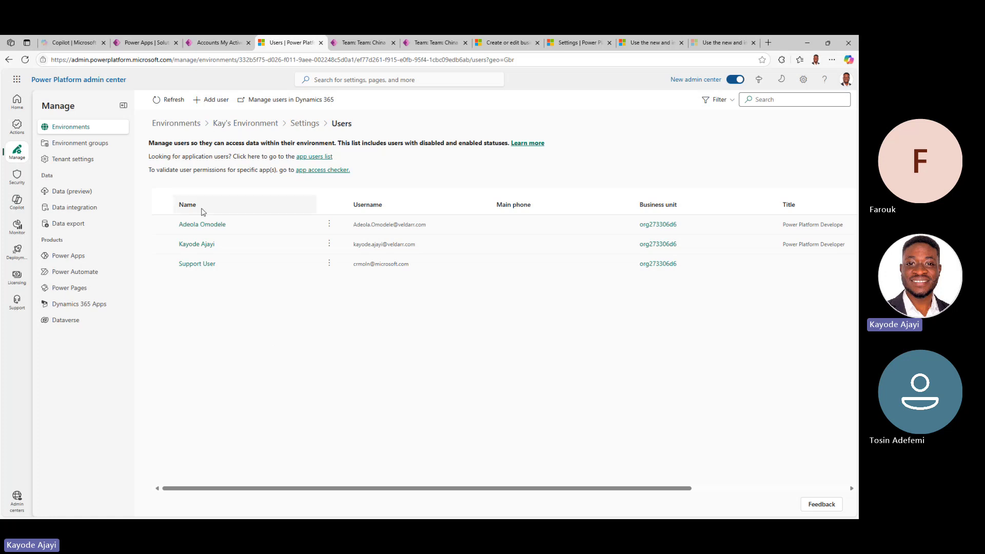
Start adding a user to the environment, search for "Deleg" and choose the Delegate One account.
{"action": "left_click", "coordinate": [215, 101]}
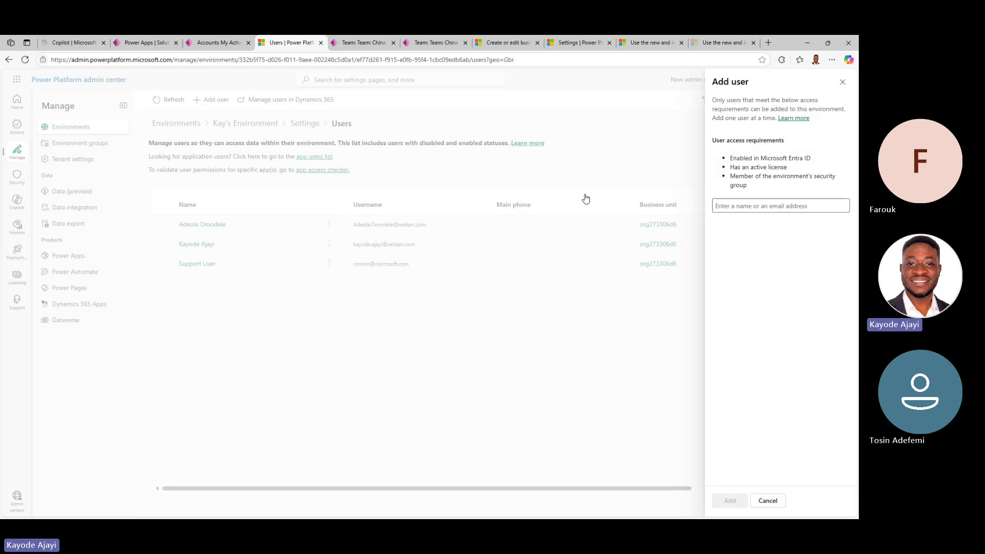
{"action": "left_click", "coordinate": [739, 209]}
{"action": "type", "text": "De"}
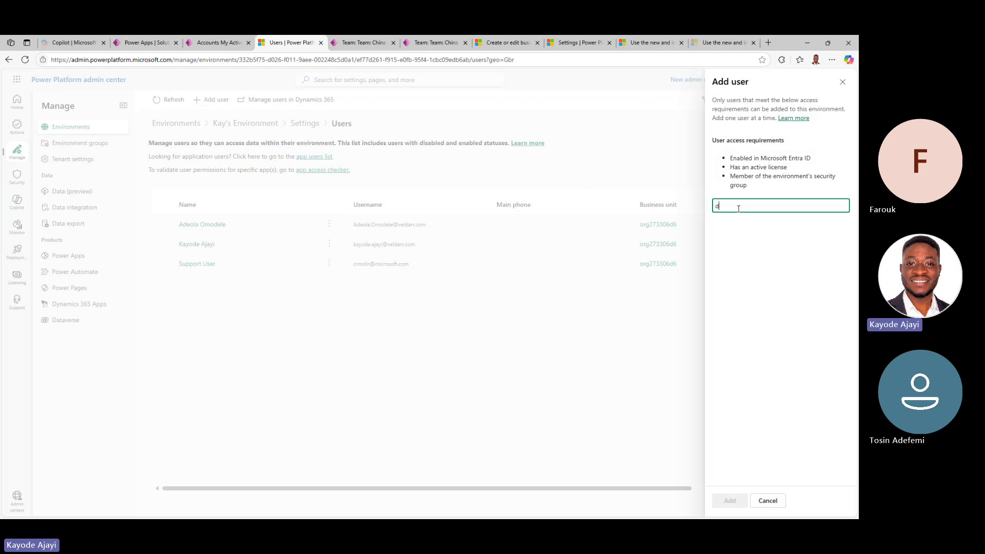
{"action": "type", "text": "leg"}
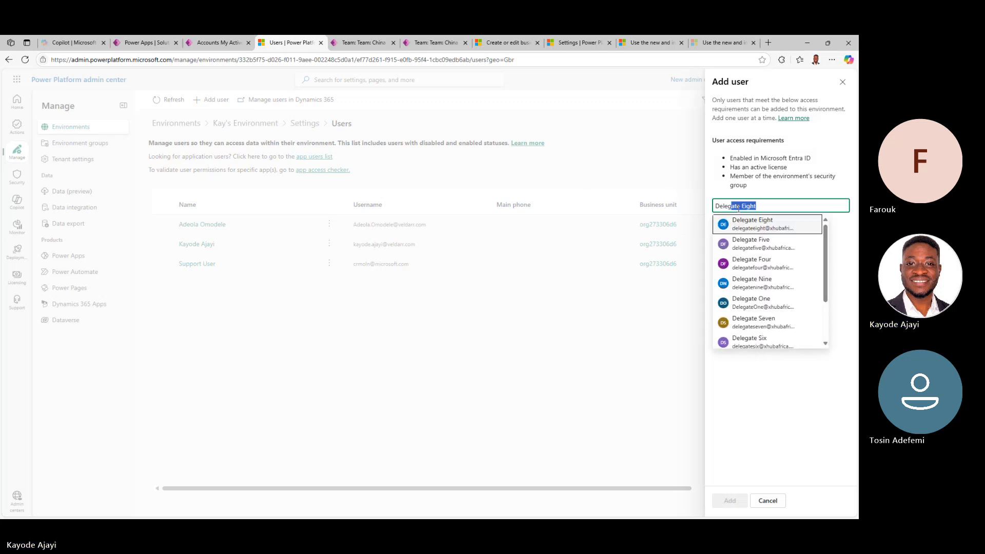
{"action": "scroll", "coordinate": [762, 310], "scroll_direction": "down", "scroll_amount": 2}
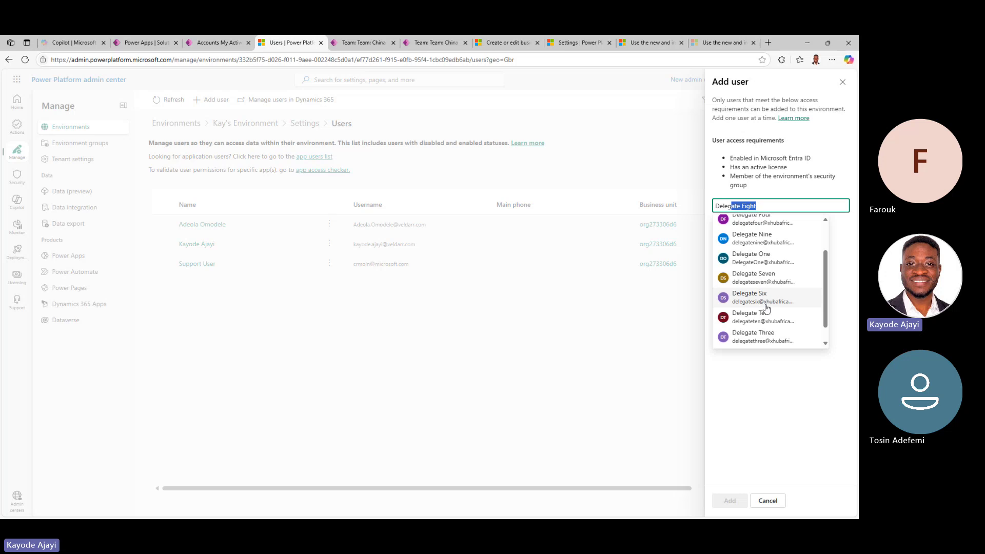
{"action": "left_click", "coordinate": [760, 265]}
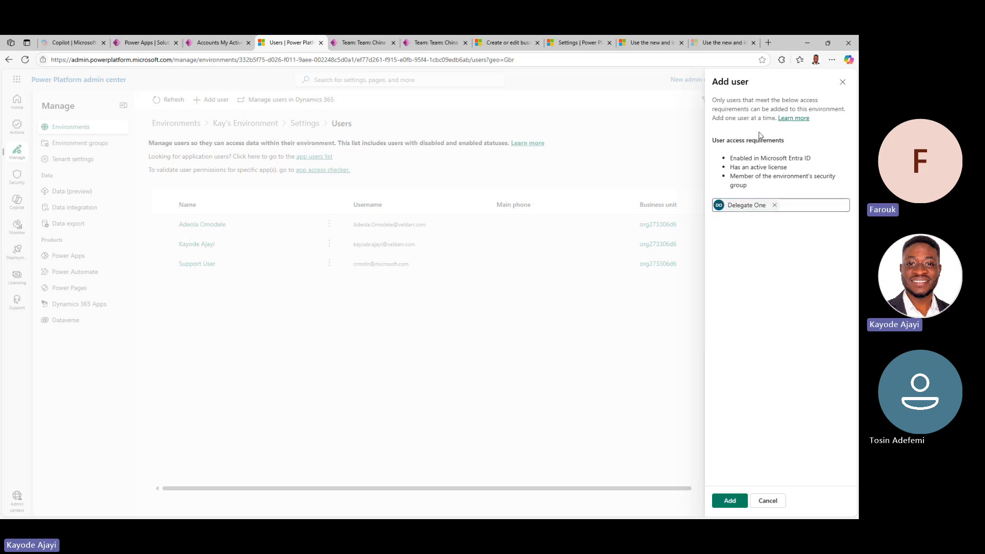
Examine the user access requirements on Entra ID status, active license and environment security group membership.
{"action": "double_click", "coordinate": [740, 159]}
{"action": "left_click", "coordinate": [815, 154]}
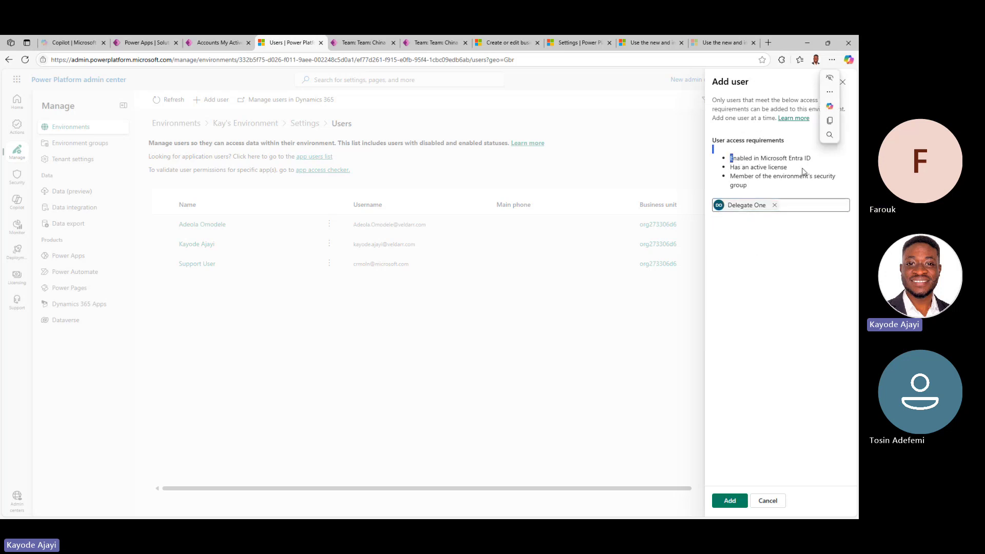
{"action": "left_click_drag", "start_coordinate": [815, 161], "coordinate": [724, 162]}
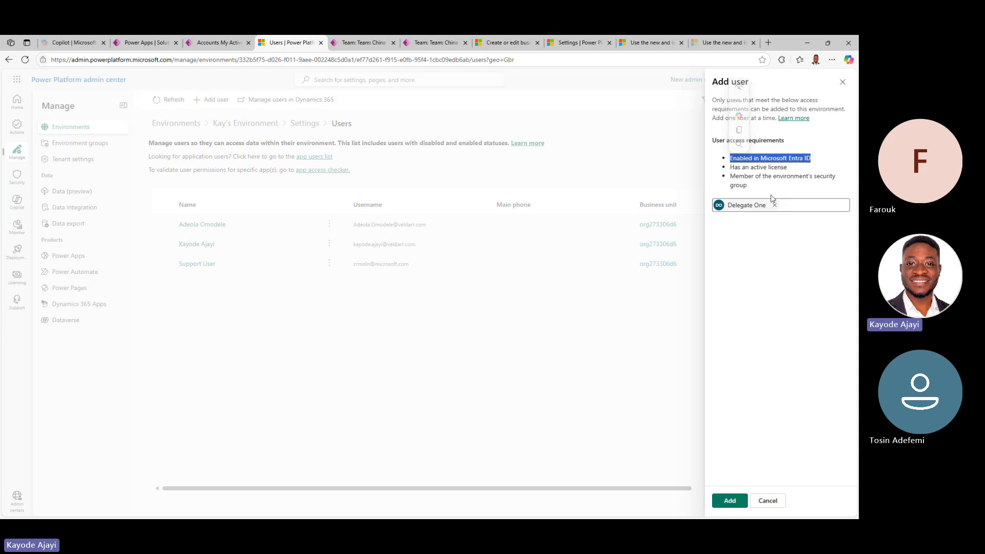
{"action": "left_click", "coordinate": [790, 175]}
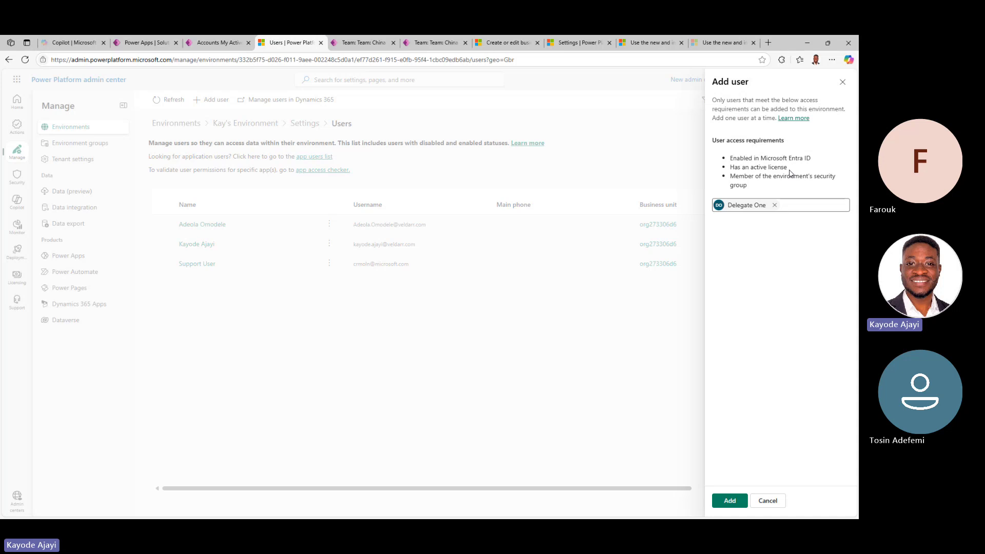
{"action": "left_click_drag", "start_coordinate": [743, 179], "coordinate": [734, 85]}
{"action": "left_click", "coordinate": [747, 180]}
{"action": "left_click_drag", "start_coordinate": [789, 173], "coordinate": [749, 186]}
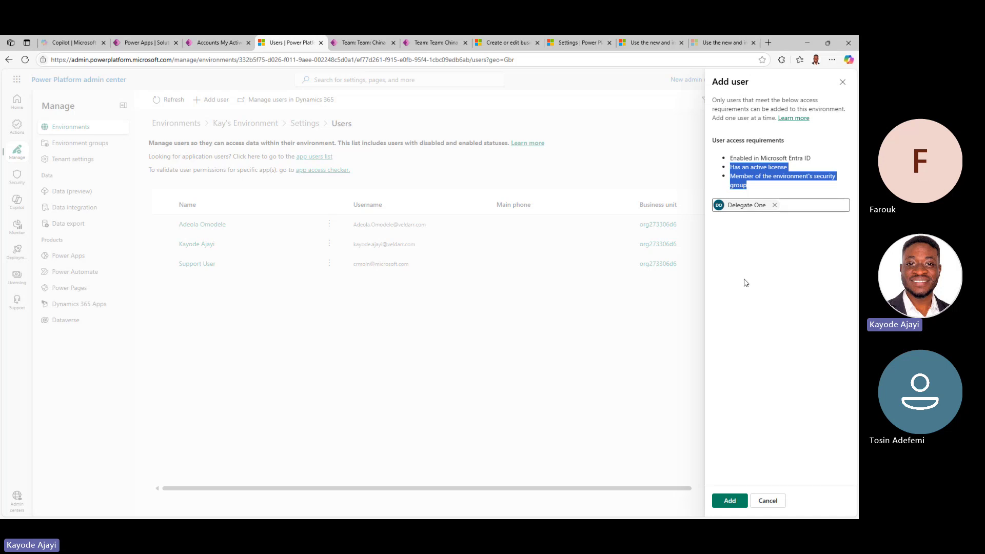
{"action": "left_click", "coordinate": [765, 266]}
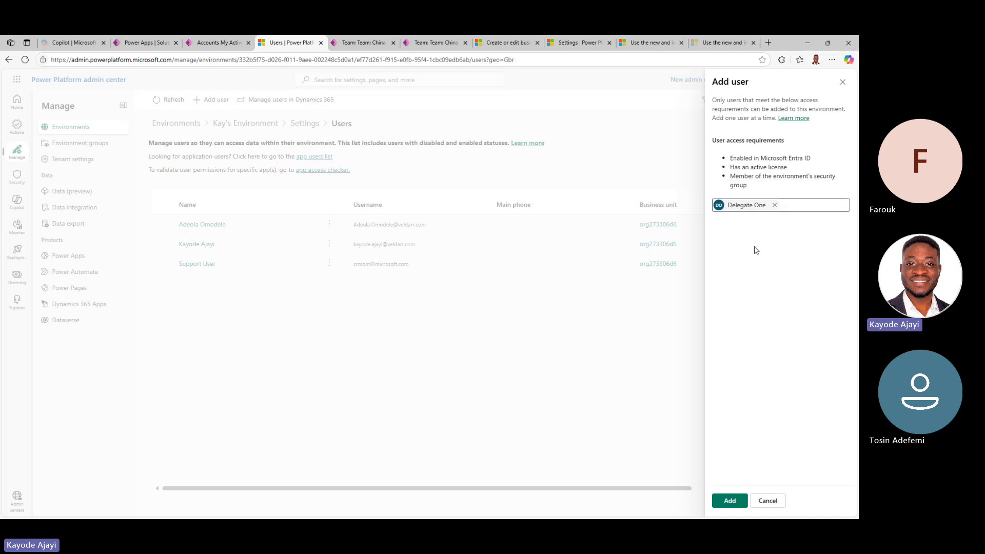
Add Delegate One to the environment and close the security role assignment without selecting any role.
{"action": "left_click", "coordinate": [734, 501]}
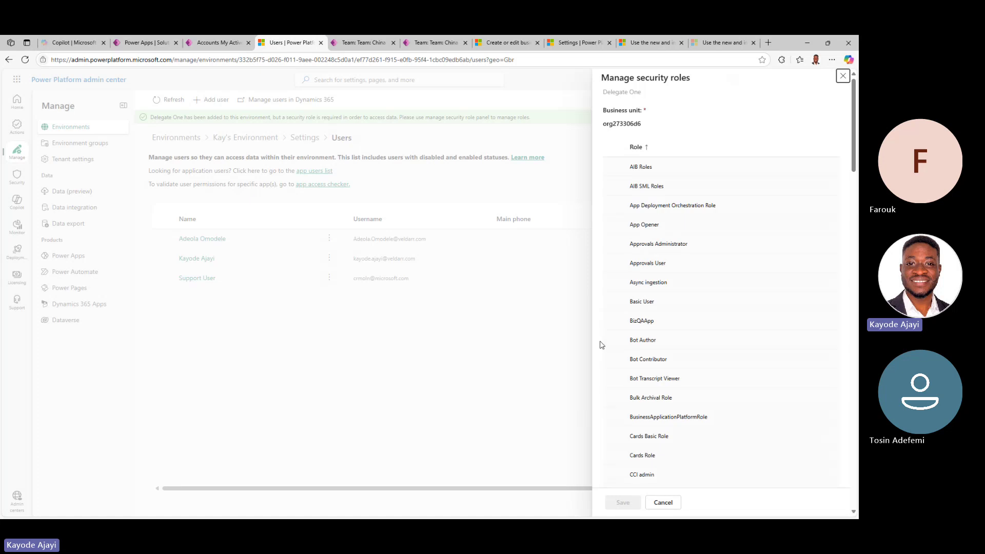
{"action": "scroll", "coordinate": [667, 154], "scroll_direction": "down", "scroll_amount": 3}
{"action": "scroll", "coordinate": [831, 118], "scroll_direction": "up", "scroll_amount": 3}
{"action": "left_click", "coordinate": [842, 76]}
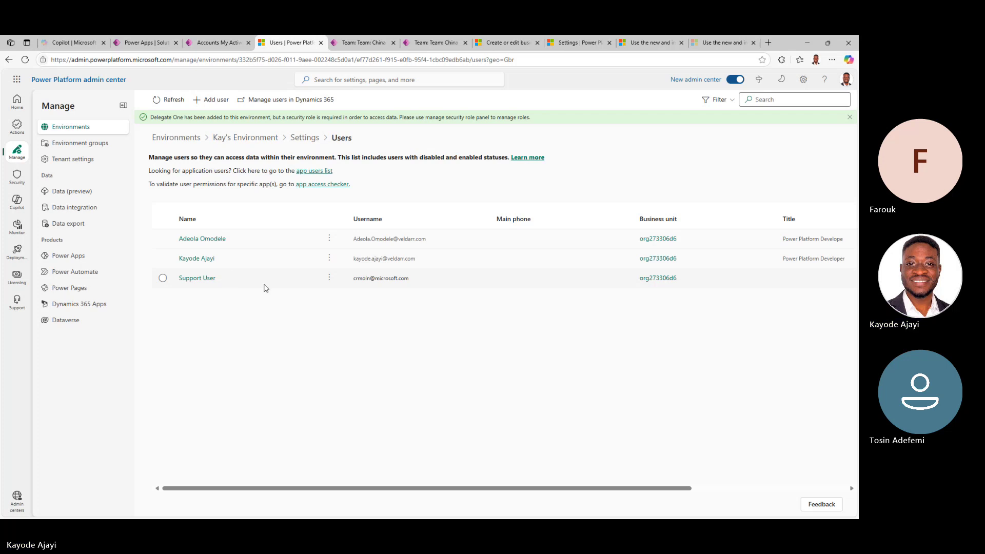
Search for "Delega" among the available accounts and add Delegate One to the environment again.
{"action": "left_click", "coordinate": [214, 100]}
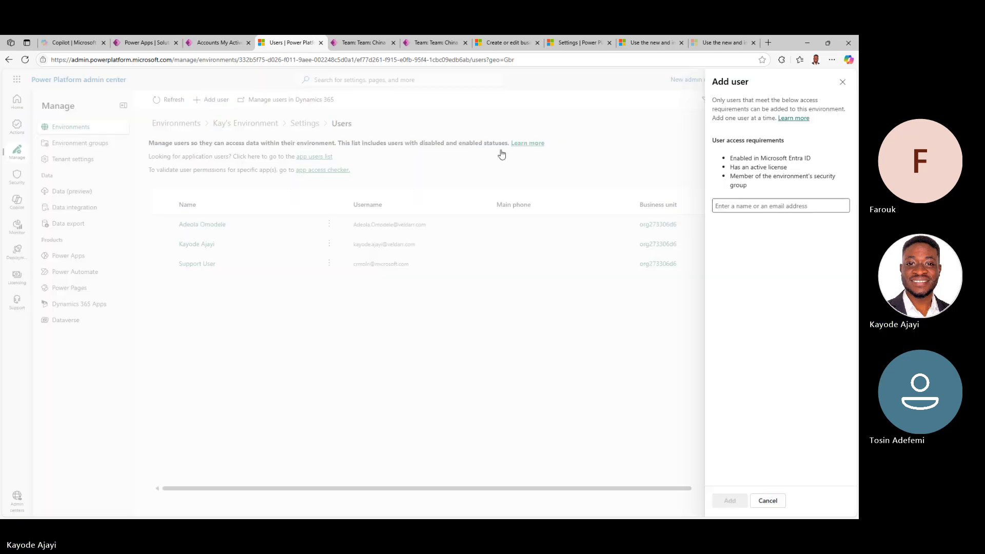
{"action": "left_click", "coordinate": [775, 204]}
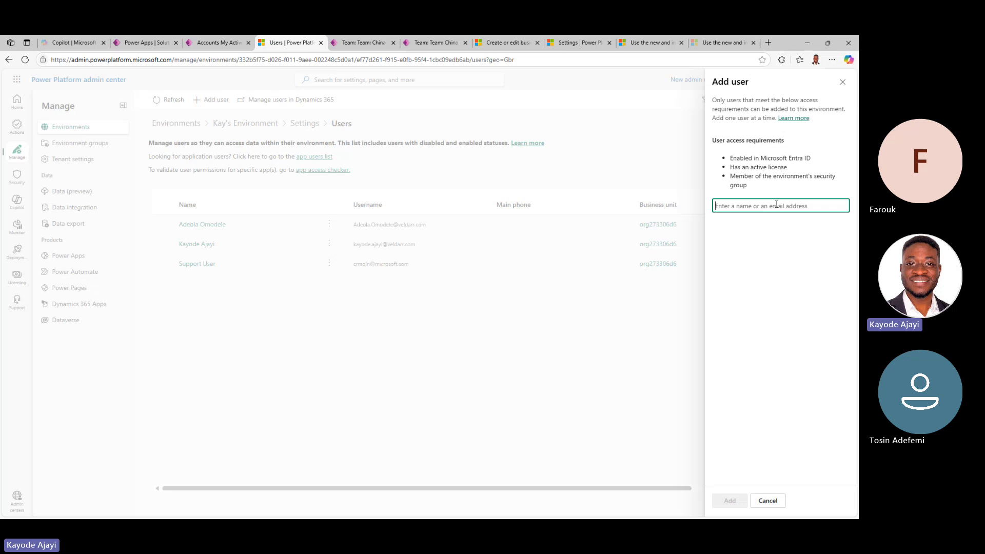
{"action": "type", "text": "Delega"}
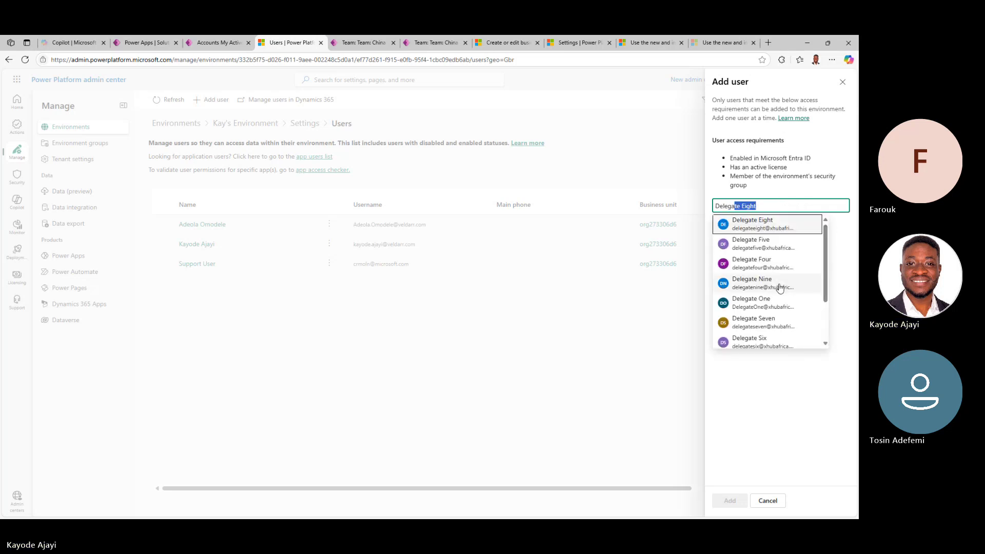
{"action": "left_click", "coordinate": [774, 303]}
{"action": "left_click", "coordinate": [729, 499]}
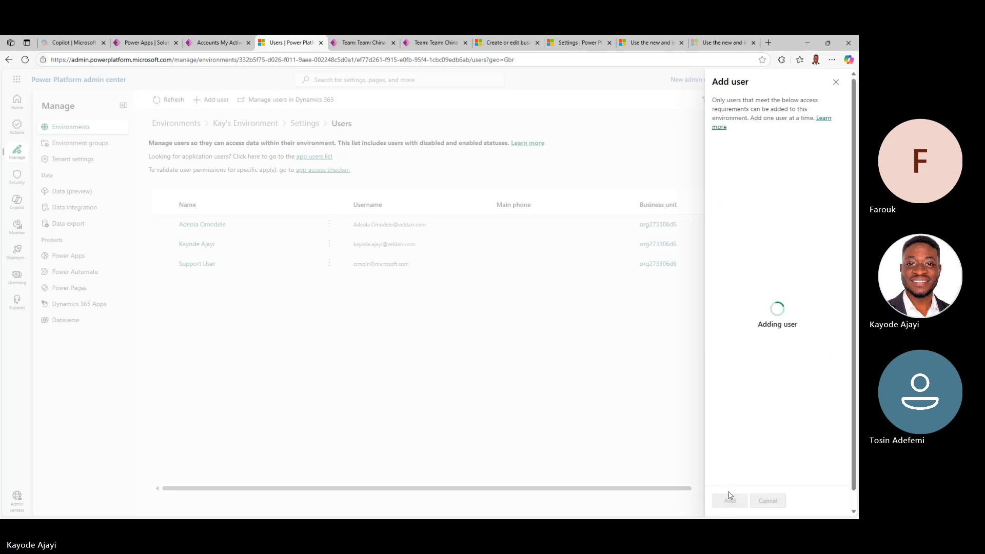
Assign only the App Opener security role to Delegate One, confirm the assignment and reload the environment's users list.
{"action": "scroll", "coordinate": [761, 288], "scroll_direction": "down", "scroll_amount": 9}
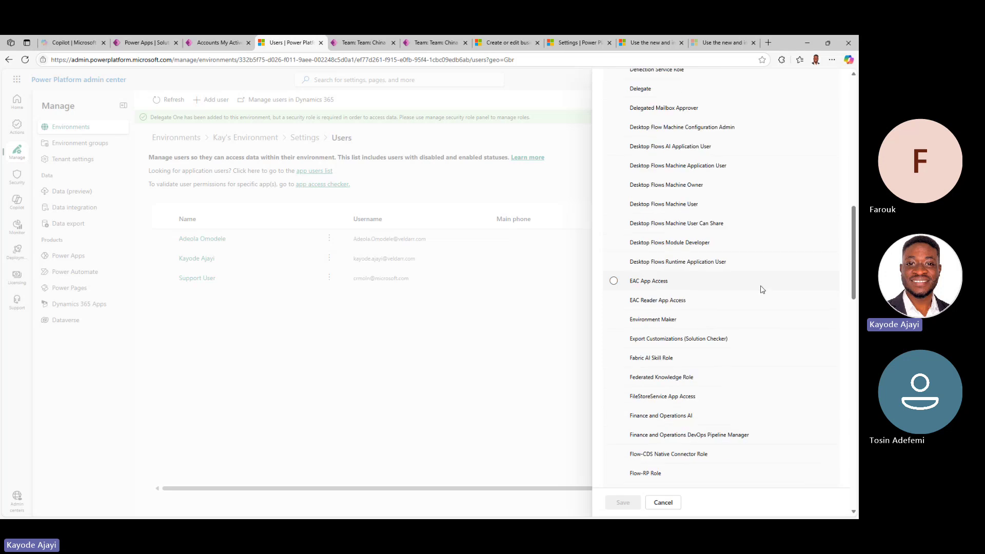
{"action": "scroll", "coordinate": [765, 283], "scroll_direction": "up", "scroll_amount": 7}
{"action": "scroll", "coordinate": [767, 282], "scroll_direction": "up", "scroll_amount": 5}
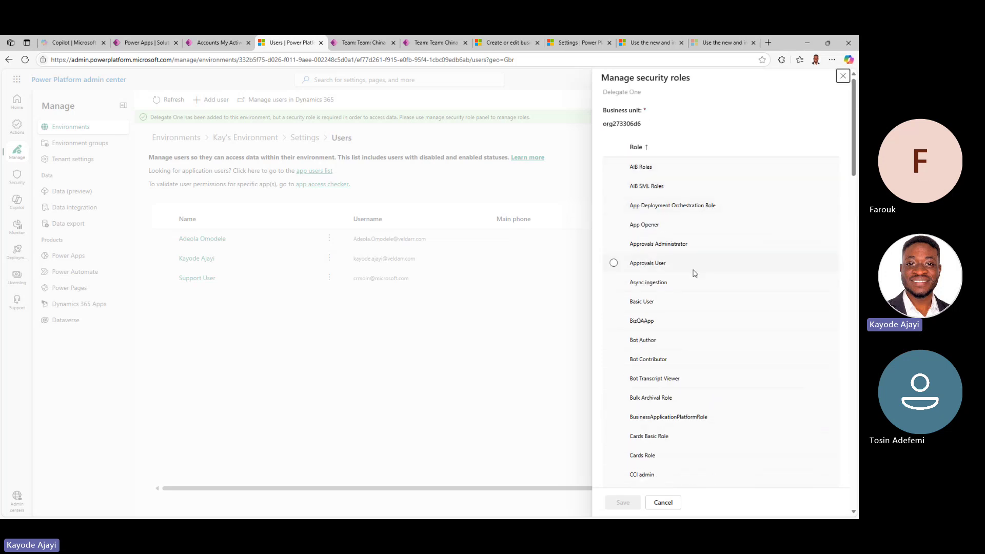
{"action": "left_click", "coordinate": [628, 226]}
{"action": "left_click", "coordinate": [629, 504]}
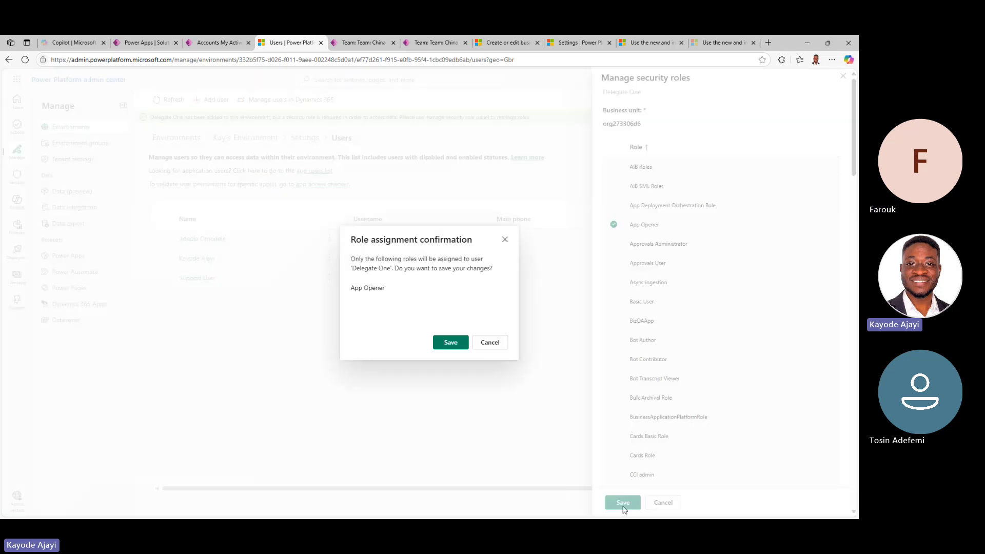
{"action": "left_click", "coordinate": [450, 343]}
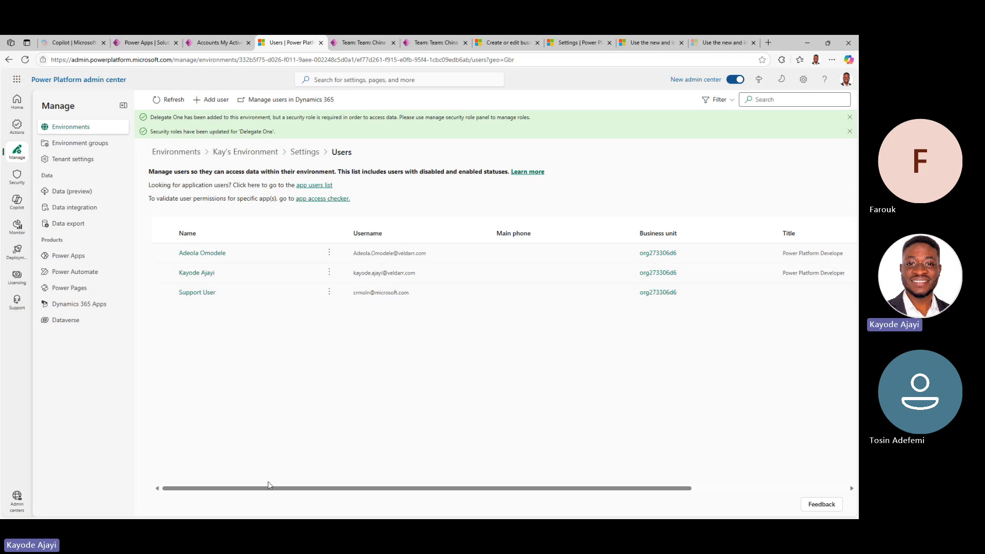
{"action": "left_click", "coordinate": [296, 59]}
{"action": "key", "text": "Return"}
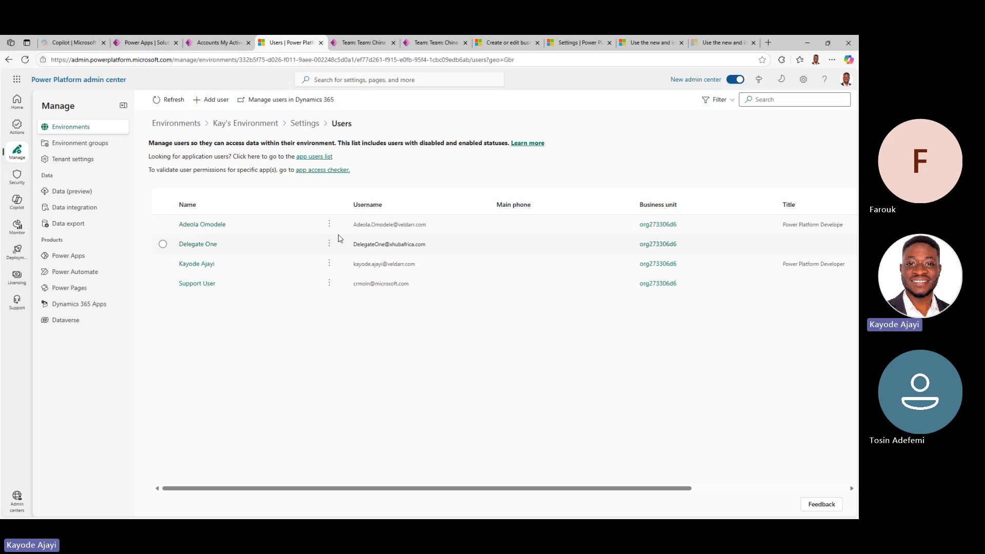
Open the China Developers team record from the Teams list under the environment's Users + permissions settings.
{"action": "left_click", "coordinate": [303, 124]}
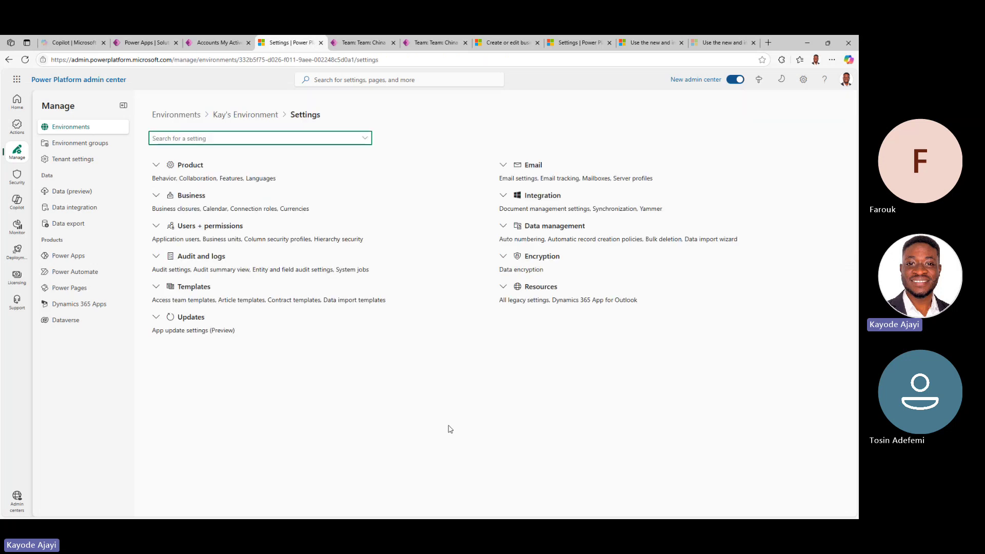
{"action": "left_click", "coordinate": [178, 240]}
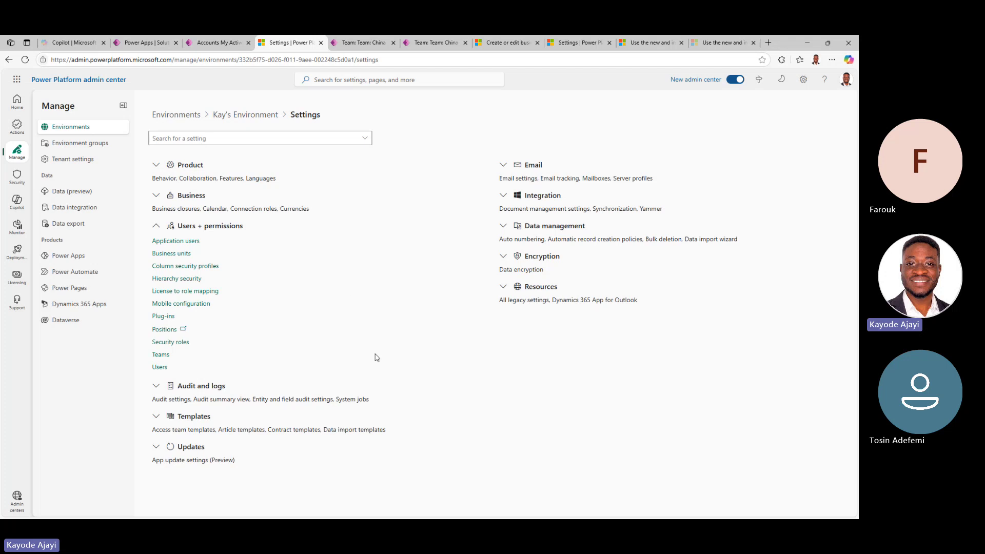
{"action": "left_click", "coordinate": [160, 355]}
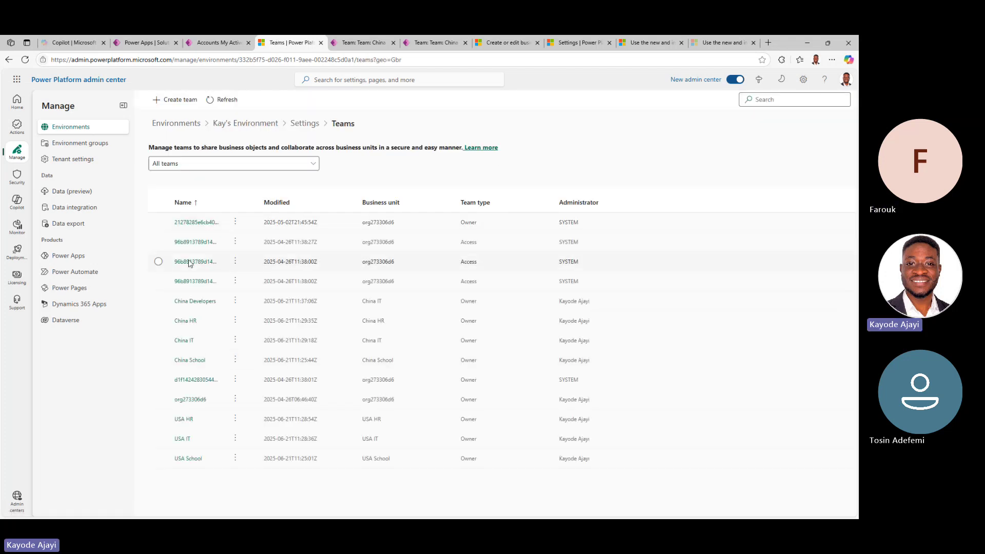
{"action": "left_click", "coordinate": [205, 302]}
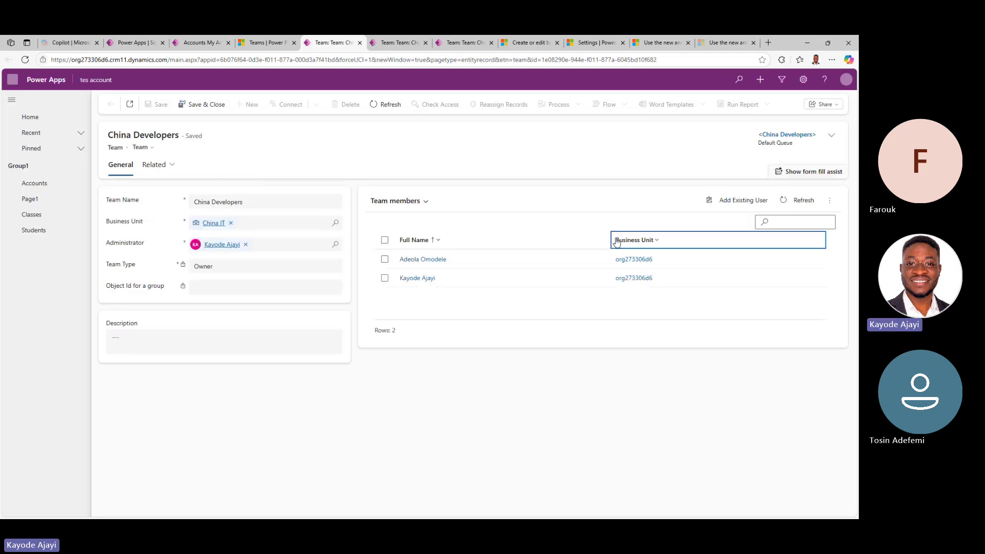
Look up "deleg" among the existing users and add Delegate One as a member of the China Developers team.
{"action": "left_click", "coordinate": [723, 201]}
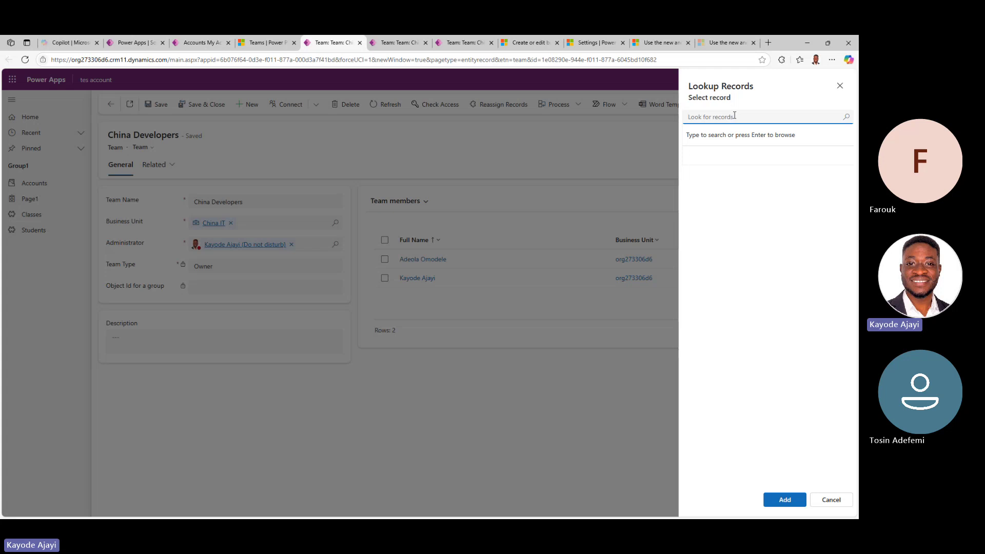
{"action": "type", "text": "d"}
{"action": "key", "text": "BackSpace"}
{"action": "type", "text": "deleg"}
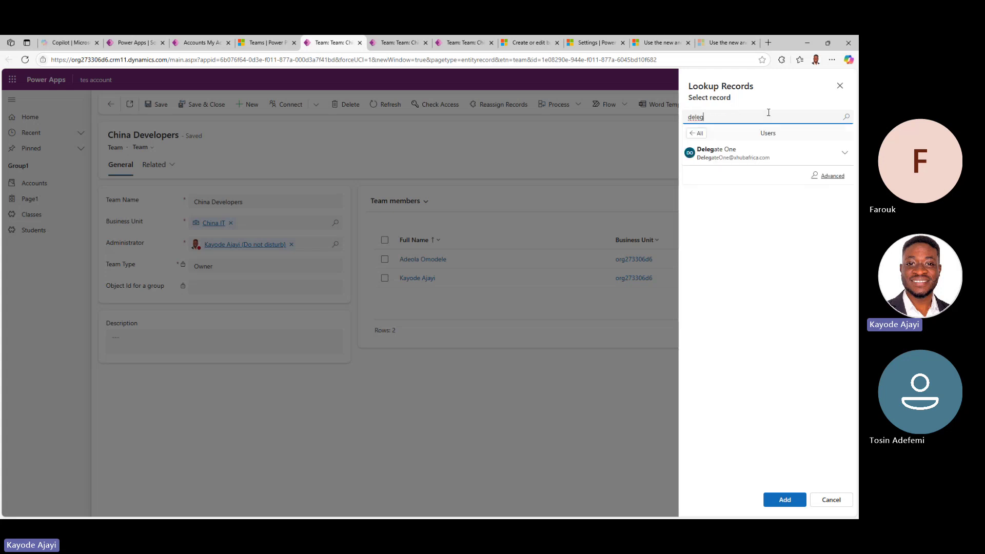
{"action": "left_click", "coordinate": [782, 157]}
{"action": "left_click", "coordinate": [792, 500]}
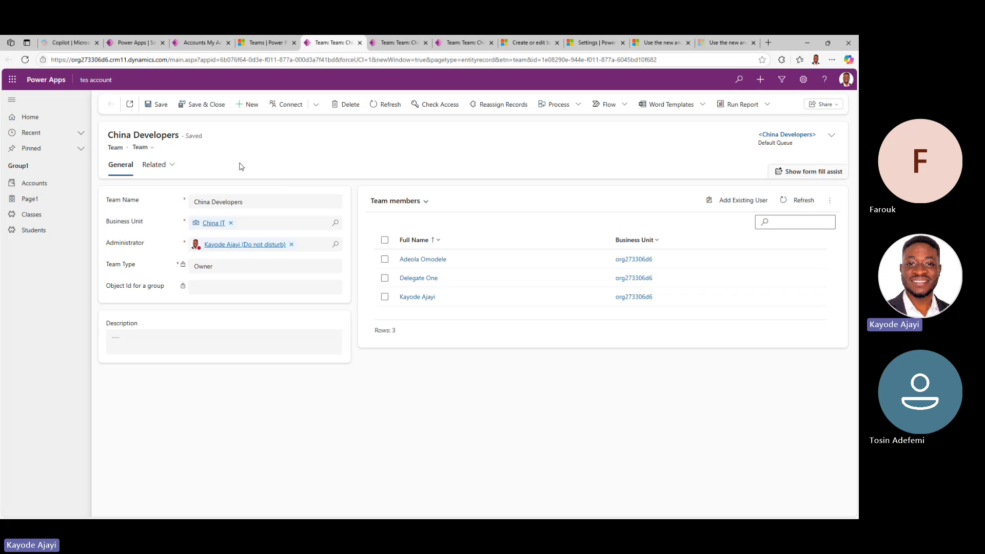
{"action": "left_click_drag", "start_coordinate": [157, 135], "coordinate": [181, 142]}
{"action": "left_click", "coordinate": [172, 134]}
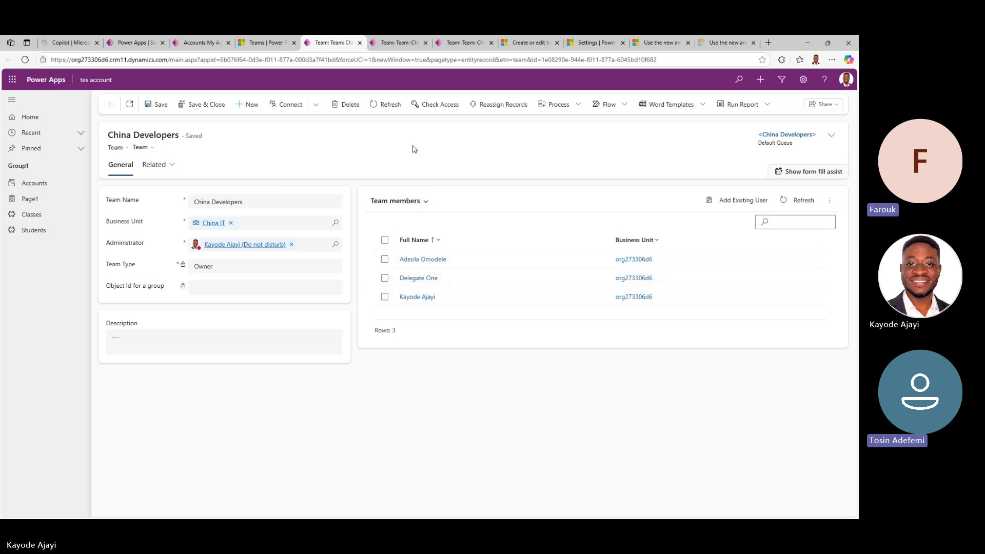
Check Delegate One's access to the China Developers record, examining which roles are directly or indirectly assigned, and close the check.
{"action": "left_click", "coordinate": [437, 104]}
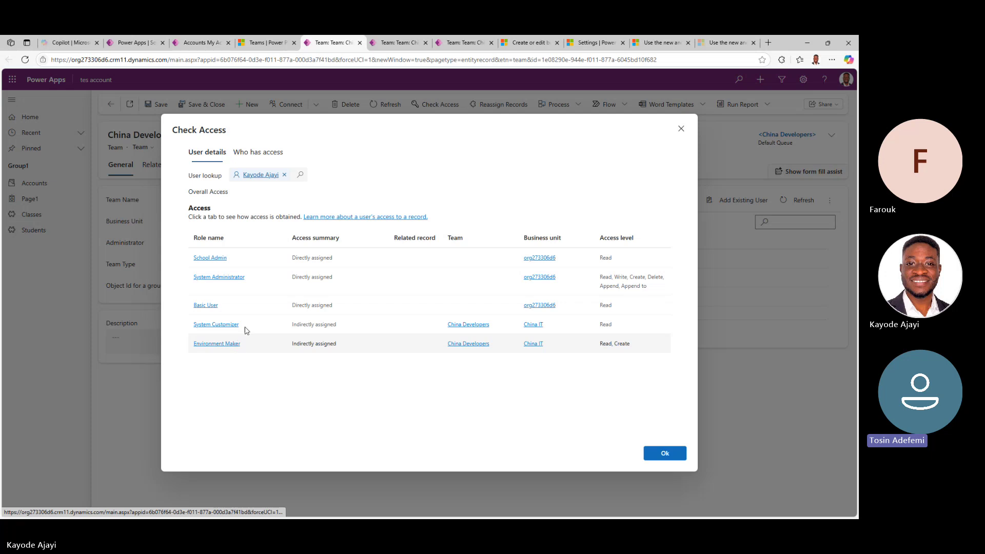
{"action": "left_click", "coordinate": [284, 174]}
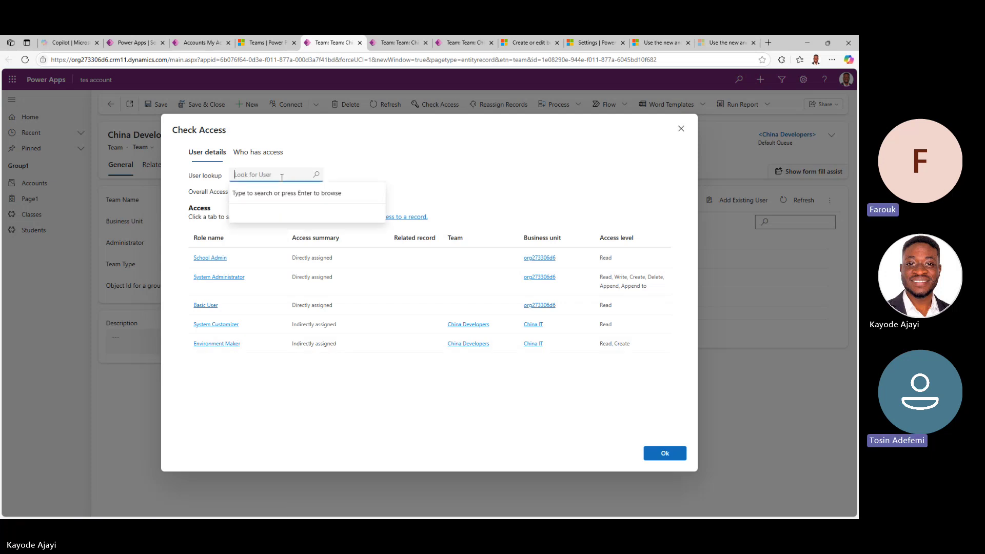
{"action": "type", "text": "delga"}
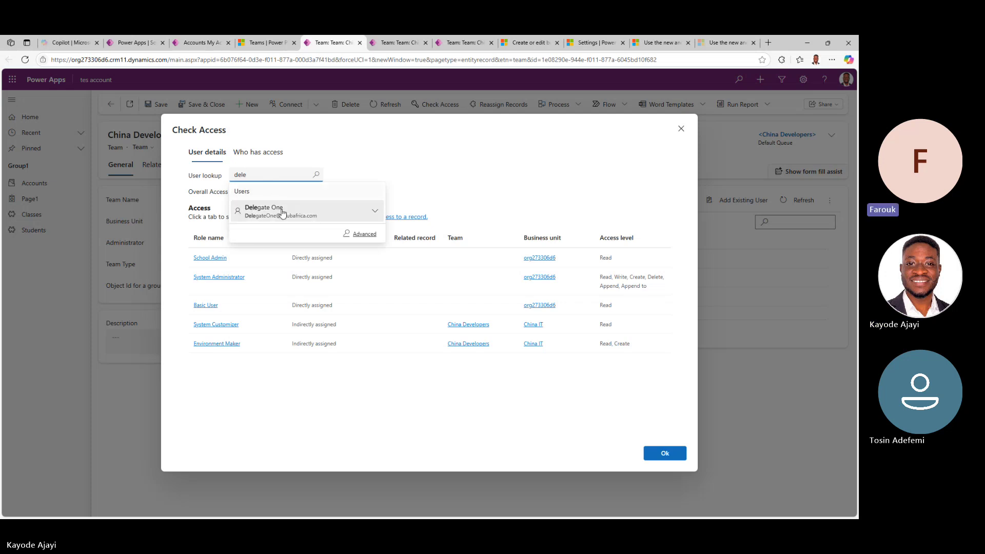
{"action": "left_click", "coordinate": [271, 211]}
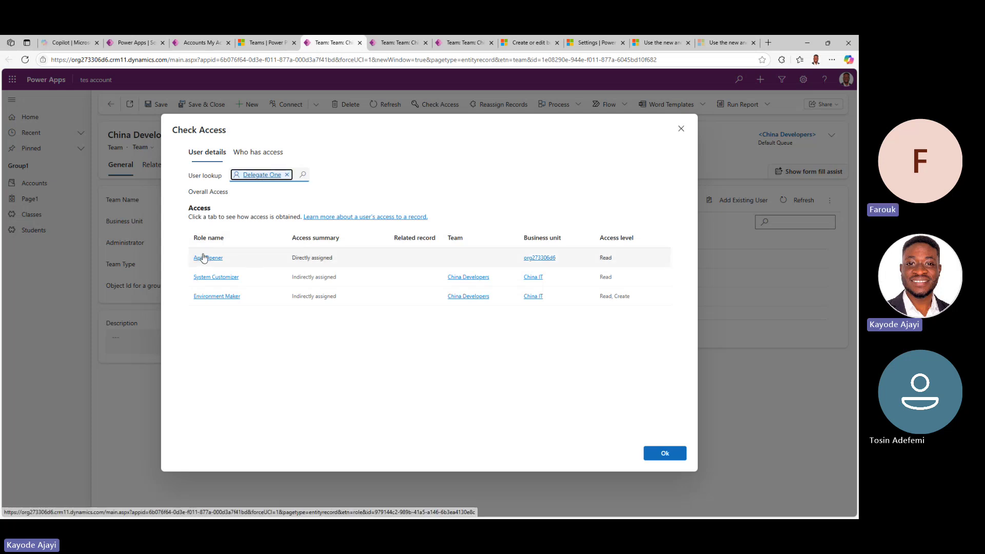
{"action": "left_click_drag", "start_coordinate": [291, 258], "coordinate": [339, 262]}
{"action": "left_click", "coordinate": [355, 230]}
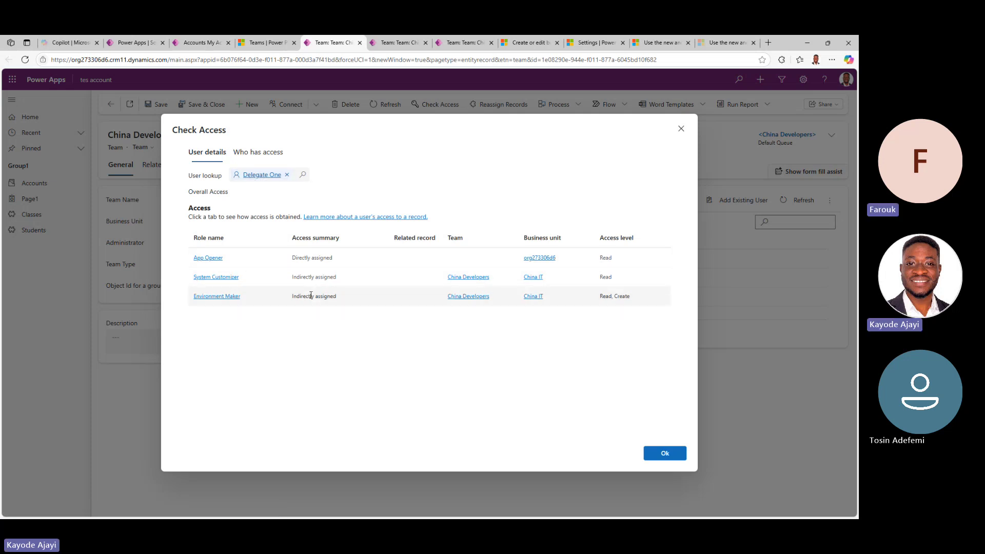
{"action": "left_click_drag", "start_coordinate": [336, 278], "coordinate": [292, 284]}
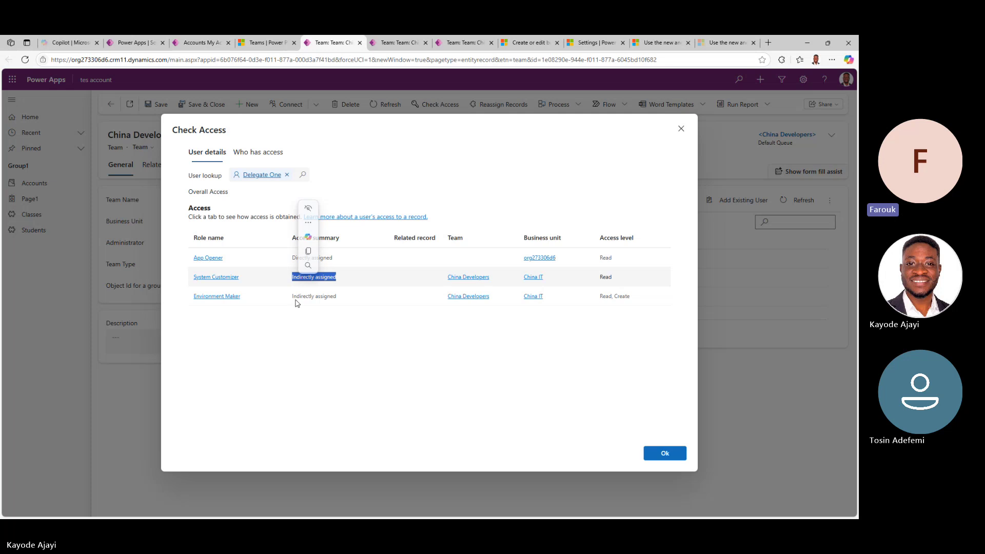
{"action": "left_click", "coordinate": [326, 339]}
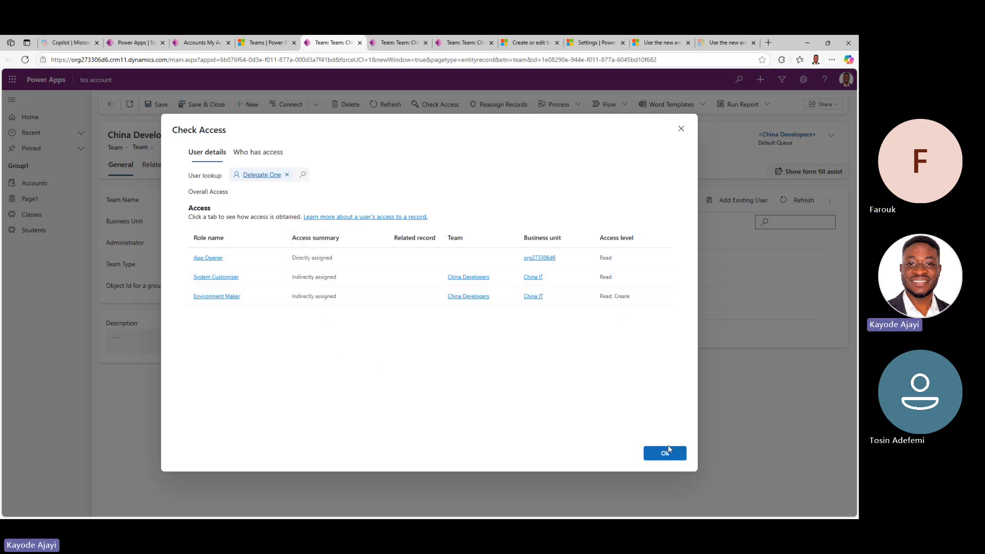
{"action": "left_click", "coordinate": [682, 453]}
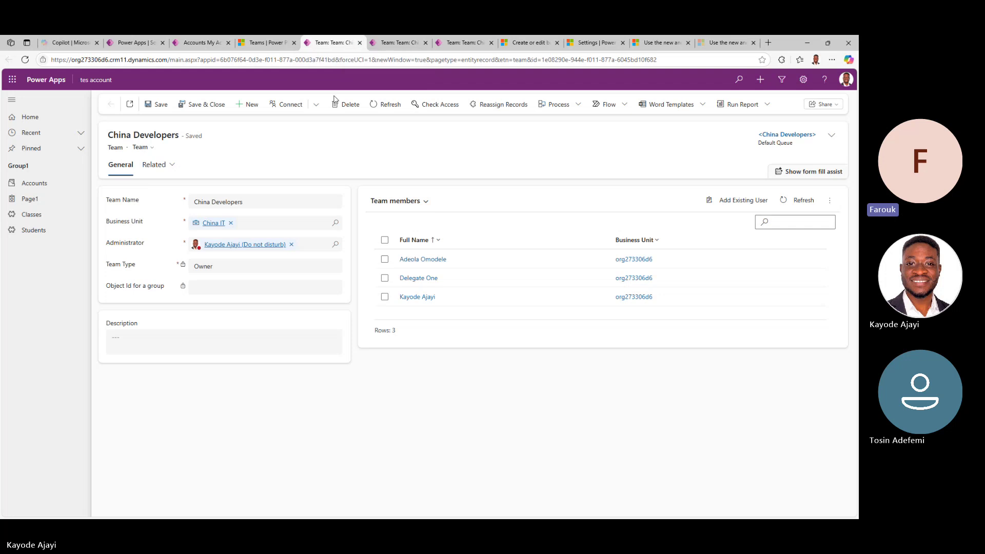
Close the China Developers record and open that team's member management page from the environment's Teams list.
{"action": "left_click", "coordinate": [359, 43]}
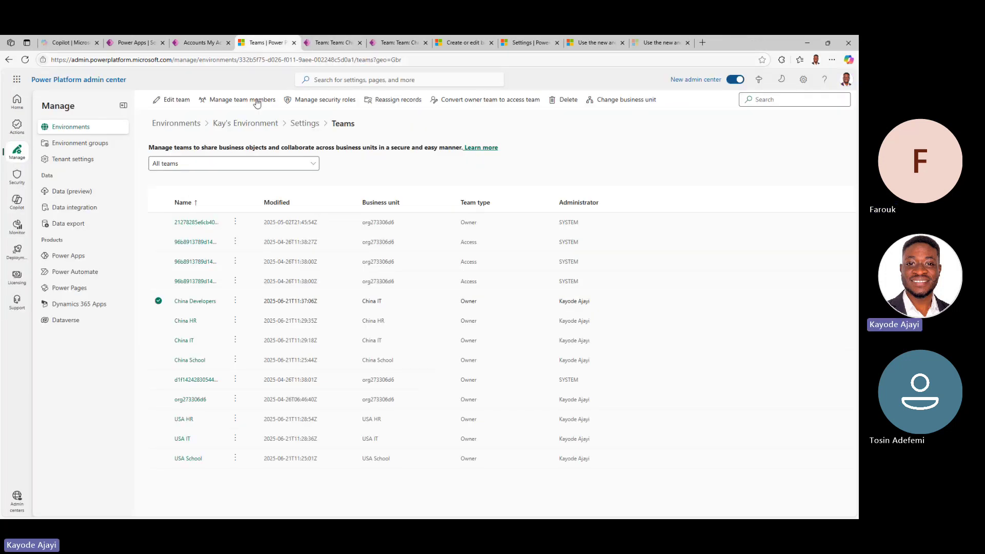
{"action": "left_click", "coordinate": [160, 302]}
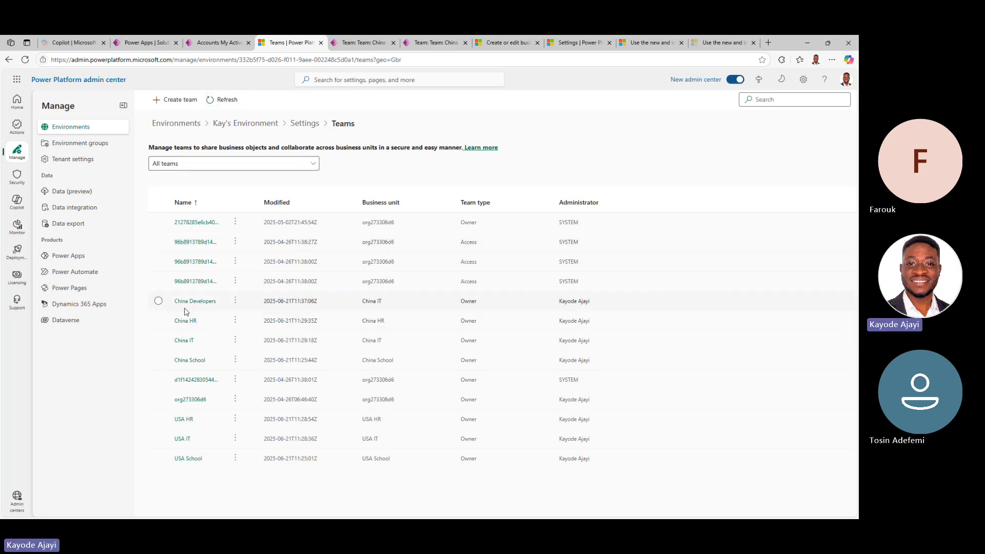
{"action": "left_click", "coordinate": [236, 302]}
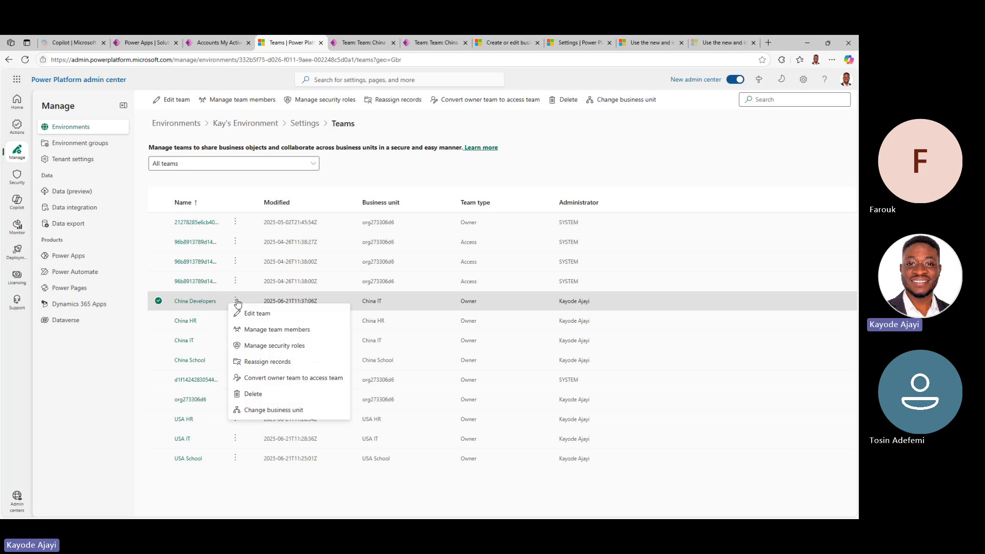
{"action": "left_click", "coordinate": [261, 330]}
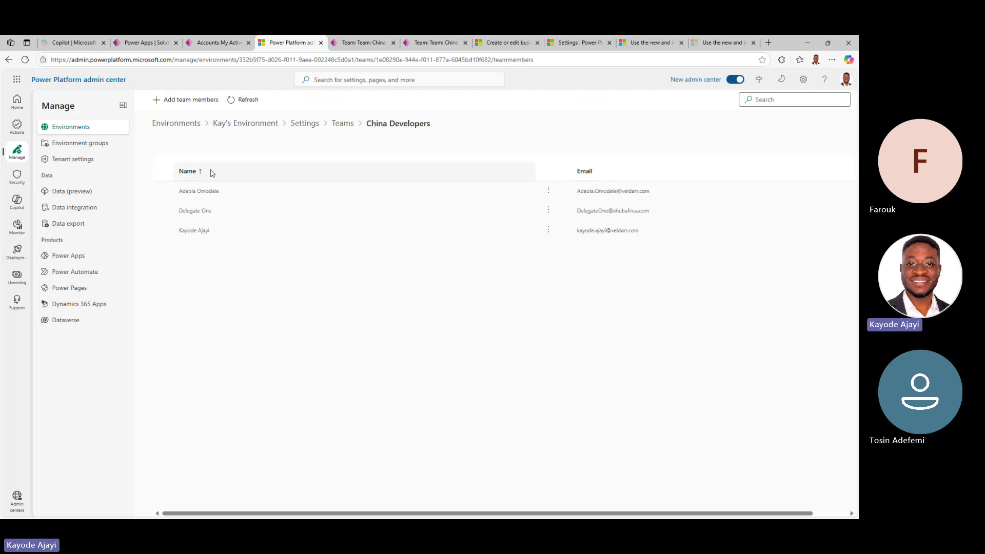
{"action": "left_click", "coordinate": [170, 101]}
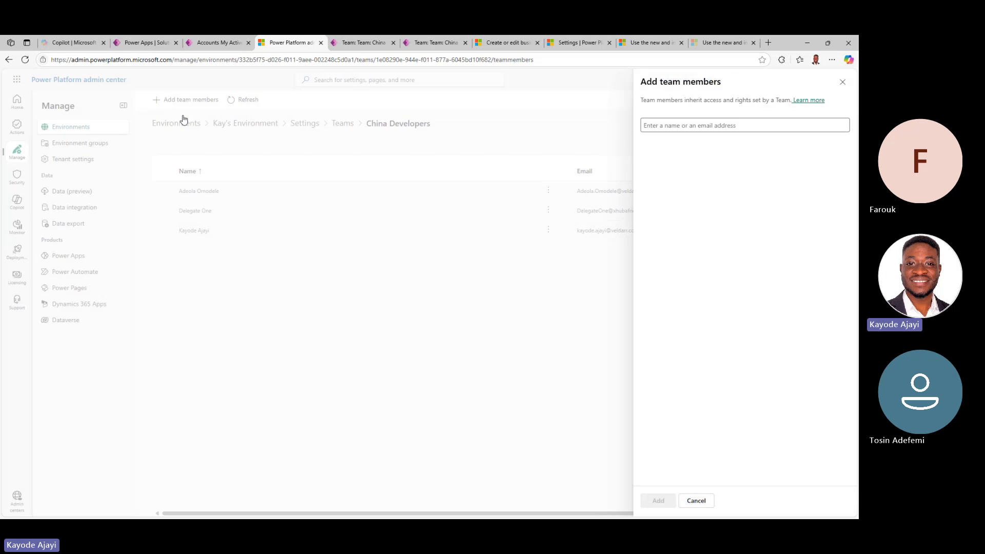
{"action": "left_click", "coordinate": [666, 125]}
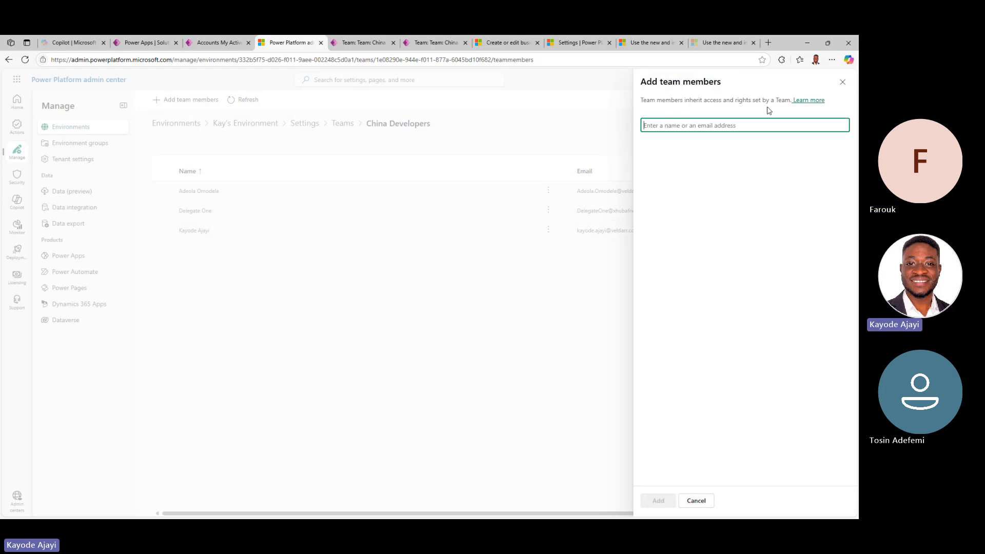
{"action": "left_click", "coordinate": [842, 82]}
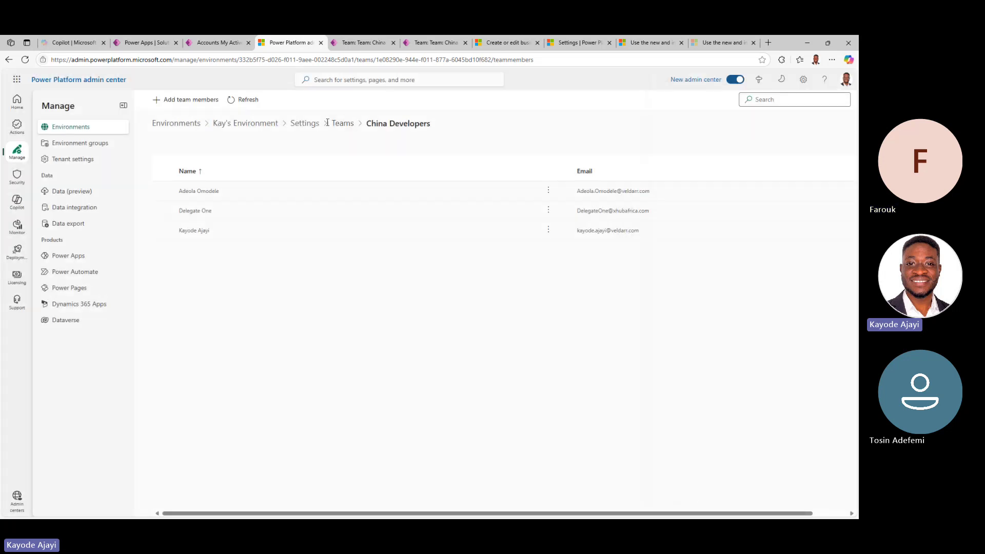
Open the China Developers team record and look up "fdsfdsf" among the existing users, closing the lookup without adding anyone.
{"action": "left_click", "coordinate": [347, 127]}
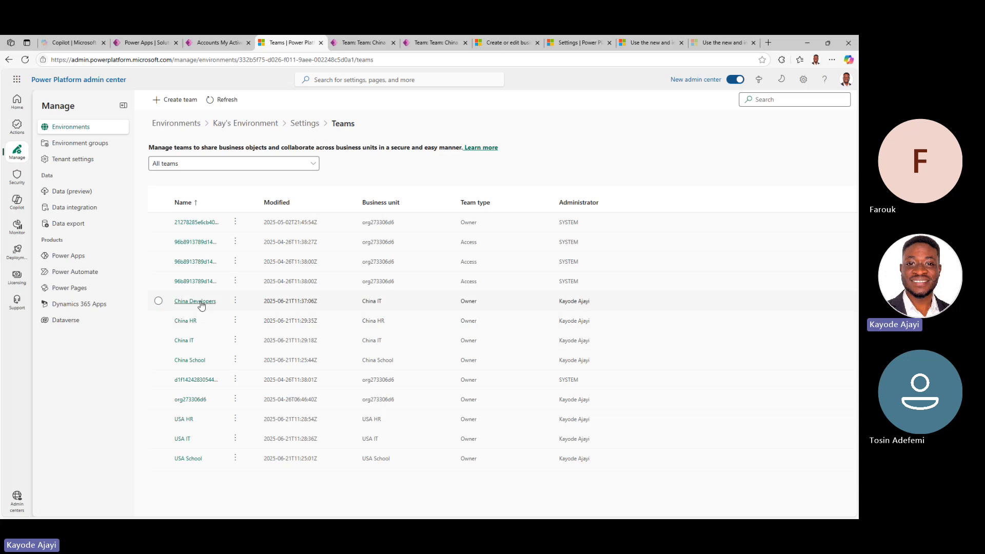
{"action": "left_click", "coordinate": [201, 304]}
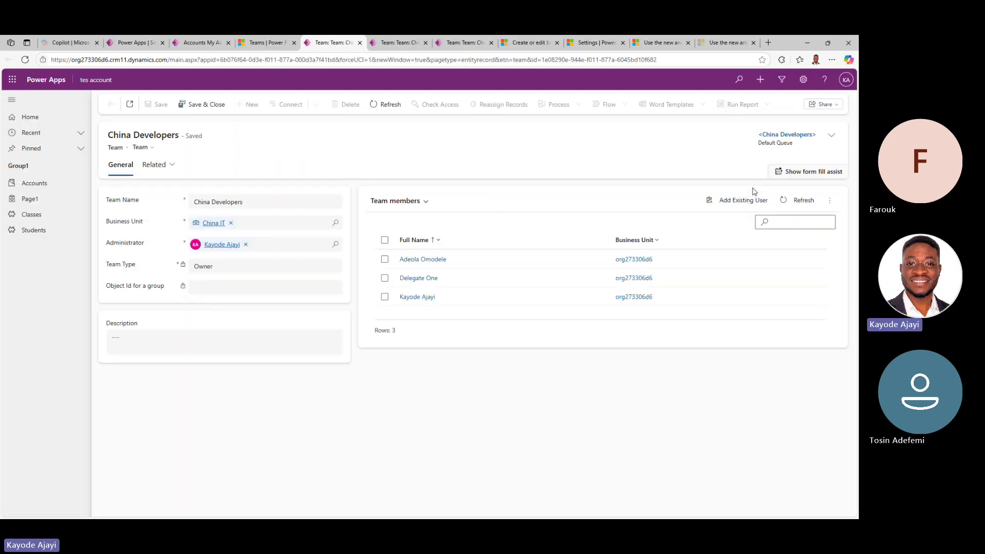
{"action": "left_click", "coordinate": [741, 205]}
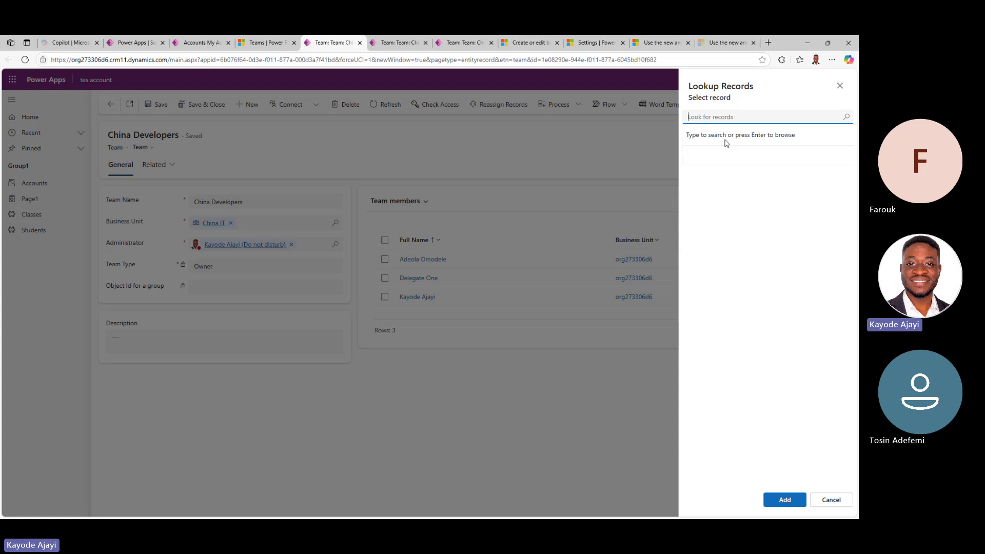
{"action": "type", "text": "tosin"}
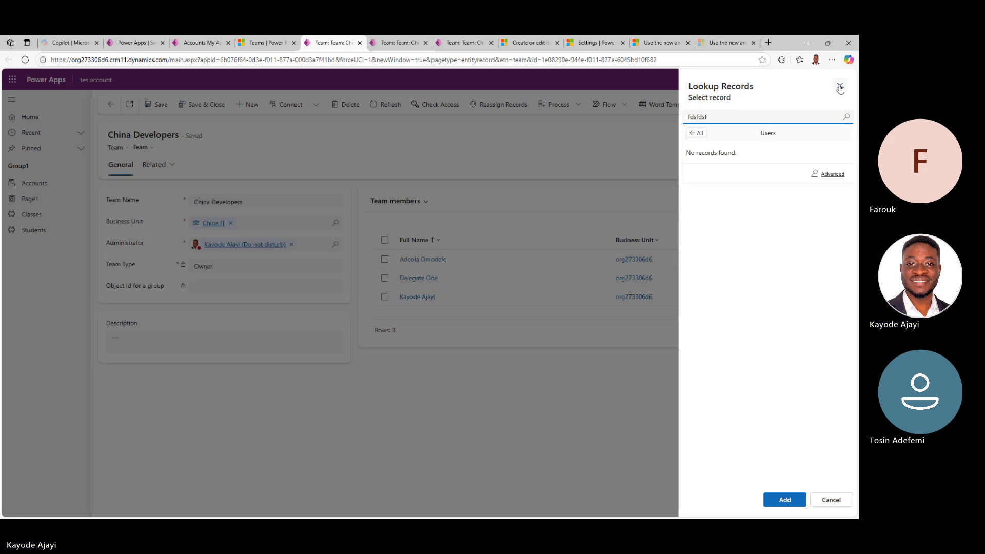
{"action": "left_click", "coordinate": [839, 86]}
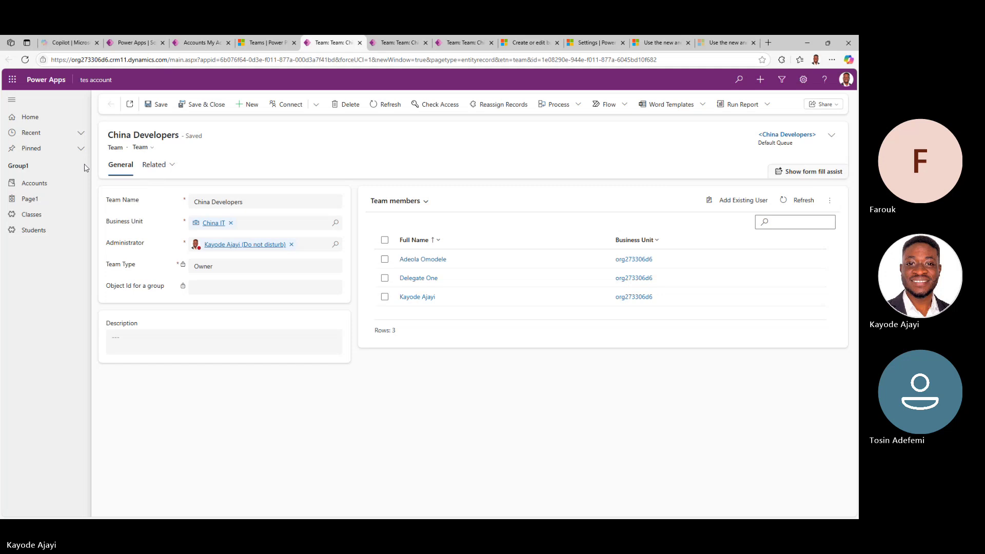
{"action": "left_click", "coordinate": [174, 165]}
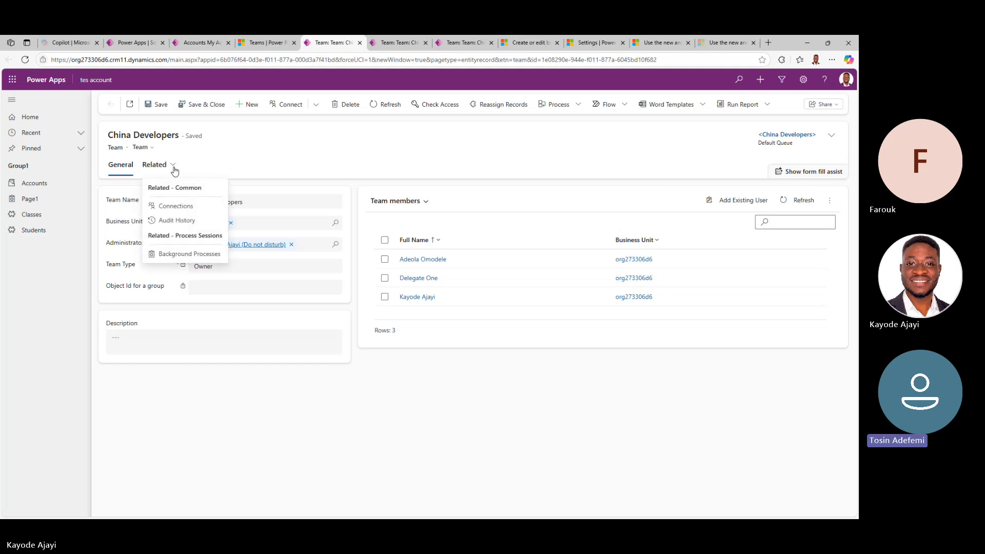
{"action": "left_click", "coordinate": [236, 421]}
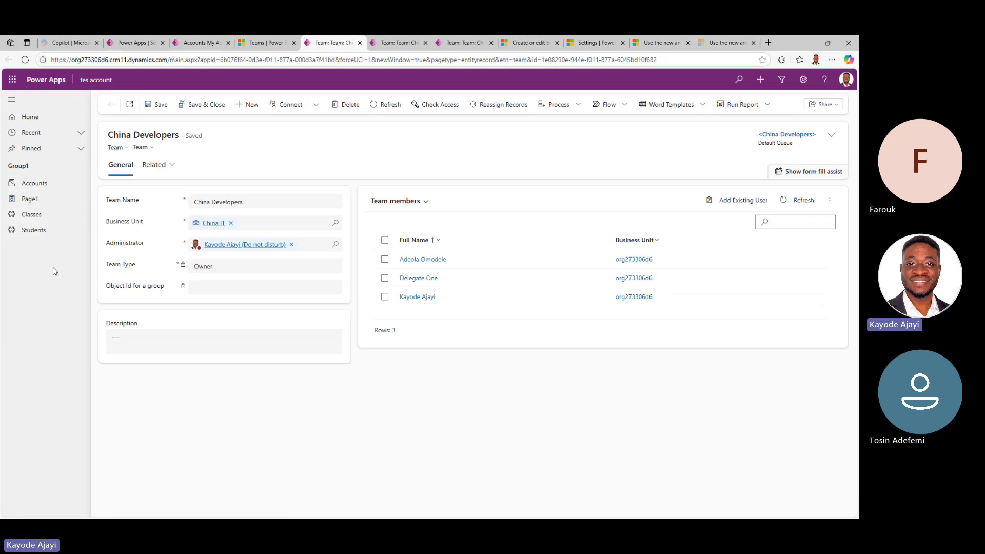
{"action": "left_click_drag", "start_coordinate": [102, 136], "coordinate": [705, 362]}
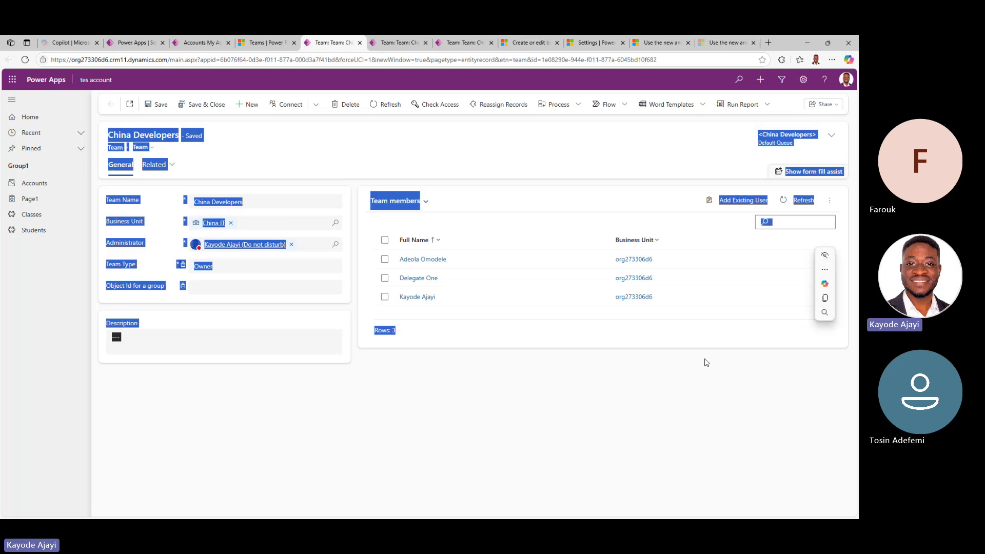
{"action": "left_click", "coordinate": [561, 369]}
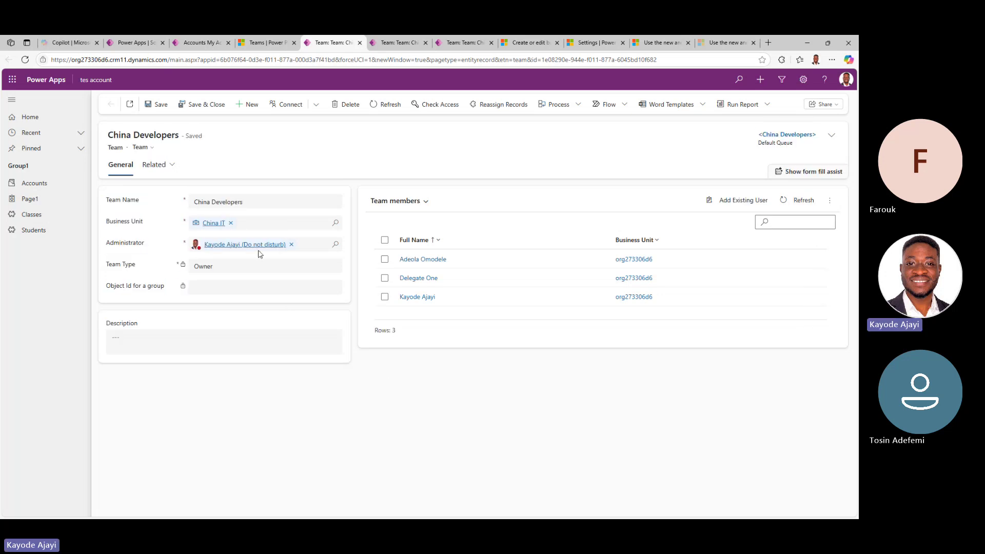
{"action": "left_click_drag", "start_coordinate": [102, 132], "coordinate": [734, 363]}
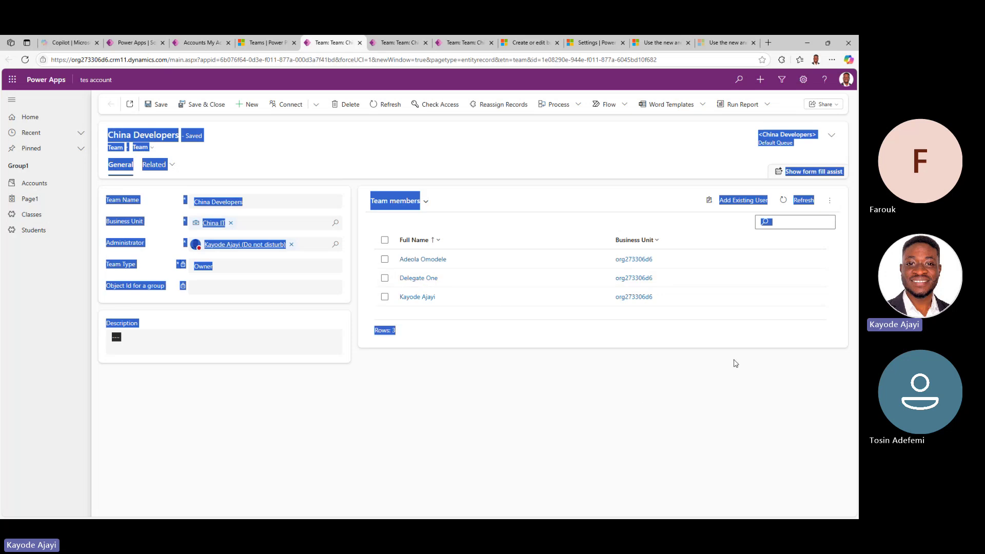
{"action": "left_click", "coordinate": [441, 425]}
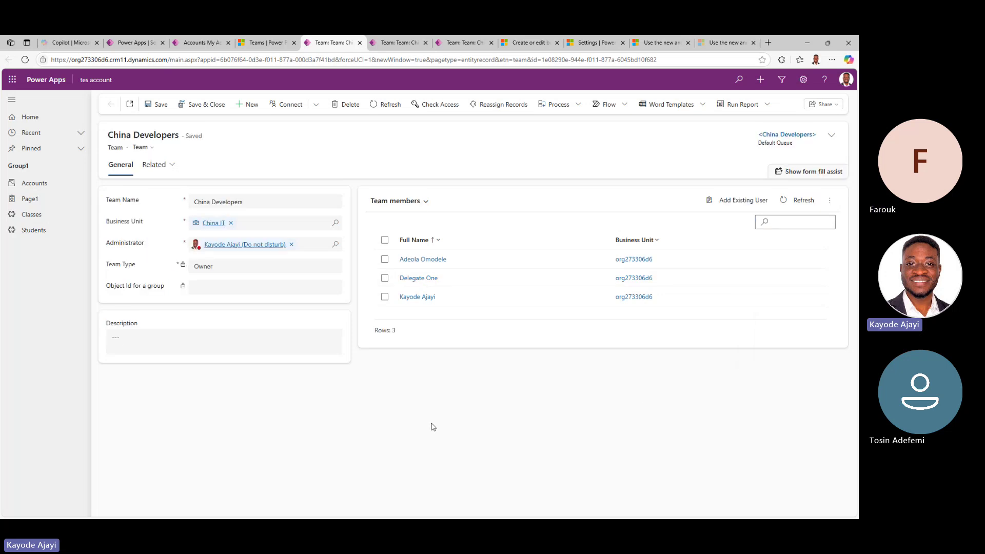
View the app's Page1 and its Accounts list, and close that browser tab to return to the Teams list.
{"action": "left_click", "coordinate": [47, 198]}
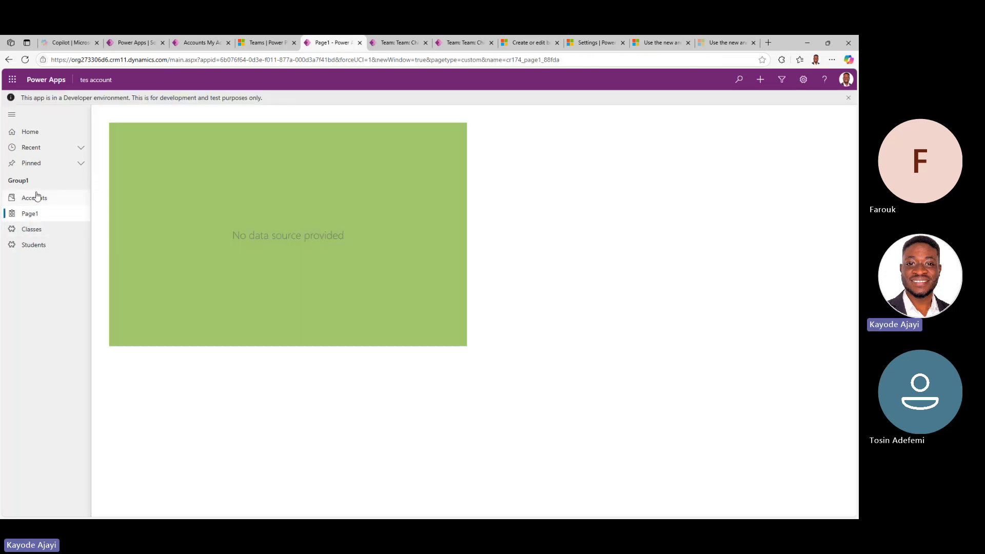
{"action": "left_click", "coordinate": [36, 198]}
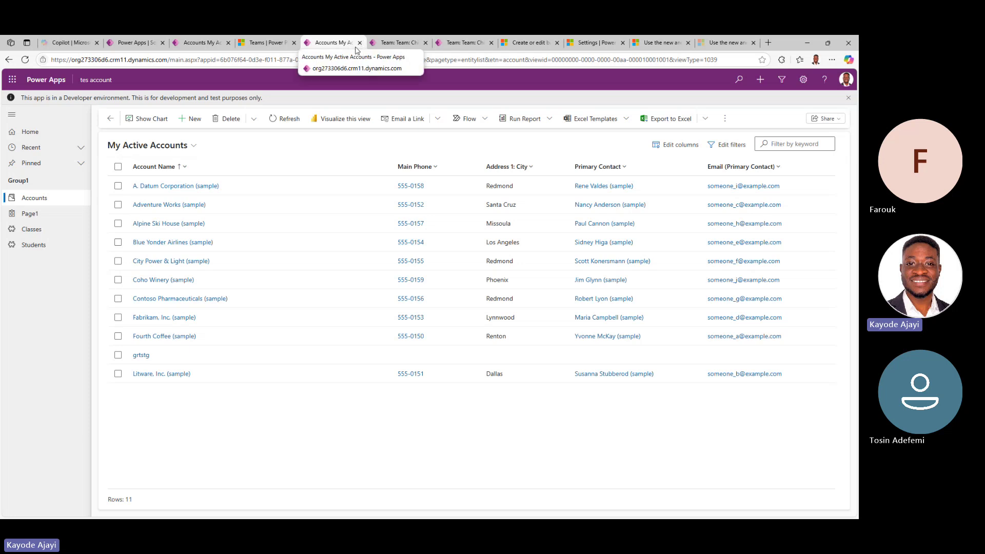
{"action": "left_click", "coordinate": [359, 42]}
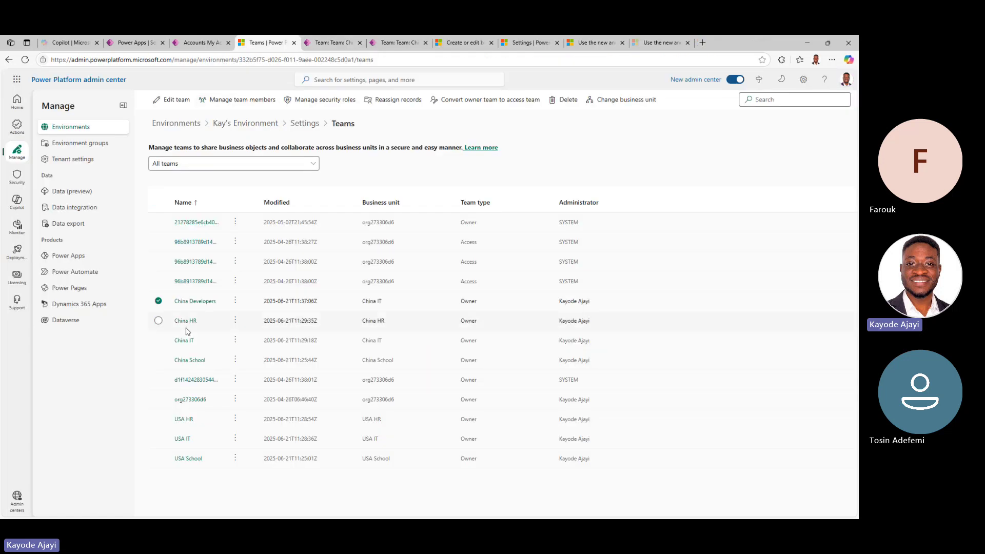
Clear the China Developers team selection and open Hierarchy security under the environment's Users + permissions settings.
{"action": "left_click", "coordinate": [158, 301]}
{"action": "left_click", "coordinate": [305, 123]}
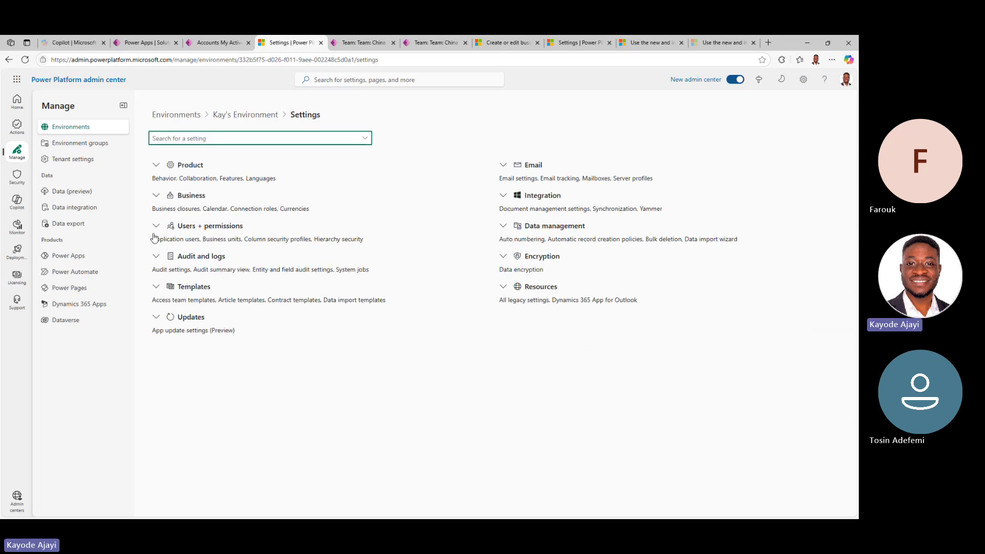
{"action": "left_click", "coordinate": [158, 229]}
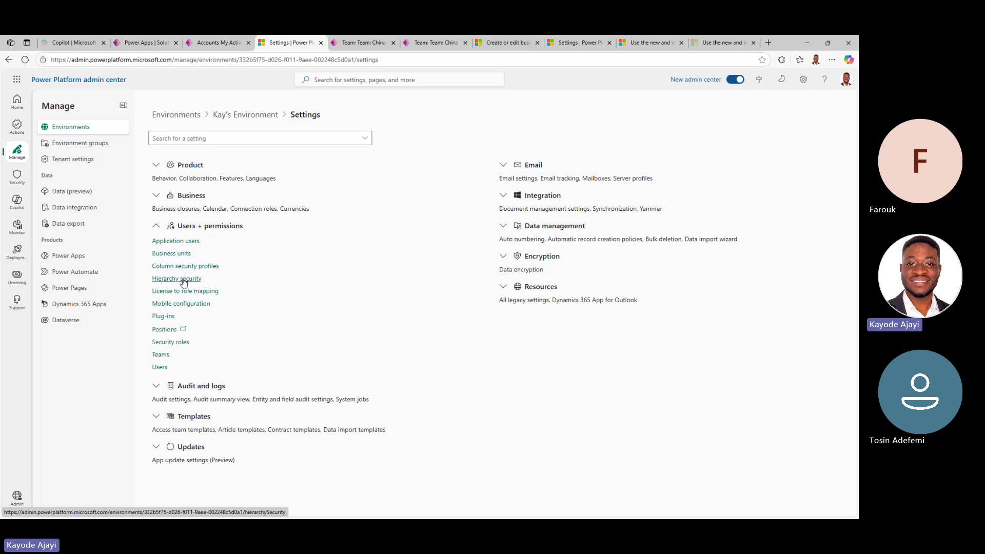
{"action": "left_click", "coordinate": [177, 279]}
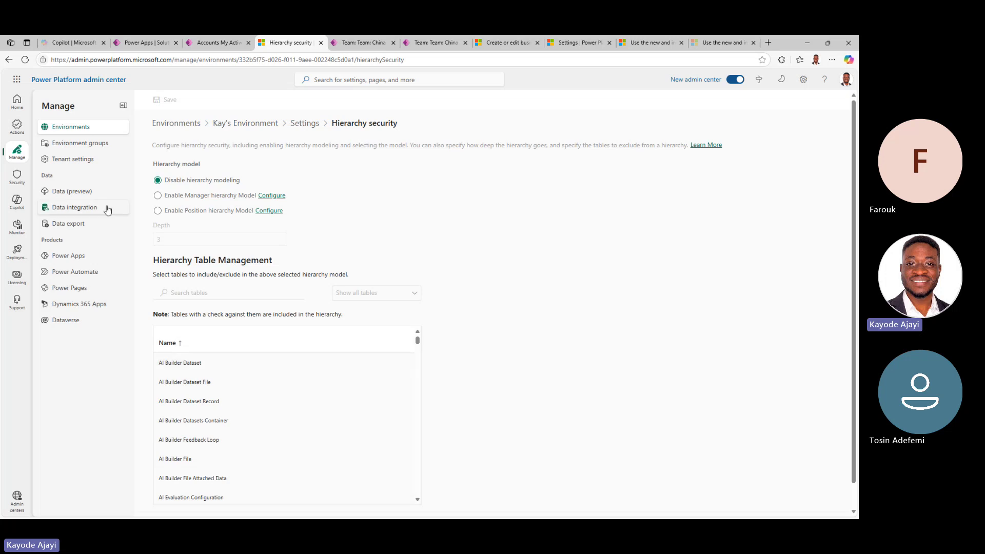
Try the Manager and Position hierarchy models, and return to the environment's Settings discarding the changes.
{"action": "left_click", "coordinate": [157, 196]}
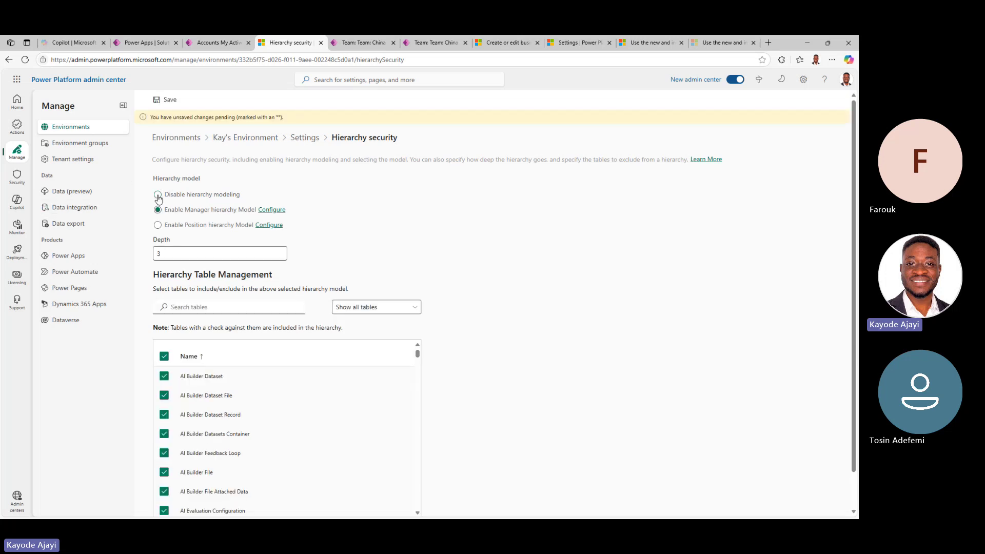
{"action": "left_click", "coordinate": [158, 225]}
{"action": "left_click", "coordinate": [157, 210]}
{"action": "left_click", "coordinate": [157, 226]}
{"action": "left_click", "coordinate": [158, 211]}
{"action": "left_click", "coordinate": [311, 140]}
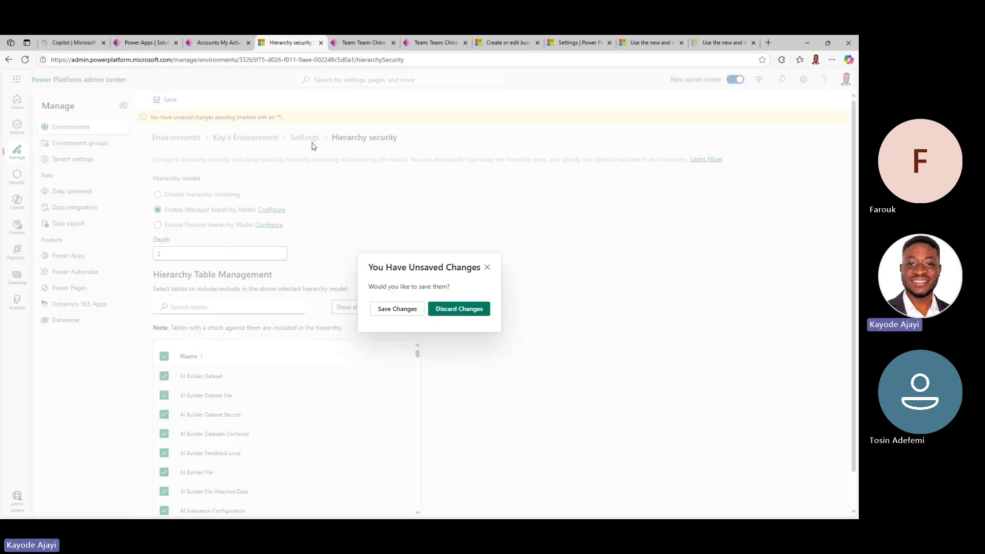
{"action": "left_click", "coordinate": [446, 310]}
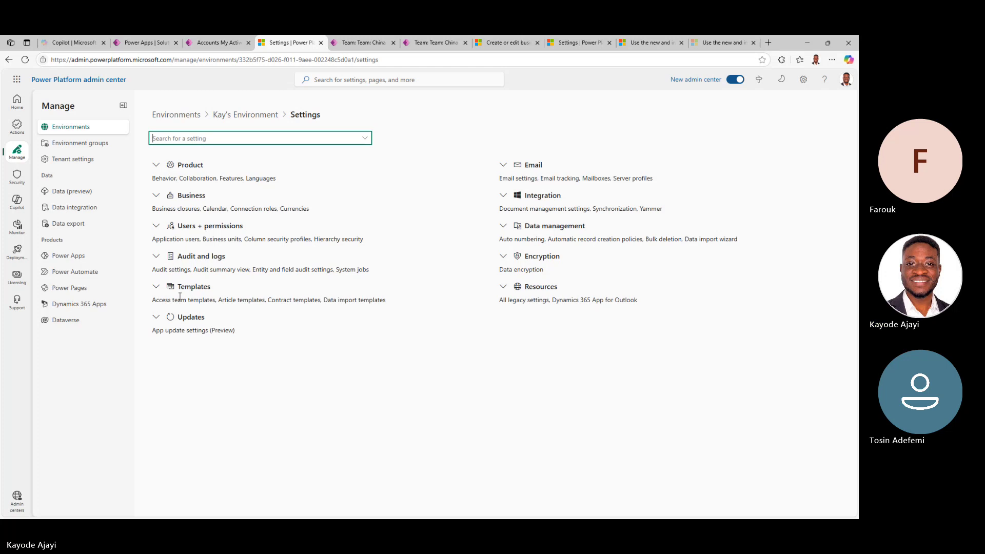
Open the environment's Users list and examine the Manager and Position details of the third listed user.
{"action": "left_click", "coordinate": [156, 226]}
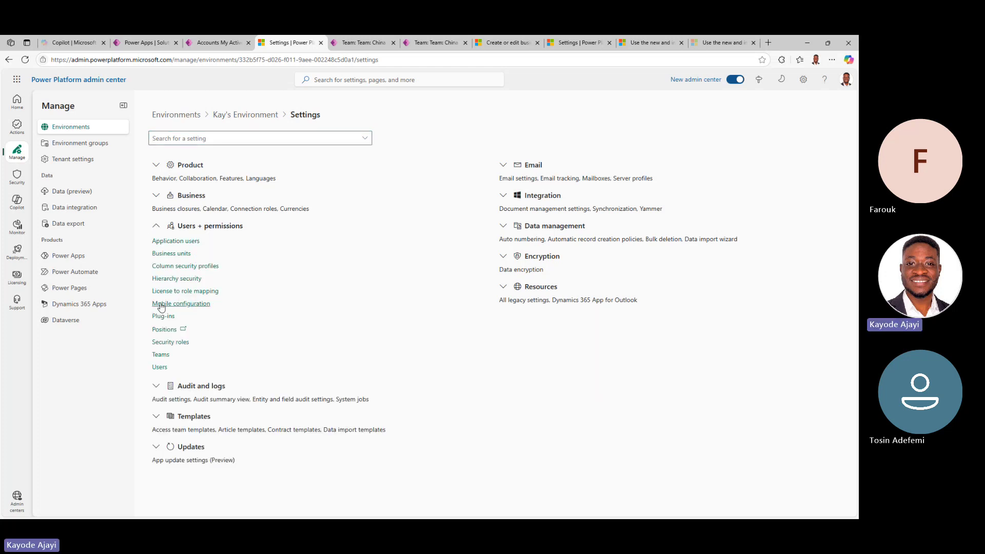
{"action": "left_click", "coordinate": [159, 366]}
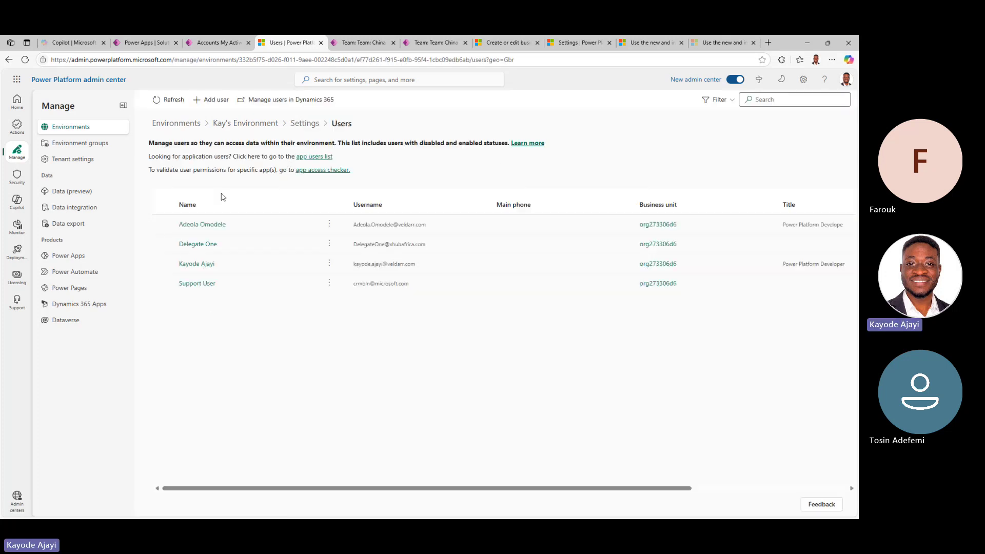
{"action": "left_click", "coordinate": [196, 264]}
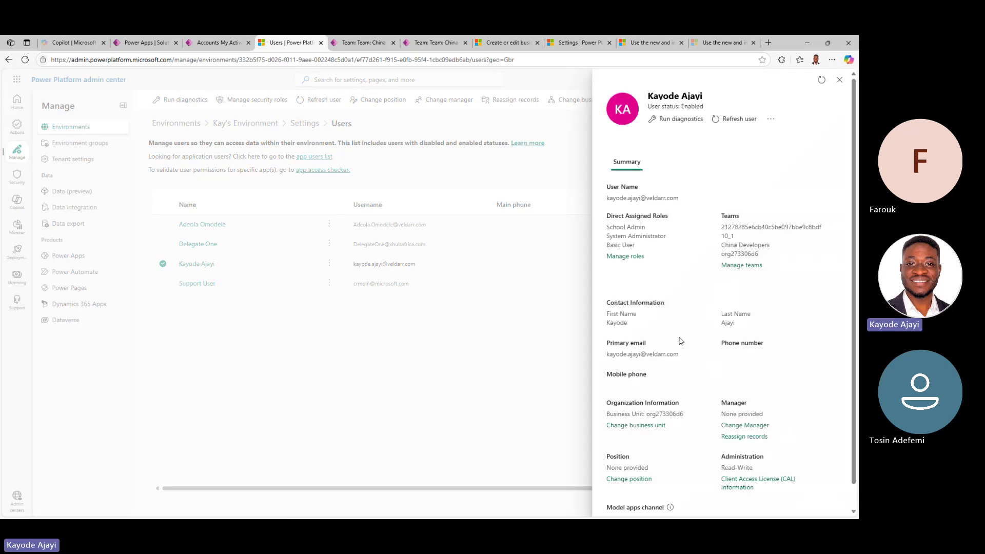
{"action": "scroll", "coordinate": [681, 349], "scroll_direction": "down", "scroll_amount": 1}
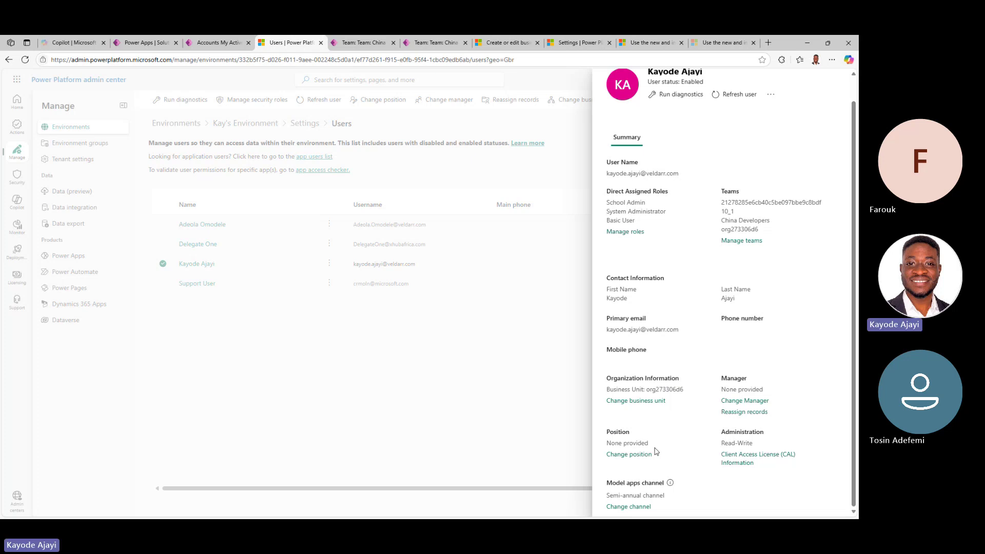
{"action": "left_click_drag", "start_coordinate": [656, 445], "coordinate": [606, 448]}
{"action": "left_click", "coordinate": [671, 465]}
Try to change the user's position to "Lead Developer", cancel the change and close the user's details.
{"action": "left_click", "coordinate": [641, 454]}
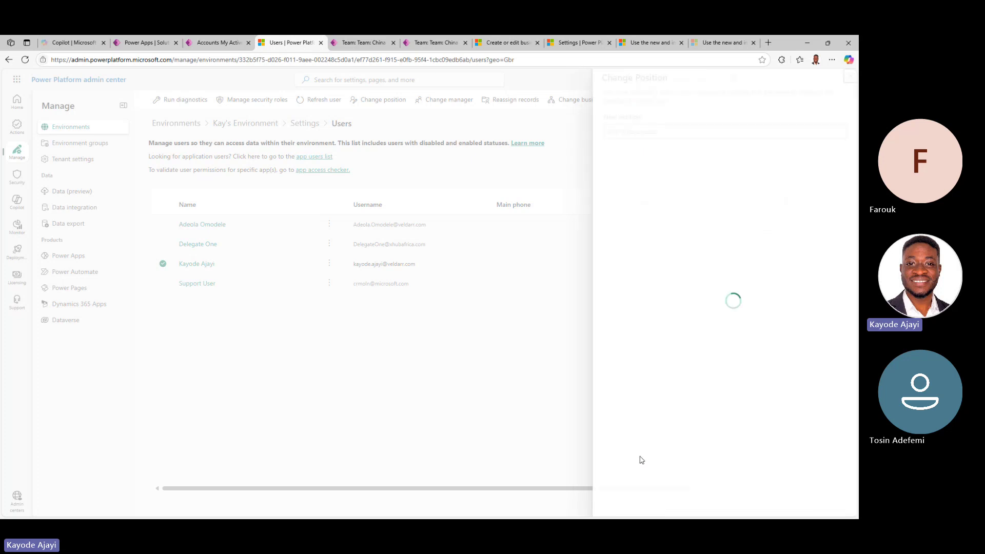
{"action": "left_click", "coordinate": [659, 132]}
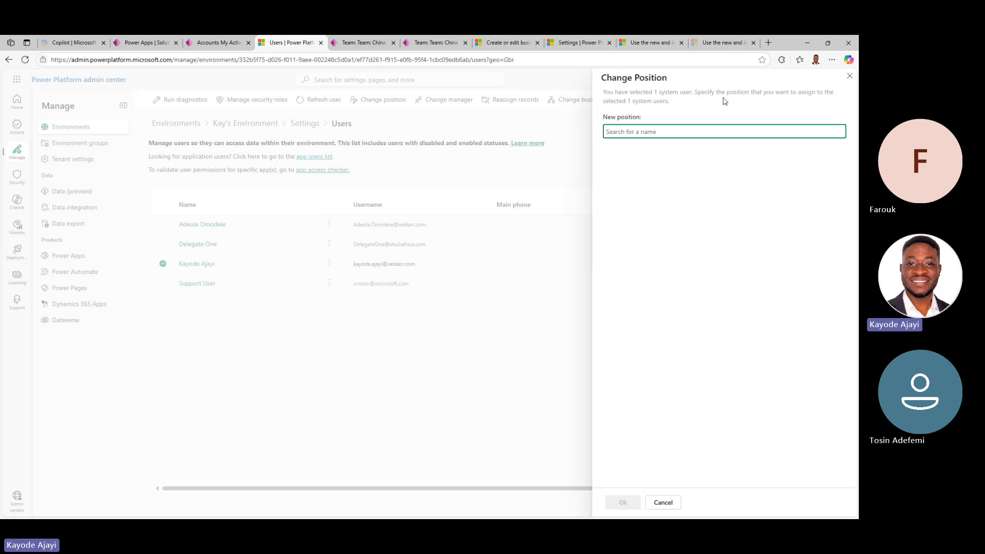
{"action": "type", "text": "Lea"}
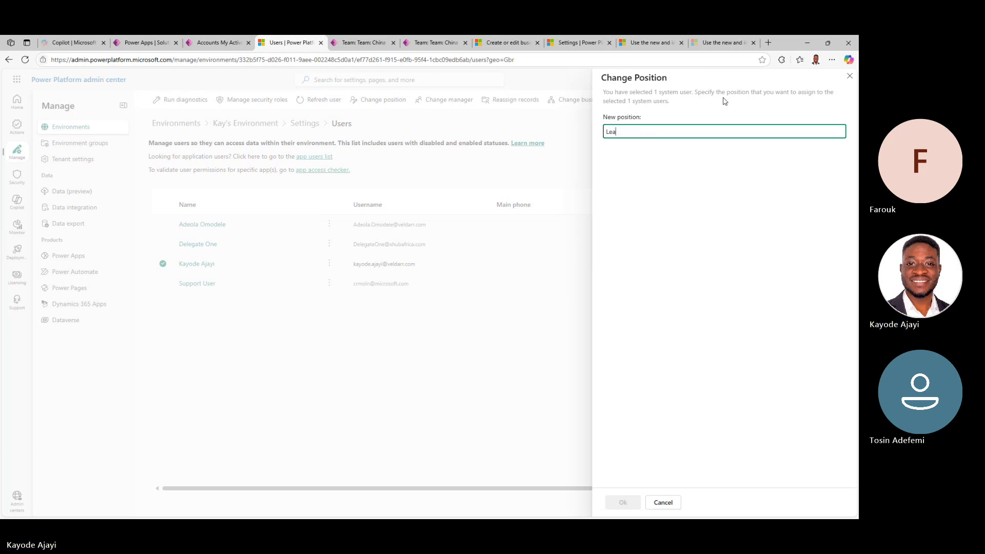
{"action": "type", "text": "d Developer"}
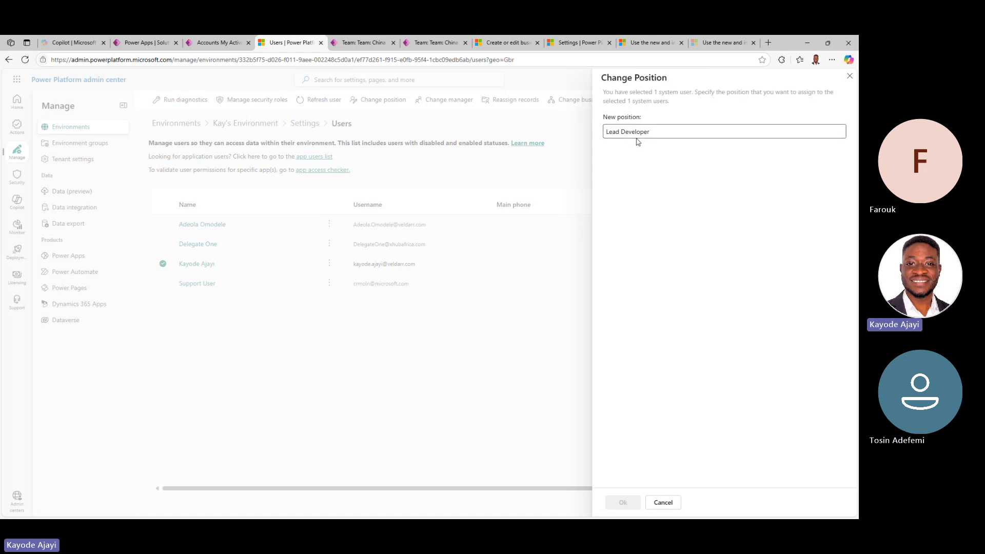
{"action": "left_click", "coordinate": [620, 131]}
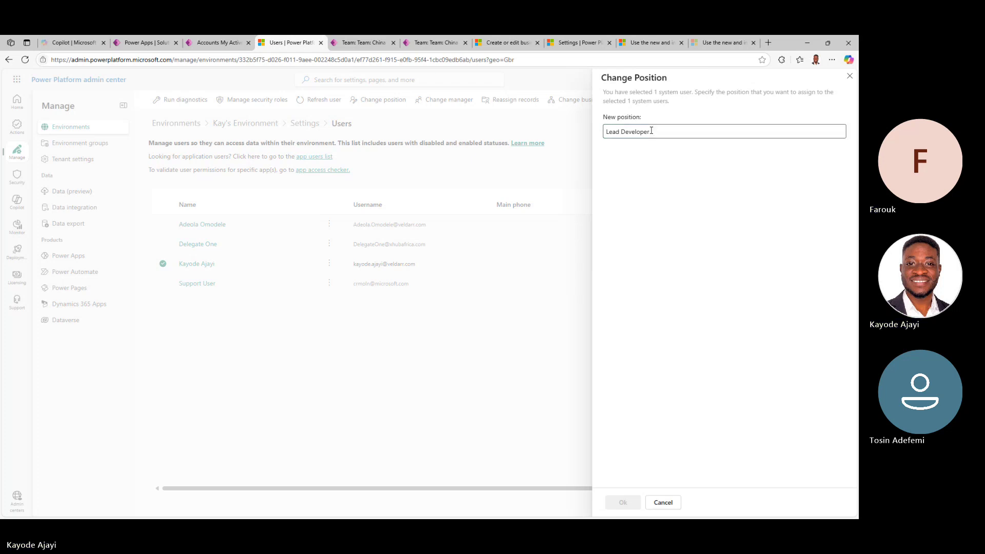
{"action": "left_click", "coordinate": [662, 503]}
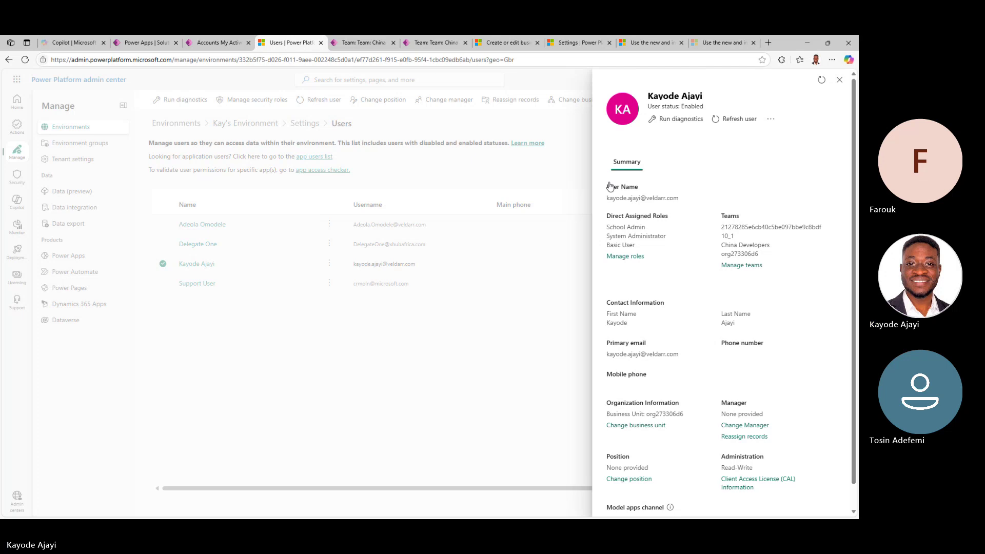
{"action": "left_click", "coordinate": [839, 80]}
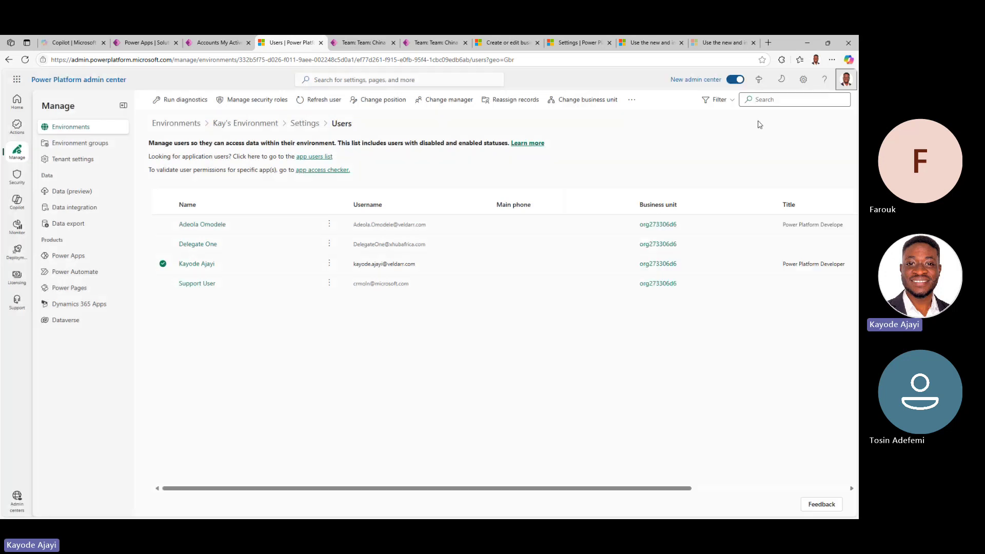
Enable the Position hierarchy model in the environment's Hierarchy security settings and save it.
{"action": "left_click", "coordinate": [304, 123]}
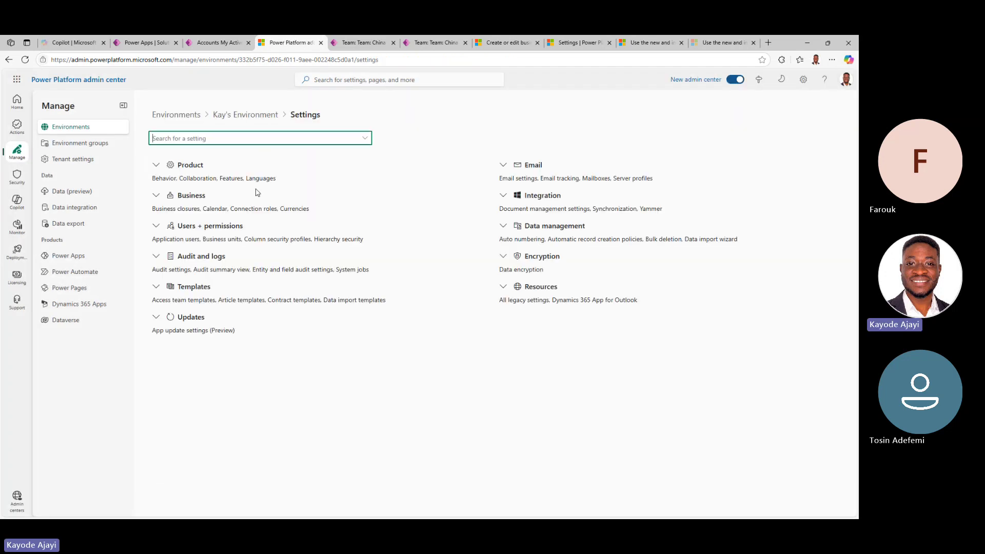
{"action": "left_click", "coordinate": [155, 226]}
{"action": "left_click", "coordinate": [165, 278]}
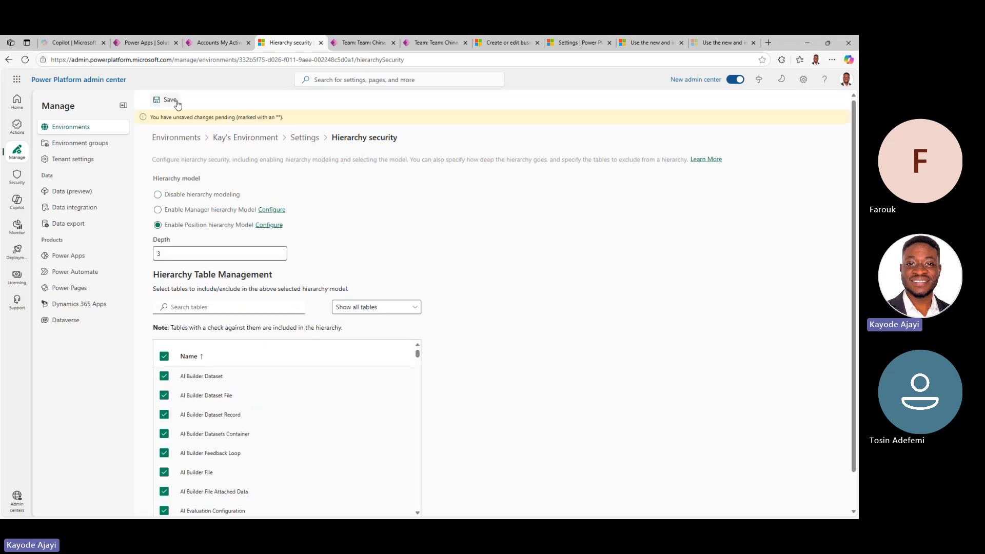
{"action": "left_click", "coordinate": [171, 101]}
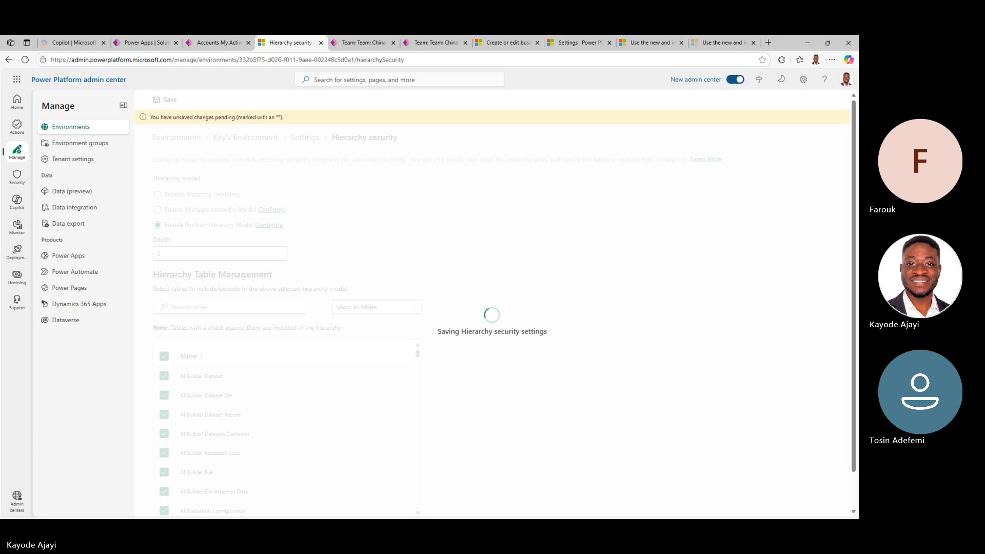
{"action": "key", "text": "alt+Tab"}
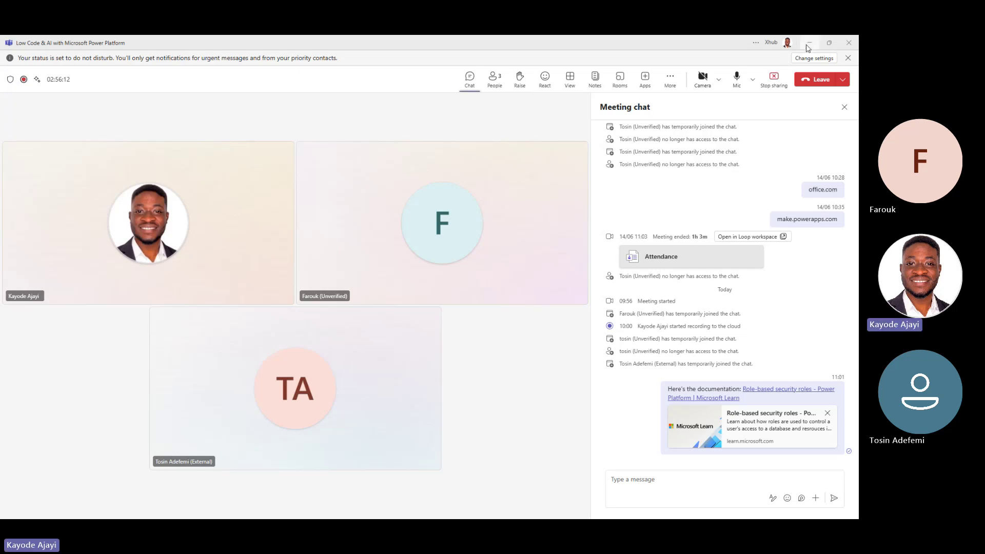
Switch to the Power Platform admin center and open the Users list from the environment's Settings.
{"action": "key", "text": "alt+Tab"}
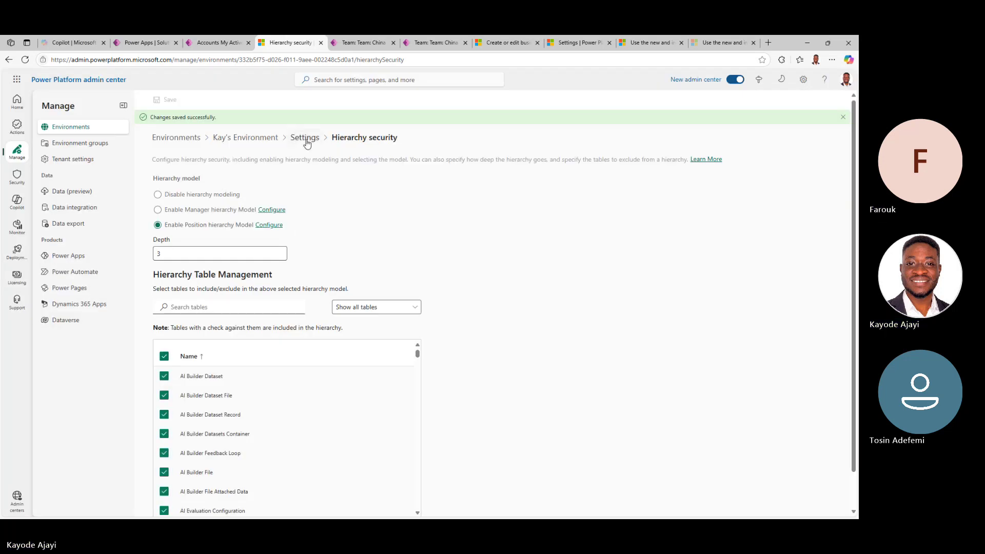
{"action": "left_click", "coordinate": [306, 139]}
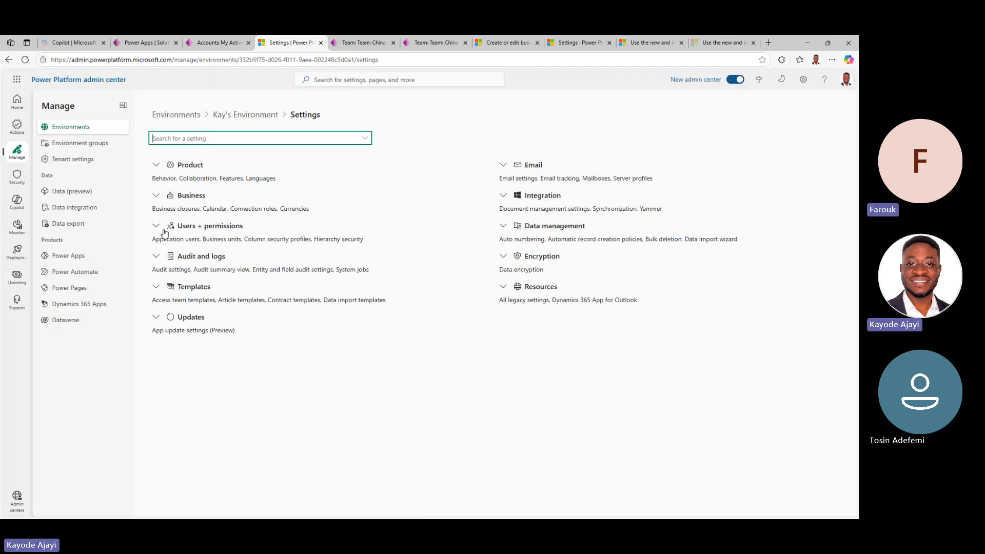
{"action": "left_click", "coordinate": [164, 228]}
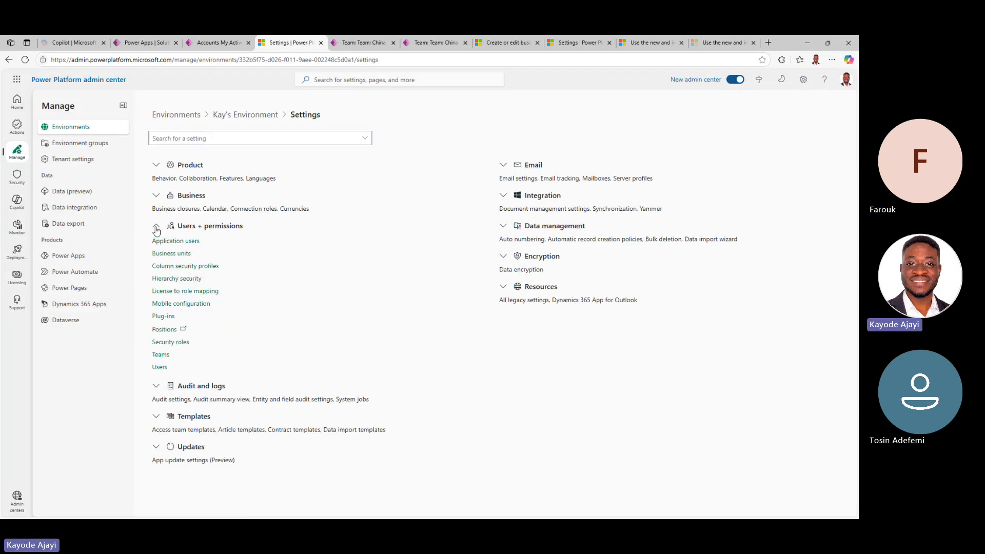
{"action": "left_click", "coordinate": [160, 367]}
Try to assign the position "bggsdgd" to the third listed user, and close the user's details without changing anything.
{"action": "left_click", "coordinate": [196, 265]}
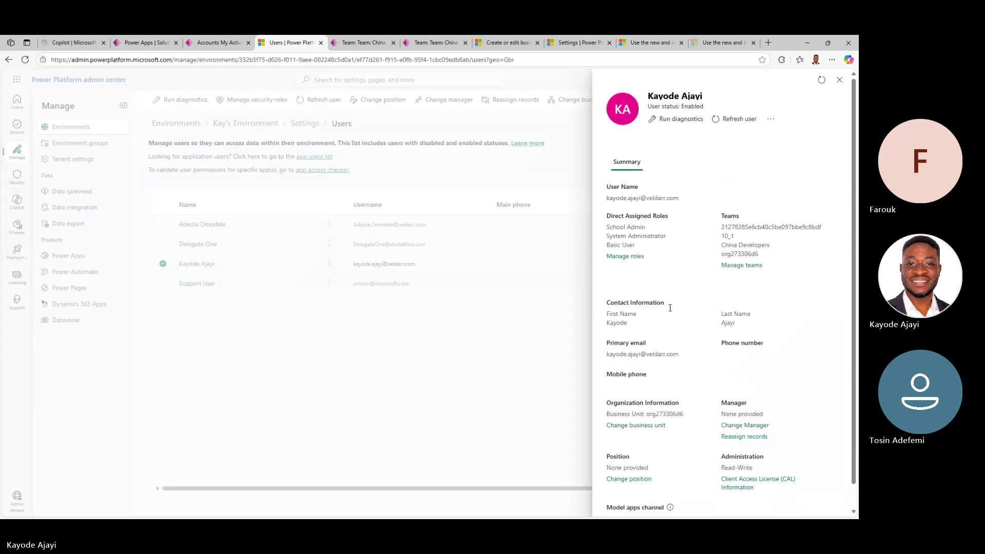
{"action": "scroll", "coordinate": [669, 308], "scroll_direction": "down", "scroll_amount": 1}
{"action": "left_click", "coordinate": [632, 453]}
{"action": "left_click", "coordinate": [634, 131]}
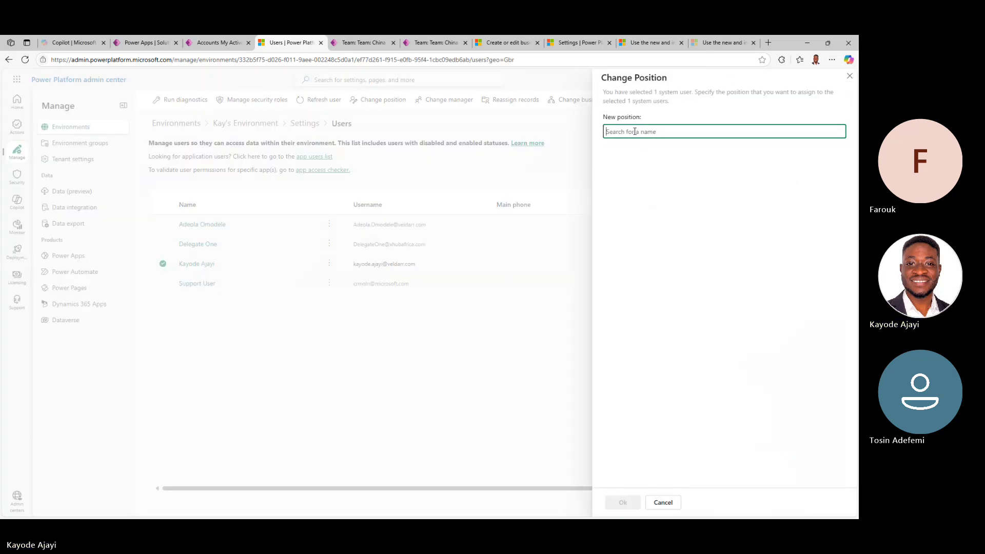
{"action": "type", "text": "bggsdgd"}
{"action": "left_click", "coordinate": [636, 156]}
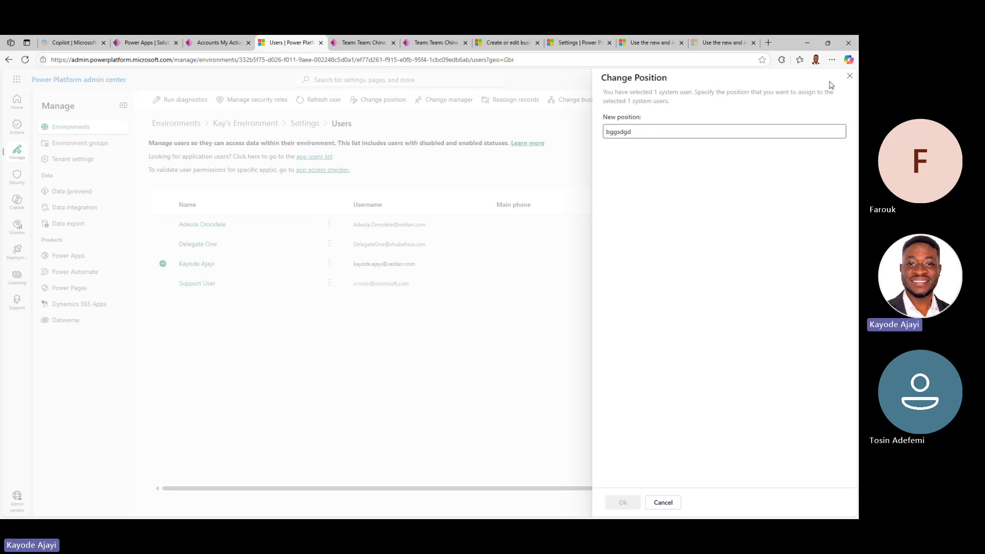
{"action": "left_click", "coordinate": [849, 76]}
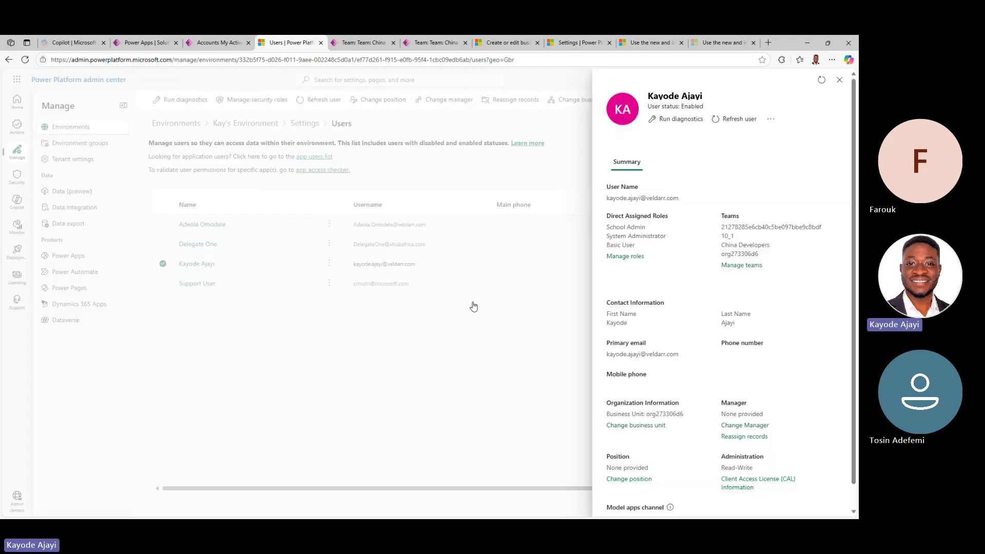
{"action": "left_click", "coordinate": [839, 79]}
Try to assign the position "gfgfdgf" to the second listed user, and close the user's details without changing anything.
{"action": "left_click", "coordinate": [212, 250]}
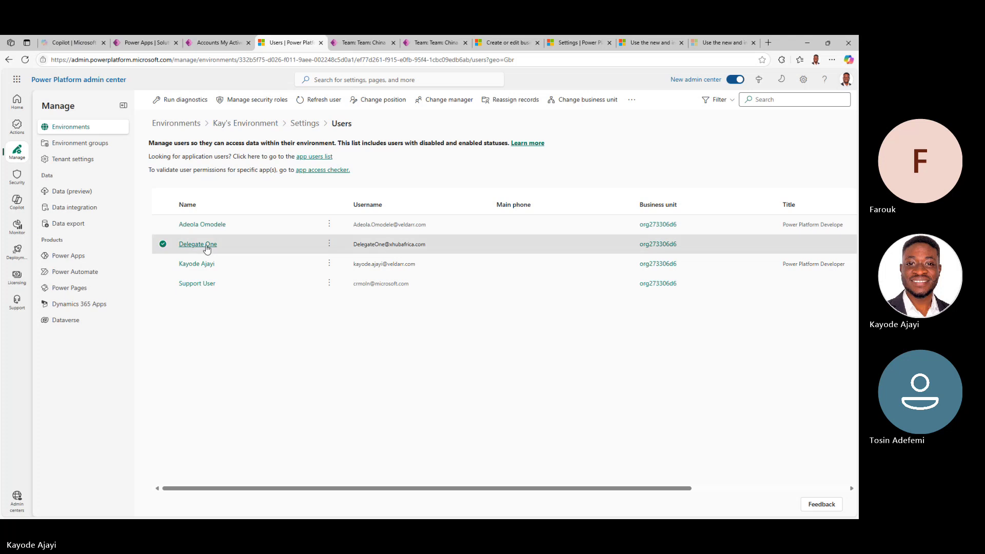
{"action": "left_click", "coordinate": [645, 457]}
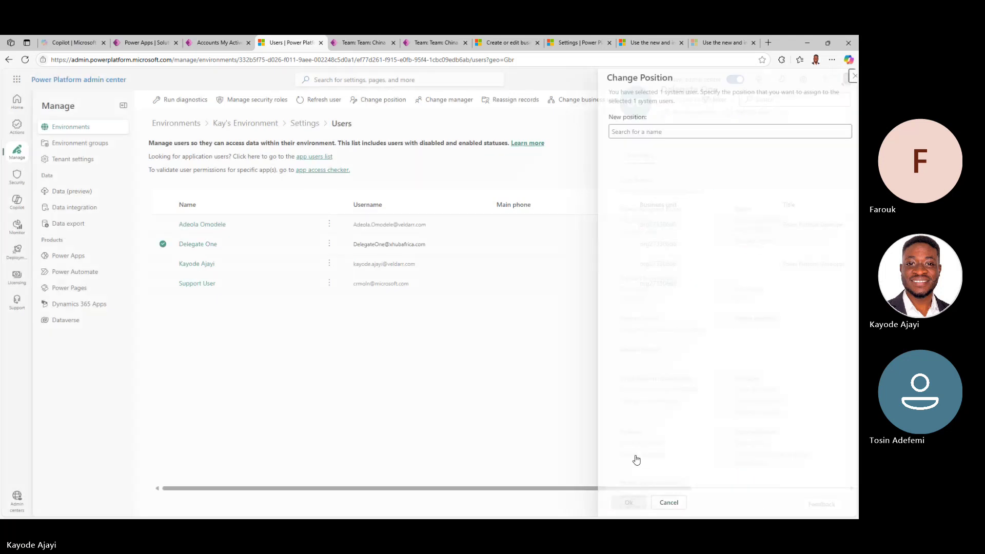
{"action": "left_click", "coordinate": [630, 133]}
{"action": "type", "text": "gfgsdf"}
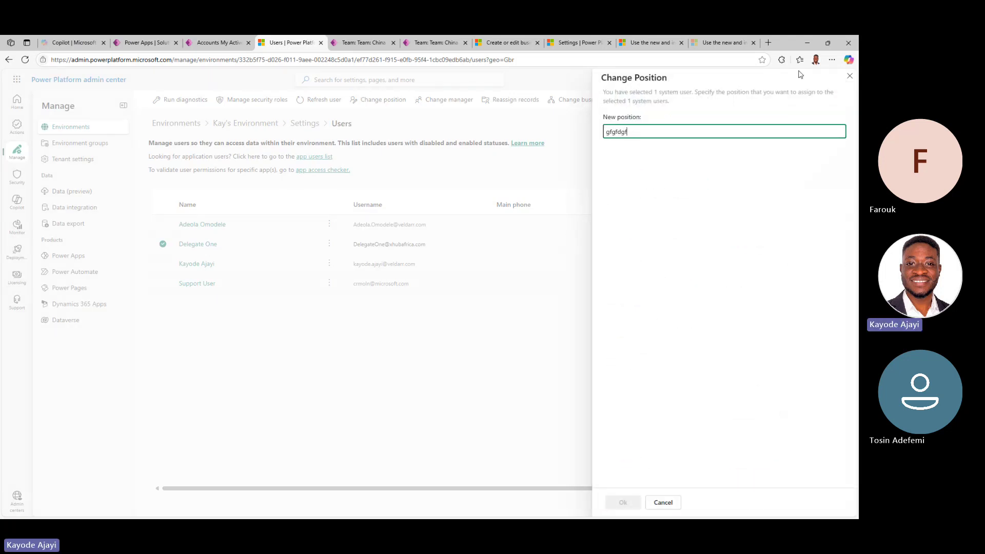
{"action": "left_click", "coordinate": [850, 76]}
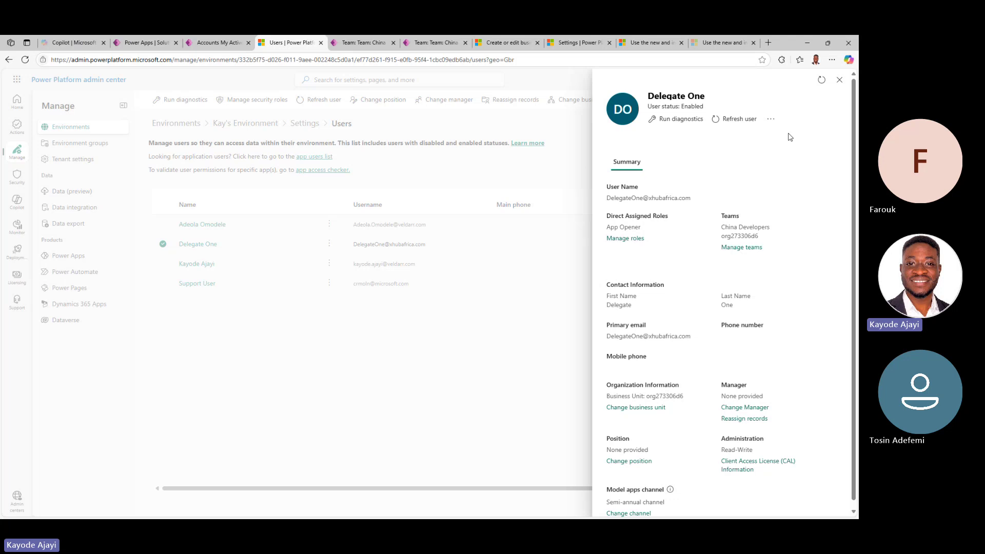
{"action": "left_click", "coordinate": [839, 81]}
Return to the environment's Hierarchy security settings and open the configuration of the Position hierarchy model.
{"action": "left_click", "coordinate": [290, 125]}
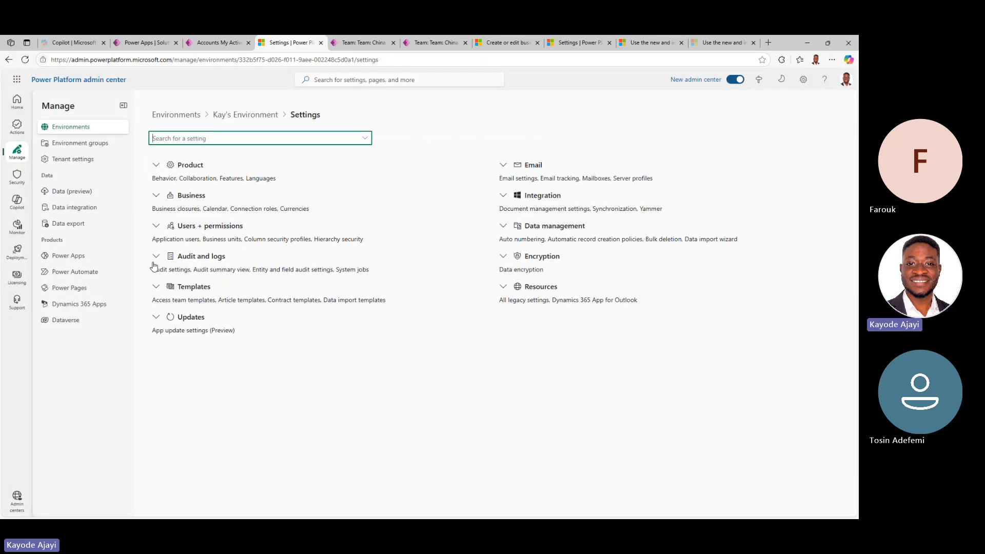
{"action": "left_click", "coordinate": [157, 226]}
{"action": "left_click", "coordinate": [170, 279]}
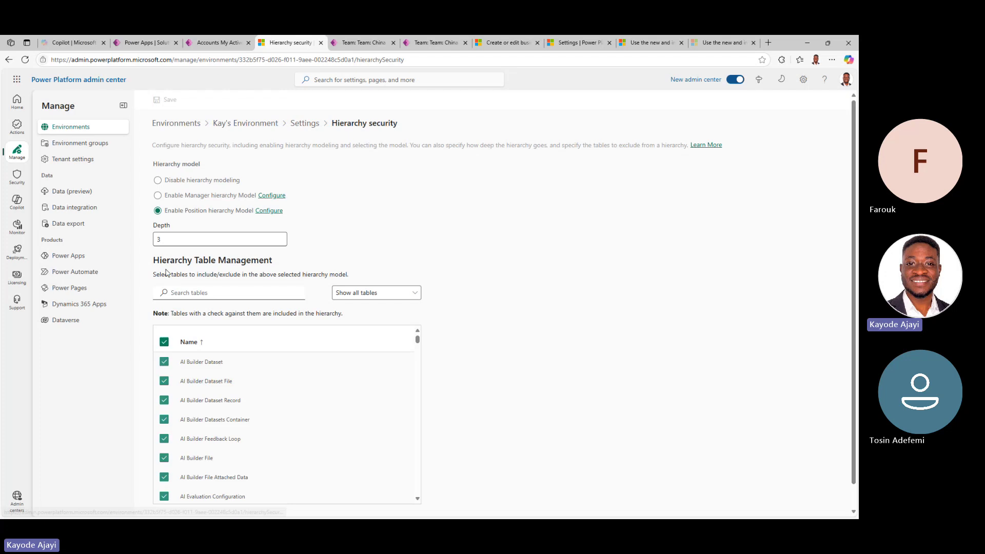
{"action": "scroll", "coordinate": [182, 269], "scroll_direction": "down", "scroll_amount": 1}
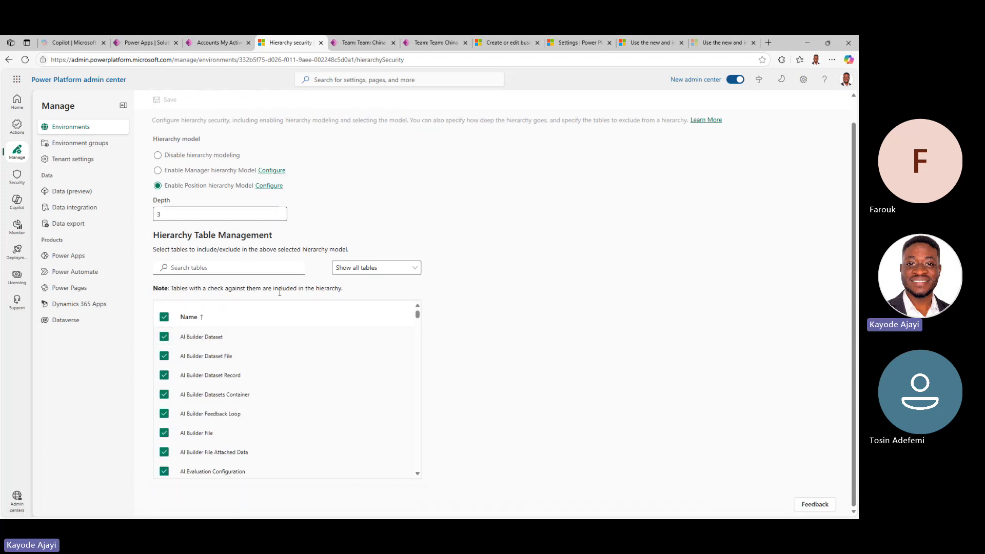
{"action": "scroll", "coordinate": [223, 240], "scroll_direction": "up", "scroll_amount": 1}
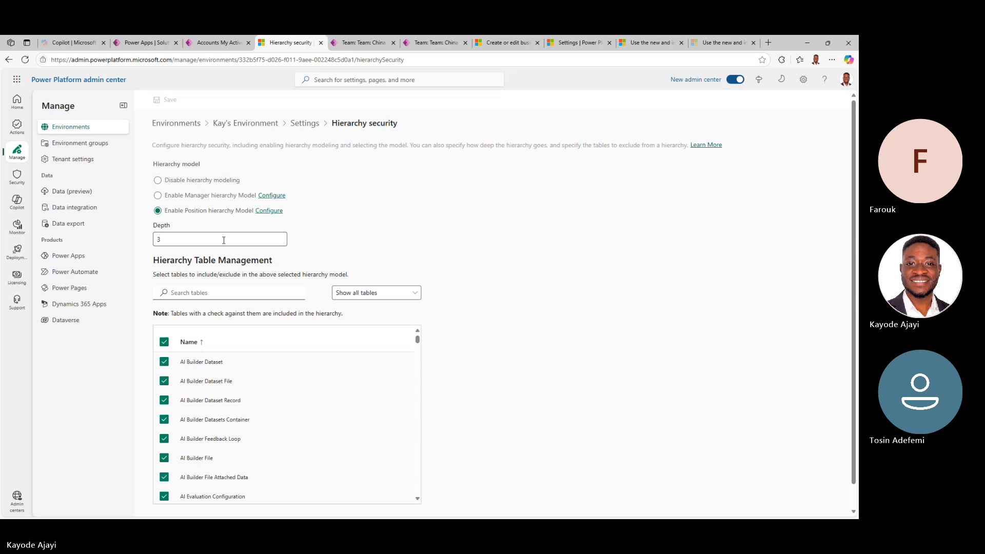
{"action": "left_click", "coordinate": [270, 211]}
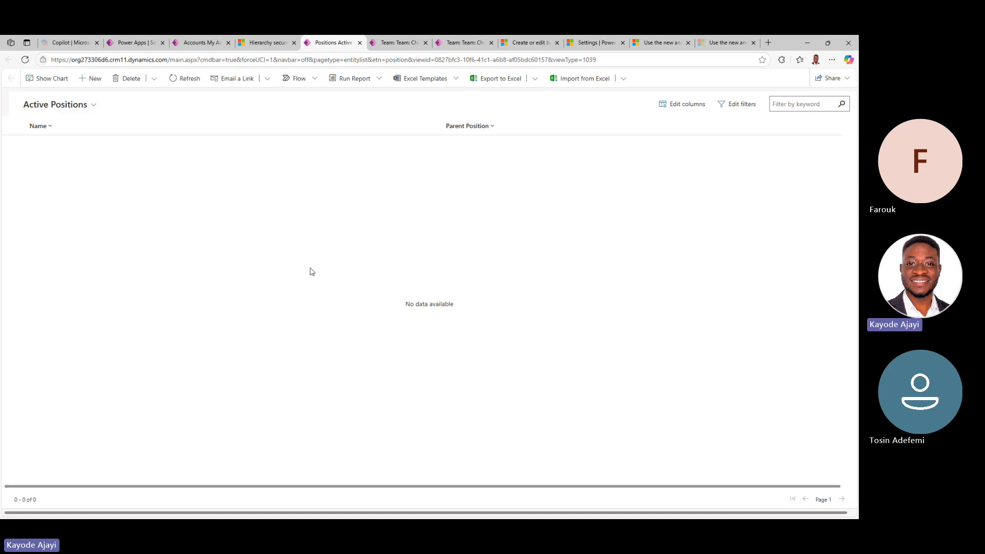
Create a position named "Lead Developer" without a parent position, then save and close it.
{"action": "left_click", "coordinate": [94, 81]}
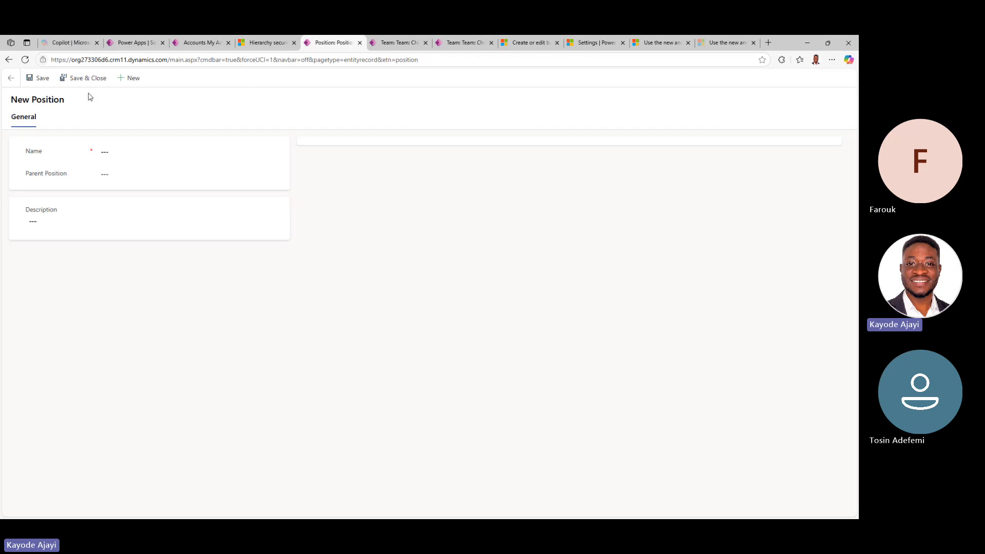
{"action": "left_click", "coordinate": [138, 153]}
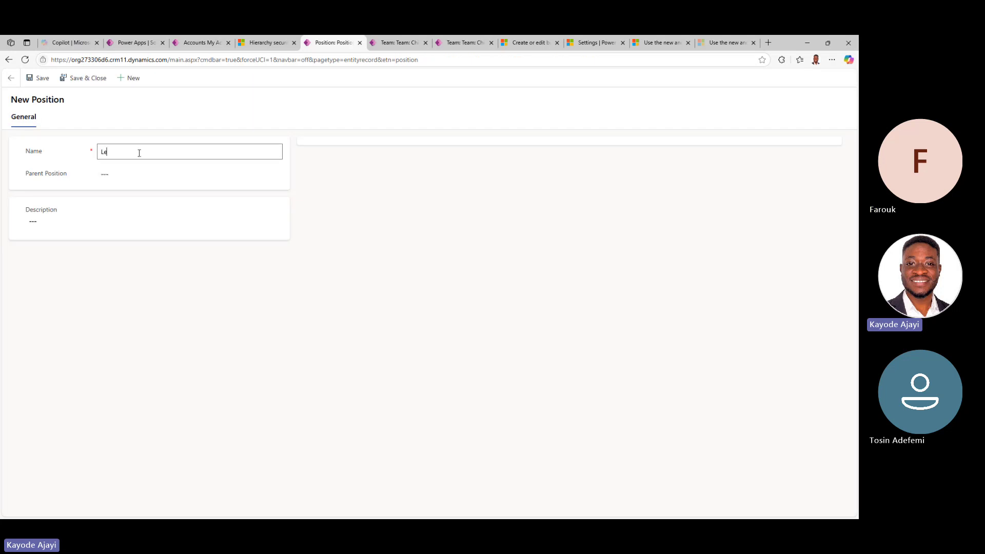
{"action": "type", "text": "Lead Developer"}
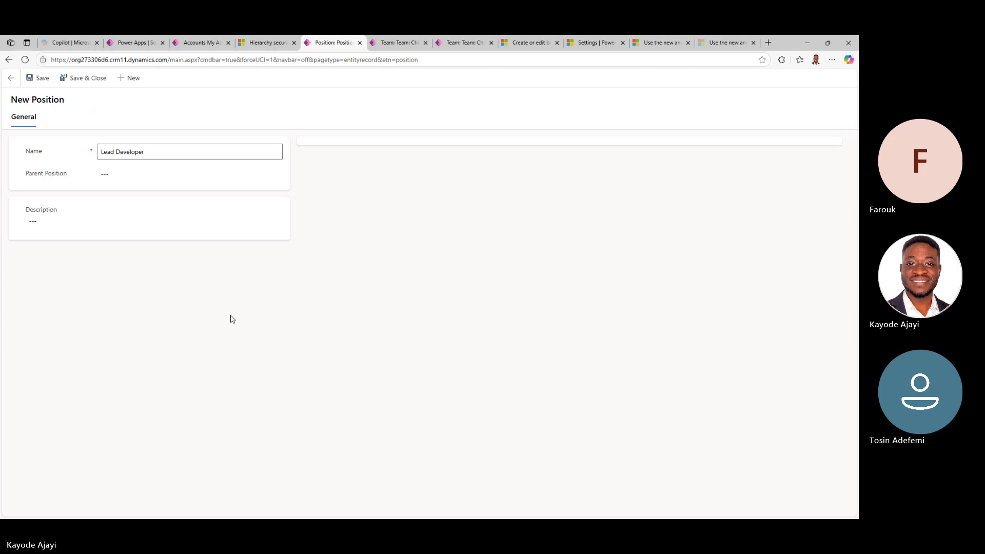
{"action": "left_click", "coordinate": [231, 319]}
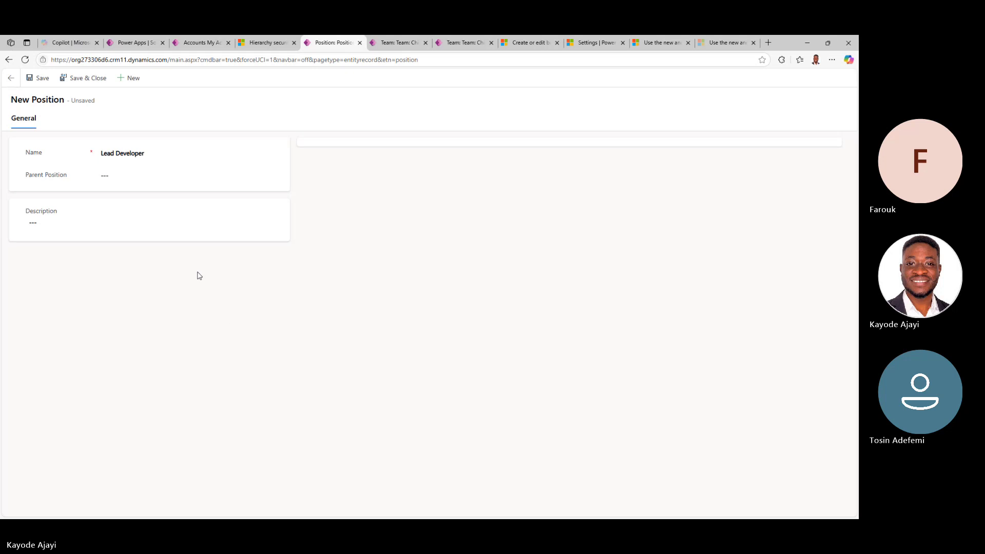
{"action": "left_click", "coordinate": [89, 77]}
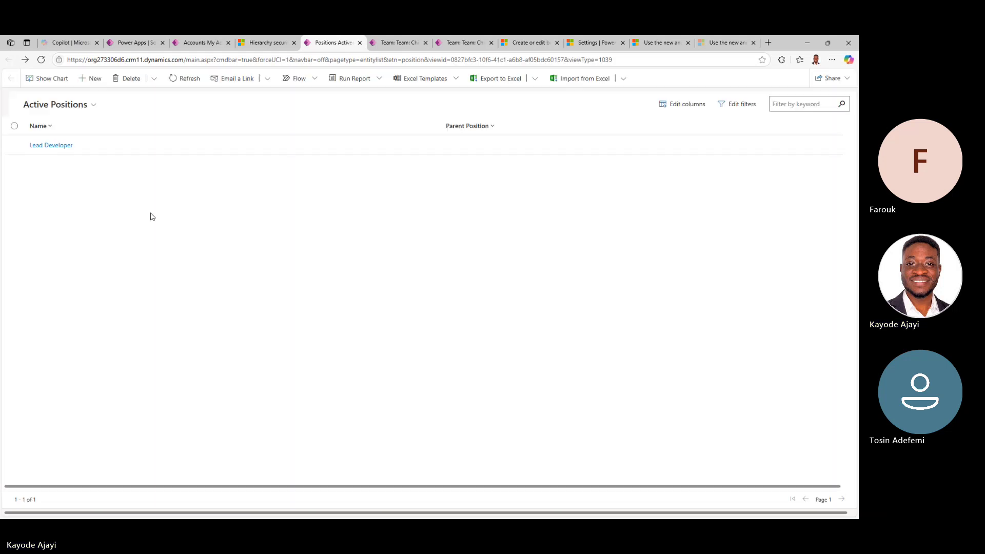
Create a position named "Junior Developer" with "Lead Developer" as its parent position, and save and close it.
{"action": "left_click", "coordinate": [93, 82]}
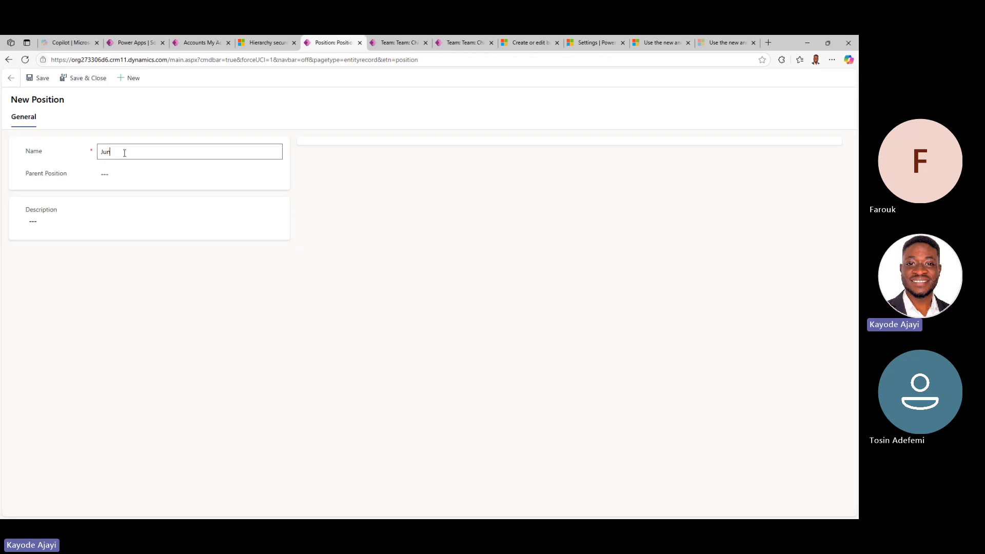
{"action": "type", "text": "Junior Developer"}
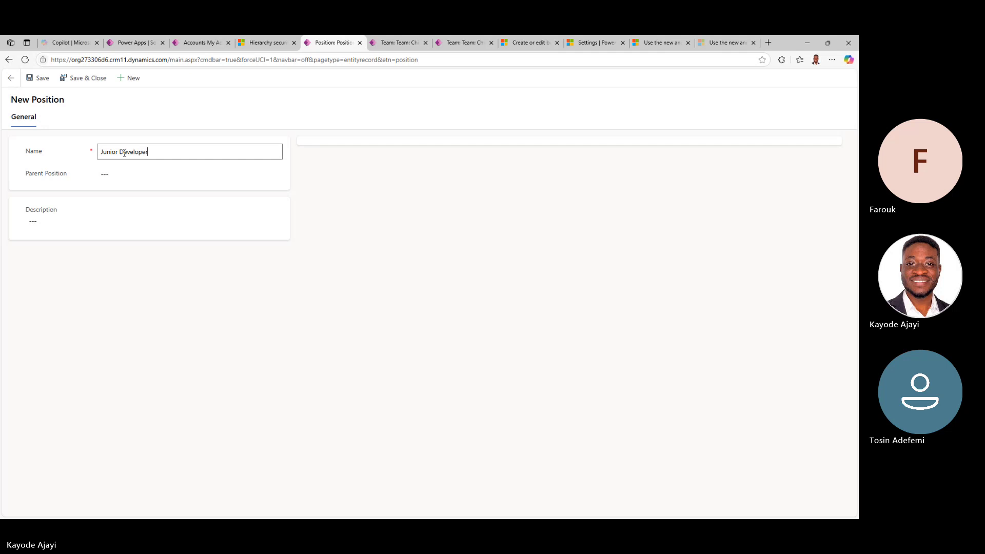
{"action": "left_click", "coordinate": [135, 175]}
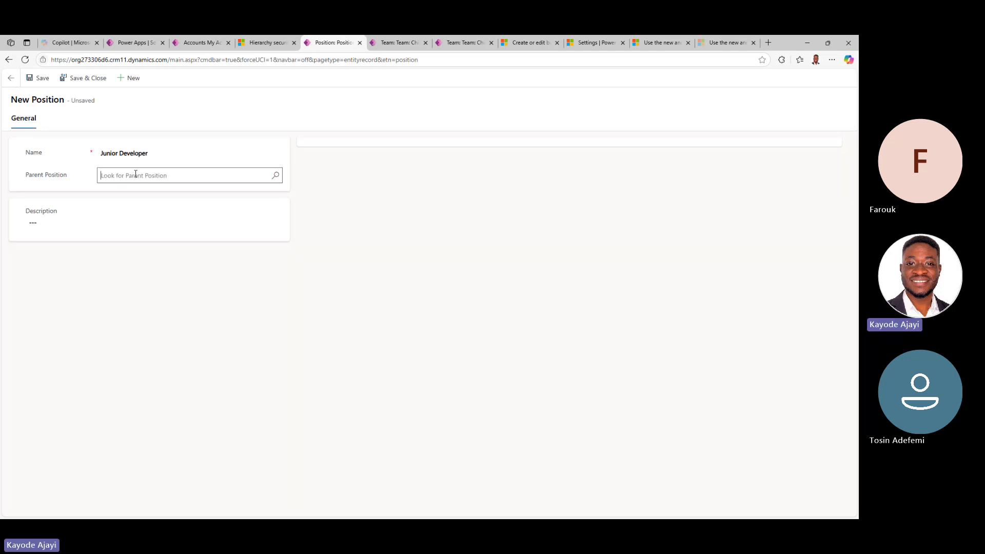
{"action": "left_click", "coordinate": [150, 207]}
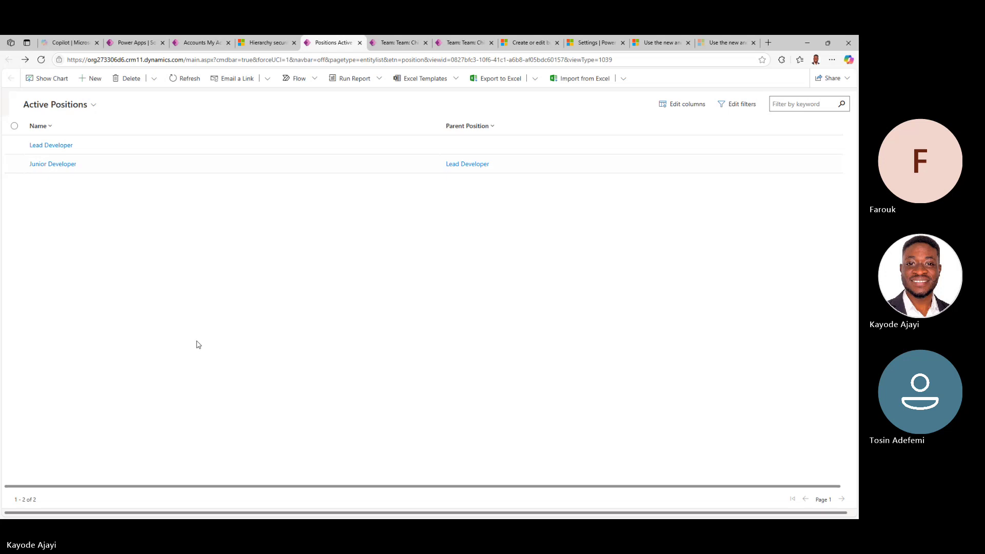
Close the Active Positions list and open the environment's Users list from its Settings.
{"action": "left_click", "coordinate": [152, 125]}
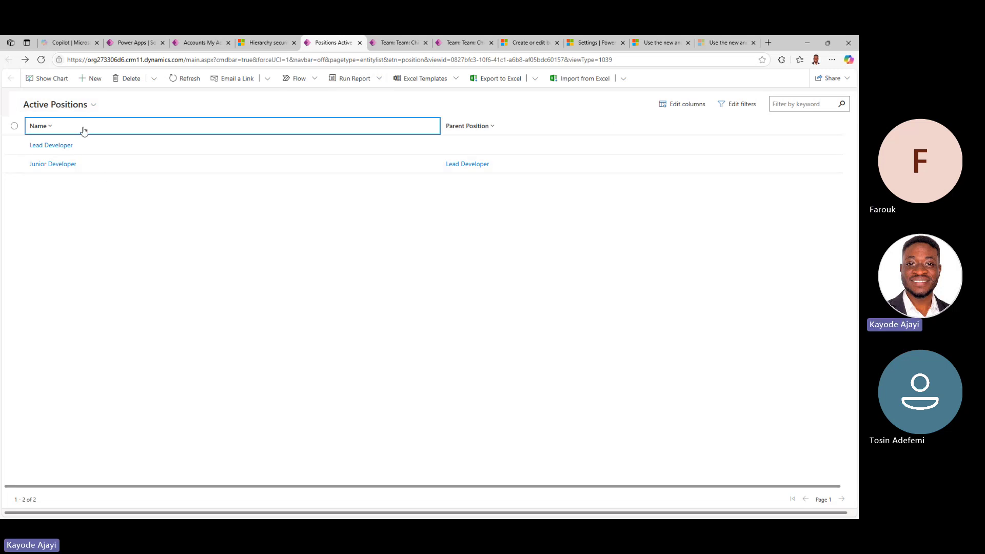
{"action": "left_click", "coordinate": [359, 44]}
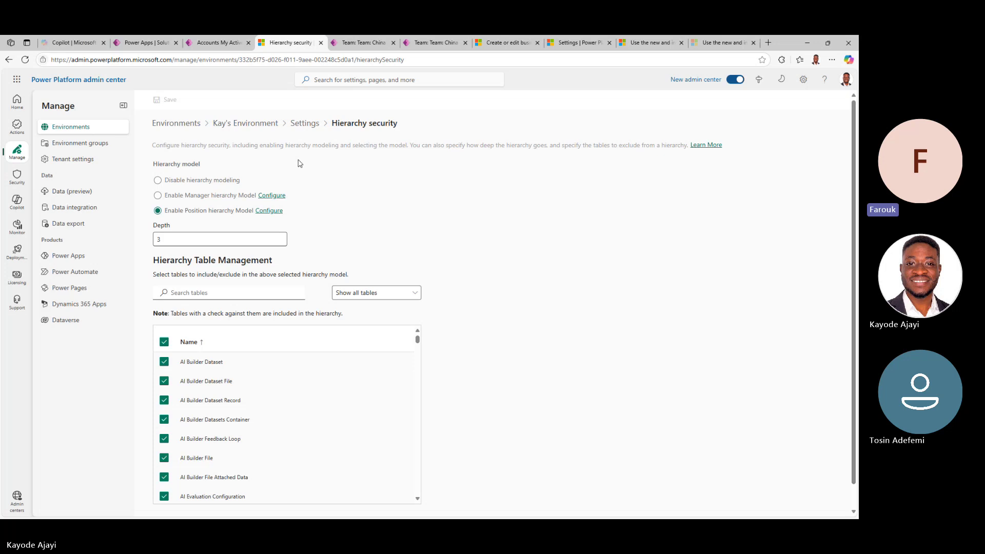
{"action": "left_click", "coordinate": [304, 123]}
{"action": "left_click", "coordinate": [157, 227]}
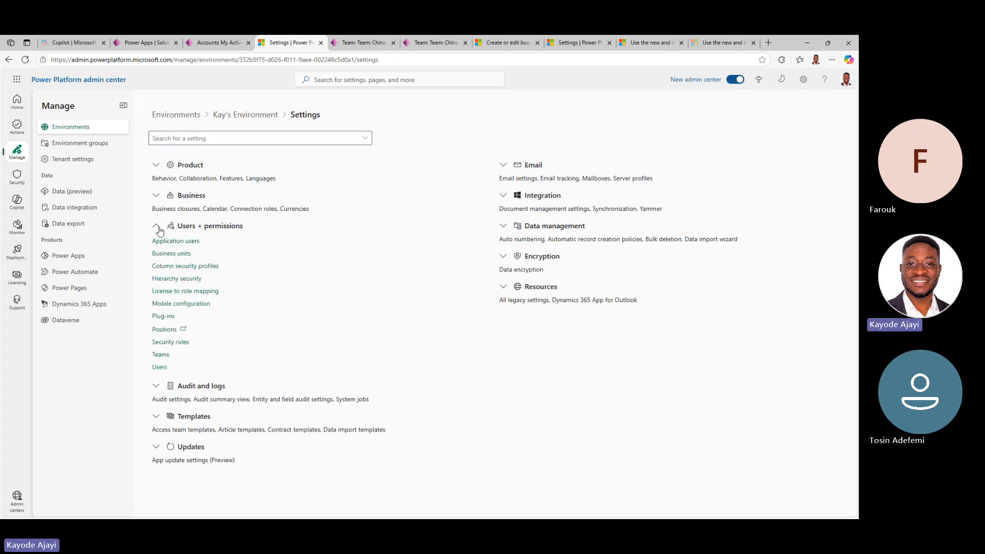
{"action": "left_click", "coordinate": [159, 367]}
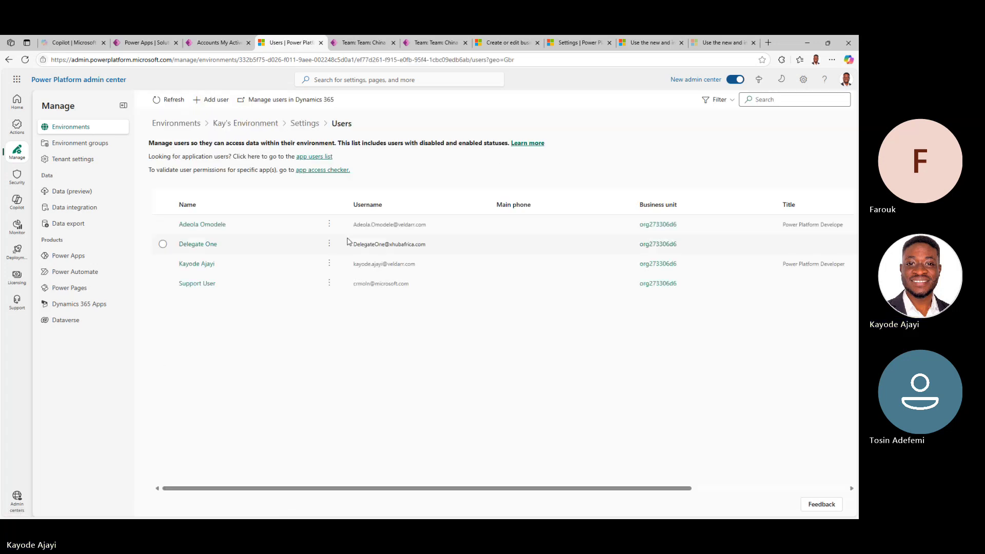
Change the third listed user's position to "Lead Developer" and close the user's details.
{"action": "left_click", "coordinate": [203, 266]}
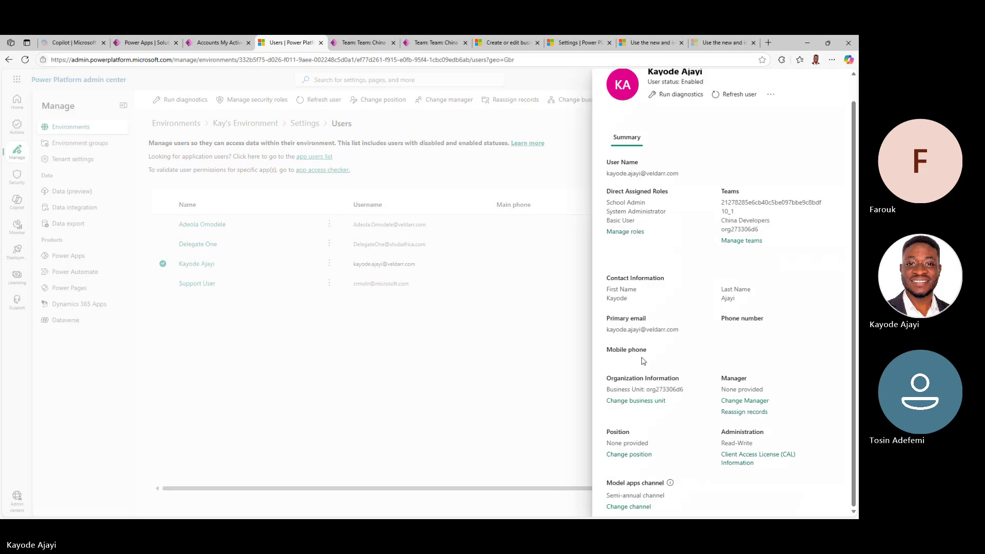
{"action": "left_click", "coordinate": [628, 456]}
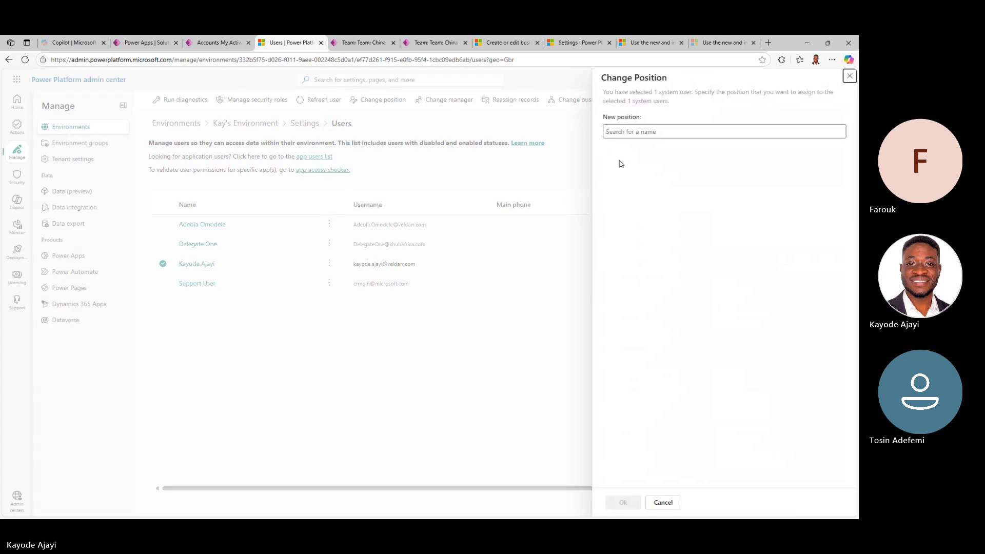
{"action": "left_click", "coordinate": [637, 132]}
{"action": "type", "text": "lead"}
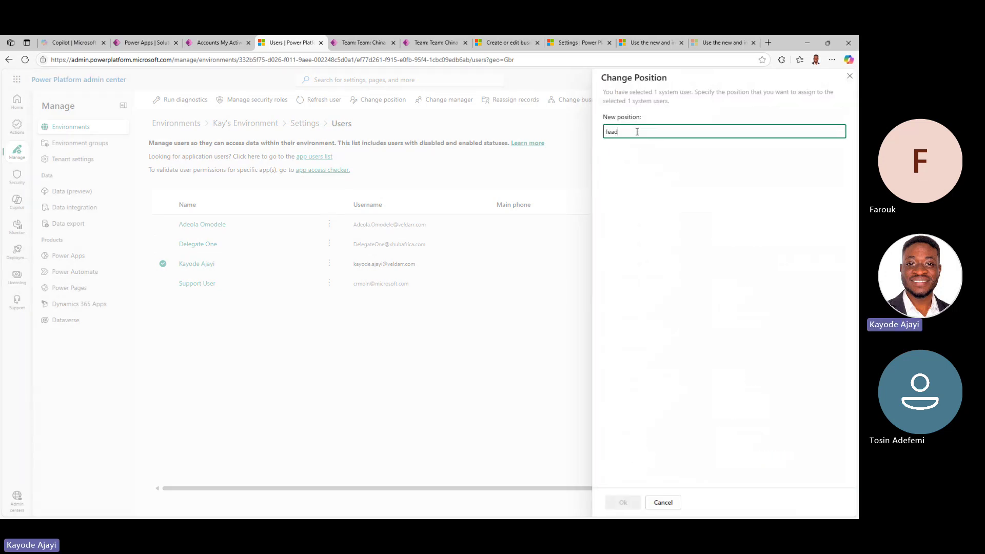
{"action": "left_click", "coordinate": [641, 165]}
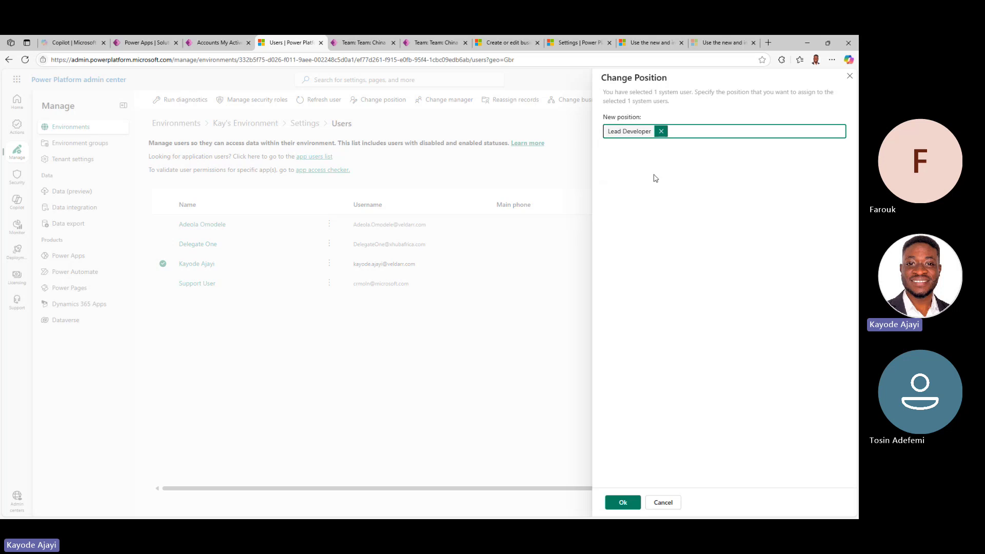
{"action": "left_click", "coordinate": [632, 506]}
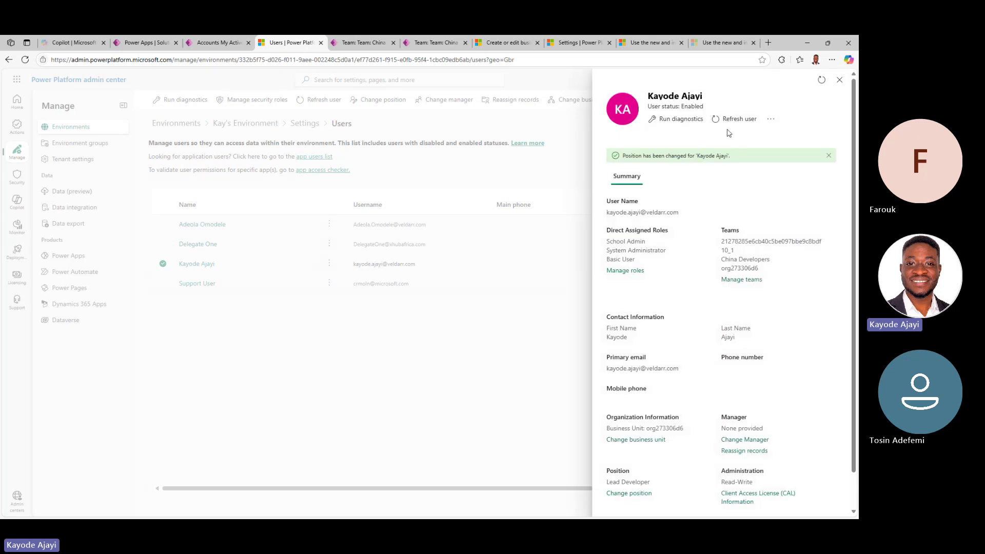
{"action": "left_click", "coordinate": [839, 79]}
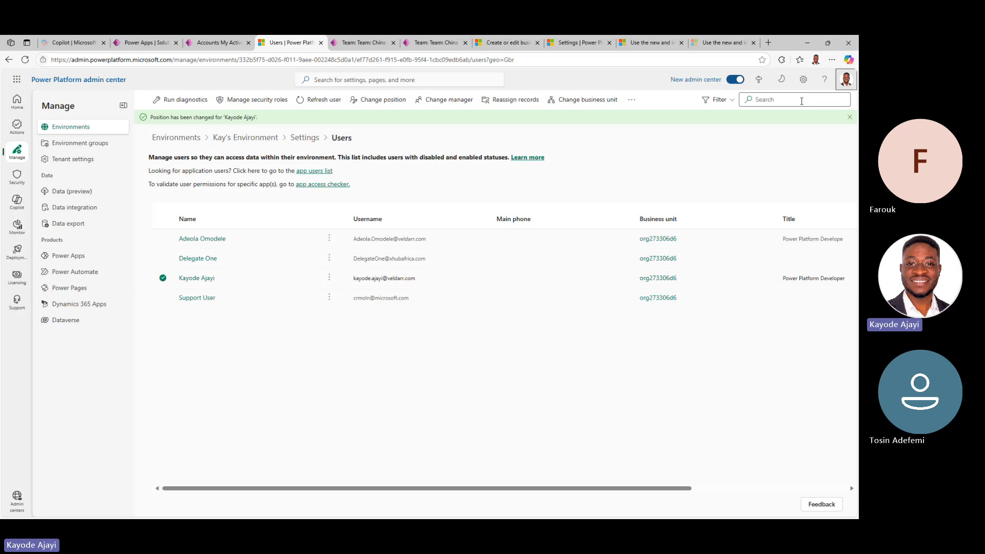
Change the first listed user's position to "Junior Developer" and close the user's details.
{"action": "left_click", "coordinate": [221, 237]}
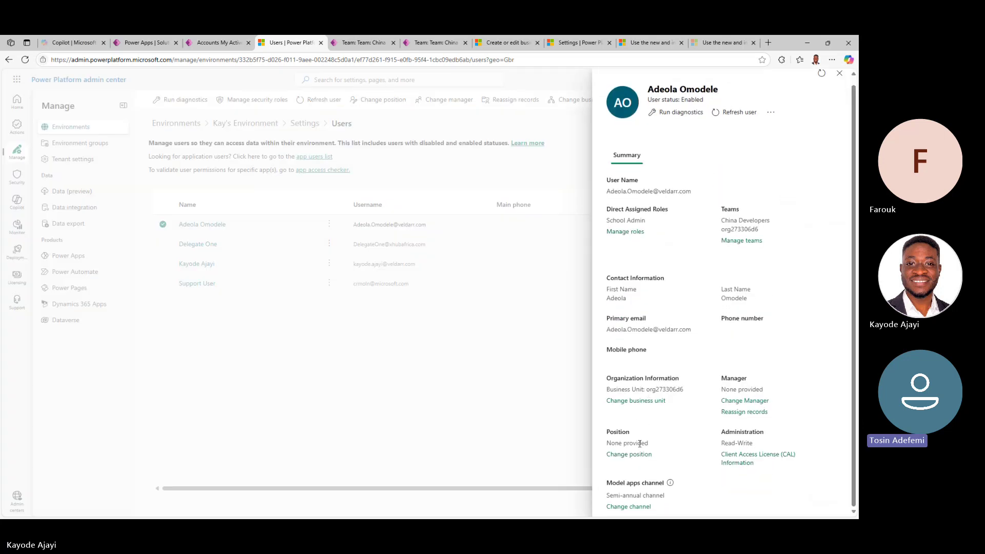
{"action": "left_click", "coordinate": [632, 455]}
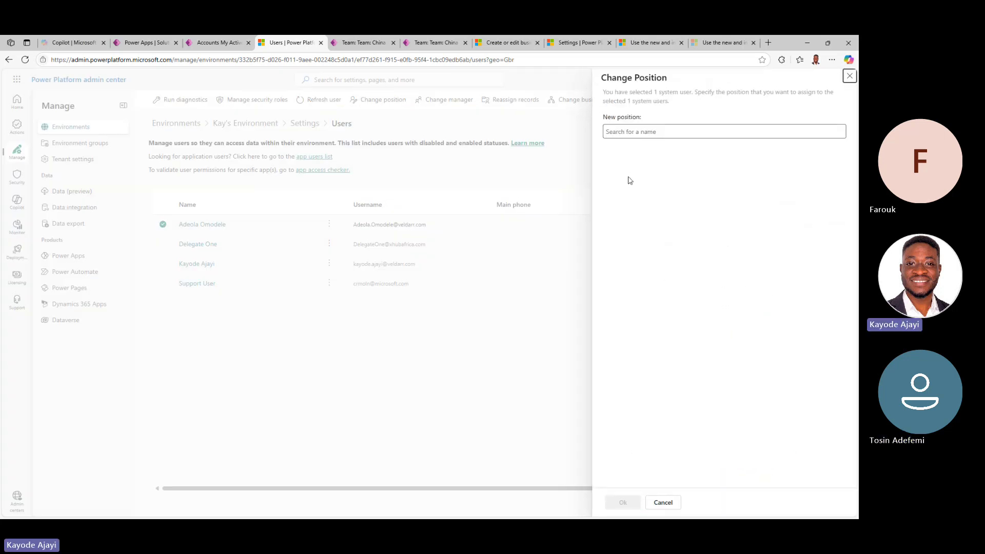
{"action": "left_click", "coordinate": [628, 131]}
{"action": "type", "text": "junio"}
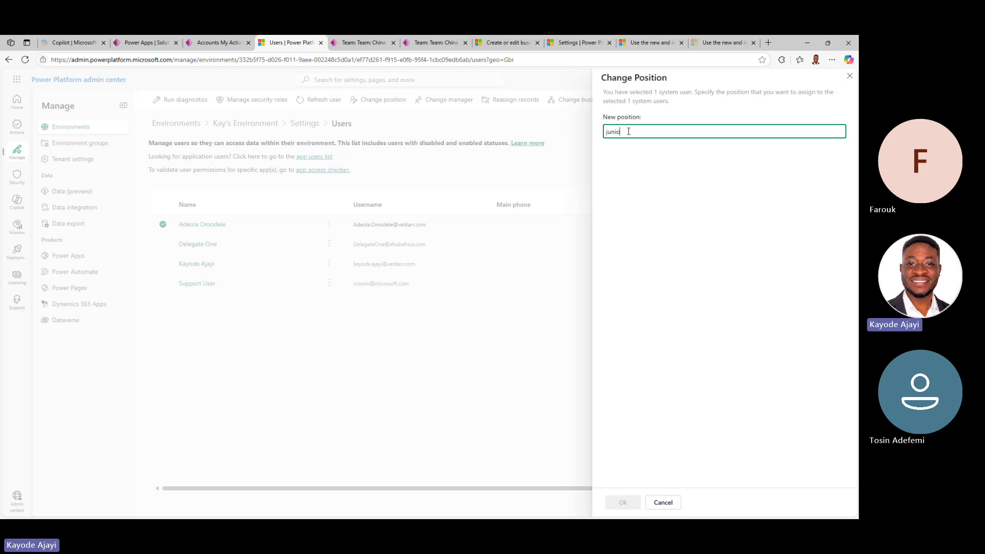
{"action": "type", "text": "r "}
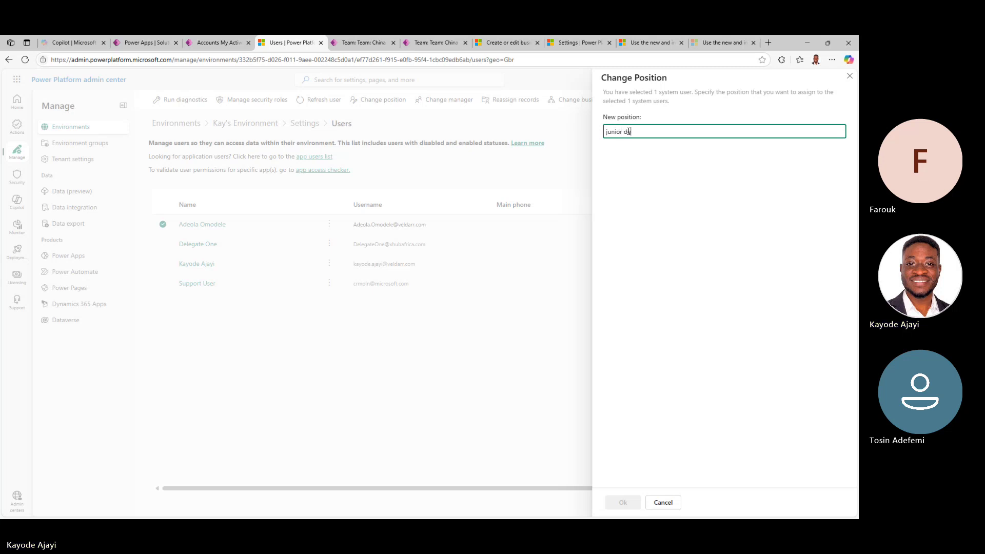
{"action": "type", "text": "de"}
{"action": "left_click", "coordinate": [639, 164]}
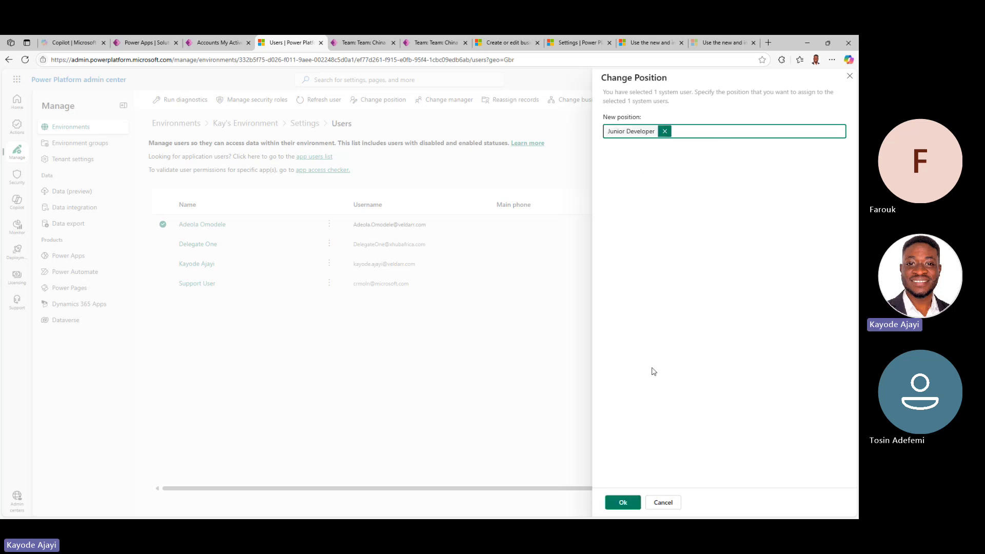
{"action": "left_click", "coordinate": [622, 503]}
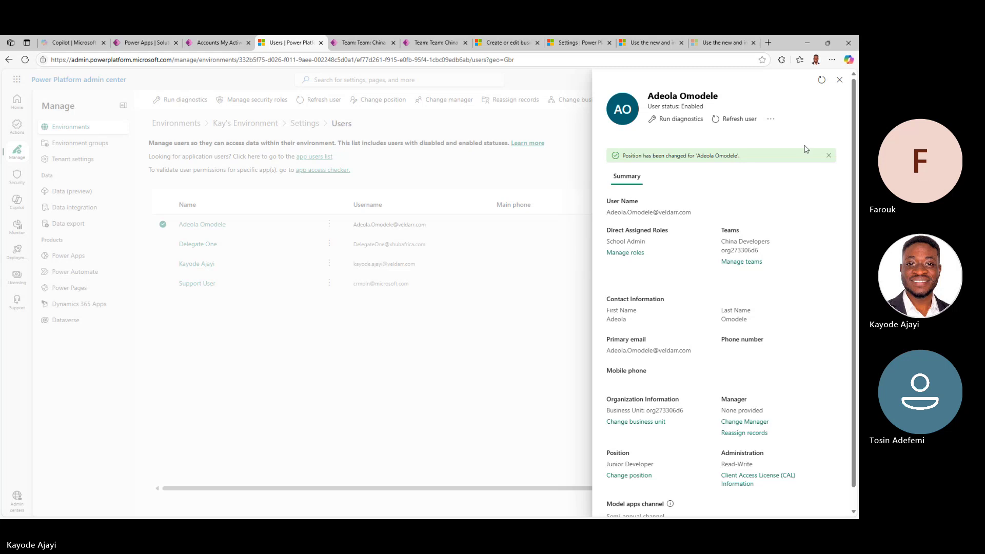
{"action": "left_click", "coordinate": [841, 80]}
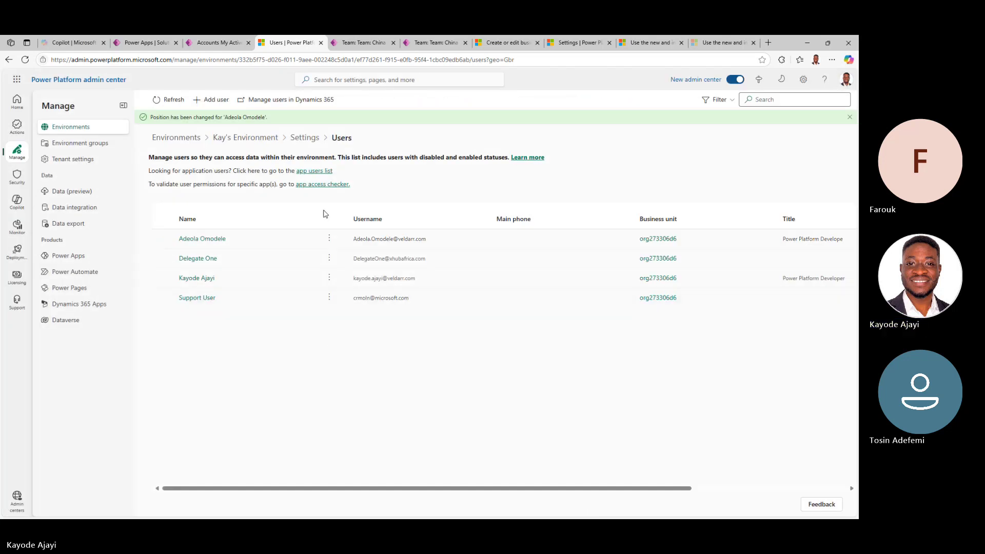
Reopen the Users list from the environment's Settings and review the third listed user's position, manager and available actions.
{"action": "left_click", "coordinate": [314, 142]}
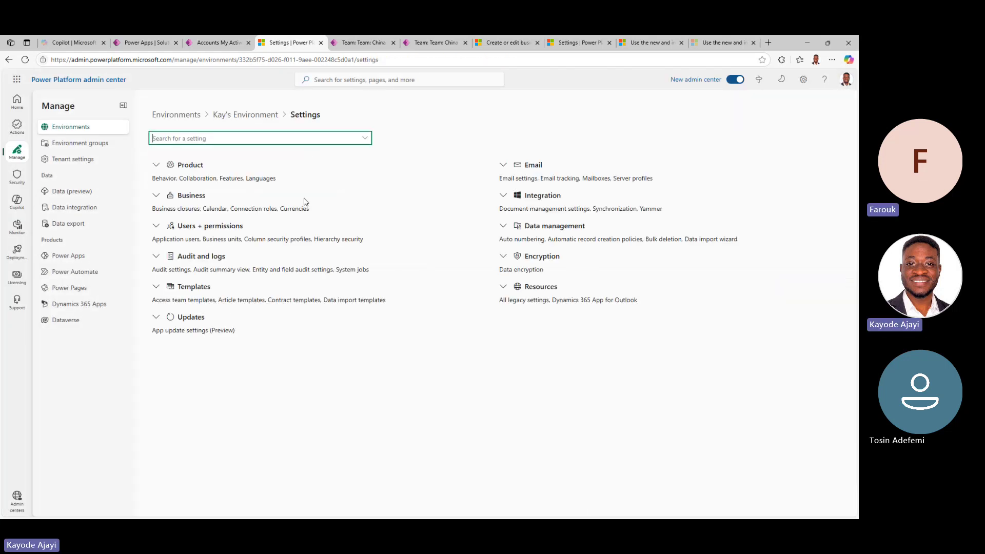
{"action": "left_click", "coordinate": [158, 290]}
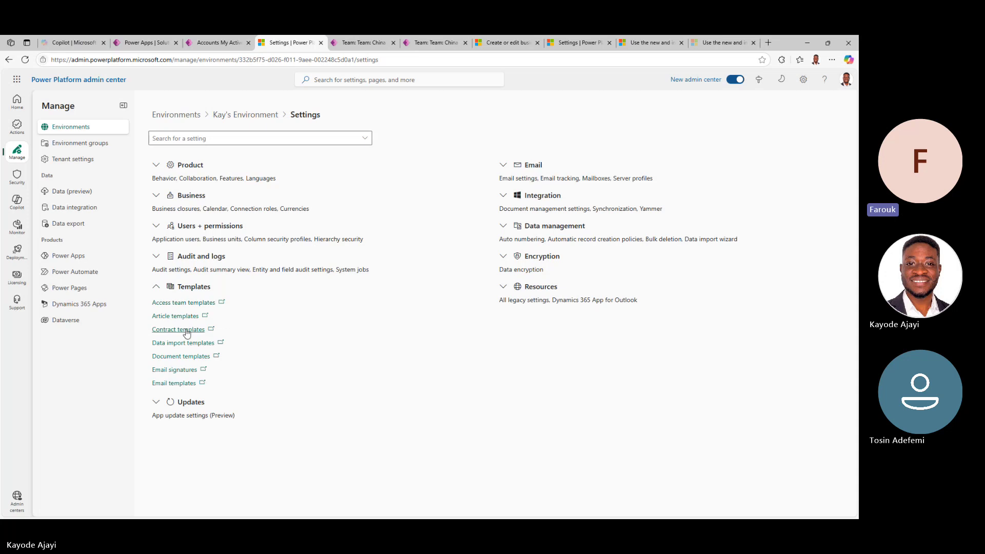
{"action": "left_click", "coordinate": [156, 226]}
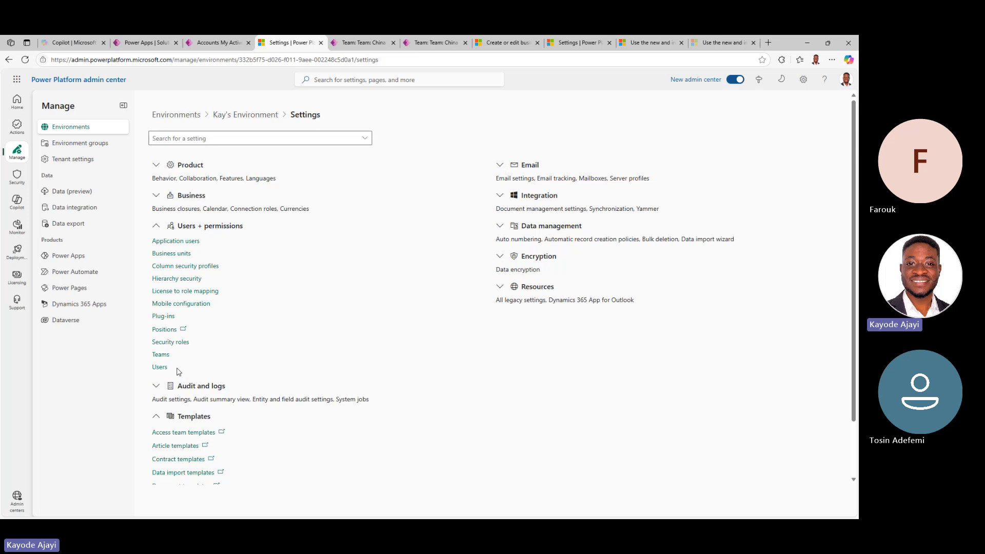
{"action": "left_click", "coordinate": [160, 368]}
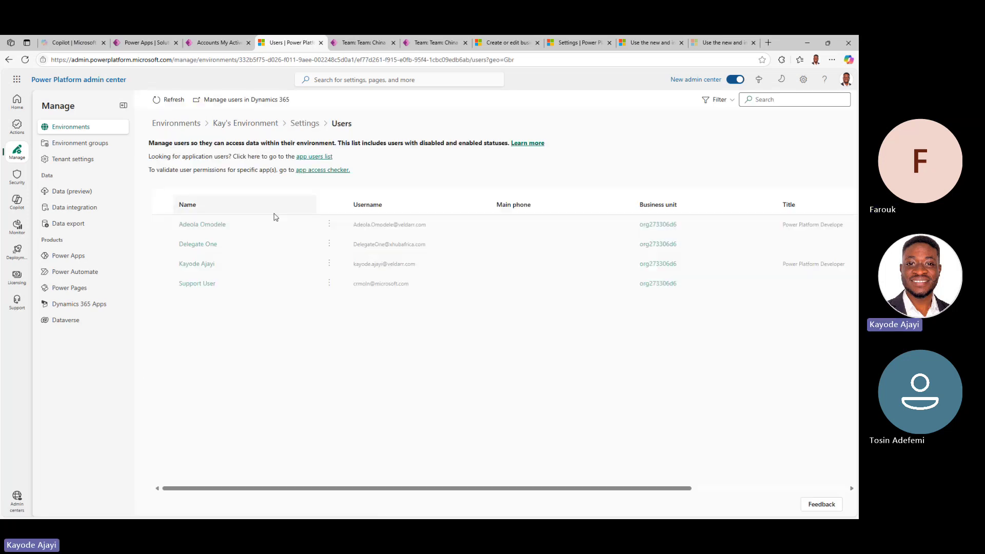
{"action": "left_click", "coordinate": [207, 264]}
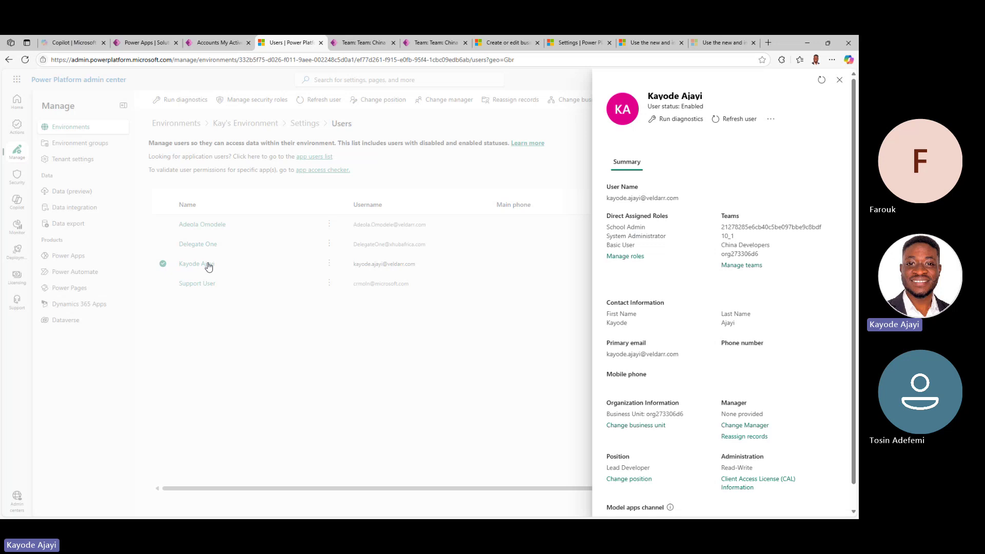
{"action": "scroll", "coordinate": [688, 279], "scroll_direction": "down", "scroll_amount": 1}
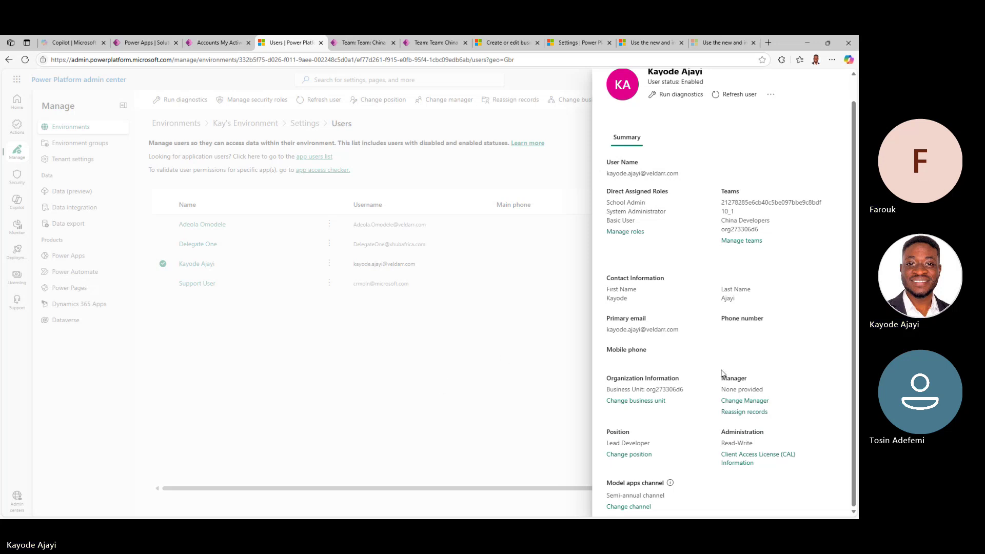
{"action": "scroll", "coordinate": [808, 187], "scroll_direction": "up", "scroll_amount": 1}
{"action": "left_click", "coordinate": [839, 80]}
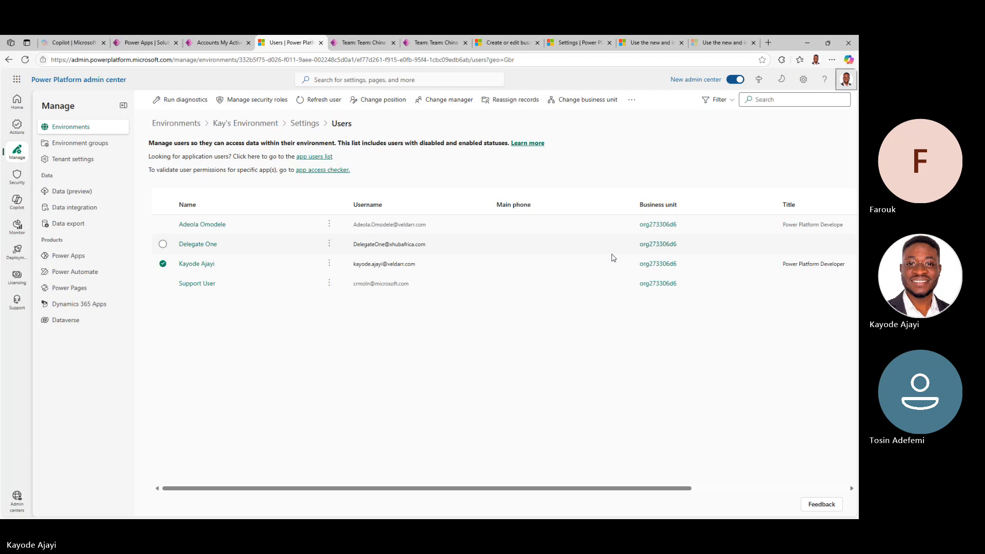
{"action": "left_click", "coordinate": [630, 101]}
{"action": "left_click", "coordinate": [538, 334]}
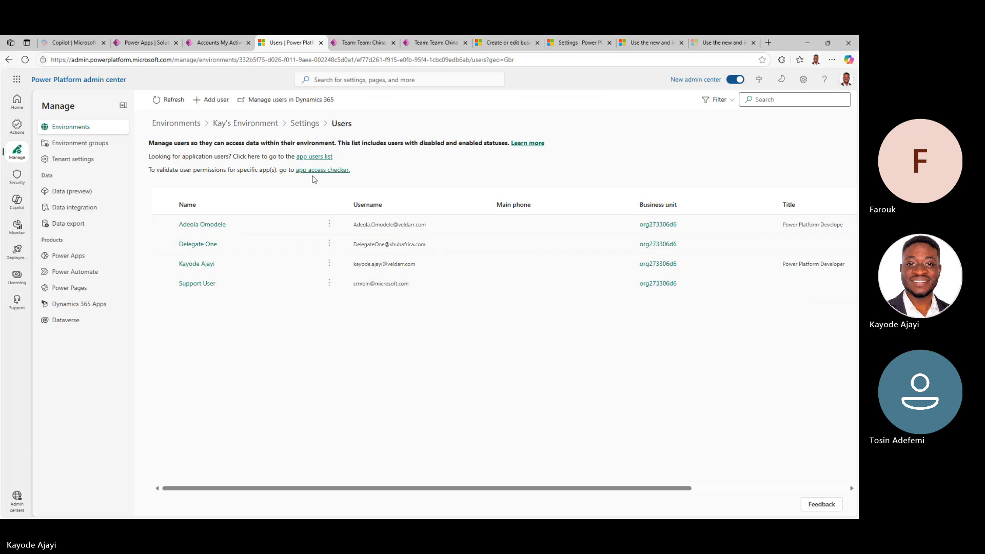
Open the environment's Teams list from Settings and view the actions available for the China HR team.
{"action": "left_click", "coordinate": [302, 123]}
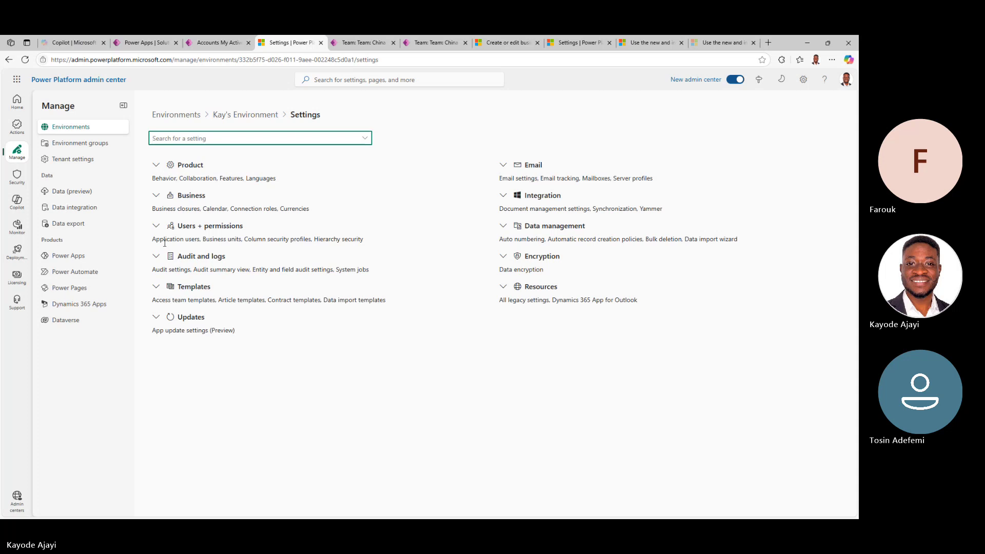
{"action": "left_click", "coordinate": [158, 227]}
{"action": "left_click", "coordinate": [168, 352]}
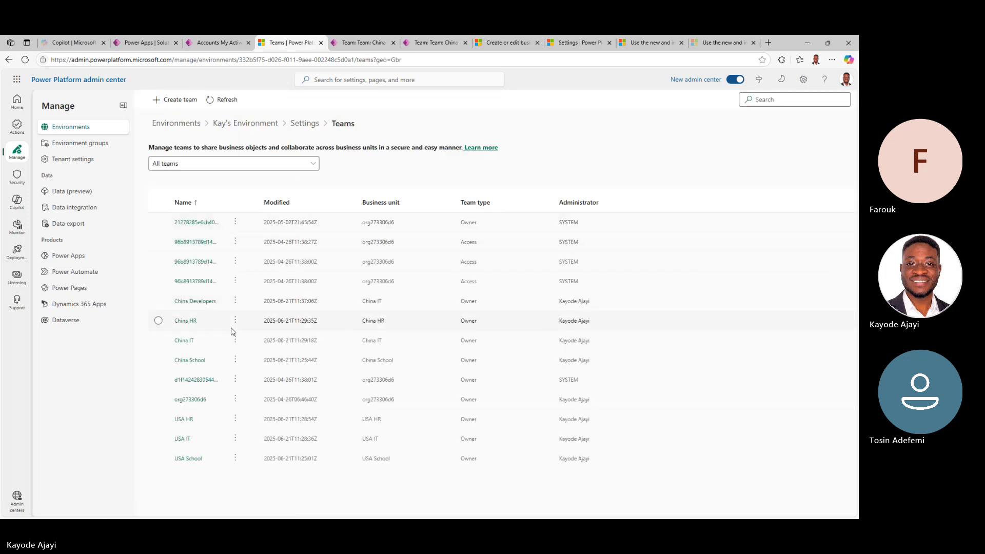
{"action": "left_click", "coordinate": [235, 321]}
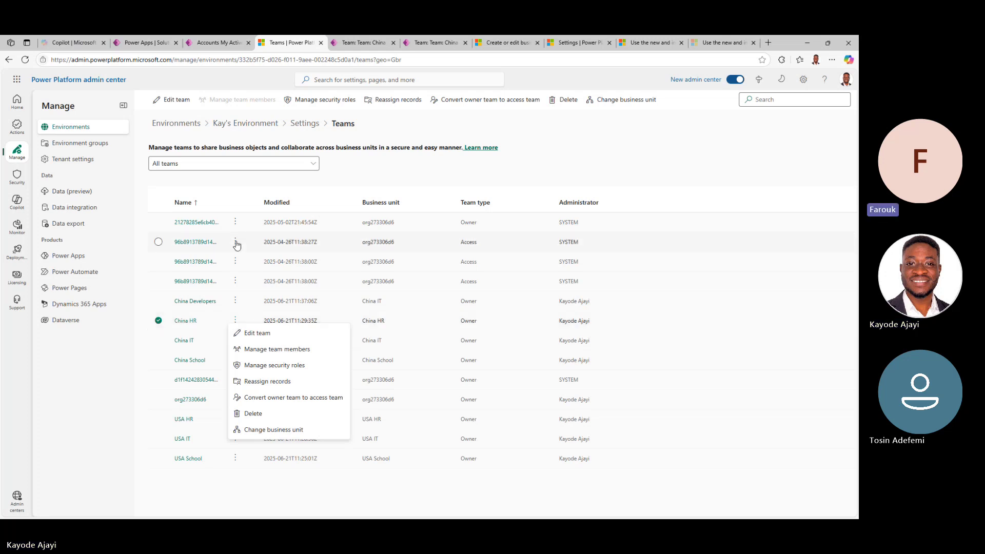
Return to the environment's Settings and open the Hierarchy security configuration under Users + permissions.
{"action": "left_click", "coordinate": [304, 123]}
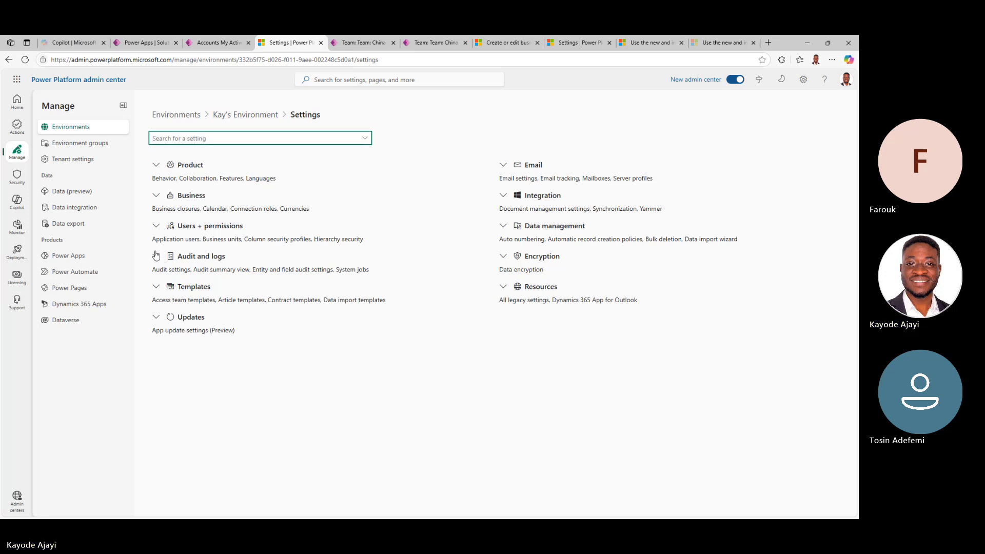
{"action": "left_click", "coordinate": [156, 227]}
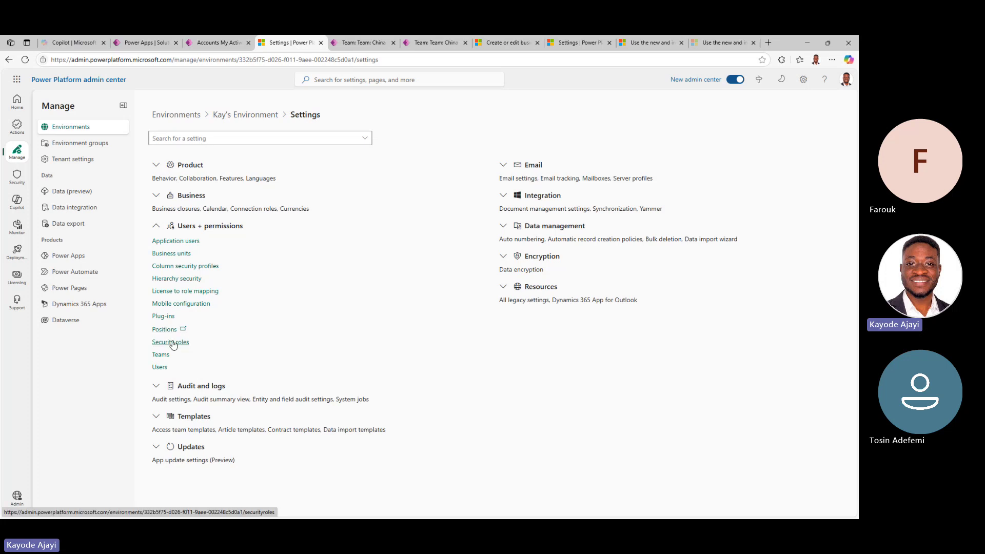
{"action": "left_click", "coordinate": [184, 279]}
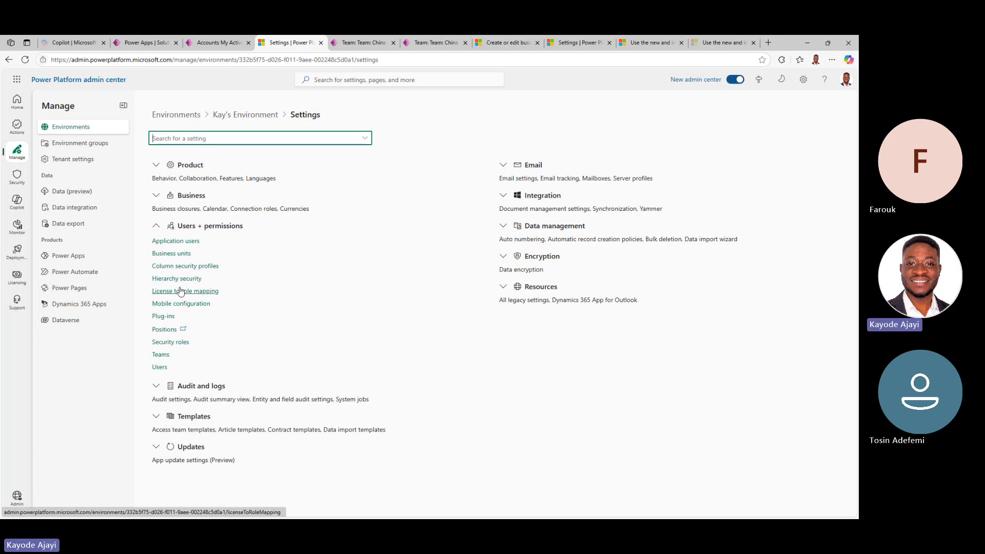
{"action": "left_click", "coordinate": [177, 279]}
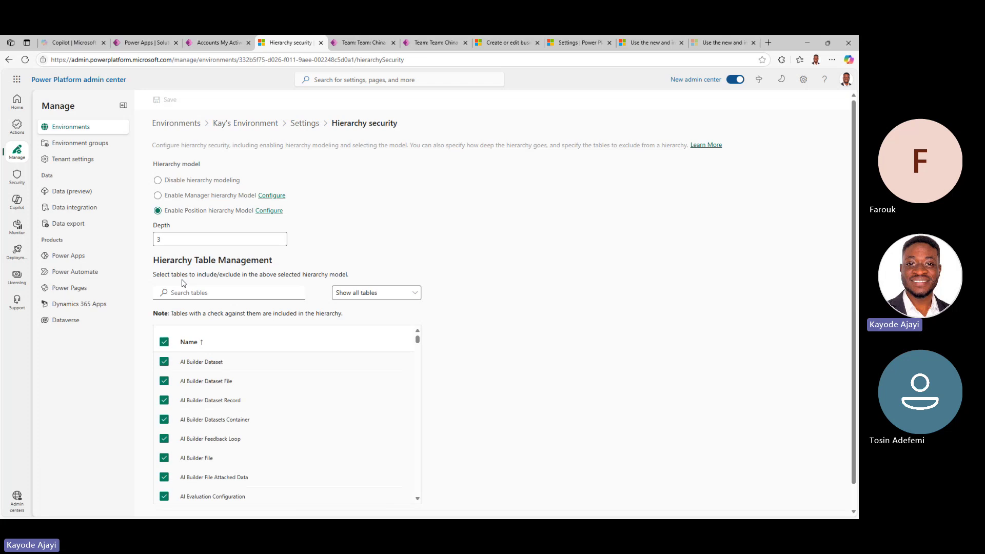
Examine the hierarchy model options, the Depth value and the table management list for hierarchy security.
{"action": "left_click", "coordinate": [171, 238]}
{"action": "left_click_drag", "start_coordinate": [159, 239], "coordinate": [154, 241]}
{"action": "scroll", "coordinate": [212, 252], "scroll_direction": "down", "scroll_amount": 1}
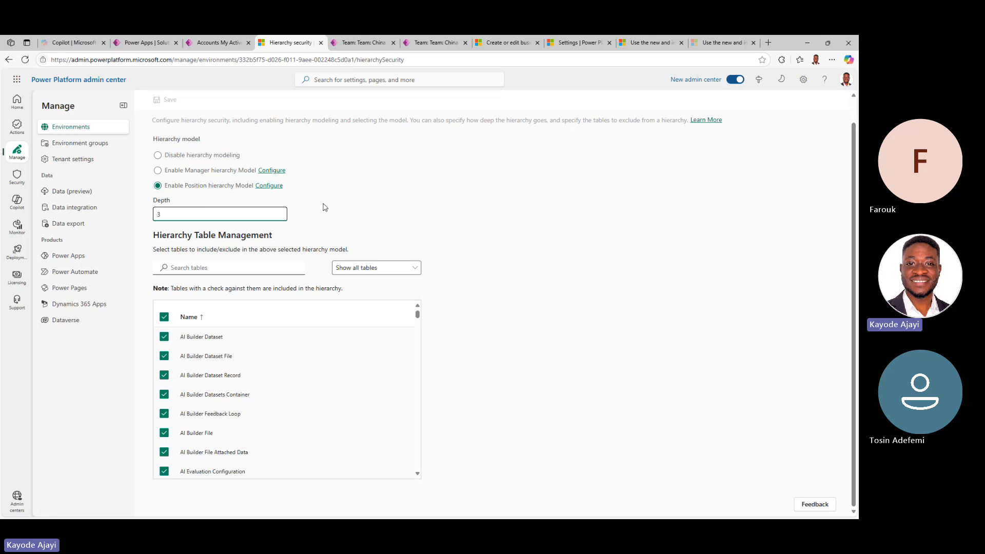
{"action": "left_click", "coordinate": [354, 183]}
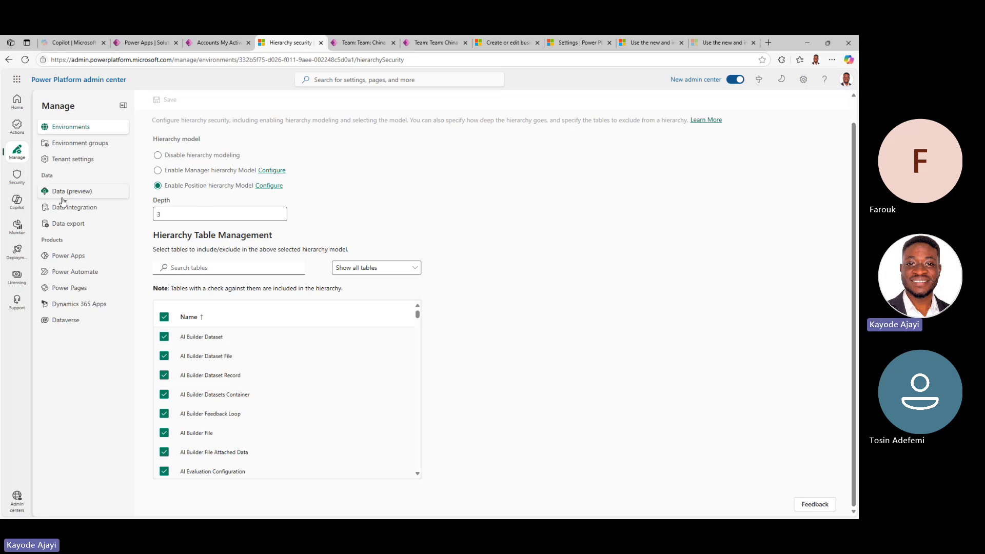
{"action": "left_click", "coordinate": [203, 212]}
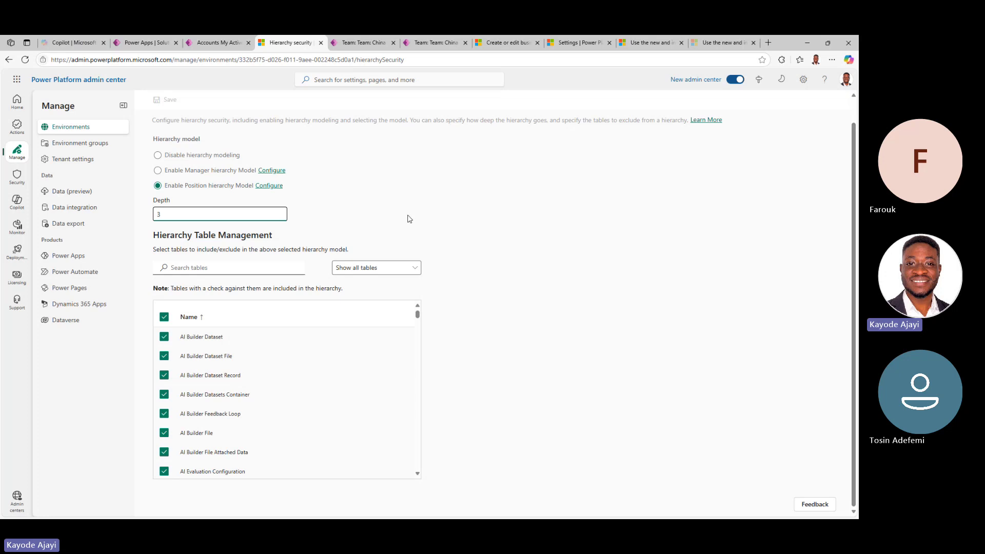
{"action": "left_click", "coordinate": [380, 203]}
{"action": "left_click", "coordinate": [267, 215]}
{"action": "left_click", "coordinate": [367, 170]}
{"action": "left_click", "coordinate": [203, 188]}
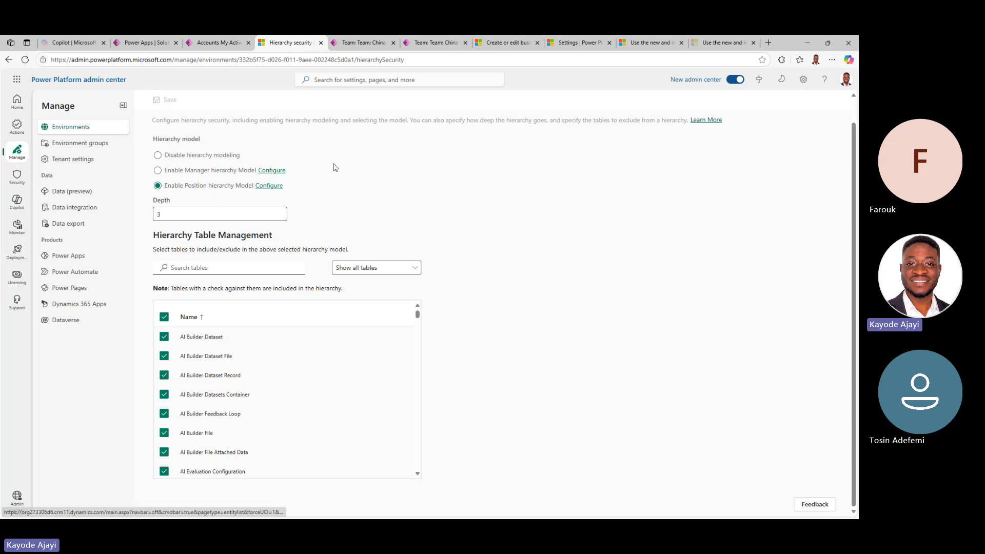
{"action": "scroll", "coordinate": [374, 171], "scroll_direction": "up", "scroll_amount": 1}
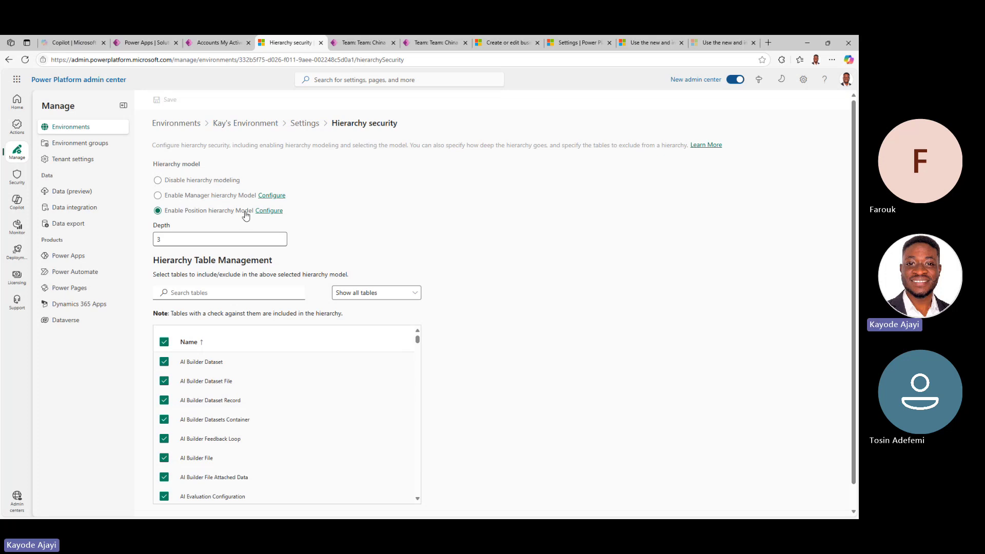
Open the Manager hierarchy configuration, assign the delegate user as the Lead Developer user's manager, and save and close the record.
{"action": "left_click", "coordinate": [267, 197]}
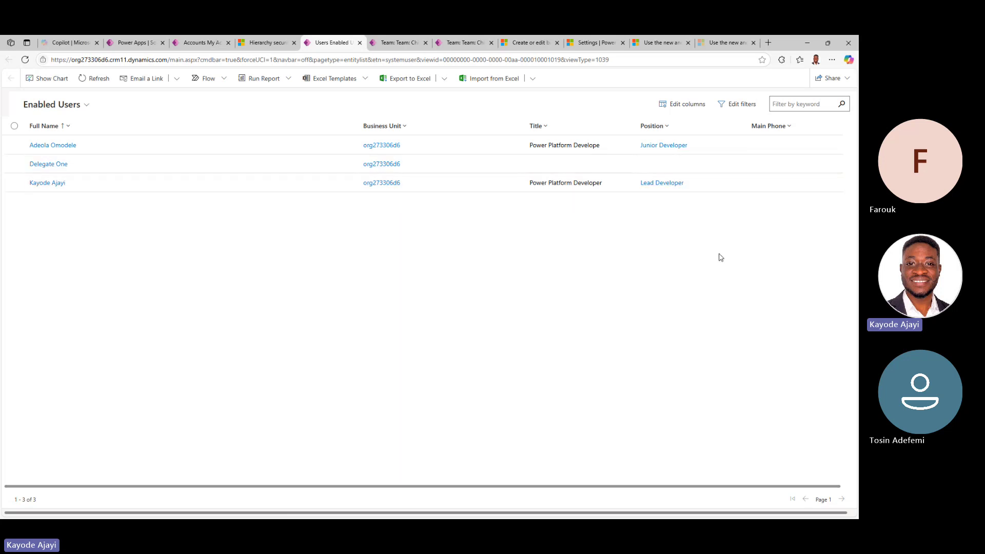
{"action": "left_click", "coordinate": [46, 184]}
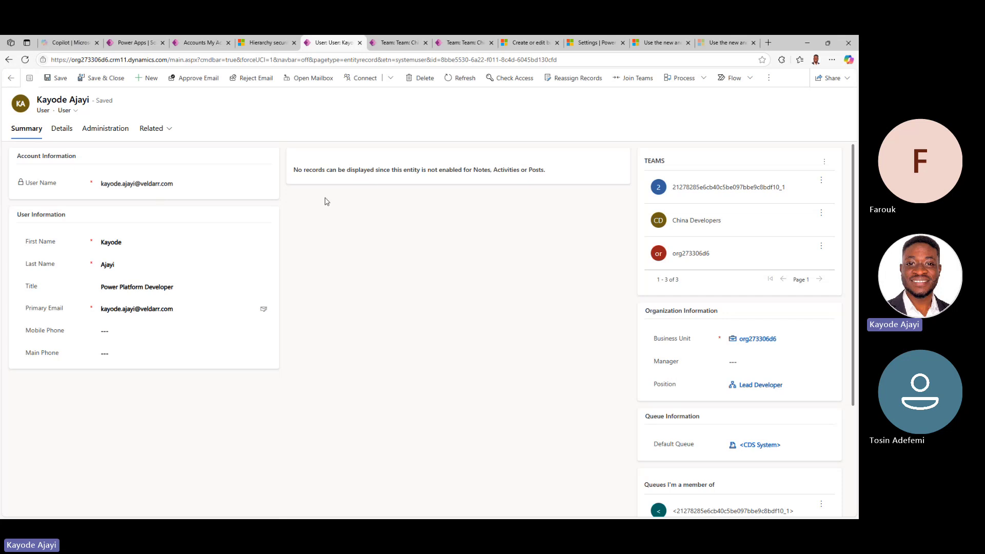
{"action": "scroll", "coordinate": [736, 246], "scroll_direction": "down", "scroll_amount": 3}
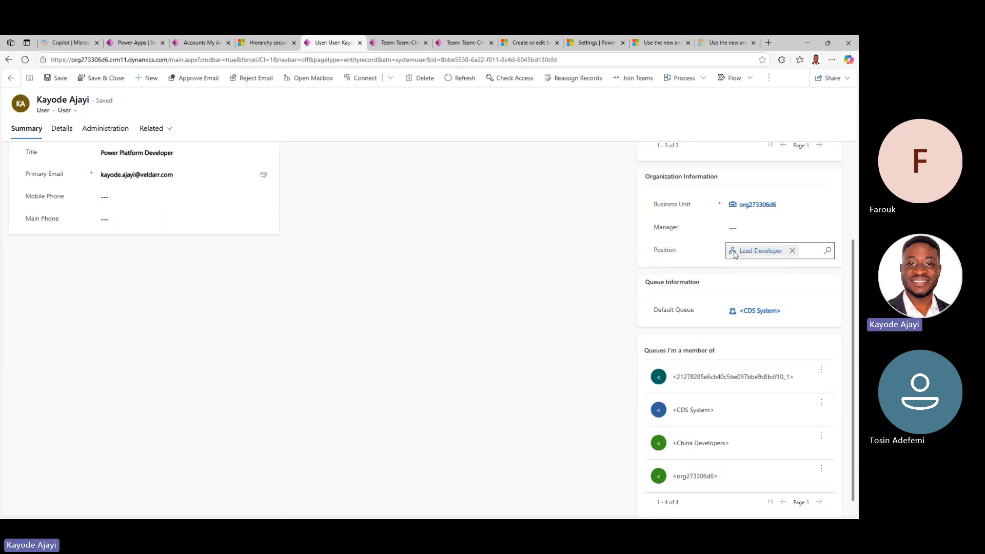
{"action": "scroll", "coordinate": [724, 285], "scroll_direction": "up", "scroll_amount": 2}
{"action": "left_click", "coordinate": [738, 298]}
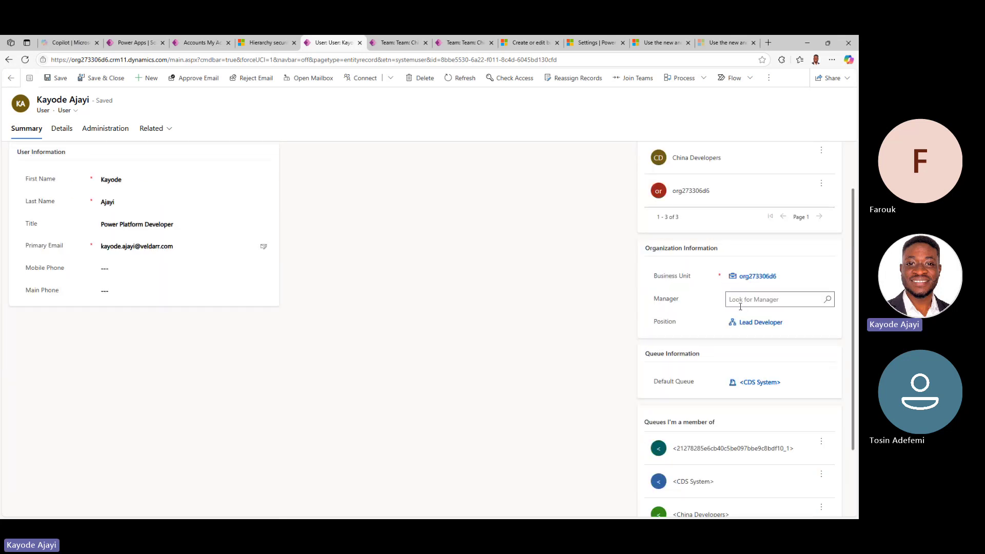
{"action": "scroll", "coordinate": [477, 296], "scroll_direction": "up", "scroll_amount": 1}
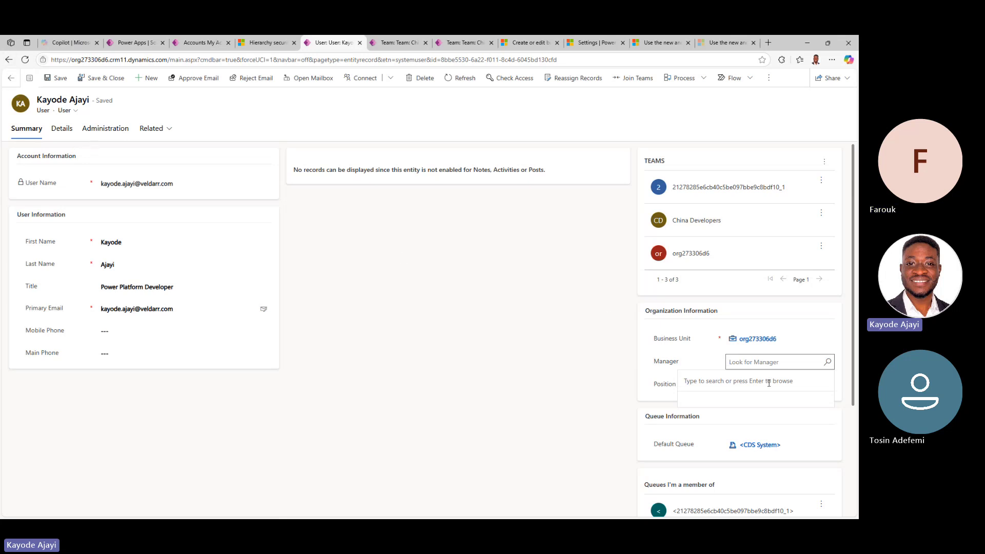
{"action": "type", "text": "dele"}
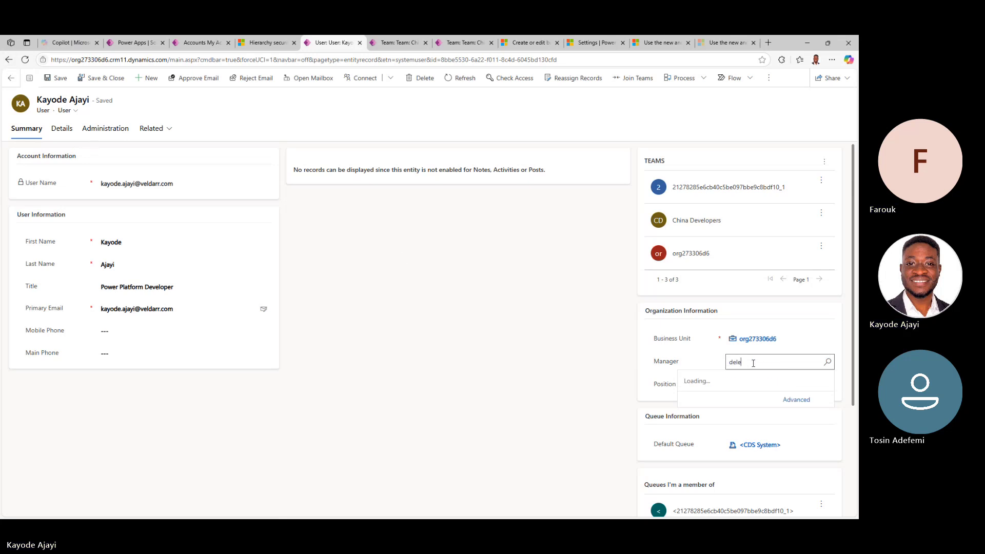
{"action": "left_click", "coordinate": [756, 402]}
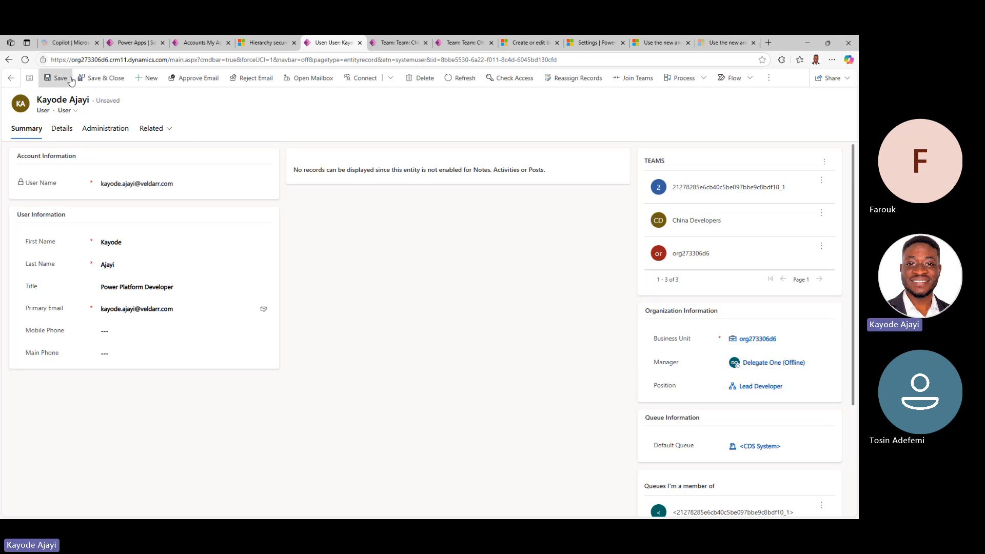
{"action": "left_click", "coordinate": [95, 79]}
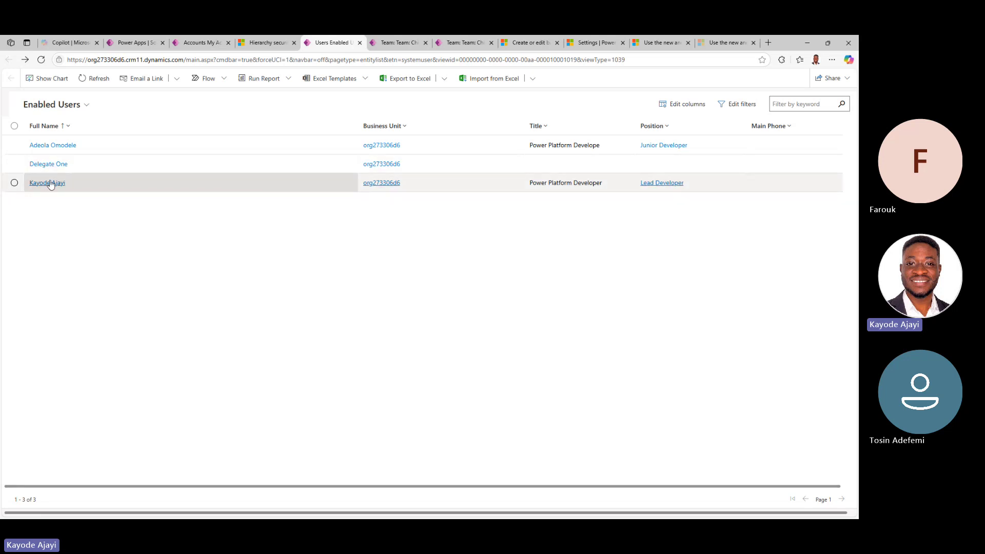
Return to the Hierarchy security page, discard its unsaved changes and go back to the environment's Settings.
{"action": "left_click", "coordinate": [265, 45]}
{"action": "left_click", "coordinate": [158, 195]}
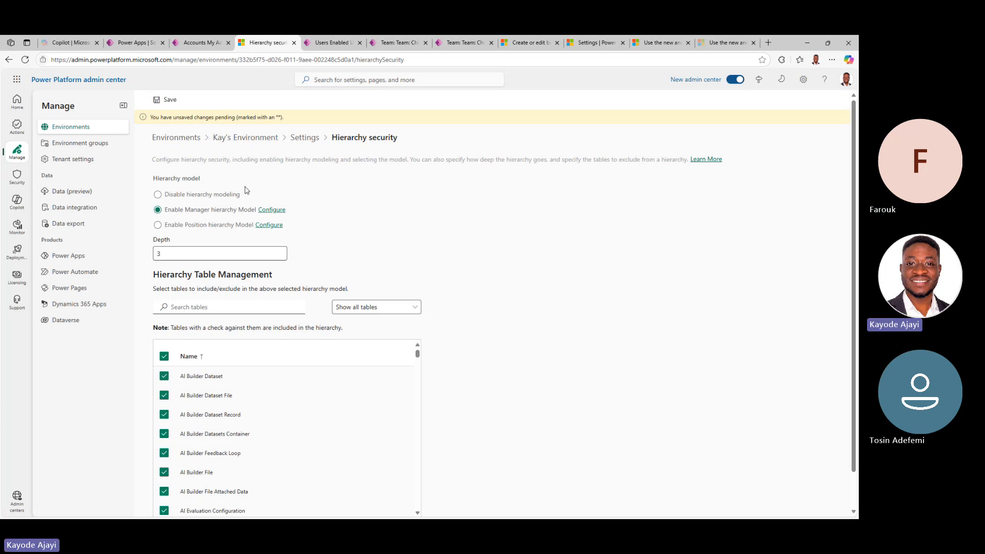
{"action": "left_click", "coordinate": [311, 144]}
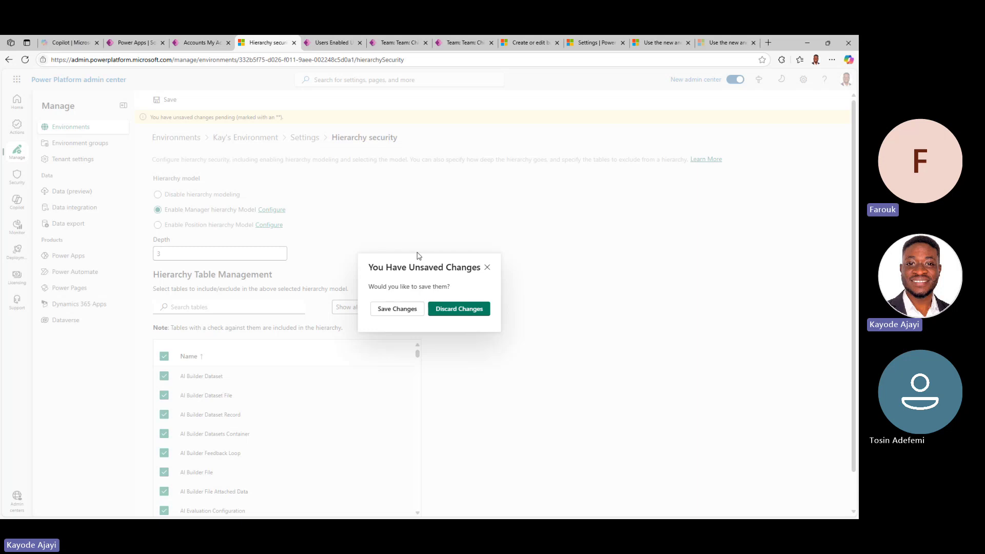
{"action": "left_click", "coordinate": [453, 307]}
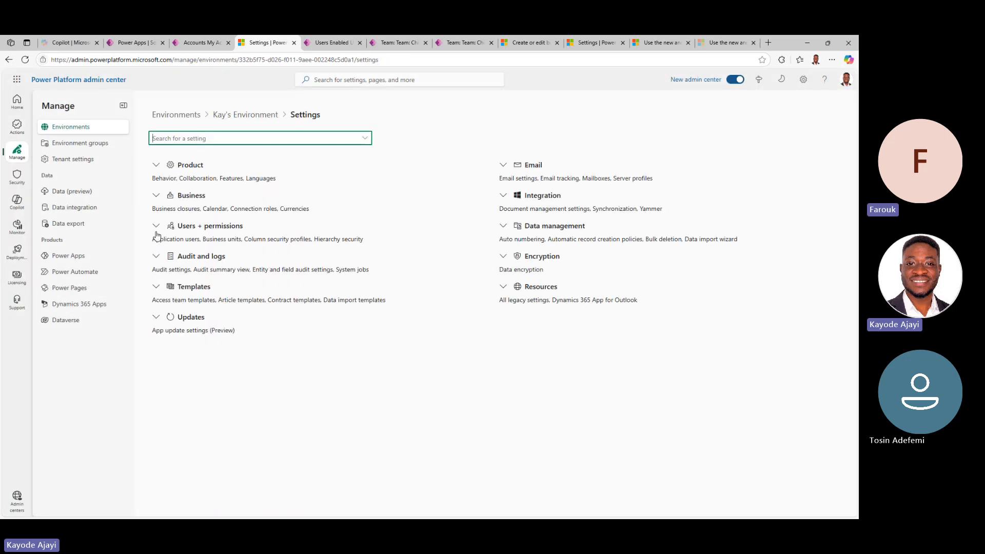
Open the environment's Column security profiles list under Users + permissions.
{"action": "left_click", "coordinate": [157, 234]}
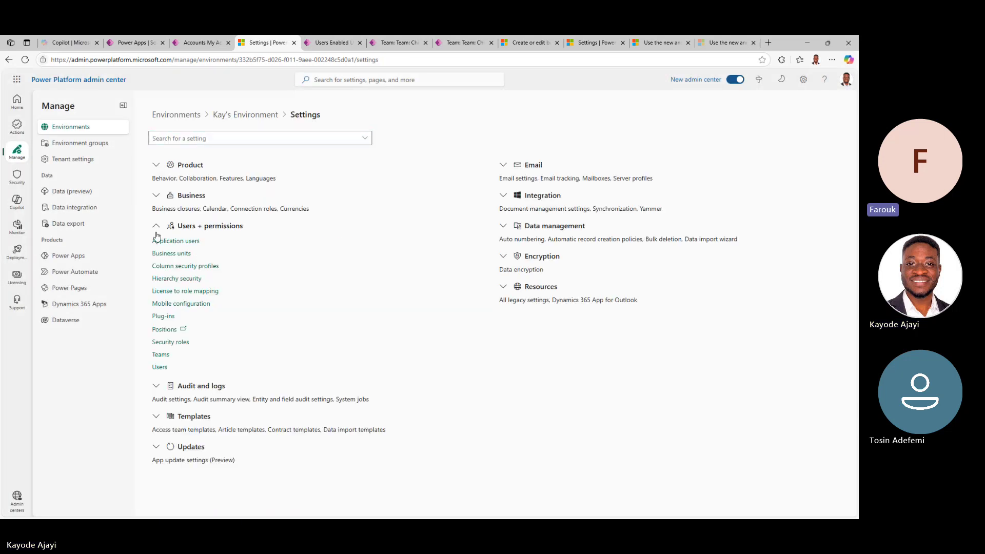
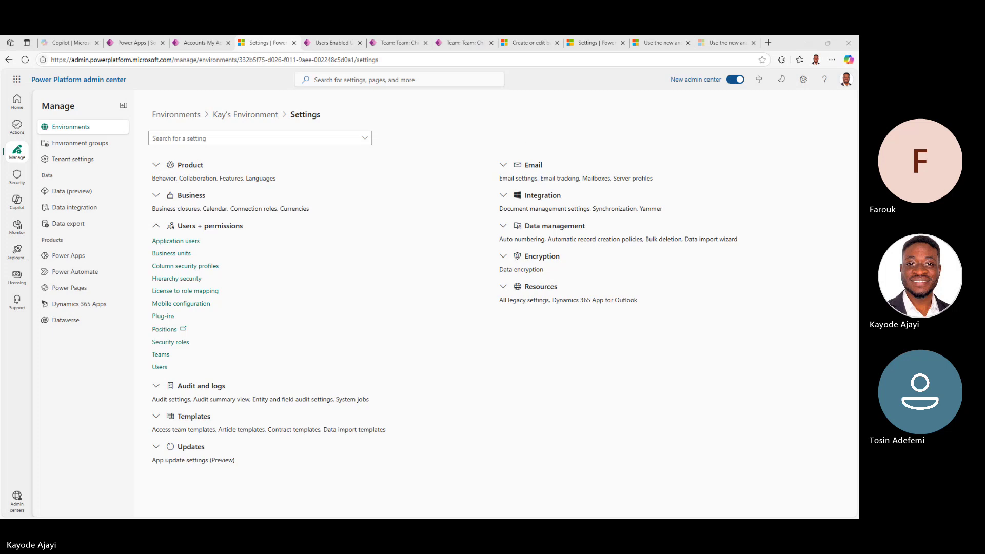
{"action": "key", "text": "alt+Tab"}
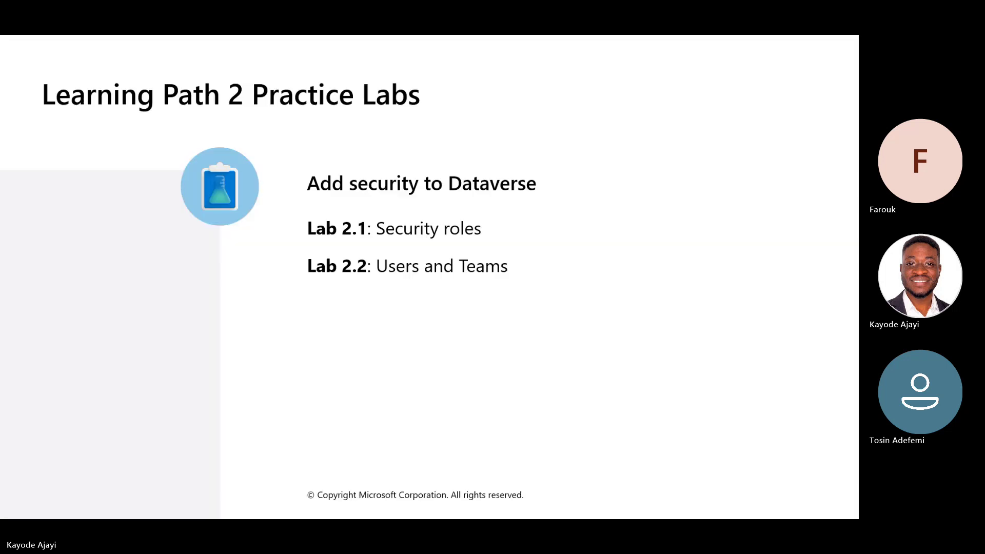
{"action": "key", "text": "alt+Tab"}
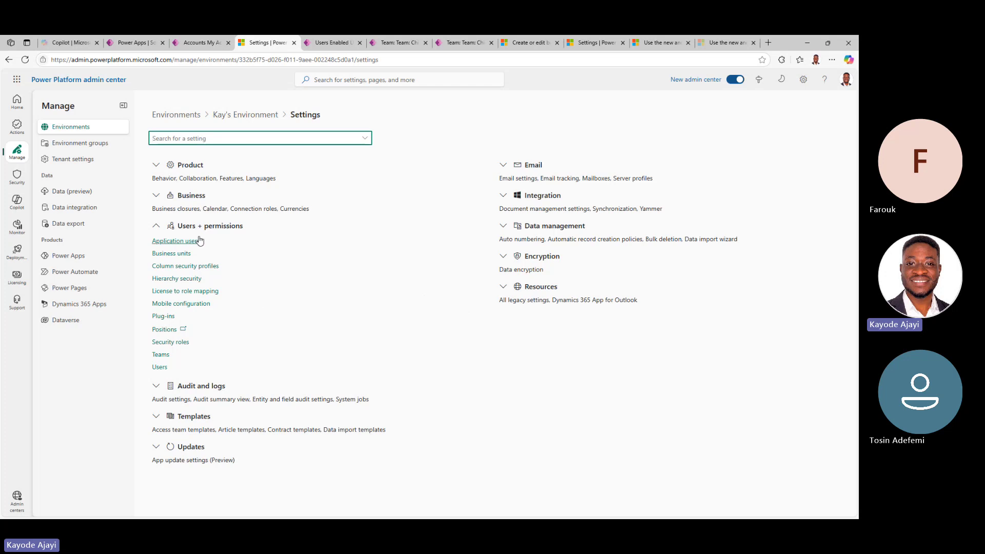
{"action": "left_click", "coordinate": [195, 266]}
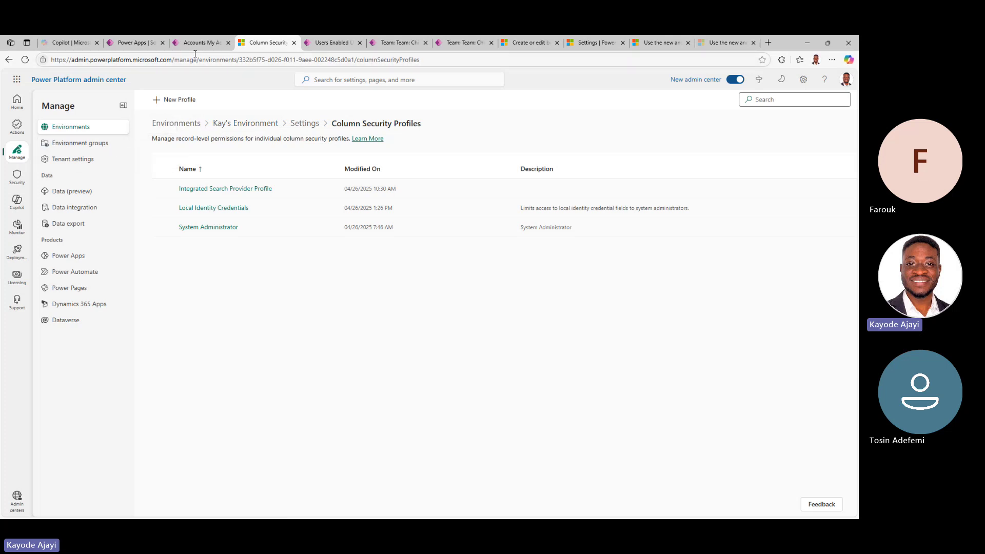
Switch to the model-driven app's Accounts view and select the browser address for editing.
{"action": "left_click", "coordinate": [210, 45]}
{"action": "left_click", "coordinate": [215, 61]}
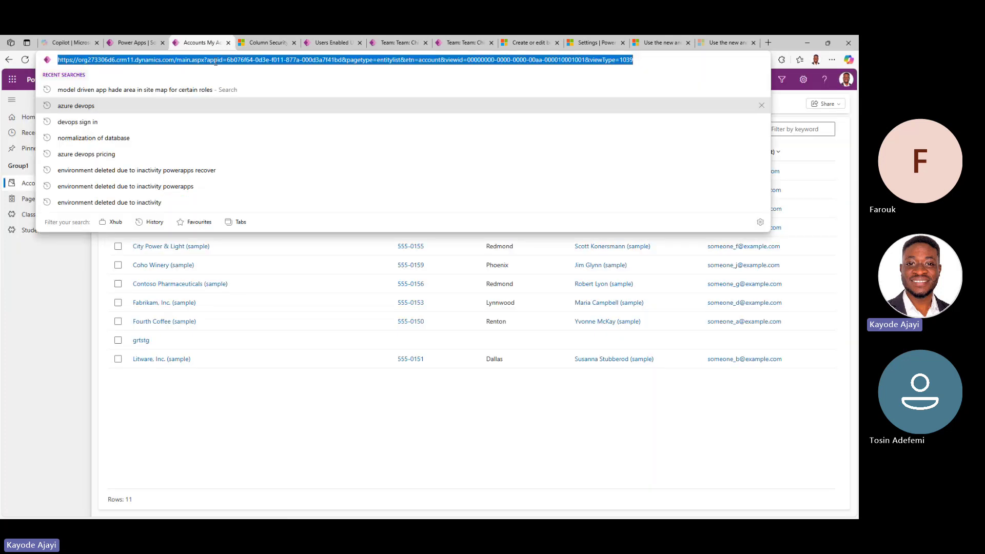
Open the Power Apps maker portal, filter the tables to custom ones and select the Student table.
{"action": "type", "text": "make"}
{"action": "key", "text": "Return"}
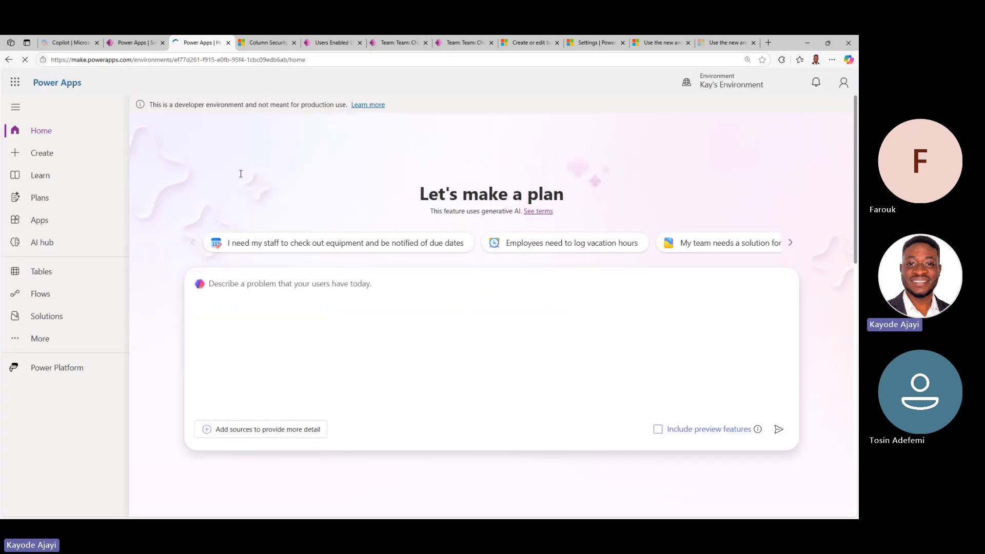
{"action": "left_click", "coordinate": [53, 269]}
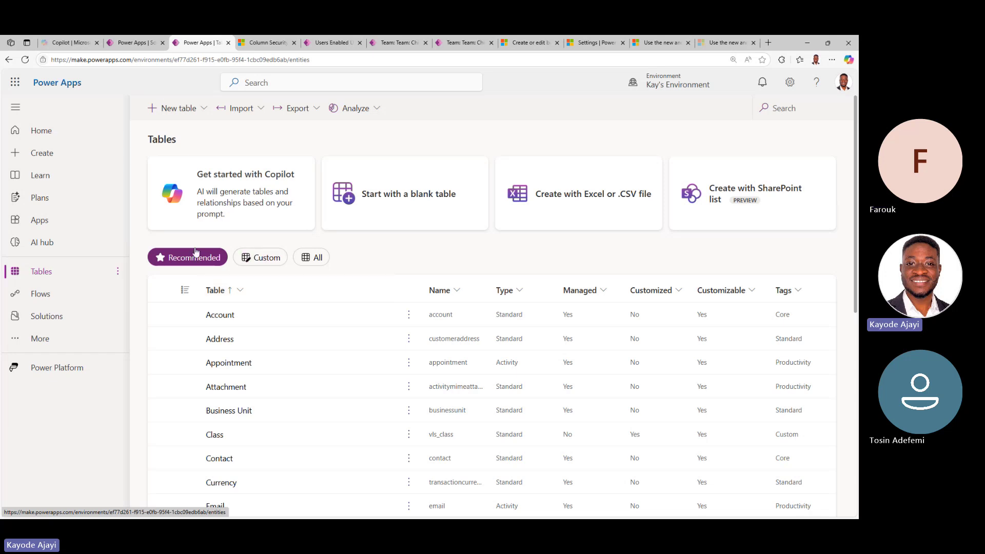
{"action": "left_click", "coordinate": [249, 259]}
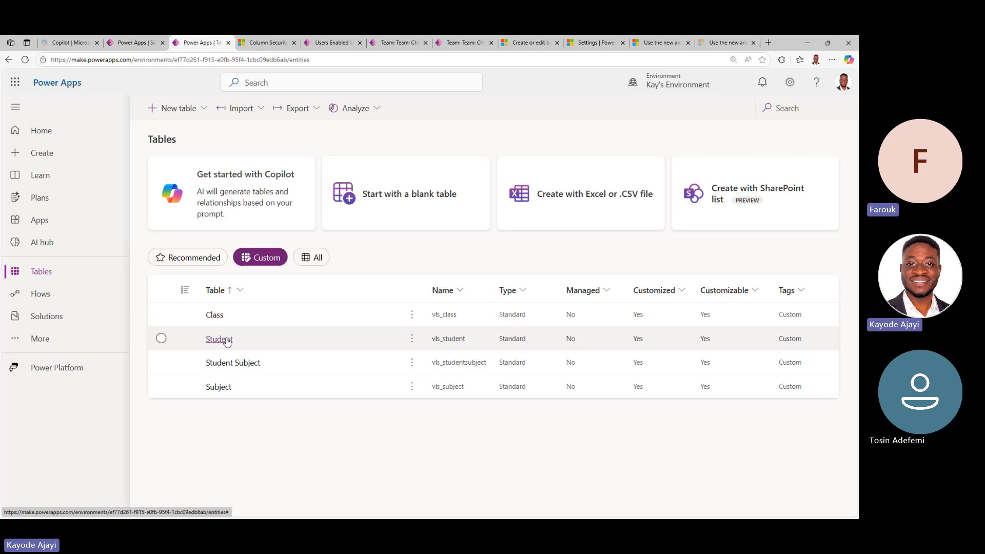
{"action": "left_click", "coordinate": [226, 340]}
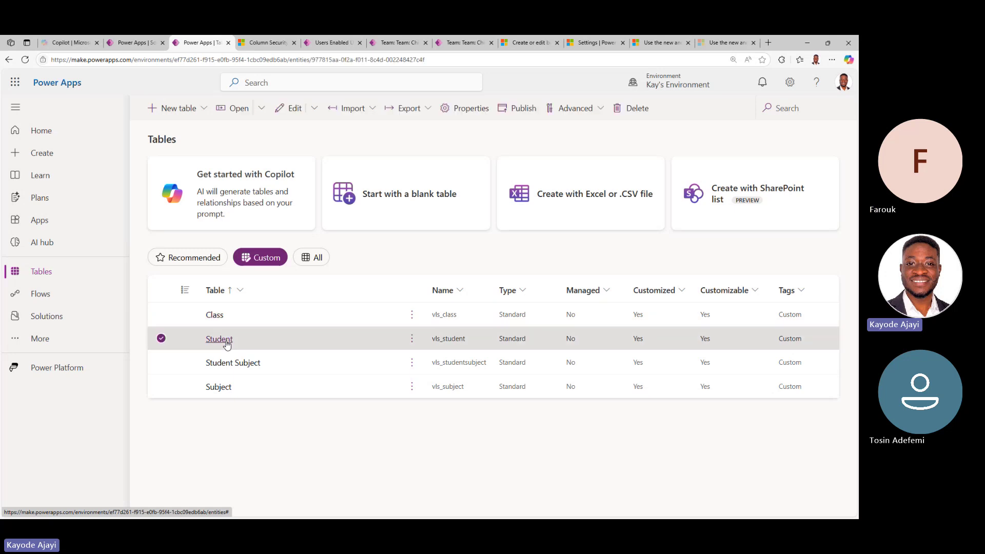
View the objects in the School Test solution and return to the solutions list.
{"action": "left_click", "coordinate": [56, 318]}
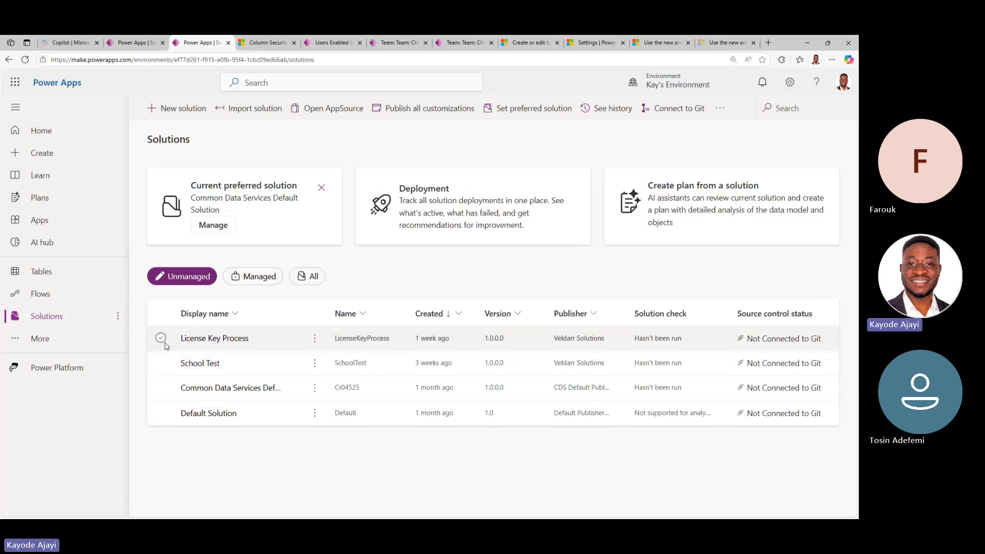
{"action": "left_click", "coordinate": [199, 364]}
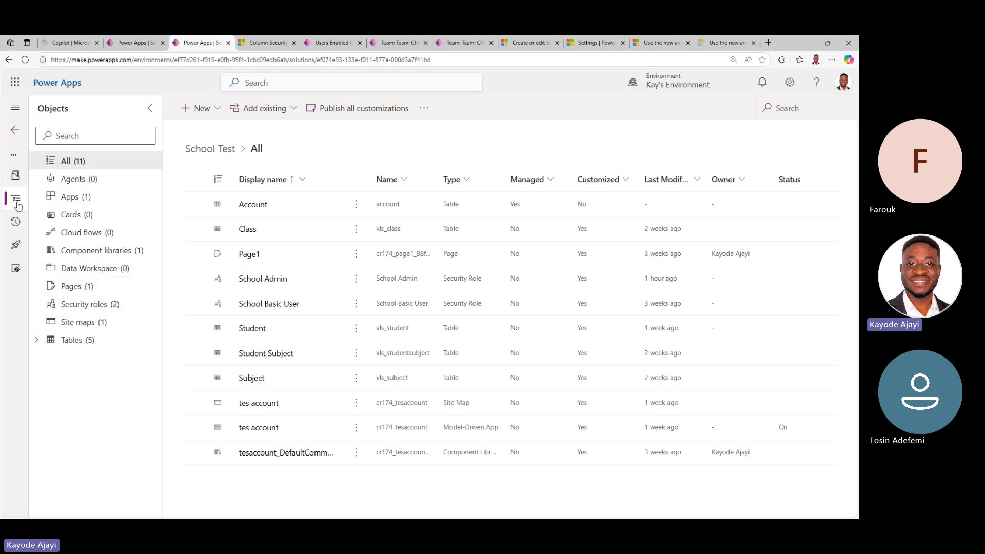
{"action": "left_click", "coordinate": [16, 175]}
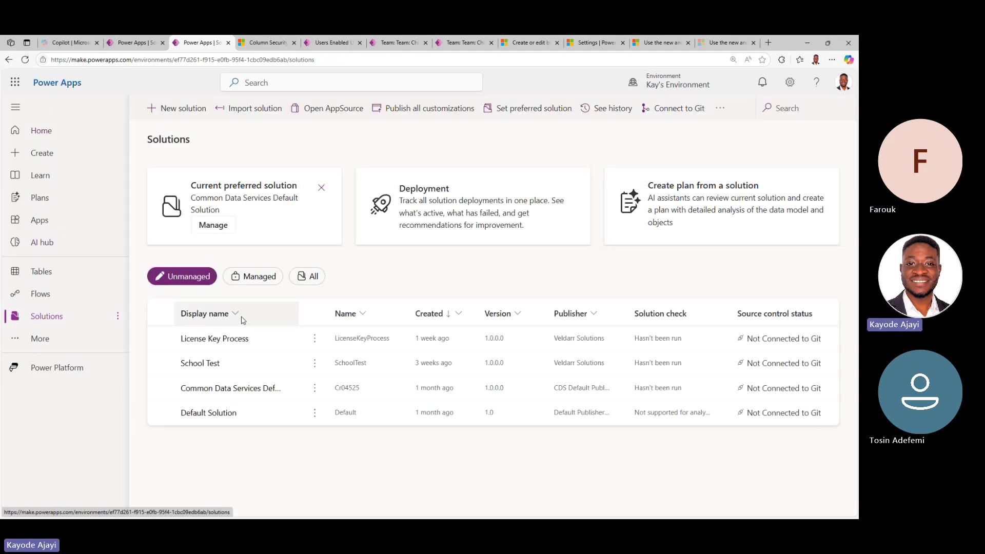
{"action": "left_click", "coordinate": [211, 362]}
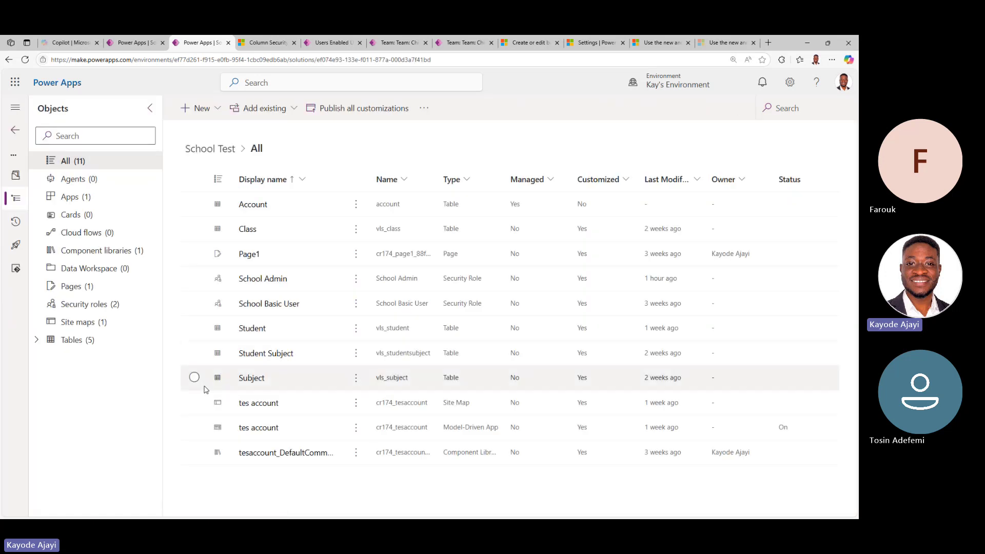
{"action": "left_click", "coordinate": [15, 130]}
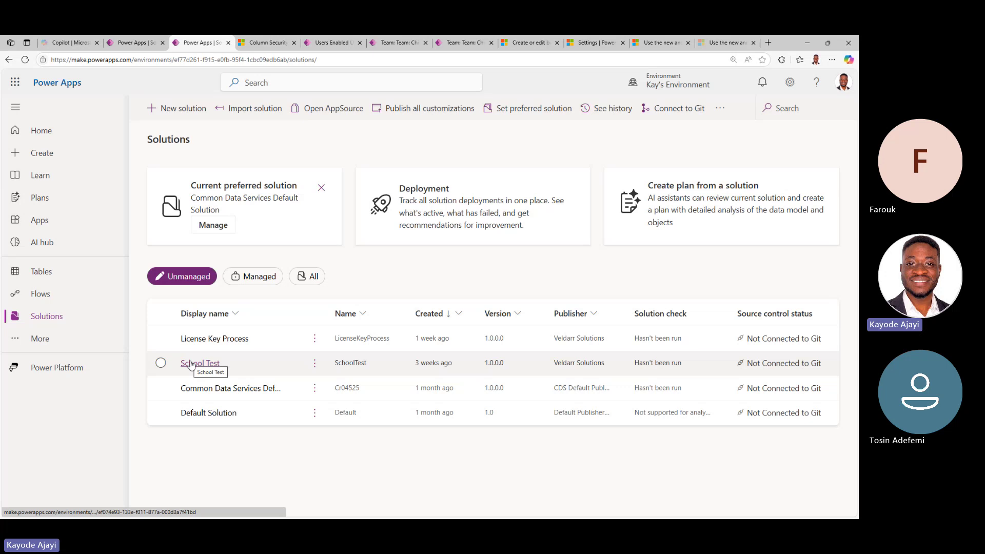
Open the Student table's column list from the environment's custom tables, outside any solution.
{"action": "left_click", "coordinate": [55, 274]}
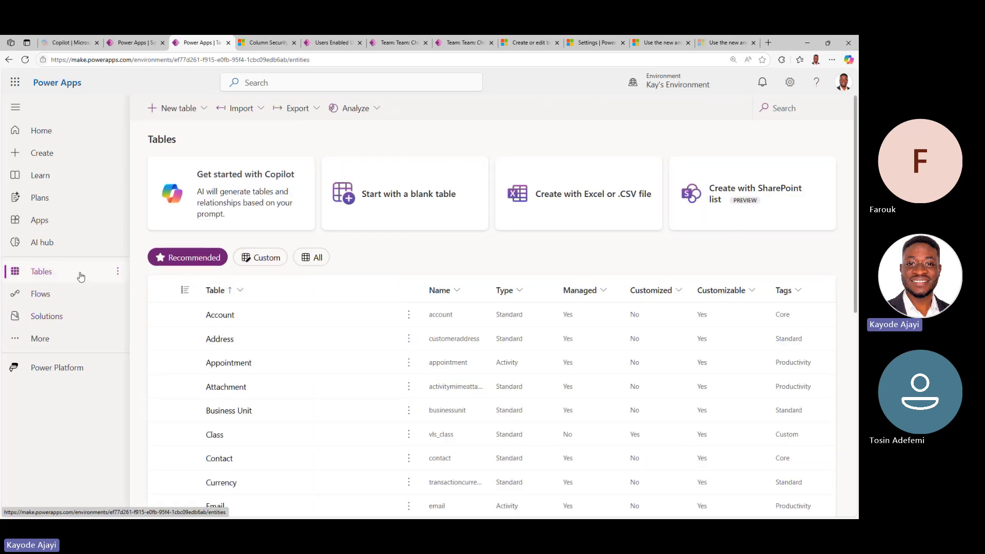
{"action": "left_click", "coordinate": [267, 258]}
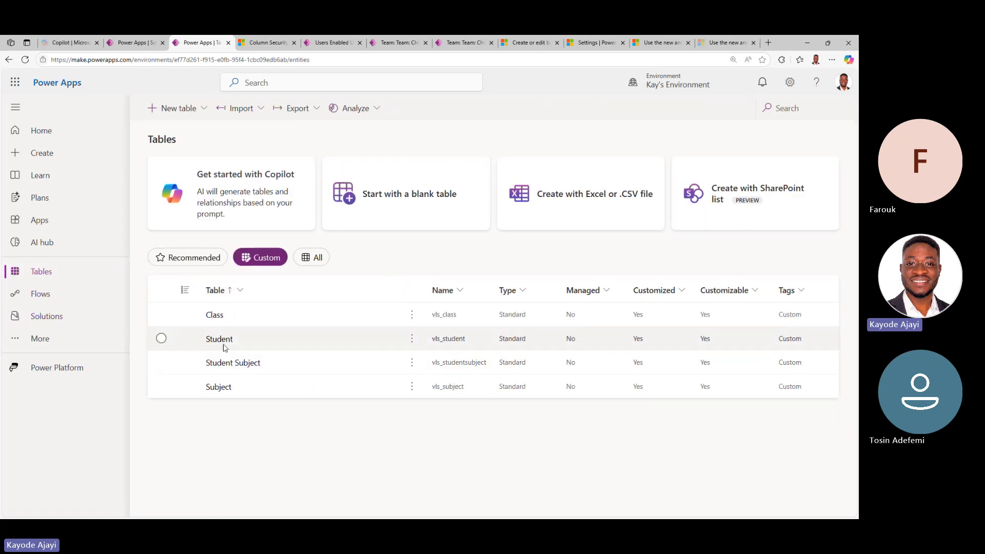
{"action": "left_click", "coordinate": [224, 340]}
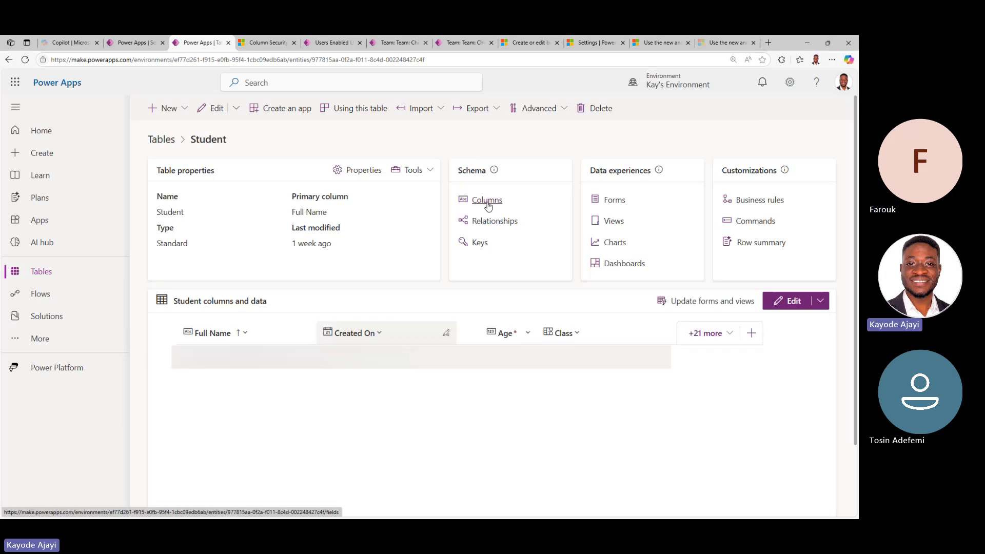
{"action": "left_click", "coordinate": [484, 201]}
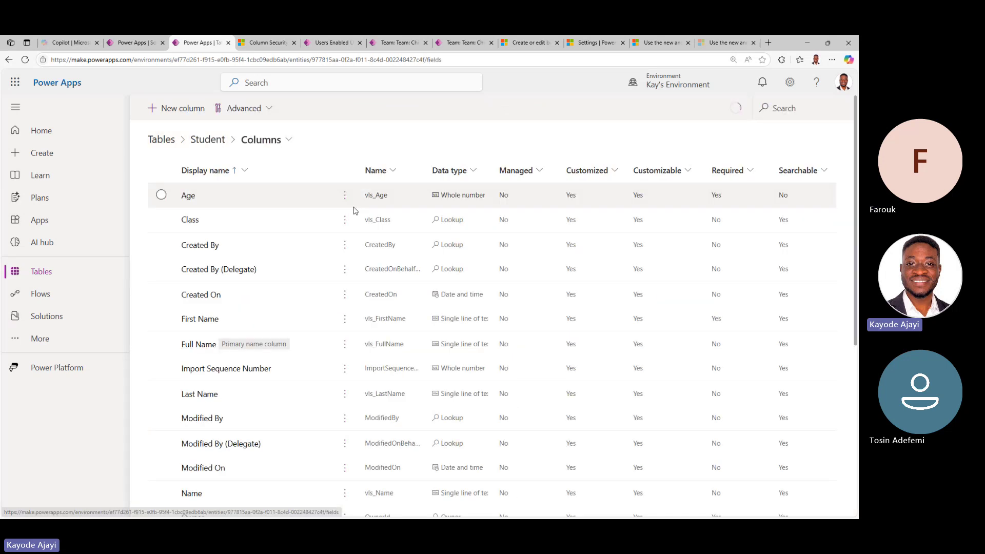
Start a new column in the Student table with the display name testOutsidesln.
{"action": "left_click", "coordinate": [177, 108]}
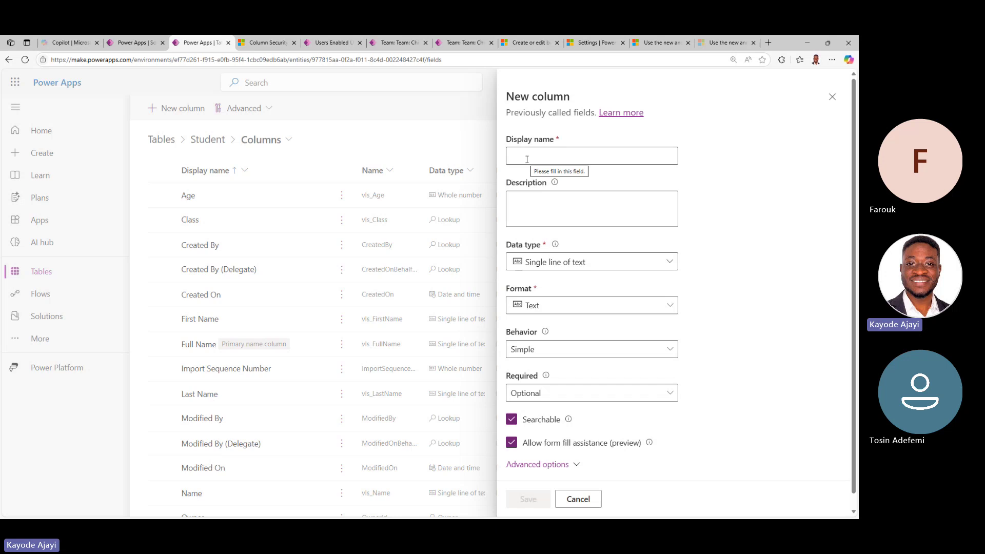
{"action": "left_click", "coordinate": [527, 159]}
{"action": "type", "text": "te"}
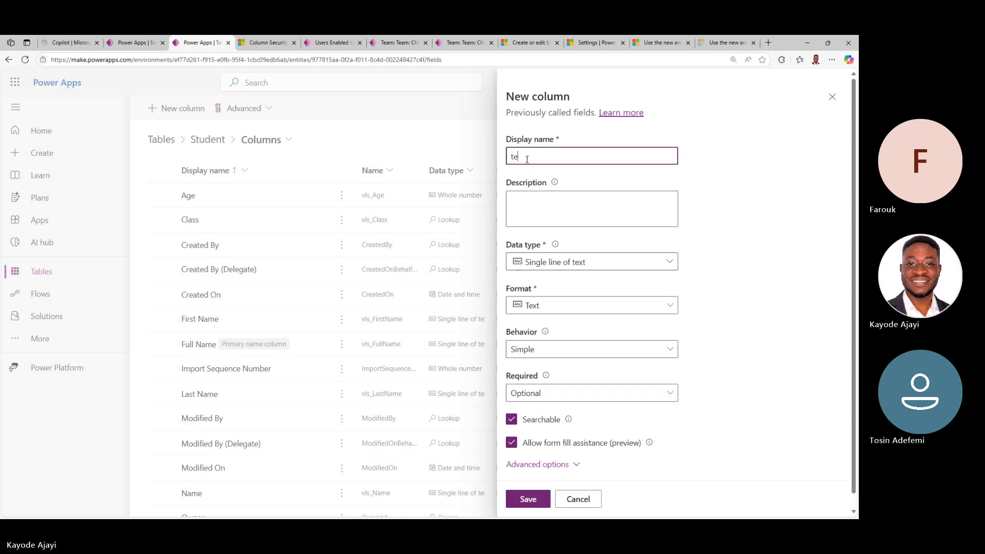
{"action": "type", "text": "stOutside"}
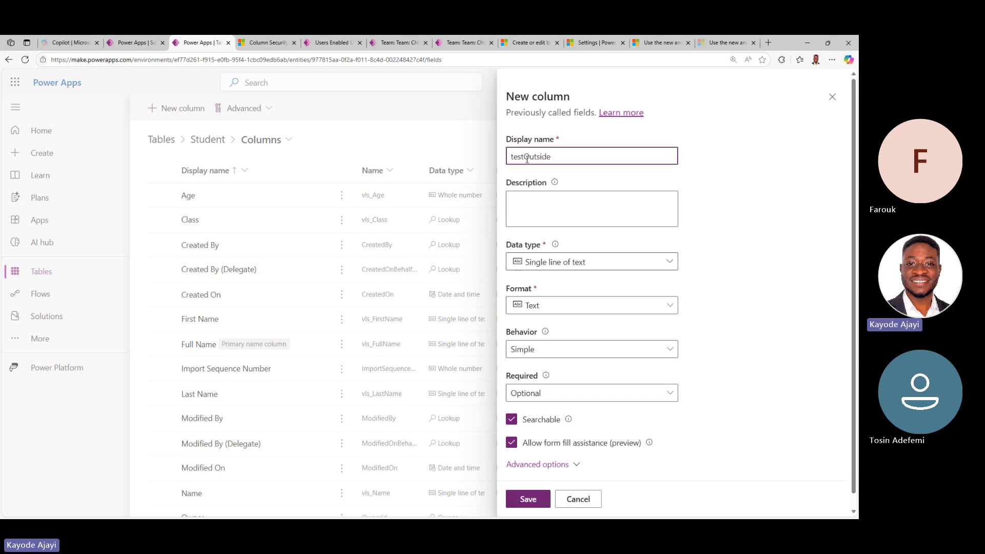
{"action": "type", "text": "slm"}
{"action": "scroll", "coordinate": [626, 303], "scroll_direction": "down", "scroll_amount": 1}
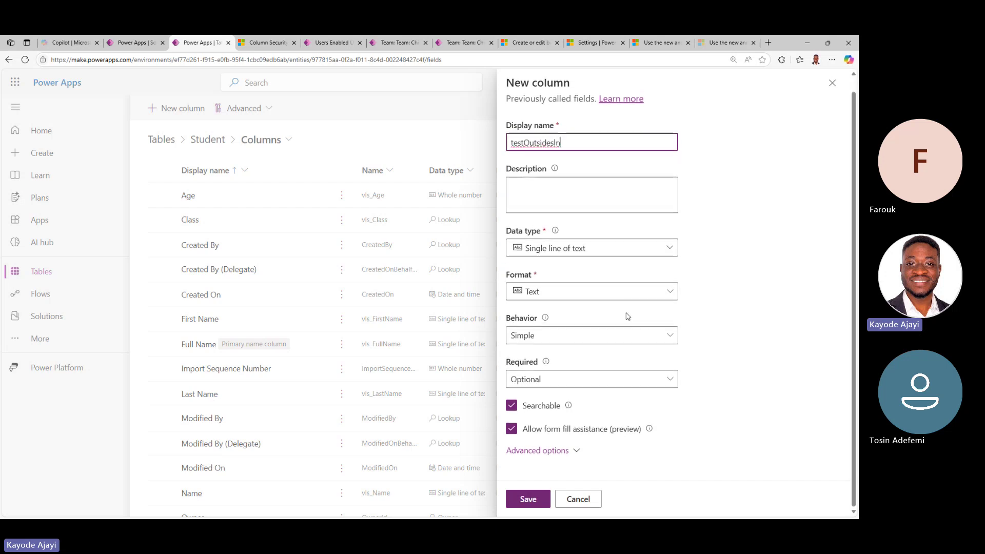
Correct the new column's display name to testOutsideSln and save it as an optional single line of text column.
{"action": "left_click", "coordinate": [585, 185]}
{"action": "left_click", "coordinate": [540, 145]}
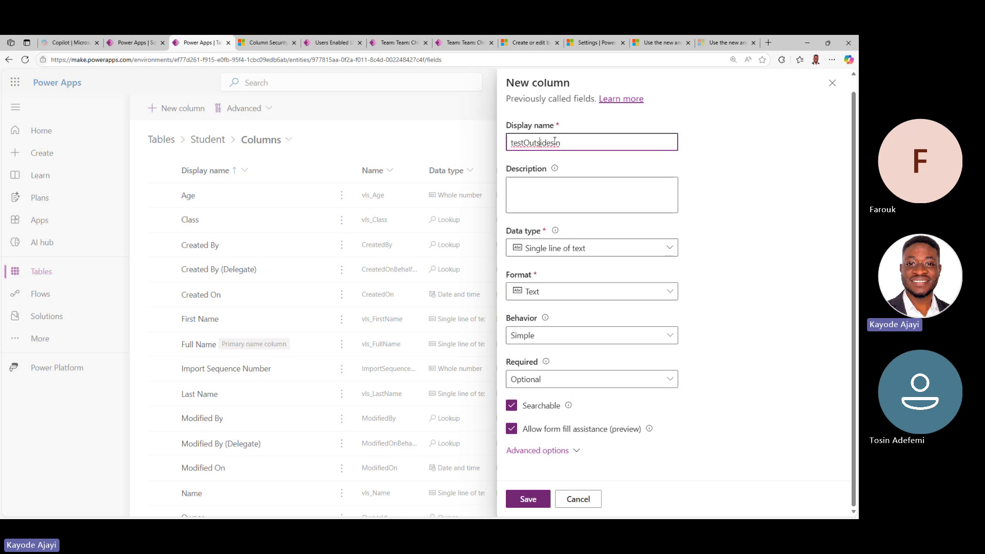
{"action": "key", "text": "BackSpace"}
{"action": "type", "text": "S"}
{"action": "type", "text": "l"}
{"action": "double_click", "coordinate": [555, 142]}
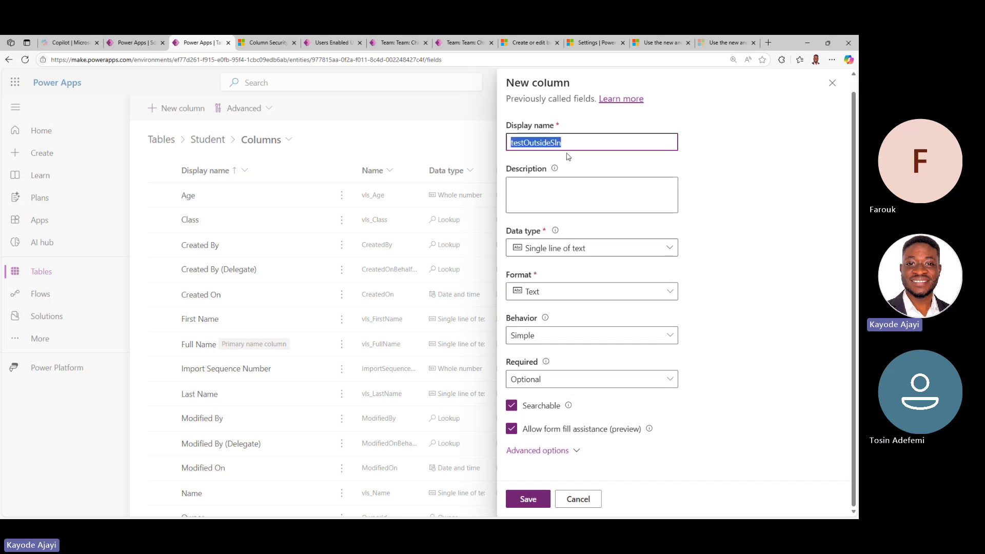
{"action": "left_click", "coordinate": [569, 198]}
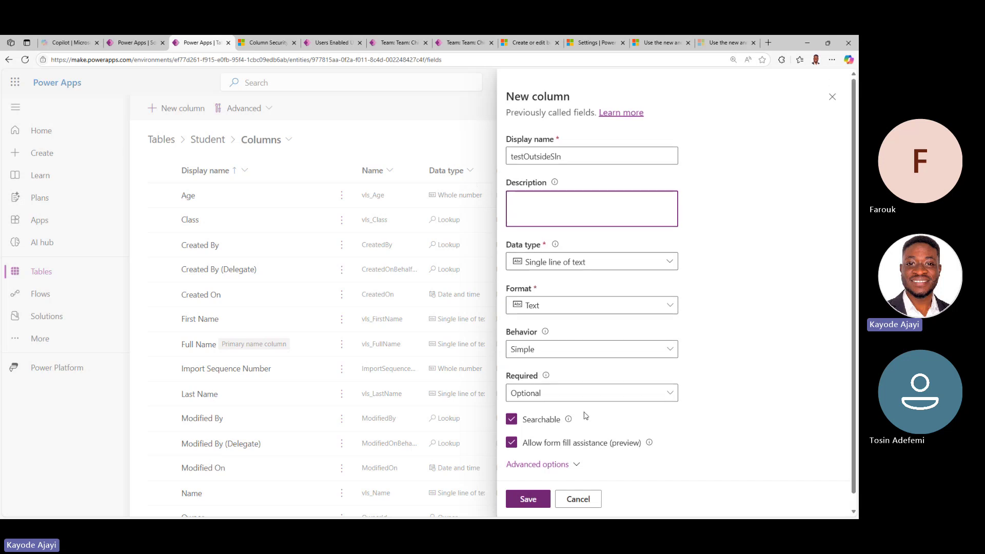
{"action": "left_click", "coordinate": [538, 500]}
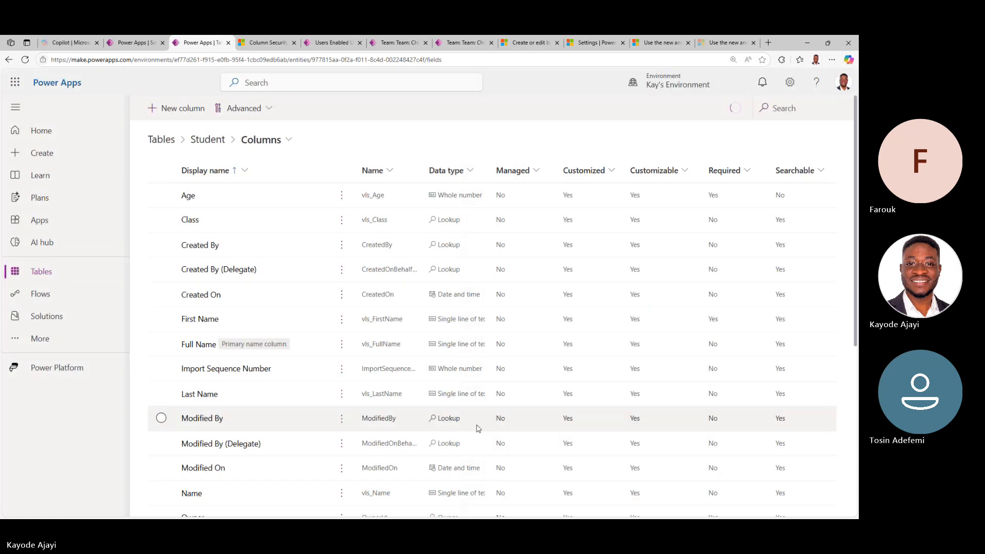
Find the testOutsideSln column among the Student table's columns, compare its name prefix with the others, and delete it.
{"action": "scroll", "coordinate": [225, 354], "scroll_direction": "down", "scroll_amount": 3}
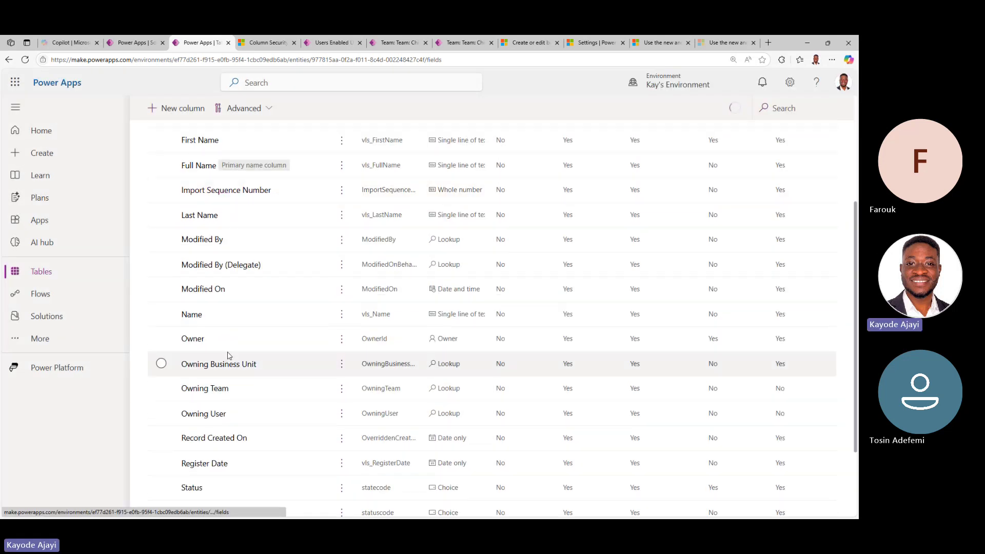
{"action": "scroll", "coordinate": [234, 338], "scroll_direction": "down", "scroll_amount": 5}
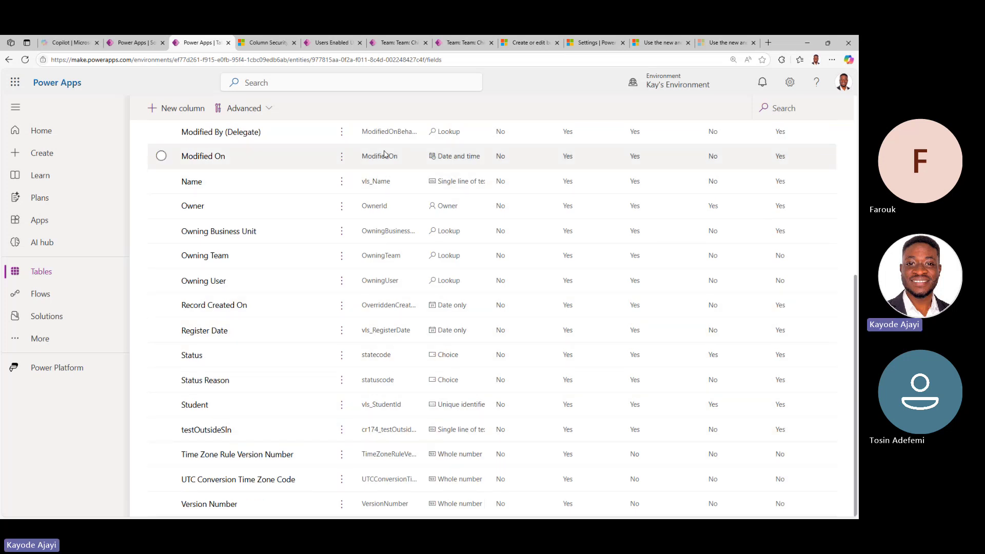
{"action": "scroll", "coordinate": [384, 256], "scroll_direction": "up", "scroll_amount": 5}
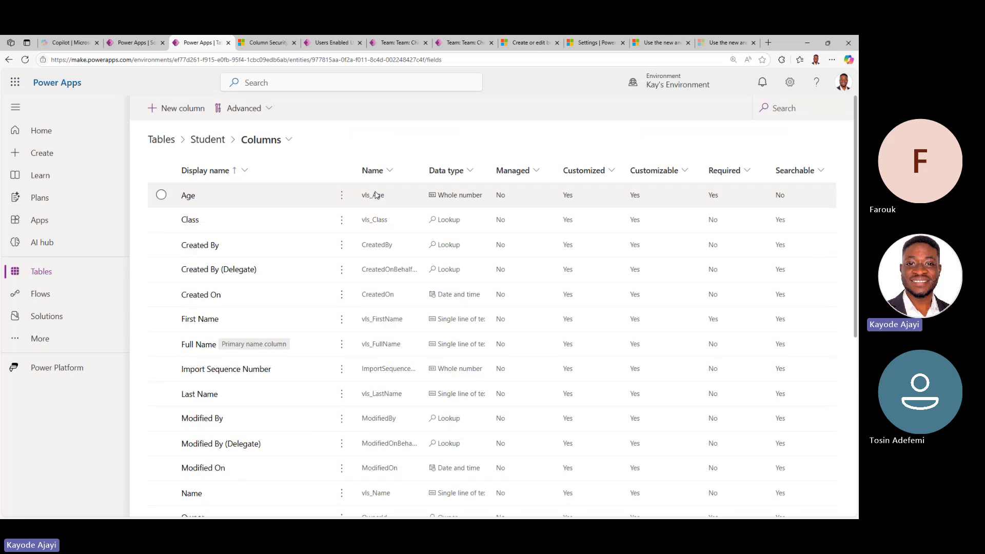
{"action": "scroll", "coordinate": [376, 173], "scroll_direction": "down", "scroll_amount": 5}
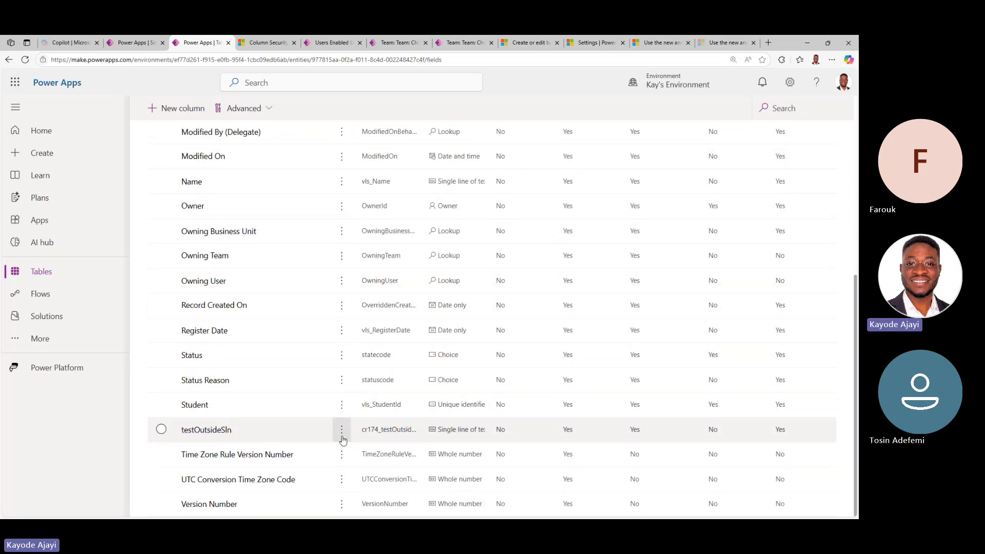
{"action": "left_click", "coordinate": [365, 436]}
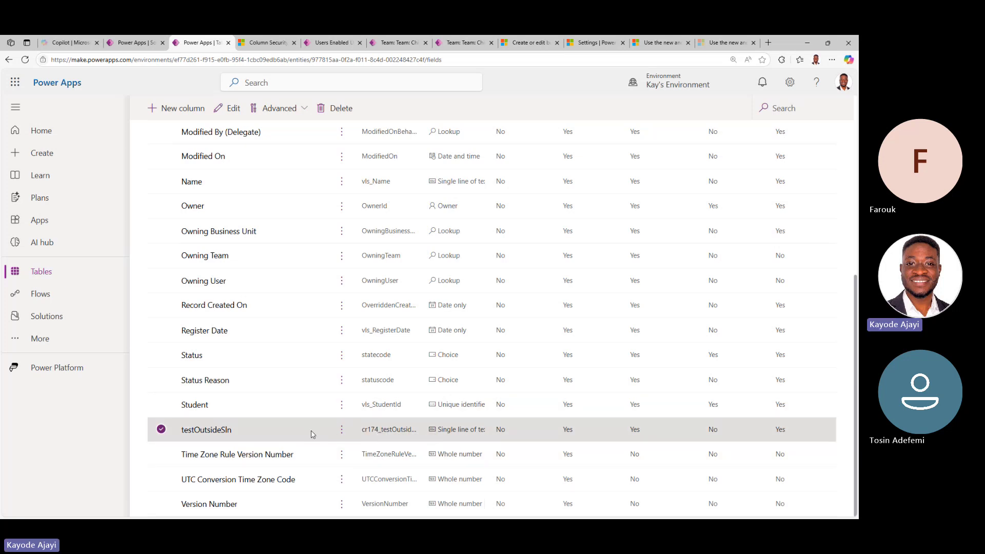
{"action": "left_click", "coordinate": [342, 430]}
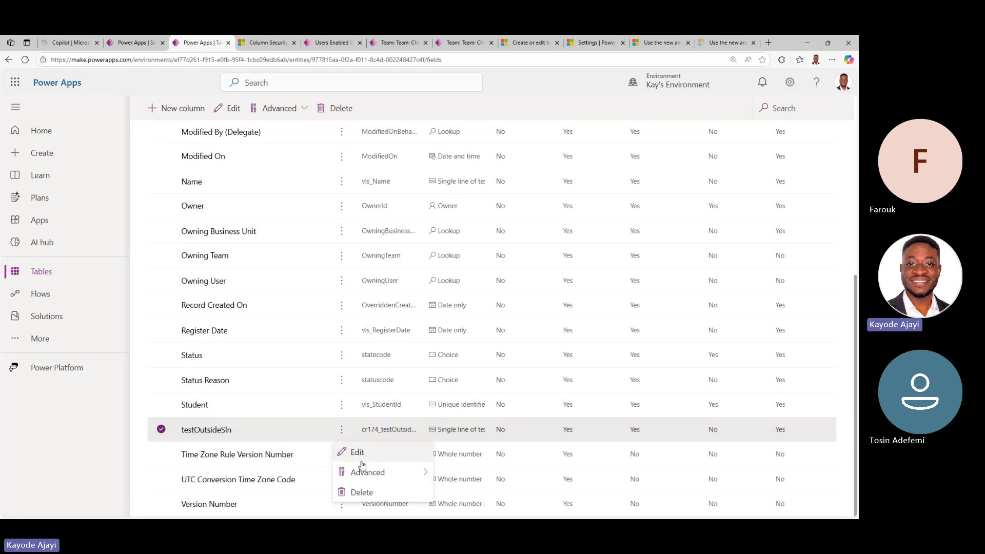
{"action": "left_click", "coordinate": [365, 494]}
{"action": "left_click", "coordinate": [475, 331]}
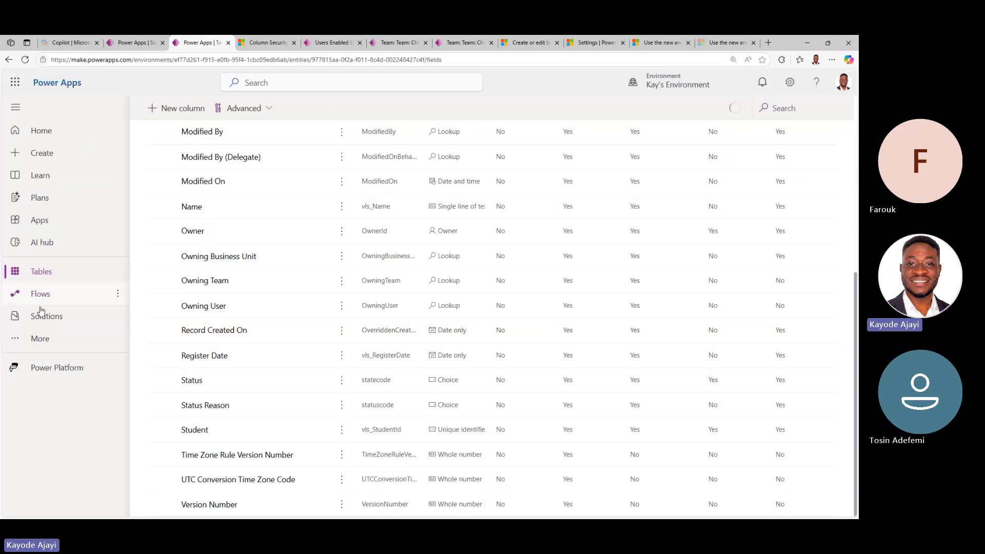
Open the Student table's columns within the School Test solution and open the Age column's settings.
{"action": "left_click", "coordinate": [47, 317]}
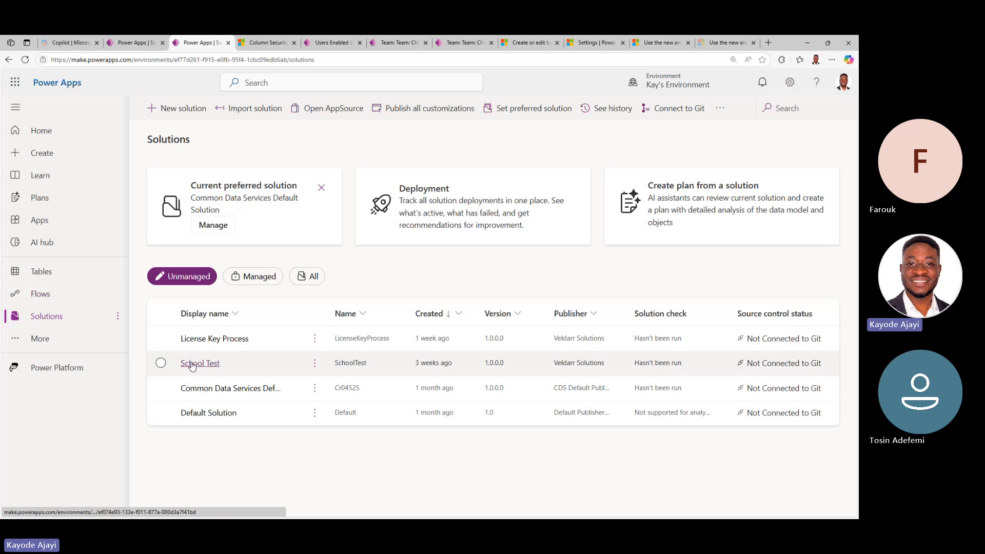
{"action": "left_click", "coordinate": [192, 364]}
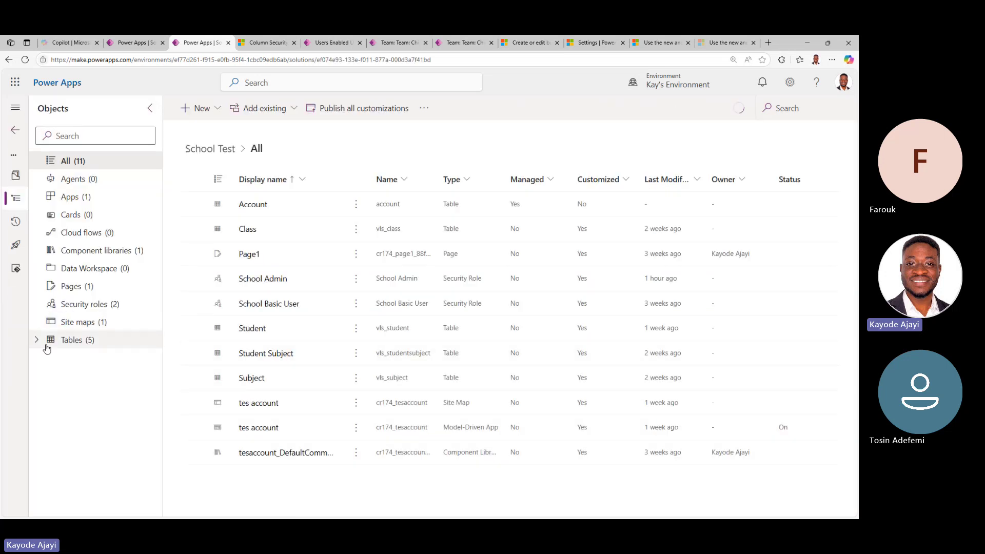
{"action": "left_click", "coordinate": [54, 346]}
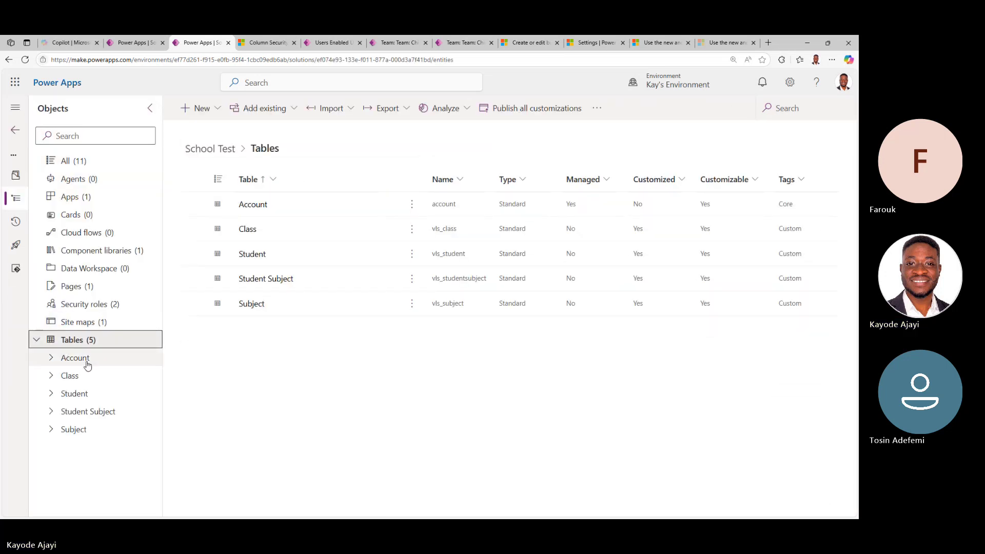
{"action": "left_click", "coordinate": [244, 256]}
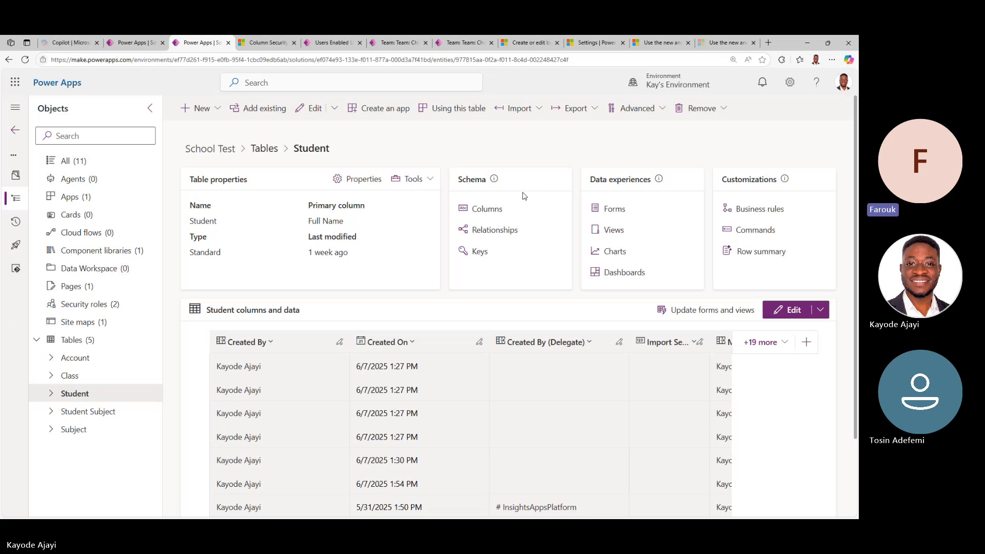
{"action": "left_click", "coordinate": [493, 211]}
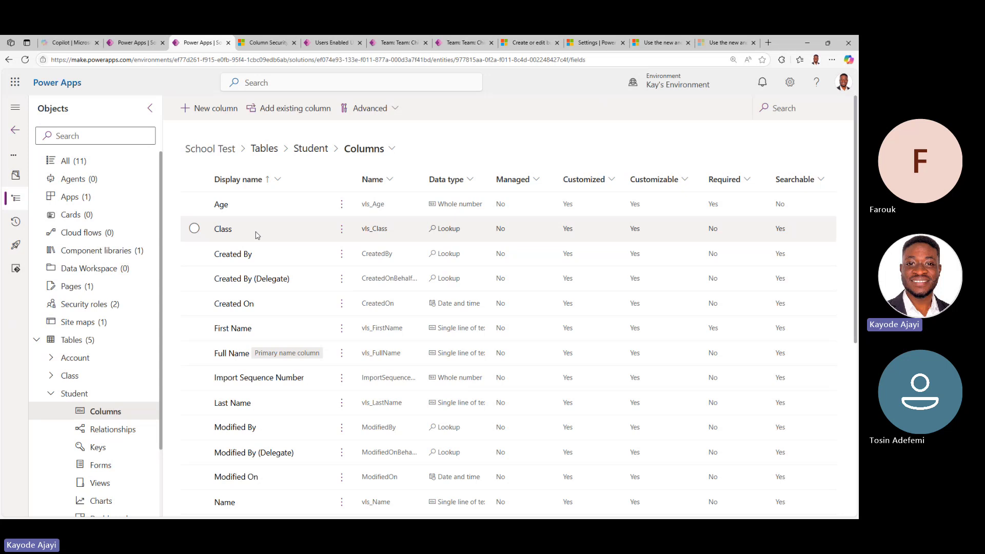
{"action": "left_click", "coordinate": [224, 206]}
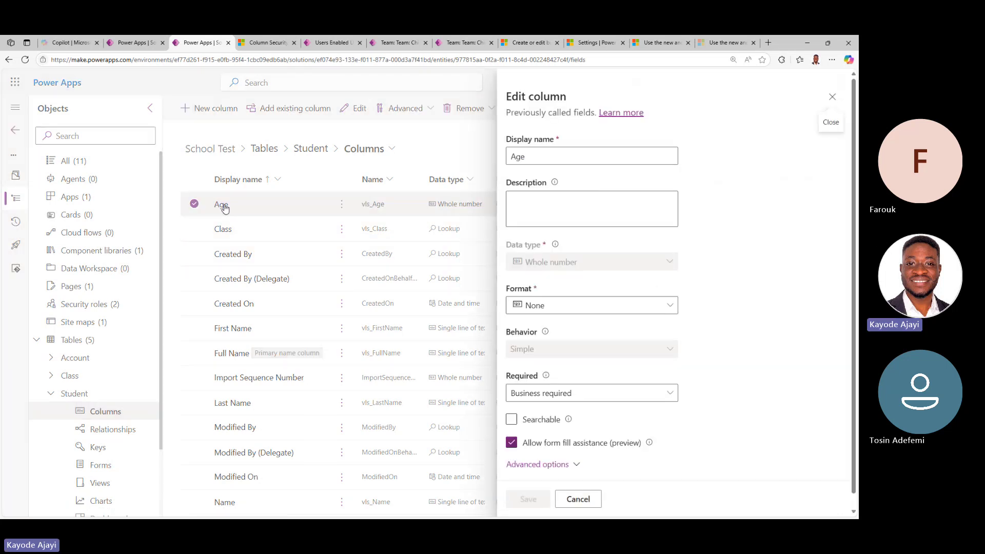
{"action": "scroll", "coordinate": [605, 236], "scroll_direction": "down", "scroll_amount": 1}
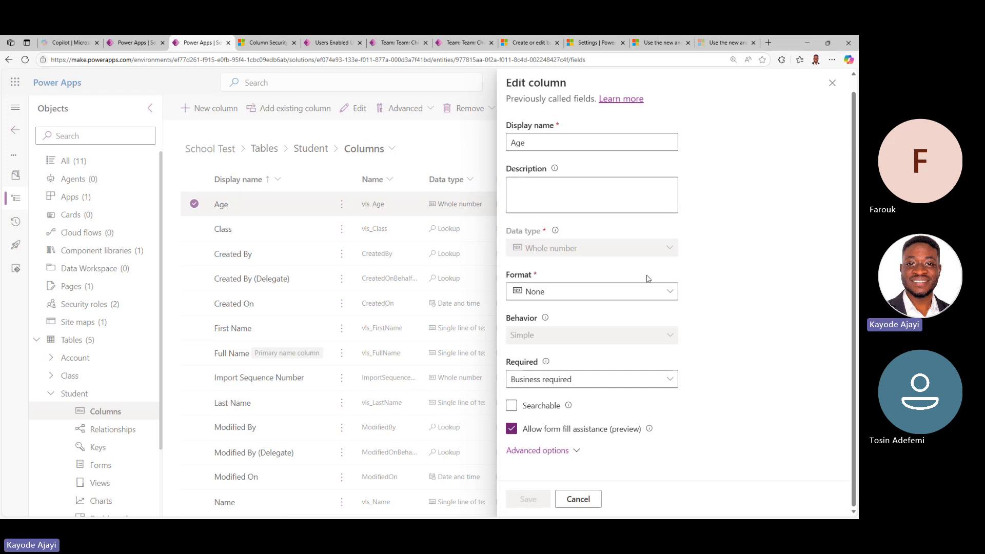
Enable column security for the Age column, review the available masking rules while keeping None, and save the column.
{"action": "left_click", "coordinate": [565, 451]}
{"action": "scroll", "coordinate": [610, 251], "scroll_direction": "down", "scroll_amount": 7}
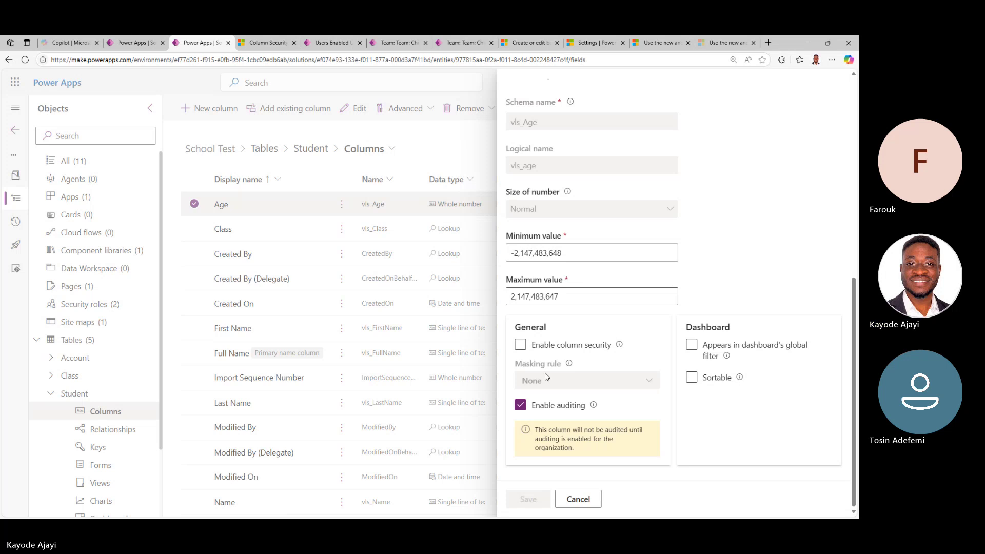
{"action": "left_click", "coordinate": [521, 344]}
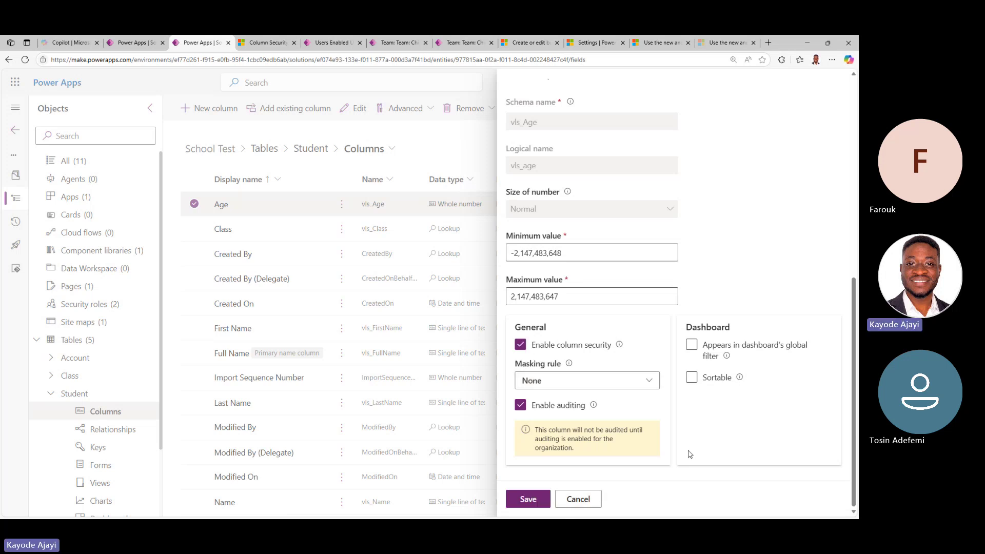
{"action": "left_click", "coordinate": [585, 380]}
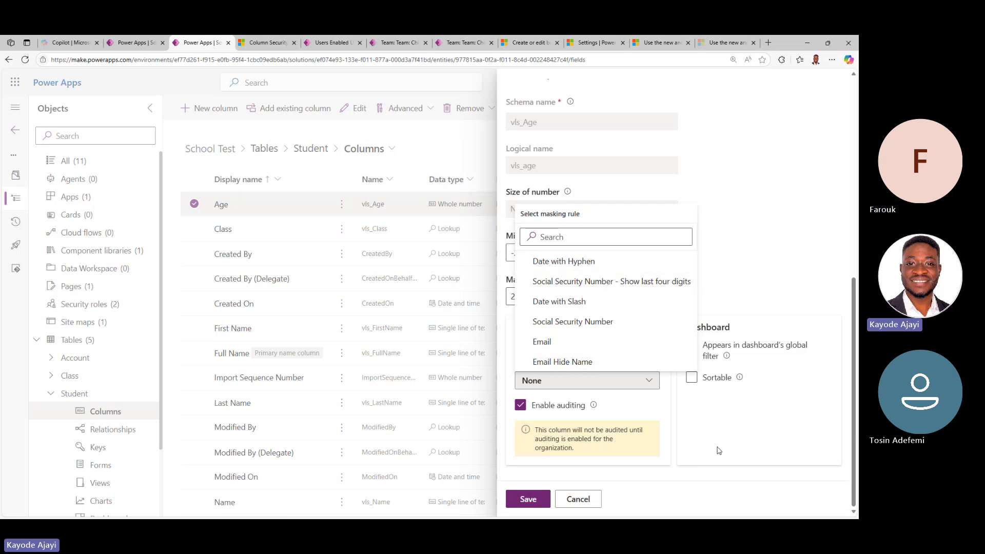
{"action": "left_click", "coordinate": [688, 421]}
{"action": "left_click", "coordinate": [646, 384]}
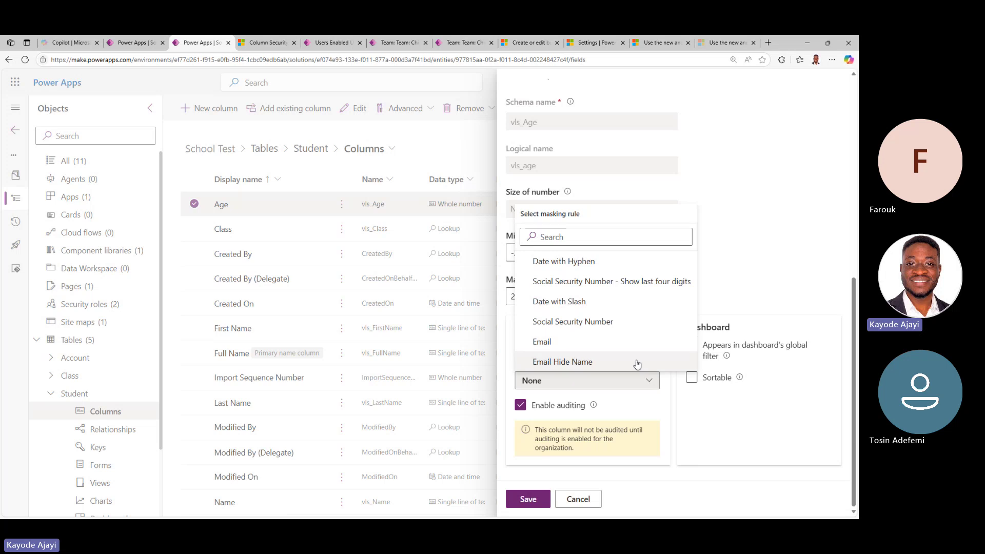
{"action": "left_click", "coordinate": [687, 411]}
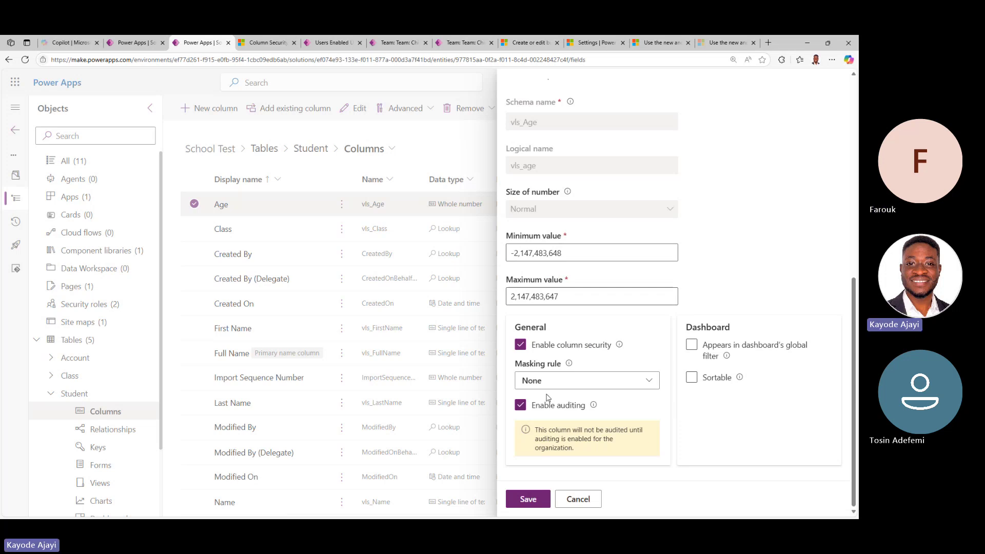
{"action": "left_click", "coordinate": [592, 387]}
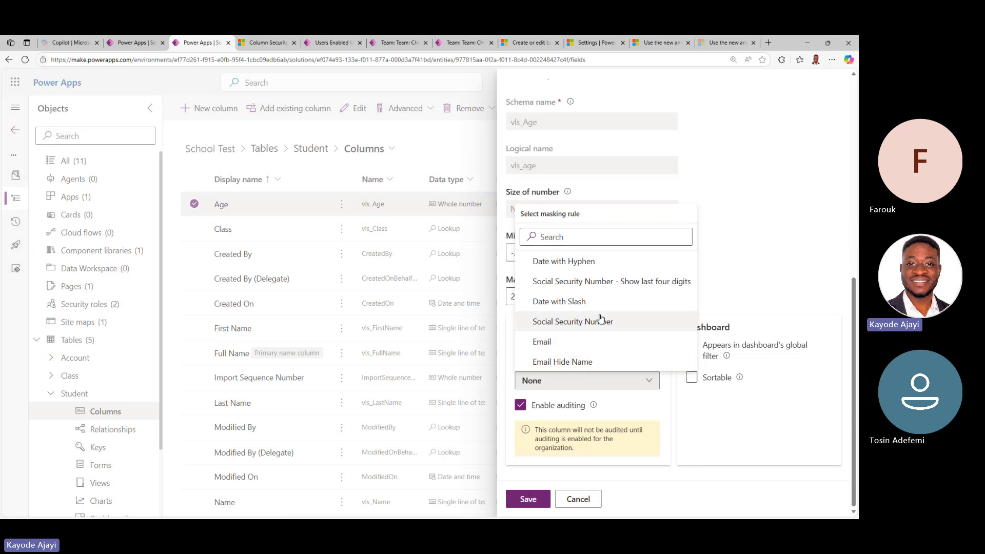
{"action": "left_click", "coordinate": [667, 419]}
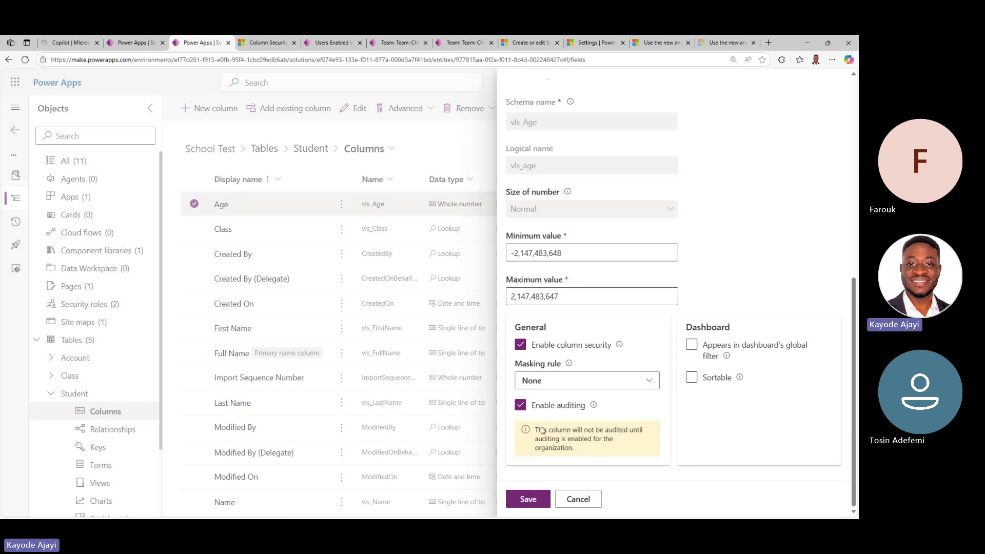
{"action": "left_click", "coordinate": [530, 499]}
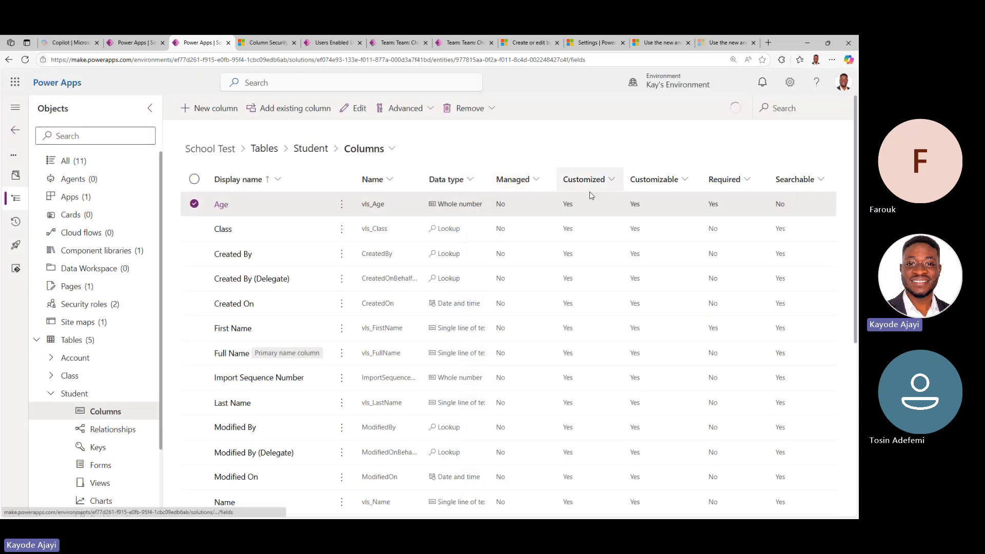
Switch to the Power Platform admin center and open the environment's column security profiles under Users + permissions.
{"action": "left_click", "coordinate": [264, 43]}
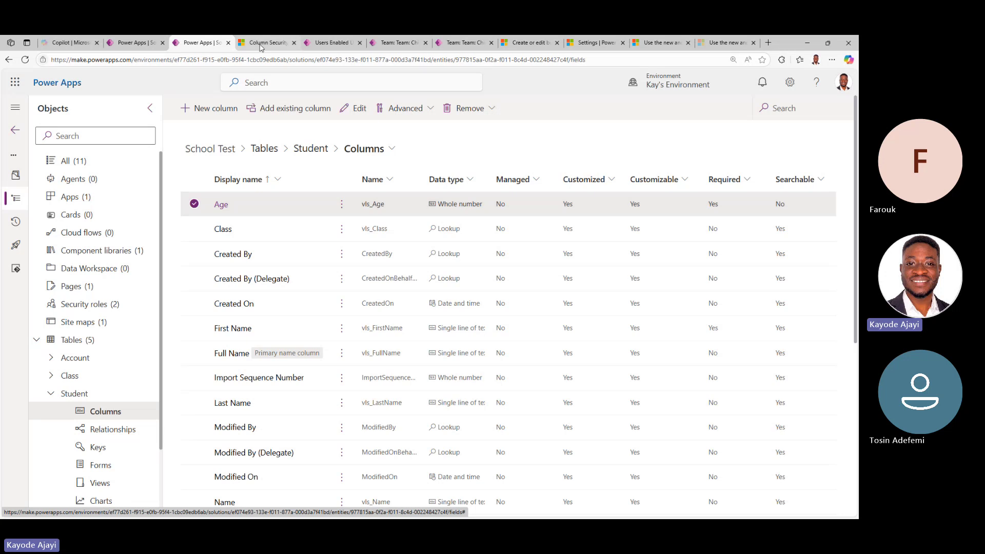
{"action": "left_click", "coordinate": [24, 59]}
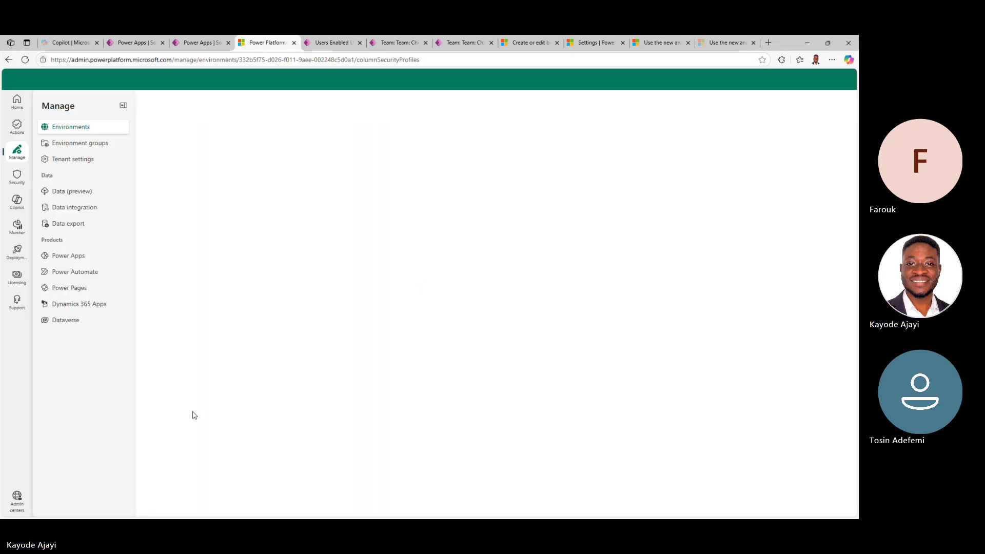
{"action": "left_click", "coordinate": [304, 123]}
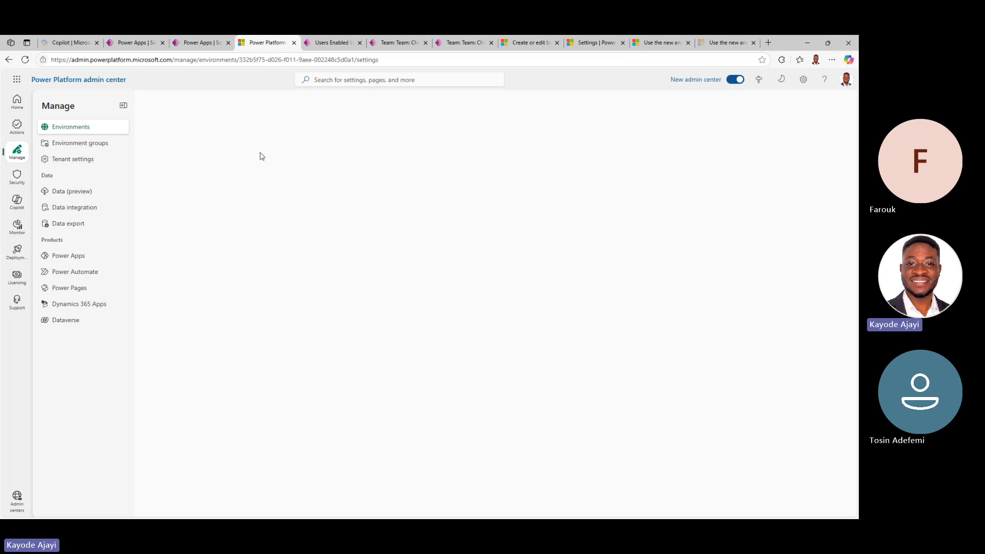
{"action": "left_click", "coordinate": [157, 226]}
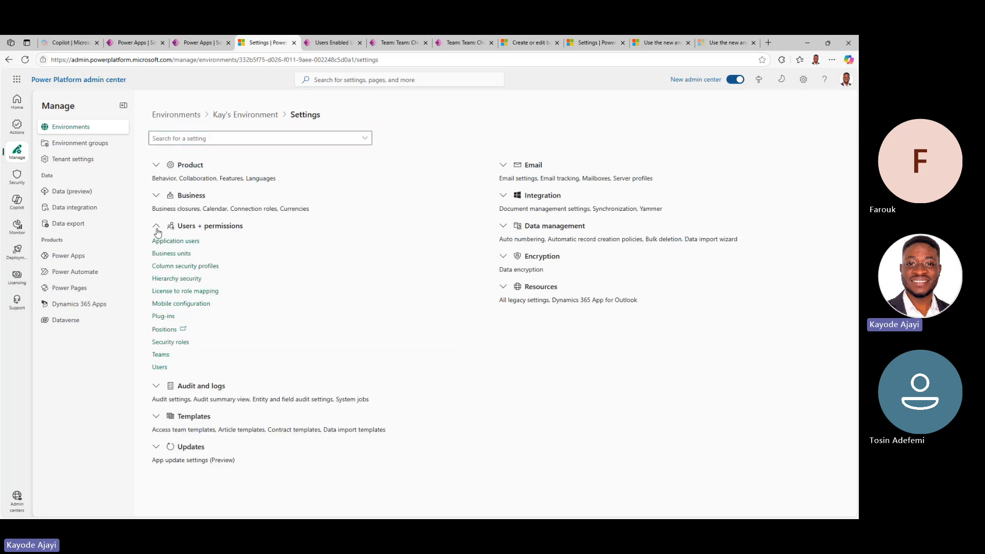
{"action": "left_click", "coordinate": [173, 267]}
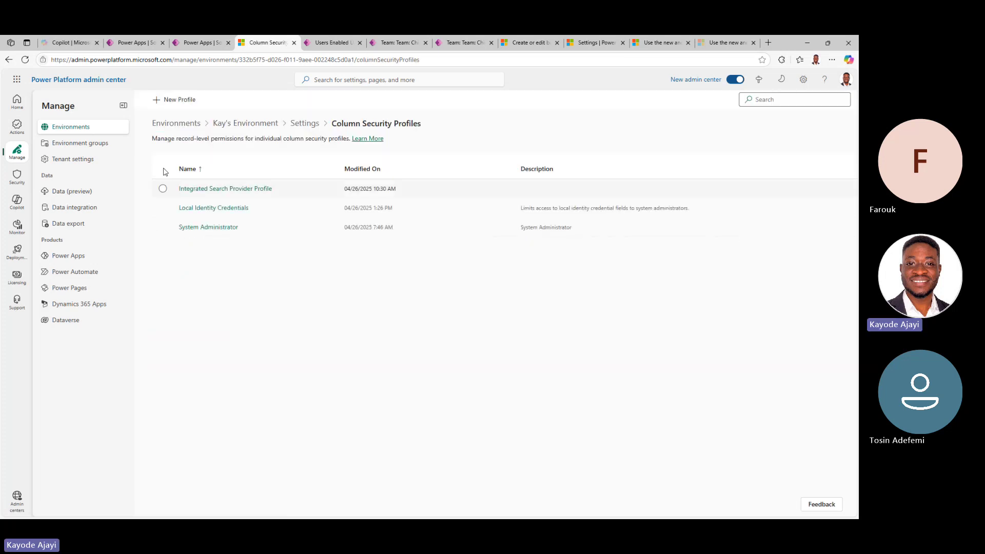
Create a column security profile named Hide Age and select the Student table's Age column in its column permissions.
{"action": "left_click", "coordinate": [170, 101]}
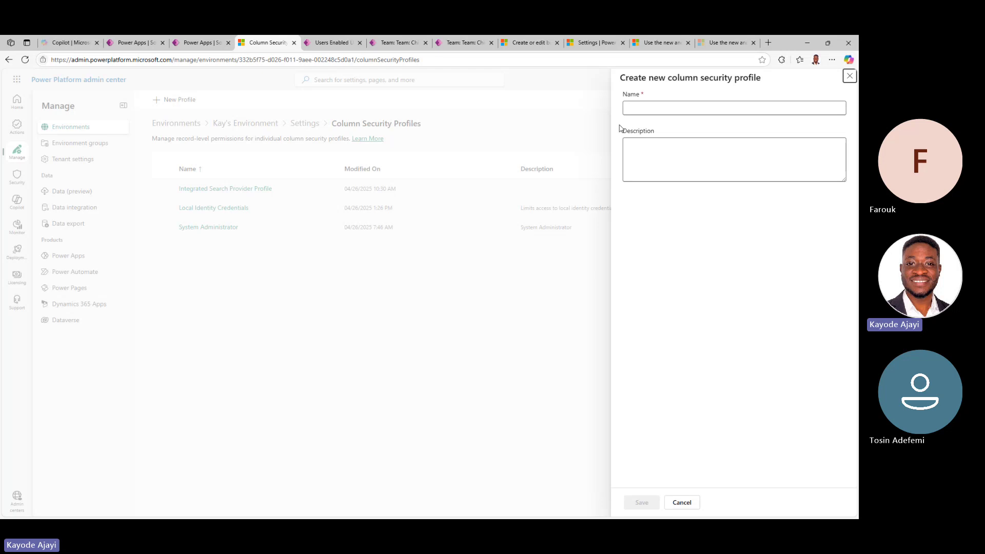
{"action": "left_click", "coordinate": [658, 109]}
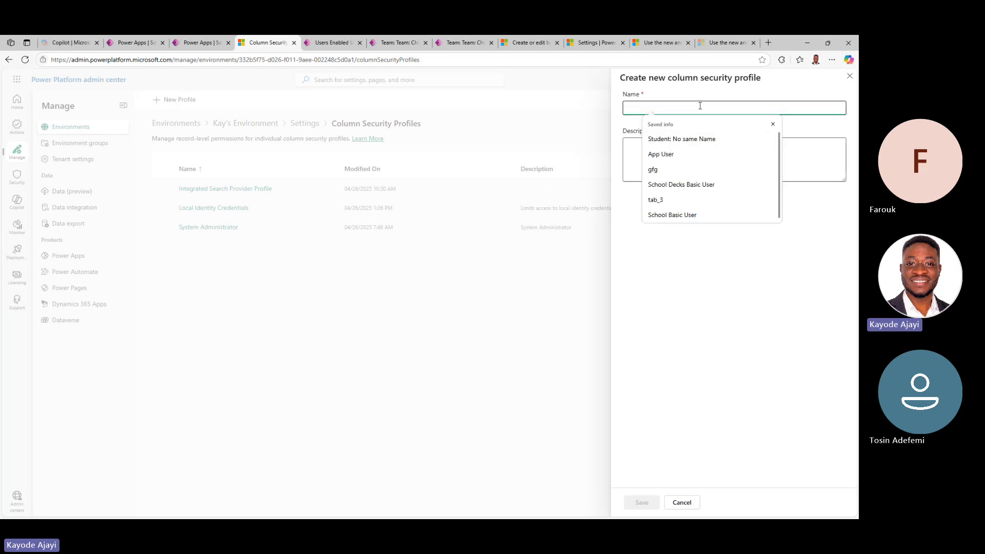
{"action": "type", "text": "Hide Age"}
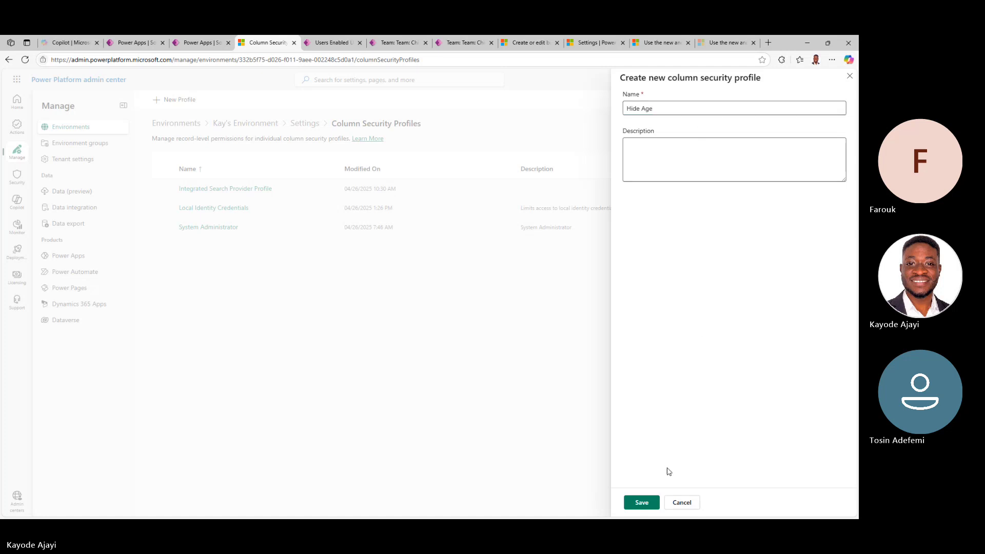
{"action": "left_click", "coordinate": [641, 502]}
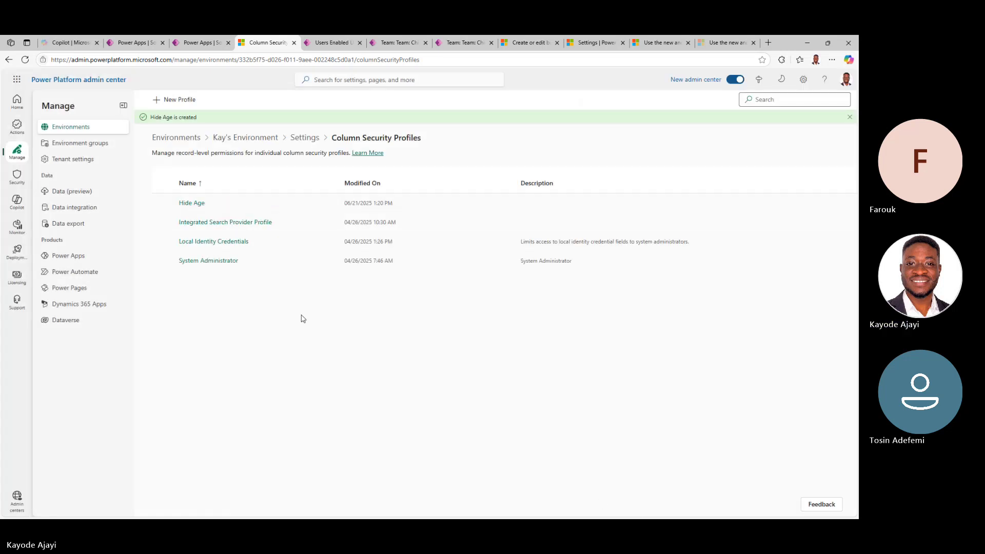
{"action": "left_click", "coordinate": [195, 204]}
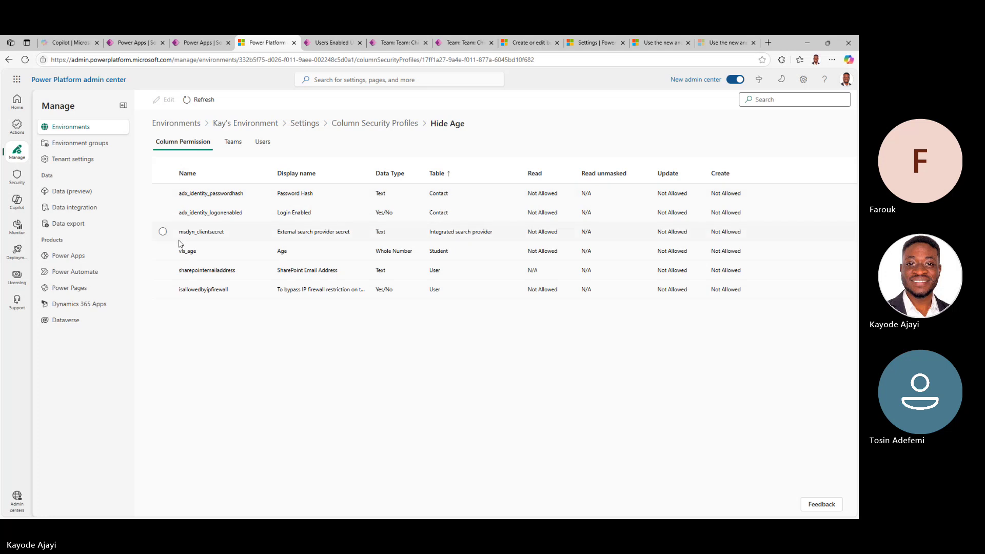
{"action": "left_click", "coordinate": [164, 252]}
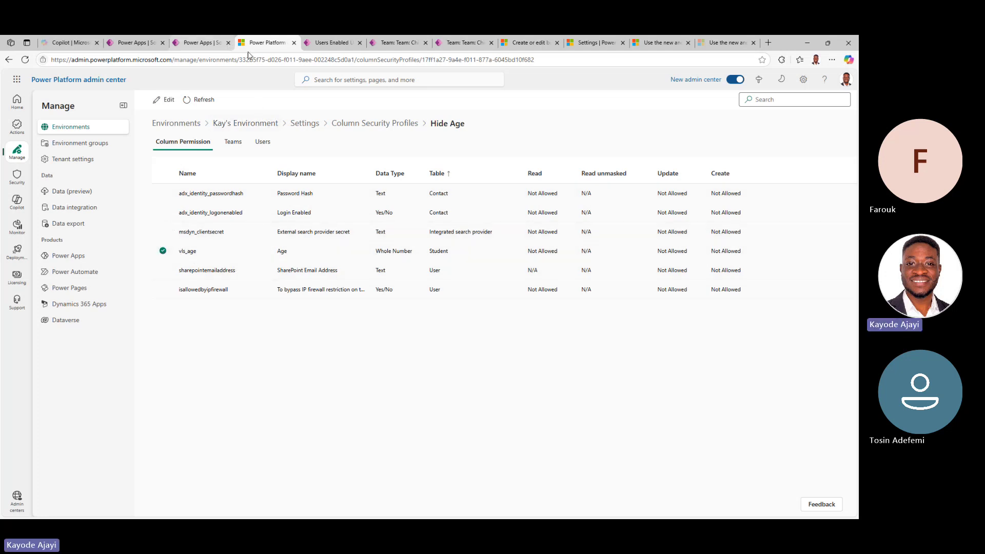
Switch back to Power Apps and check the column security setting in the Age column's advanced options.
{"action": "left_click", "coordinate": [200, 44]}
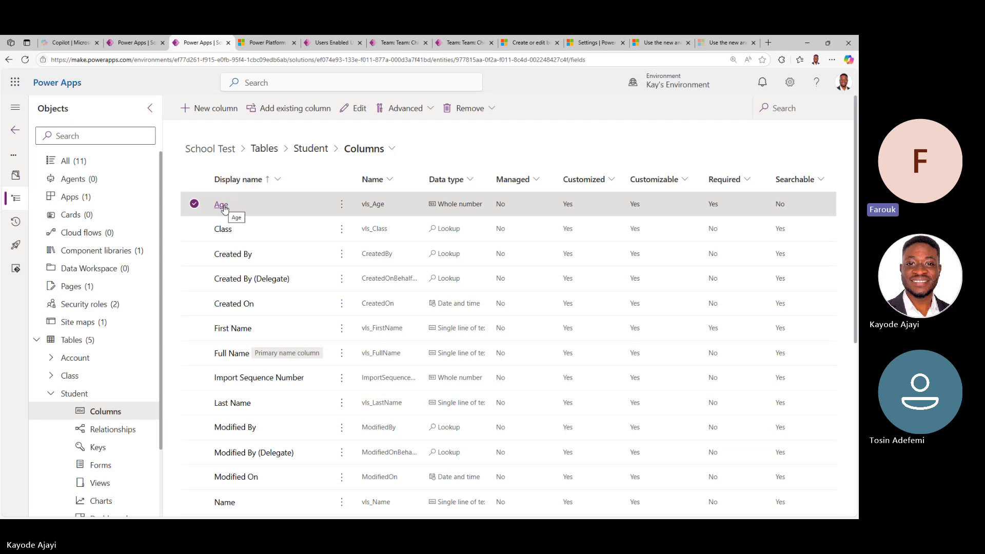
{"action": "left_click", "coordinate": [222, 205]}
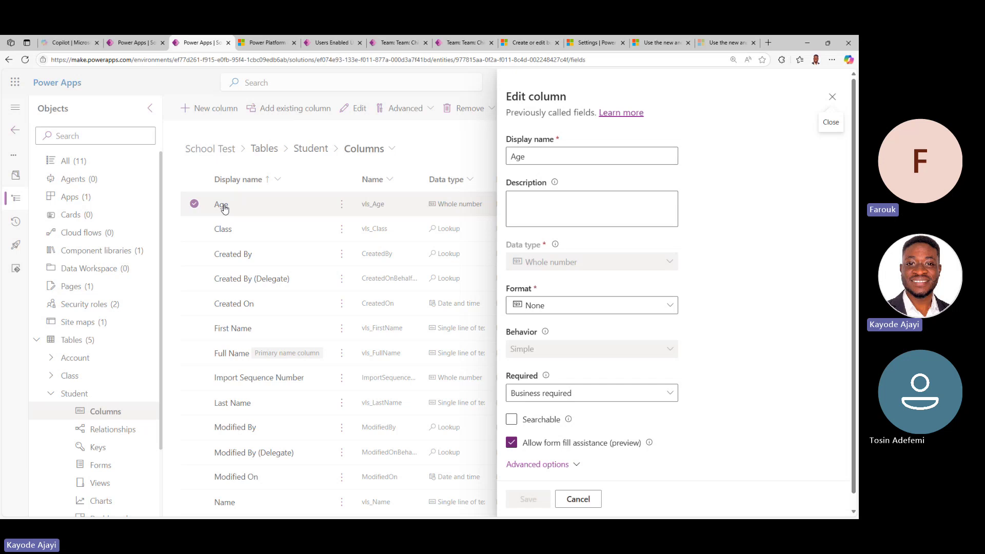
{"action": "left_click", "coordinate": [832, 97]}
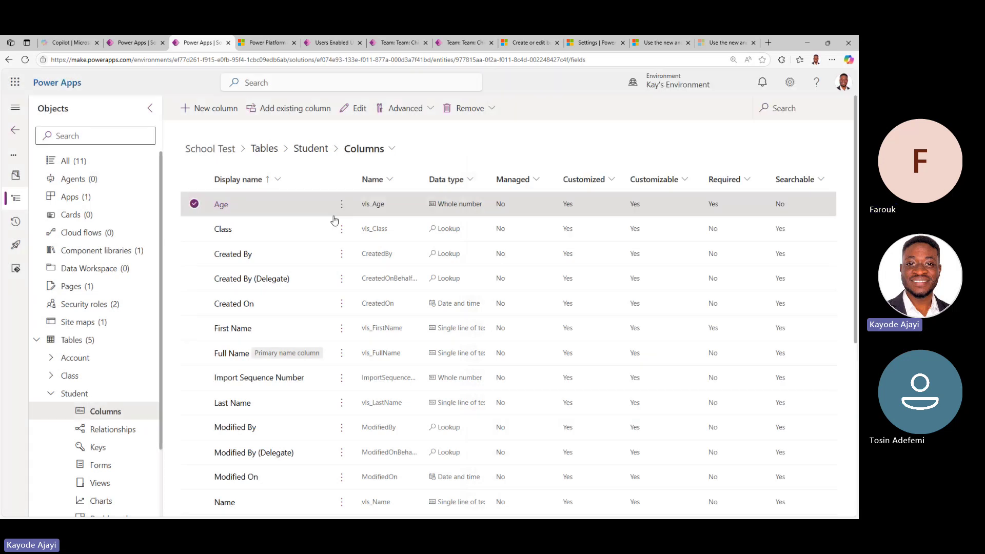
{"action": "left_click", "coordinate": [222, 205]}
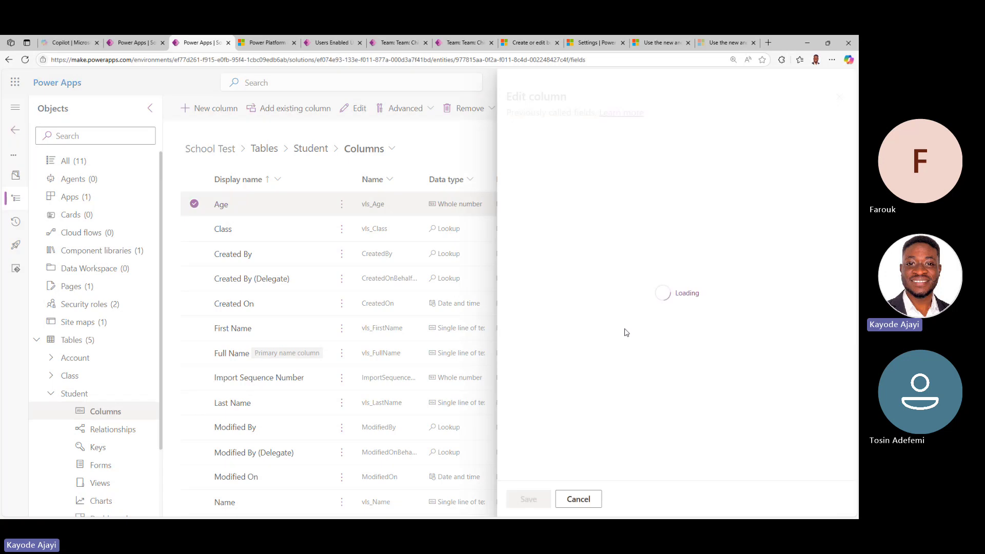
{"action": "left_click", "coordinate": [562, 451]}
{"action": "scroll", "coordinate": [582, 384], "scroll_direction": "down", "scroll_amount": 5}
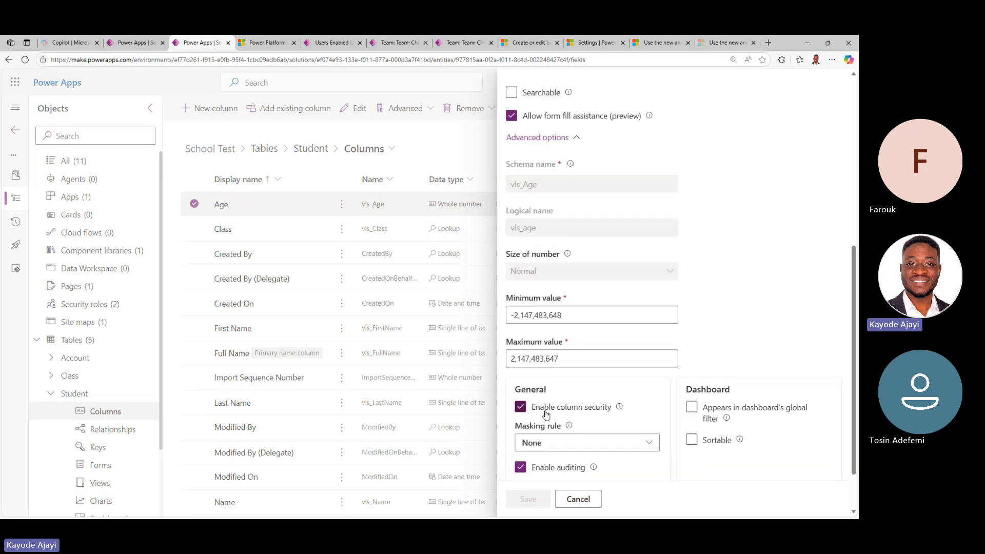
{"action": "left_click", "coordinate": [586, 501]}
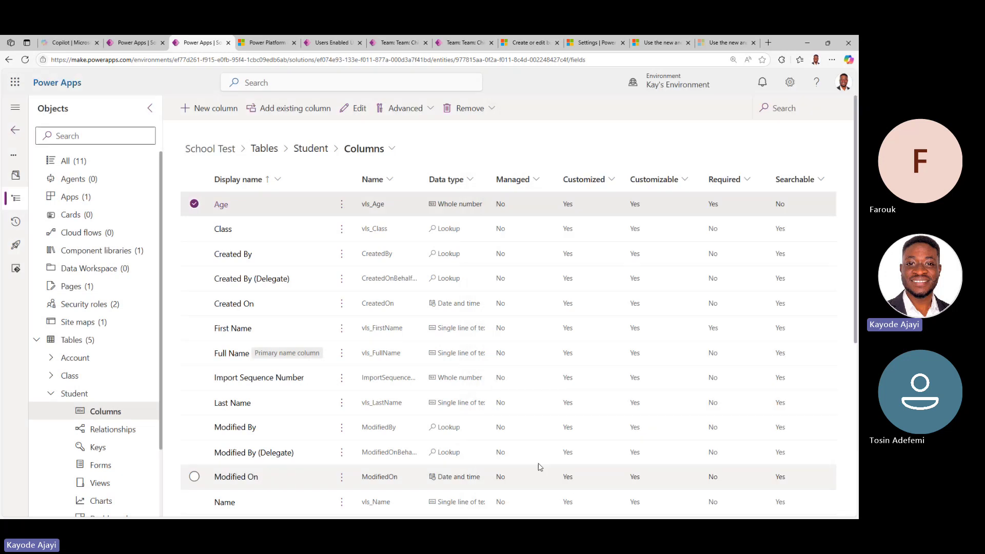
Return to the Power Platform admin center and reopen the environment's column security profiles from its settings.
{"action": "left_click", "coordinate": [268, 43]}
{"action": "left_click", "coordinate": [300, 125]}
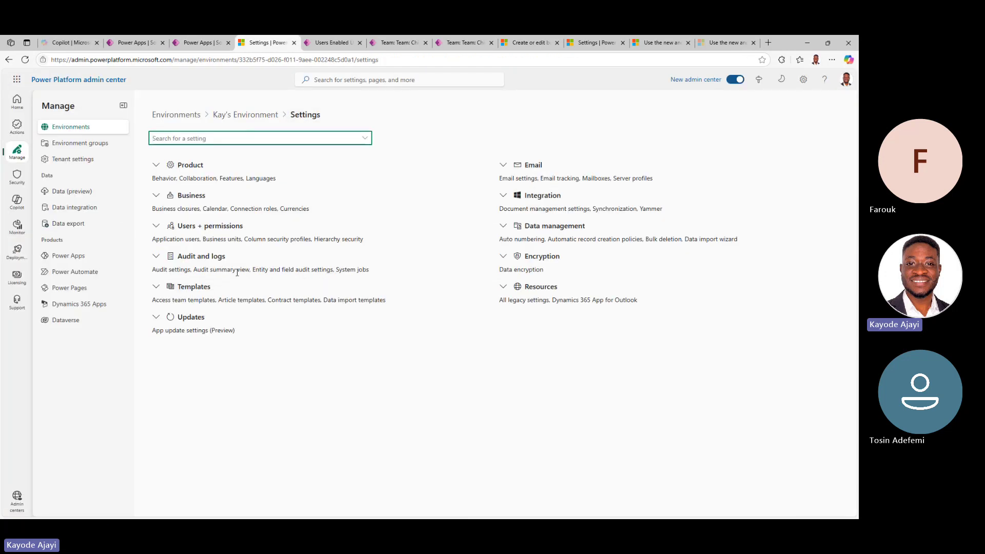
{"action": "left_click", "coordinate": [161, 229]}
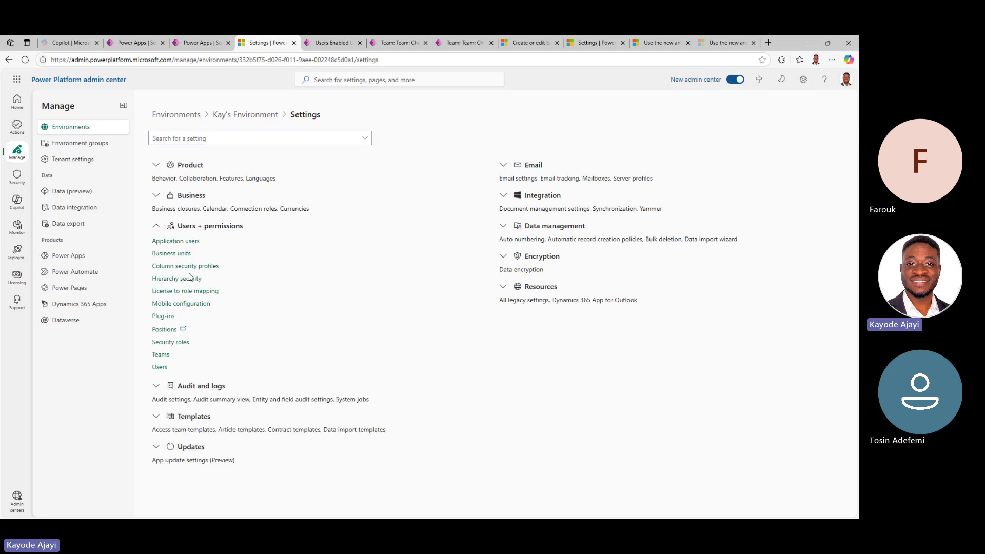
{"action": "left_click", "coordinate": [169, 267]}
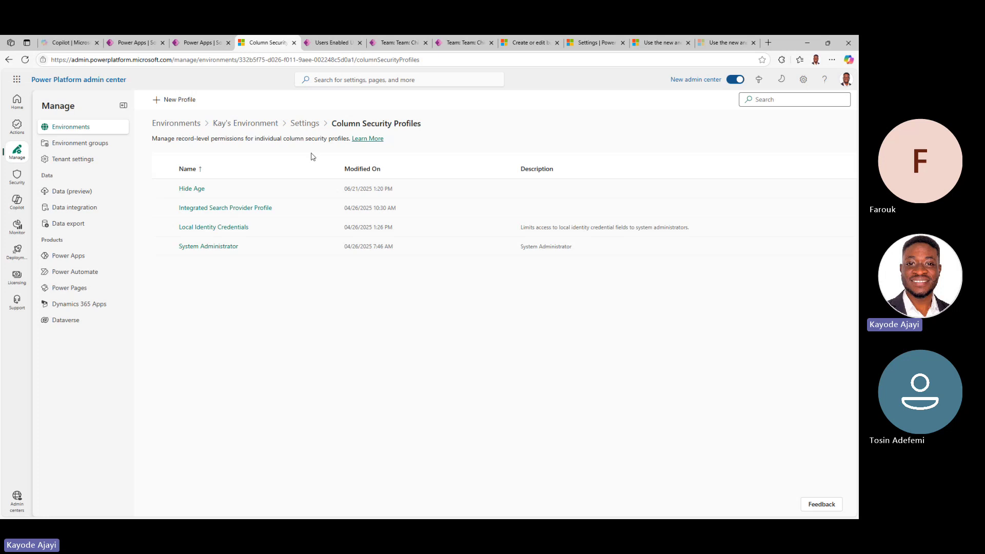
{"action": "left_click", "coordinate": [185, 100]}
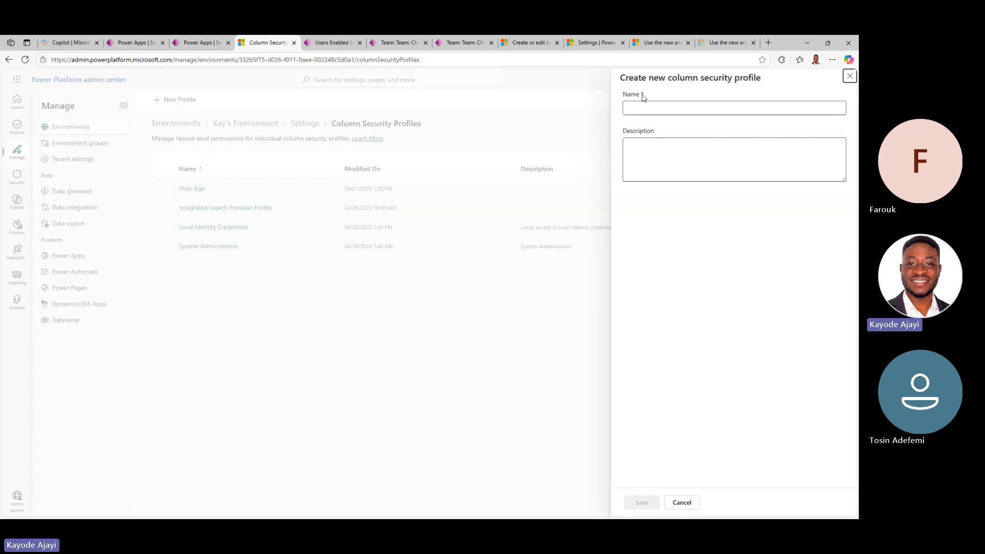
{"action": "left_click", "coordinate": [638, 107]}
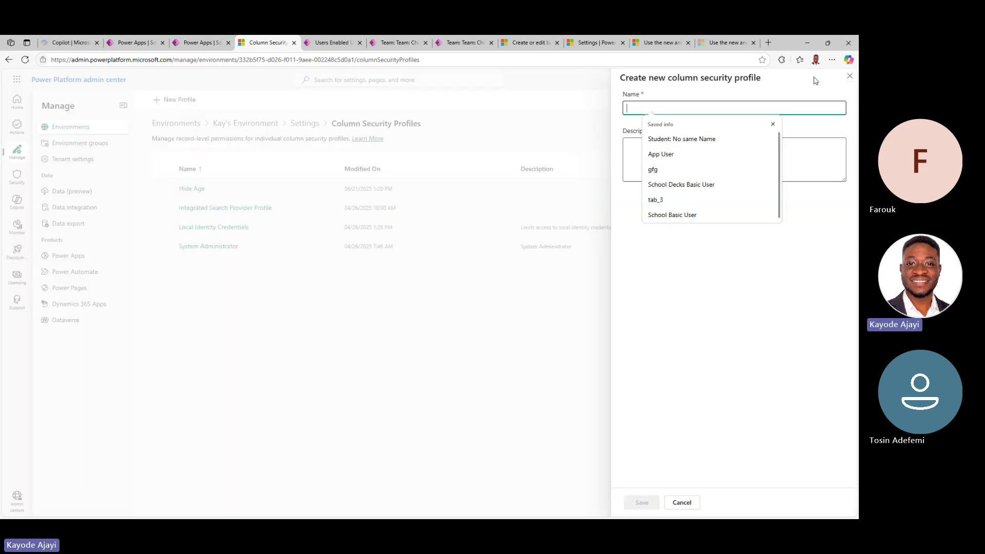
{"action": "left_click", "coordinate": [850, 78]}
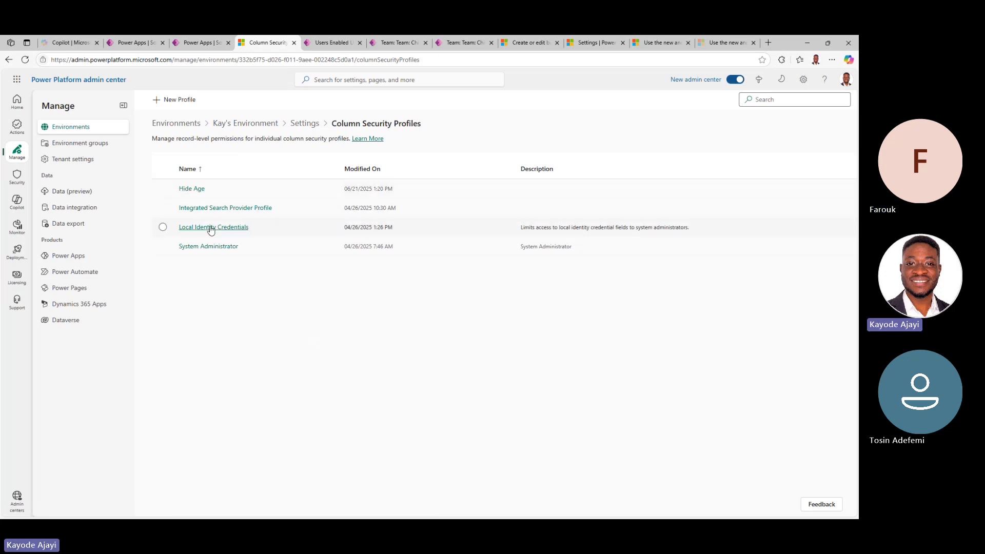
Open the Hide Age profile, edit the column security of the Student table's Age column, and set Read to Allowed.
{"action": "left_click", "coordinate": [192, 189]}
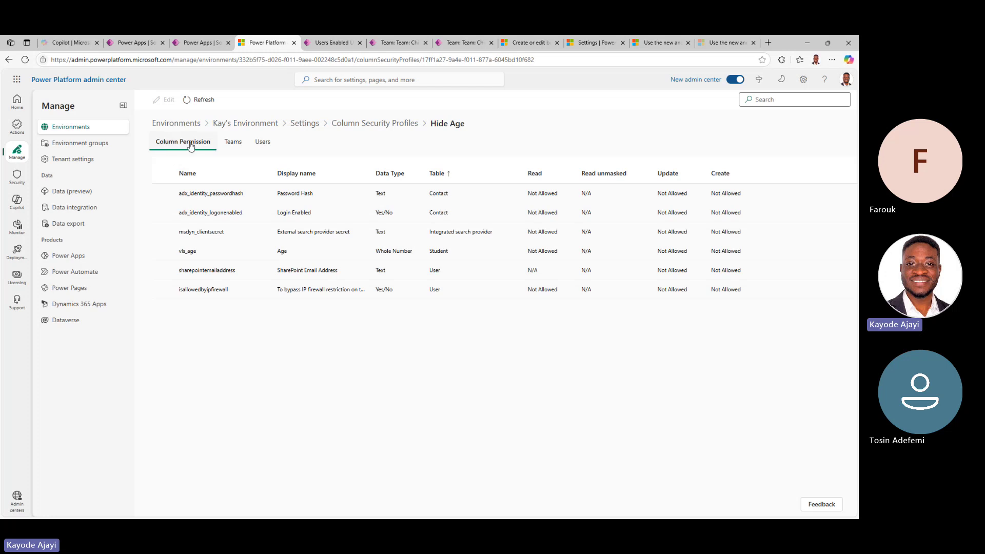
{"action": "left_click", "coordinate": [171, 255]}
{"action": "left_click", "coordinate": [230, 303]}
{"action": "left_click", "coordinate": [271, 252]}
{"action": "left_click", "coordinate": [169, 252]}
{"action": "left_click", "coordinate": [170, 252]}
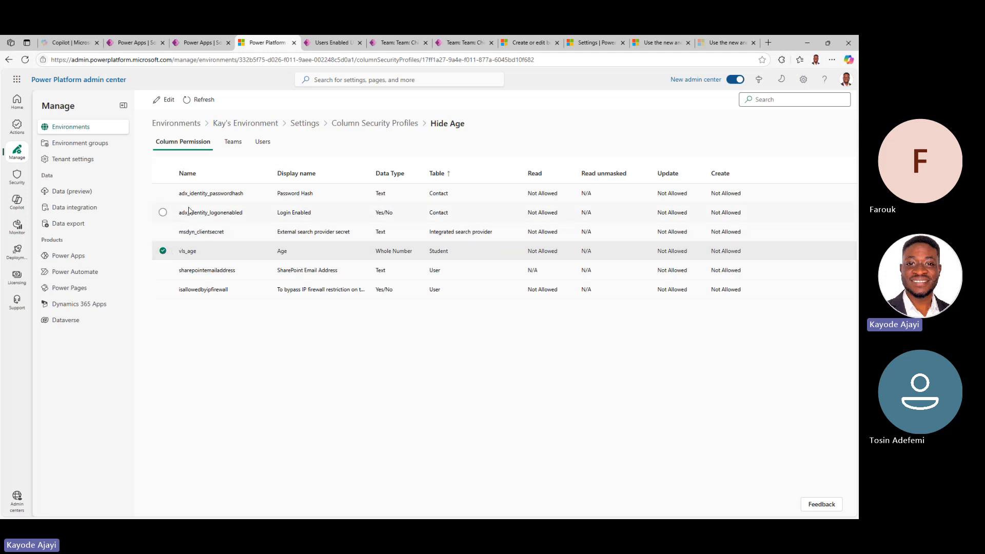
{"action": "left_click", "coordinate": [165, 99]}
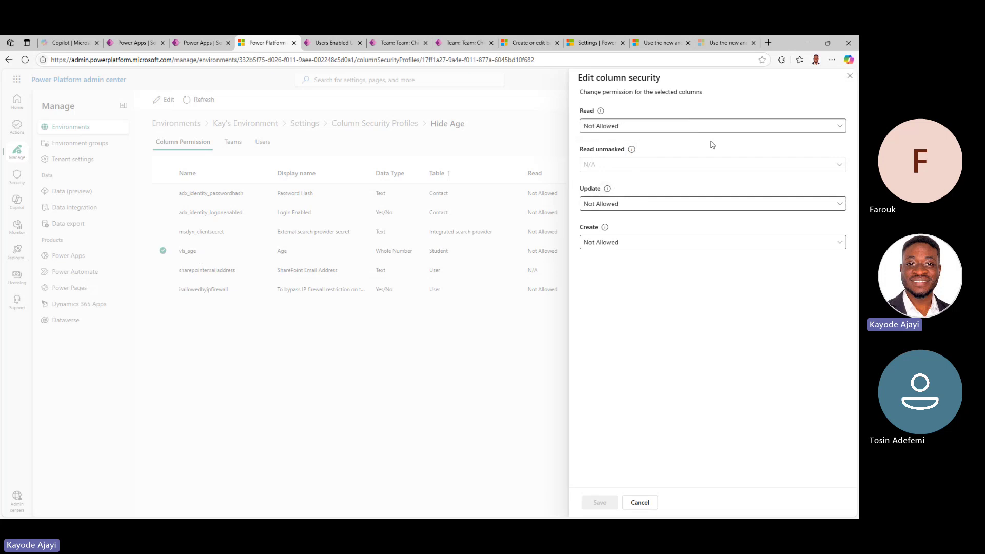
{"action": "left_click", "coordinate": [693, 128]}
{"action": "left_click", "coordinate": [668, 140]}
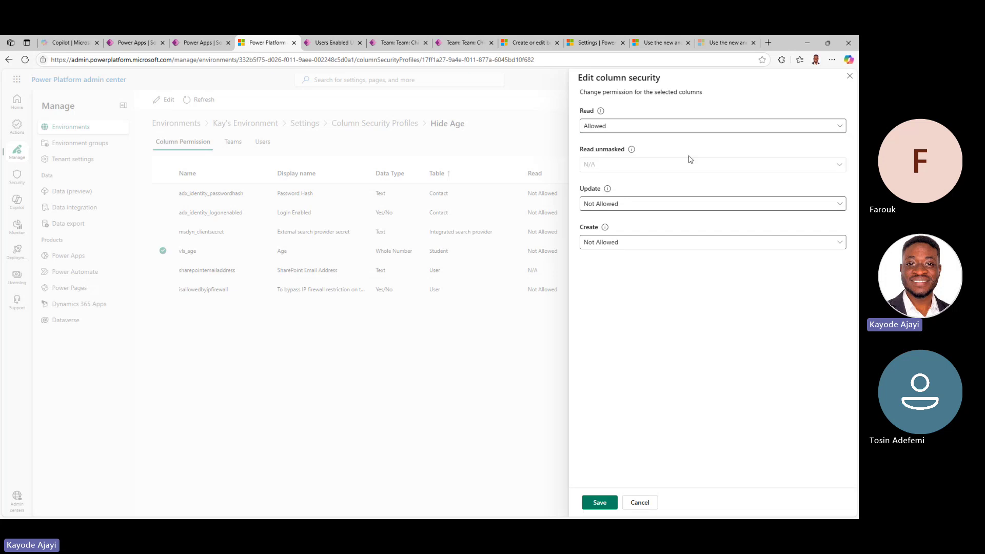
Set the Age column's Create permission to Allowed and save the column security changes.
{"action": "left_click", "coordinate": [618, 243]}
{"action": "left_click", "coordinate": [649, 374]}
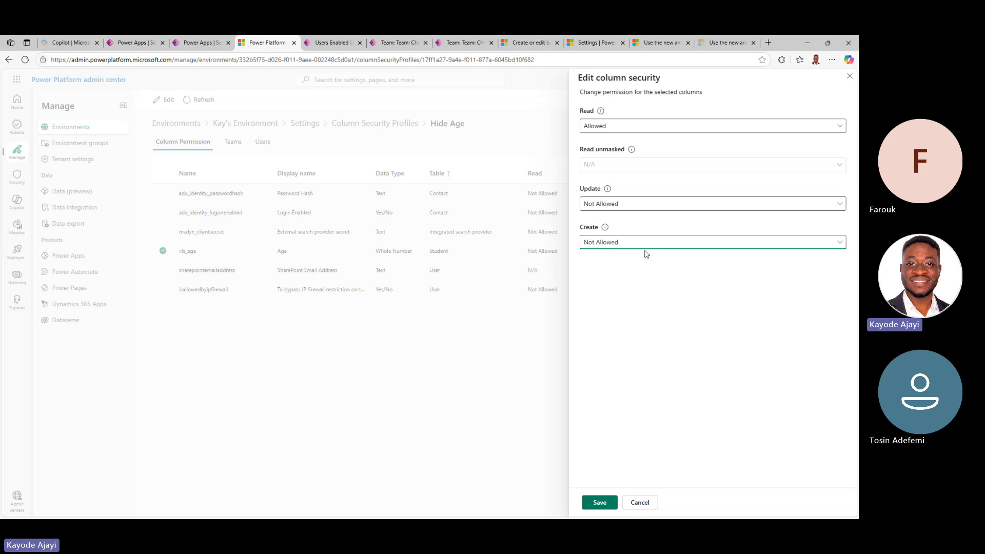
{"action": "left_click", "coordinate": [636, 204]}
{"action": "left_click", "coordinate": [676, 177]}
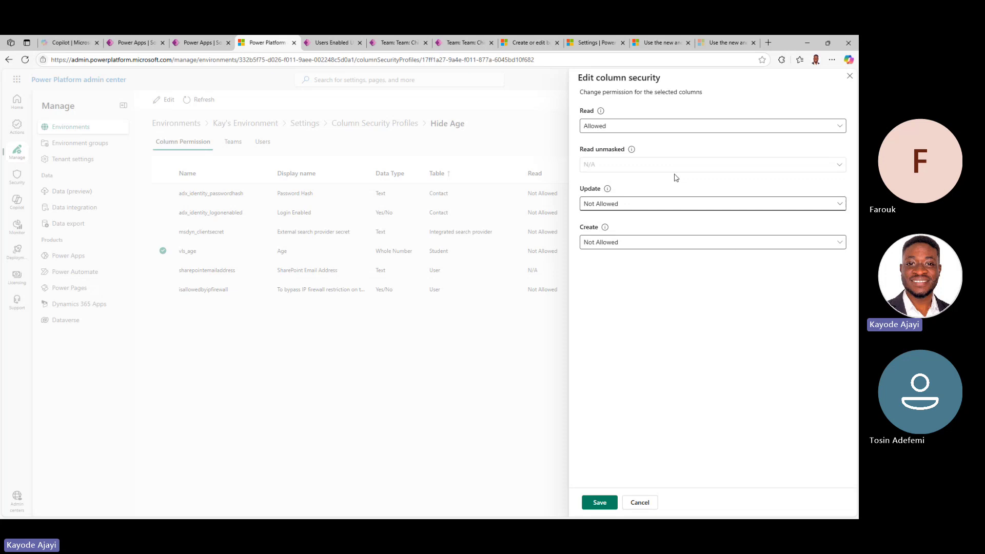
{"action": "left_click", "coordinate": [655, 245]}
{"action": "left_click", "coordinate": [658, 312]}
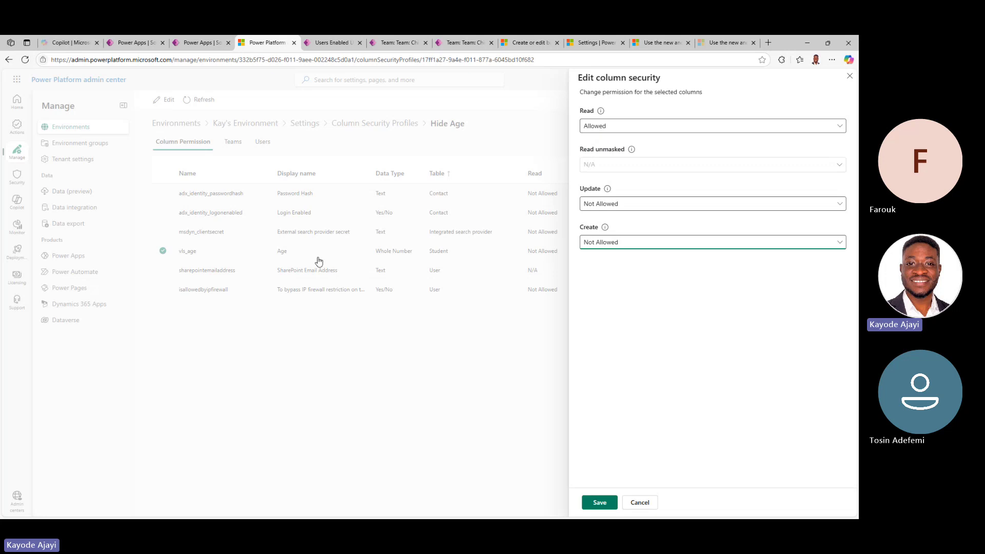
{"action": "left_click", "coordinate": [628, 240]}
{"action": "left_click", "coordinate": [648, 318]}
{"action": "left_click", "coordinate": [620, 244]}
{"action": "left_click", "coordinate": [619, 257]}
{"action": "left_click", "coordinate": [618, 263]}
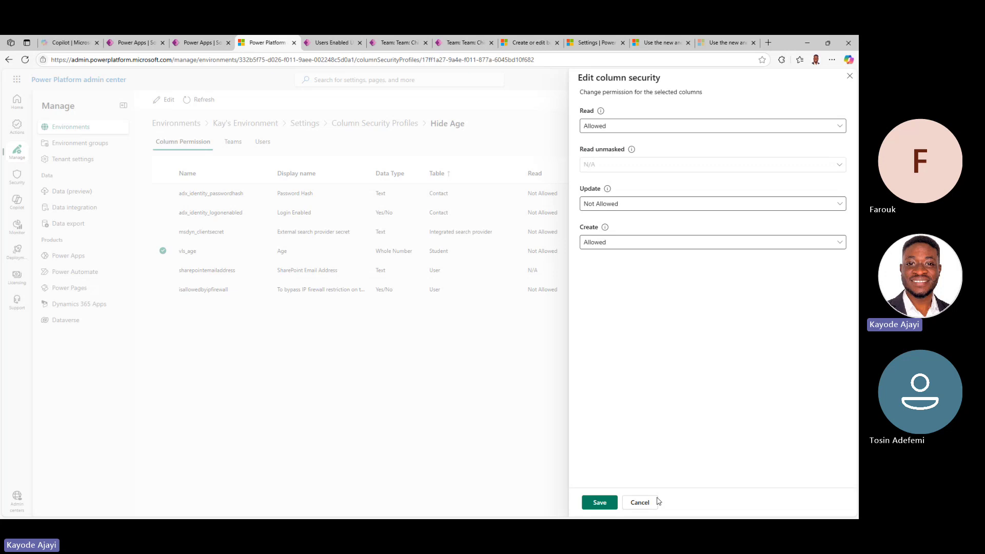
{"action": "left_click", "coordinate": [602, 502]}
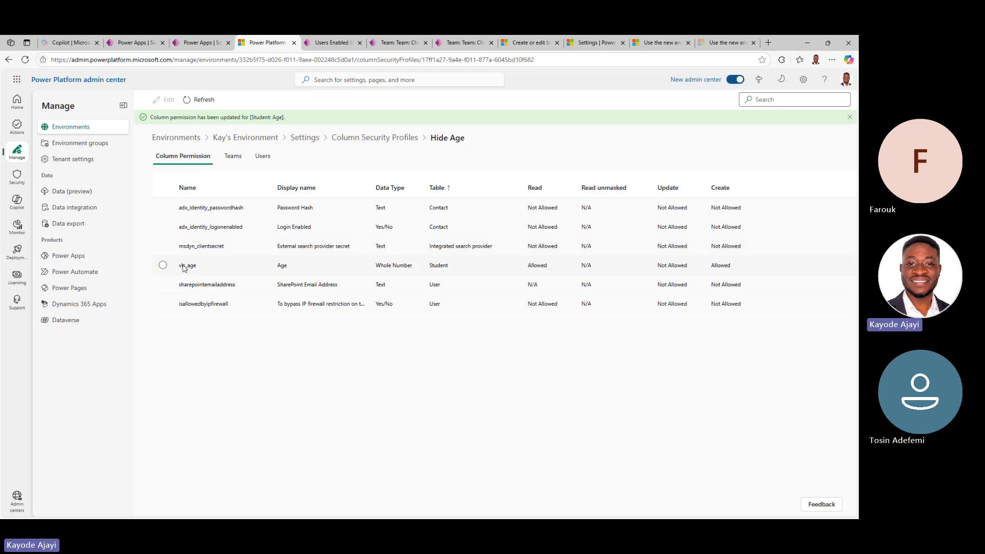
Go to the environment's Teams under Users + permissions and open the China Developers team to view its members.
{"action": "left_click", "coordinate": [409, 137]}
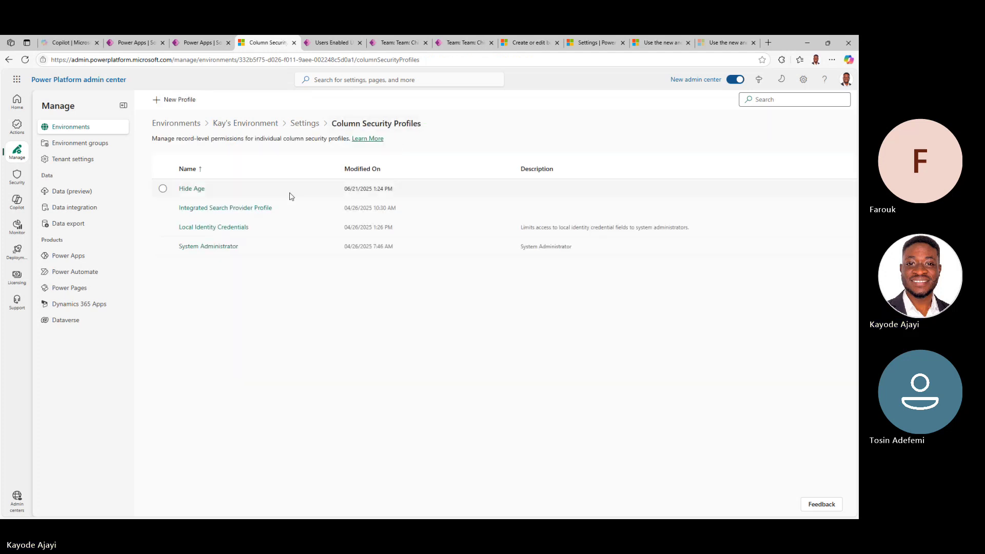
{"action": "left_click", "coordinate": [167, 181]}
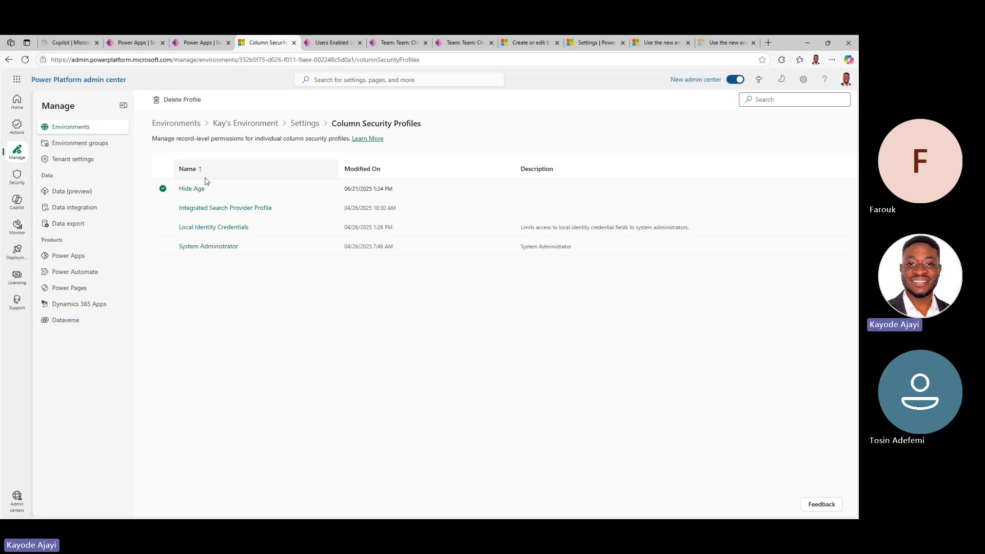
{"action": "left_click", "coordinate": [297, 126]}
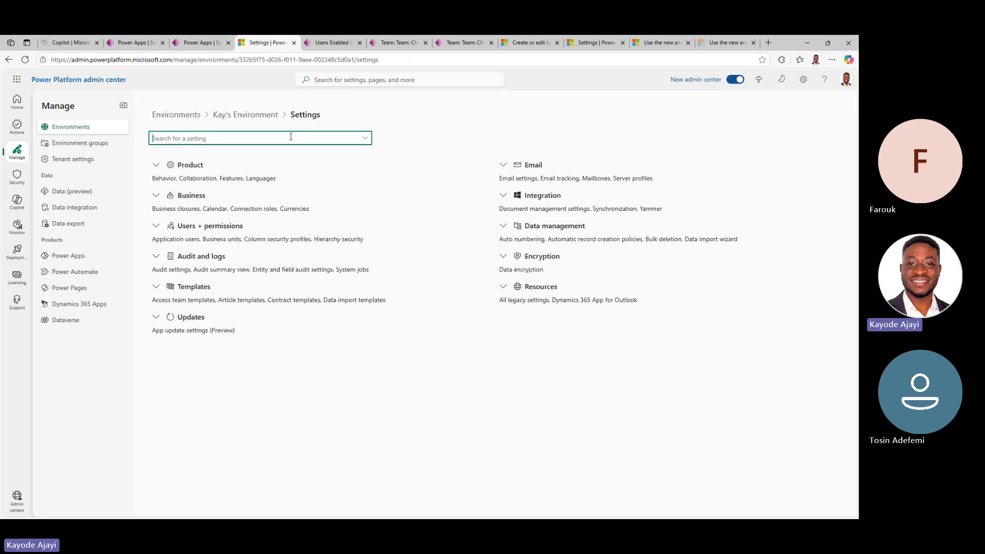
{"action": "left_click", "coordinate": [187, 226]}
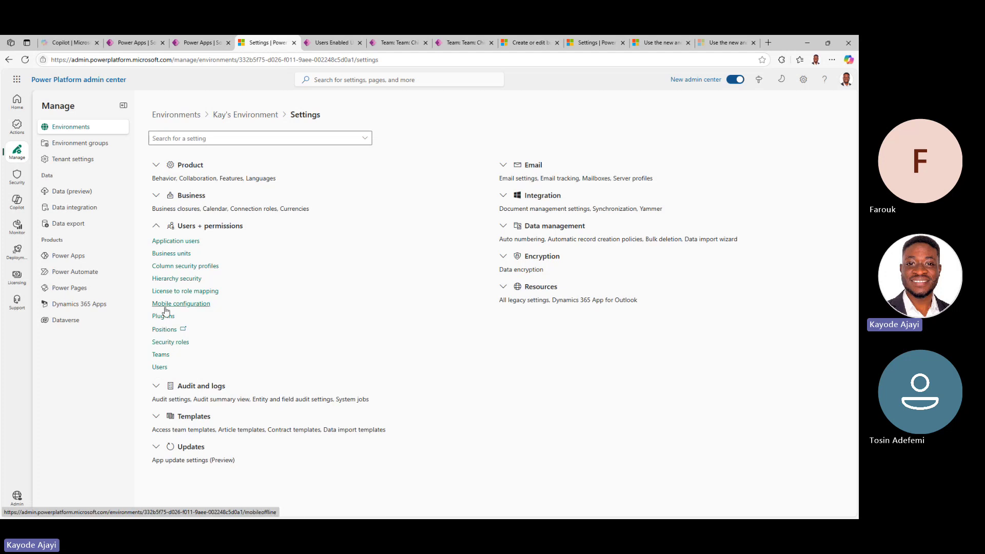
{"action": "left_click", "coordinate": [162, 354]}
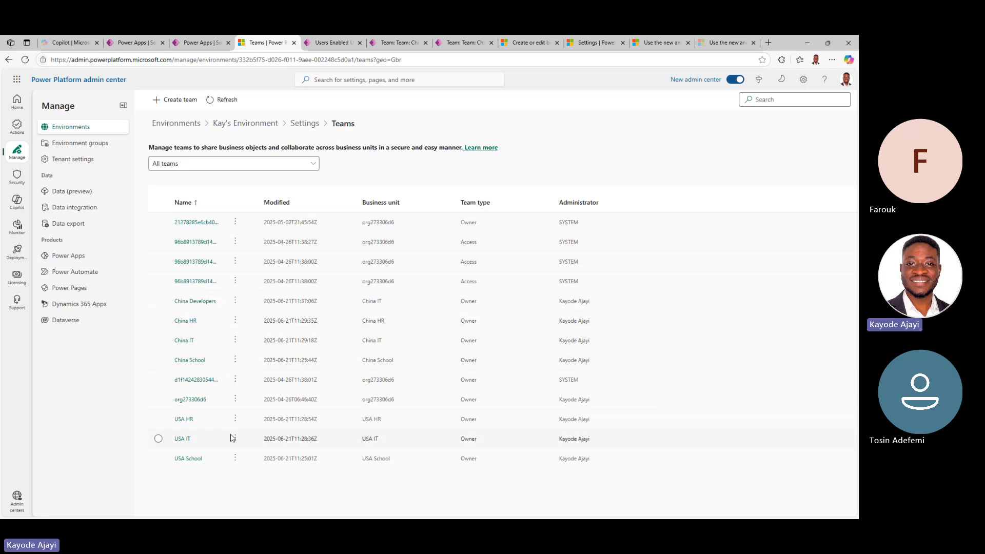
{"action": "left_click", "coordinate": [236, 302]}
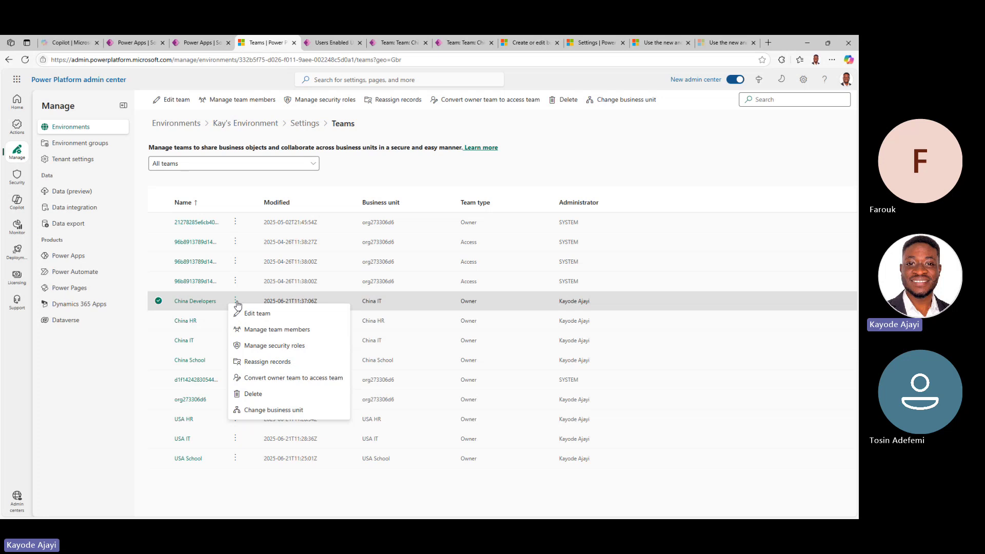
{"action": "left_click", "coordinate": [195, 301]}
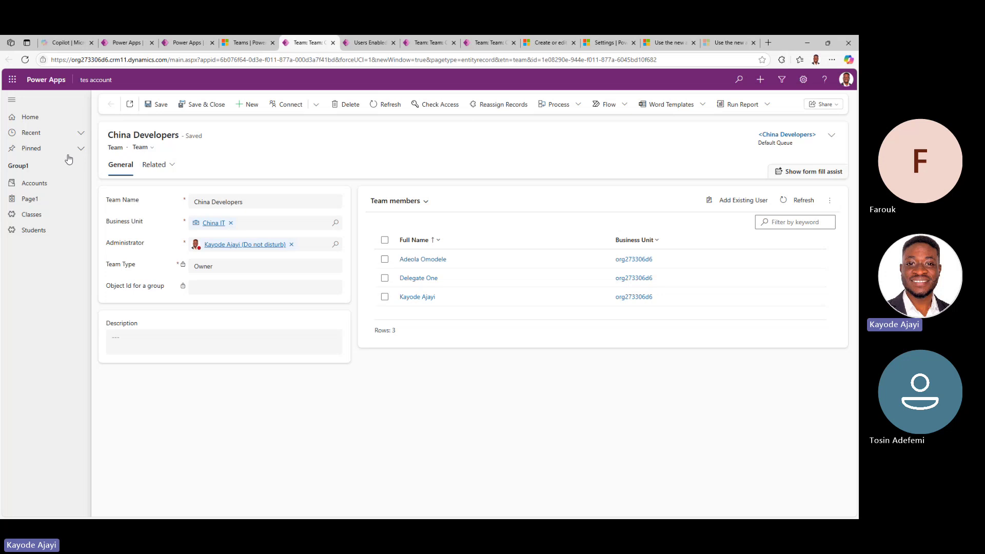
Return to the Power Platform admin center and reopen the Hide Age profile from the environment's column security profiles.
{"action": "left_click", "coordinate": [251, 44]}
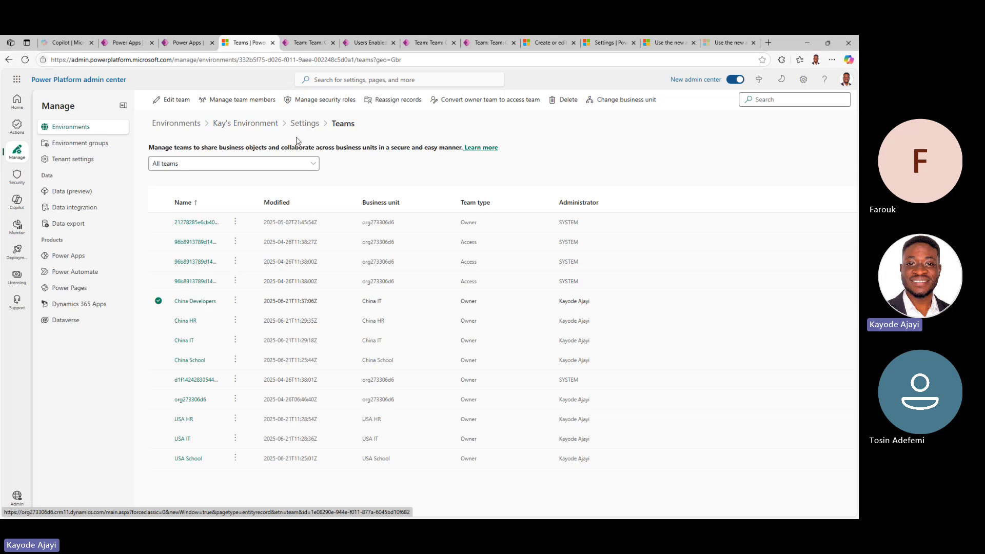
{"action": "left_click", "coordinate": [304, 123]}
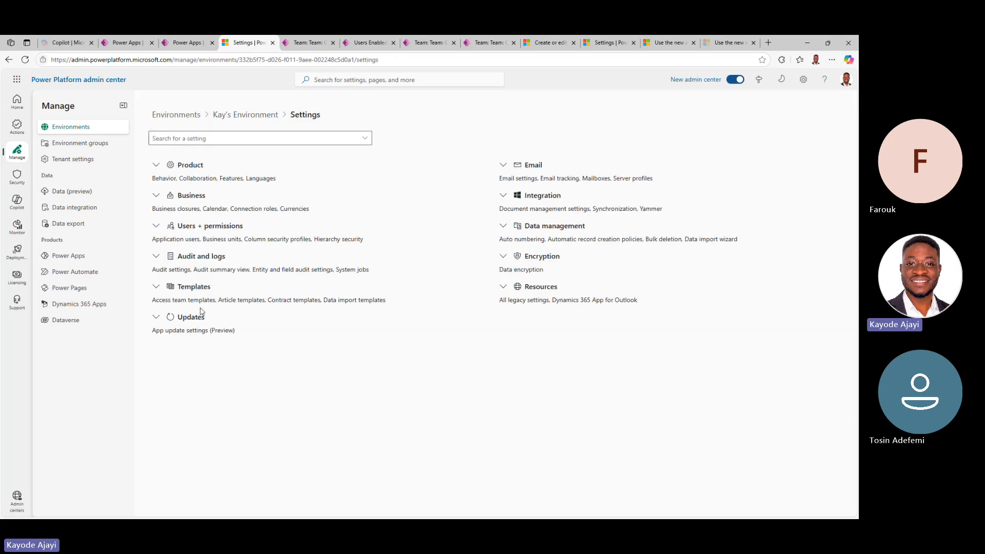
{"action": "left_click", "coordinate": [157, 226]}
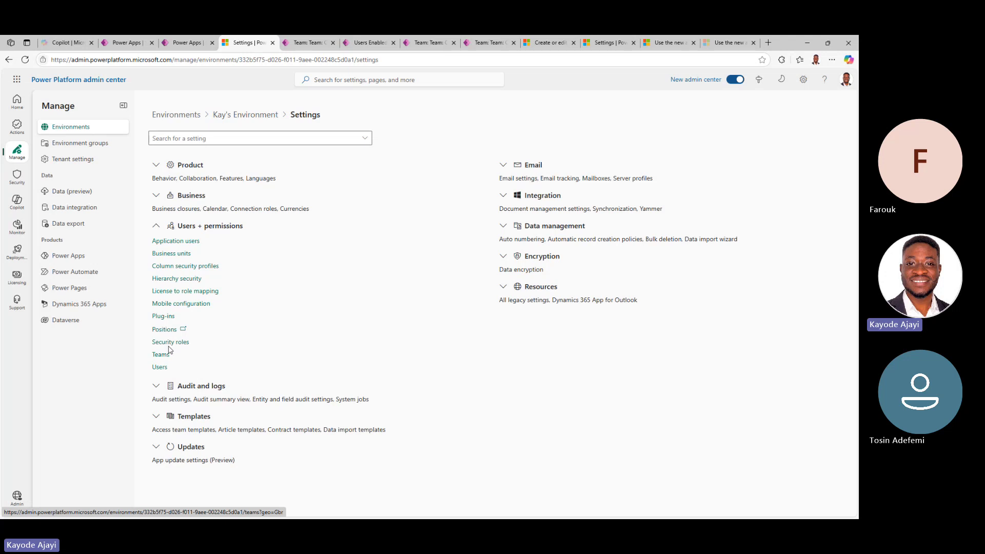
{"action": "left_click", "coordinate": [163, 266]}
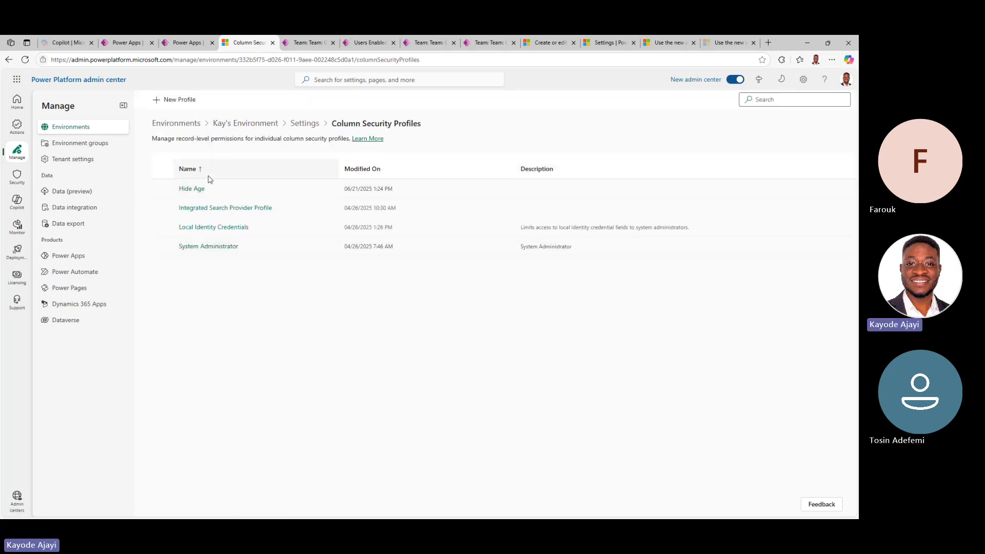
{"action": "left_click", "coordinate": [163, 189]}
{"action": "left_click", "coordinate": [191, 190]}
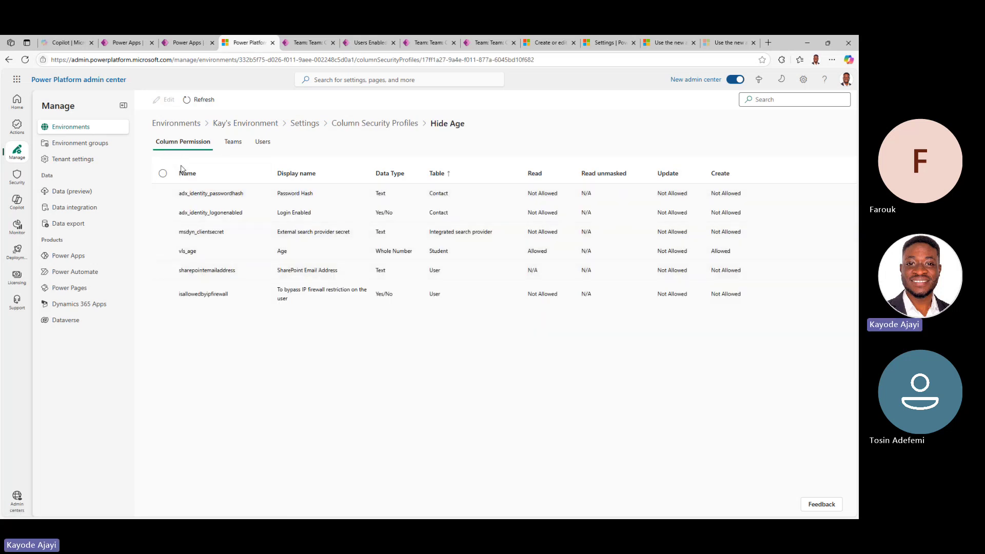
Review the teams, users and column permissions of the Hide Age profile.
{"action": "left_click", "coordinate": [237, 144]}
{"action": "left_click", "coordinate": [257, 146]}
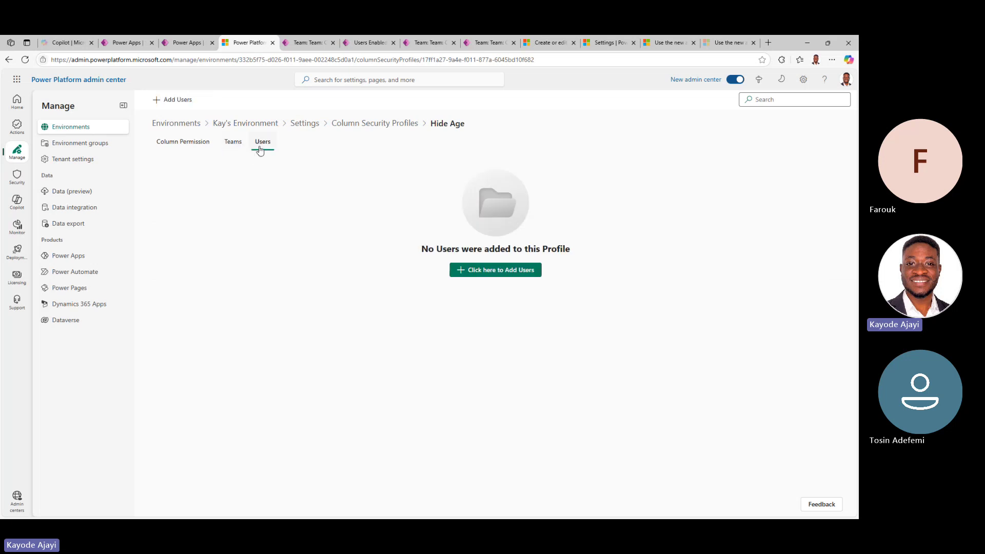
{"action": "left_click", "coordinate": [185, 146]}
{"action": "left_click", "coordinate": [235, 148]}
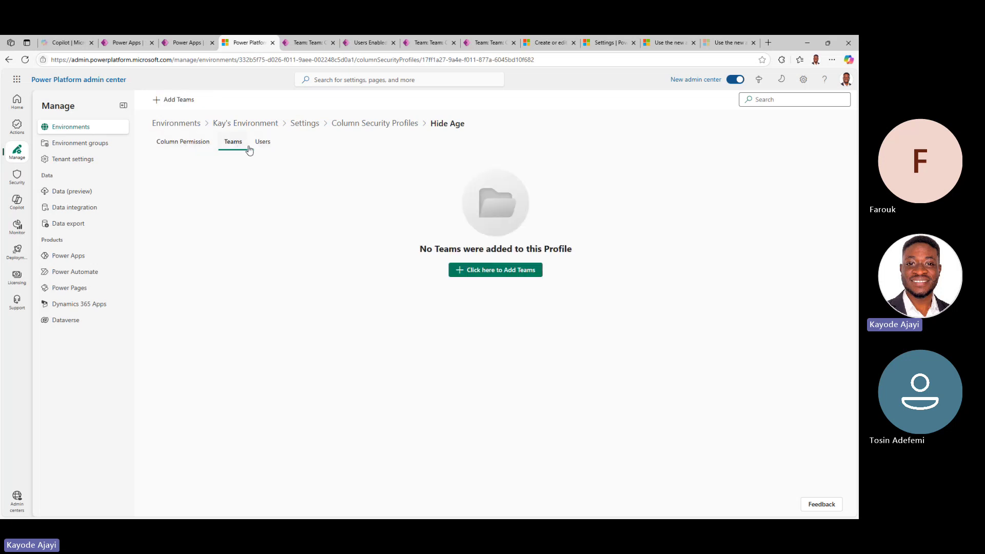
{"action": "left_click", "coordinate": [262, 147]}
{"action": "left_click", "coordinate": [229, 148]}
{"action": "left_click", "coordinate": [169, 148]}
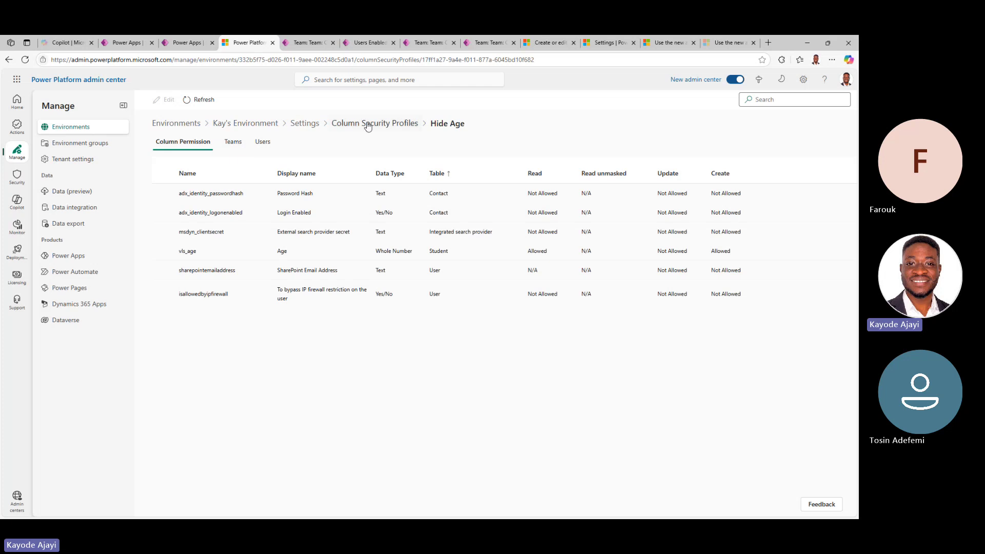
Search for "deve" and add the China Developers team to the Hide Age profile.
{"action": "left_click", "coordinate": [233, 149]}
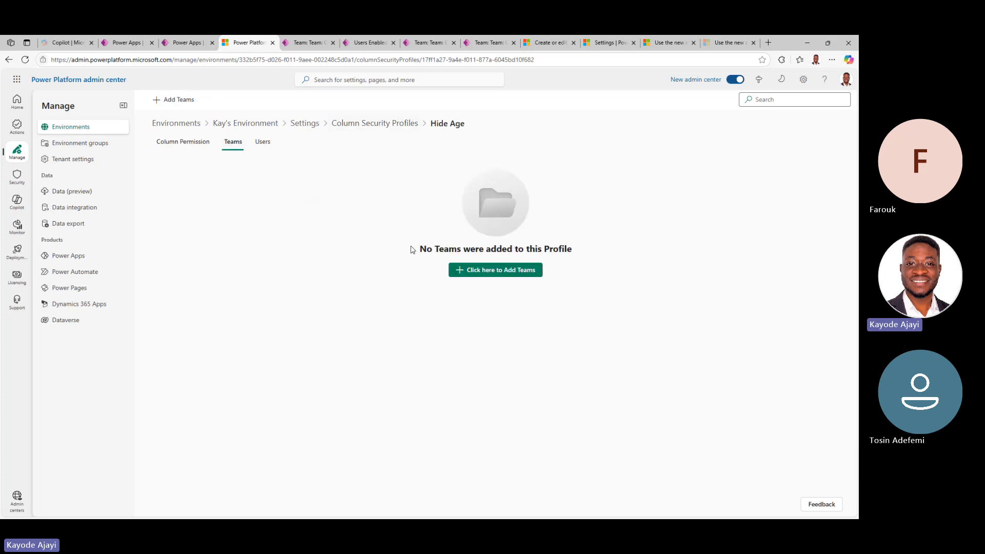
{"action": "left_click", "coordinate": [497, 270]}
{"action": "left_click", "coordinate": [709, 112]}
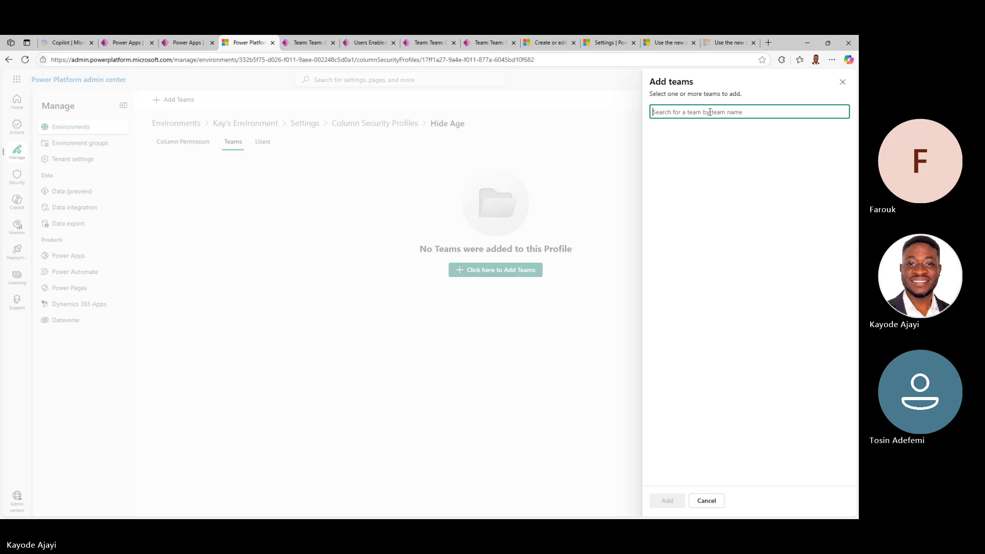
{"action": "type", "text": "deve"}
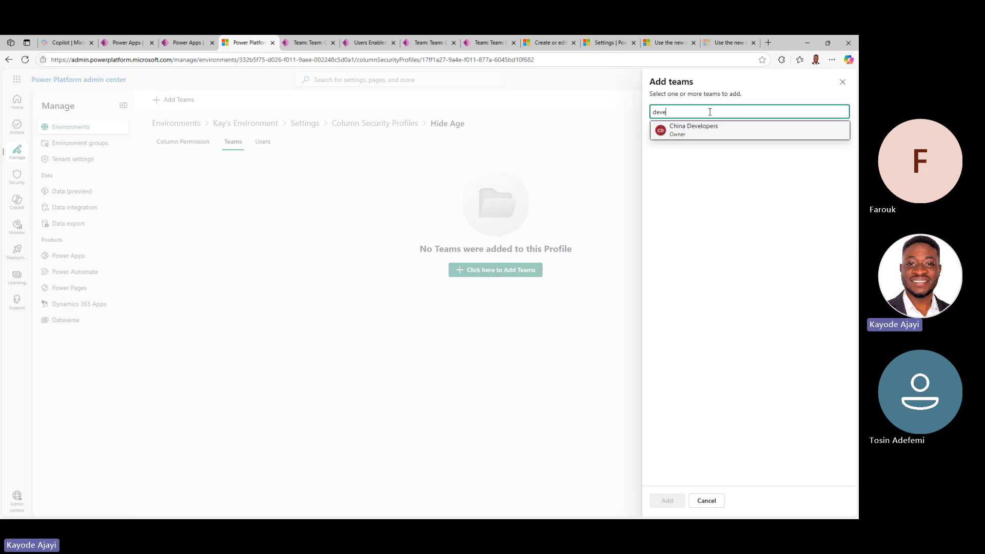
{"action": "left_click", "coordinate": [705, 131]}
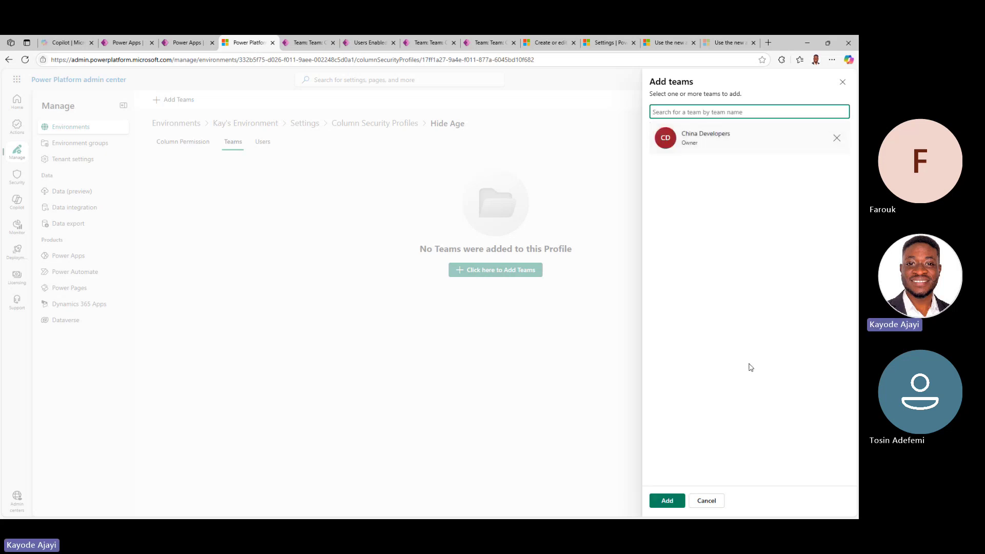
{"action": "left_click", "coordinate": [674, 506]}
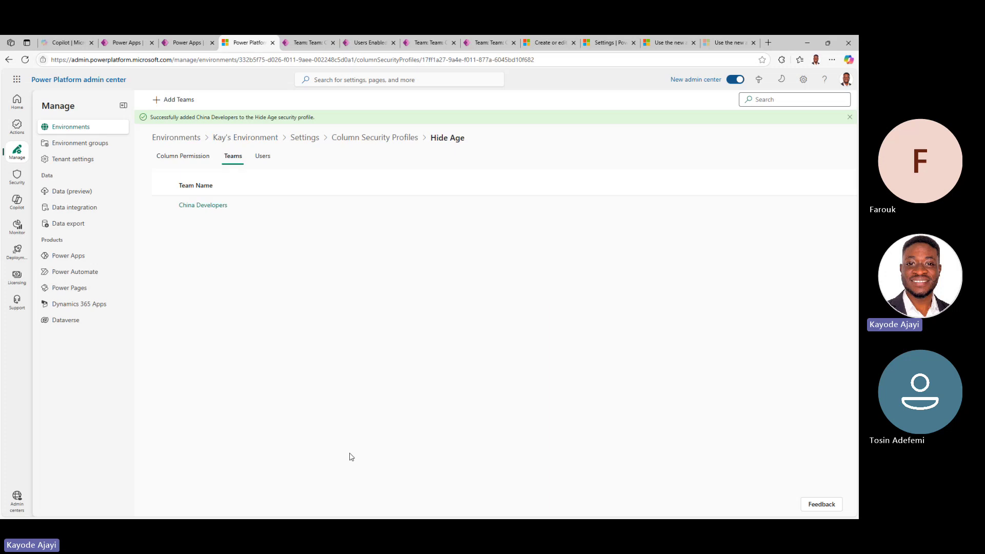
Reopen the Hide Age profile from the column security profiles and check its assigned users and teams.
{"action": "left_click", "coordinate": [375, 137]}
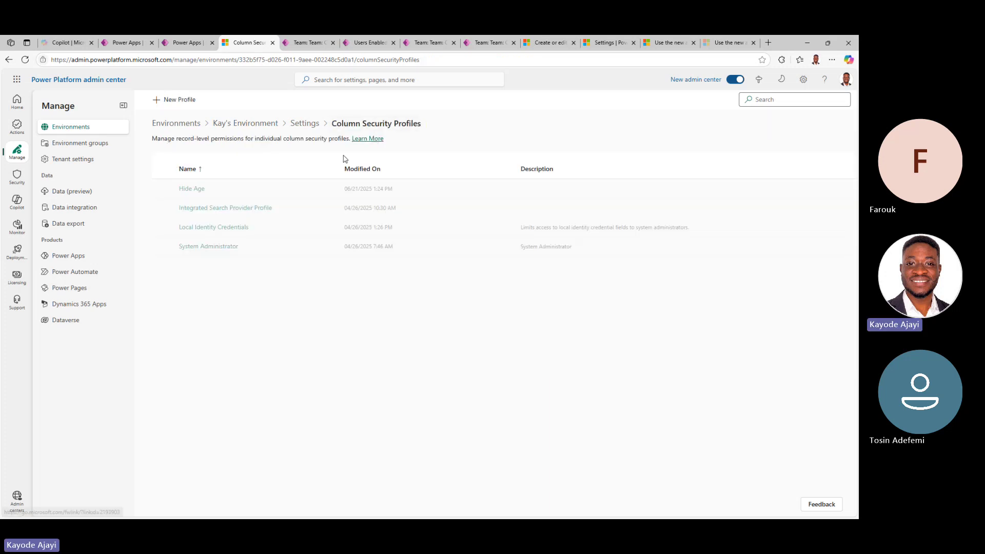
{"action": "left_click", "coordinate": [191, 189]}
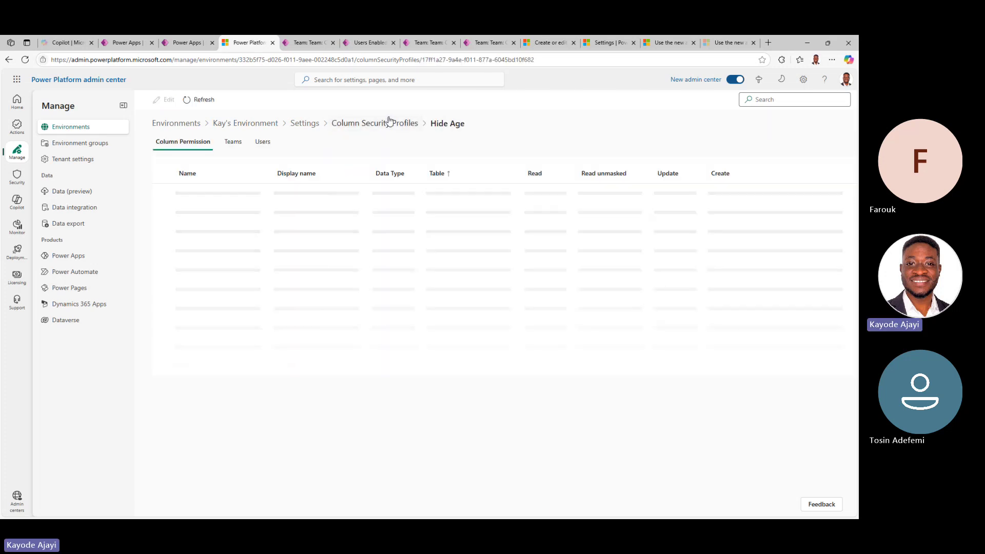
{"action": "left_click", "coordinate": [349, 124]}
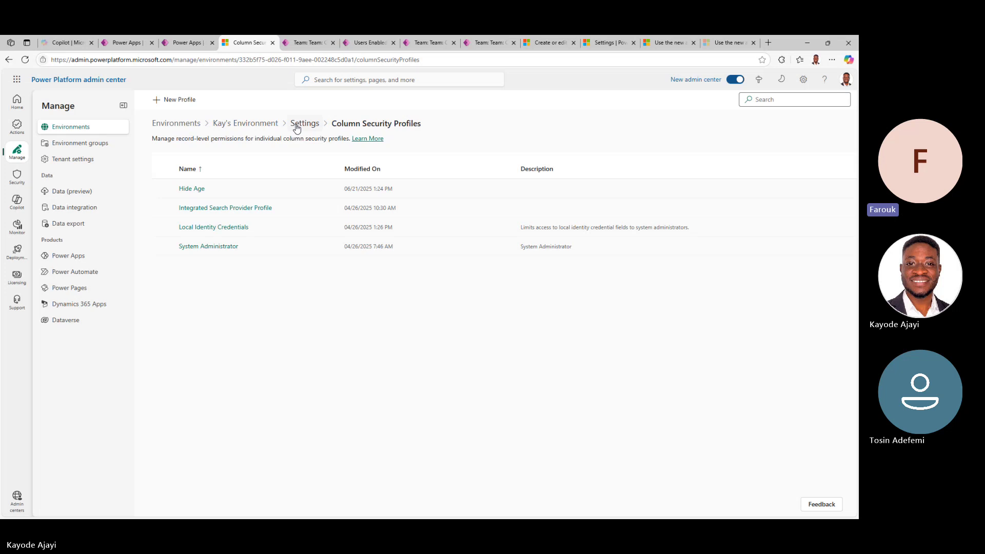
{"action": "left_click", "coordinate": [197, 191]}
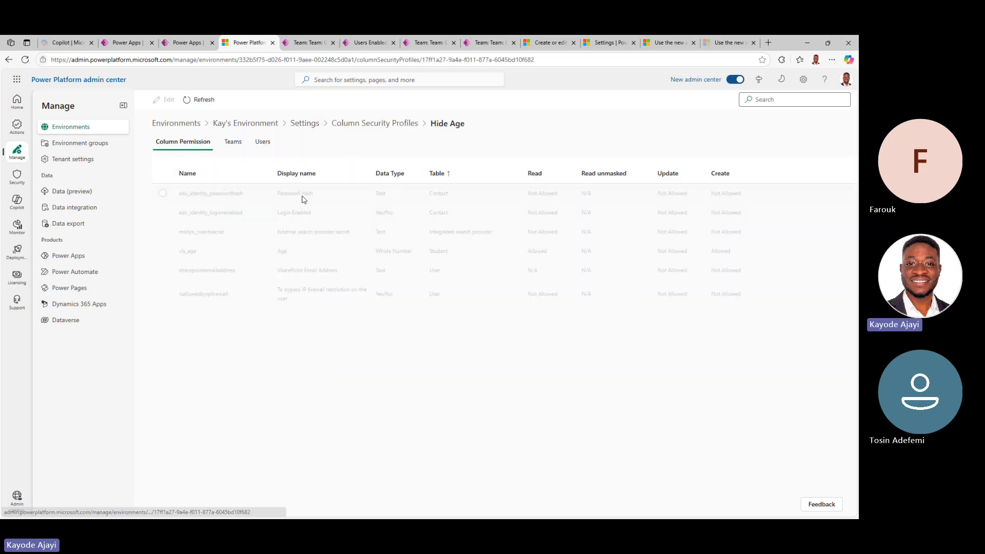
{"action": "left_click", "coordinate": [261, 148]}
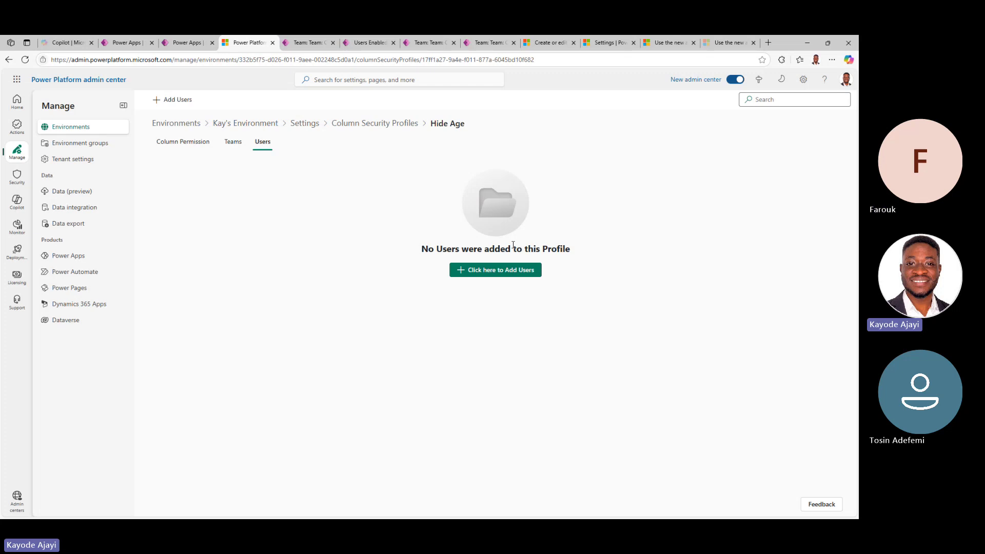
{"action": "left_click", "coordinate": [229, 145]}
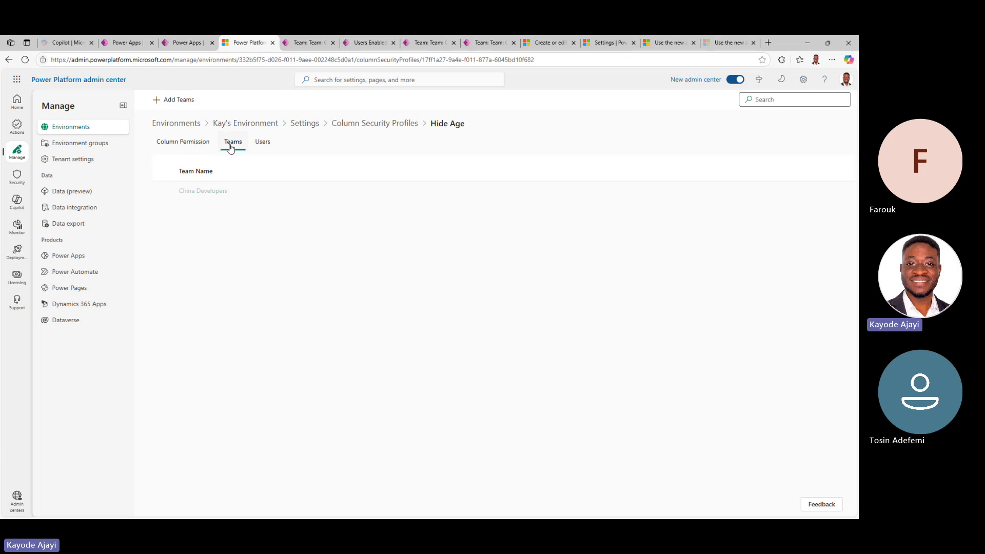
Search the teams for "china" and add the China School team to the Hide Age profile.
{"action": "left_click", "coordinate": [181, 99]}
{"action": "left_click", "coordinate": [733, 112]}
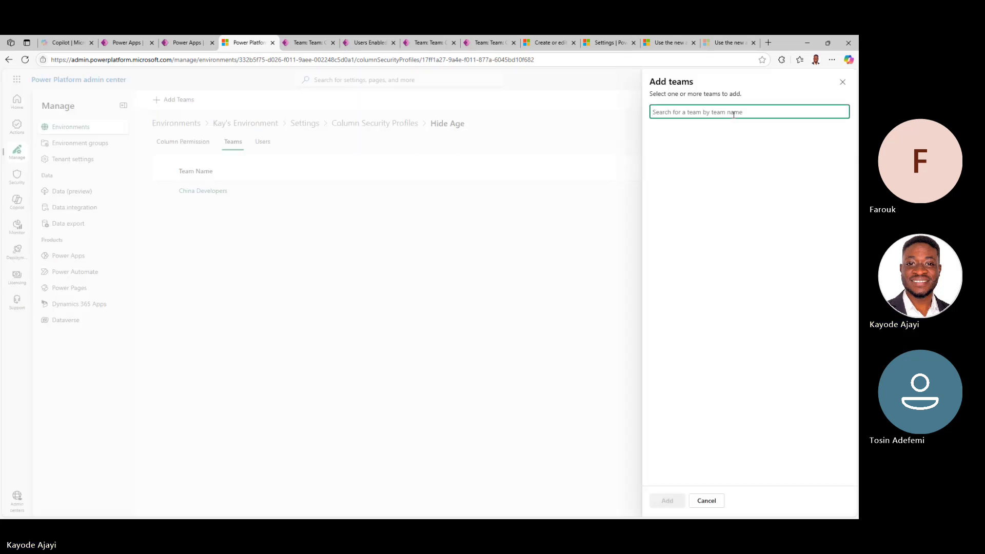
{"action": "type", "text": "china"}
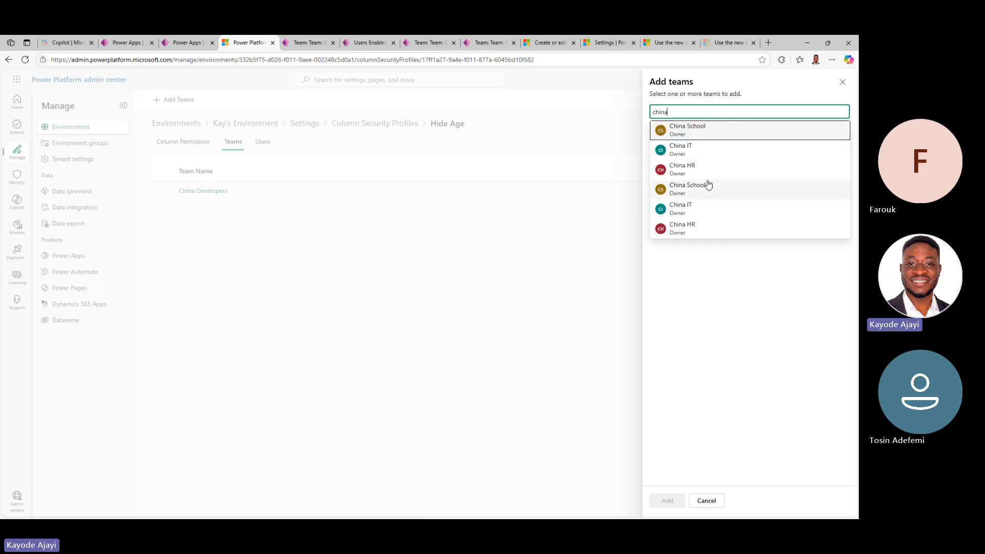
{"action": "left_click", "coordinate": [707, 128]}
{"action": "left_click", "coordinate": [666, 500]}
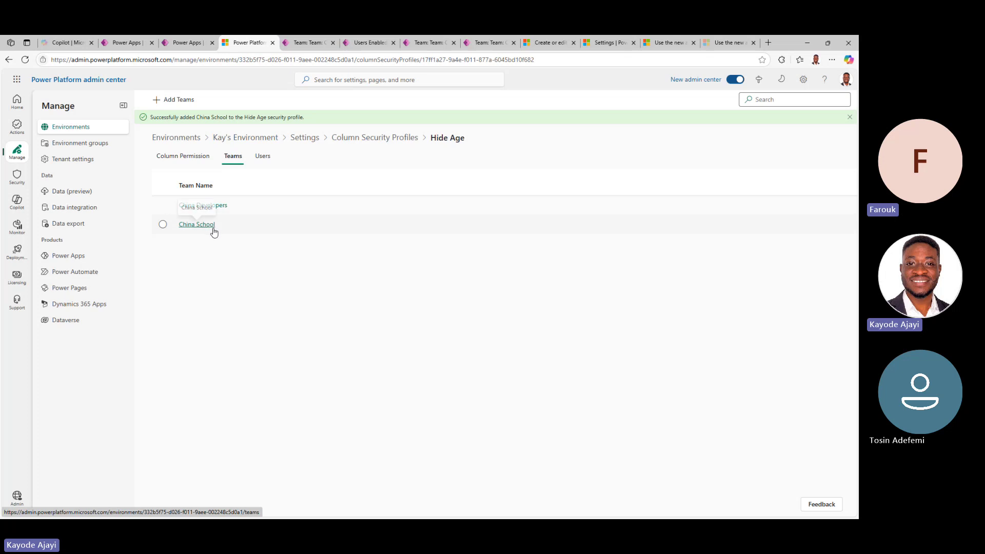
Review the Hide Age profile's column permissions and teams, and return to the list of column security profiles.
{"action": "left_click", "coordinate": [193, 159]}
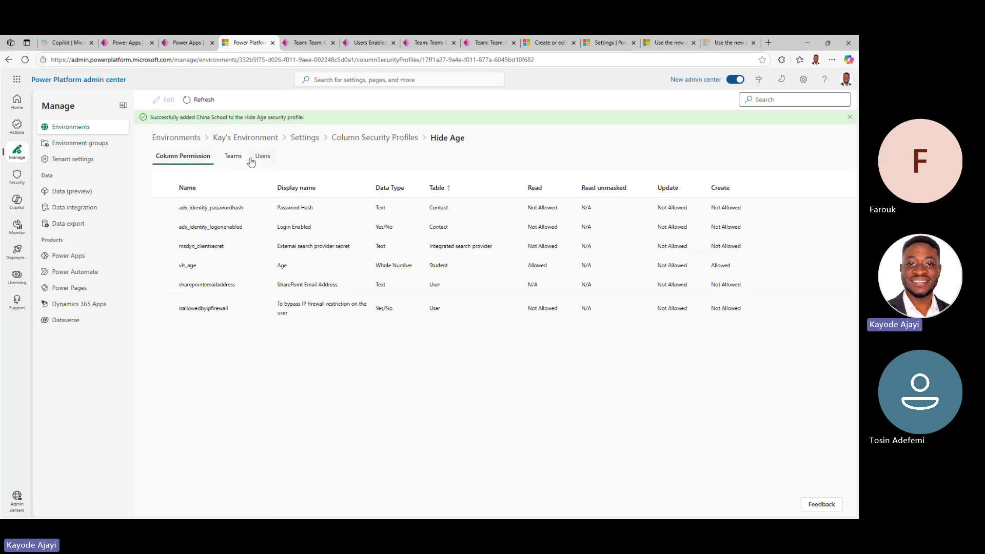
{"action": "left_click", "coordinate": [241, 160]}
{"action": "left_click", "coordinate": [183, 160]}
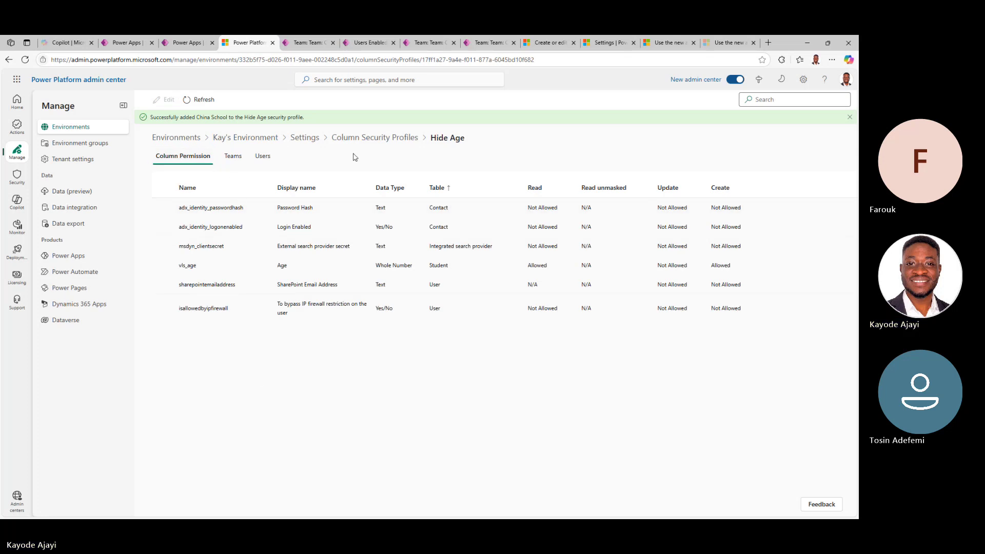
{"action": "left_click", "coordinate": [378, 138]}
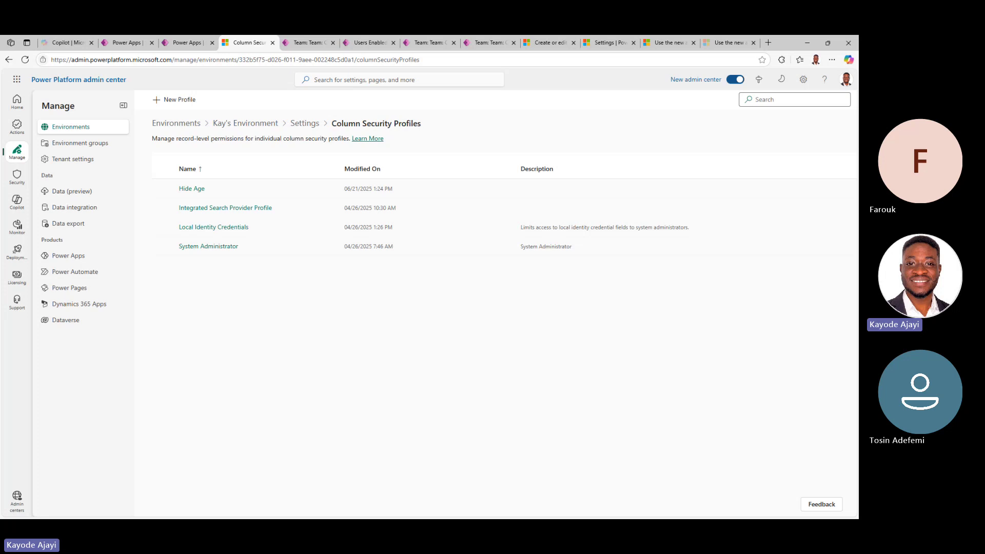
{"action": "key", "text": "alt+Tab"}
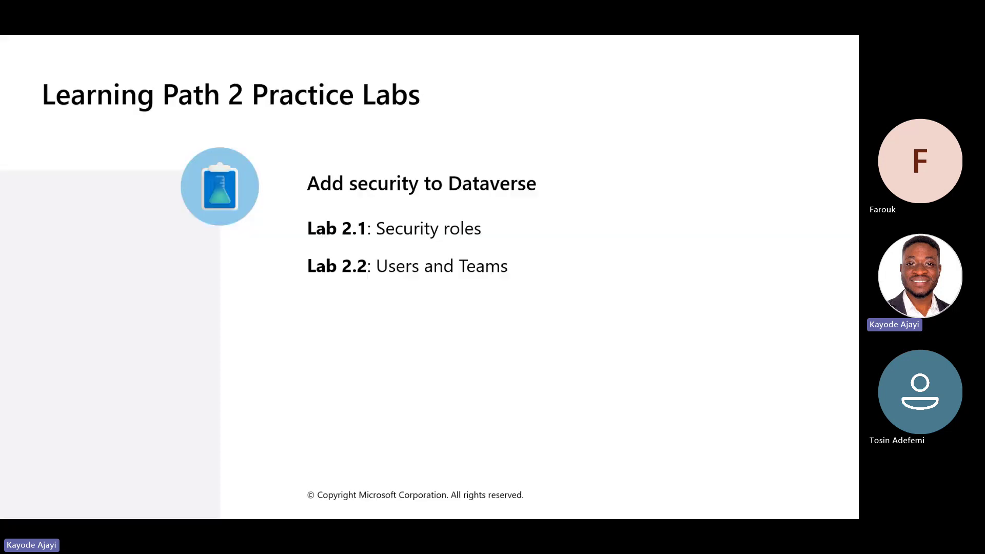
{"action": "left_click", "coordinate": [522, 283]}
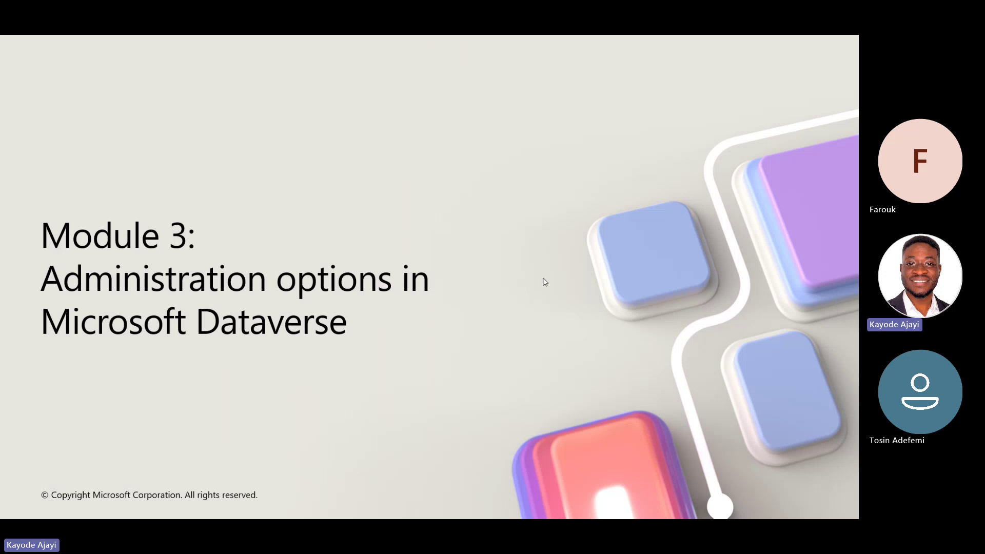
{"action": "left_click", "coordinate": [534, 280]}
{"action": "left_click", "coordinate": [532, 287]}
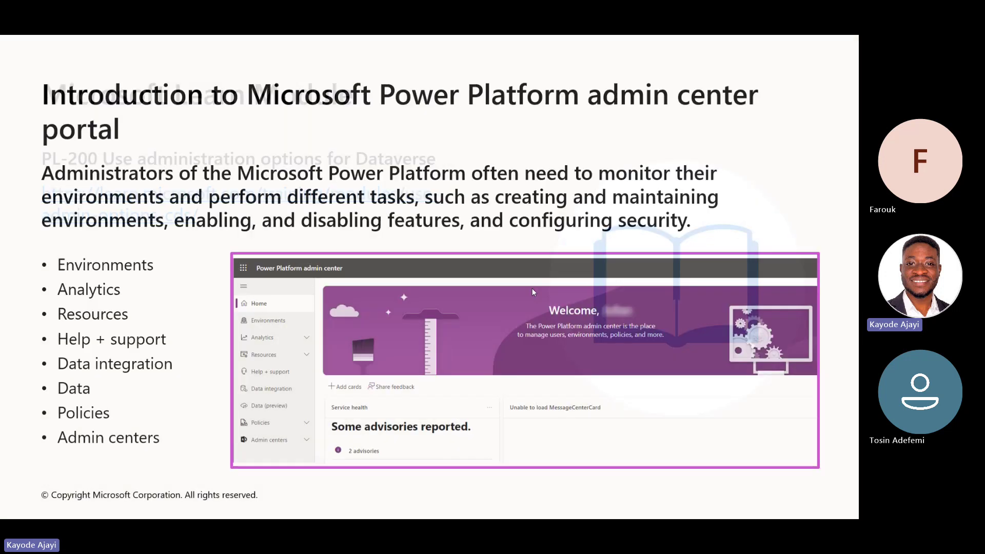
{"action": "key", "text": "Left"}
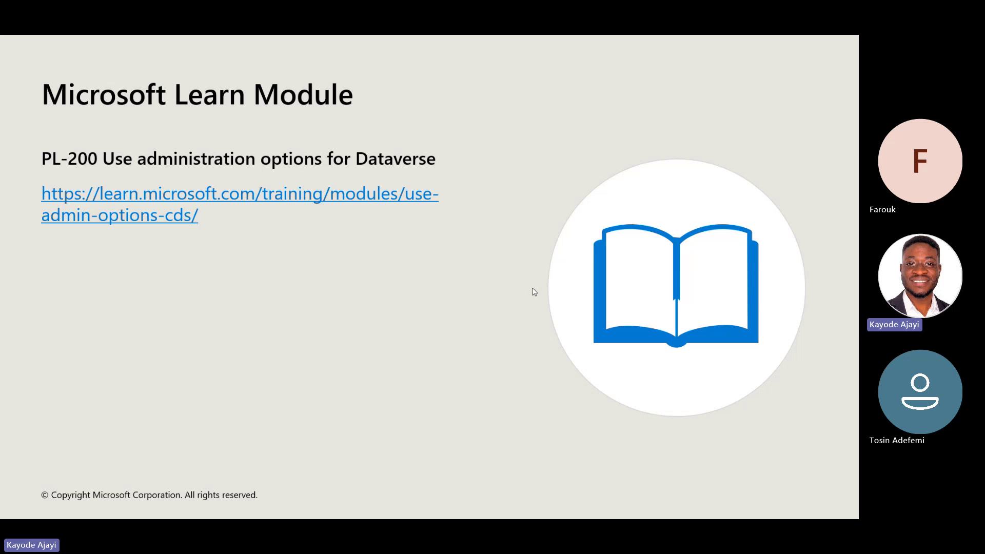
{"action": "left_click", "coordinate": [531, 288]}
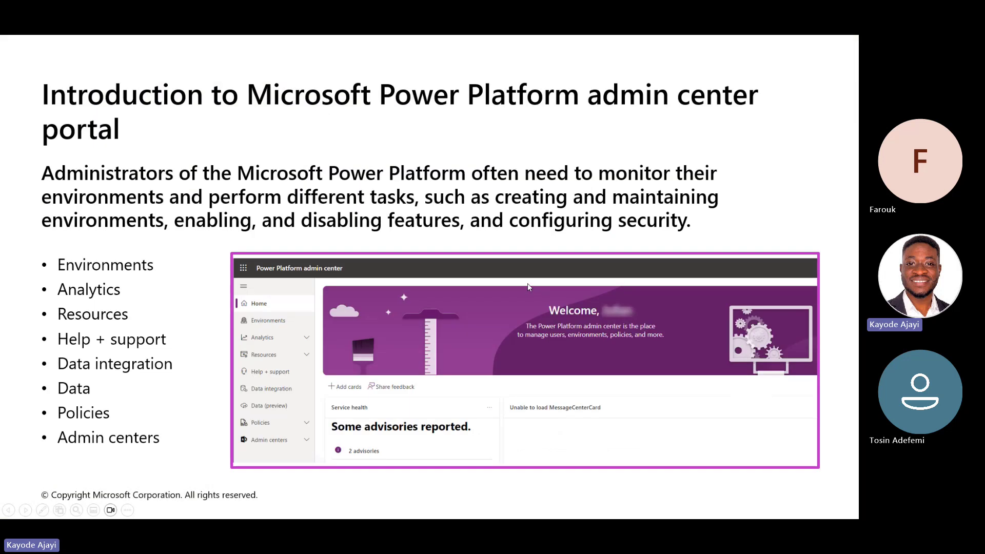
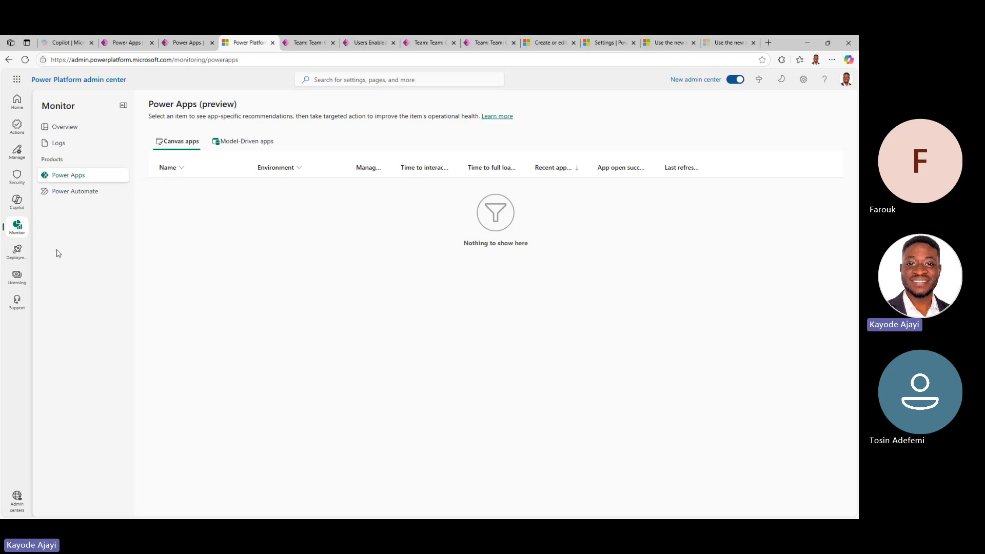
Review the Power Automate monitoring page and the Monitor overview for Power Apps and Power Automate.
{"action": "left_click", "coordinate": [94, 194]}
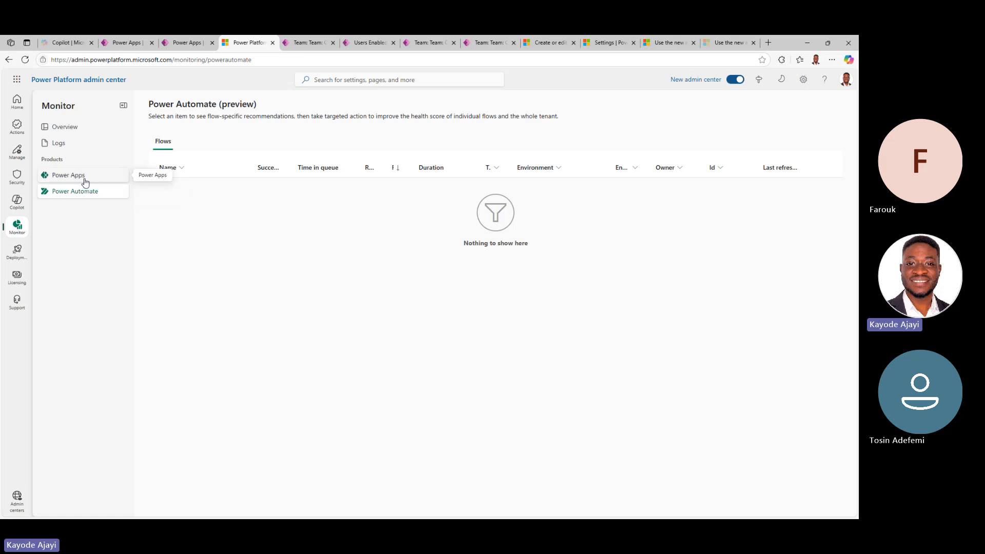
{"action": "left_click", "coordinate": [18, 228]}
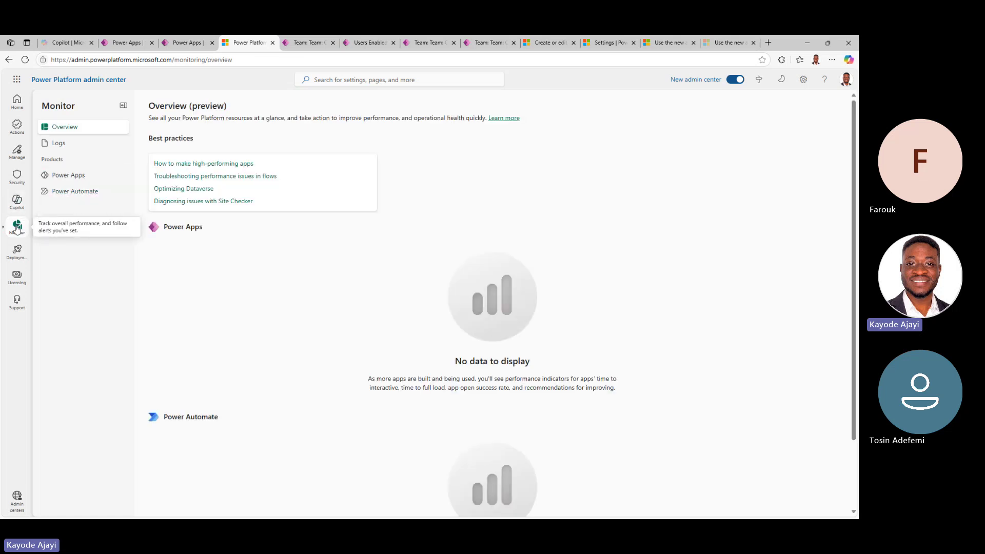
{"action": "scroll", "coordinate": [449, 321], "scroll_direction": "down", "scroll_amount": 3}
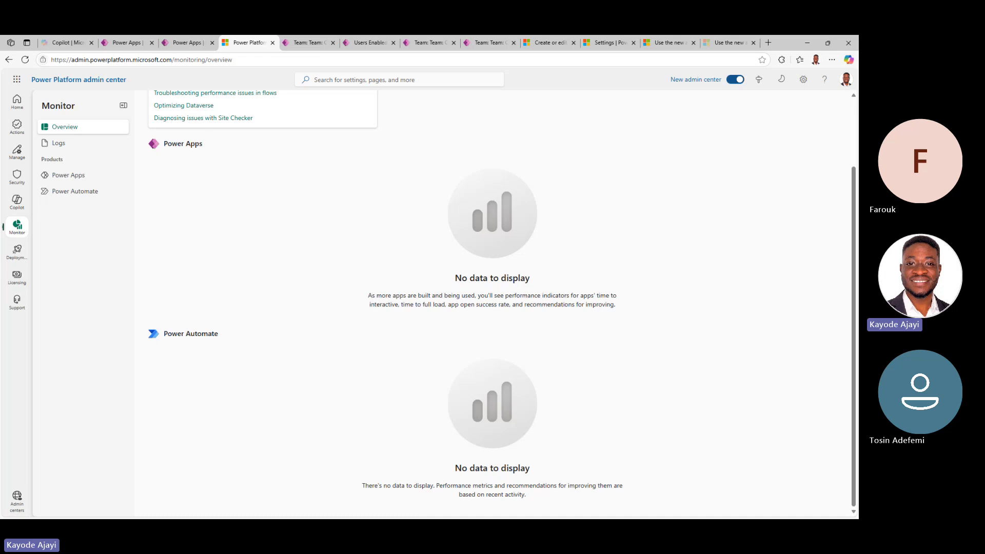
{"action": "key", "text": "alt+Tab"}
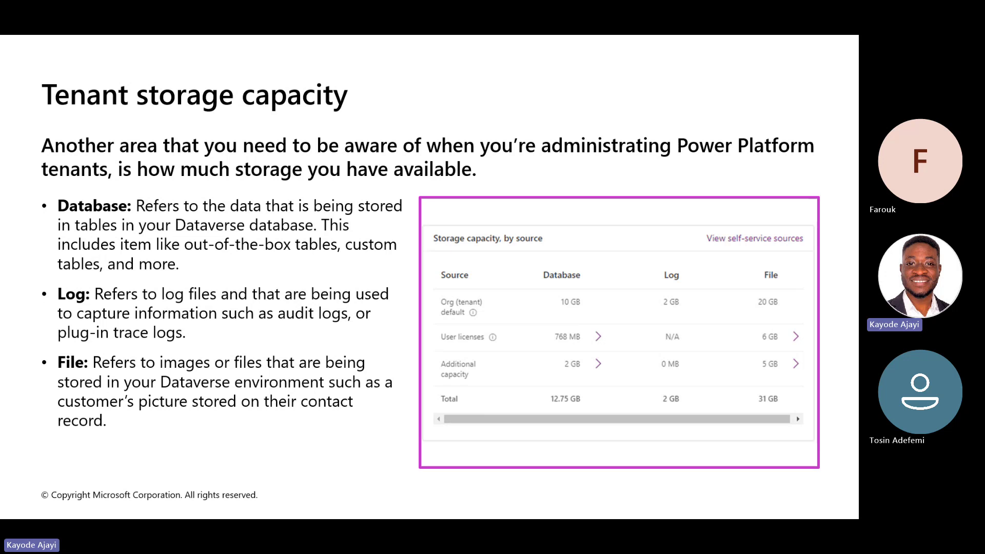
Return to the Power Platform admin center and examine the licensing capacity summary, including storage, add-ons and Dataverse usage per environment.
{"action": "key", "text": "alt+Tab"}
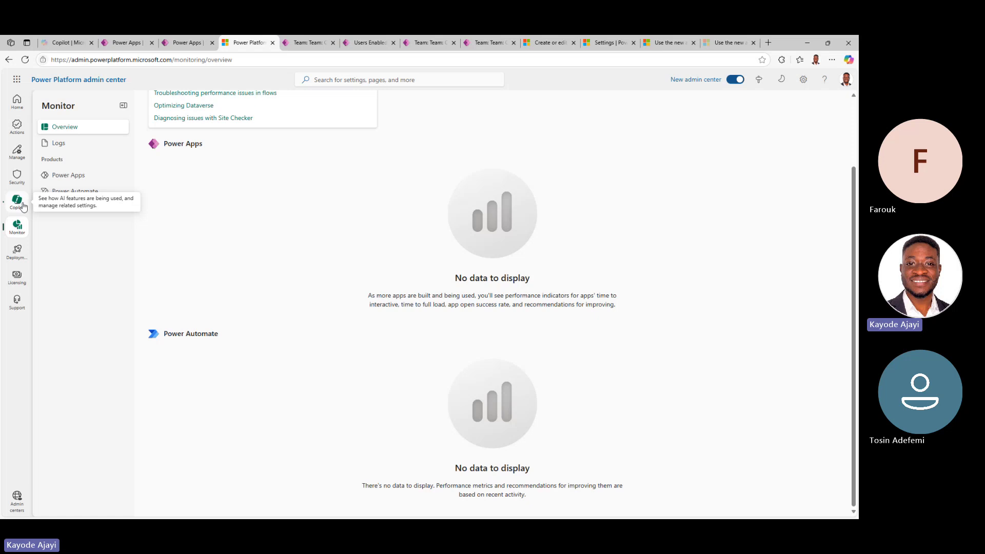
{"action": "left_click", "coordinate": [17, 275]}
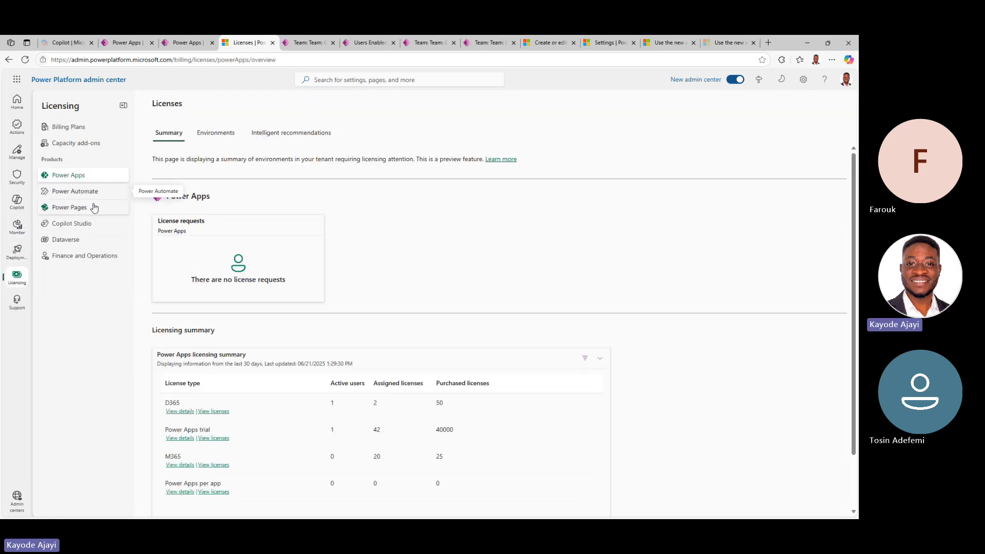
{"action": "left_click", "coordinate": [92, 148]}
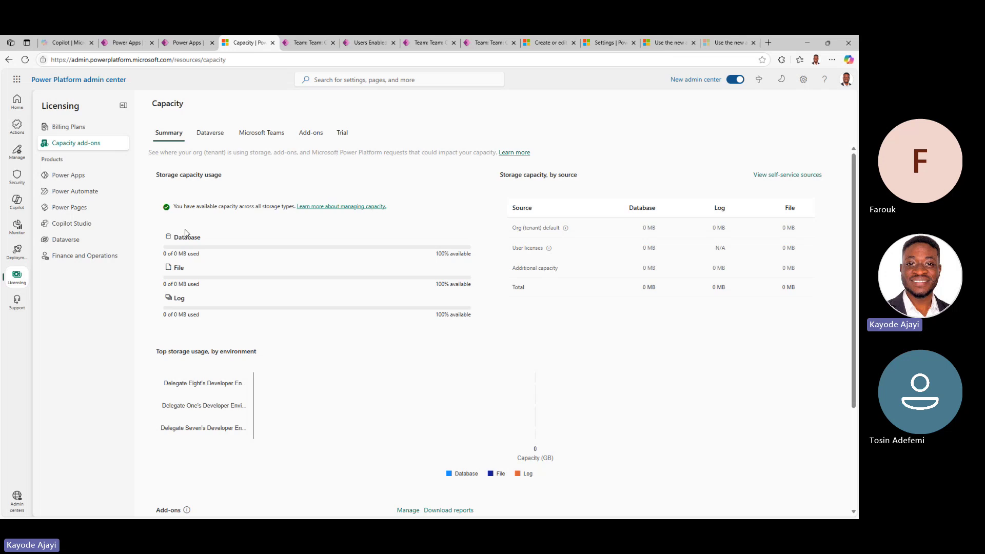
{"action": "mouse_move", "coordinate": [187, 253]}
{"action": "scroll", "coordinate": [288, 282], "scroll_direction": "down", "scroll_amount": 2}
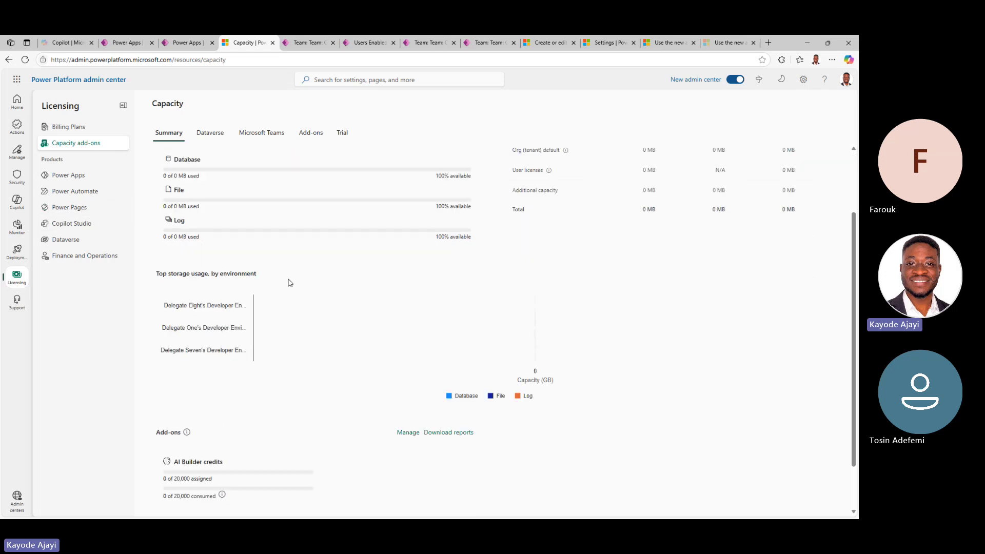
{"action": "scroll", "coordinate": [288, 281], "scroll_direction": "up", "scroll_amount": 1}
{"action": "scroll", "coordinate": [287, 282], "scroll_direction": "down", "scroll_amount": 3}
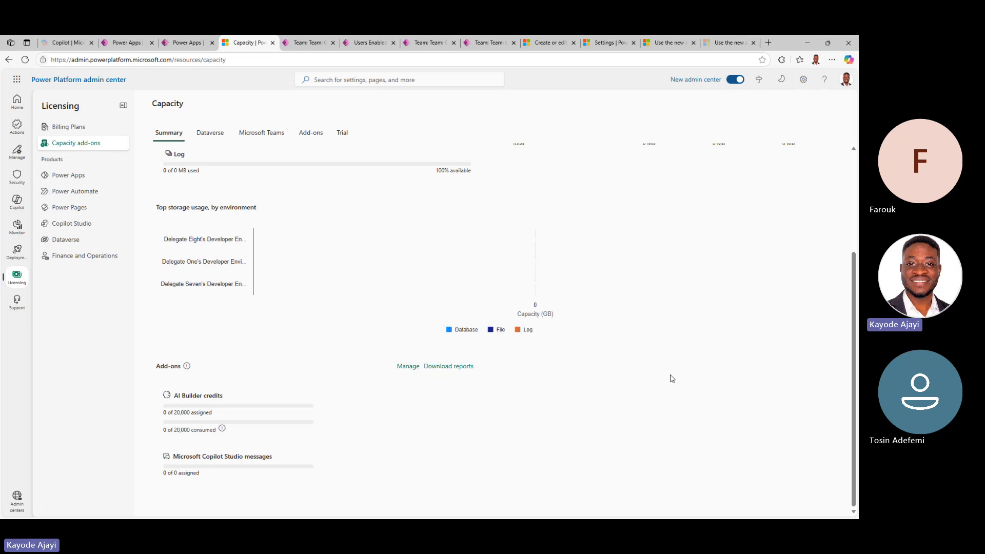
{"action": "scroll", "coordinate": [277, 264], "scroll_direction": "up", "scroll_amount": 3}
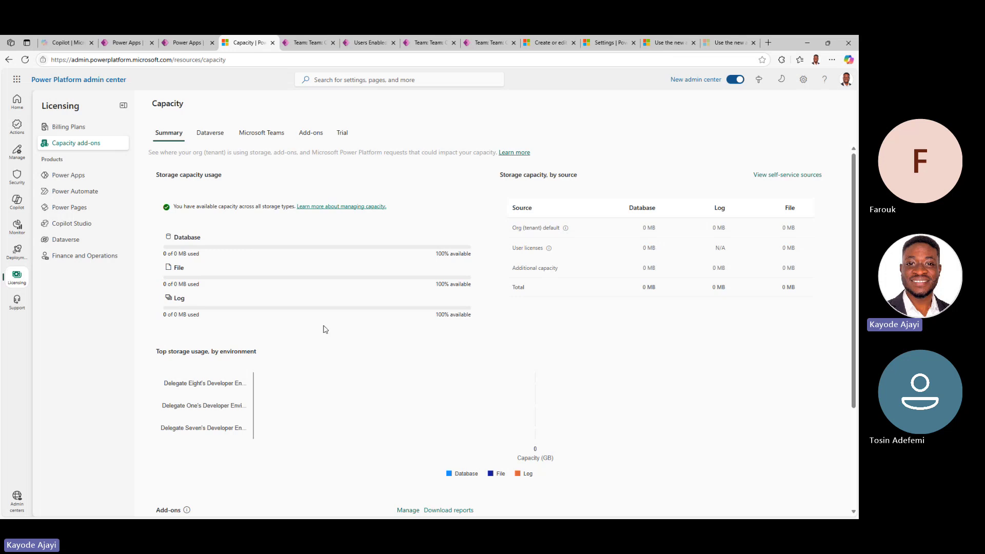
{"action": "left_click", "coordinate": [200, 135]}
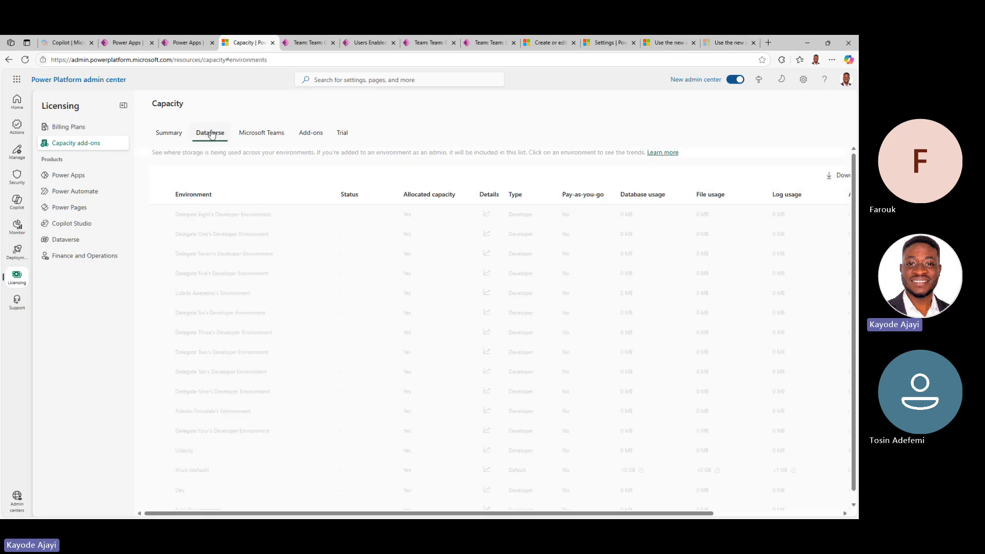
{"action": "left_click", "coordinate": [175, 136]}
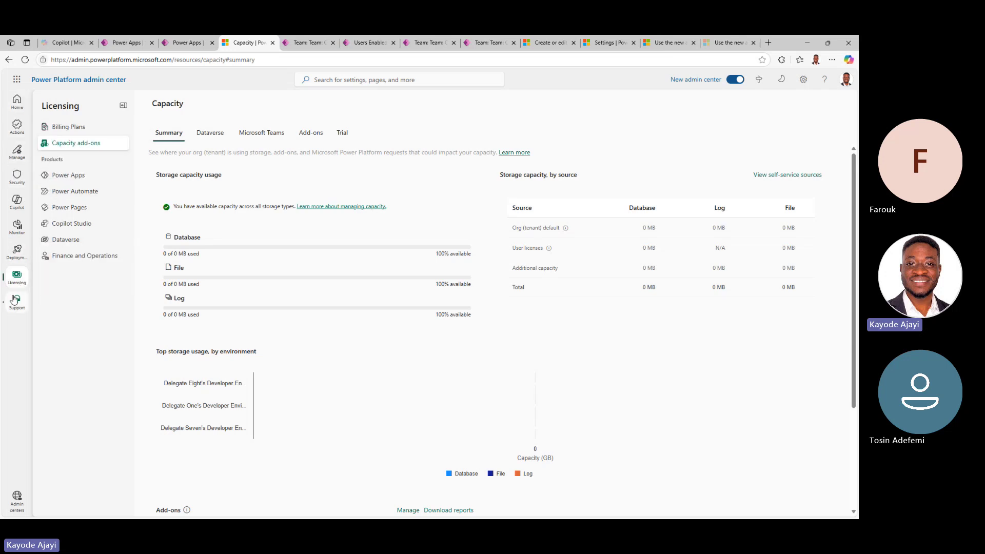
Look through the Power Automate and Power Pages license summaries and the Power Apps monitoring page.
{"action": "left_click", "coordinate": [81, 127]}
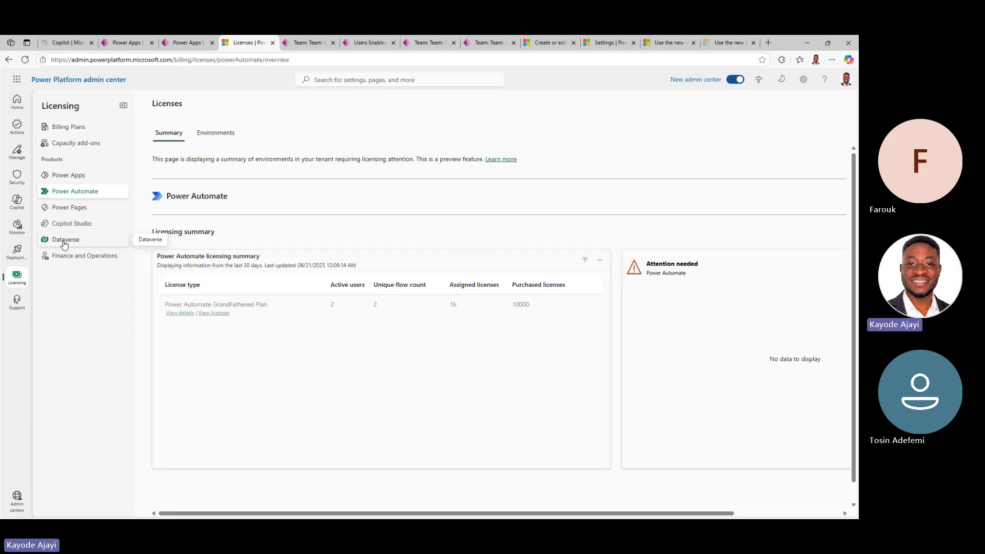
{"action": "left_click", "coordinate": [64, 241]}
{"action": "left_click", "coordinate": [70, 207]}
{"action": "left_click", "coordinate": [57, 255]}
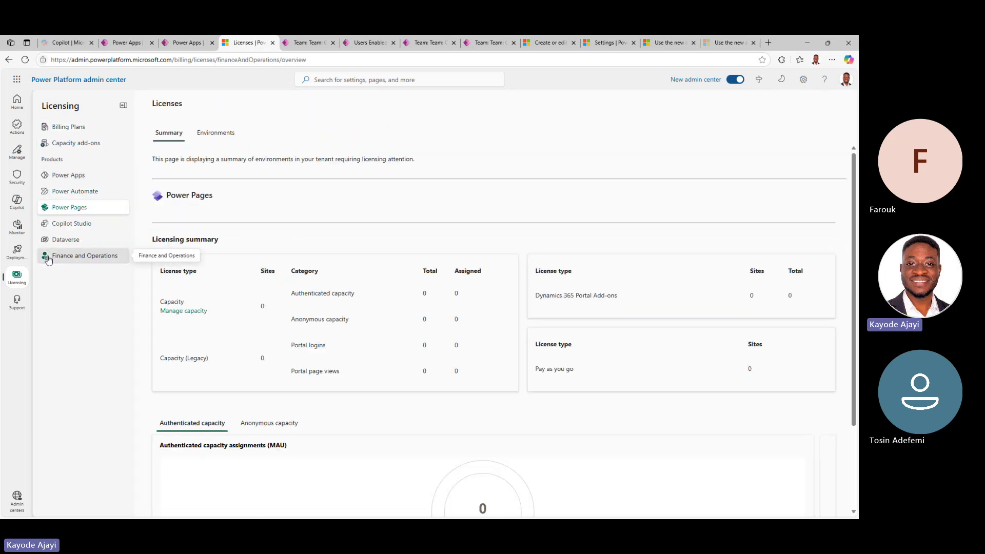
{"action": "left_click", "coordinate": [18, 232]}
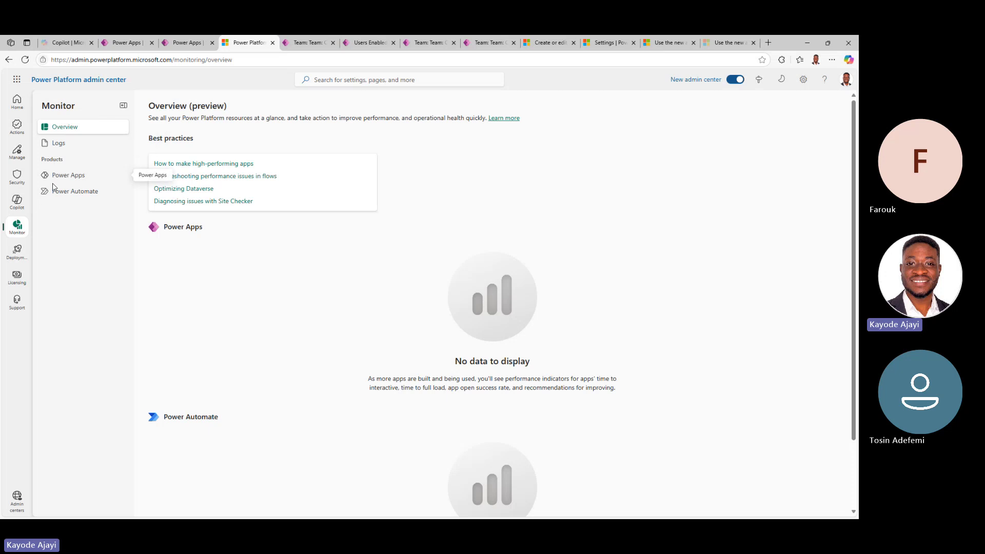
{"action": "left_click", "coordinate": [118, 175]}
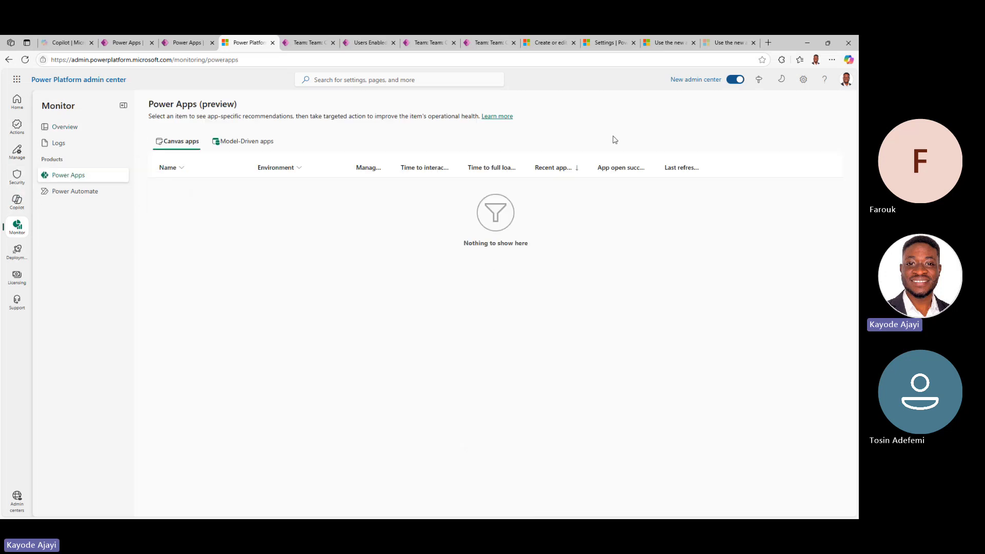
{"action": "key", "text": "alt+Tab"}
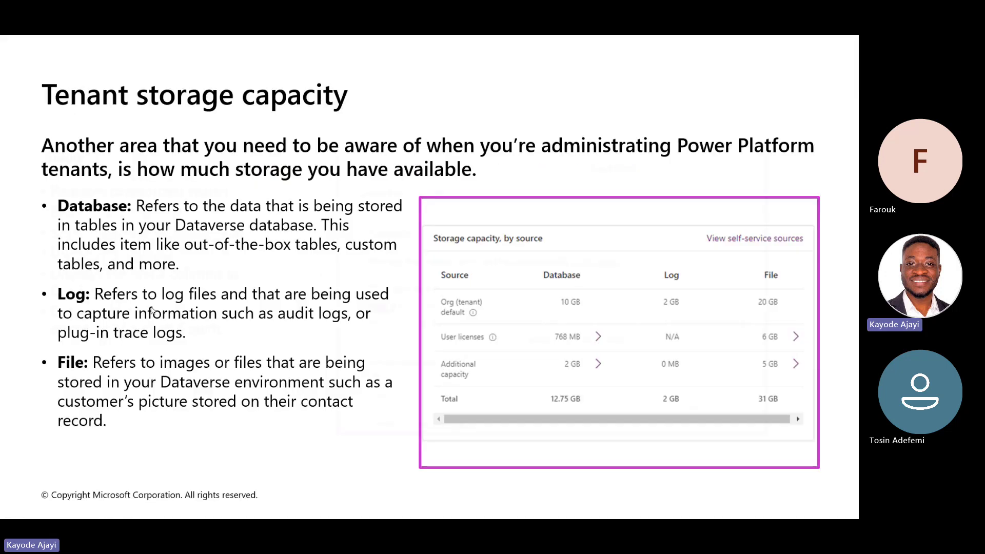
{"action": "key", "text": "Right"}
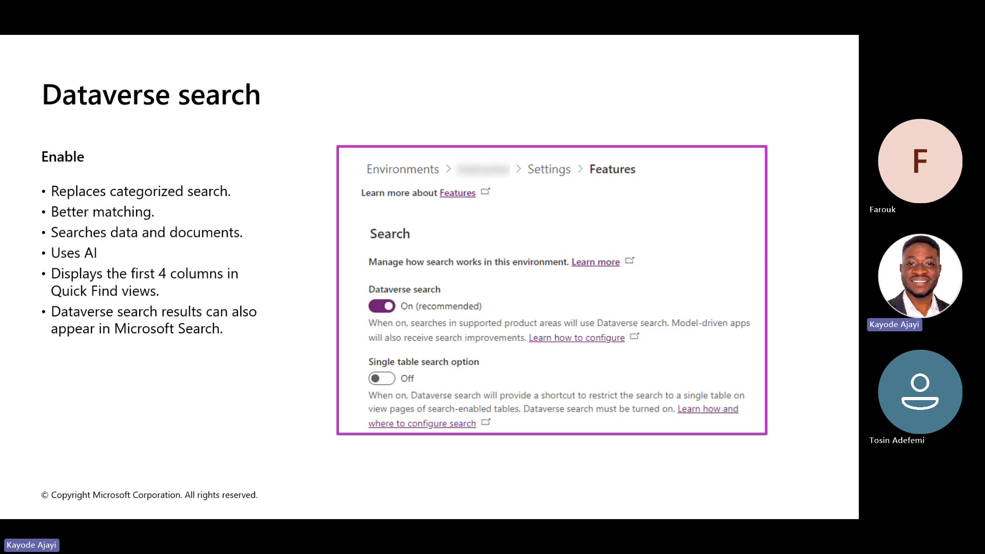
Return to the Power Platform admin center, open the settings of the developer environment created on 05/01/2025, and expand the Product settings.
{"action": "key", "text": "alt+Tab"}
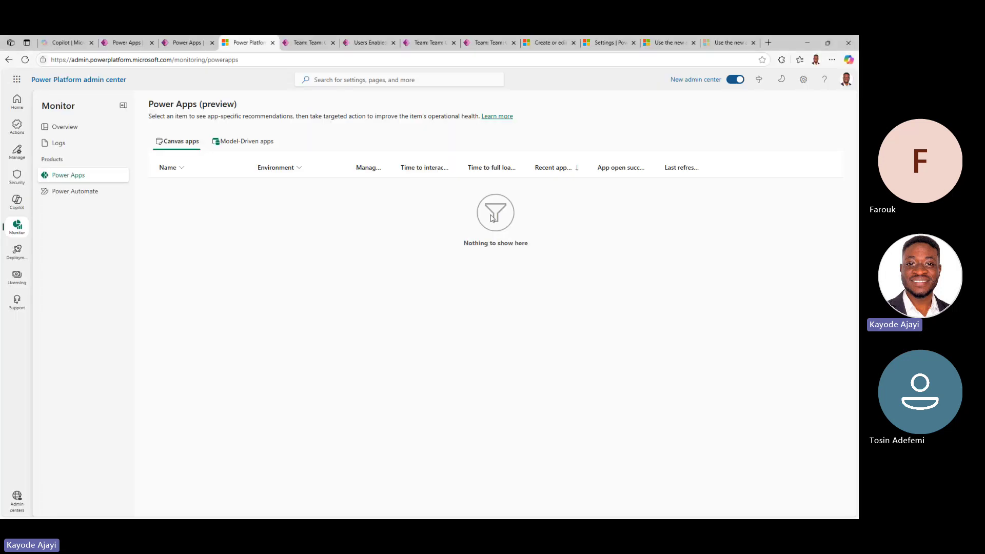
{"action": "left_click", "coordinate": [17, 150]}
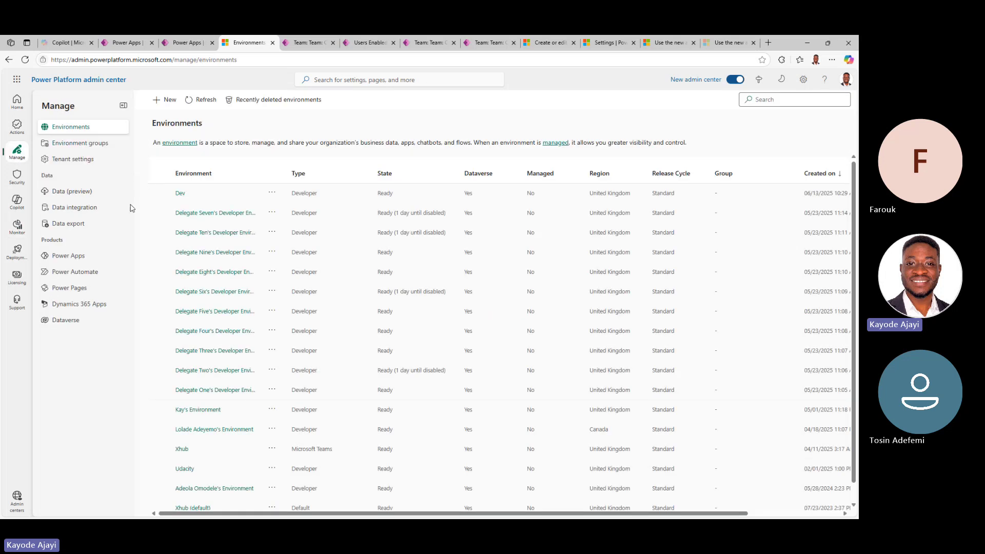
{"action": "scroll", "coordinate": [204, 287], "scroll_direction": "down", "scroll_amount": 1}
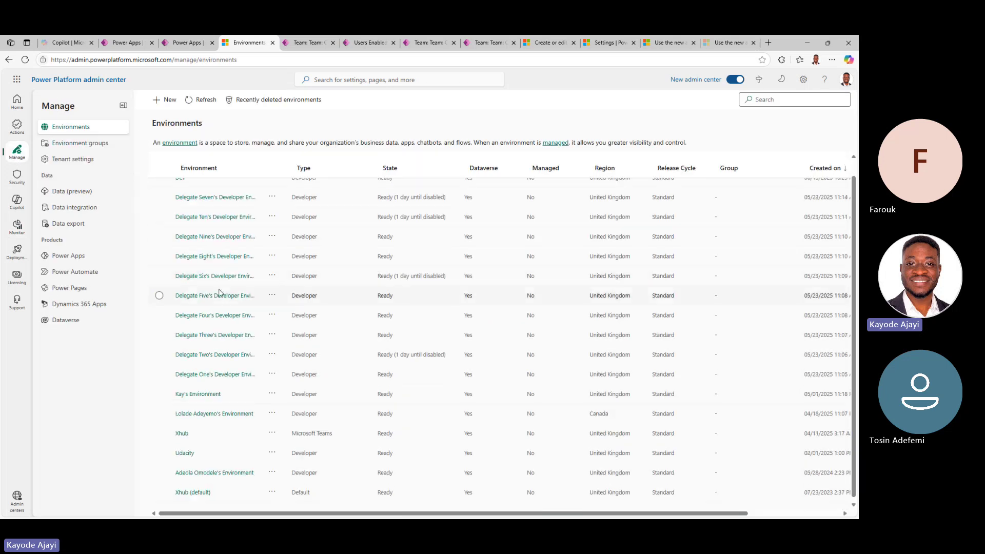
{"action": "left_click", "coordinate": [206, 392]}
{"action": "left_click", "coordinate": [370, 103]}
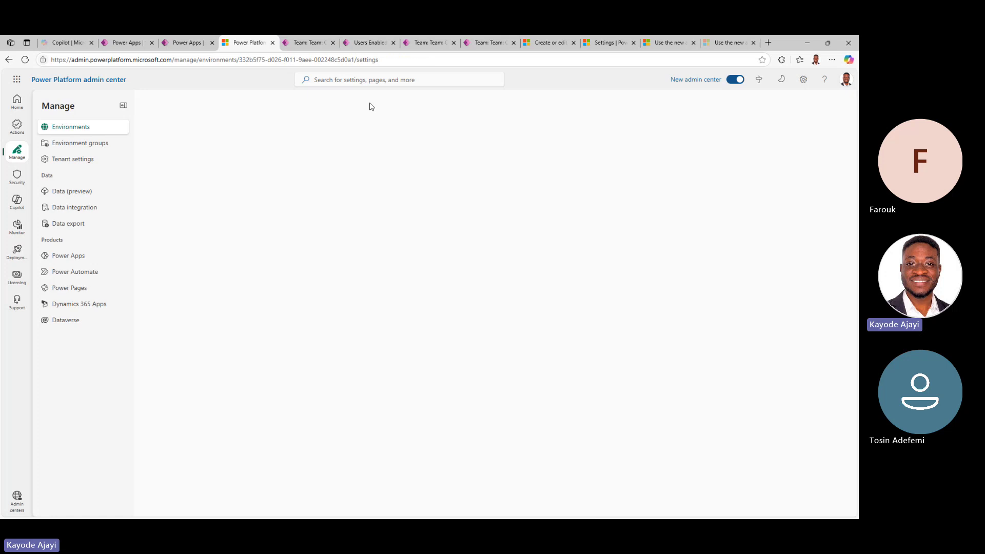
{"action": "left_click", "coordinate": [164, 166]}
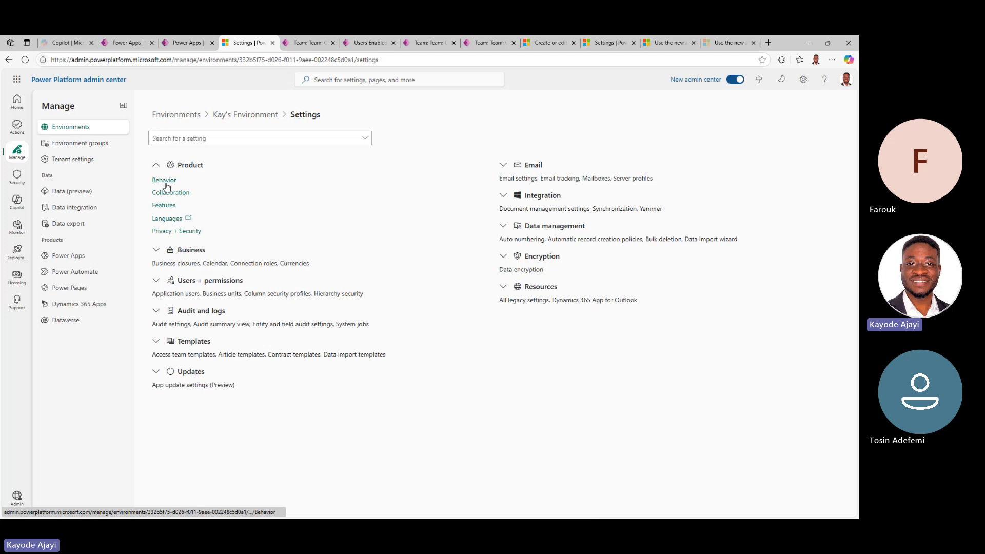
Open the environment's Features settings and review the Copilot, Copilot Studio agents, AI and Search options.
{"action": "left_click", "coordinate": [166, 208]}
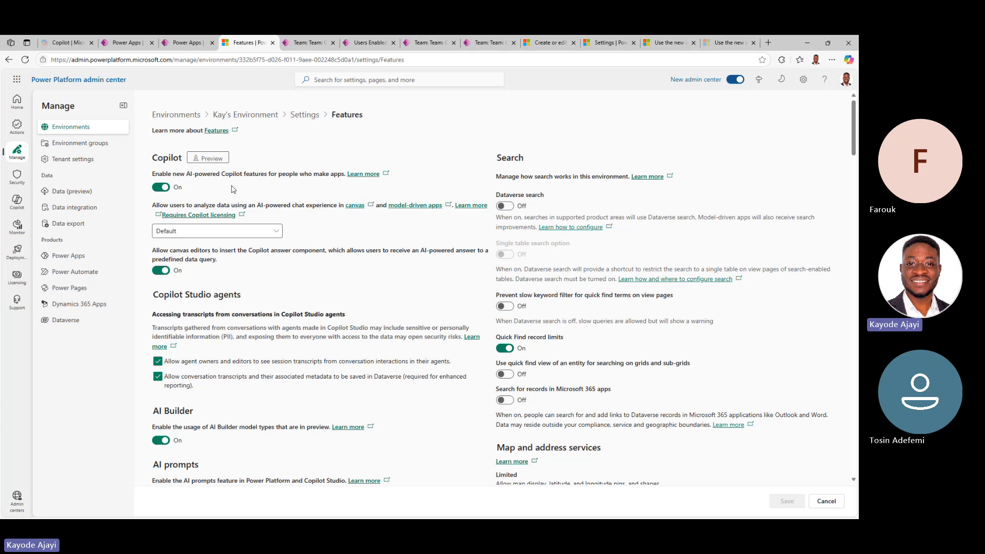
{"action": "scroll", "coordinate": [307, 175], "scroll_direction": "down", "scroll_amount": 4}
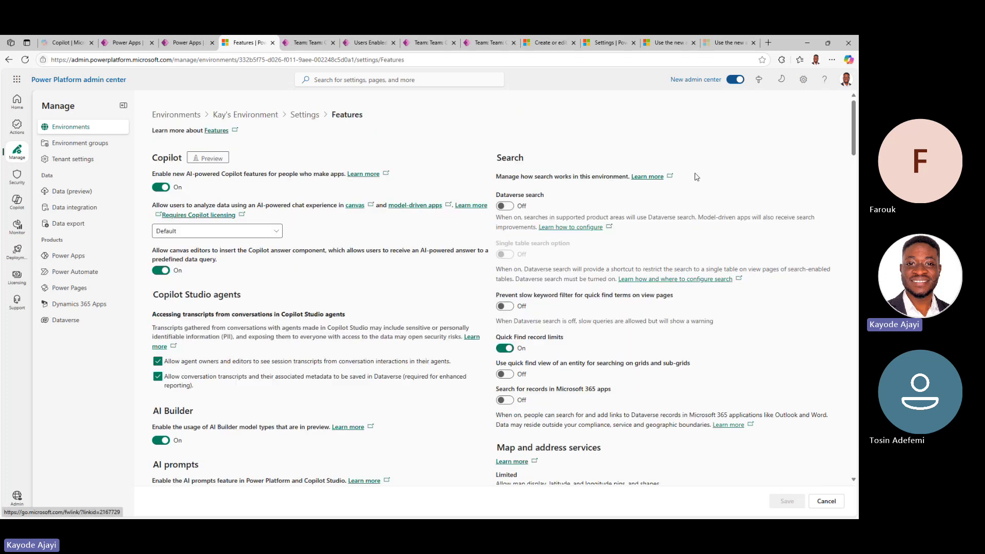
{"action": "scroll", "coordinate": [337, 167], "scroll_direction": "down", "scroll_amount": 2}
{"action": "scroll", "coordinate": [359, 185], "scroll_direction": "up", "scroll_amount": 5}
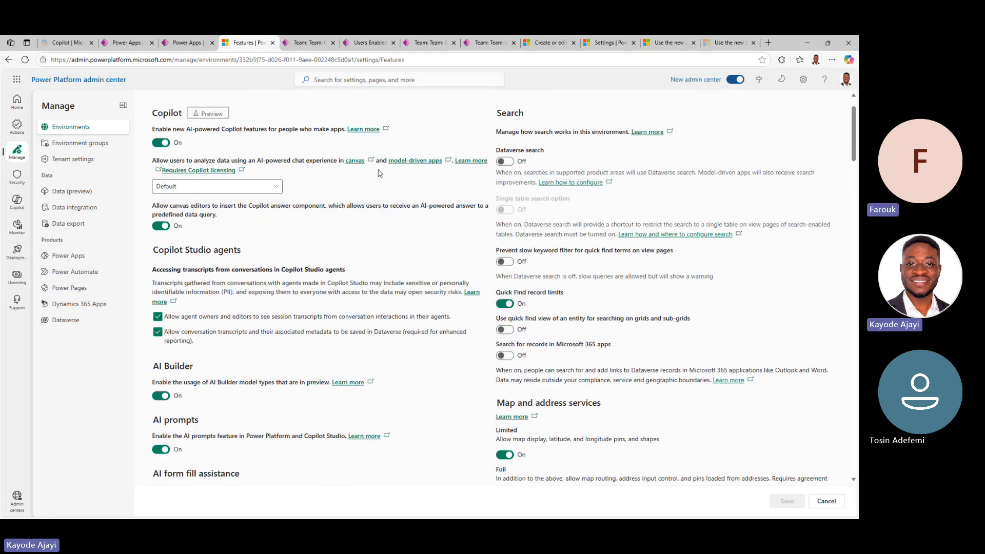
{"action": "scroll", "coordinate": [387, 207], "scroll_direction": "down", "scroll_amount": 1}
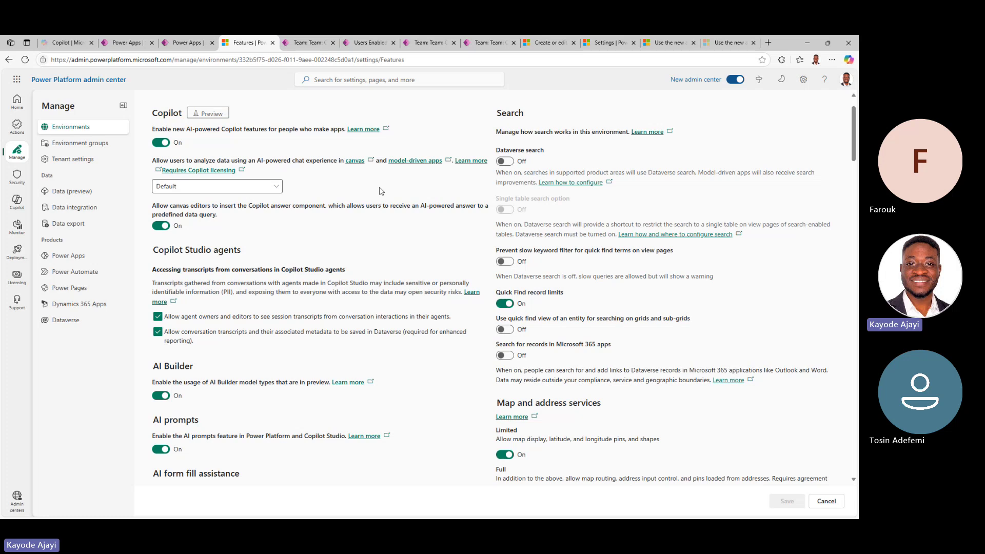
{"action": "scroll", "coordinate": [342, 224], "scroll_direction": "up", "scroll_amount": 1}
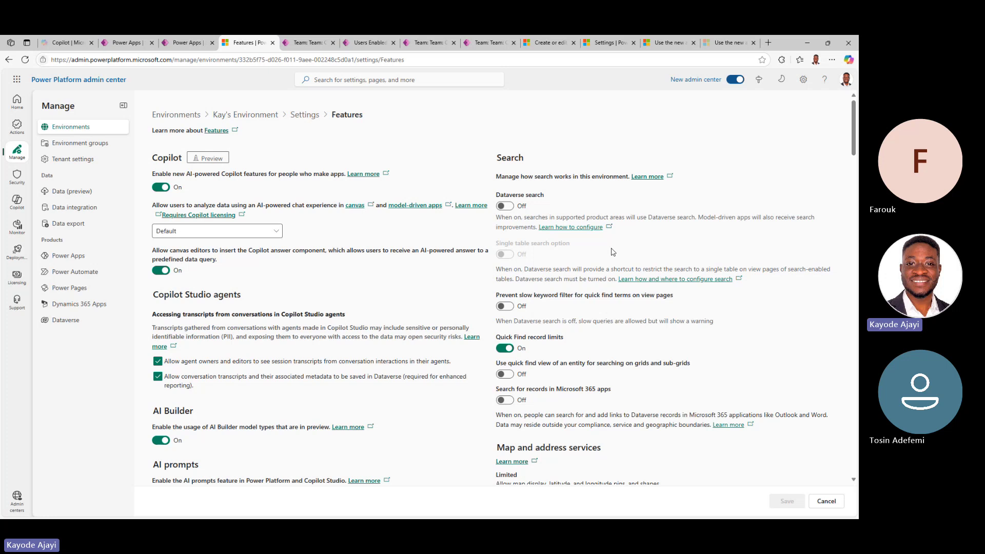
{"action": "scroll", "coordinate": [612, 252], "scroll_direction": "down", "scroll_amount": 4}
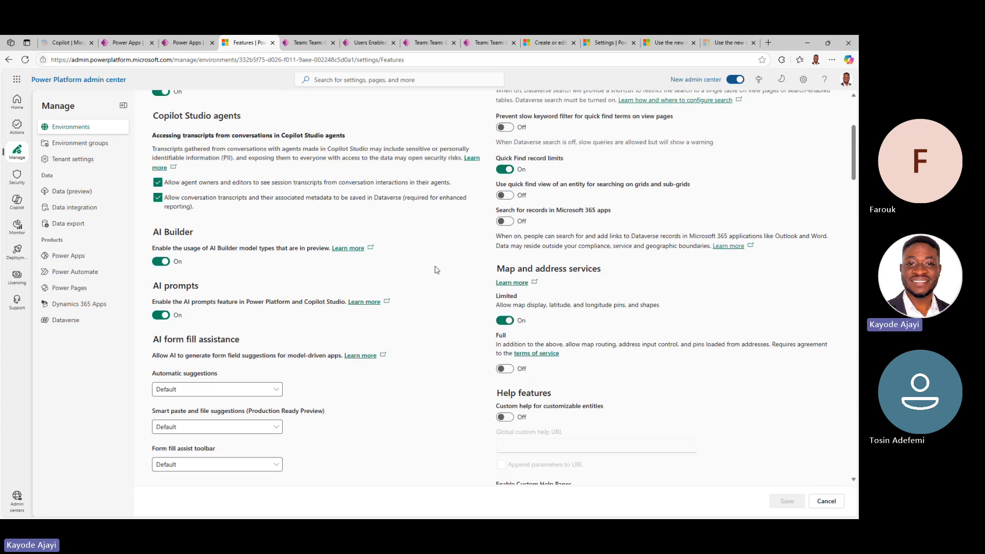
{"action": "scroll", "coordinate": [431, 268], "scroll_direction": "down", "scroll_amount": 4}
{"action": "scroll", "coordinate": [414, 259], "scroll_direction": "up", "scroll_amount": 6}
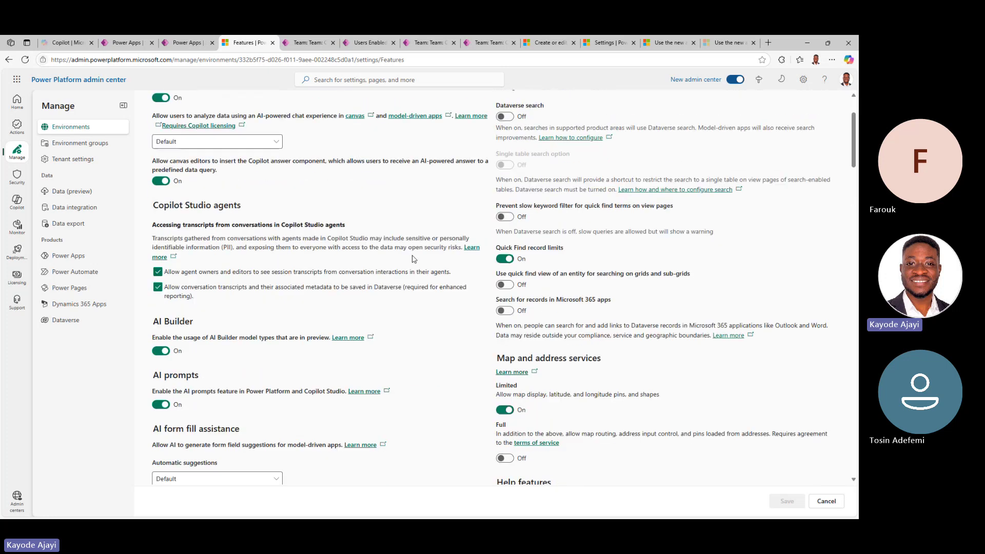
{"action": "scroll", "coordinate": [414, 259], "scroll_direction": "up", "scroll_amount": 2}
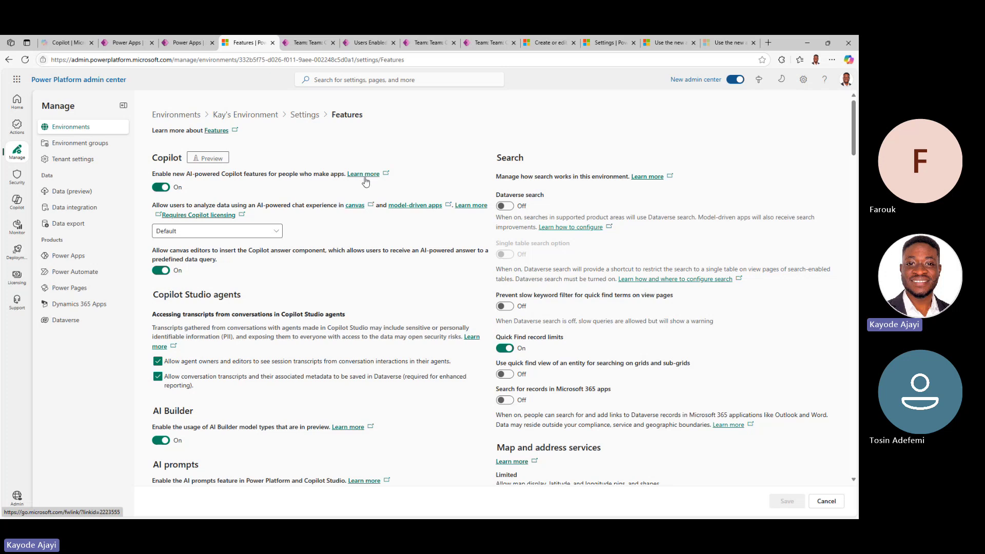
Read through the remaining feature settings, including record ownership across business units, empty address record creation, Microsoft Fabric and Power Automate capacity.
{"action": "scroll", "coordinate": [590, 280], "scroll_direction": "down", "scroll_amount": 6}
{"action": "scroll", "coordinate": [605, 308], "scroll_direction": "down", "scroll_amount": 5}
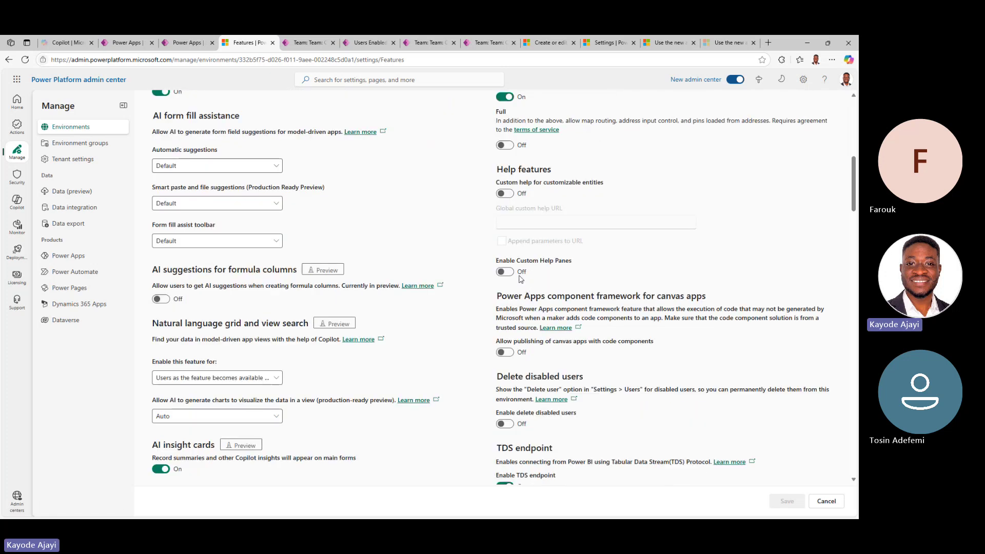
{"action": "scroll", "coordinate": [575, 323], "scroll_direction": "down", "scroll_amount": 3}
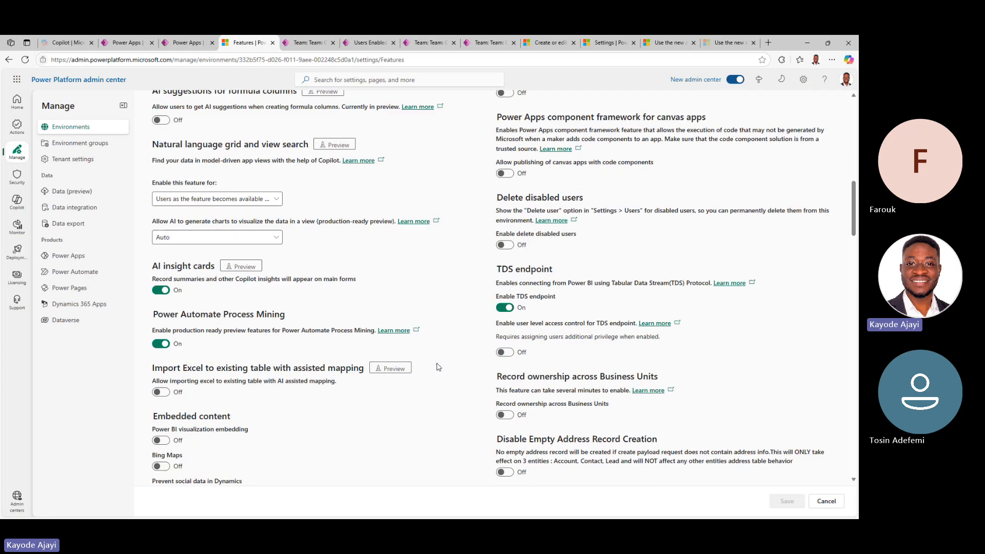
{"action": "left_click_drag", "start_coordinate": [513, 299], "coordinate": [589, 301]}
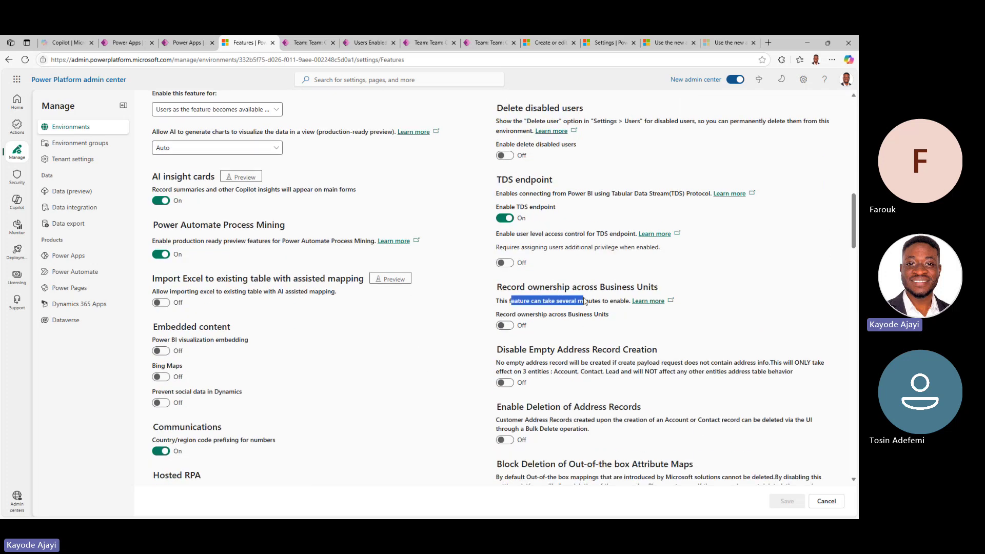
{"action": "left_click_drag", "start_coordinate": [500, 363], "coordinate": [794, 373]}
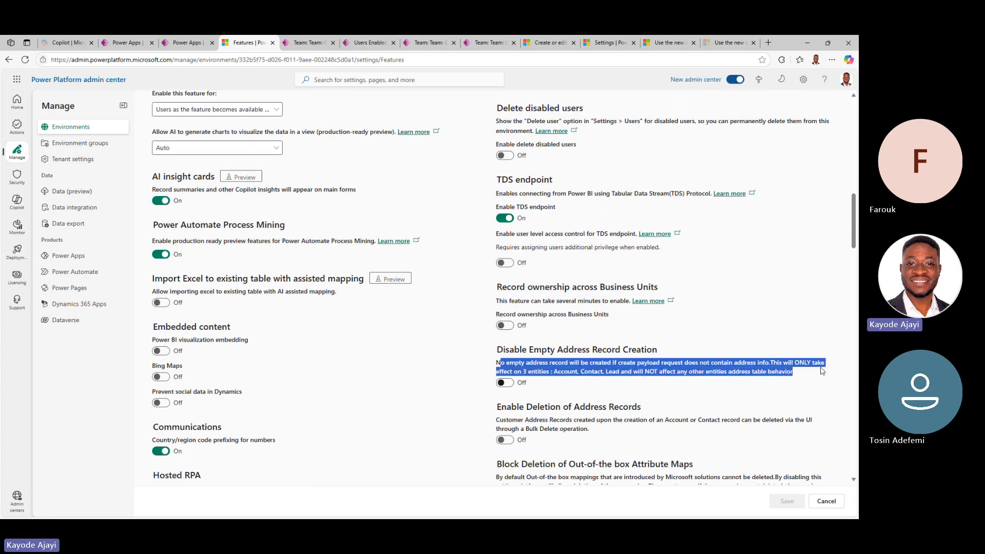
{"action": "left_click", "coordinate": [411, 359]}
{"action": "scroll", "coordinate": [410, 359], "scroll_direction": "down", "scroll_amount": 10}
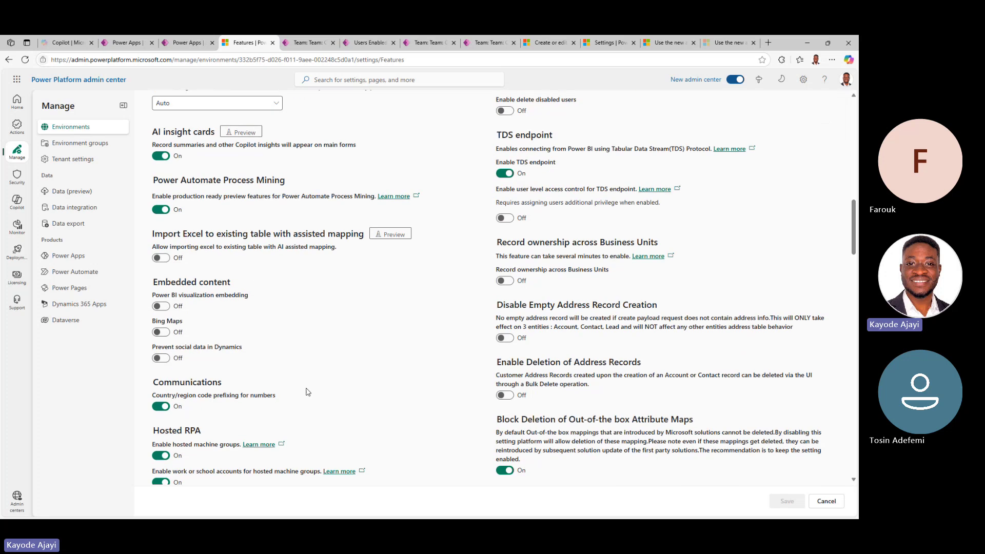
{"action": "scroll", "coordinate": [324, 271], "scroll_direction": "down", "scroll_amount": 7}
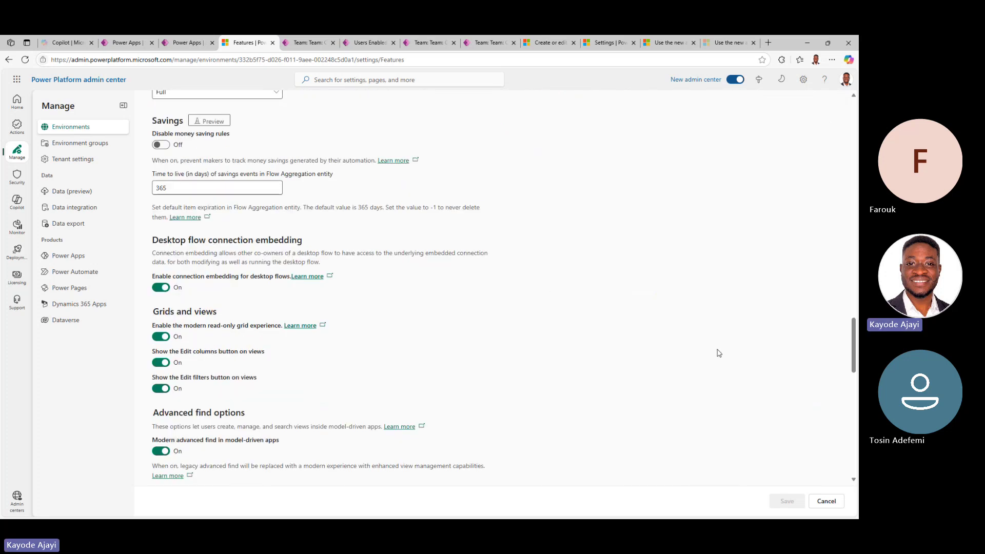
{"action": "scroll", "coordinate": [716, 352], "scroll_direction": "down", "scroll_amount": 6}
{"action": "scroll", "coordinate": [705, 379], "scroll_direction": "down", "scroll_amount": 7}
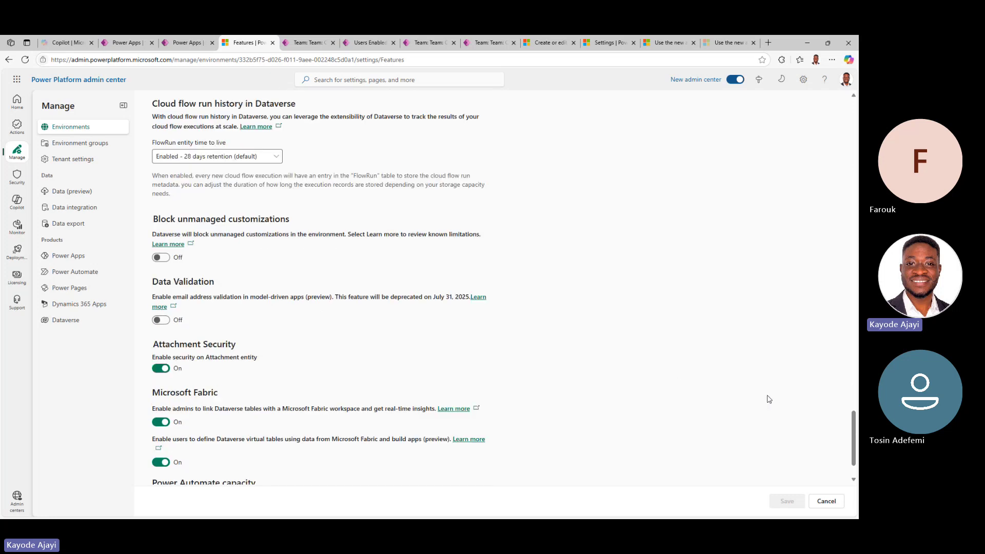
{"action": "scroll", "coordinate": [723, 400], "scroll_direction": "down", "scroll_amount": 2}
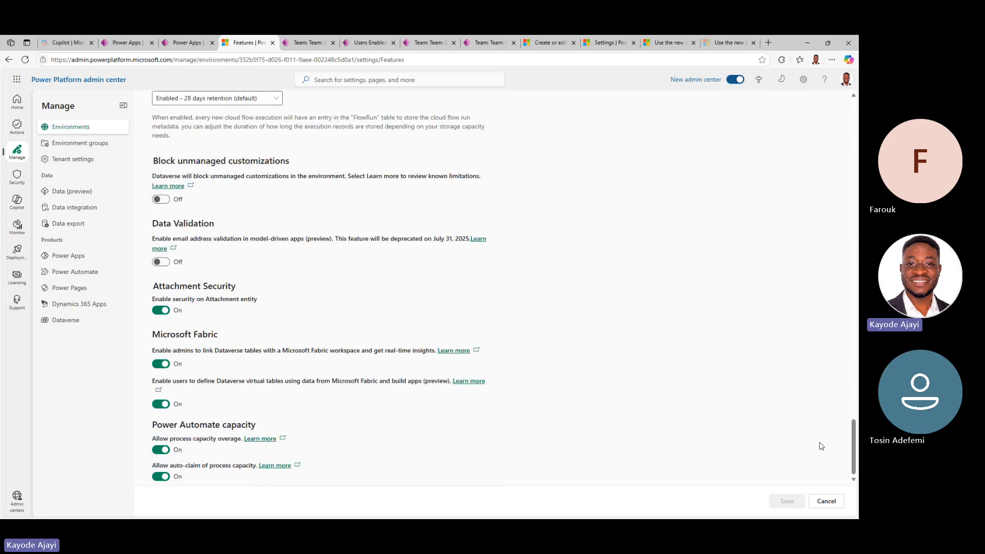
{"action": "left_click_drag", "start_coordinate": [852, 455], "coordinate": [853, 123]}
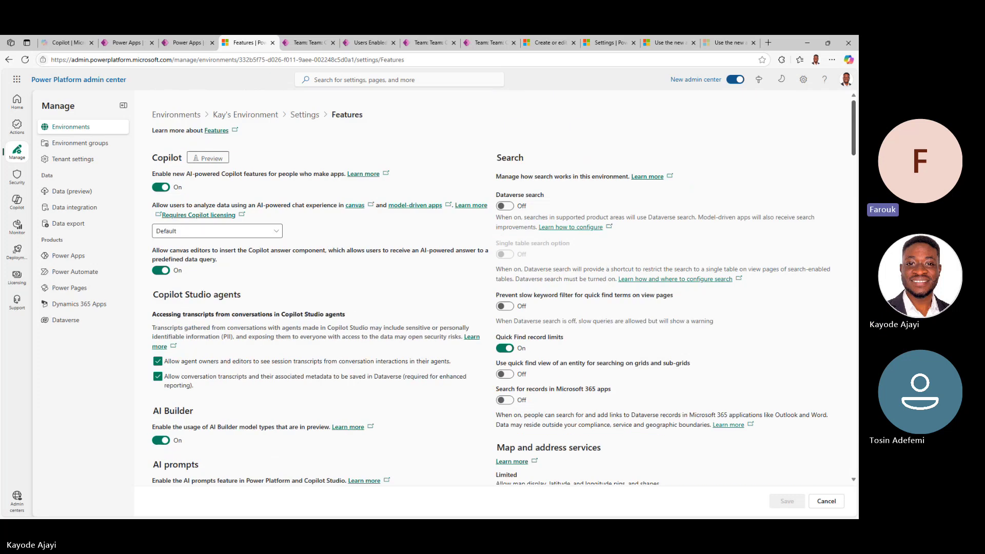
Turn on Dataverse search for the environment and save the feature settings.
{"action": "double_click", "coordinate": [527, 176]}
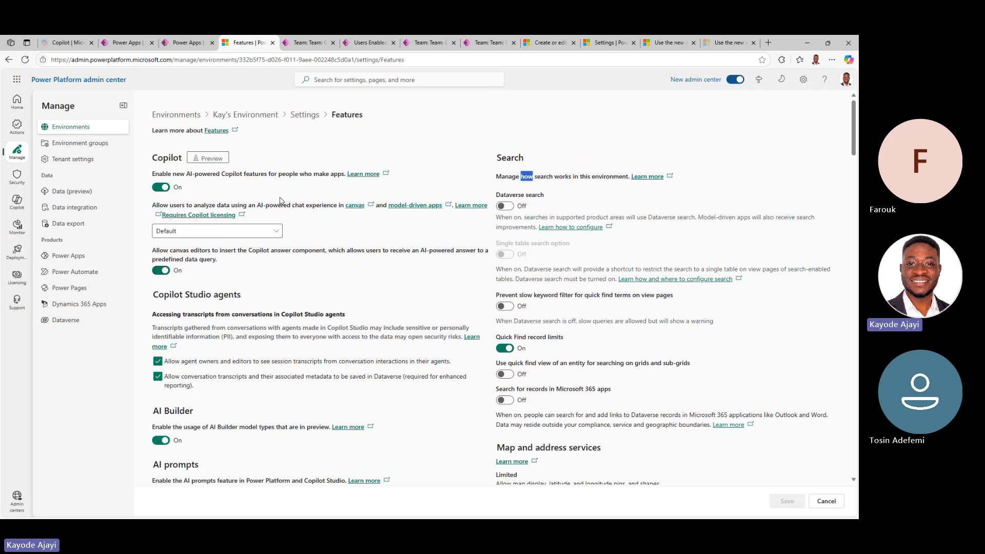
{"action": "left_click", "coordinate": [508, 206]}
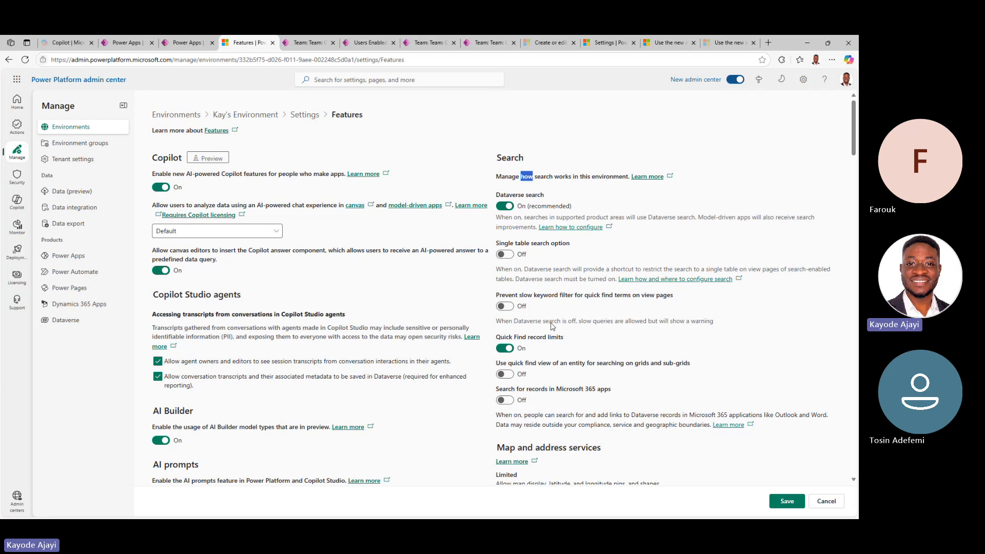
{"action": "left_click", "coordinate": [794, 501]}
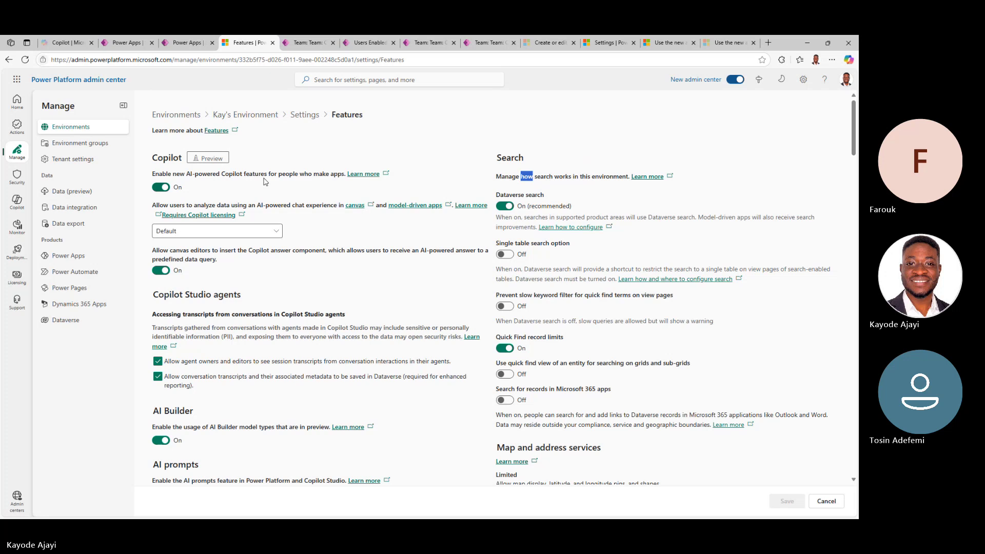
Switch Dataverse search off, turn it back on, save the feature settings again, and recheck the Search section.
{"action": "left_click", "coordinate": [534, 203]}
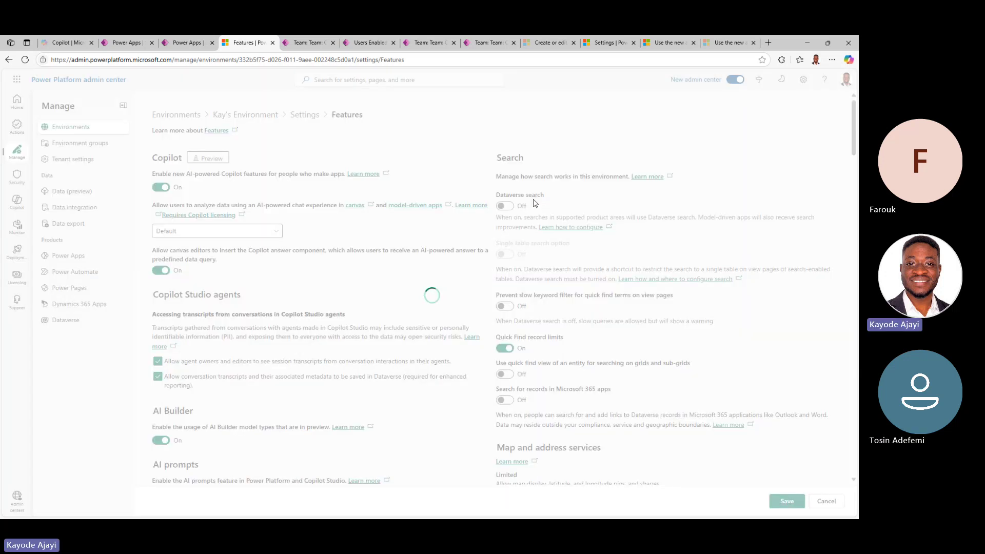
{"action": "left_click", "coordinate": [536, 227]}
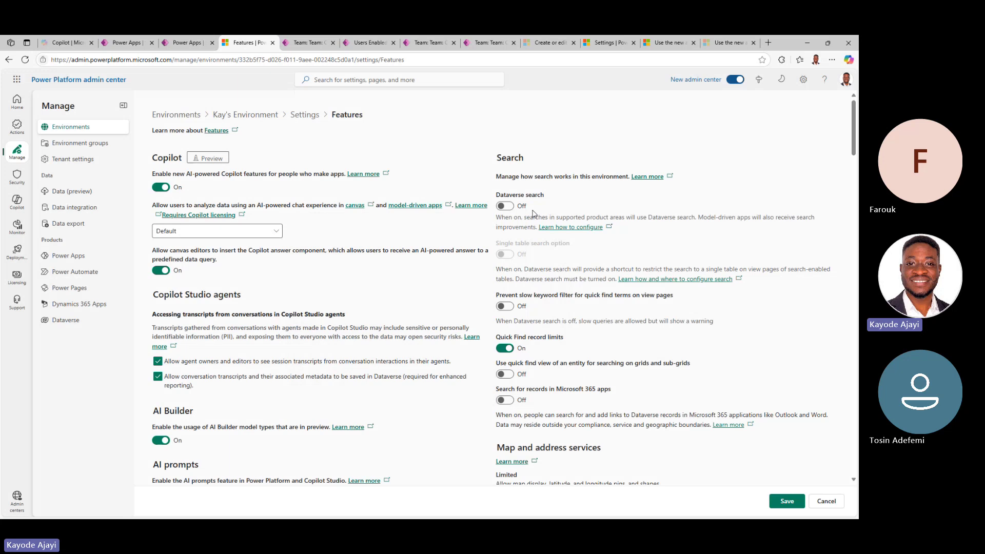
{"action": "left_click", "coordinate": [507, 207]}
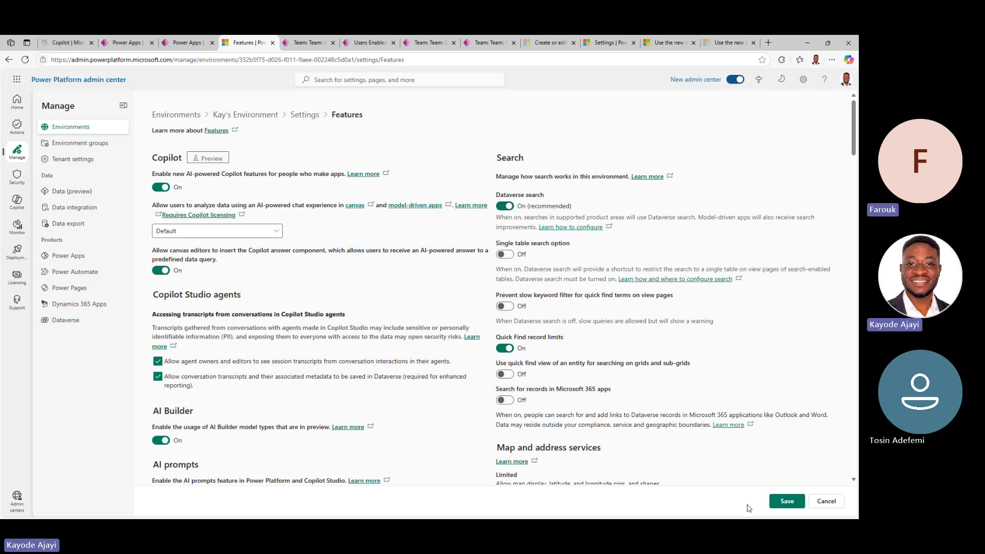
{"action": "scroll", "coordinate": [718, 390], "scroll_direction": "down", "scroll_amount": 2}
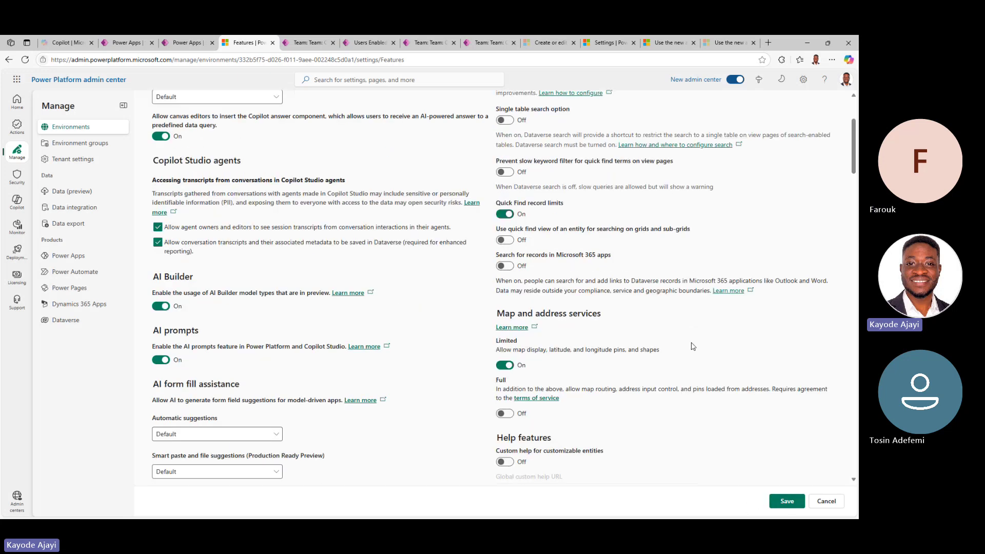
{"action": "scroll", "coordinate": [655, 312], "scroll_direction": "up", "scroll_amount": 3}
{"action": "left_click_drag", "start_coordinate": [854, 142], "coordinate": [826, 517]}
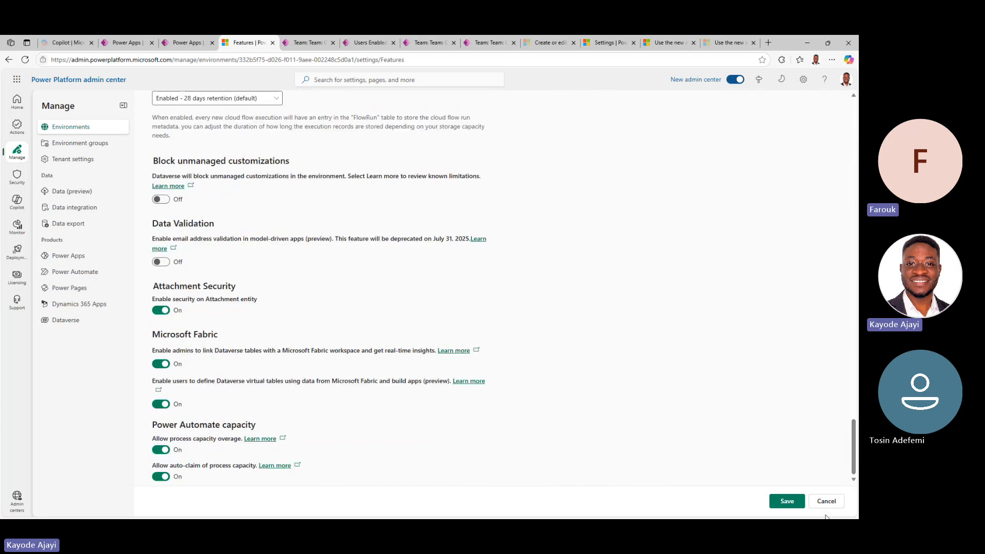
{"action": "left_click", "coordinate": [787, 500]}
{"action": "scroll", "coordinate": [802, 418], "scroll_direction": "up", "scroll_amount": 8}
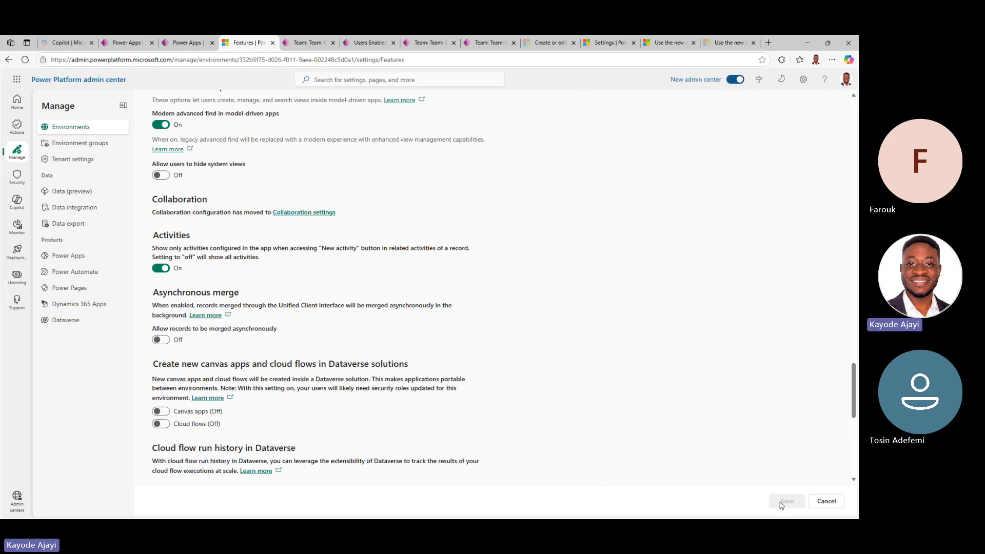
{"action": "scroll", "coordinate": [740, 341], "scroll_direction": "up", "scroll_amount": 15}
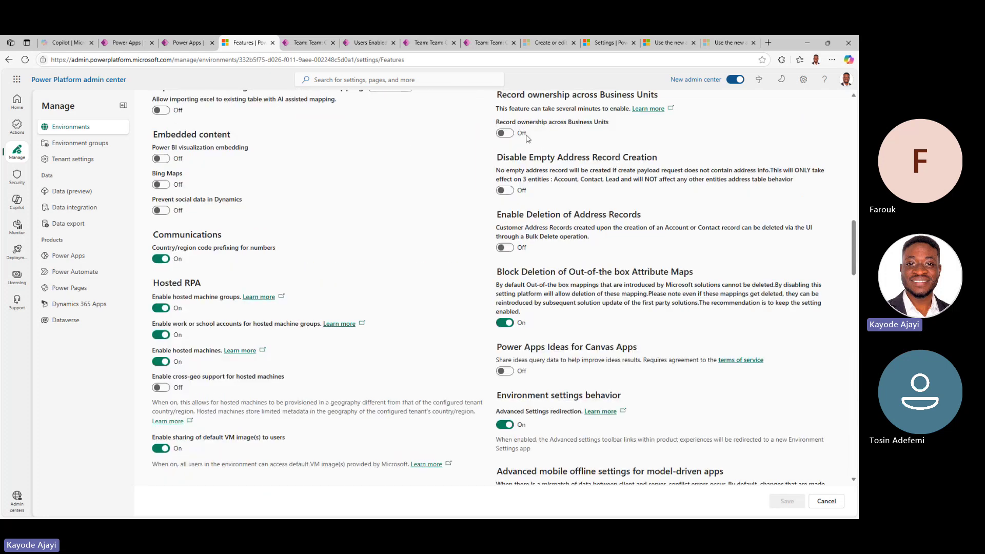
{"action": "scroll", "coordinate": [644, 189], "scroll_direction": "up", "scroll_amount": 6}
{"action": "scroll", "coordinate": [644, 189], "scroll_direction": "up", "scroll_amount": 10}
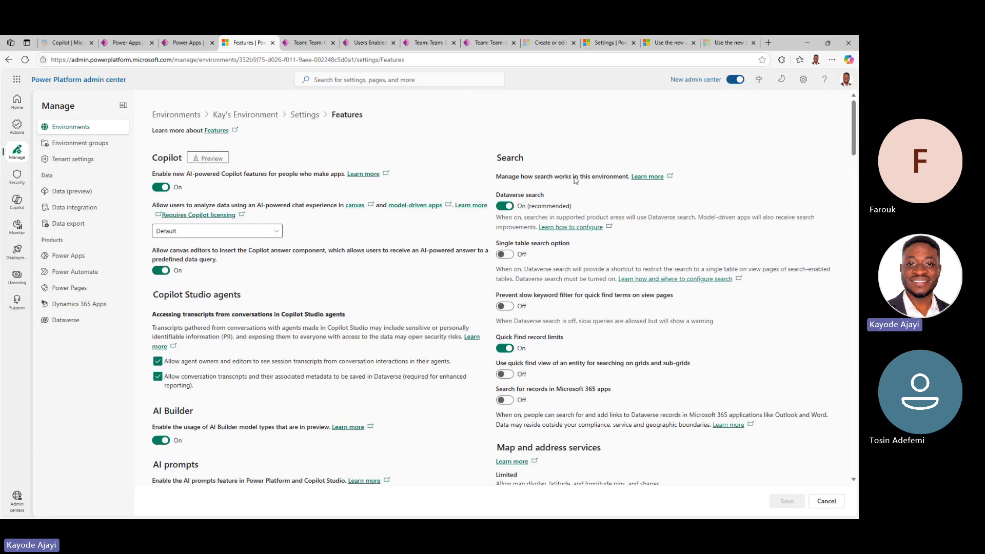
Return to the environment's settings, reopen the Product features, and examine the AI form fill assistance options.
{"action": "left_click", "coordinate": [299, 117]}
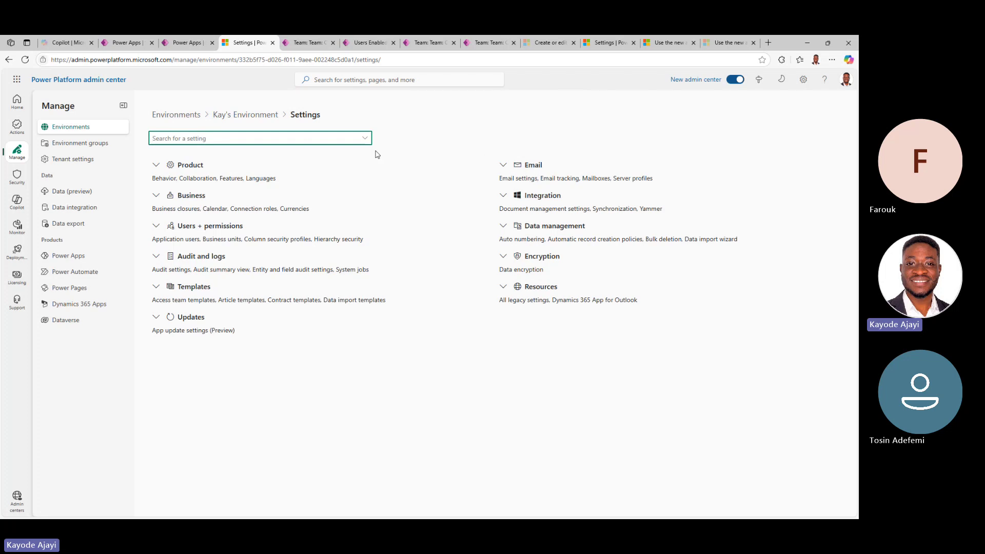
{"action": "left_click", "coordinate": [160, 172]}
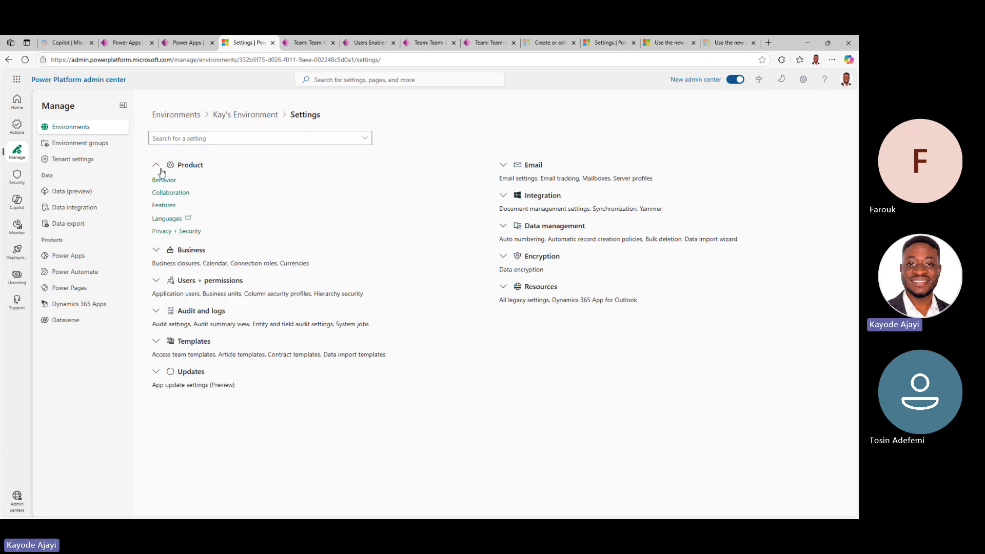
{"action": "left_click", "coordinate": [164, 206]}
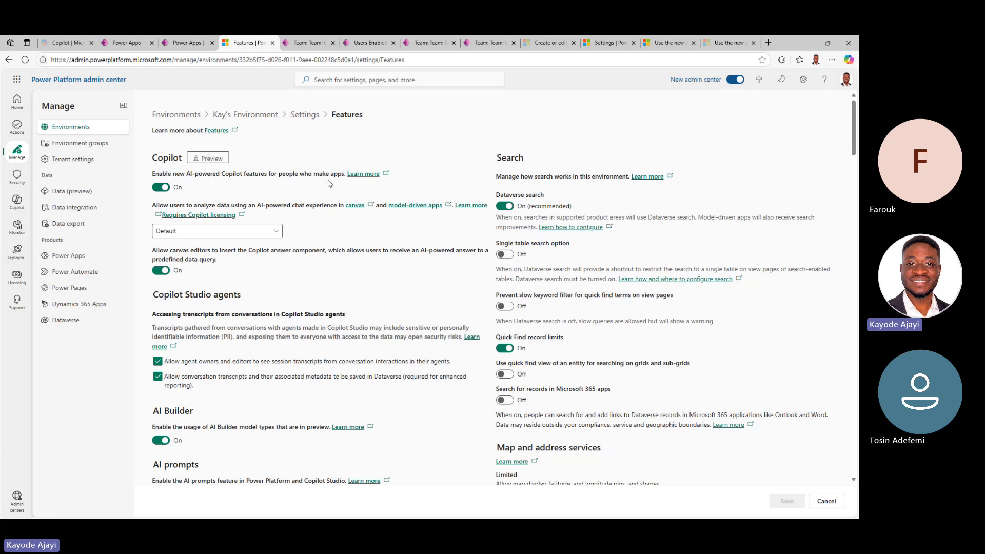
{"action": "scroll", "coordinate": [205, 199], "scroll_direction": "down", "scroll_amount": 1}
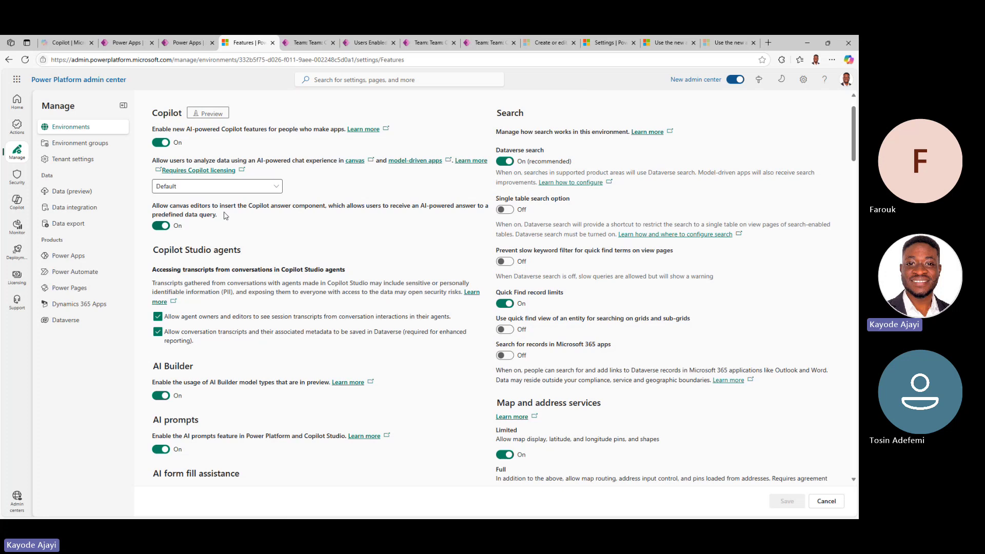
{"action": "scroll", "coordinate": [221, 215], "scroll_direction": "down", "scroll_amount": 5}
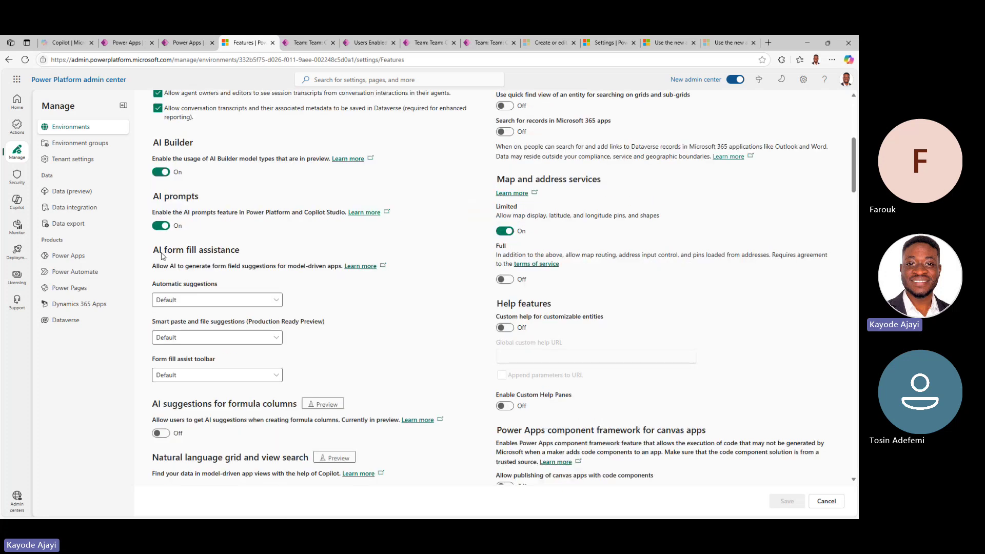
{"action": "left_click_drag", "start_coordinate": [173, 255], "coordinate": [208, 259]}
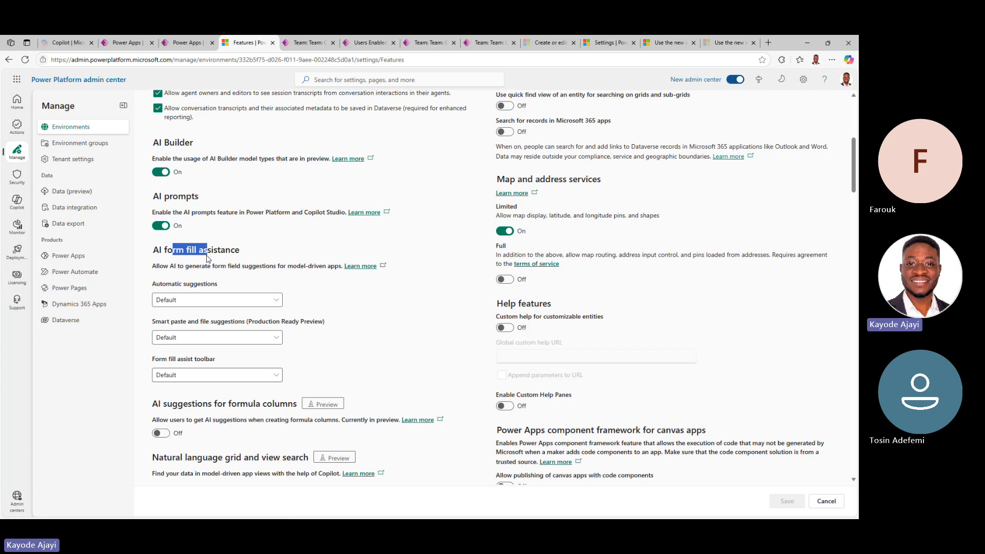
{"action": "left_click", "coordinate": [218, 301]}
{"action": "left_click", "coordinate": [230, 291]}
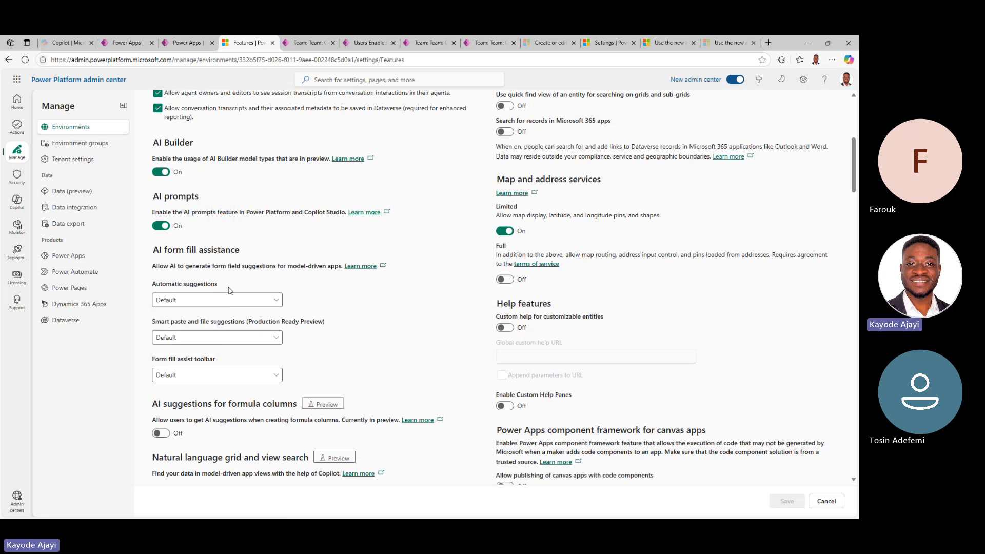
Switch Automatic suggestions under AI form fill assistance to Off, and restore it to Default without saving.
{"action": "left_click", "coordinate": [197, 300]}
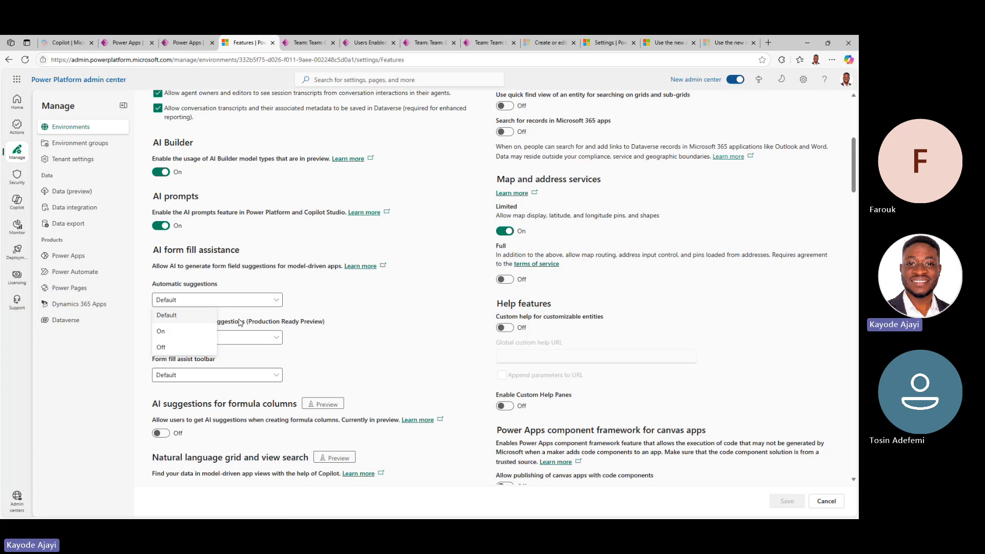
{"action": "left_click", "coordinate": [254, 322]}
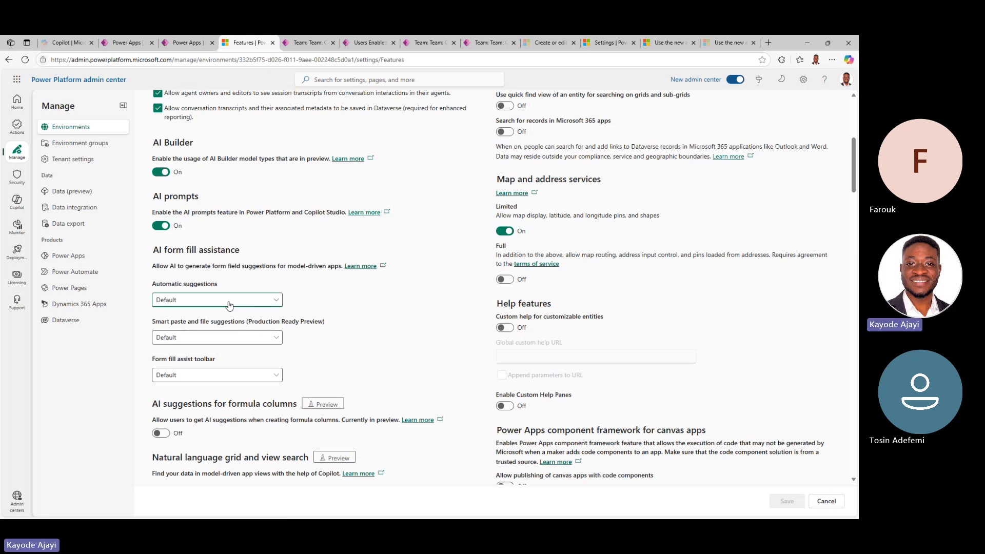
{"action": "left_click", "coordinate": [224, 300]}
{"action": "left_click", "coordinate": [211, 346]}
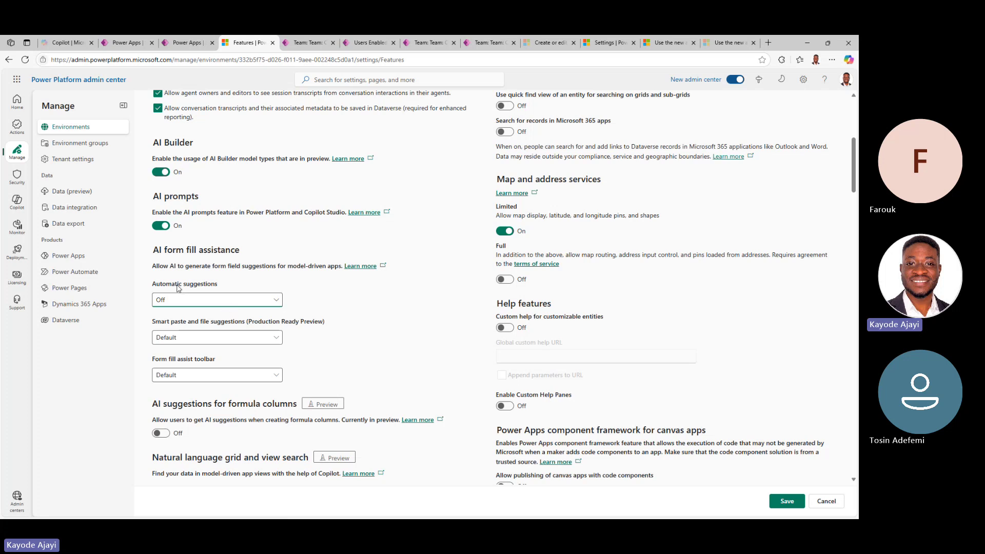
{"action": "left_click", "coordinate": [211, 303]}
{"action": "left_click", "coordinate": [197, 315]}
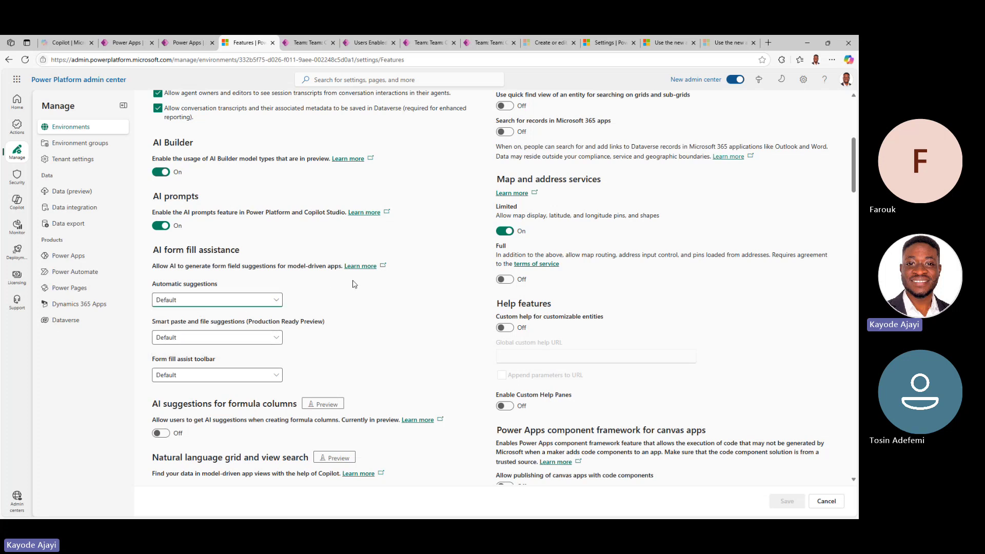
Return to the environment's settings, and review the presentation slides on enabling Dataverse search and managing the search index.
{"action": "scroll", "coordinate": [352, 277], "scroll_direction": "up", "scroll_amount": 5}
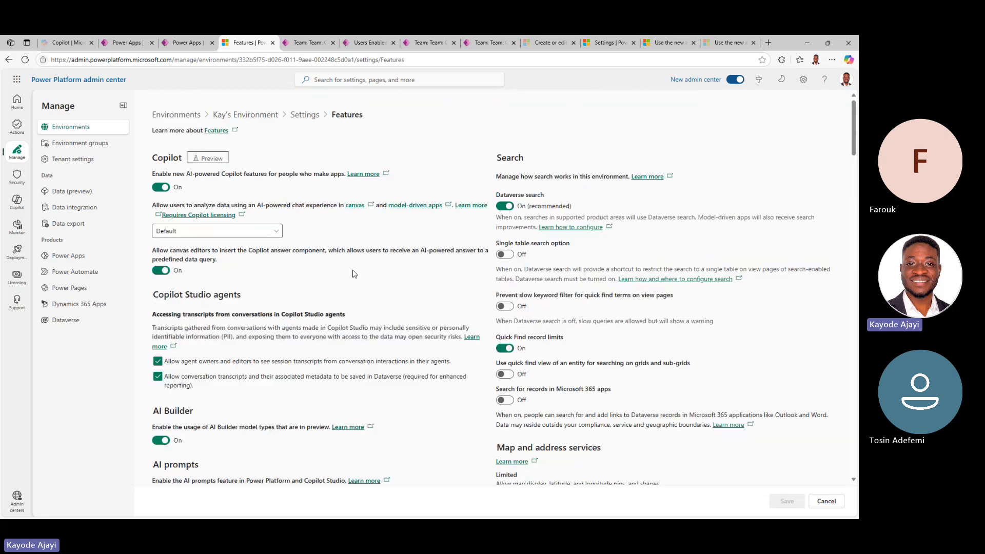
{"action": "left_click", "coordinate": [301, 115]}
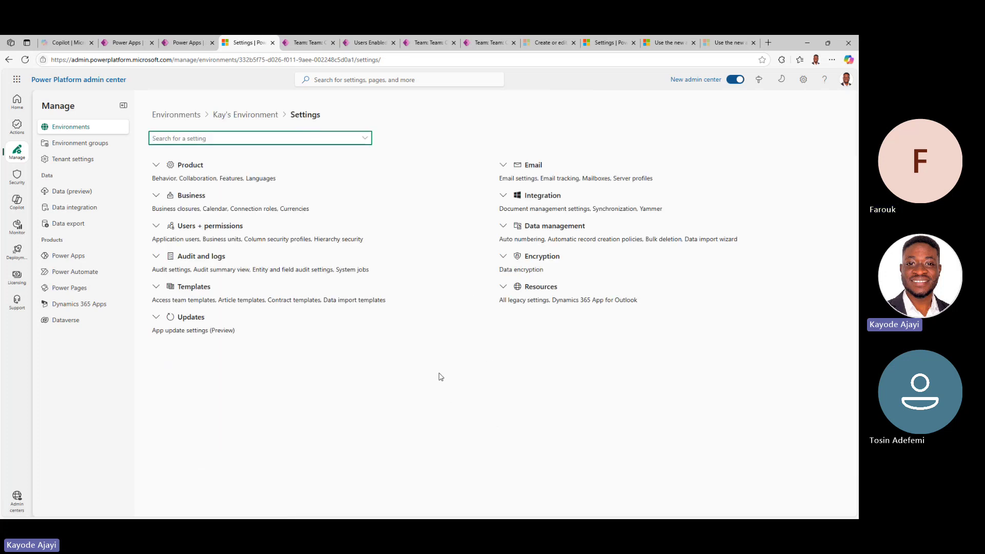
{"action": "key", "text": "alt+Tab"}
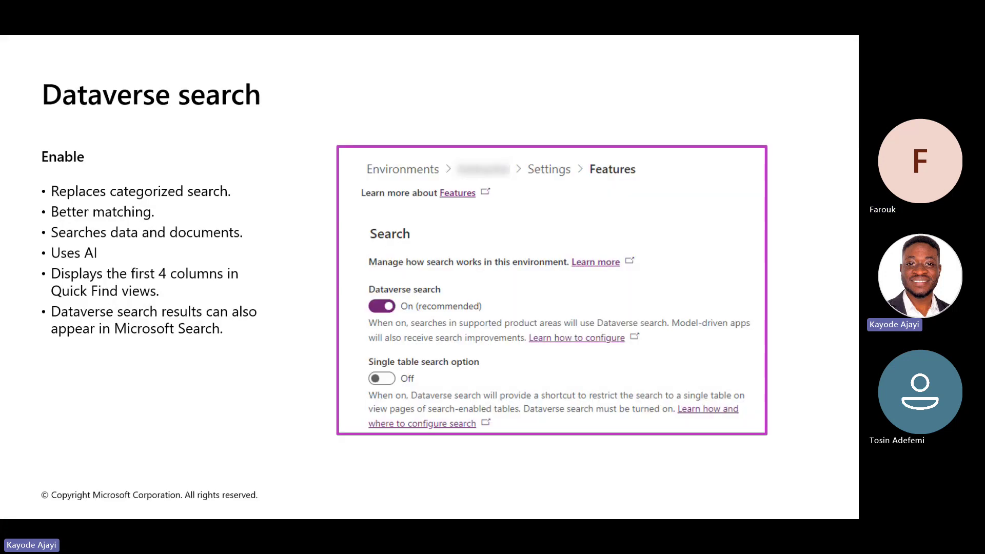
{"action": "left_click", "coordinate": [350, 372]}
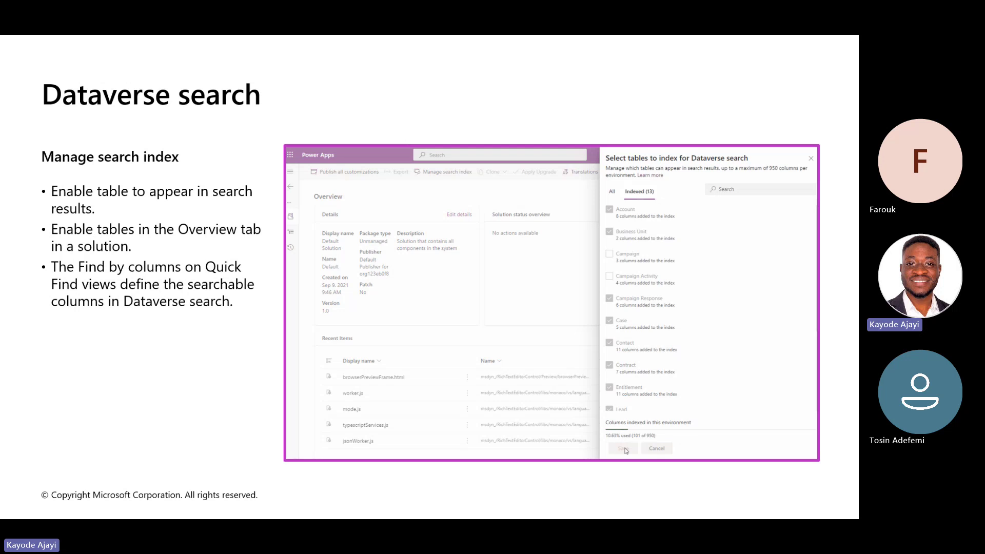
{"action": "key", "text": "alt+Tab"}
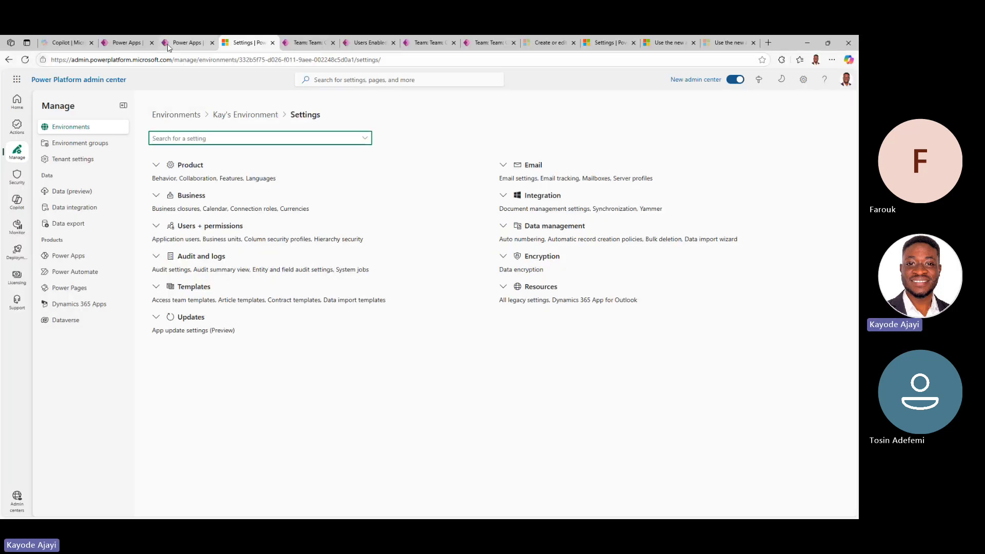
Switch to Power Apps, open the School Test solution's overview, and examine which tables are indexed for Dataverse search.
{"action": "left_click", "coordinate": [186, 42]}
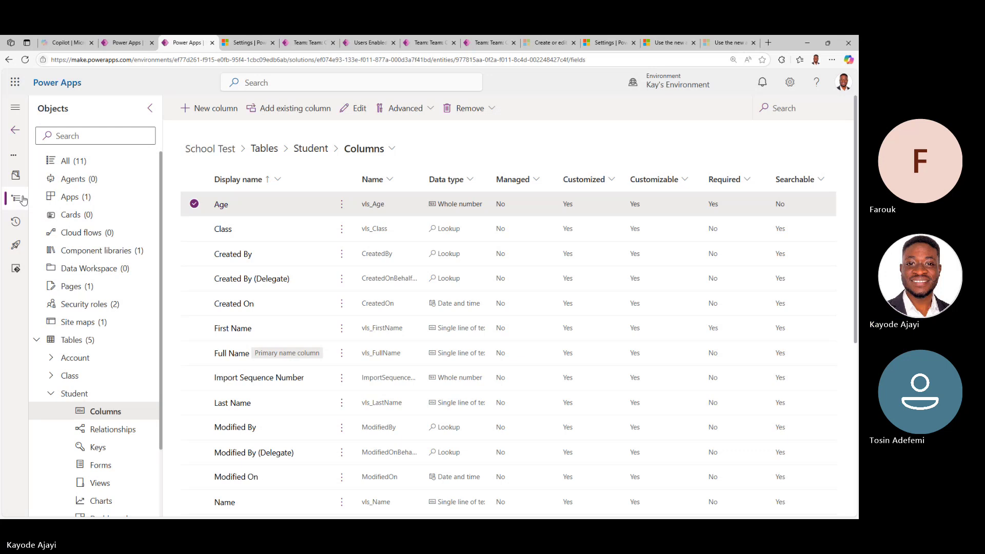
{"action": "left_click", "coordinate": [15, 129]}
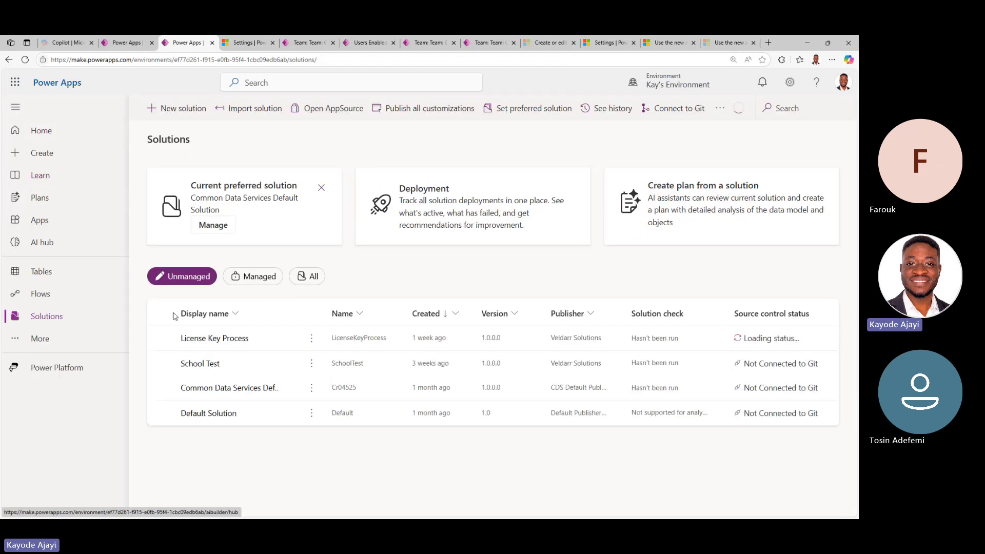
{"action": "left_click", "coordinate": [205, 366]}
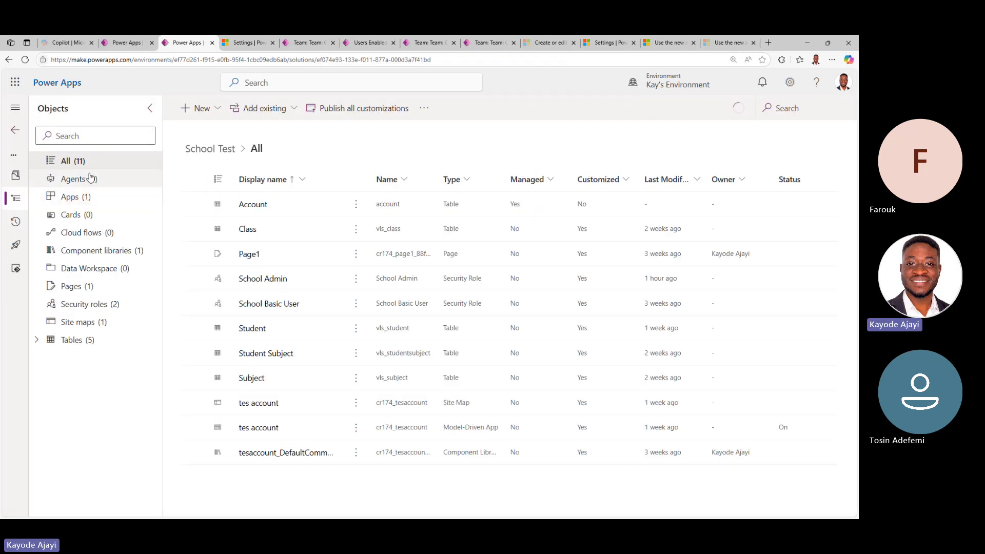
{"action": "left_click", "coordinate": [15, 175]}
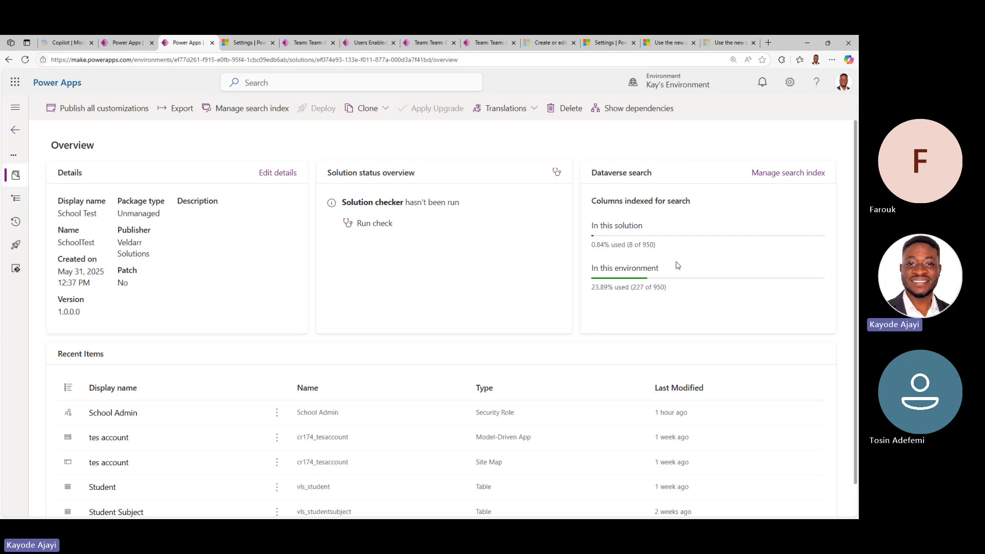
{"action": "left_click", "coordinate": [793, 173]}
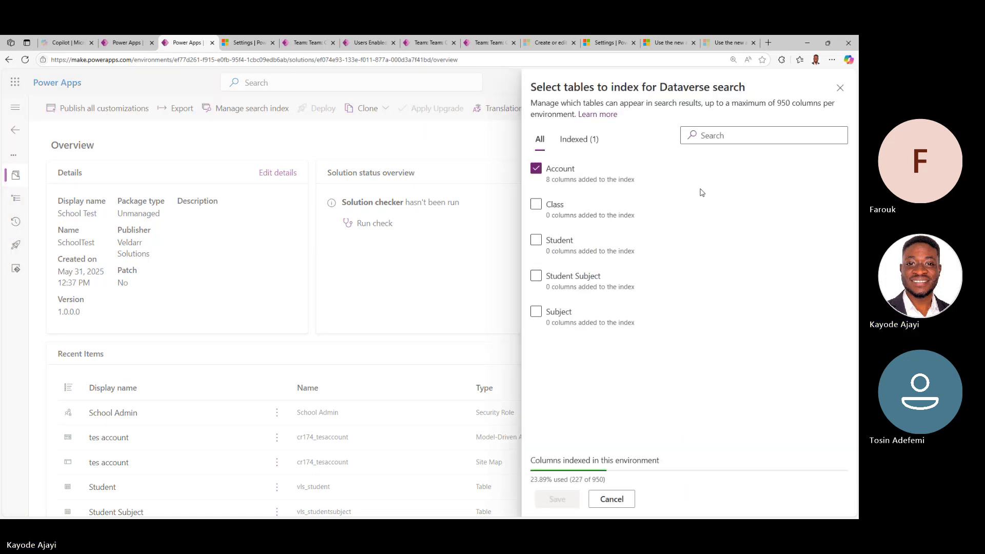
{"action": "left_click", "coordinate": [575, 140]}
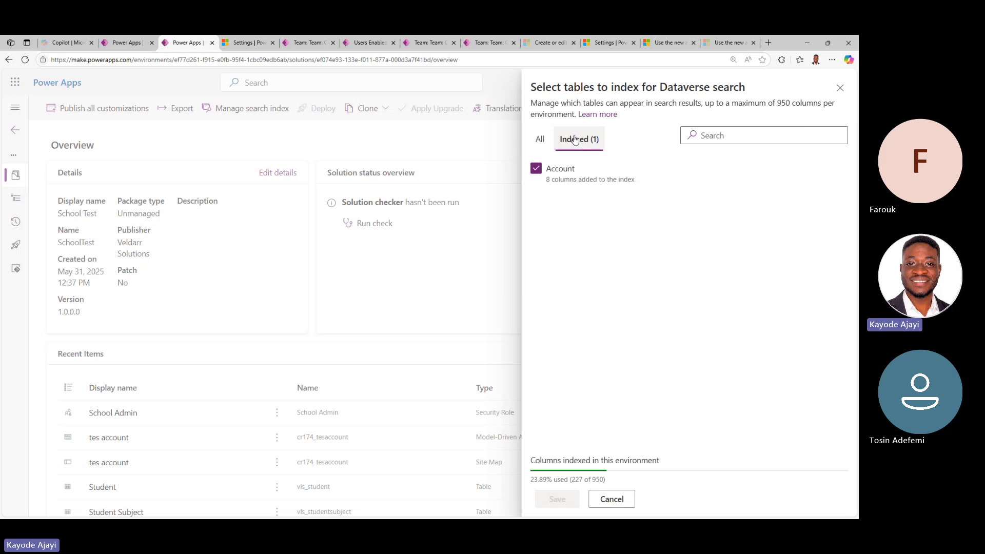
{"action": "left_click", "coordinate": [539, 143]}
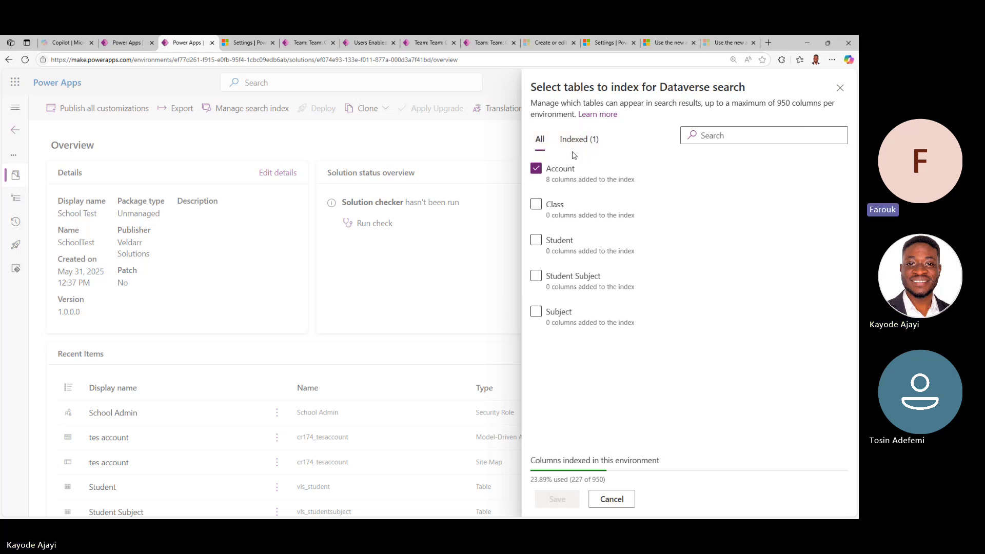
{"action": "left_click", "coordinate": [839, 87]}
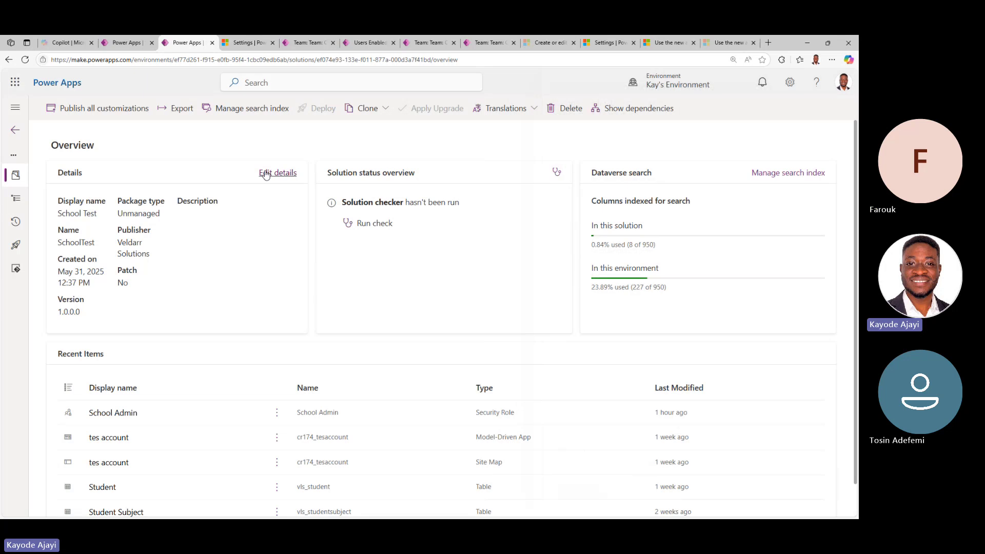
Reopen the School Test solution from the solutions list and bring up its Dataverse search index management again.
{"action": "left_click", "coordinate": [16, 130]}
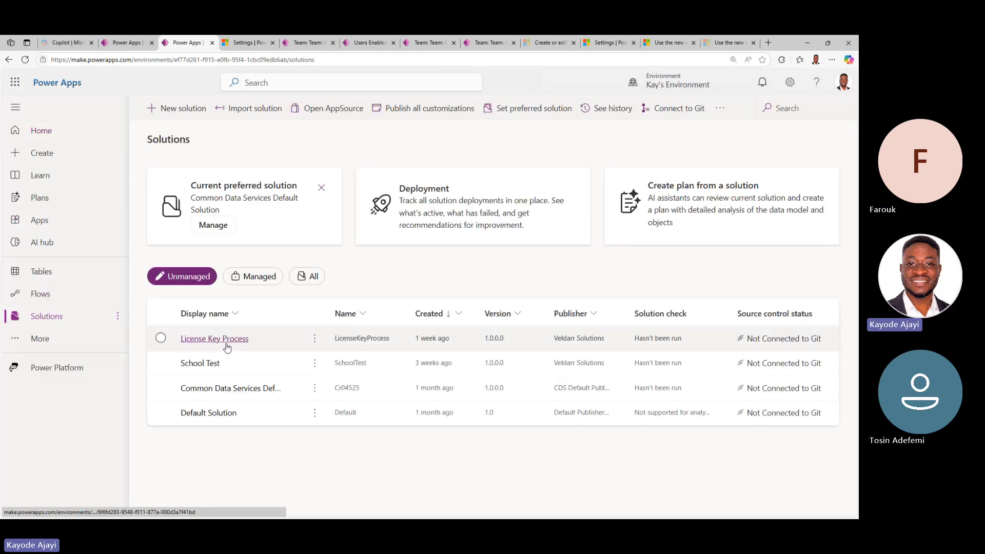
{"action": "left_click", "coordinate": [207, 364]}
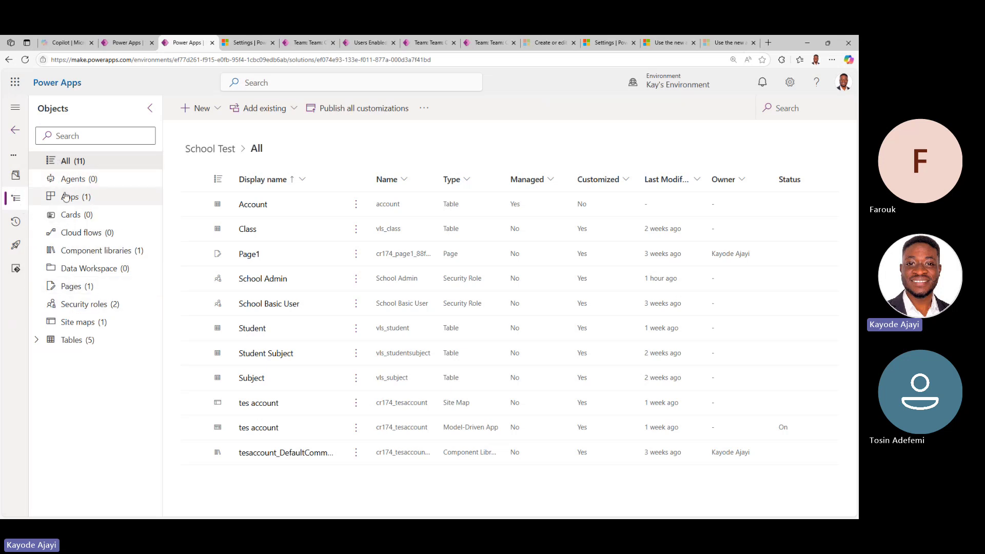
{"action": "left_click", "coordinate": [15, 178]}
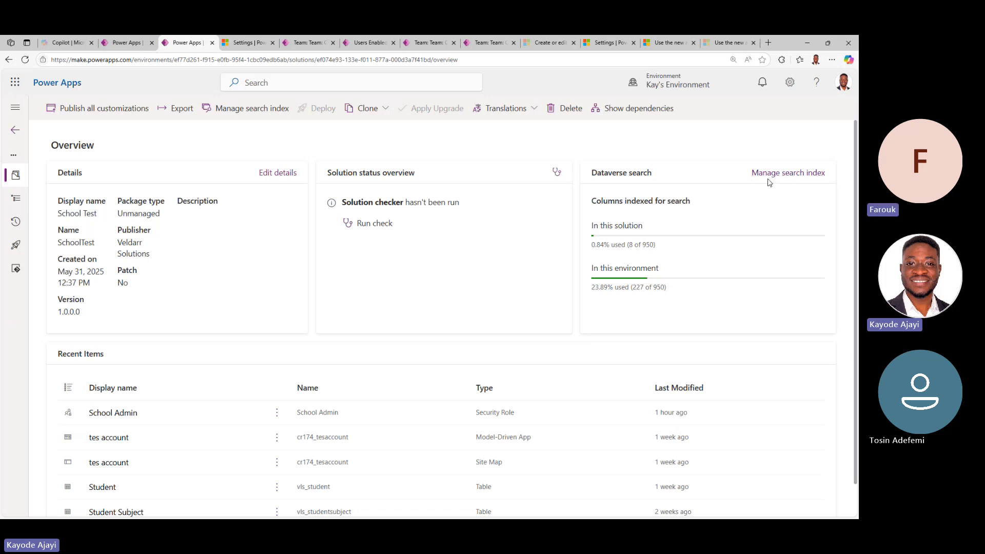
{"action": "left_click", "coordinate": [784, 174]}
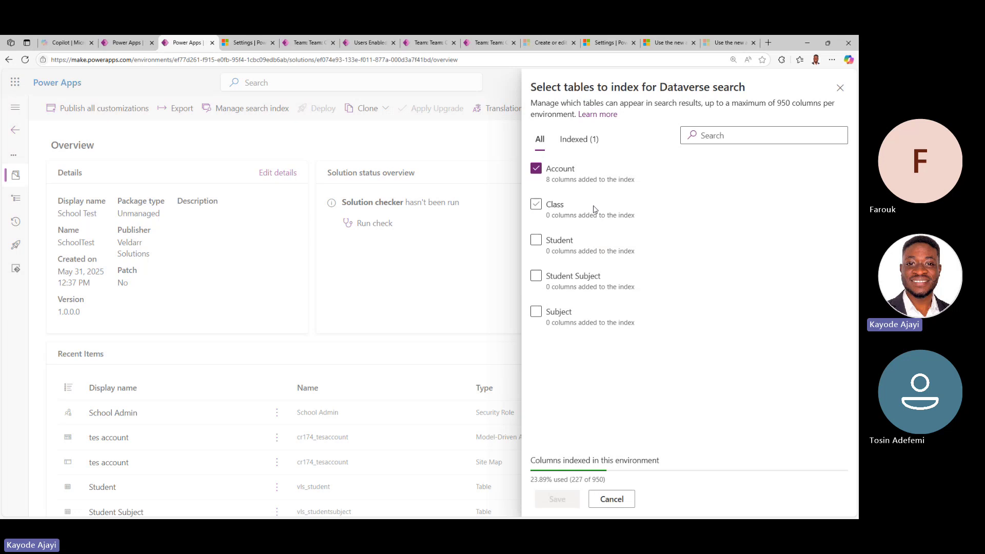
{"action": "left_click_drag", "start_coordinate": [531, 102], "coordinate": [586, 112]}
{"action": "left_click", "coordinate": [777, 100]}
{"action": "triple_click", "coordinate": [784, 100]}
{"action": "left_click_drag", "start_coordinate": [783, 100], "coordinate": [764, 136]}
{"action": "left_click", "coordinate": [761, 115]}
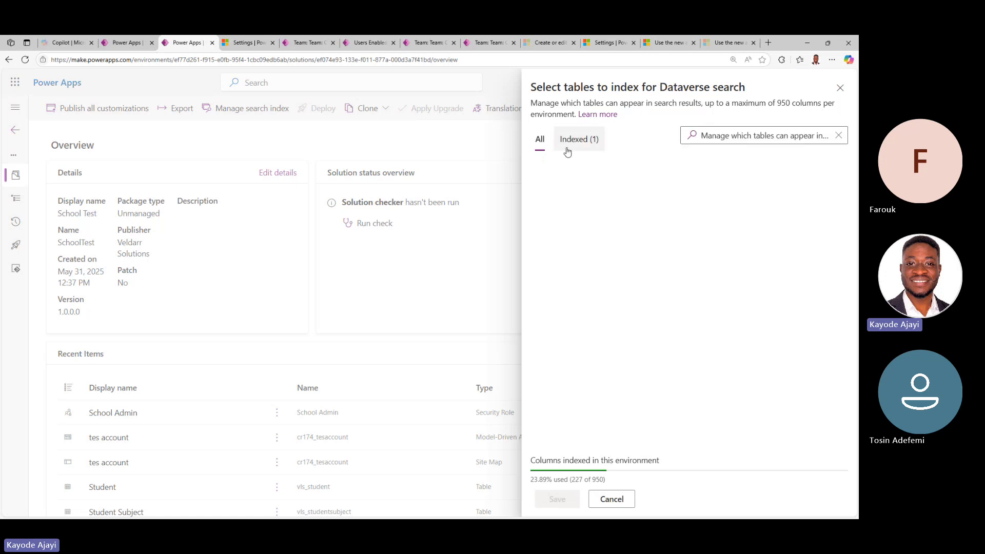
{"action": "left_click", "coordinate": [578, 140]}
{"action": "left_click", "coordinate": [539, 139]}
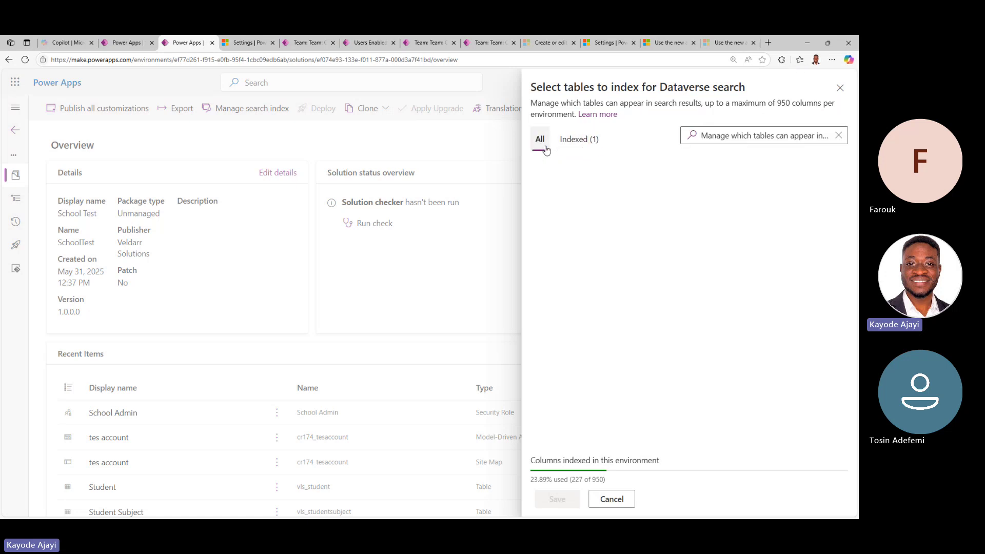
{"action": "left_click", "coordinate": [838, 136]}
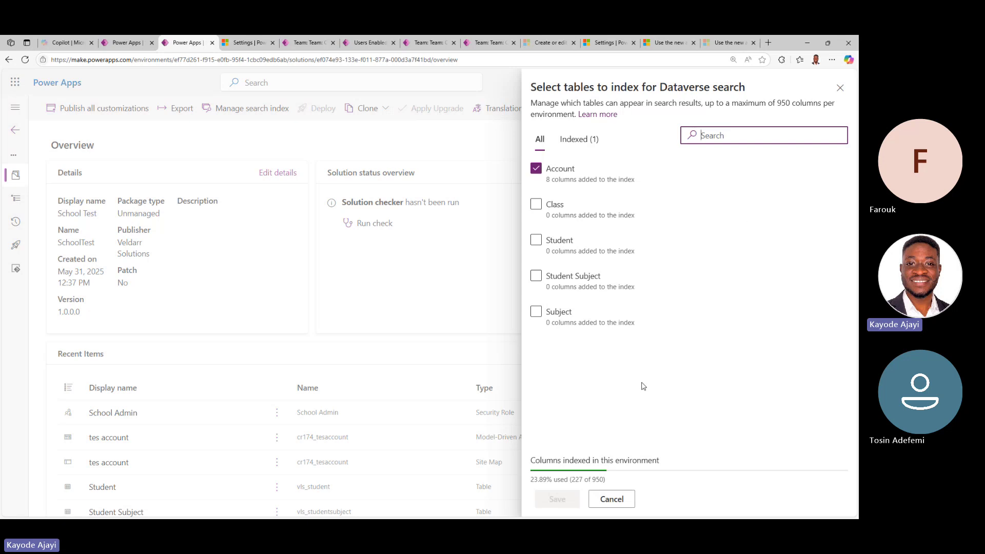
Try adding the Class table to the search index, deselect it again, and check the list of indexed tables.
{"action": "left_click", "coordinate": [535, 204]}
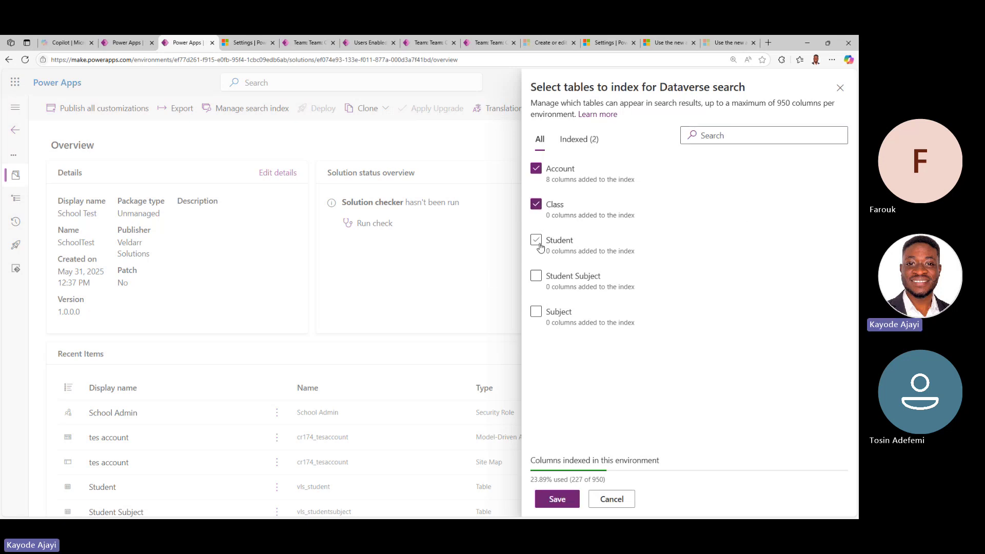
{"action": "left_click", "coordinate": [535, 204]}
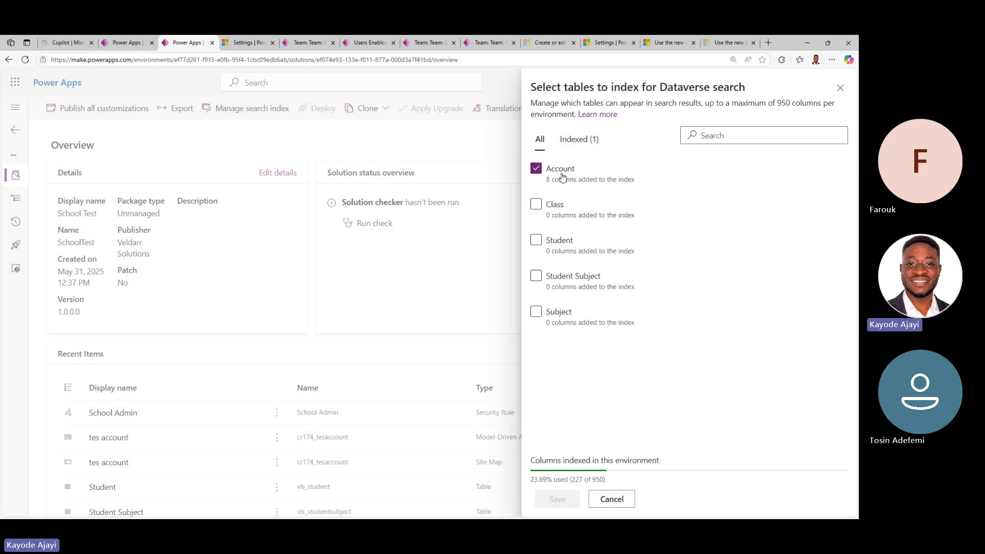
{"action": "left_click", "coordinate": [569, 140]}
{"action": "left_click", "coordinate": [539, 142]}
Add the Class, Student, Student Subject and Subject tables to the Dataverse search index and save.
{"action": "left_click", "coordinate": [538, 207]}
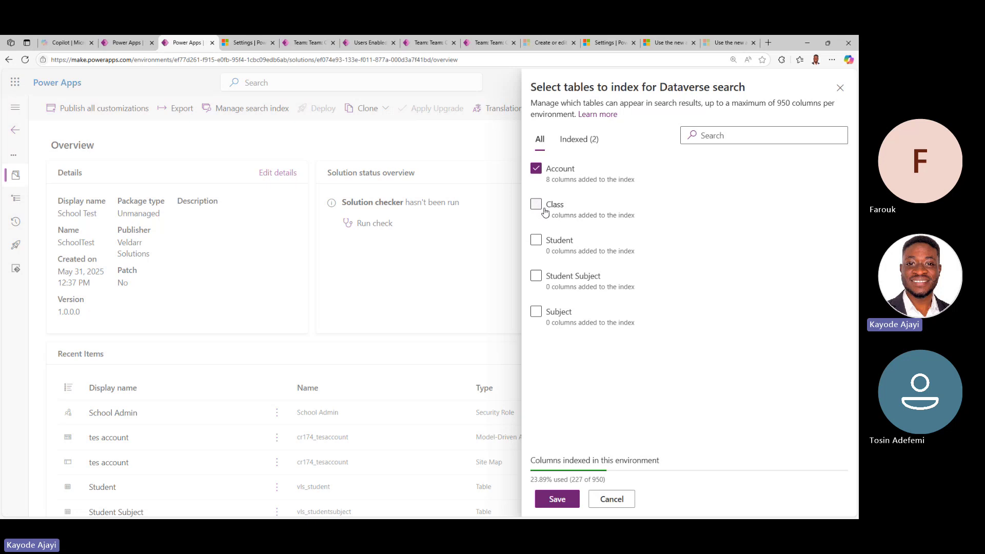
{"action": "left_click", "coordinate": [538, 242]}
{"action": "left_click", "coordinate": [536, 277]}
{"action": "left_click", "coordinate": [583, 144]}
{"action": "left_click", "coordinate": [545, 319]}
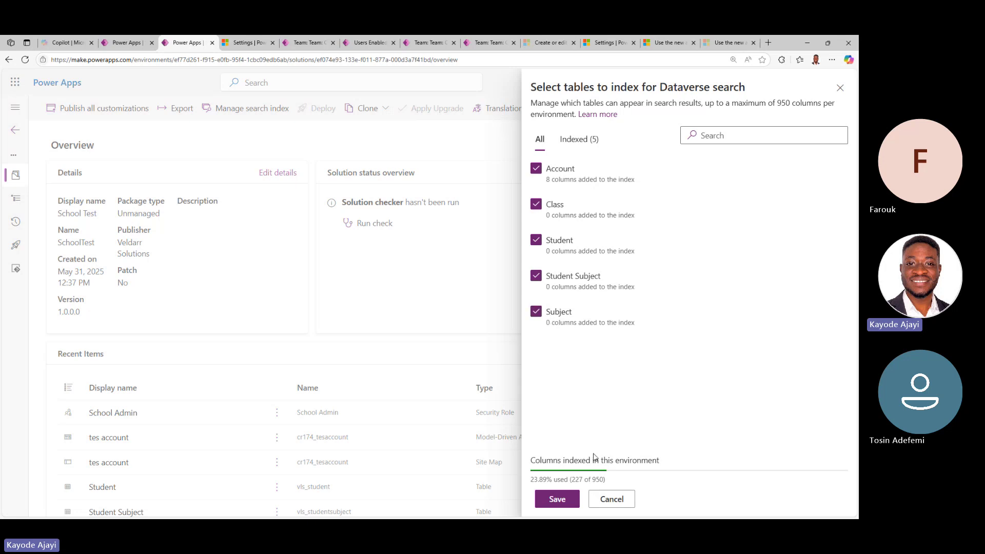
{"action": "left_click", "coordinate": [557, 499]}
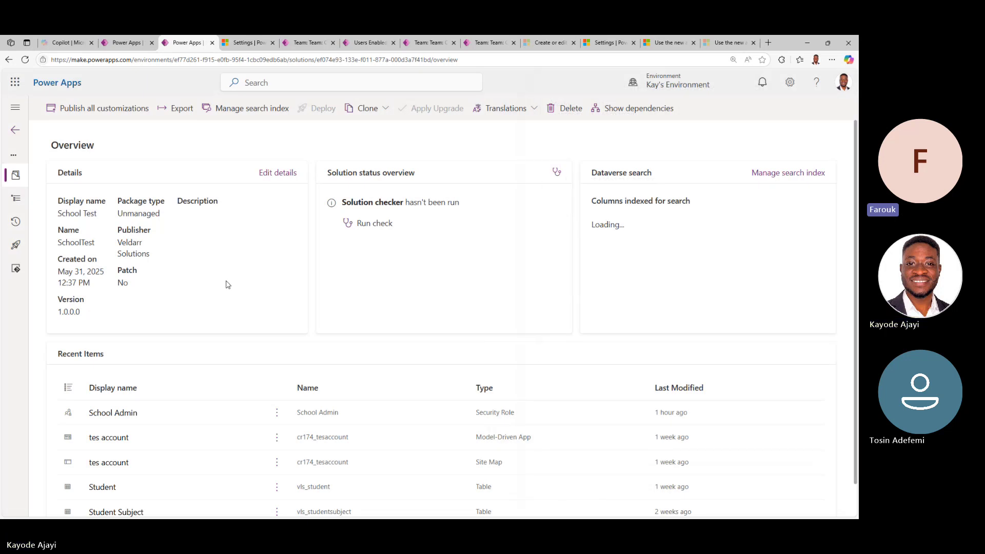
Switch to the School Test solution's apps list and play the tes account model-driven app.
{"action": "left_click", "coordinate": [124, 43]}
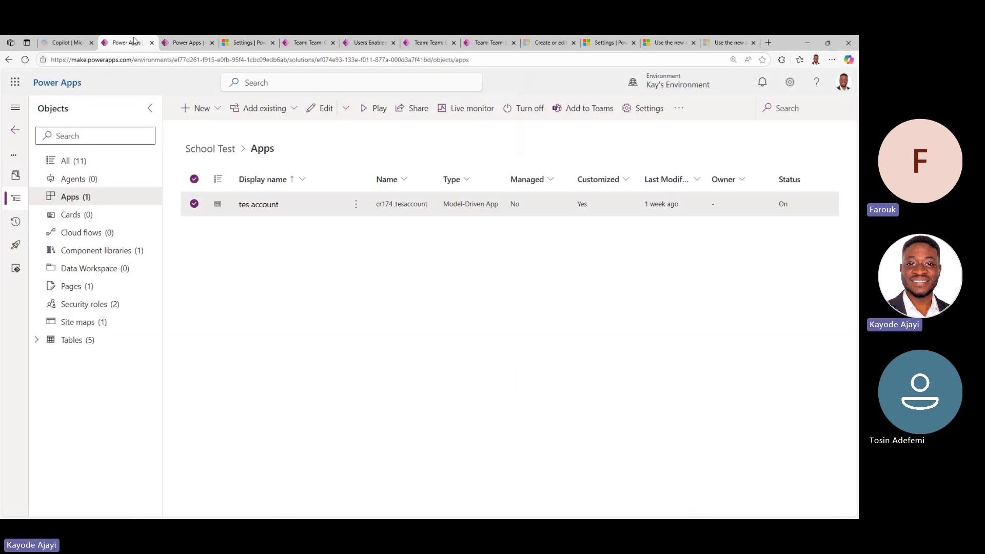
{"action": "left_click", "coordinate": [364, 113]}
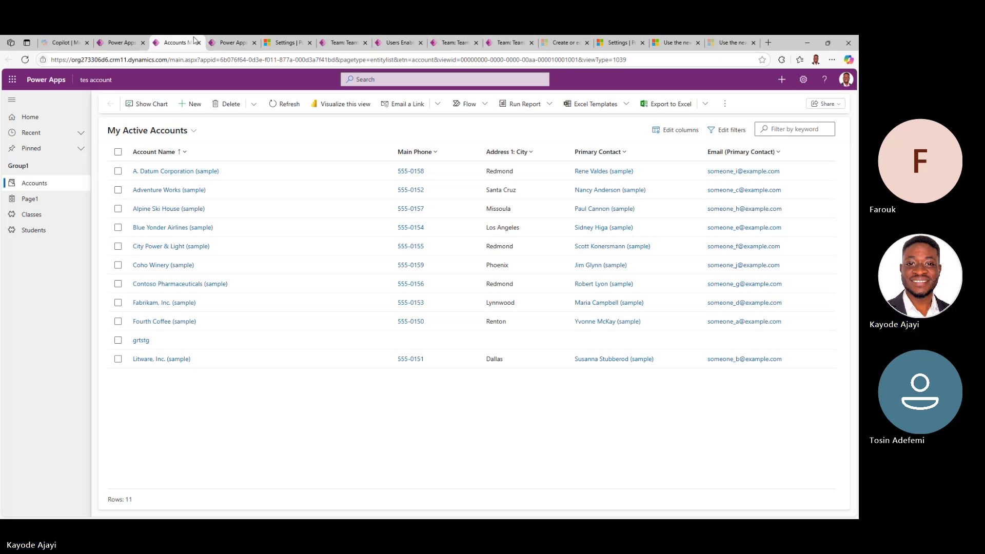
{"action": "left_click", "coordinate": [231, 43]}
{"action": "left_click", "coordinate": [191, 45]}
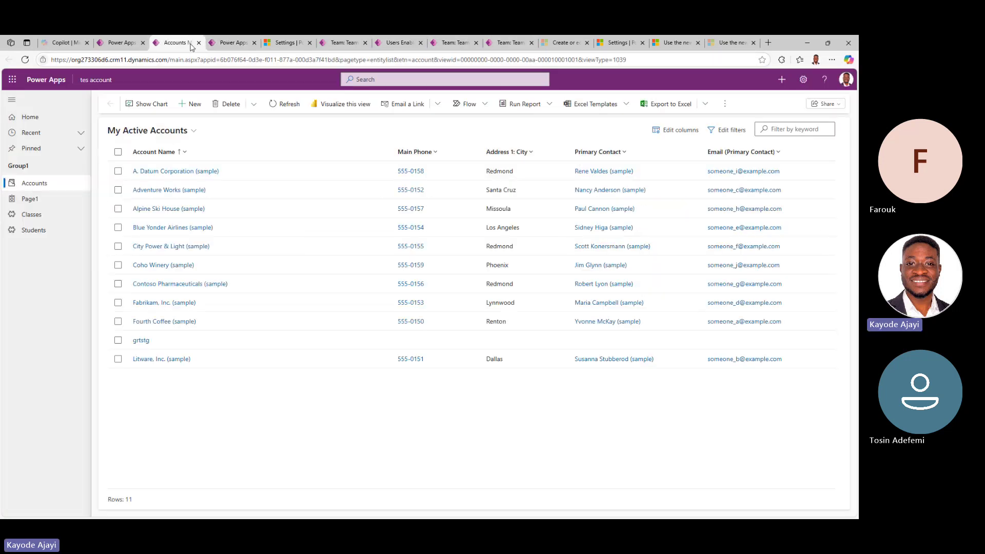
Look through the open Power Apps pages and return to the environment's settings in the Power Platform admin center.
{"action": "left_click", "coordinate": [110, 44]}
{"action": "left_click", "coordinate": [172, 43]}
{"action": "left_click", "coordinate": [117, 44]}
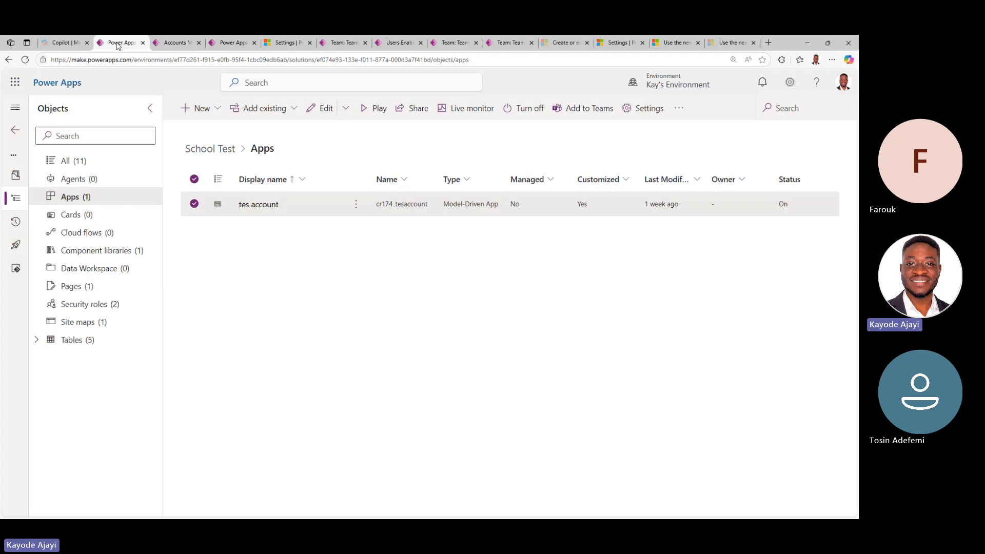
{"action": "left_click", "coordinate": [344, 44]}
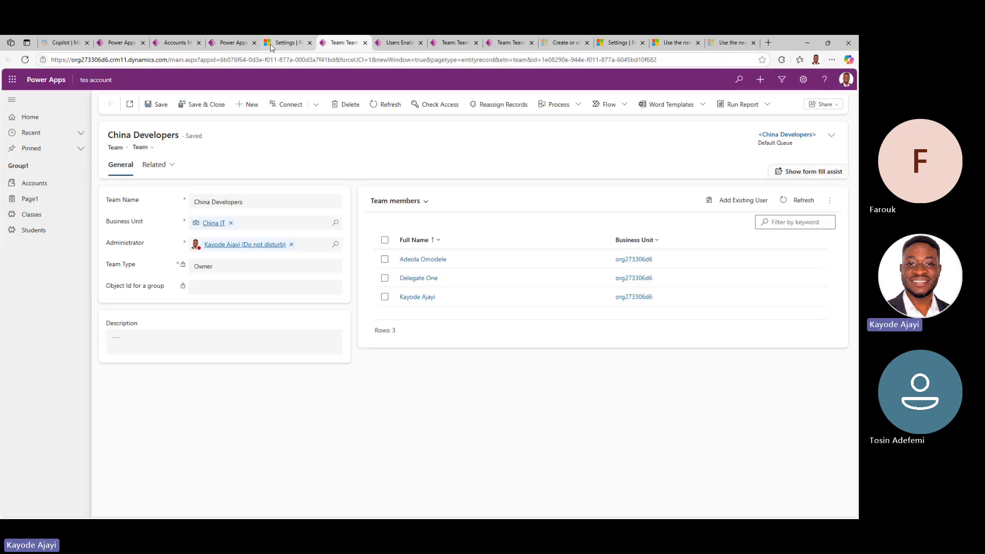
{"action": "left_click", "coordinate": [272, 45]}
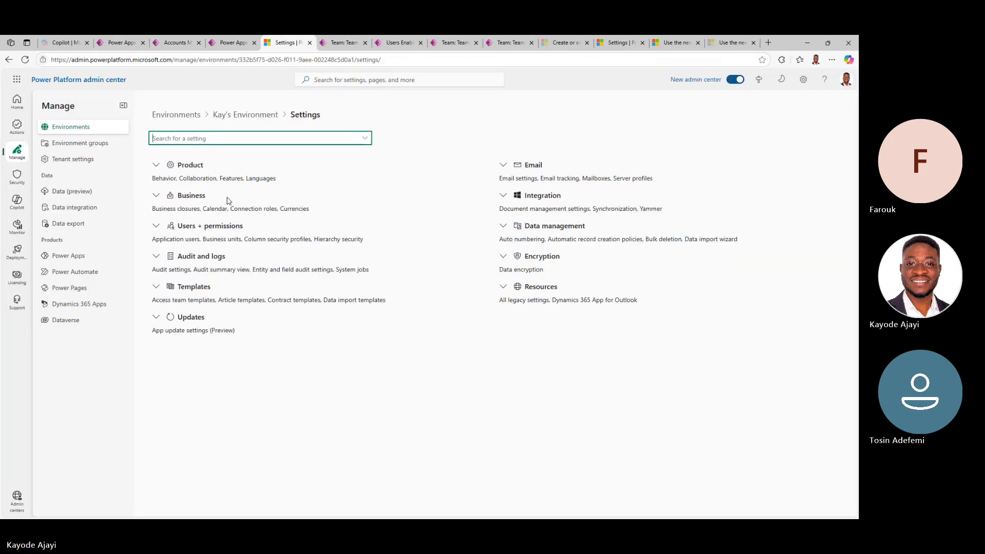
Turn off Dataverse search in the environment's product feature settings and save.
{"action": "left_click", "coordinate": [156, 165]}
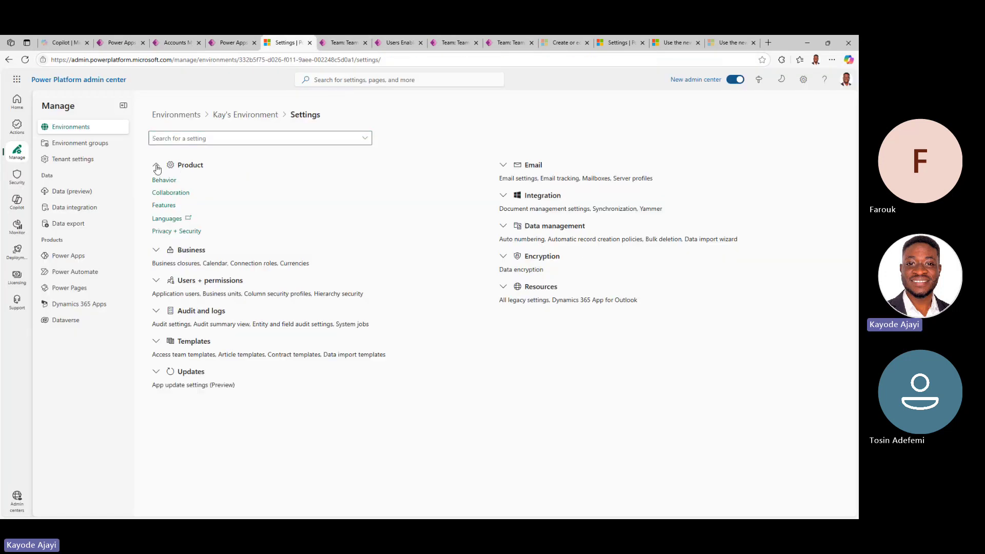
{"action": "left_click", "coordinate": [167, 206]}
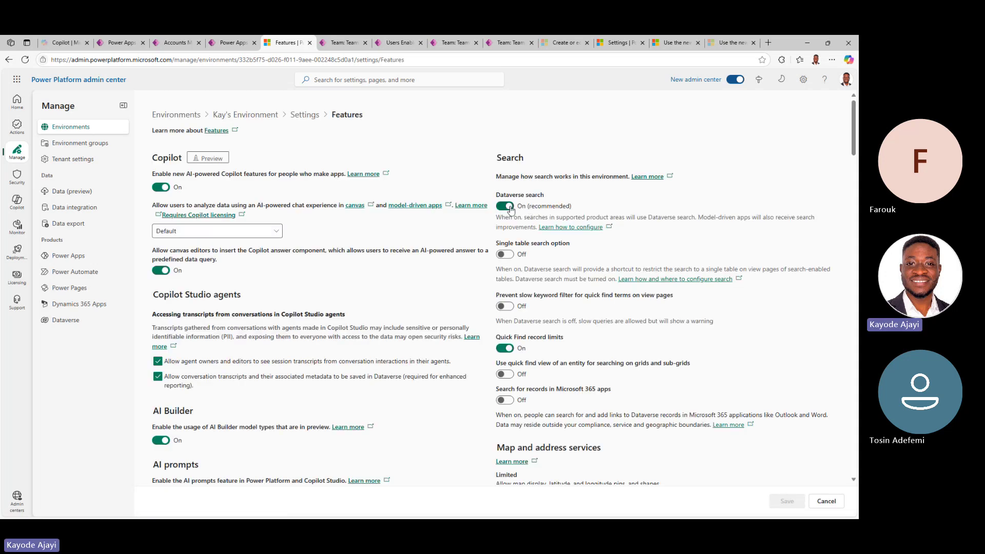
{"action": "left_click", "coordinate": [508, 207]}
{"action": "left_click", "coordinate": [786, 501]}
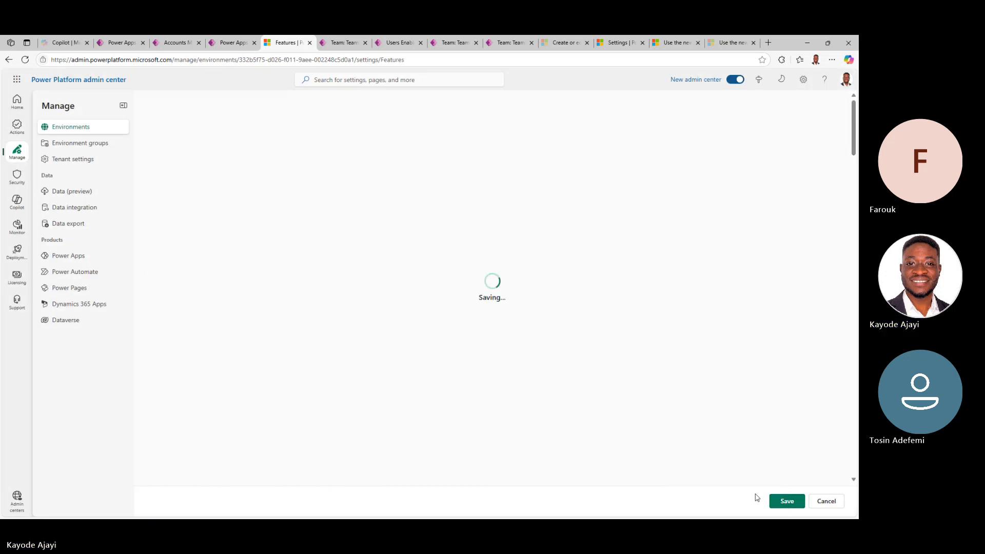
Switch to the tes account app, view its search suggestions and reload the page.
{"action": "left_click", "coordinate": [174, 43]}
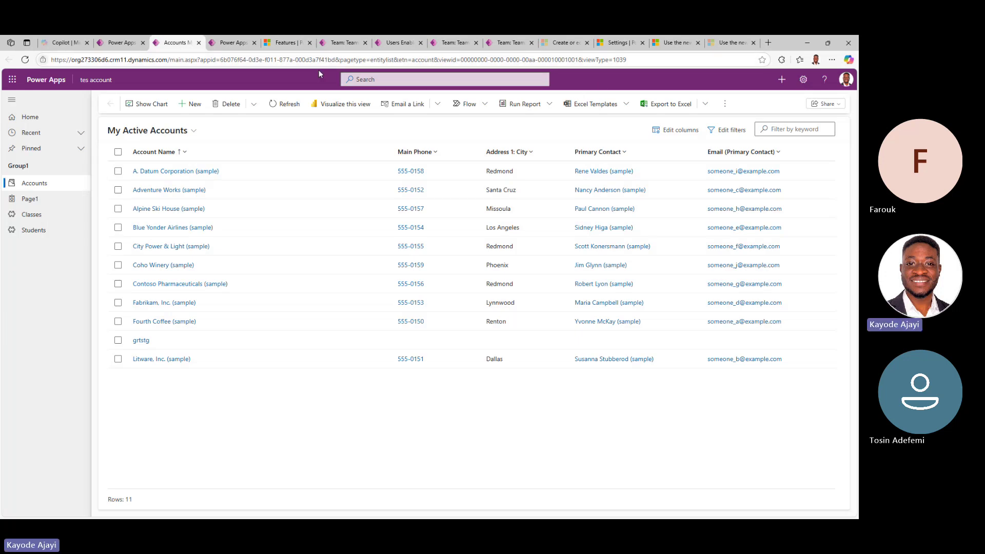
{"action": "left_click", "coordinate": [393, 77]}
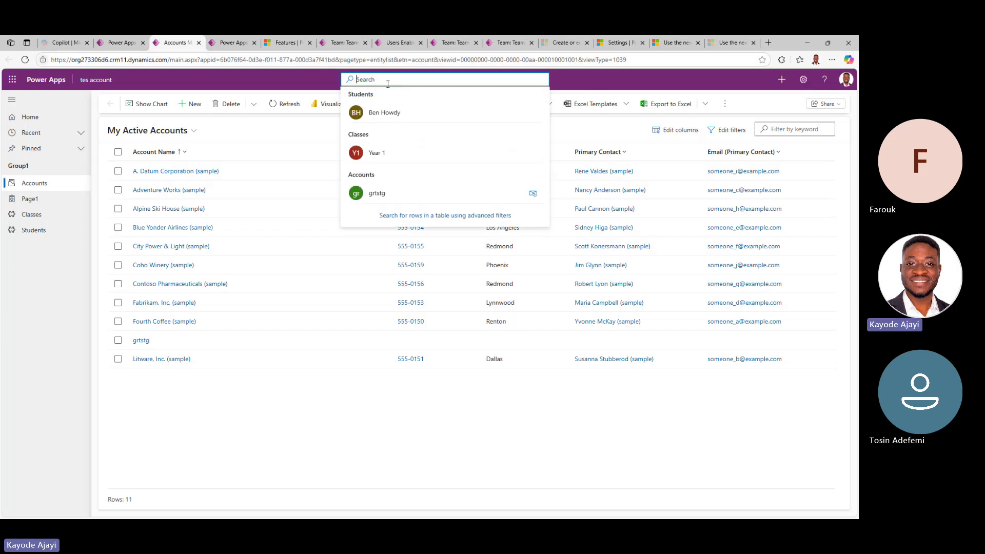
{"action": "left_click", "coordinate": [343, 478]}
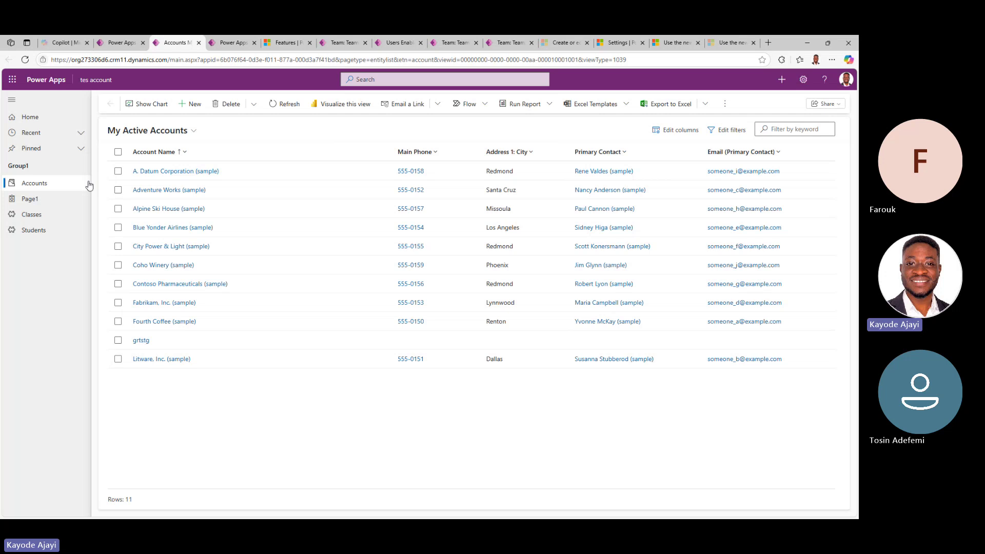
{"action": "left_click", "coordinate": [25, 59]}
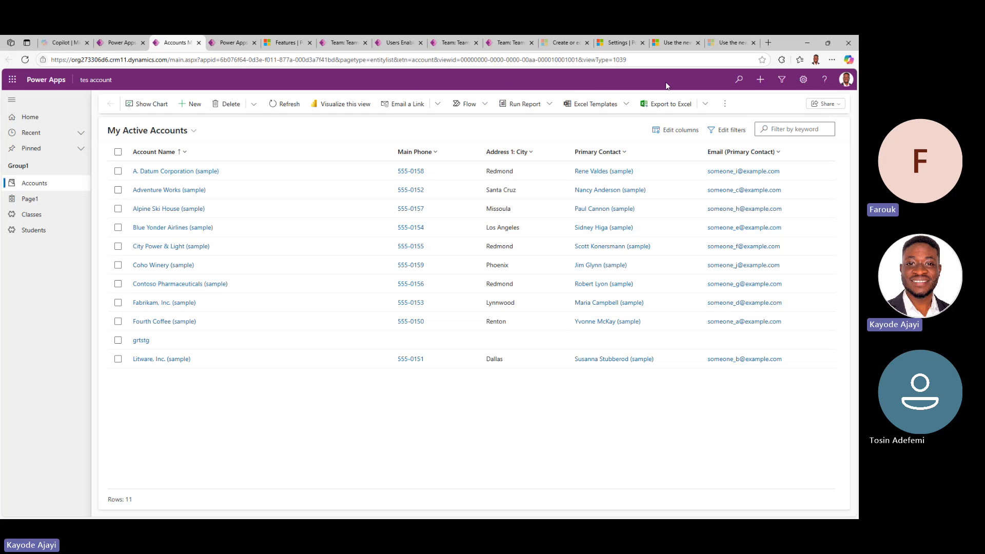
Open the tes account app's search page and search for "class" without a table filter.
{"action": "left_click", "coordinate": [739, 80]}
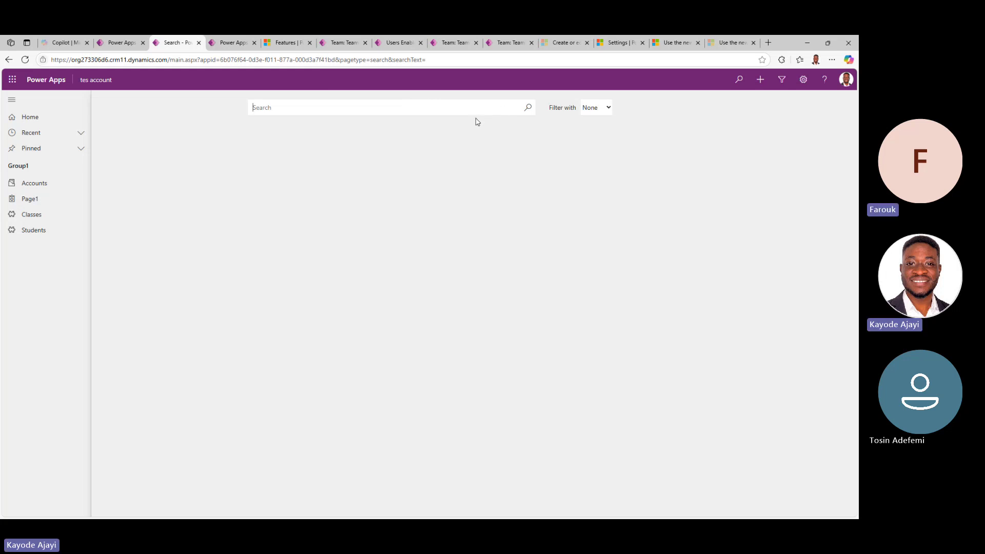
{"action": "type", "text": "f"}
{"action": "key", "text": "BackSpace"}
{"action": "type", "text": "c"}
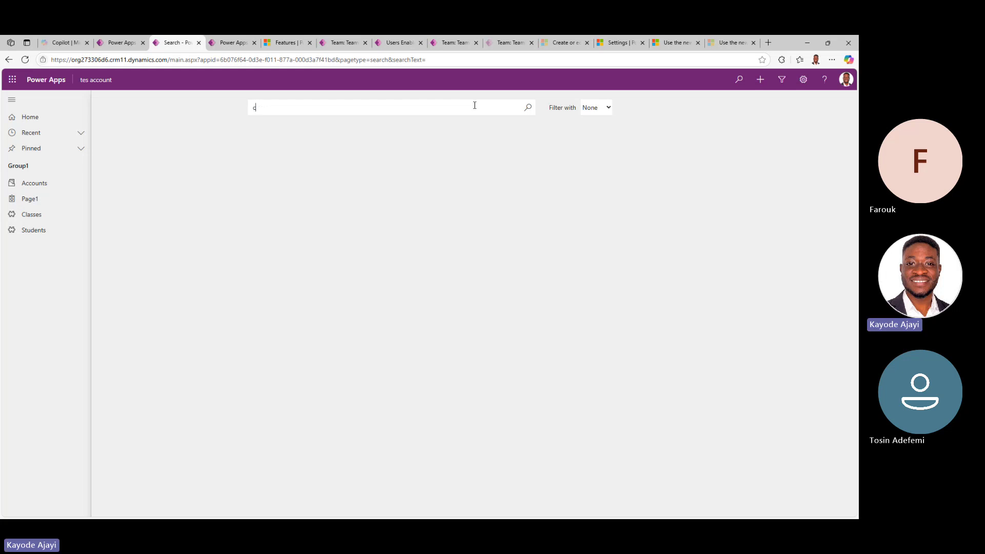
{"action": "type", "text": "lass"}
{"action": "key", "text": "Return"}
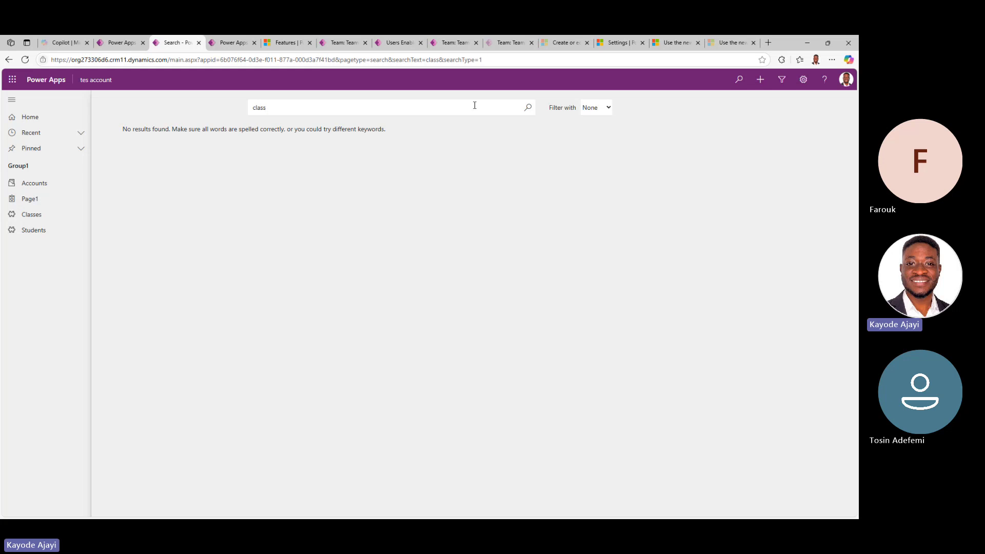
Clear the search term, set the search filter to Account and return to the Accounts list.
{"action": "double_click", "coordinate": [479, 103]}
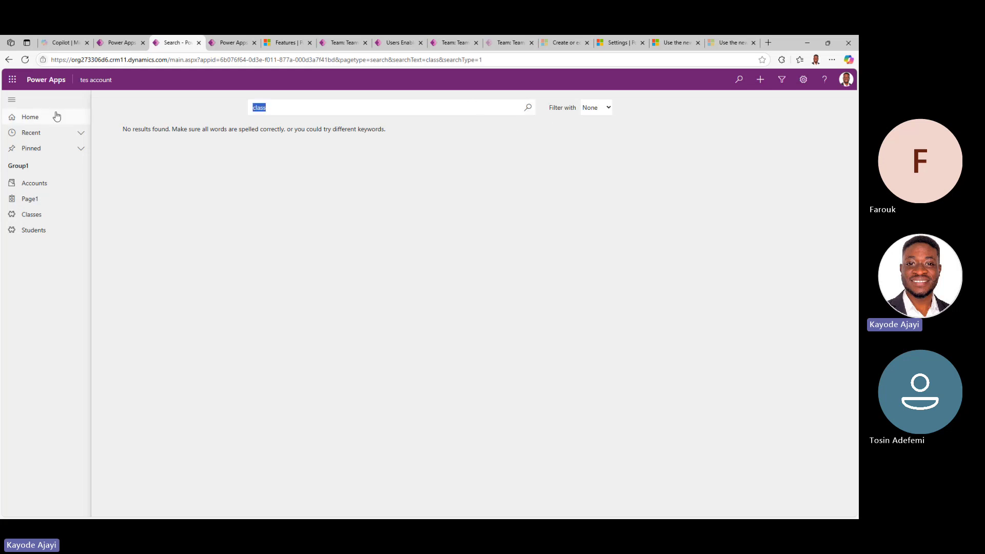
{"action": "key", "text": "BackSpace"}
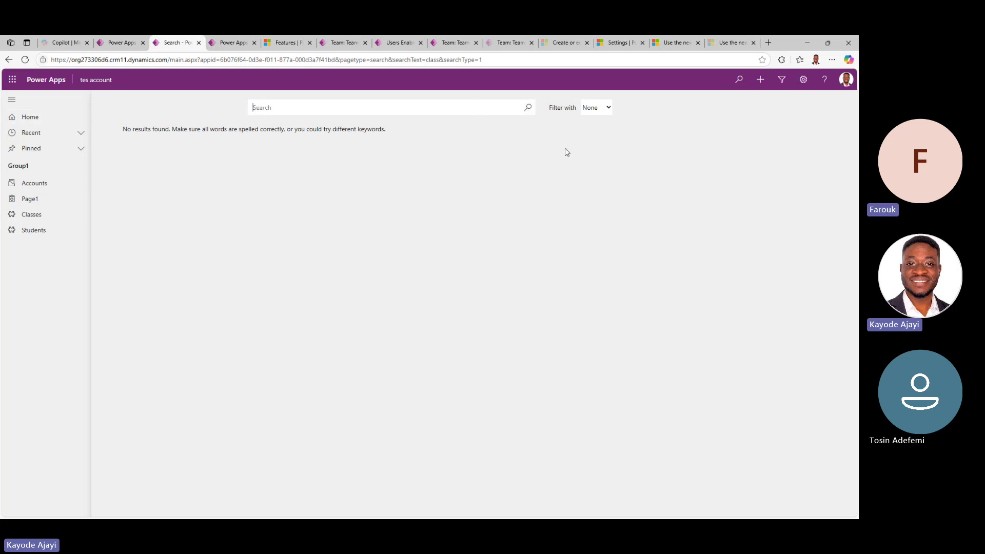
{"action": "left_click", "coordinate": [608, 107]}
{"action": "left_click", "coordinate": [596, 137]}
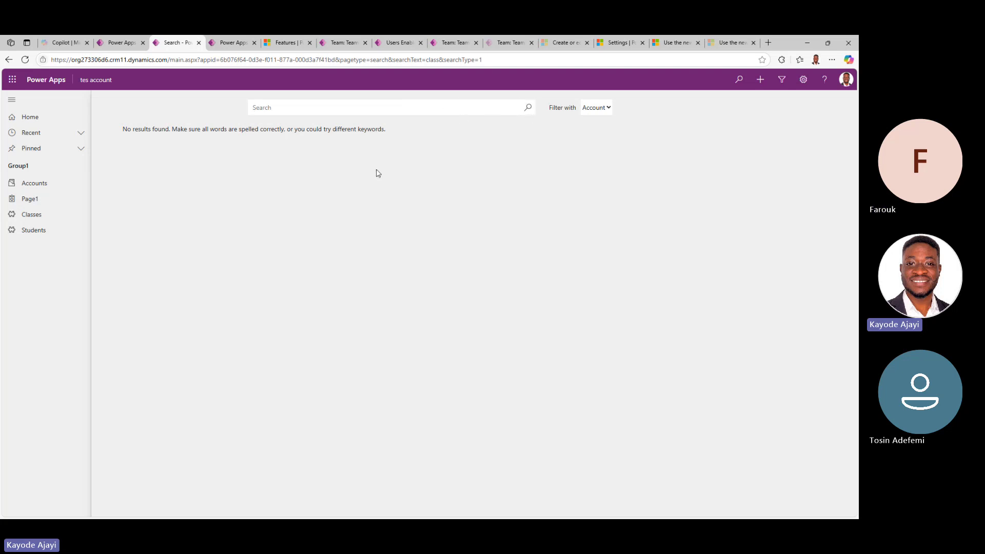
{"action": "double_click", "coordinate": [195, 129]}
{"action": "left_click", "coordinate": [66, 185]}
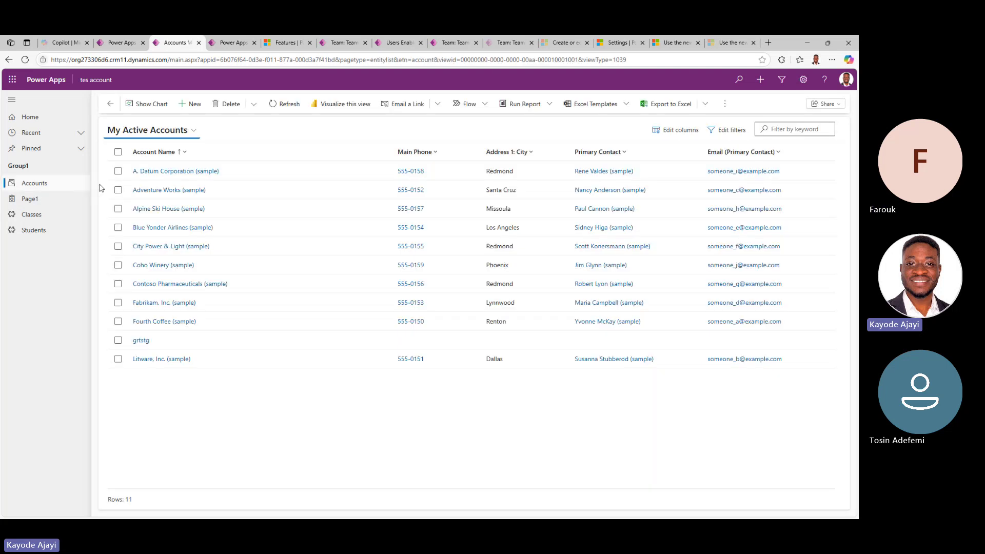
Switch to the environment's feature settings, turn Dataverse search back on and save.
{"action": "left_click", "coordinate": [287, 44]}
{"action": "left_click", "coordinate": [501, 205]}
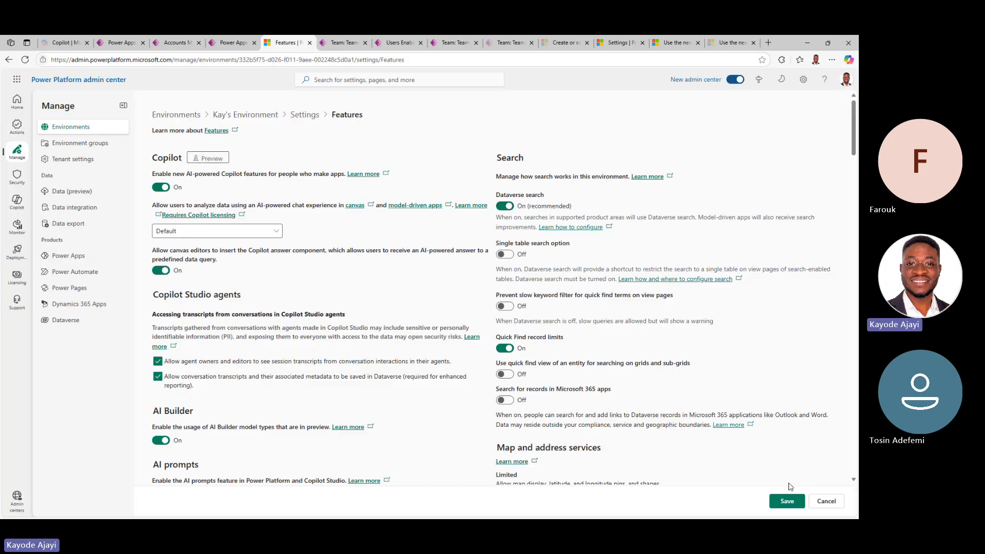
{"action": "left_click", "coordinate": [786, 501]}
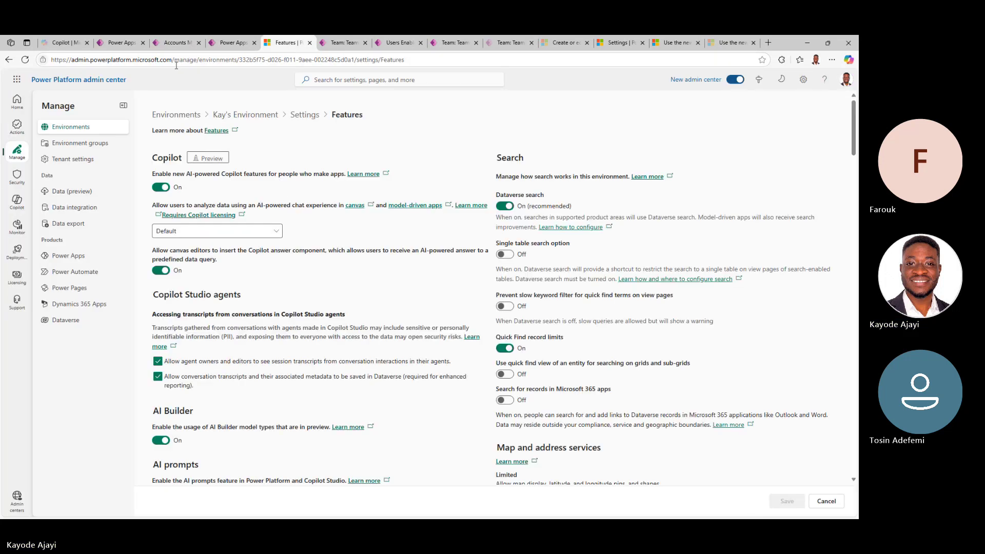
Reload the tes account app and examine its search suggestions and the tables offered for searching with advanced filters.
{"action": "left_click", "coordinate": [175, 44]}
{"action": "left_click", "coordinate": [25, 60]}
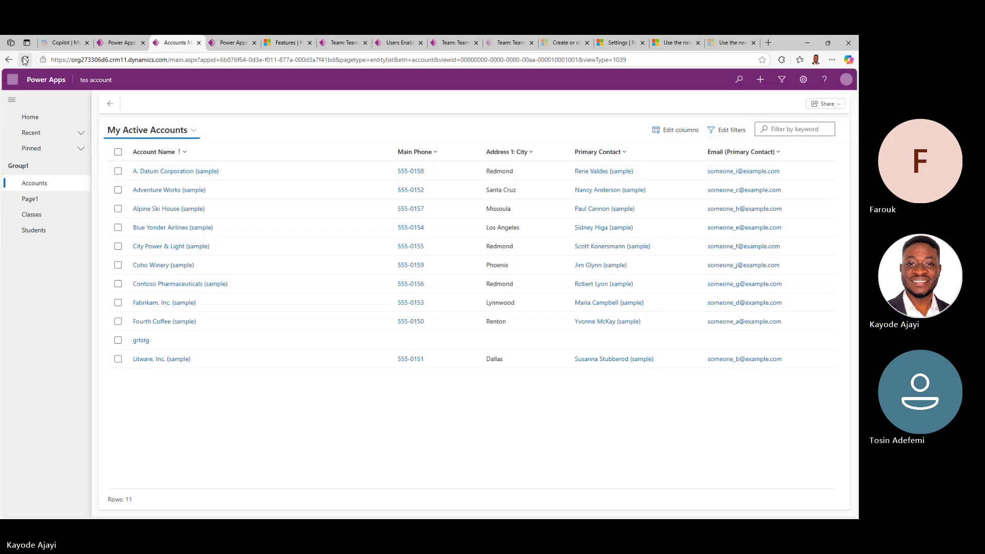
{"action": "left_click", "coordinate": [25, 60]}
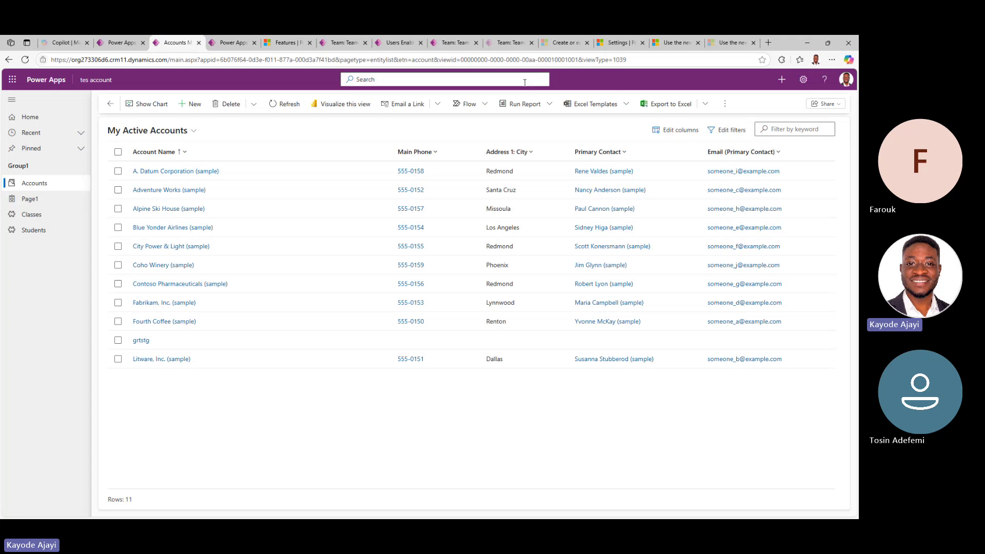
{"action": "left_click", "coordinate": [487, 80]}
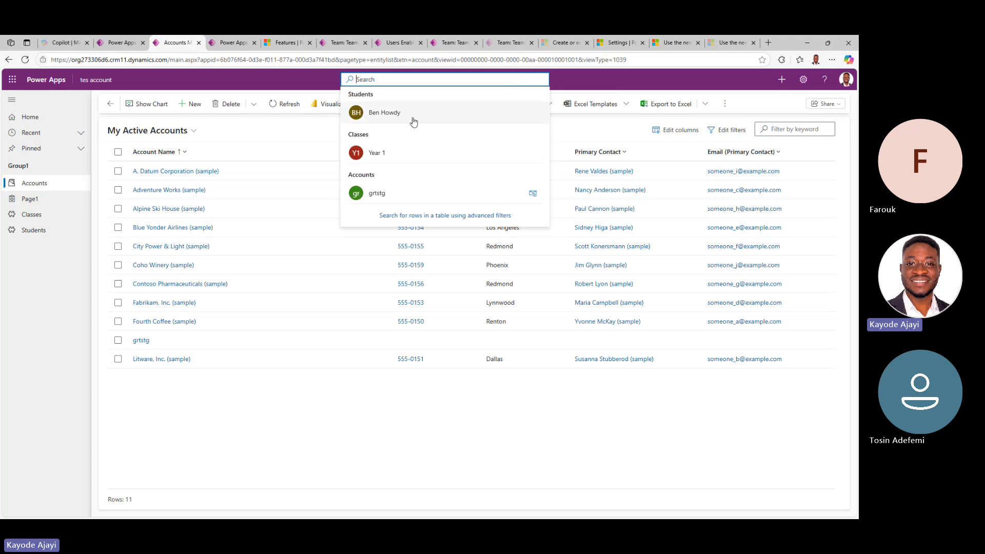
{"action": "left_click", "coordinate": [445, 215]}
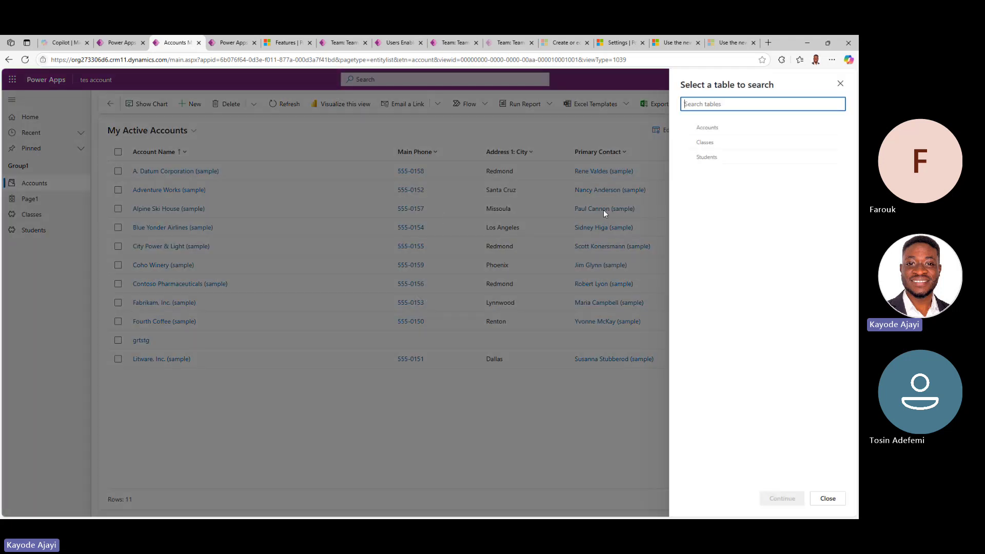
{"action": "left_click", "coordinate": [838, 85]}
{"action": "left_click", "coordinate": [410, 80]}
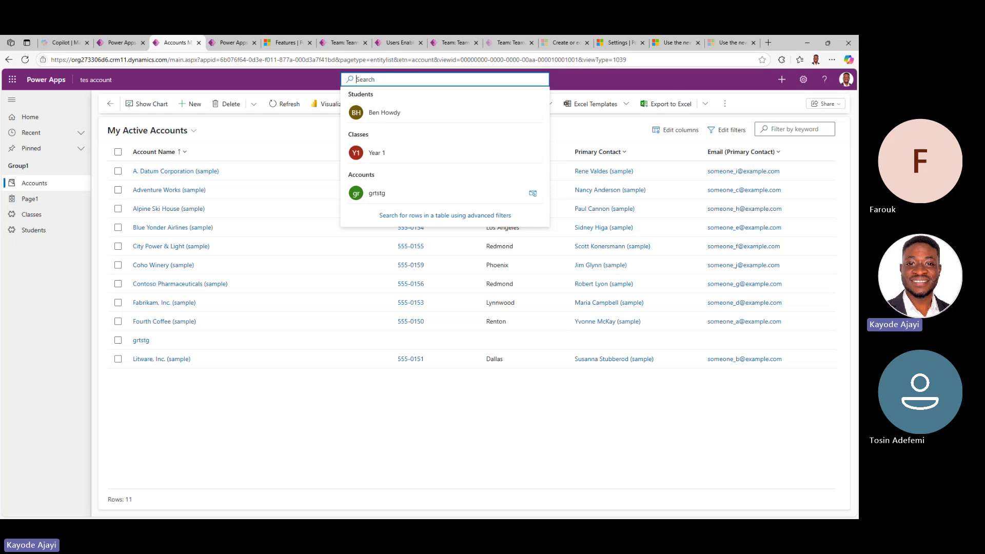
{"action": "left_click", "coordinate": [311, 454]}
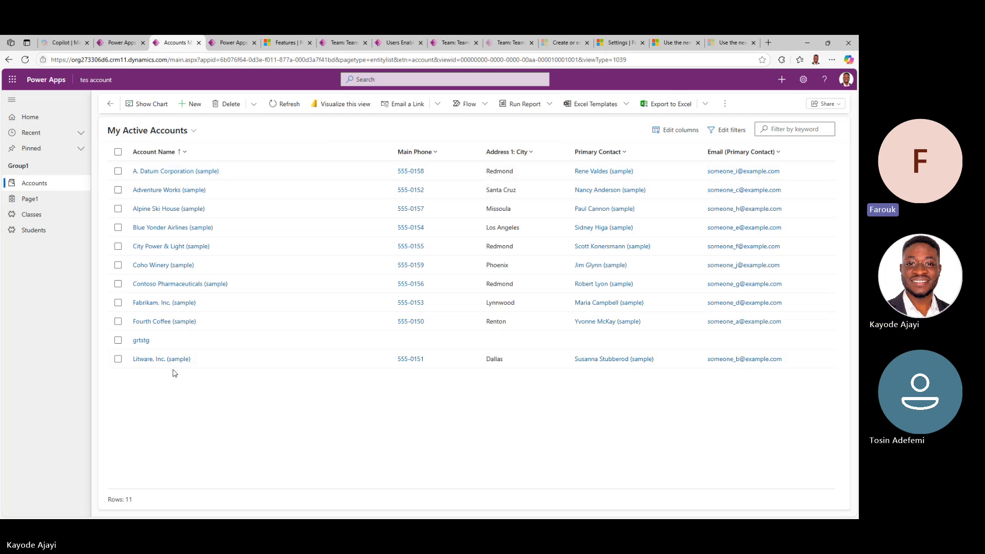
Switch to the School Test solution's overview, reload it and check which tables are indexed for Dataverse search.
{"action": "left_click", "coordinate": [119, 42]}
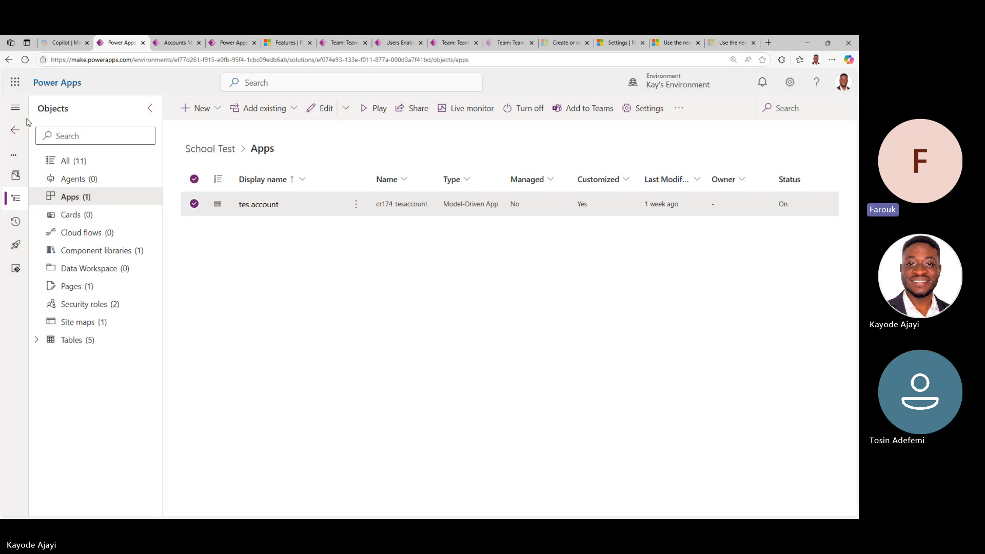
{"action": "left_click", "coordinate": [15, 175]}
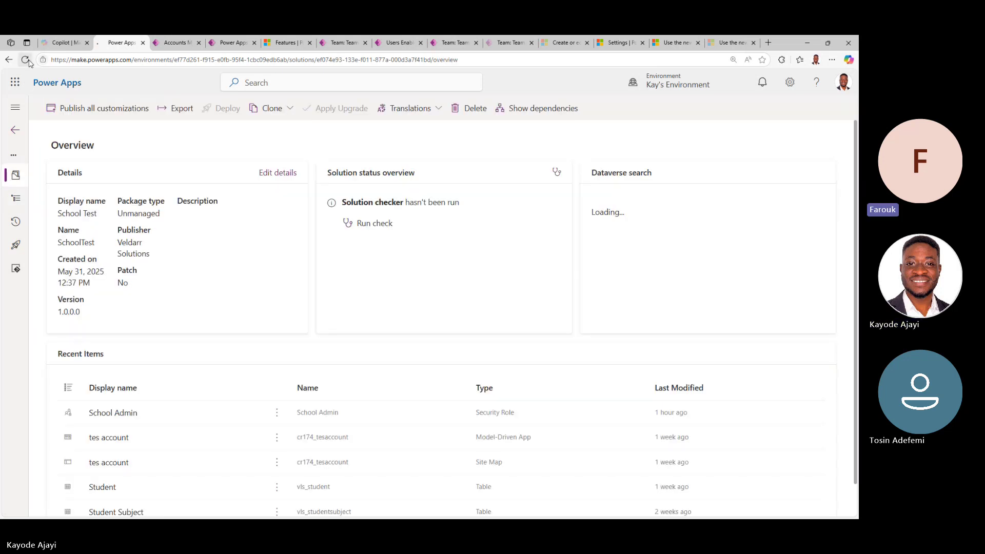
{"action": "left_click", "coordinate": [27, 60]}
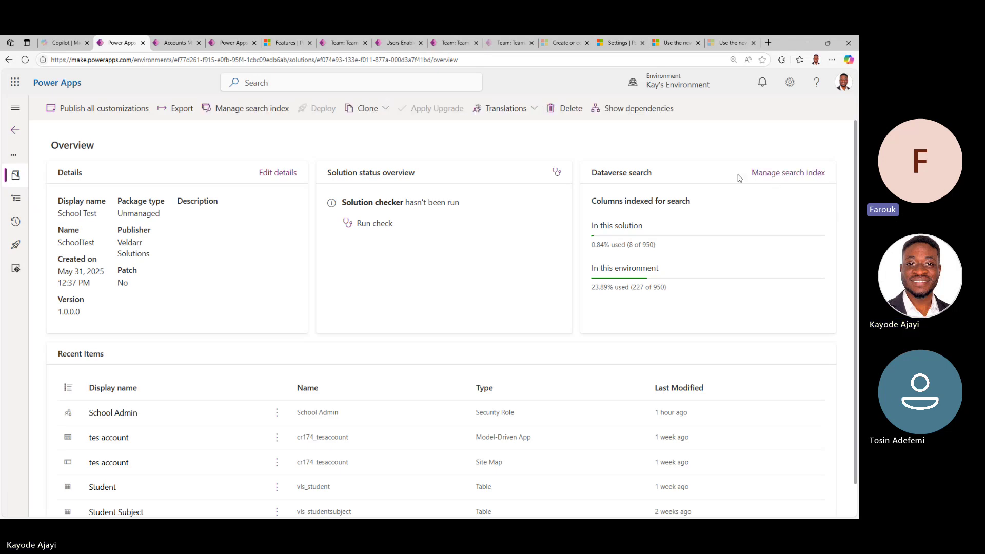
{"action": "left_click", "coordinate": [771, 174]}
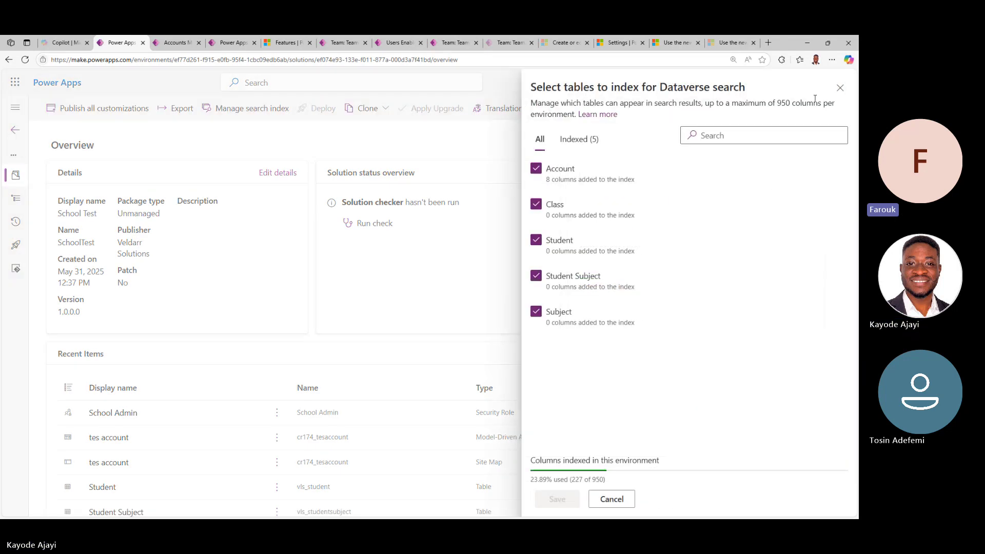
{"action": "left_click", "coordinate": [840, 87]}
{"action": "left_click", "coordinate": [793, 173]}
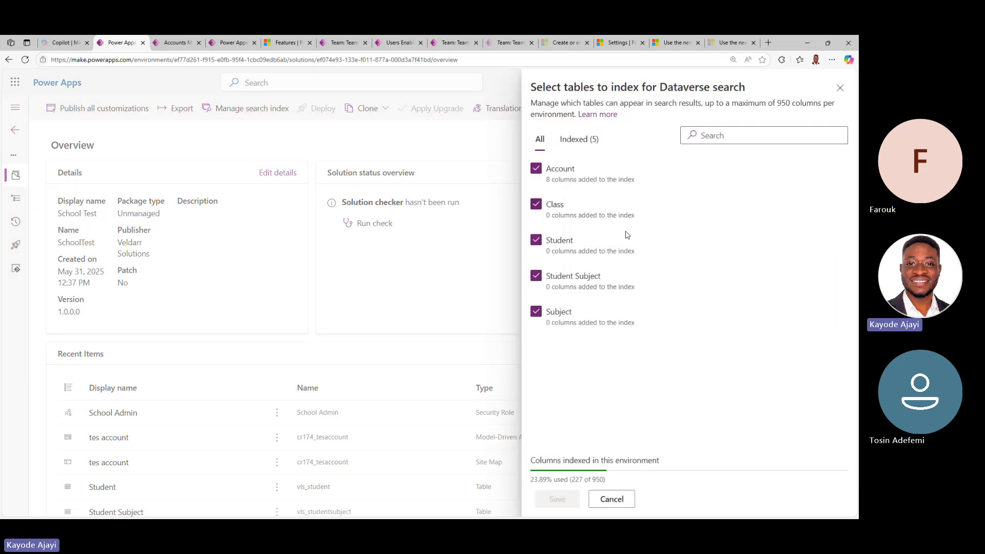
{"action": "left_click", "coordinate": [840, 88]}
Open the Class table's columns in the School Test solution, examine the list and select the Class column.
{"action": "left_click", "coordinate": [15, 198]}
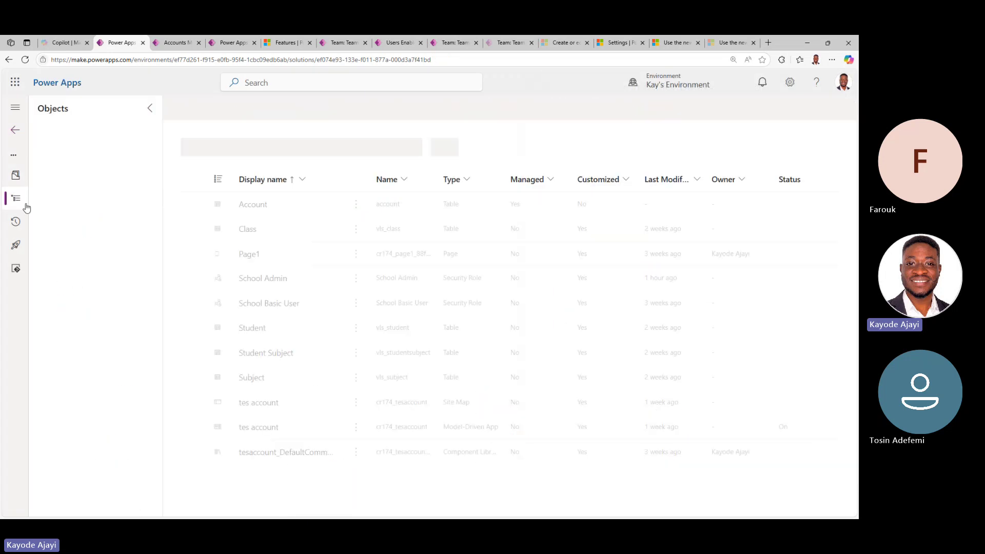
{"action": "left_click", "coordinate": [39, 342]}
{"action": "left_click", "coordinate": [70, 376]}
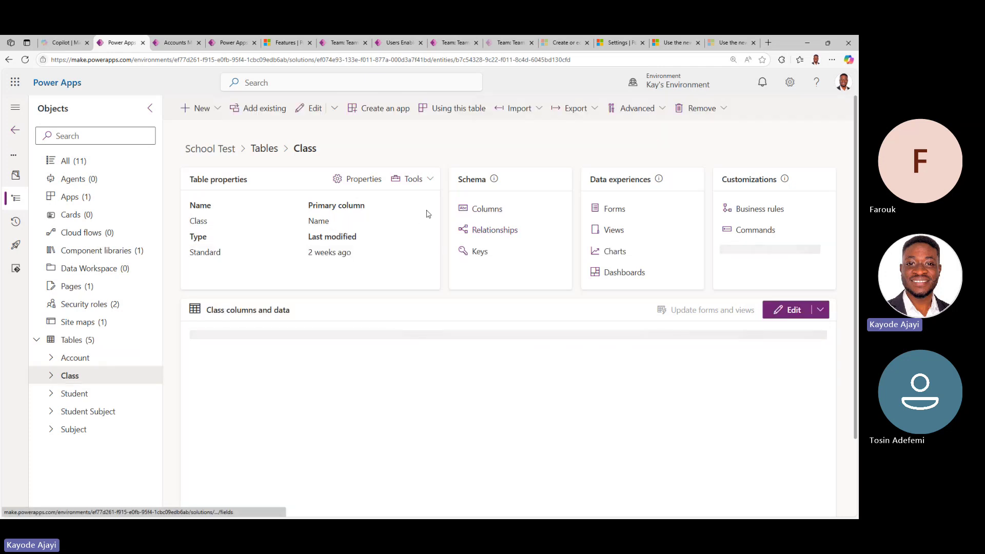
{"action": "left_click", "coordinate": [487, 210]}
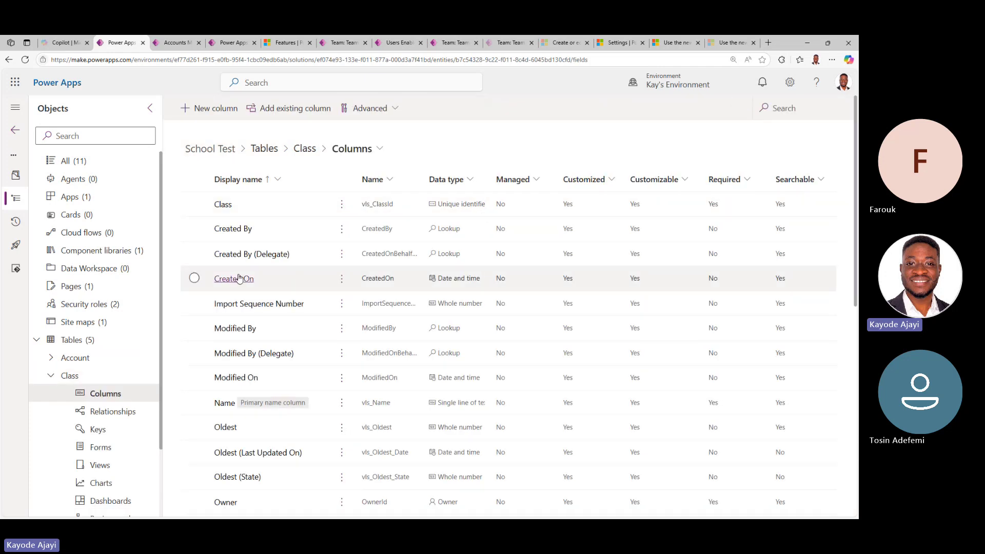
{"action": "scroll", "coordinate": [258, 368], "scroll_direction": "down", "scroll_amount": 1}
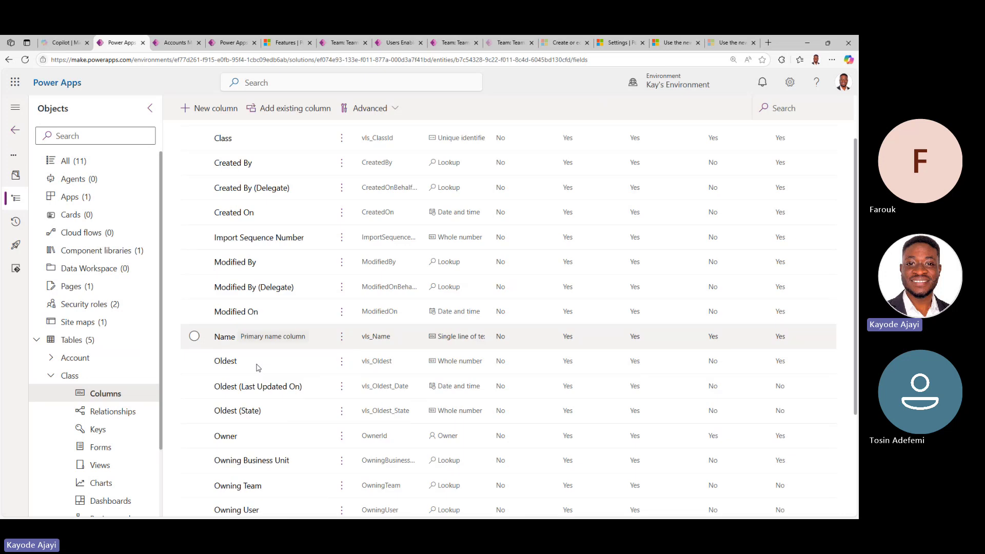
{"action": "scroll", "coordinate": [258, 368], "scroll_direction": "down", "scroll_amount": 2}
{"action": "scroll", "coordinate": [236, 353], "scroll_direction": "up", "scroll_amount": 2}
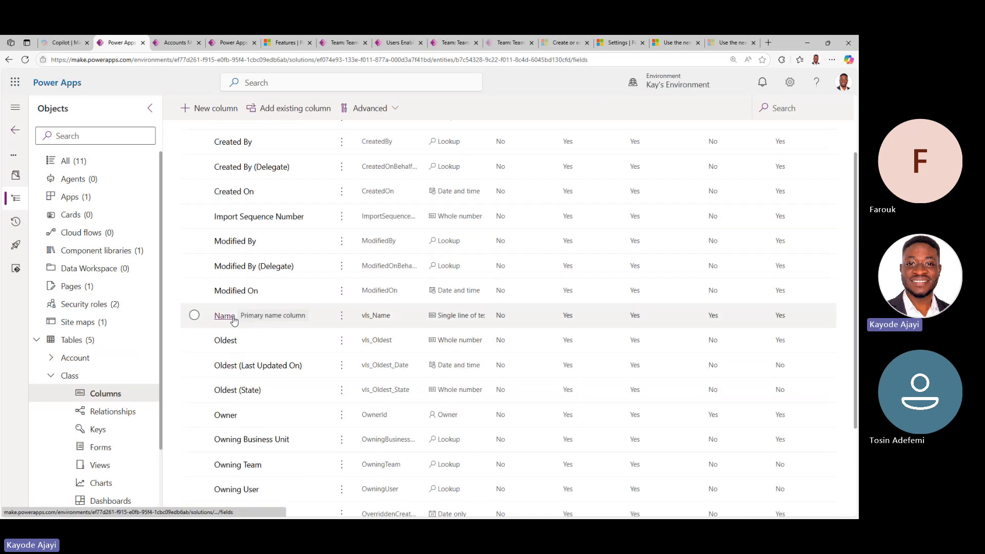
{"action": "scroll", "coordinate": [234, 321], "scroll_direction": "up", "scroll_amount": 3}
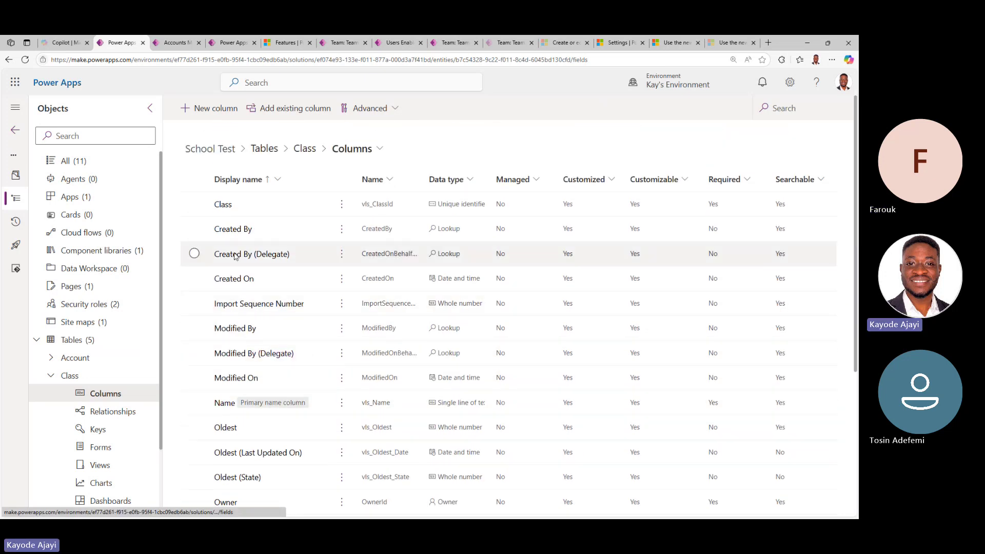
{"action": "scroll", "coordinate": [246, 296], "scroll_direction": "down", "scroll_amount": 2}
{"action": "scroll", "coordinate": [292, 171], "scroll_direction": "up", "scroll_amount": 2}
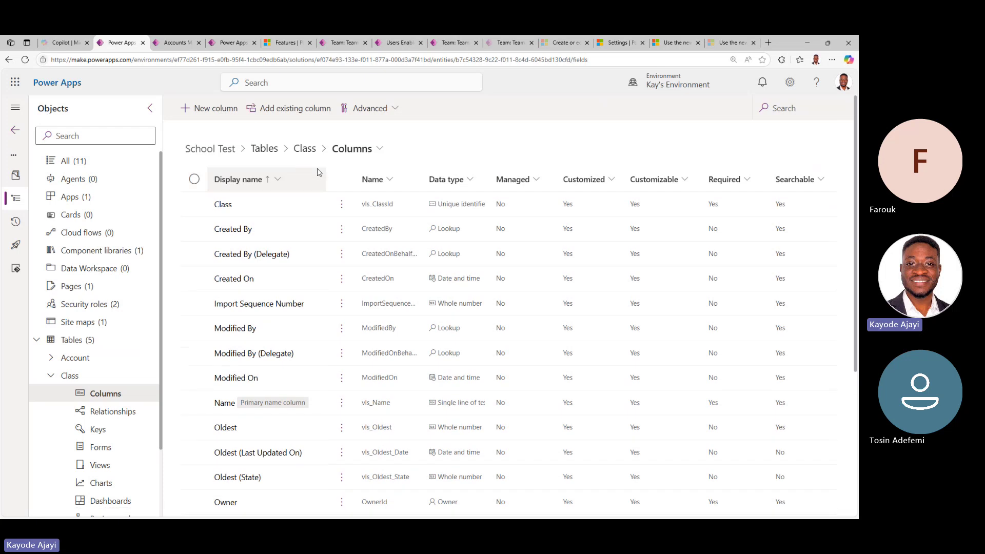
{"action": "left_click", "coordinate": [228, 208]}
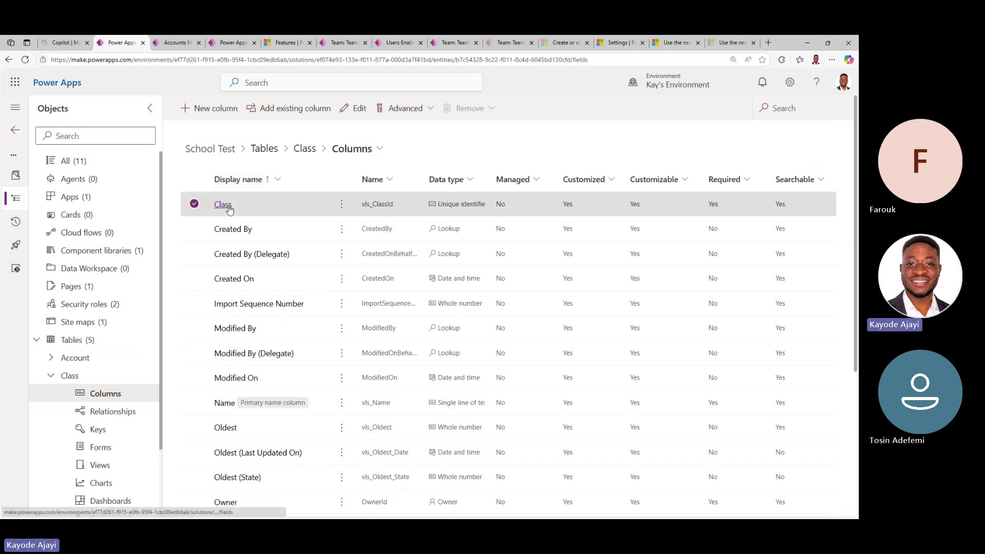
Examine the settings of the Class table's Class and Name columns, including Name's advanced options, and close them without saving.
{"action": "left_click", "coordinate": [229, 206]}
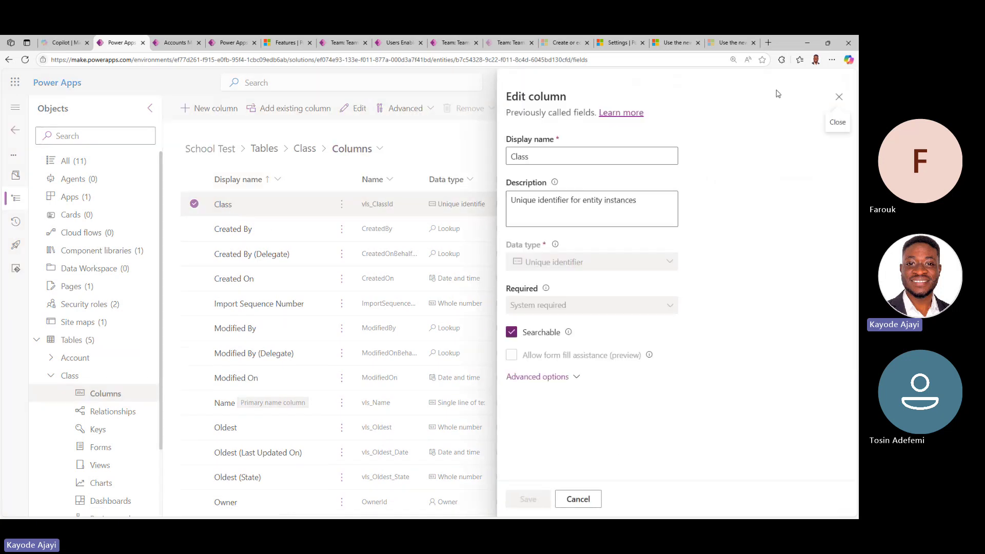
{"action": "left_click", "coordinate": [839, 96]}
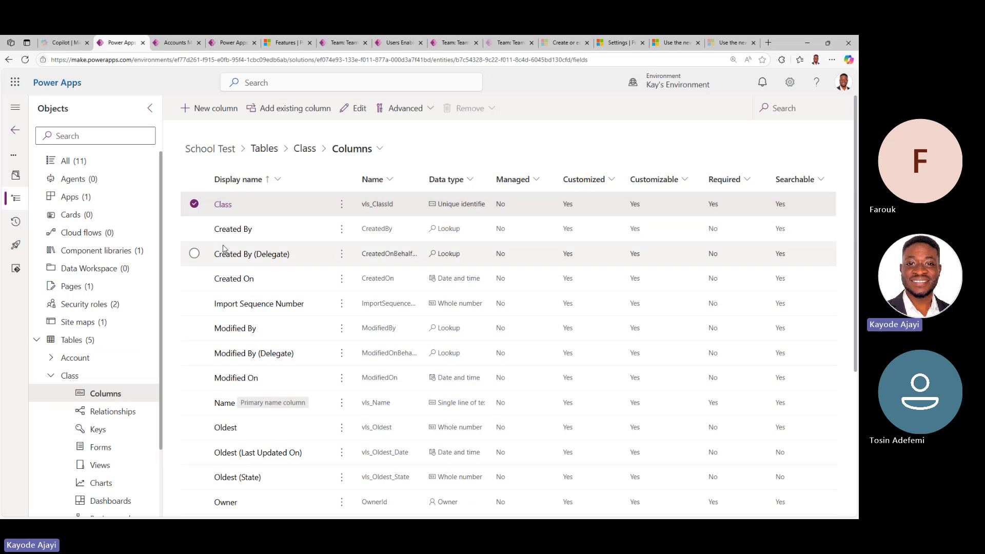
{"action": "left_click", "coordinate": [224, 404]}
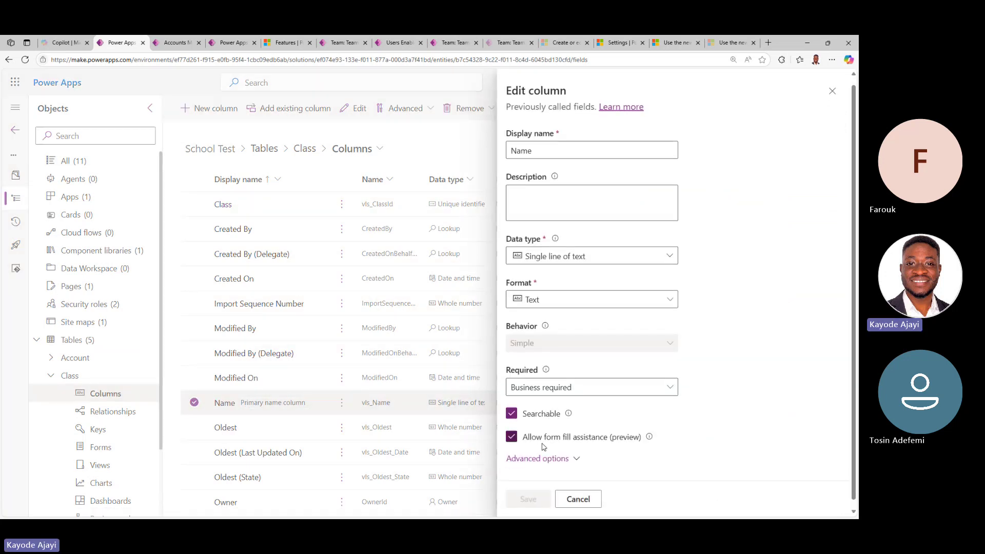
{"action": "scroll", "coordinate": [547, 446], "scroll_direction": "down", "scroll_amount": 1}
{"action": "left_click", "coordinate": [546, 452]}
{"action": "scroll", "coordinate": [554, 369], "scroll_direction": "down", "scroll_amount": 3}
{"action": "scroll", "coordinate": [557, 355], "scroll_direction": "down", "scroll_amount": 3}
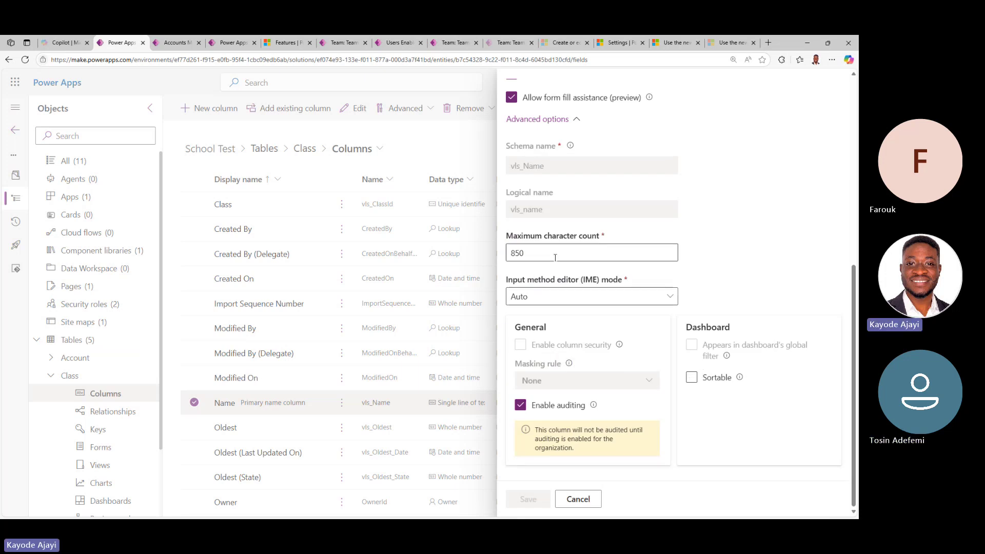
{"action": "scroll", "coordinate": [621, 136], "scroll_direction": "up", "scroll_amount": 6}
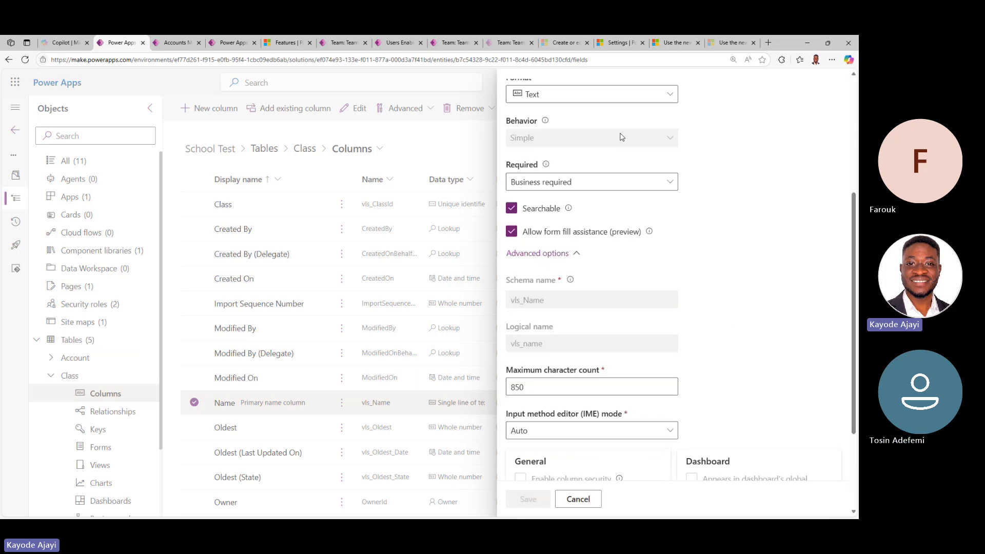
{"action": "scroll", "coordinate": [582, 321], "scroll_direction": "up", "scroll_amount": 1}
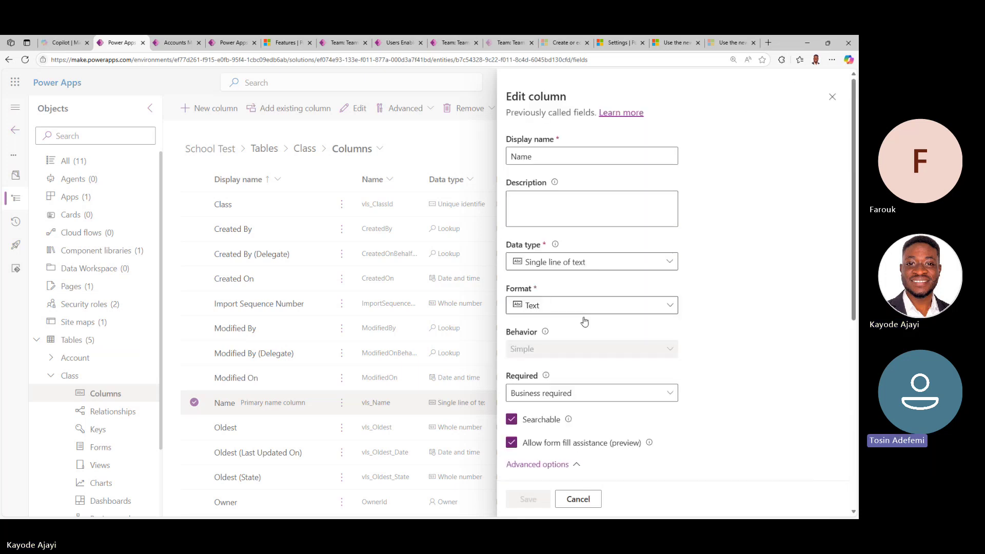
{"action": "left_click", "coordinate": [578, 500]}
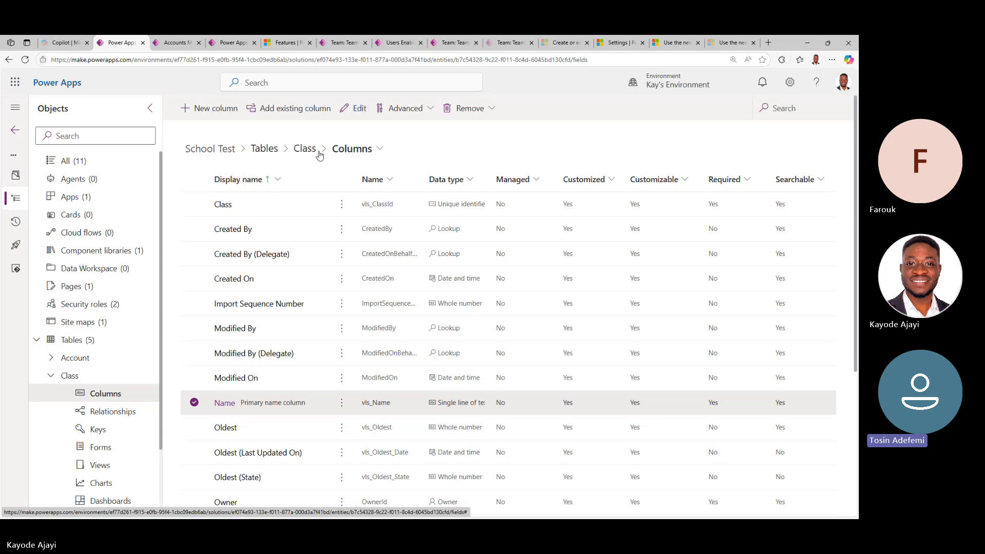
Open the Class table's properties from the solution's table list, examine the advanced options and cancel without saving.
{"action": "left_click", "coordinate": [264, 148]}
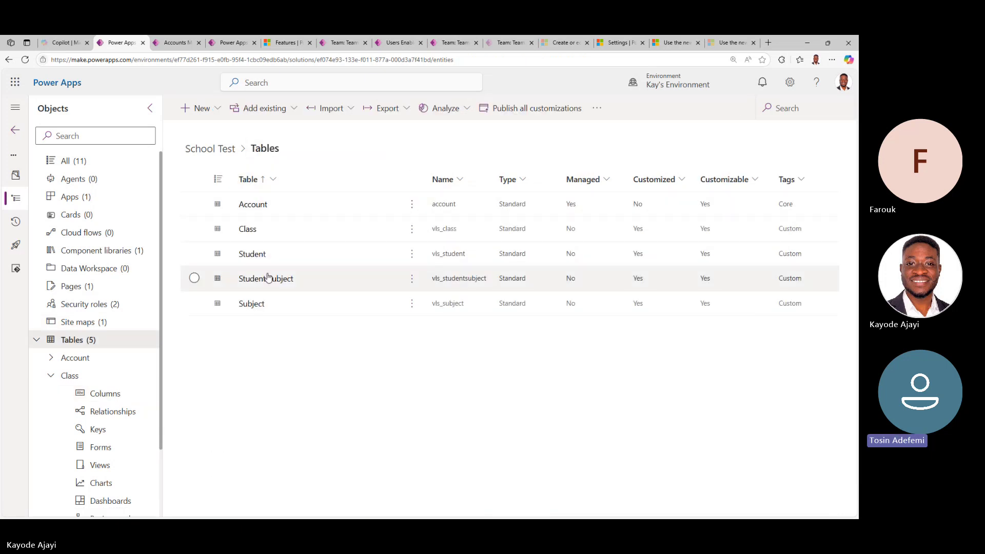
{"action": "left_click", "coordinate": [411, 229]}
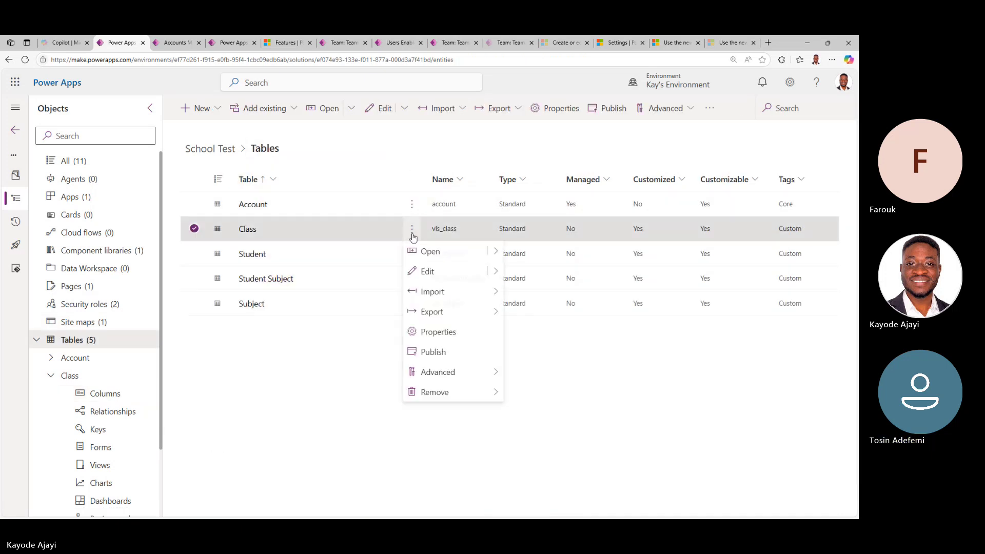
{"action": "left_click", "coordinate": [247, 228]}
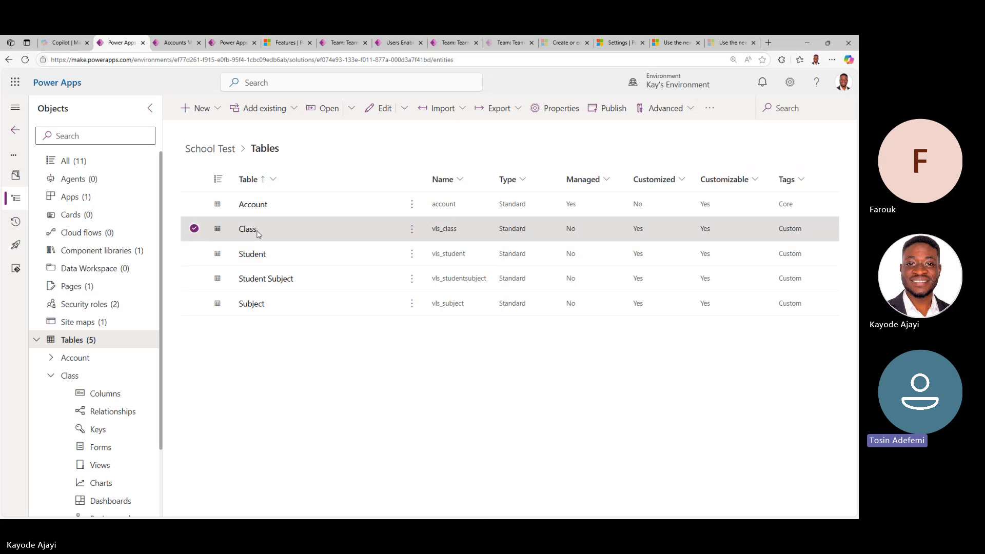
{"action": "left_click", "coordinate": [250, 230]}
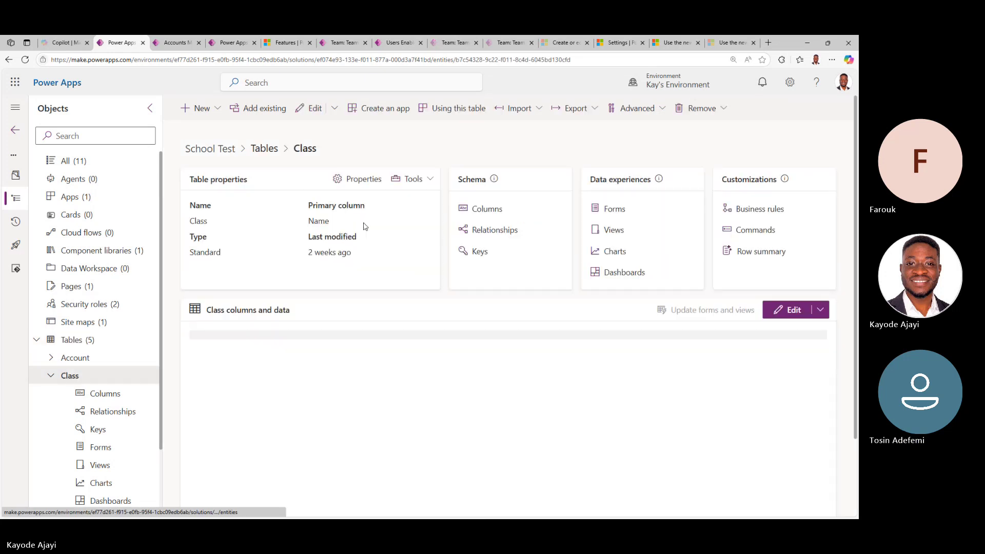
{"action": "left_click", "coordinate": [365, 182]}
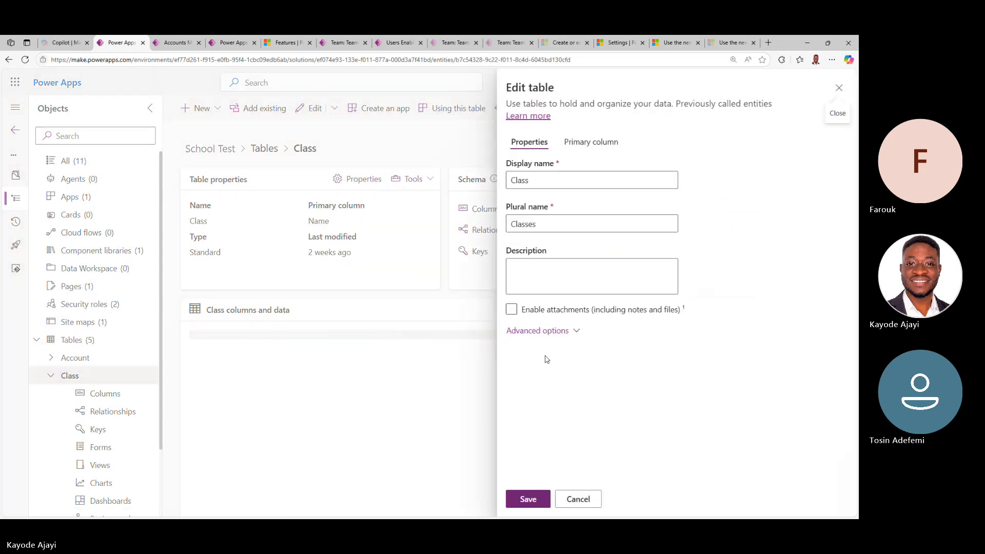
{"action": "left_click", "coordinate": [569, 333]}
{"action": "scroll", "coordinate": [575, 346], "scroll_direction": "down", "scroll_amount": 10}
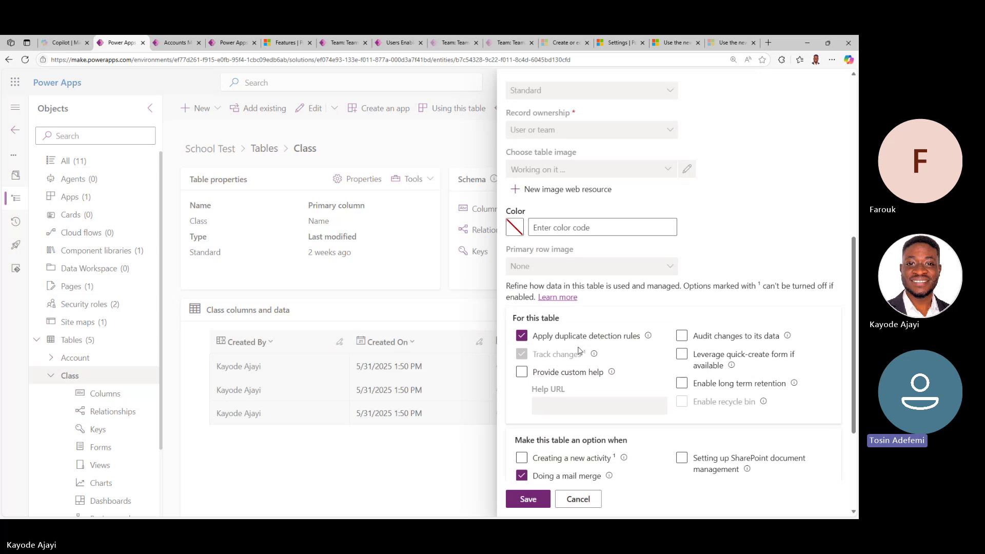
{"action": "scroll", "coordinate": [614, 350], "scroll_direction": "down", "scroll_amount": 1}
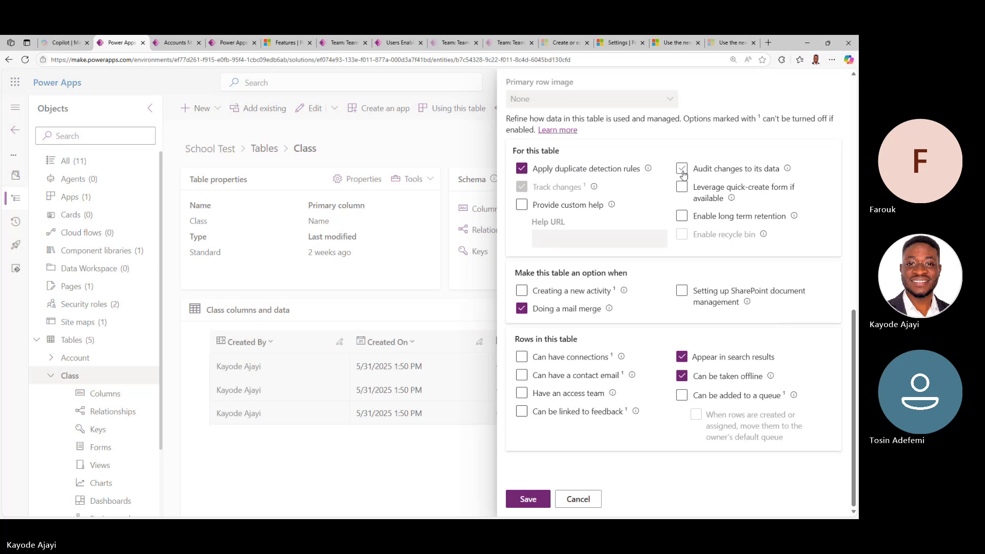
{"action": "left_click", "coordinate": [690, 195]}
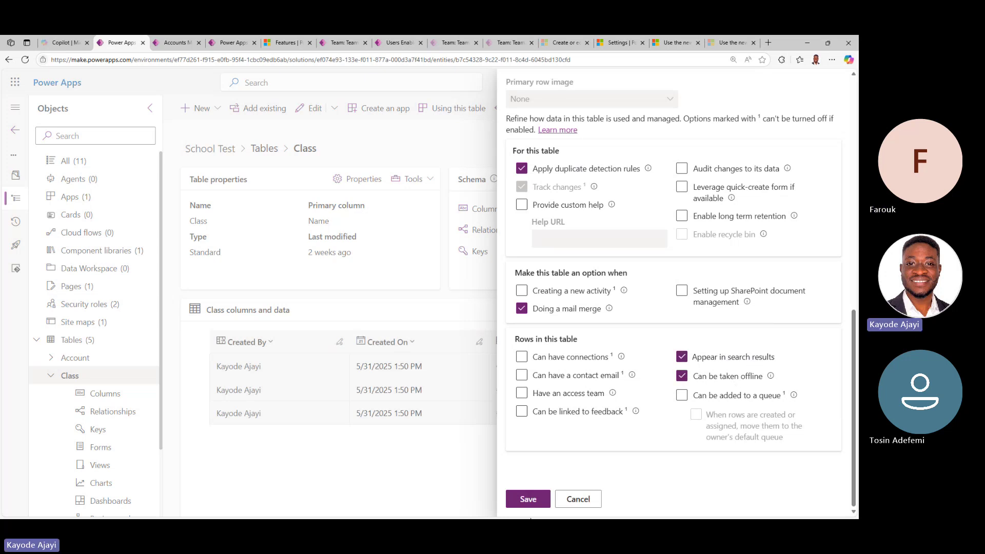
{"action": "left_click", "coordinate": [575, 500]}
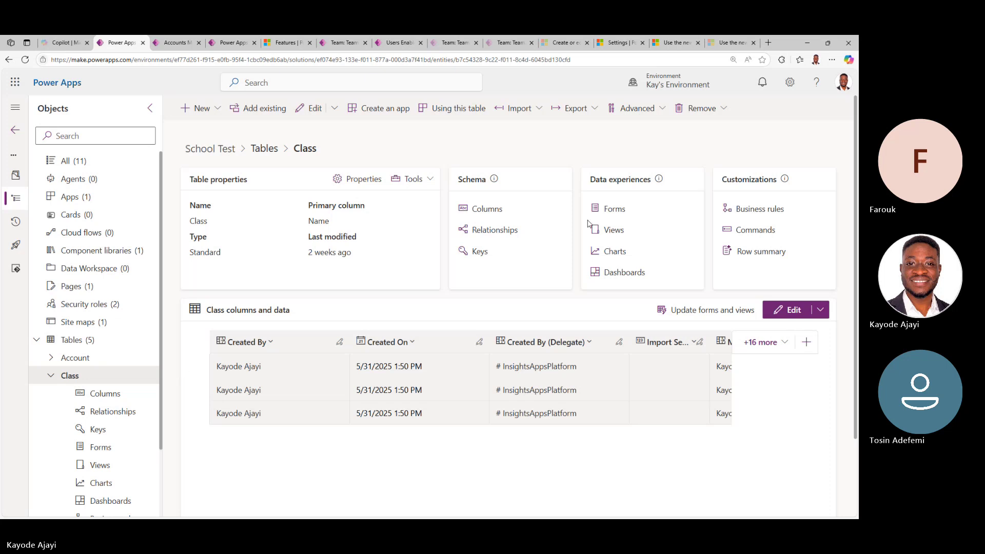
Look through the Class table's column list and open the Student table's columns.
{"action": "left_click", "coordinate": [494, 213]}
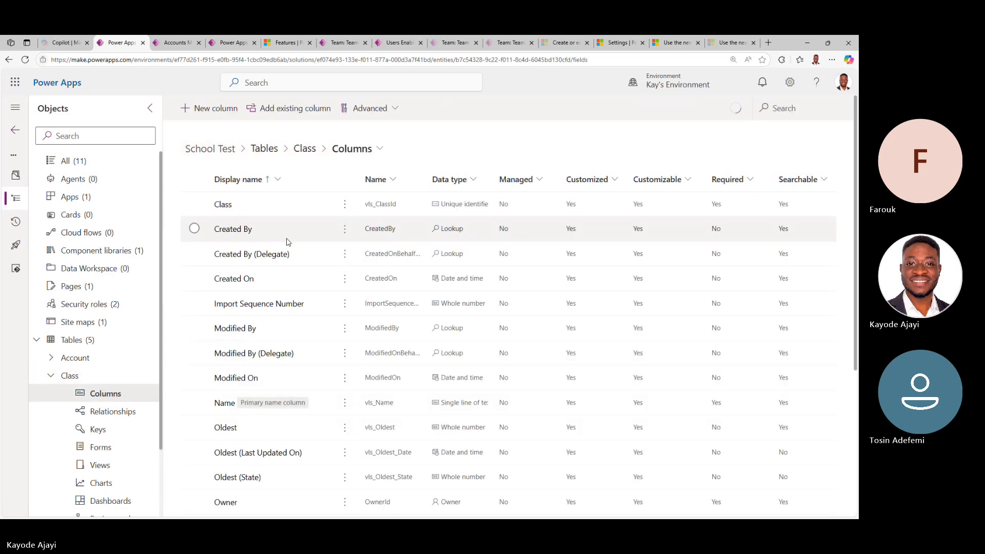
{"action": "scroll", "coordinate": [286, 246], "scroll_direction": "down", "scroll_amount": 3}
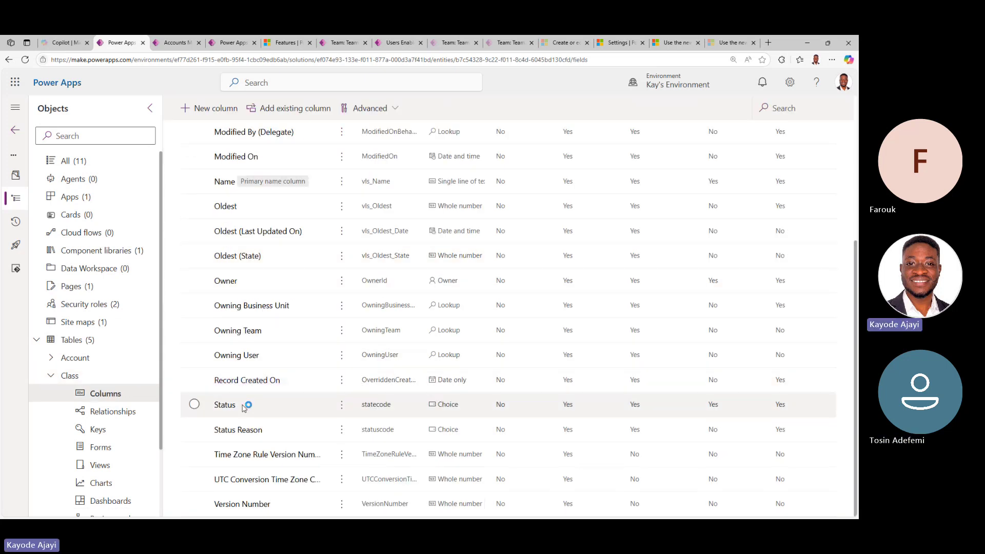
{"action": "left_click", "coordinate": [59, 376]}
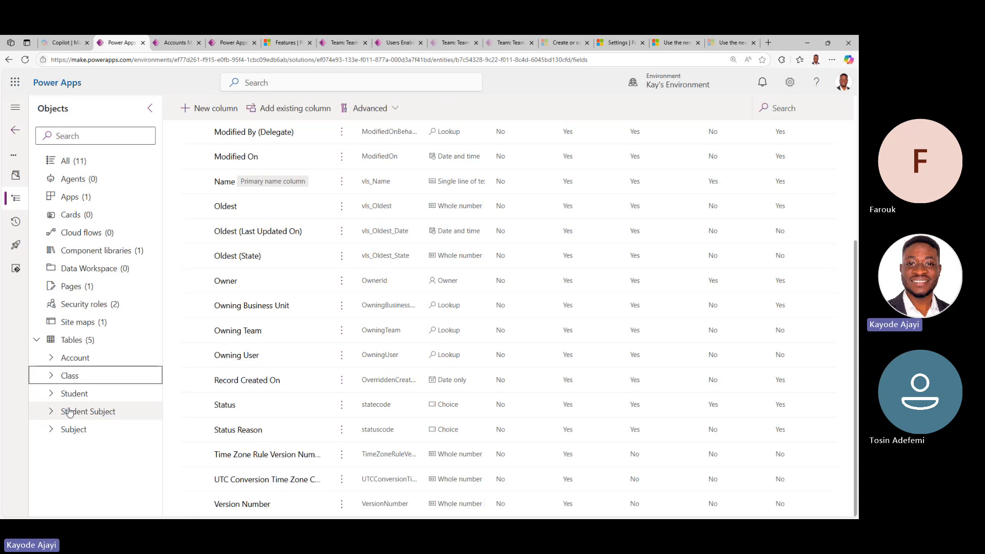
{"action": "left_click", "coordinate": [75, 394]}
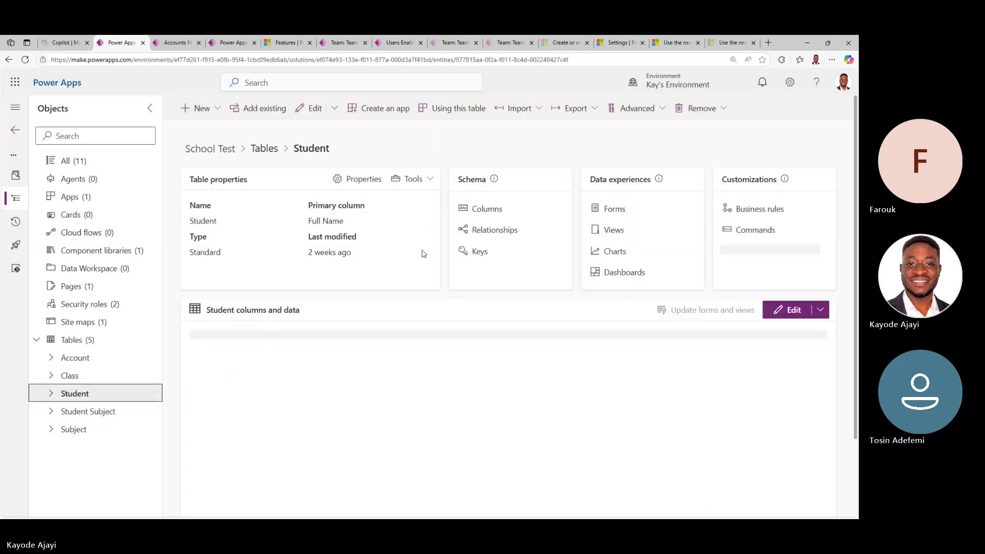
{"action": "left_click", "coordinate": [488, 212]}
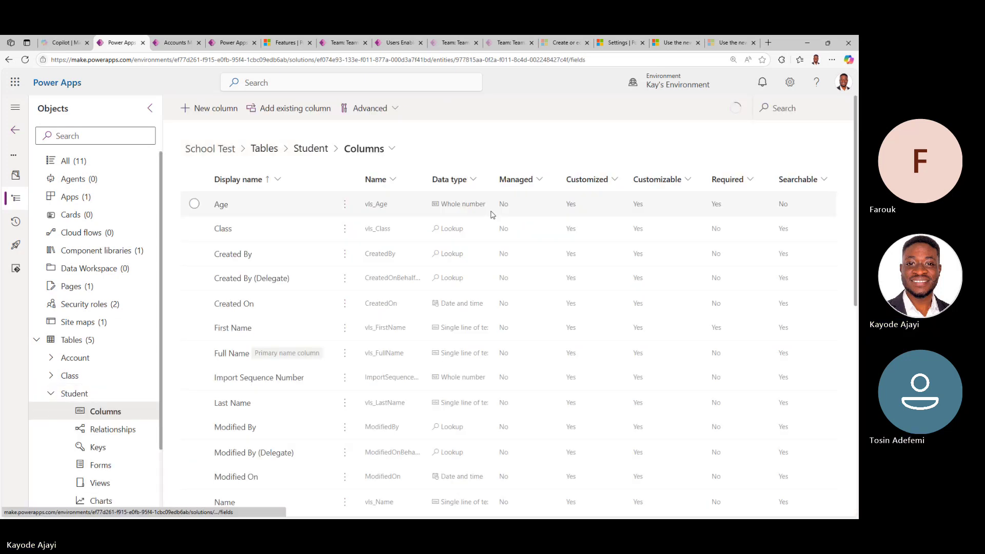
Examine the Student table's Age column settings, including searchability, column security and auditing in the advanced options, and cancel.
{"action": "left_click", "coordinate": [220, 205]}
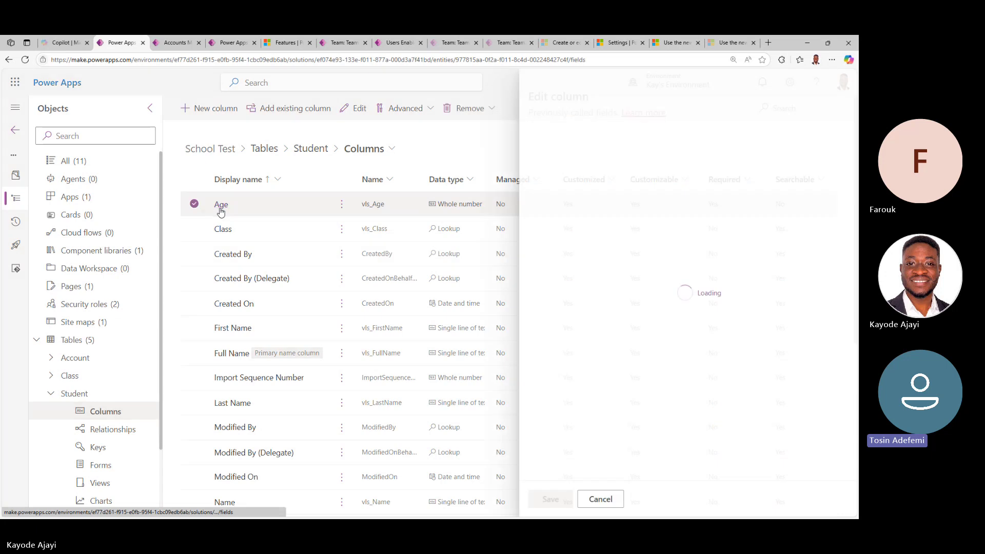
{"action": "scroll", "coordinate": [547, 451], "scroll_direction": "down", "scroll_amount": 1}
{"action": "left_click", "coordinate": [544, 449]}
{"action": "scroll", "coordinate": [554, 436], "scroll_direction": "down", "scroll_amount": 7}
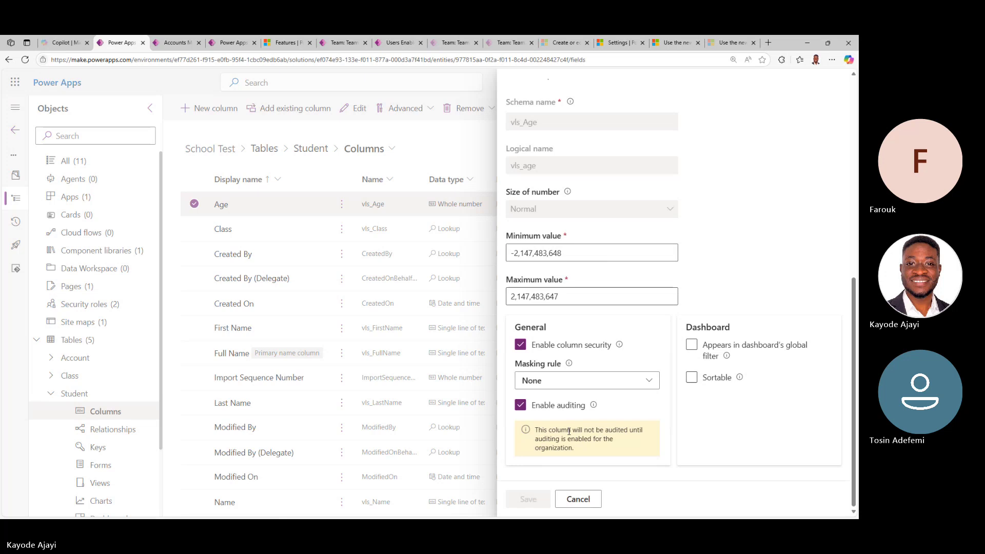
{"action": "scroll", "coordinate": [575, 228], "scroll_direction": "up", "scroll_amount": 8}
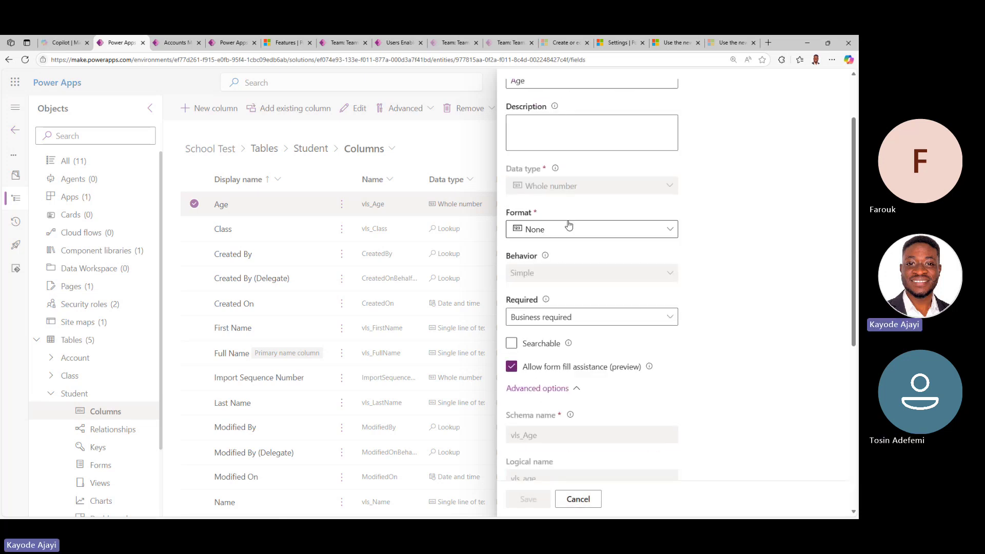
{"action": "scroll", "coordinate": [584, 228], "scroll_direction": "down", "scroll_amount": 7}
{"action": "scroll", "coordinate": [622, 259], "scroll_direction": "down", "scroll_amount": 2}
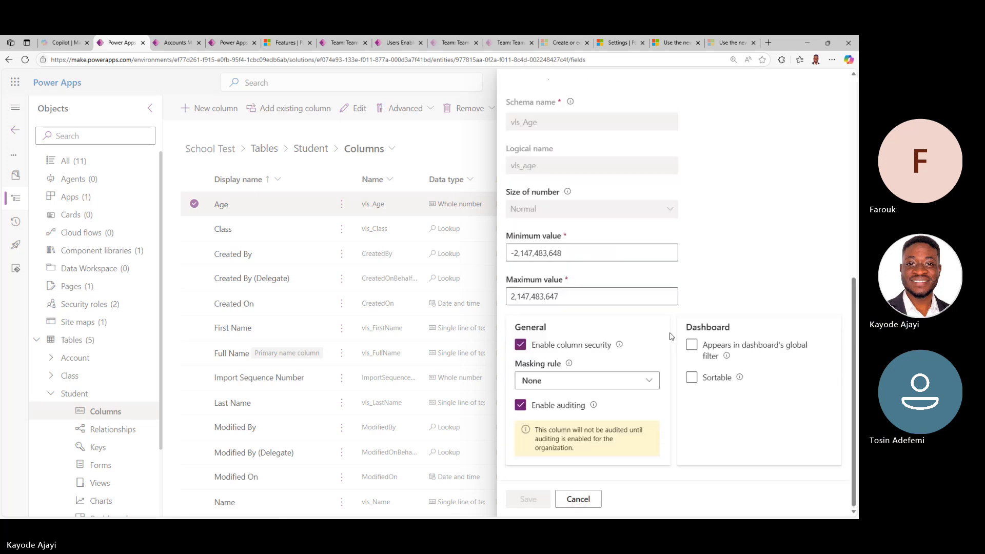
{"action": "left_click", "coordinate": [578, 499]}
Check the advanced actions offered for the Age column, reopen its settings with the advanced options expanded and cancel.
{"action": "left_click", "coordinate": [344, 206]}
{"action": "mouse_move", "coordinate": [369, 248]}
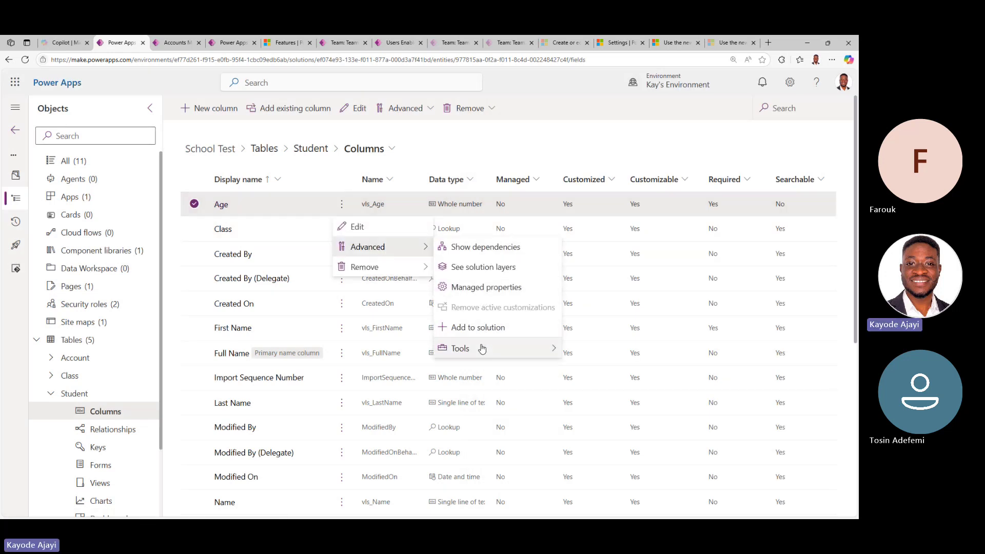
{"action": "left_click", "coordinate": [242, 211]}
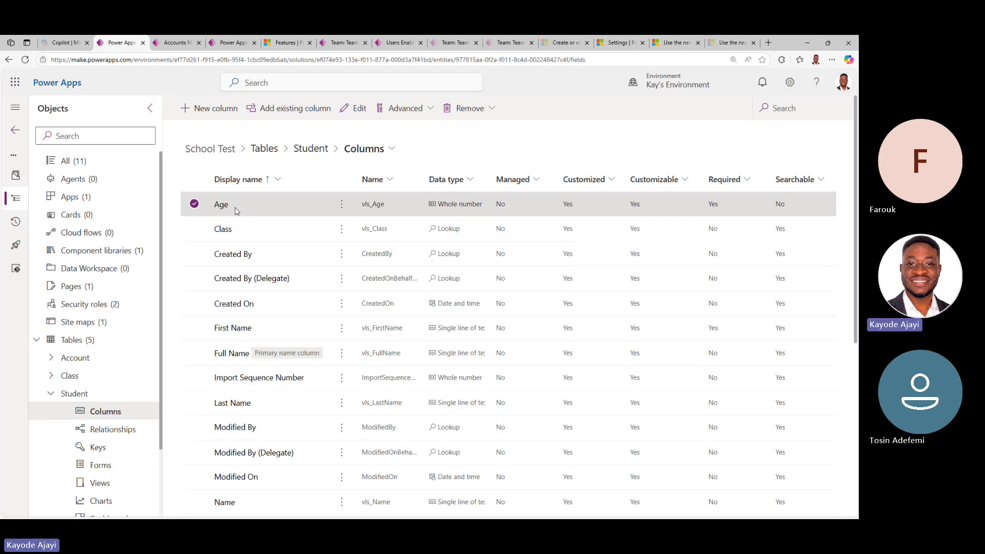
{"action": "left_click", "coordinate": [219, 205]}
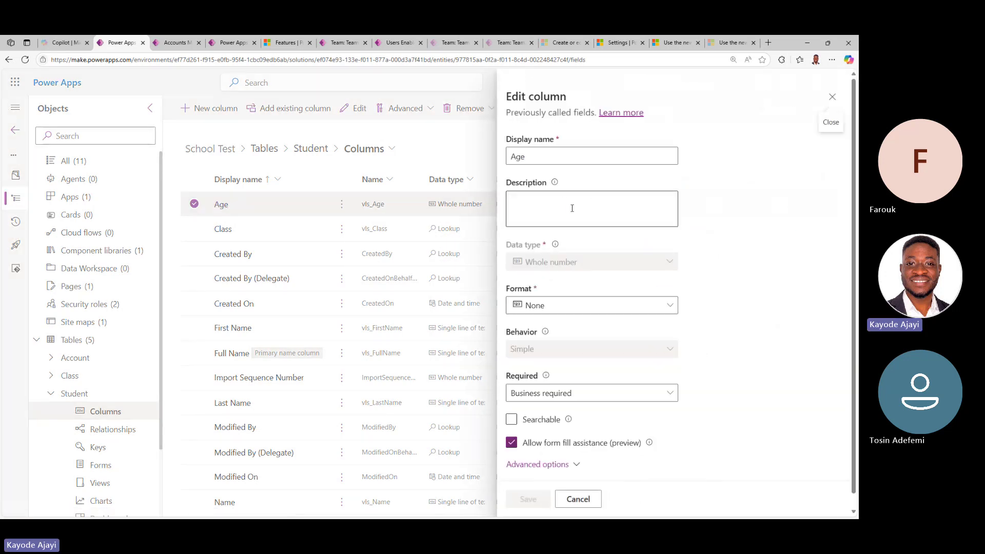
{"action": "scroll", "coordinate": [564, 395], "scroll_direction": "down", "scroll_amount": 1}
{"action": "left_click", "coordinate": [547, 451]}
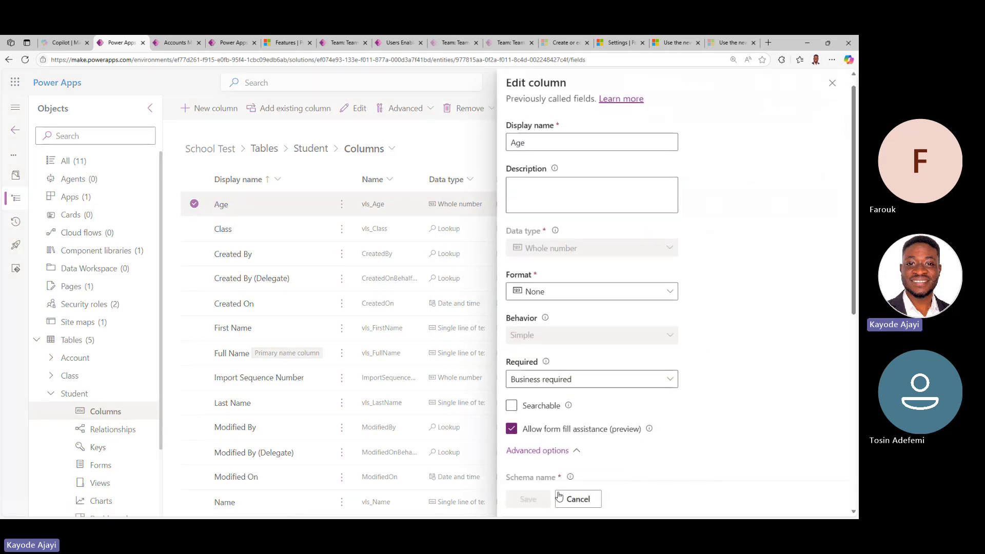
{"action": "left_click", "coordinate": [559, 496]}
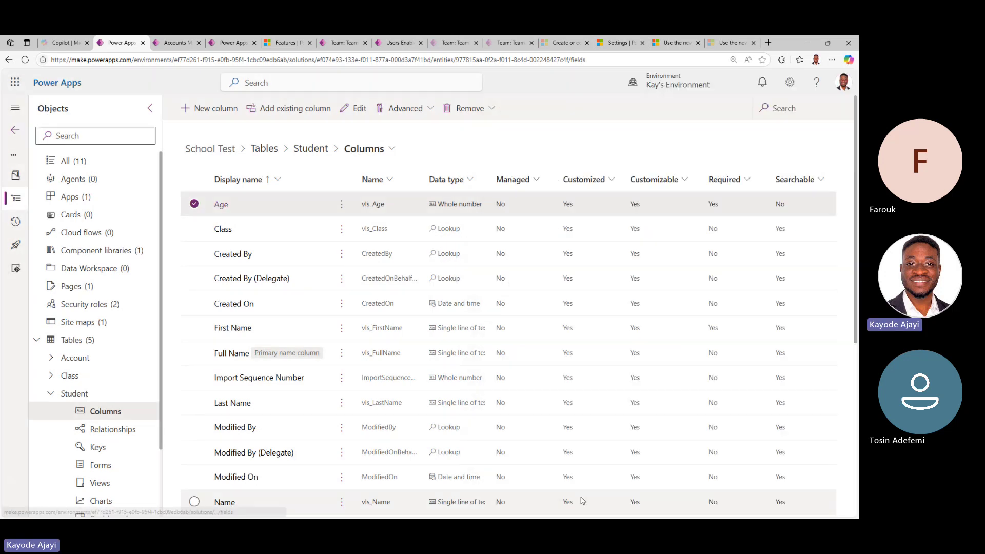
Review the tables indexed for Dataverse search from the School Test solution's overview, cancel and switch to the Auditing slide.
{"action": "left_click", "coordinate": [16, 181]}
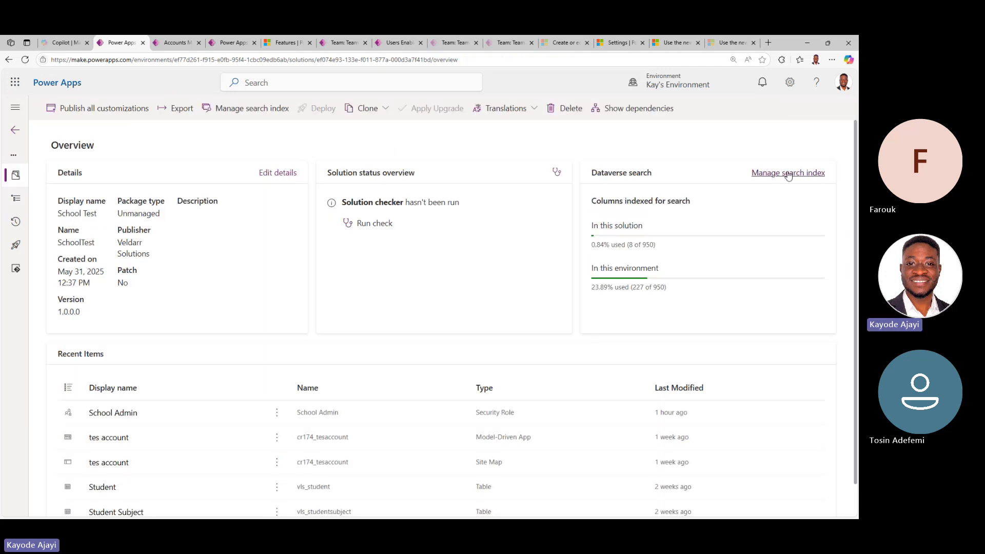
{"action": "left_click", "coordinate": [789, 173]}
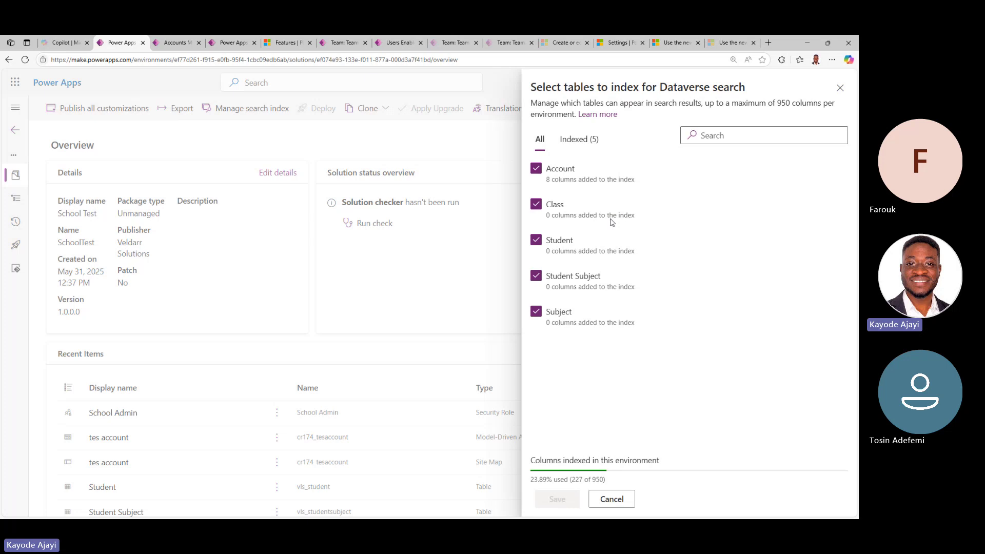
{"action": "left_click", "coordinate": [588, 141]}
{"action": "left_click", "coordinate": [539, 139]}
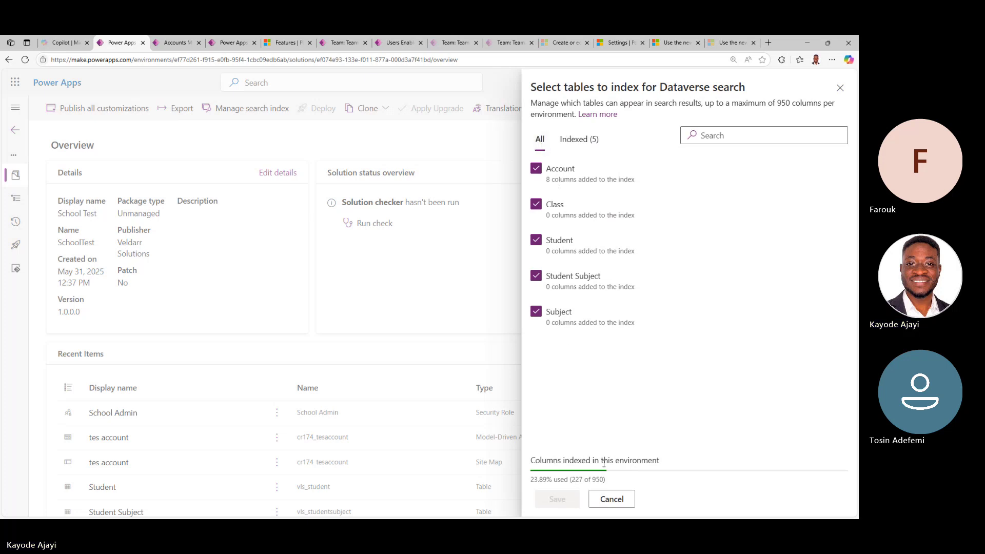
{"action": "left_click", "coordinate": [614, 500]}
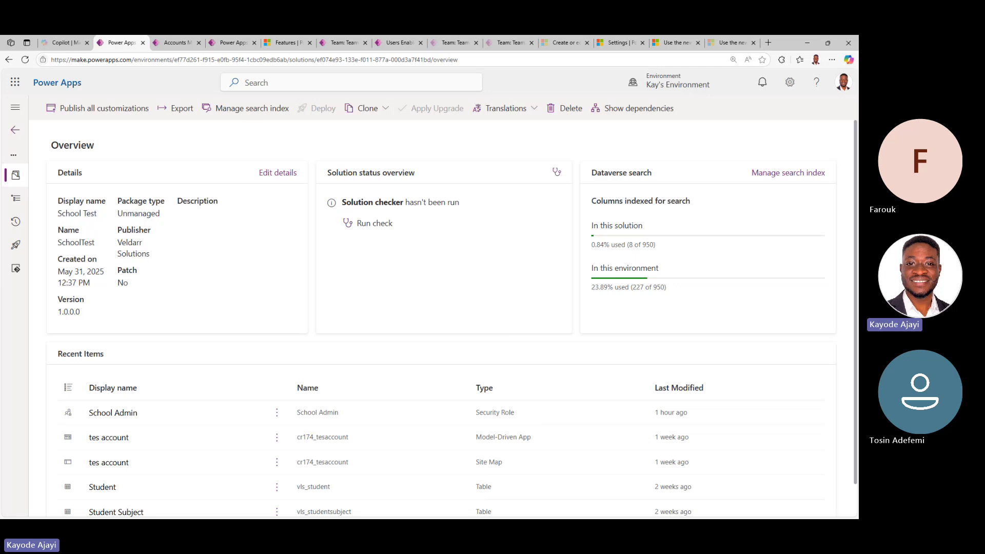
{"action": "key", "text": "alt+Tab"}
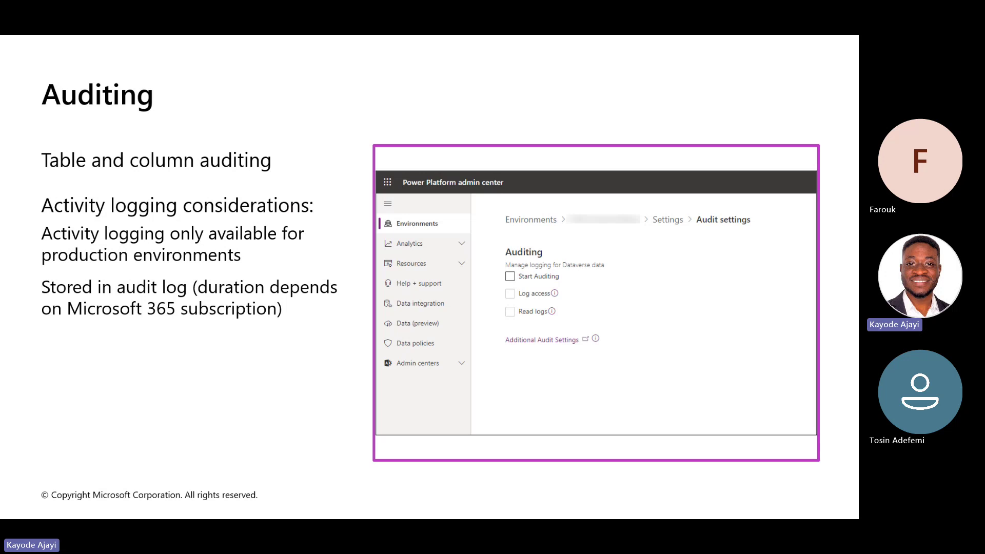
Switch from the slides to the Power Platform admin center and open the environment's audit settings.
{"action": "key", "text": "alt+Tab"}
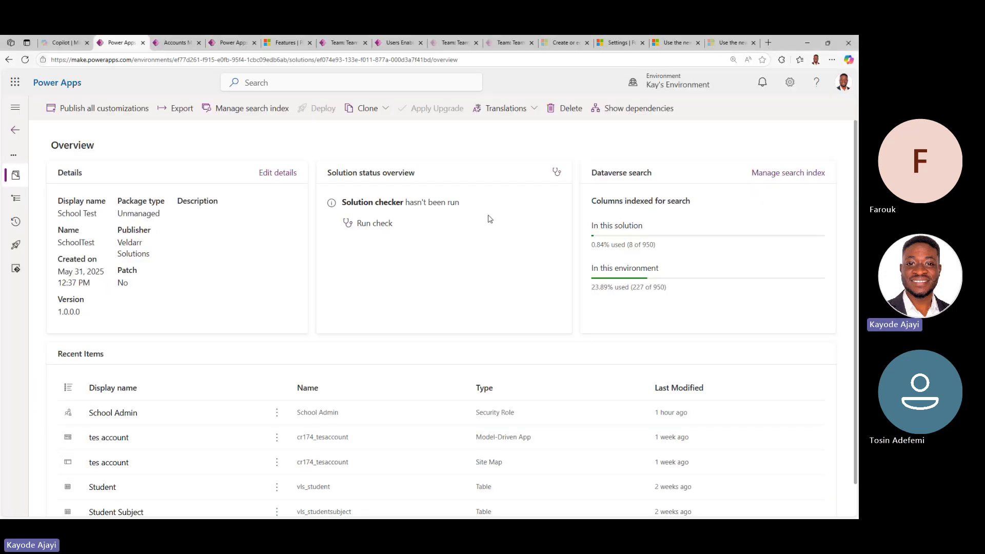
{"action": "left_click", "coordinate": [286, 42]}
{"action": "left_click", "coordinate": [303, 116]}
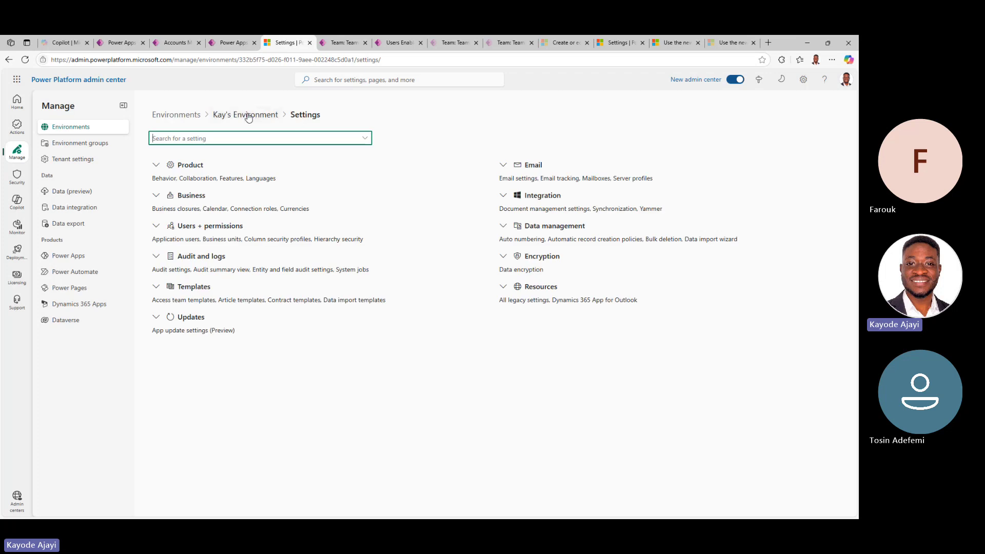
{"action": "left_click", "coordinate": [178, 260]}
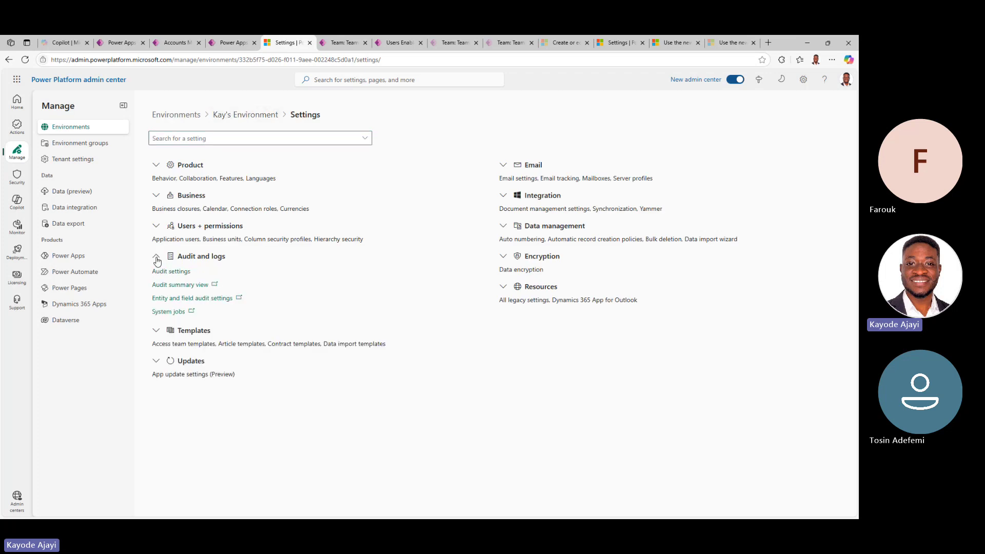
{"action": "left_click", "coordinate": [178, 277]}
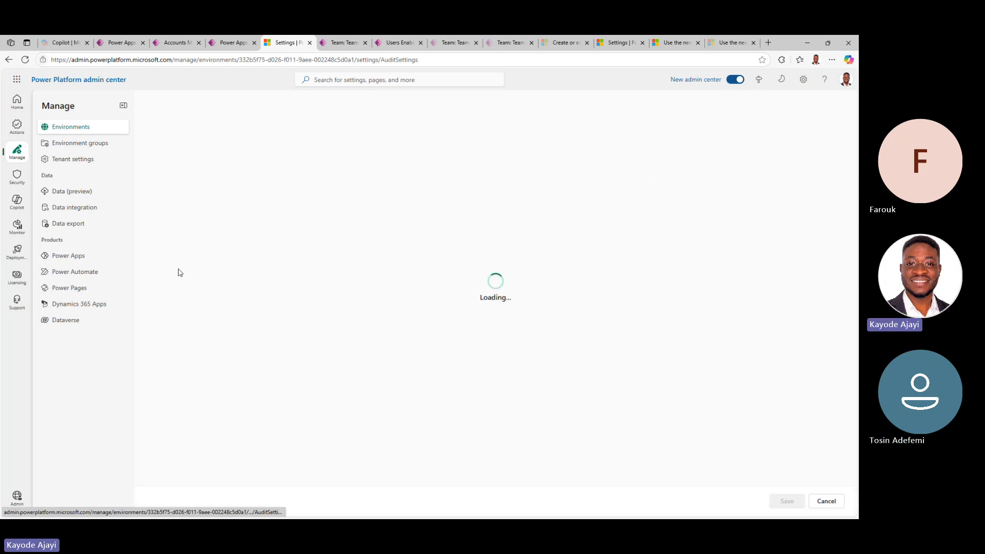
Try enabling Start Auditing and Log access, check the log retention choices, and clear both options without saving.
{"action": "left_click", "coordinate": [158, 168]}
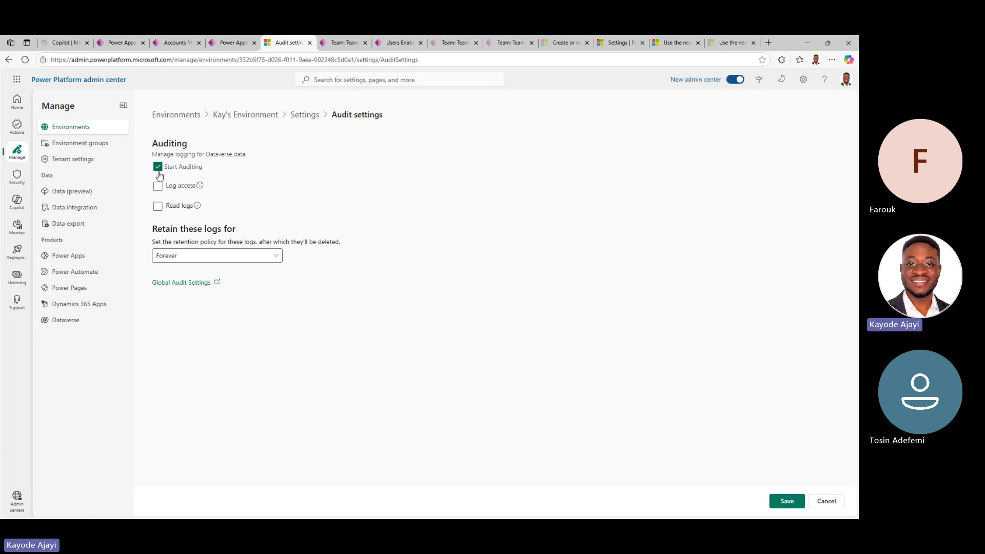
{"action": "left_click", "coordinate": [158, 167]}
{"action": "left_click", "coordinate": [158, 167]}
{"action": "left_click", "coordinate": [158, 186]}
{"action": "mouse_move", "coordinate": [200, 186]}
{"action": "left_click", "coordinate": [278, 259]}
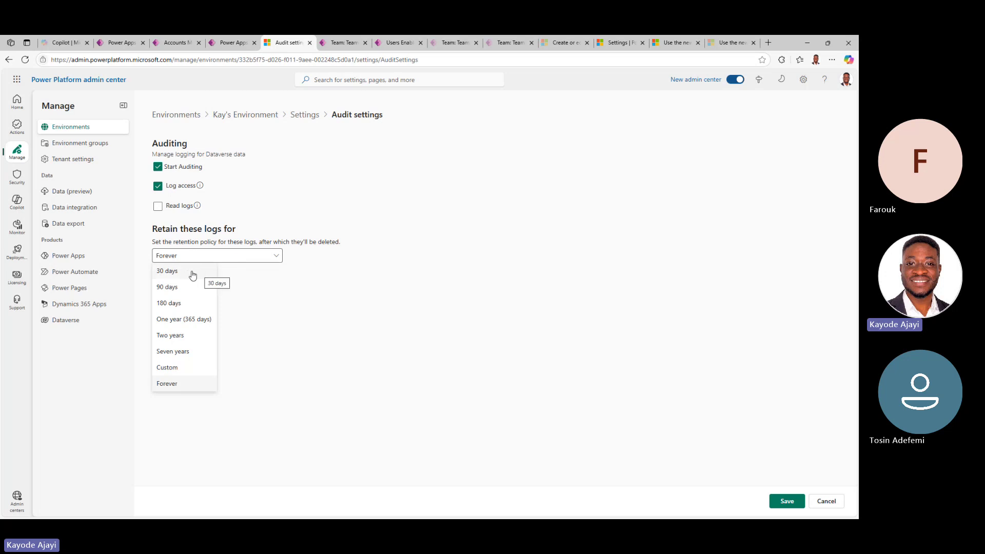
{"action": "left_click", "coordinate": [366, 402]}
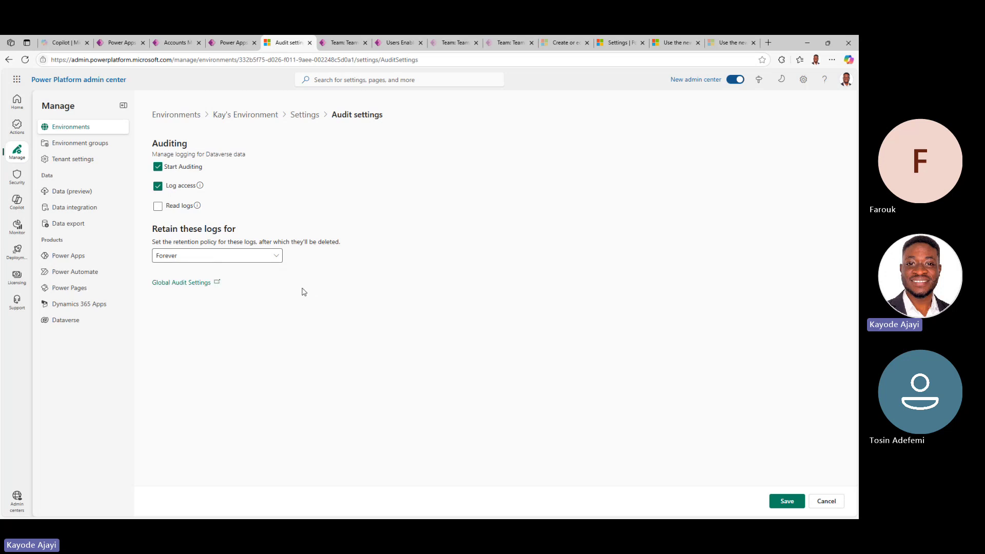
{"action": "left_click", "coordinate": [157, 186]}
{"action": "left_click", "coordinate": [157, 167]}
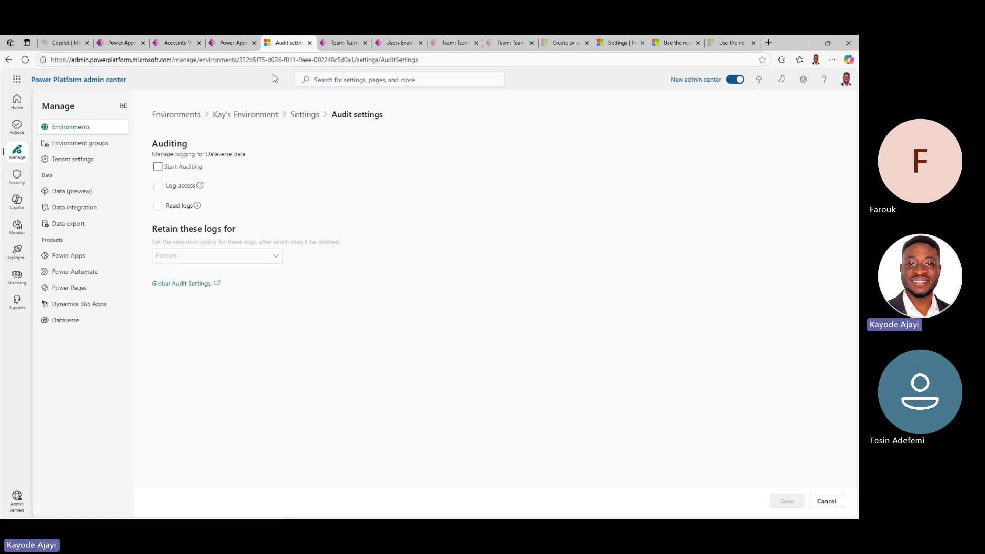
Switch to the presentation and advance to the slide on enabling auditing on tables and columns.
{"action": "key", "text": "alt+Tab"}
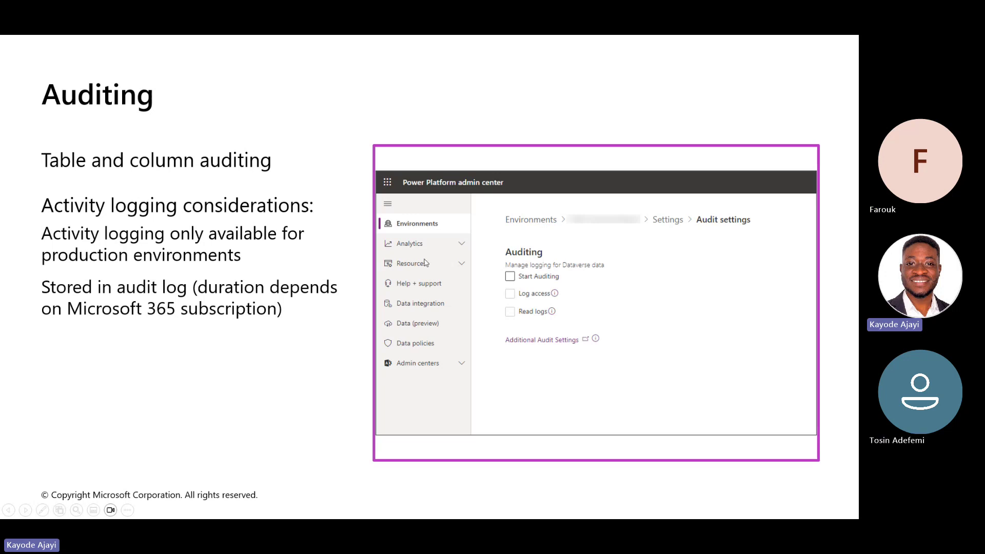
{"action": "key", "text": "Right"}
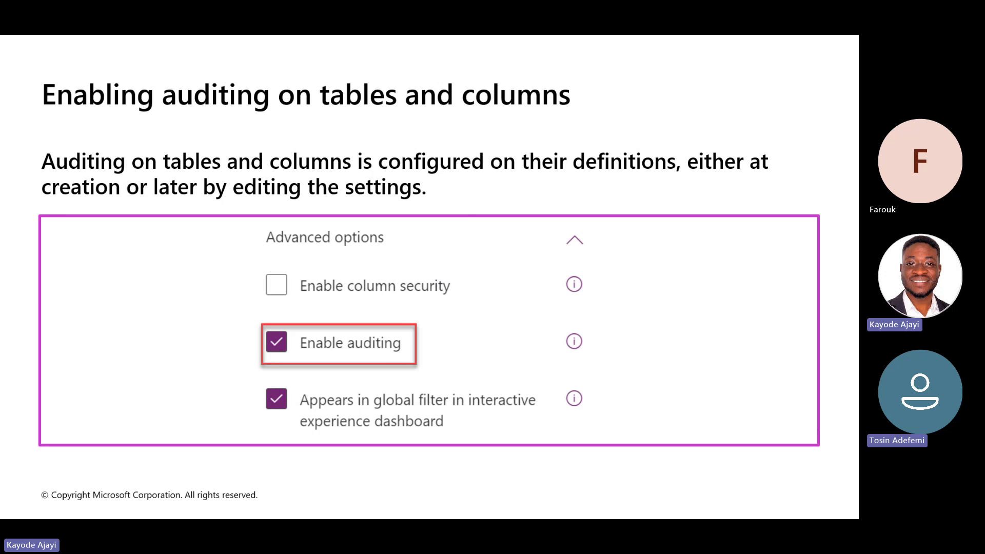
Switch to Power Apps, review the Student table's advanced properties for its data auditing option, and cancel.
{"action": "key", "text": "alt+Tab"}
{"action": "left_click", "coordinate": [233, 43]}
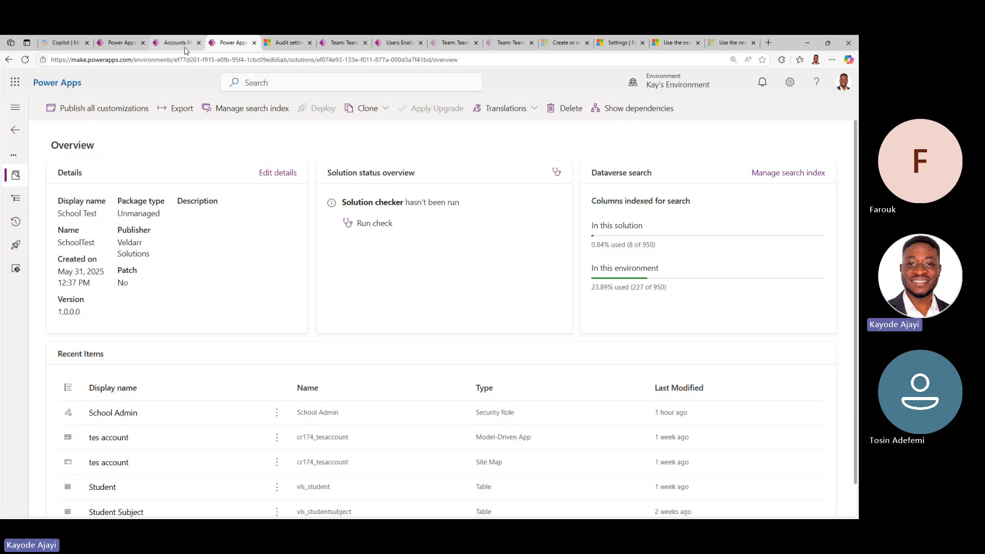
{"action": "scroll", "coordinate": [162, 343], "scroll_direction": "down", "scroll_amount": 1}
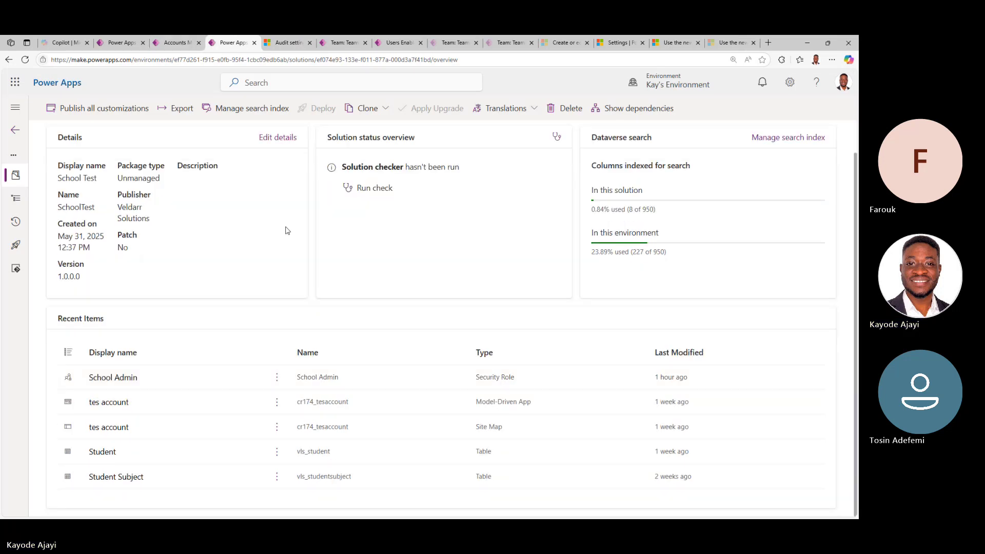
{"action": "scroll", "coordinate": [286, 229], "scroll_direction": "up", "scroll_amount": 1}
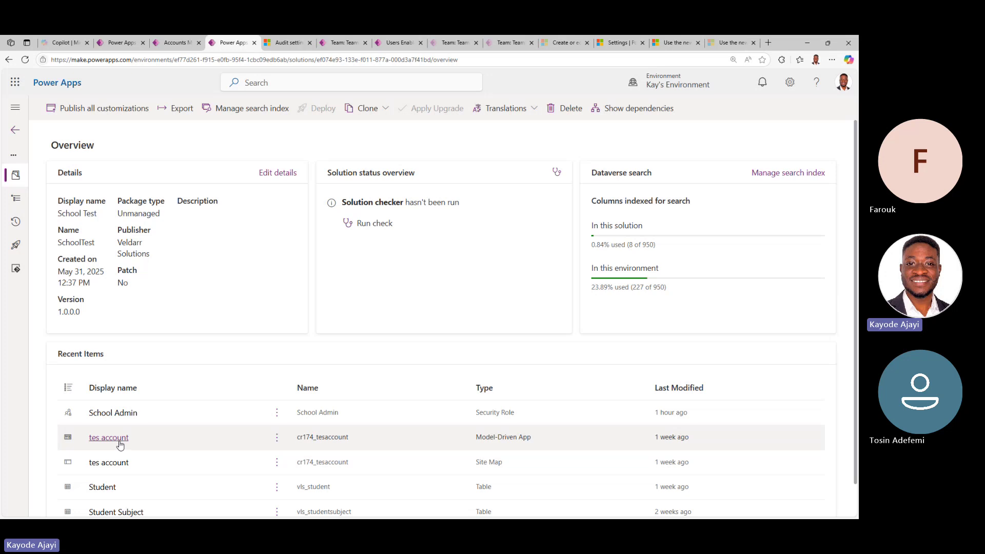
{"action": "scroll", "coordinate": [113, 464], "scroll_direction": "down", "scroll_amount": 1}
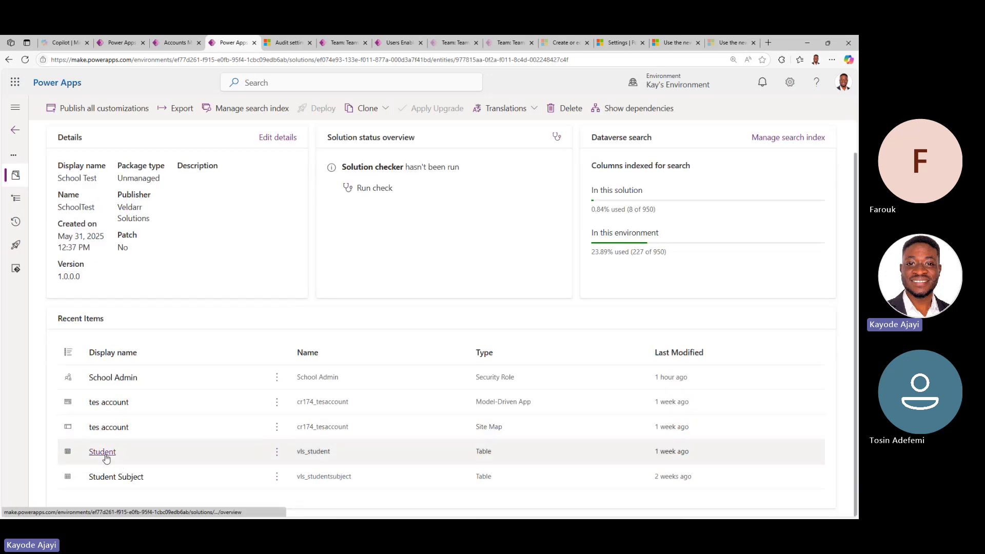
{"action": "left_click", "coordinate": [105, 454]}
{"action": "left_click", "coordinate": [363, 179]}
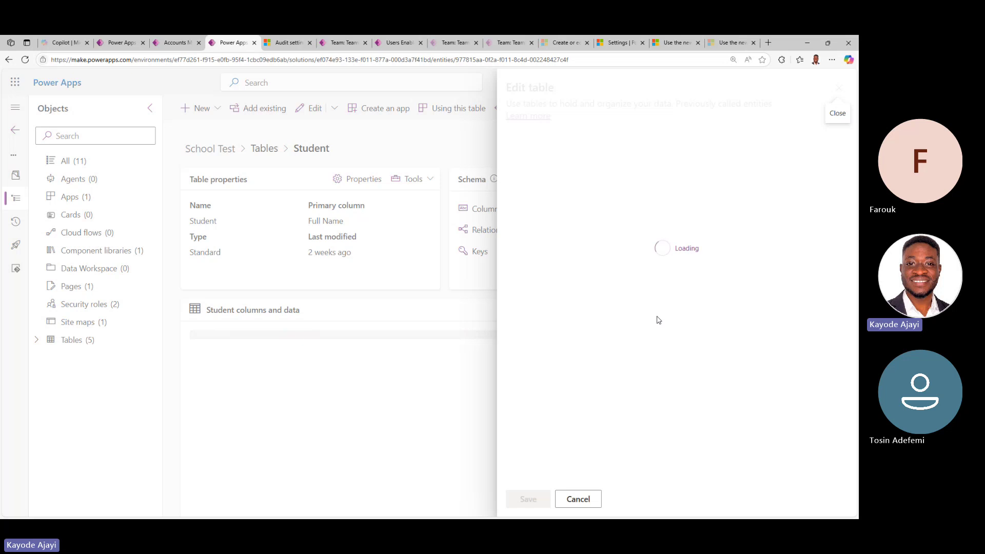
{"action": "left_click", "coordinate": [526, 335]}
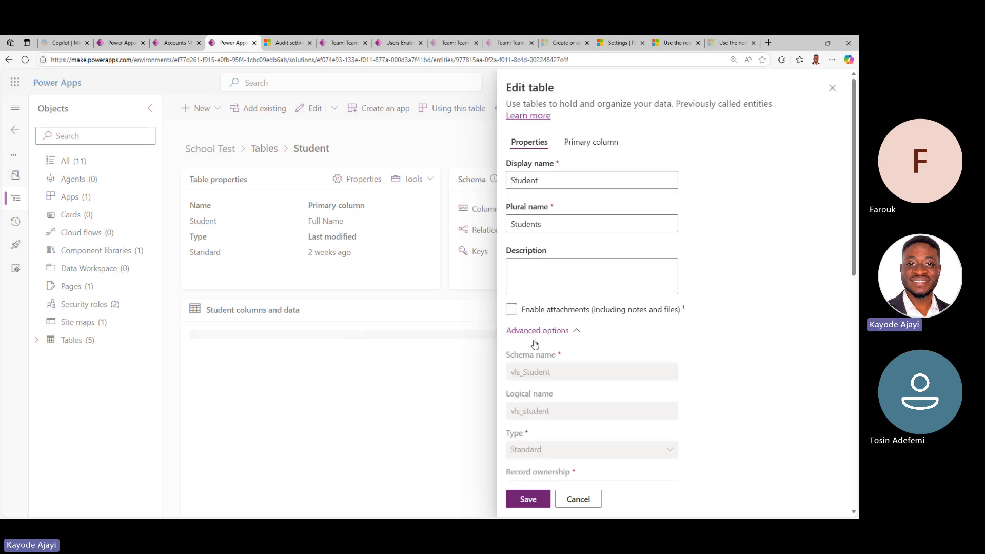
{"action": "scroll", "coordinate": [558, 380], "scroll_direction": "down", "scroll_amount": 10}
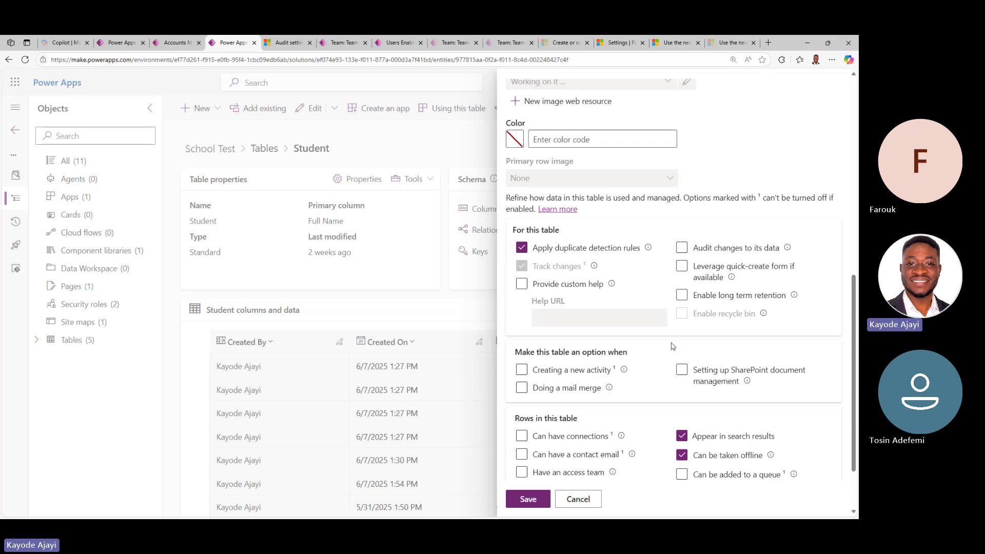
{"action": "left_click", "coordinate": [578, 500]}
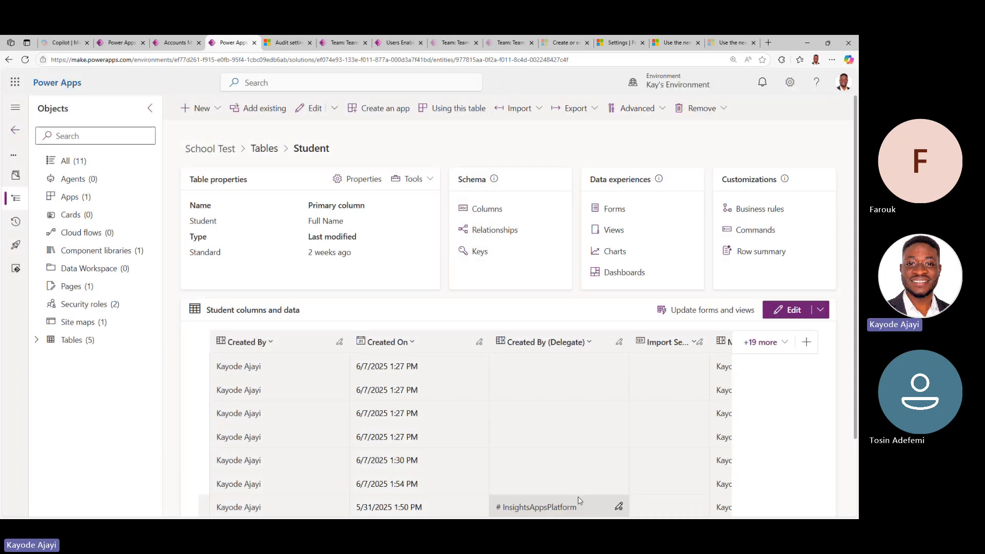
Open the Student table's Age column settings and examine the auditing option and its notice in the advanced options.
{"action": "left_click", "coordinate": [489, 208]}
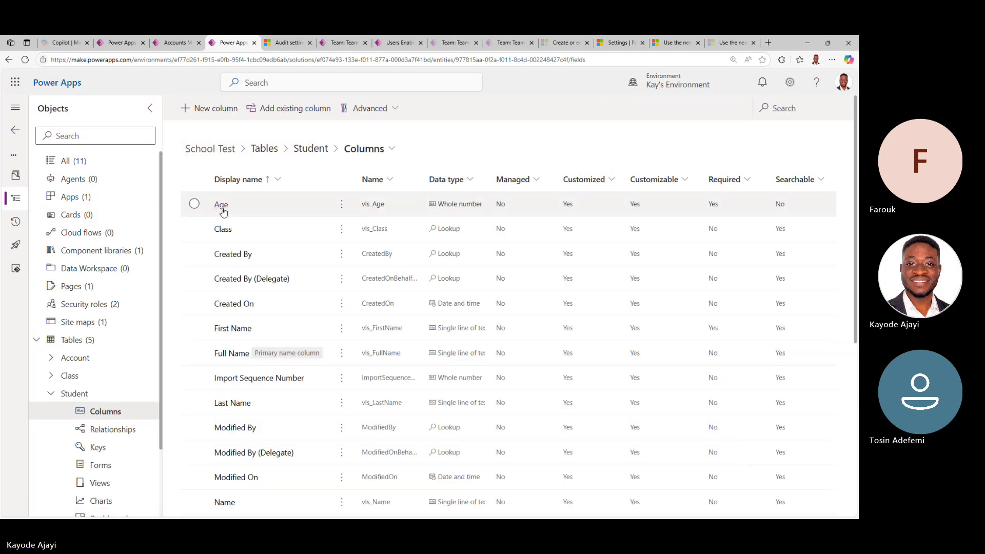
{"action": "left_click", "coordinate": [221, 205]}
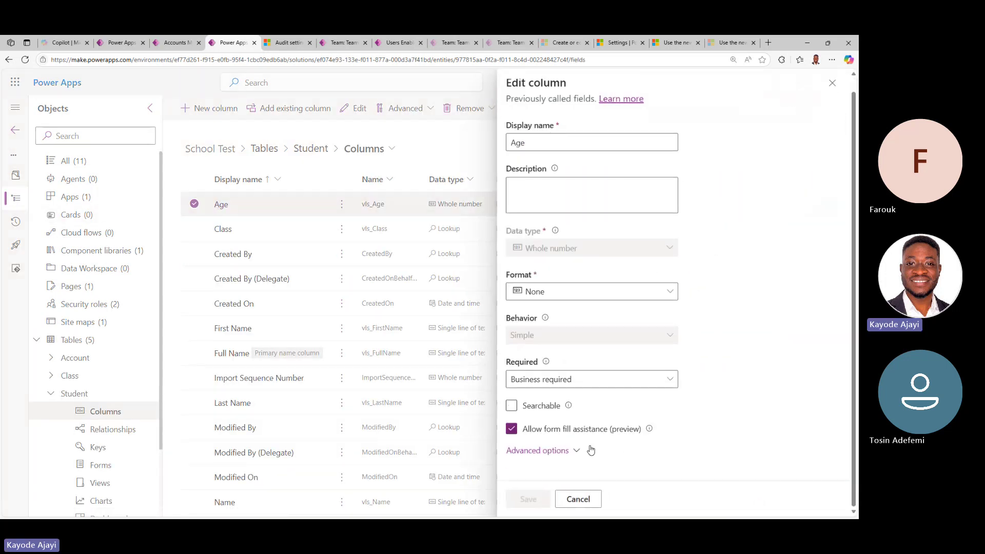
{"action": "left_click", "coordinate": [576, 450]}
{"action": "scroll", "coordinate": [588, 444], "scroll_direction": "down", "scroll_amount": 7}
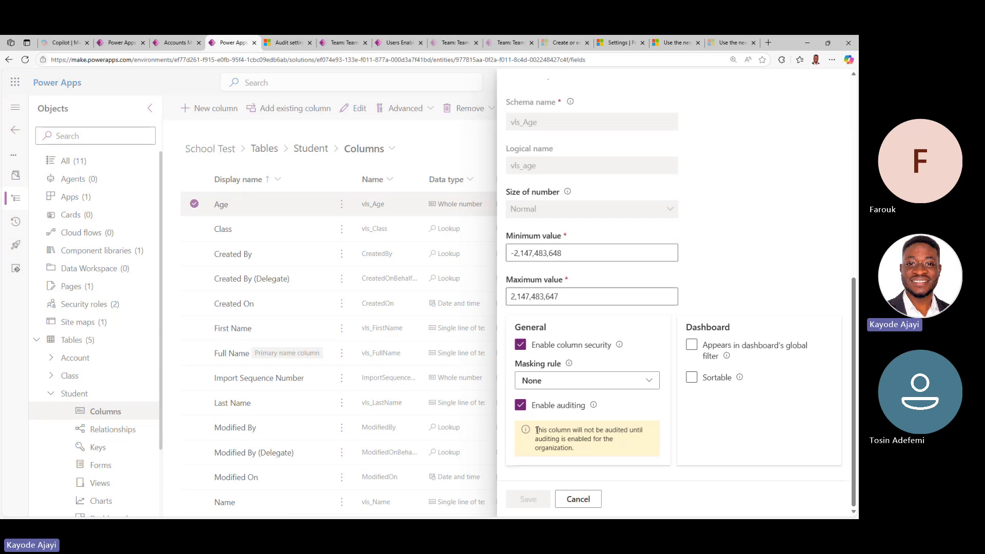
{"action": "left_click_drag", "start_coordinate": [537, 430], "coordinate": [572, 441]}
{"action": "left_click", "coordinate": [559, 445]}
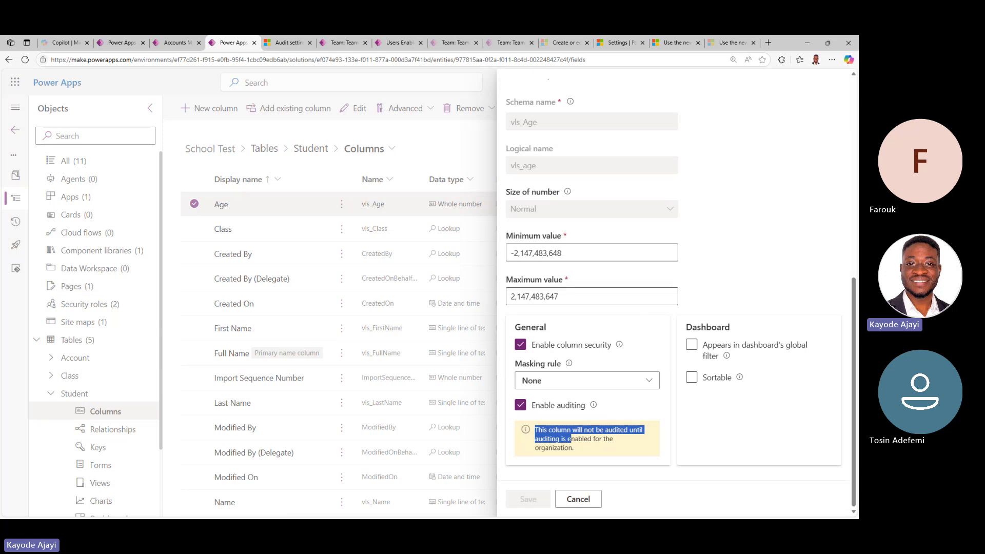
Switch to the presentation and advance past Audit Summary to the Audit History slide.
{"action": "key", "text": "alt+Tab"}
{"action": "left_click", "coordinate": [412, 336]}
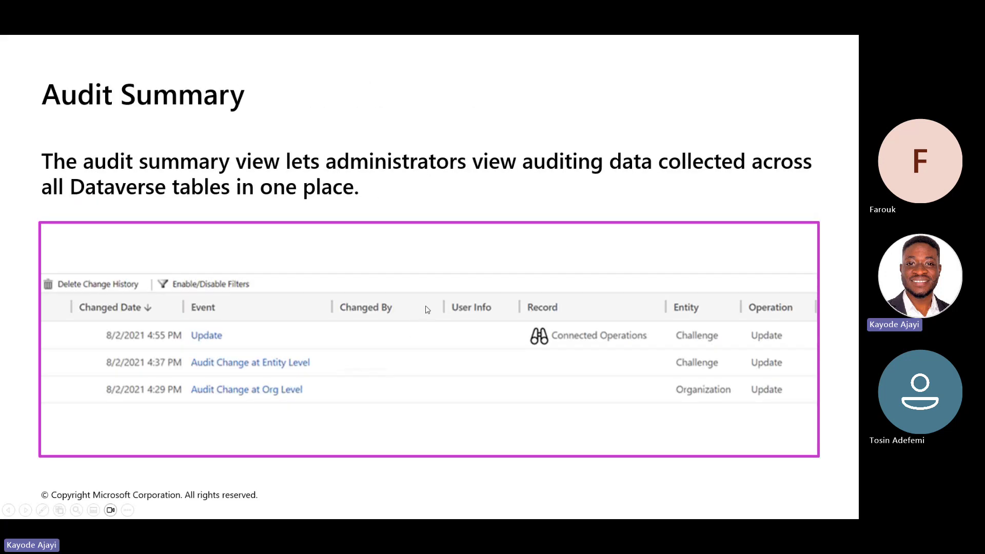
{"action": "left_click", "coordinate": [516, 245]}
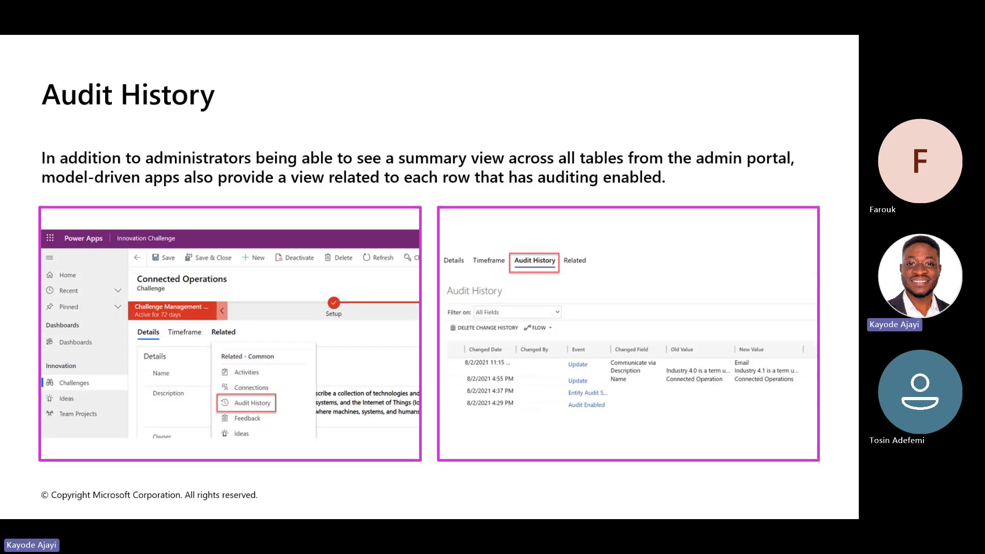
Return to the environment's settings in the admin center and expand the Audit and logs options.
{"action": "key", "text": "alt+Tab"}
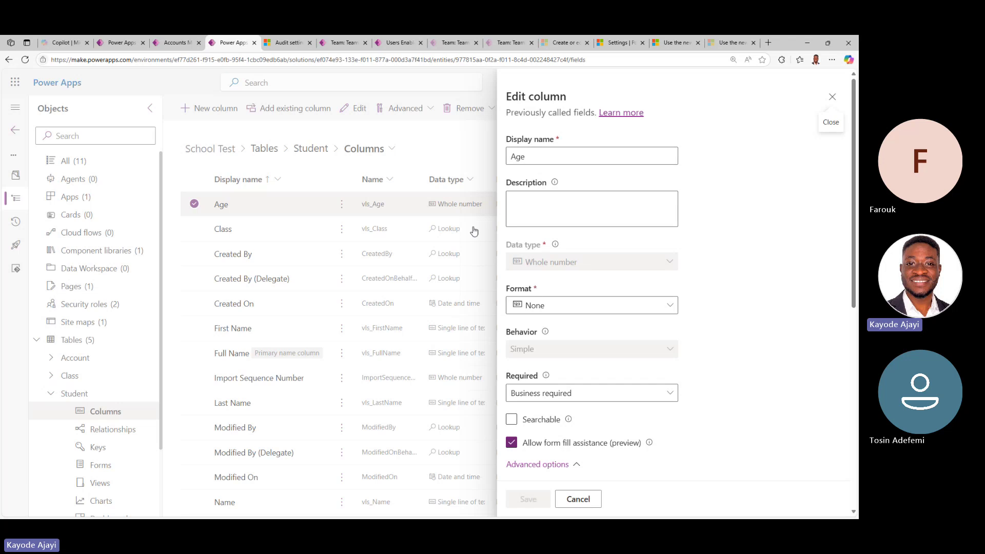
{"action": "left_click", "coordinate": [287, 42]}
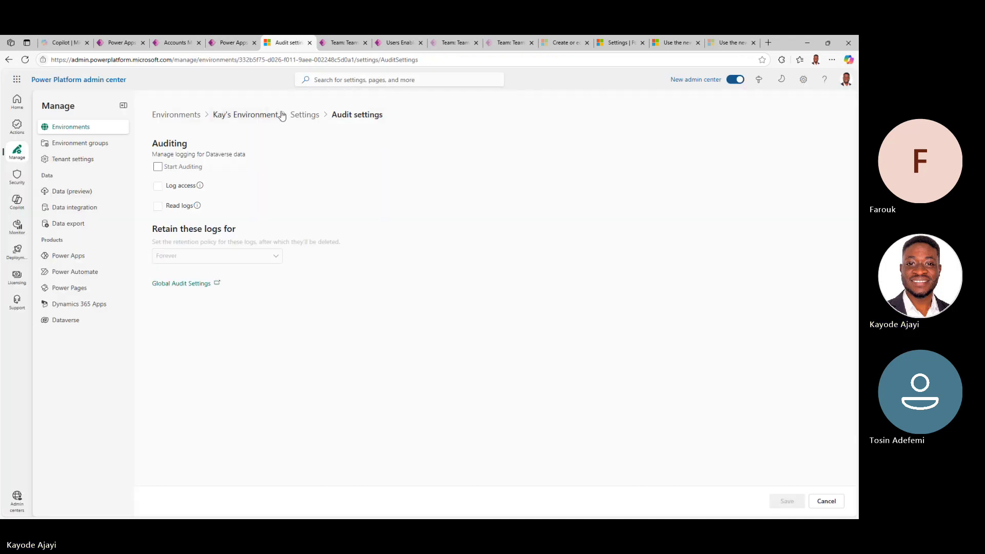
{"action": "left_click", "coordinate": [305, 114]}
{"action": "left_click", "coordinate": [156, 255]}
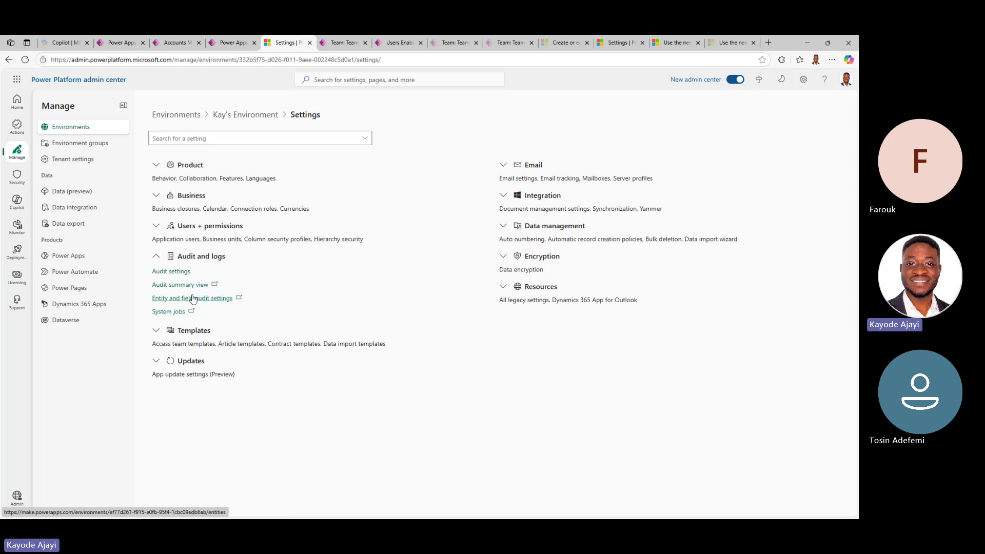
Present the slides on duplicate detection, bulk delete and long term data retention, and switch back to the environment settings.
{"action": "key", "text": "alt+Tab"}
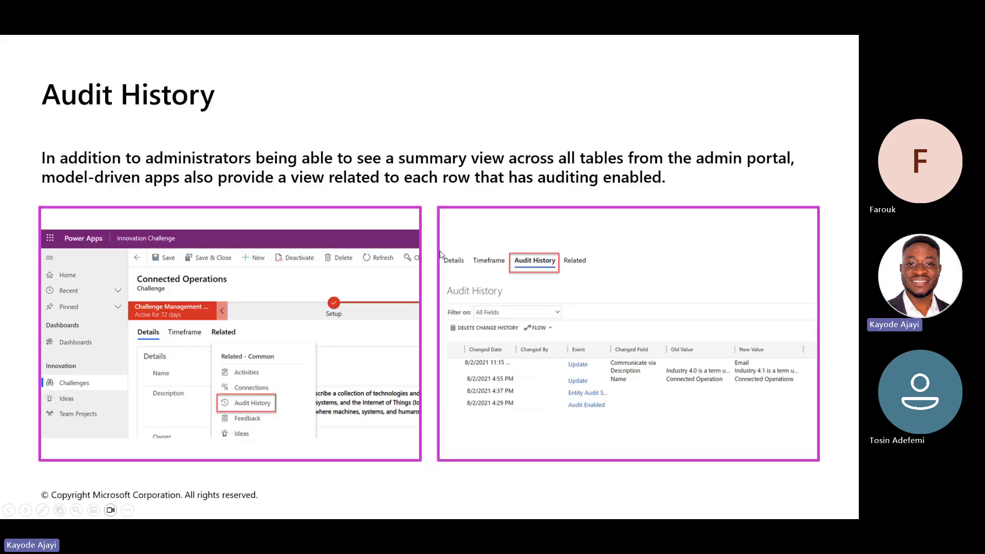
{"action": "left_click", "coordinate": [488, 261]}
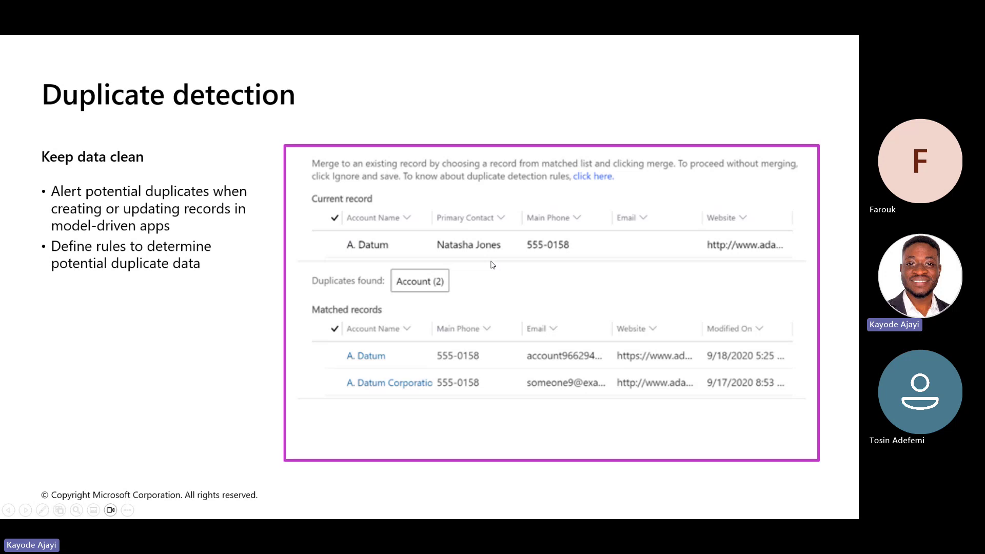
{"action": "key", "text": "Right"}
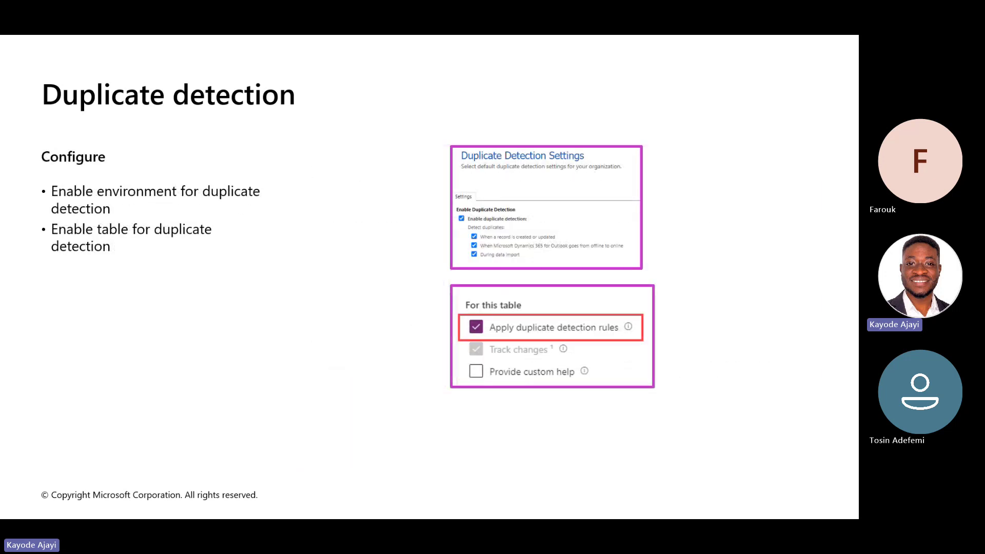
{"action": "key", "text": "Right"}
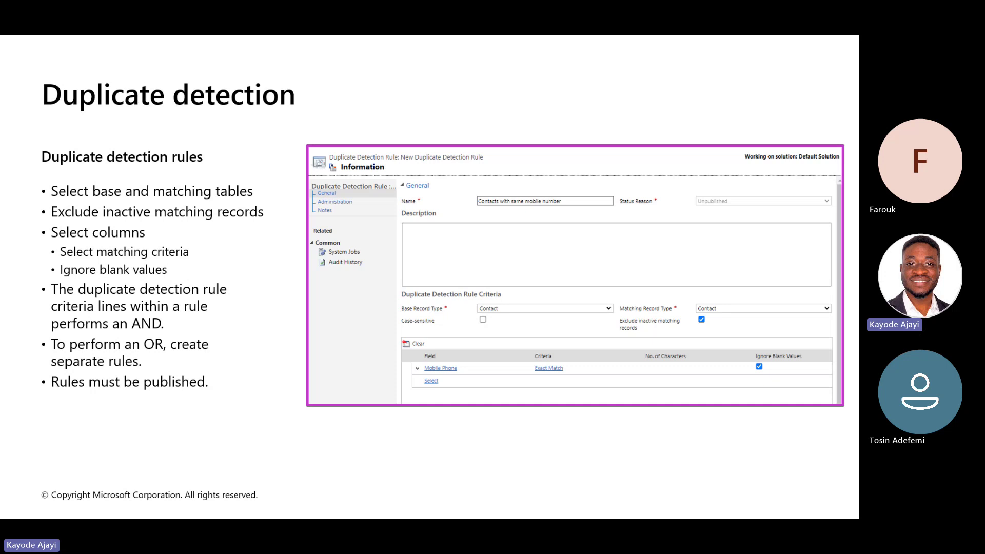
{"action": "left_click", "coordinate": [321, 250]}
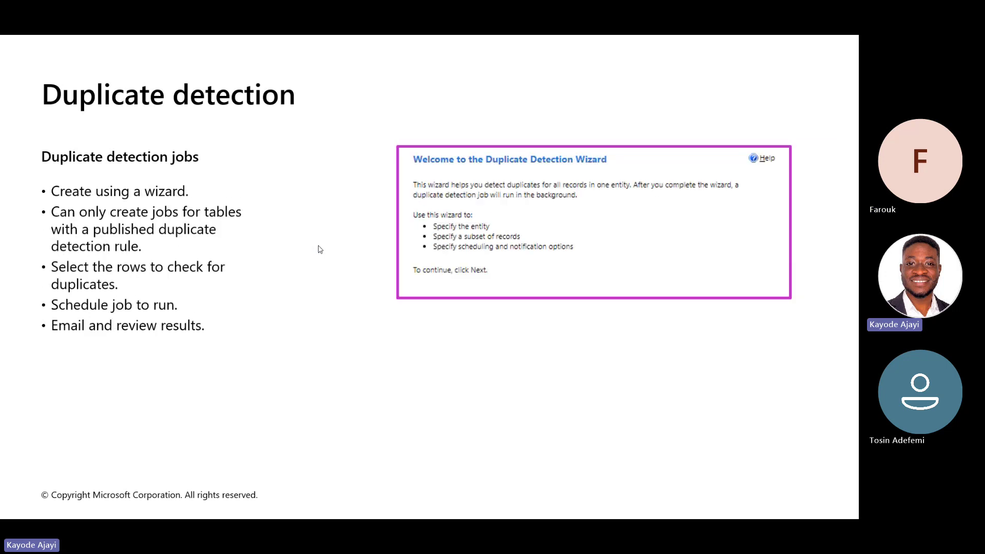
{"action": "left_click", "coordinate": [385, 258]}
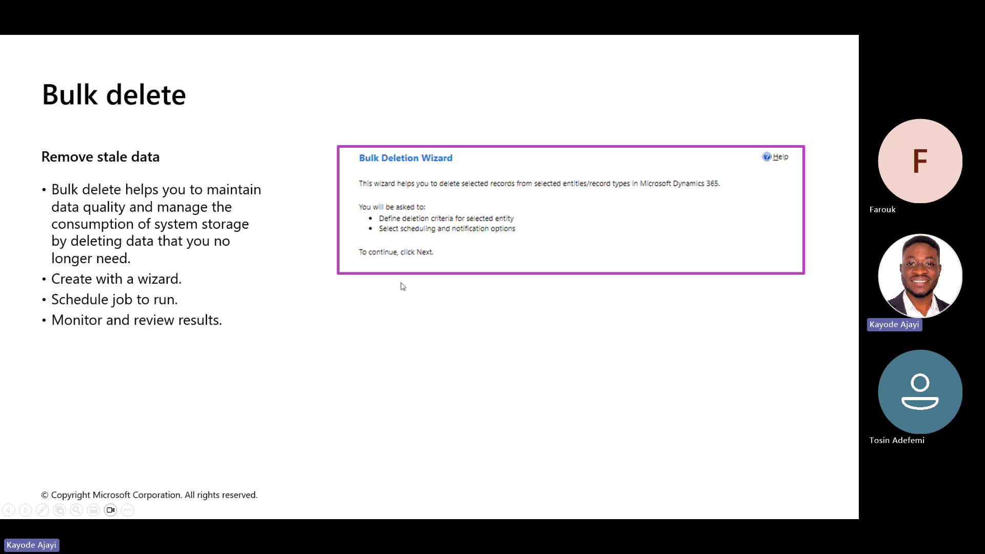
{"action": "left_click", "coordinate": [419, 286]}
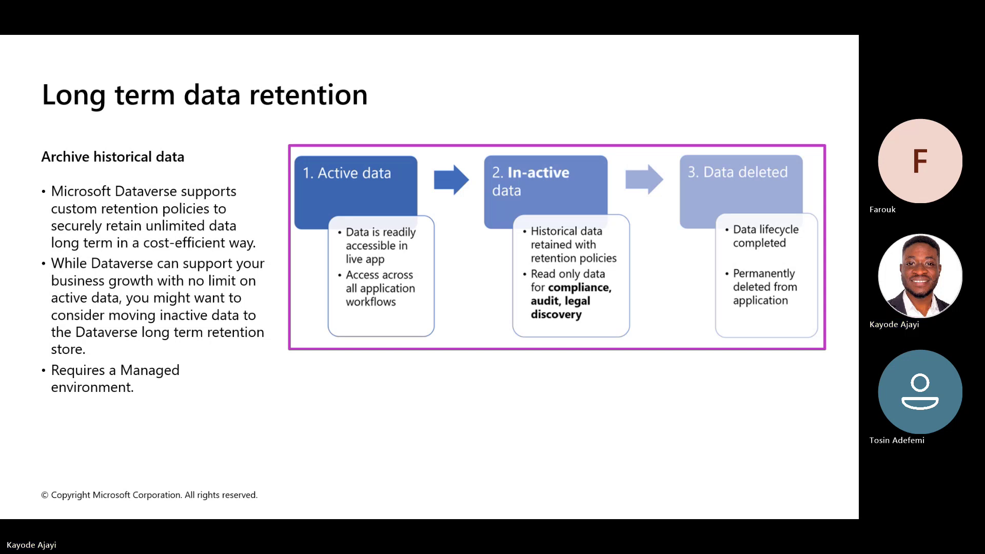
{"action": "key", "text": "alt+Tab"}
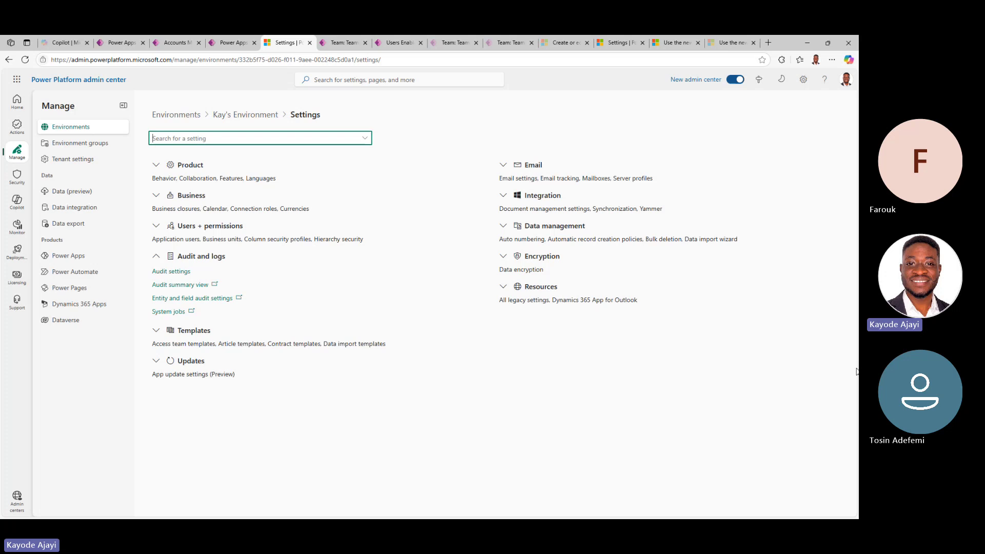
Expand the environment's Data management settings and open the Bulk deletion page.
{"action": "left_click", "coordinate": [504, 226]}
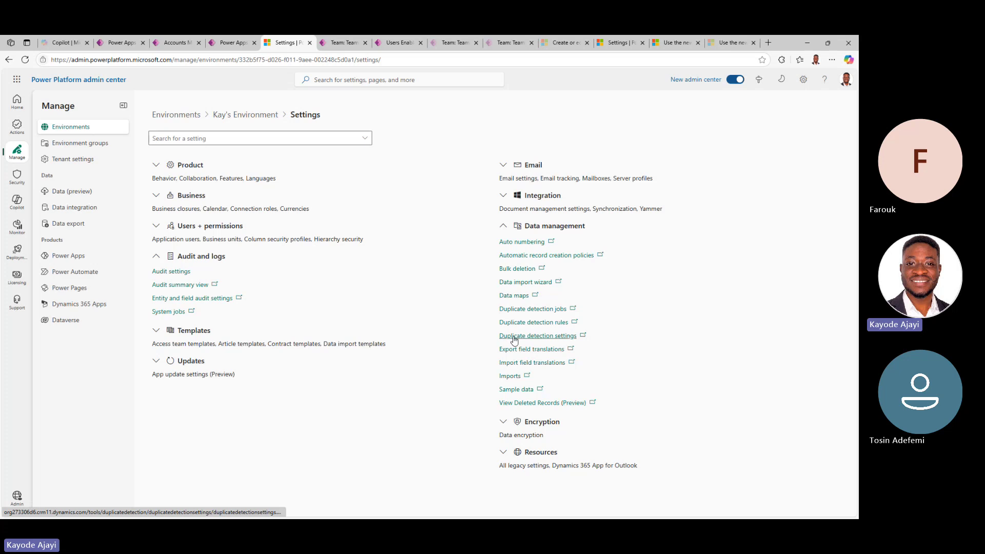
{"action": "left_click", "coordinate": [514, 271]}
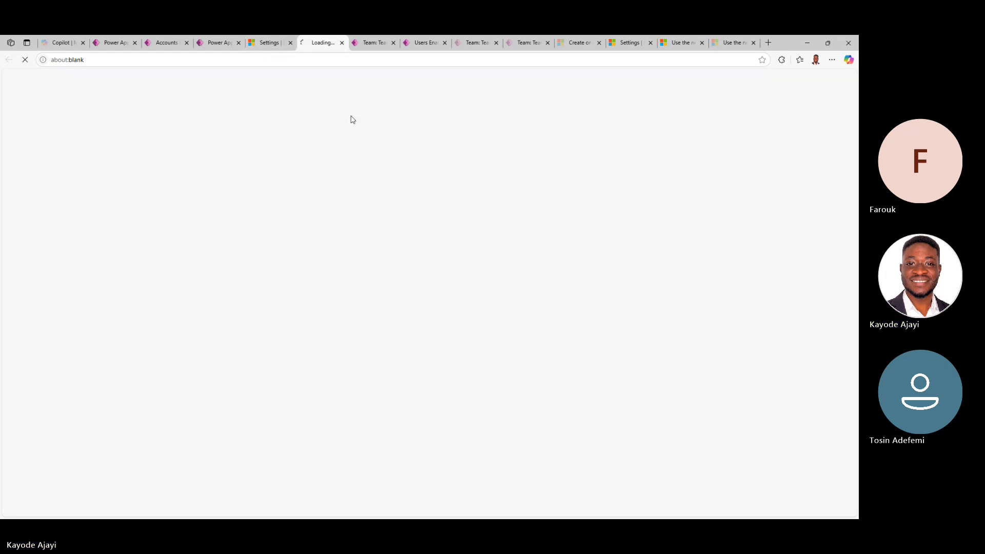
Switch to the presentation and advance through the Long term data retention slides to the Knowledge Check title slide.
{"action": "key", "text": "alt+Tab"}
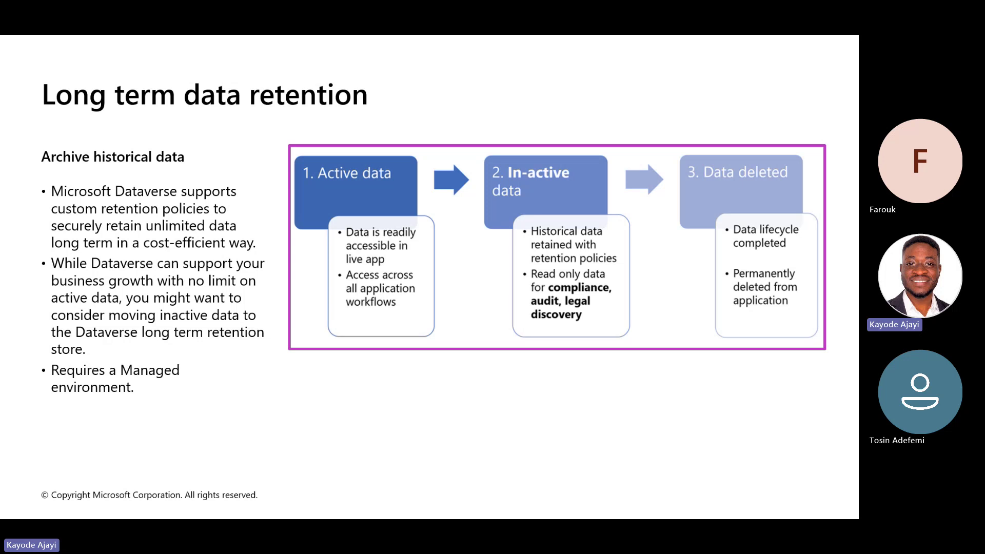
{"action": "left_click", "coordinate": [160, 362]}
{"action": "left_click", "coordinate": [161, 347]}
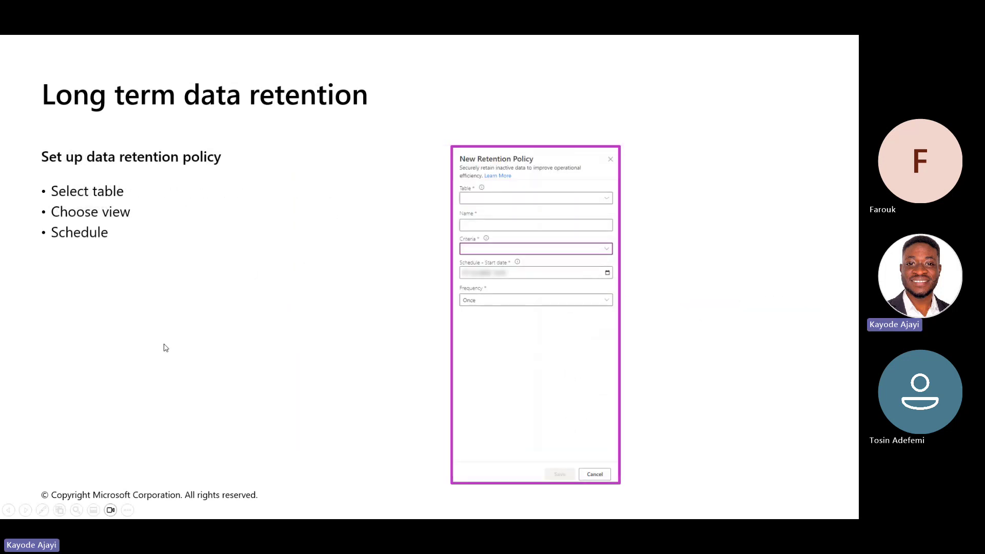
{"action": "left_click", "coordinate": [166, 348]}
{"action": "left_click", "coordinate": [165, 347]}
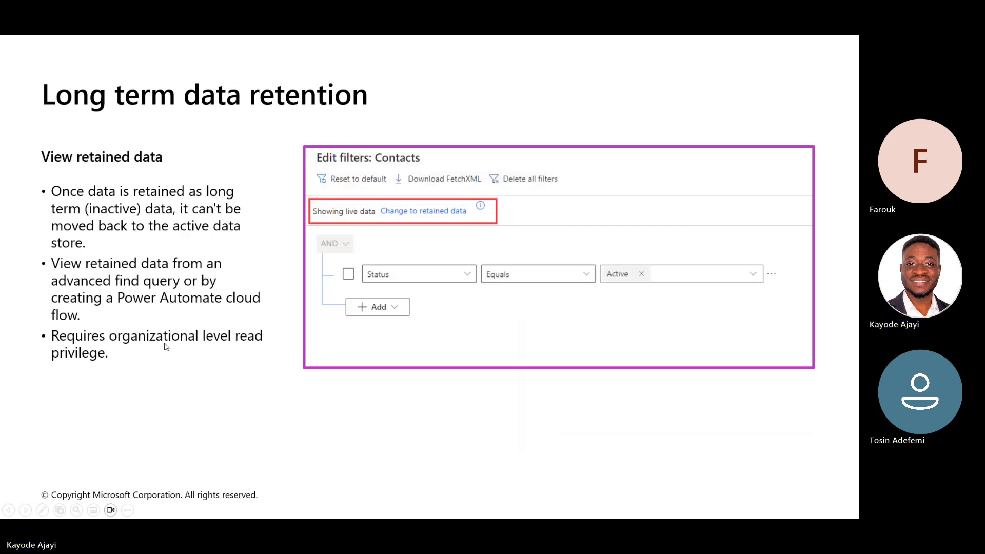
{"action": "left_click", "coordinate": [232, 267]}
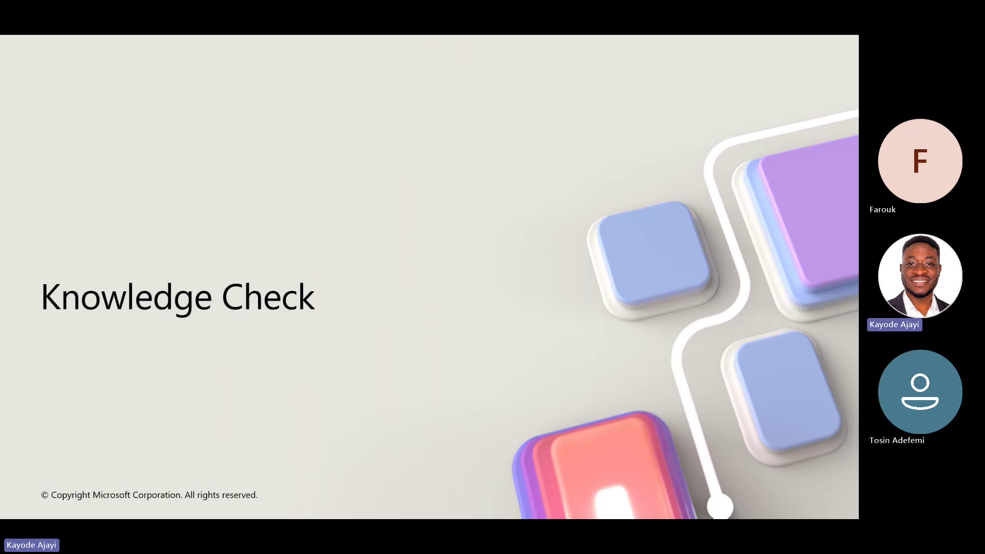
Return to Bulk Record Deletion, start a new bulk deletion job, examine the wizard's introduction and continue to the criteria page.
{"action": "key", "text": "alt+Tab"}
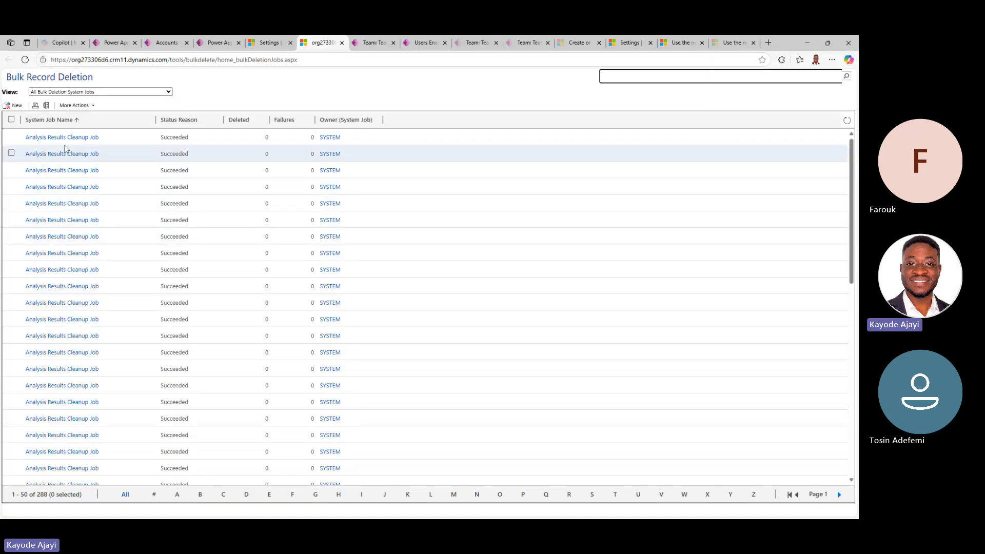
{"action": "left_click", "coordinate": [13, 105]}
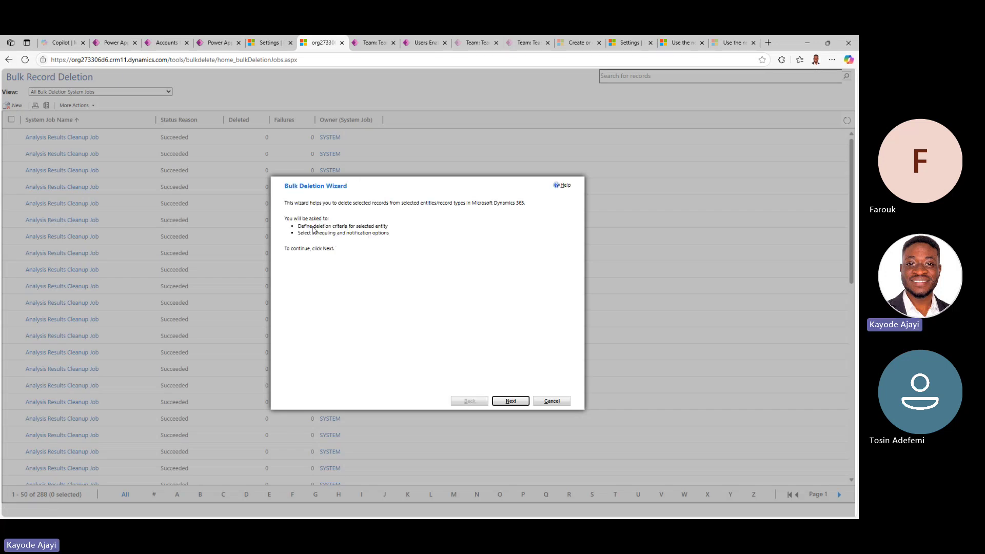
{"action": "left_click", "coordinate": [308, 231]}
{"action": "left_click_drag", "start_coordinate": [367, 228], "coordinate": [402, 226]}
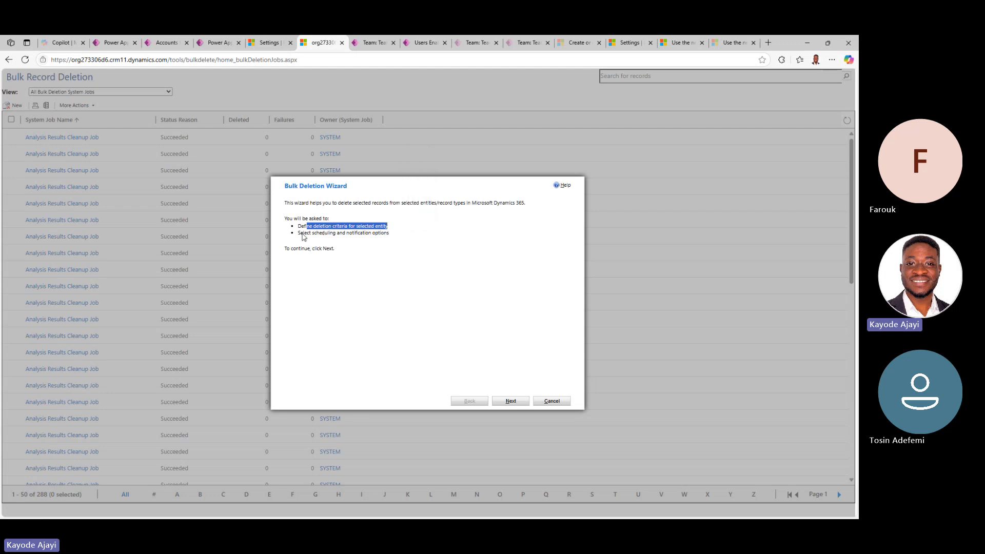
{"action": "left_click_drag", "start_coordinate": [303, 233], "coordinate": [401, 238]}
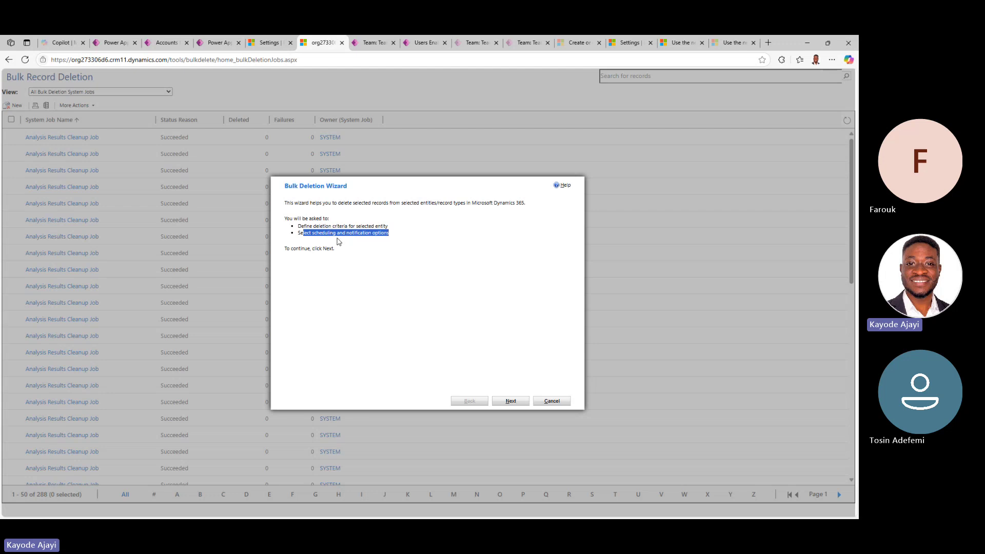
{"action": "left_click", "coordinate": [328, 241]}
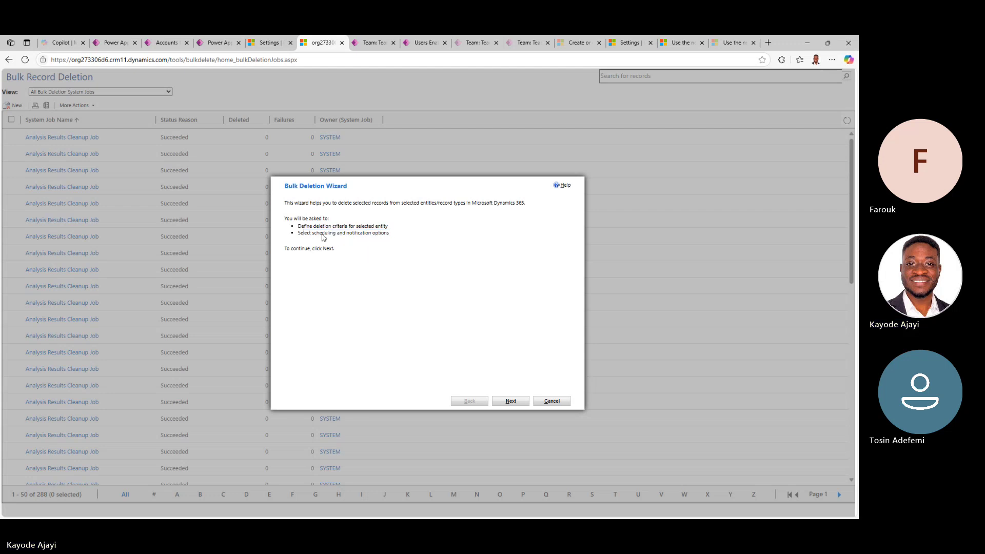
{"action": "left_click_drag", "start_coordinate": [322, 234], "coordinate": [369, 244]}
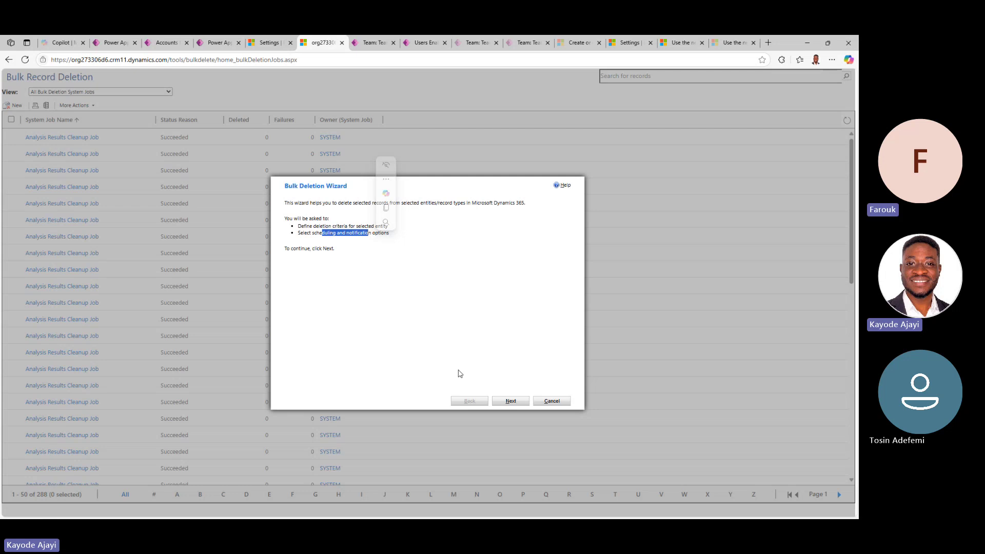
{"action": "left_click", "coordinate": [511, 401]}
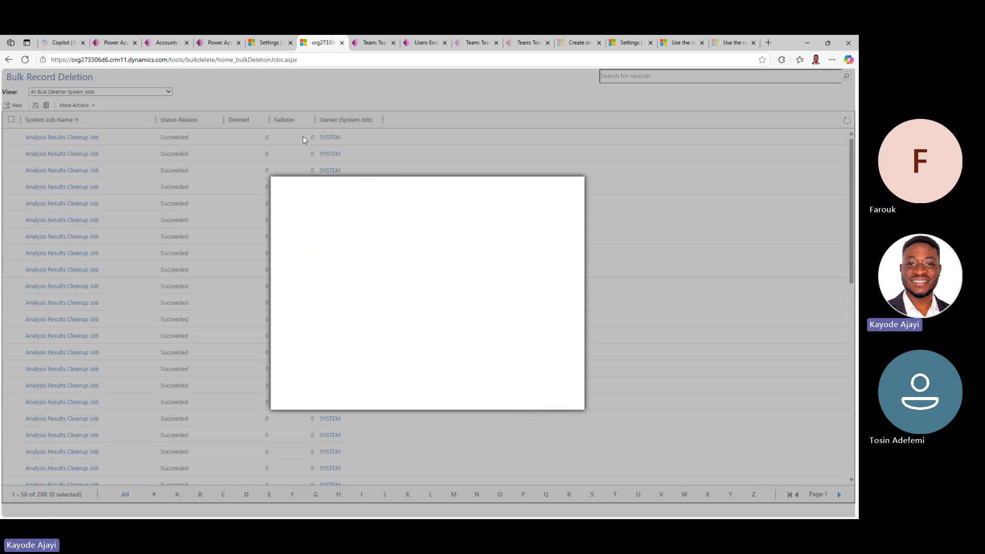
Return to the admin center and look through the Licensing, Monitor, Copilot and Manage areas, including Data (preview) and Data integration.
{"action": "left_click", "coordinate": [268, 43]}
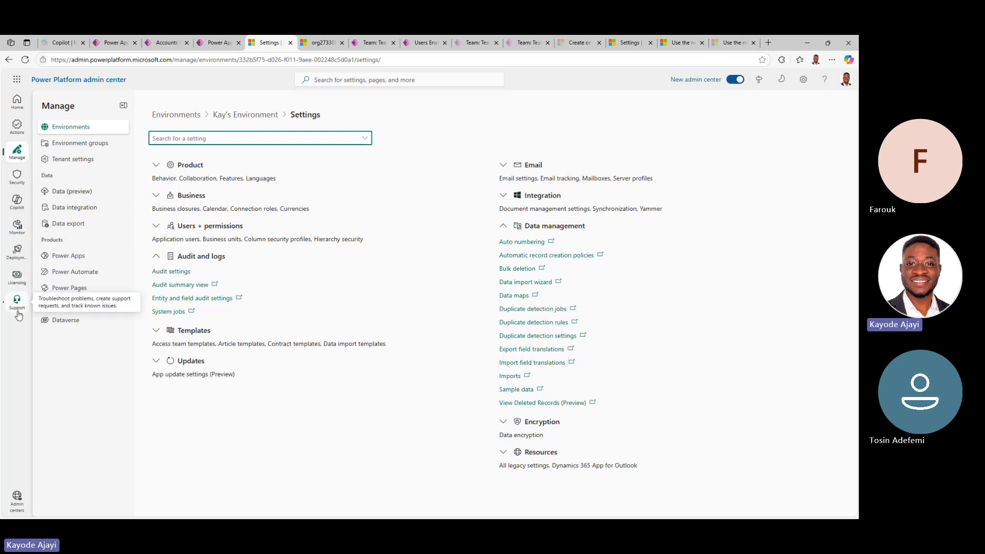
{"action": "left_click", "coordinate": [15, 277]}
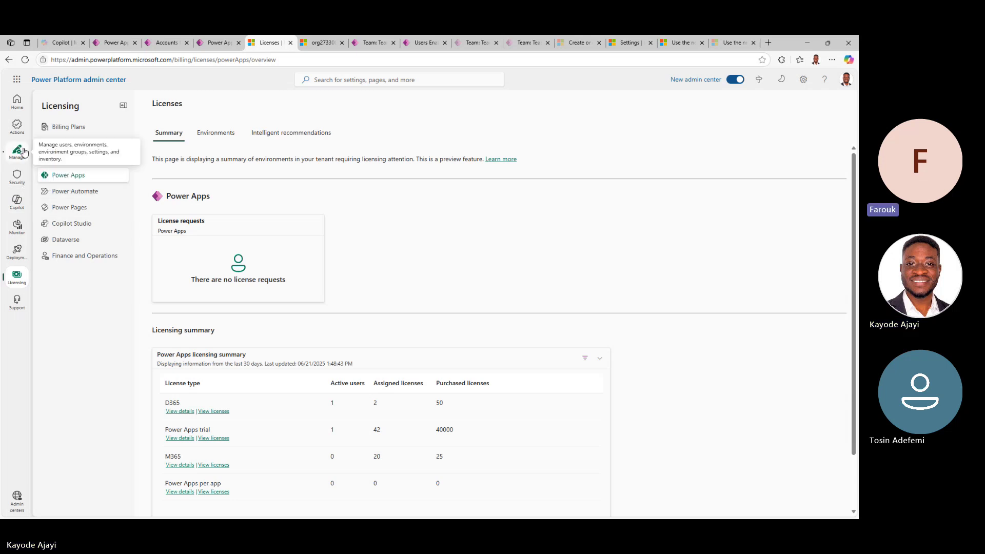
{"action": "left_click", "coordinate": [17, 225]}
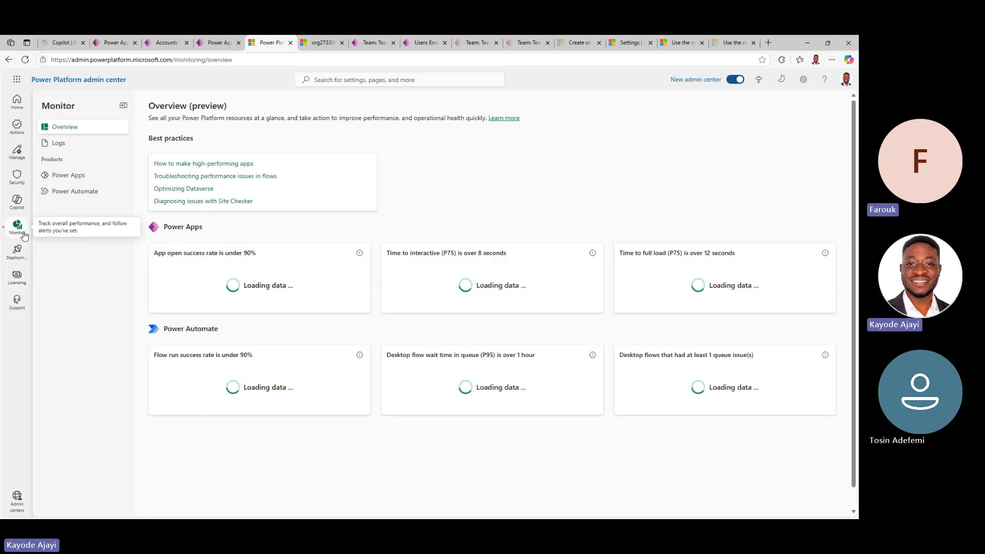
{"action": "left_click", "coordinate": [20, 204]}
{"action": "left_click", "coordinate": [20, 150]}
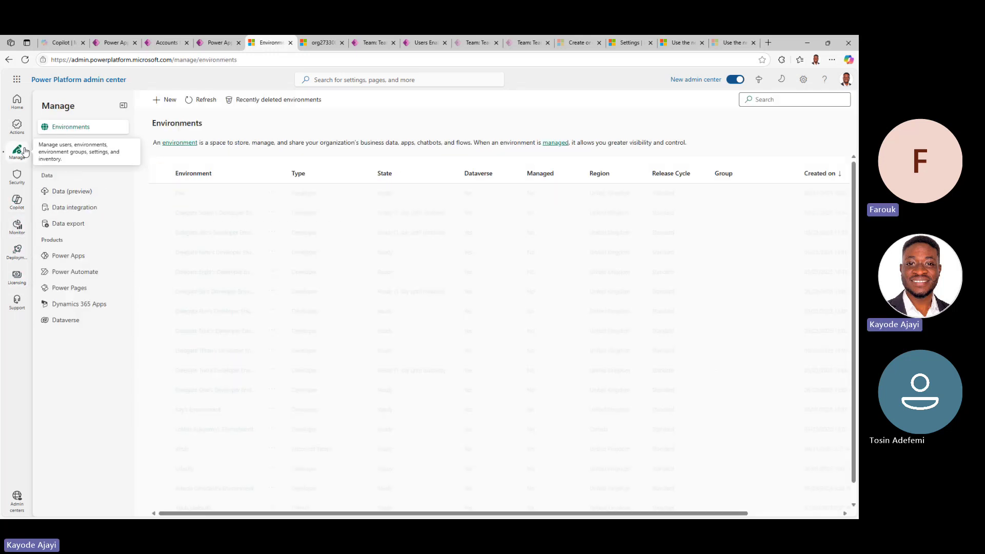
{"action": "left_click", "coordinate": [90, 197]}
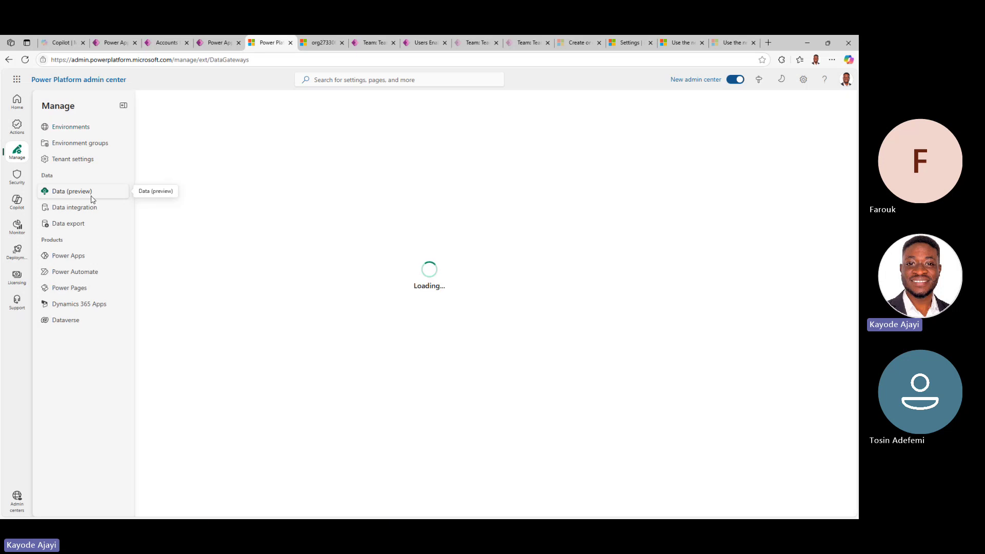
{"action": "left_click", "coordinate": [89, 208]}
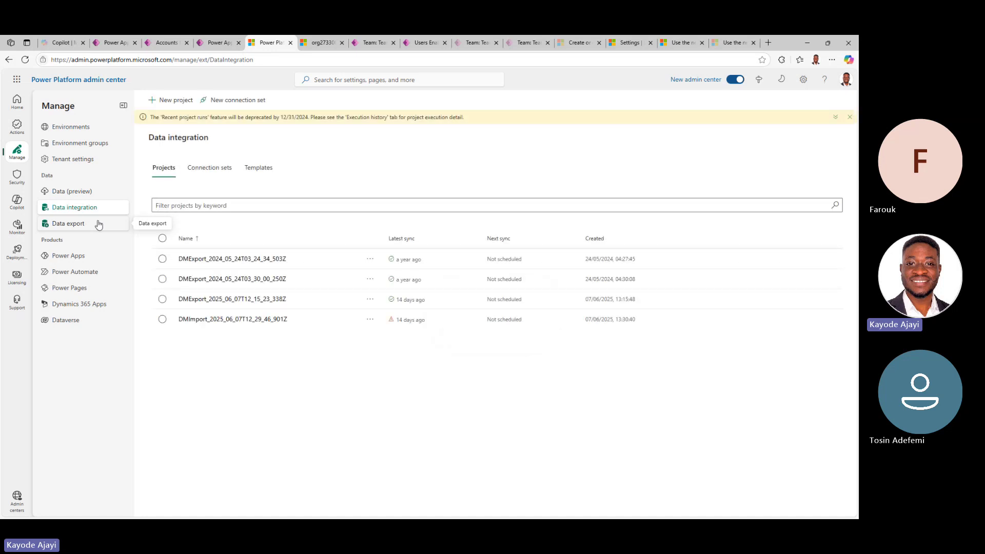
Examine the Security area's Data and privacy and Compliance settings, viewing the environment auditing list and closing it.
{"action": "left_click", "coordinate": [16, 178]}
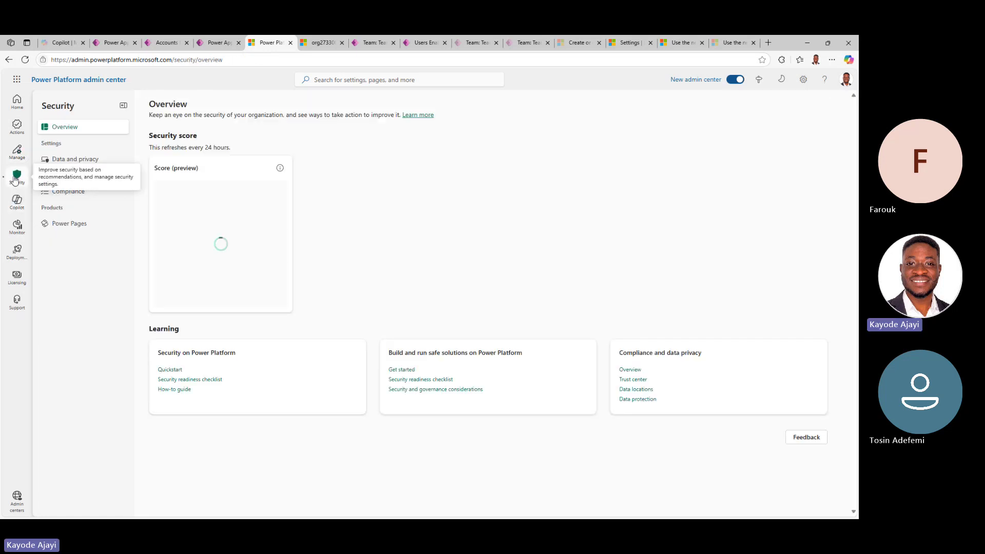
{"action": "left_click", "coordinate": [87, 161]}
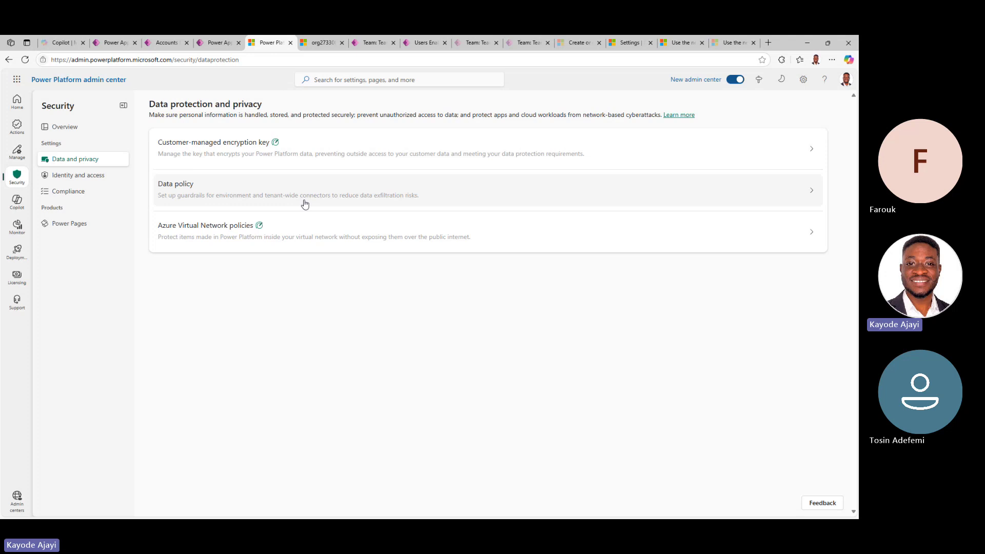
{"action": "left_click", "coordinate": [79, 194]}
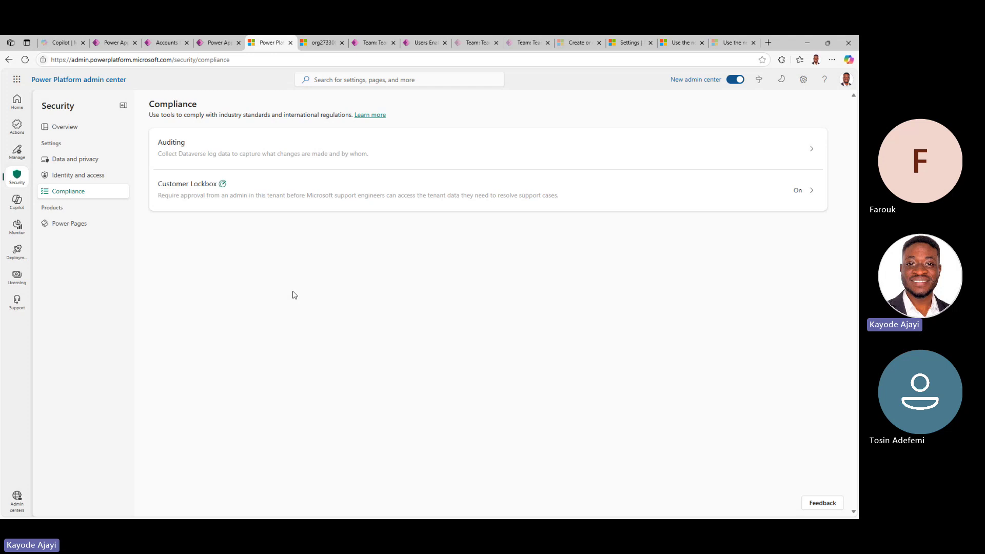
{"action": "left_click", "coordinate": [505, 148]}
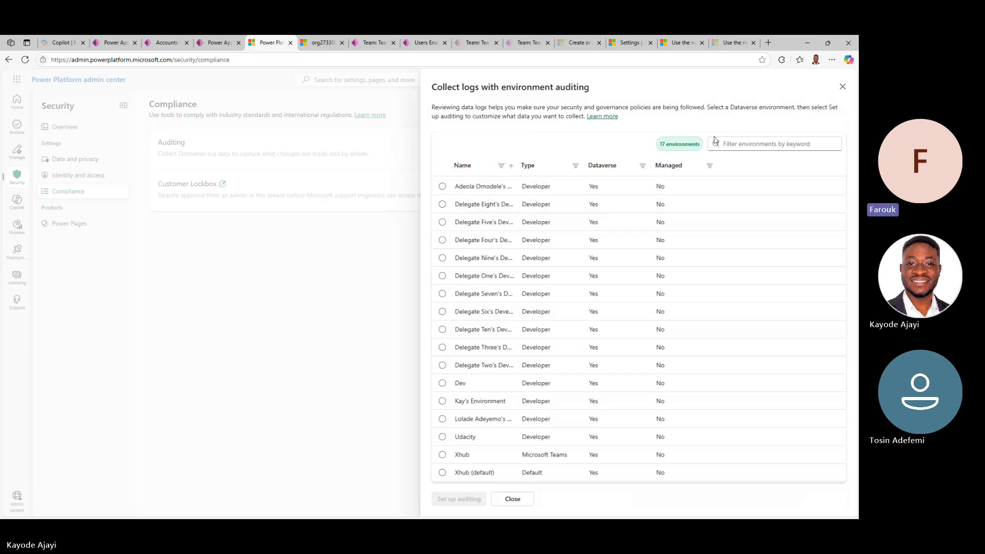
{"action": "left_click", "coordinate": [842, 86]}
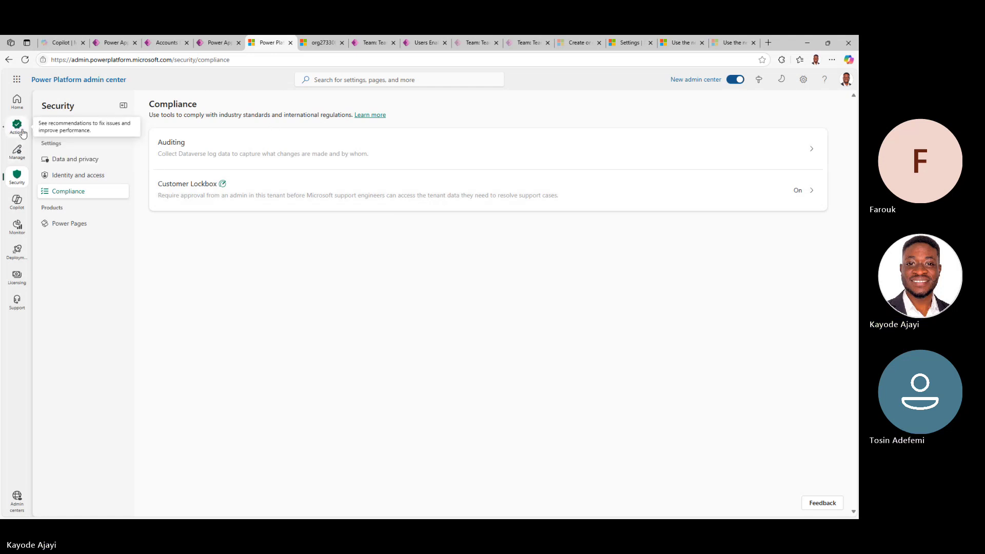
Open the new environment form from the Environments list and examine the available region options.
{"action": "left_click", "coordinate": [24, 149]}
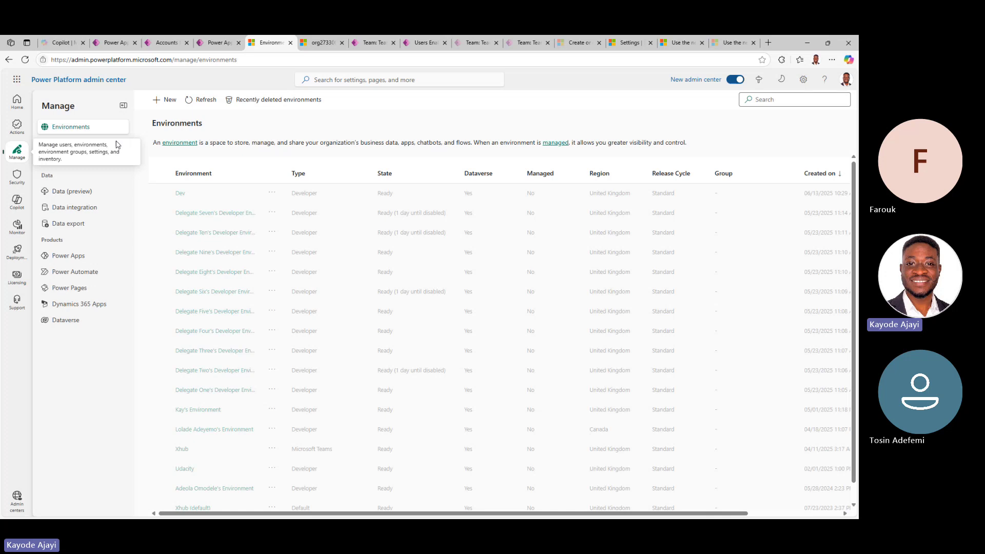
{"action": "left_click", "coordinate": [166, 100]}
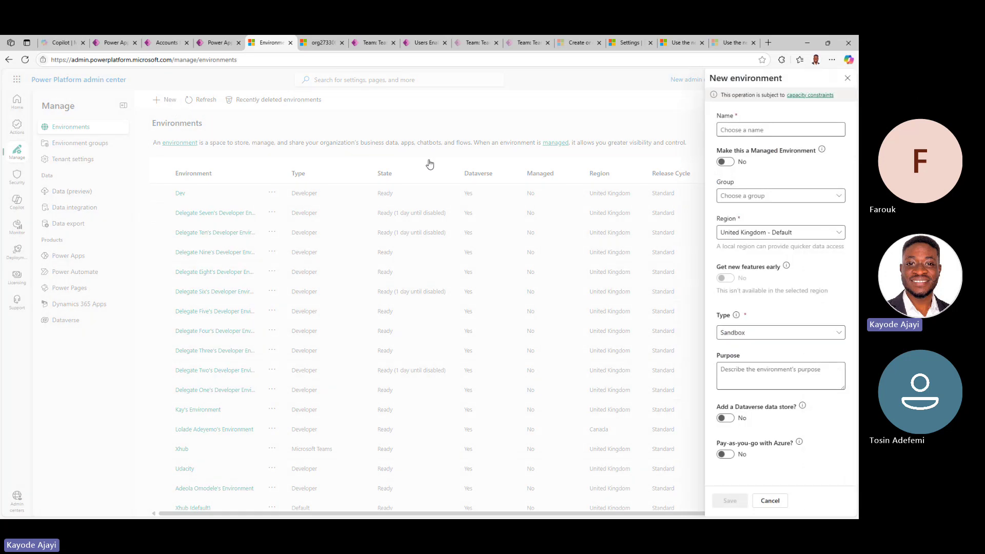
{"action": "left_click", "coordinate": [774, 231]}
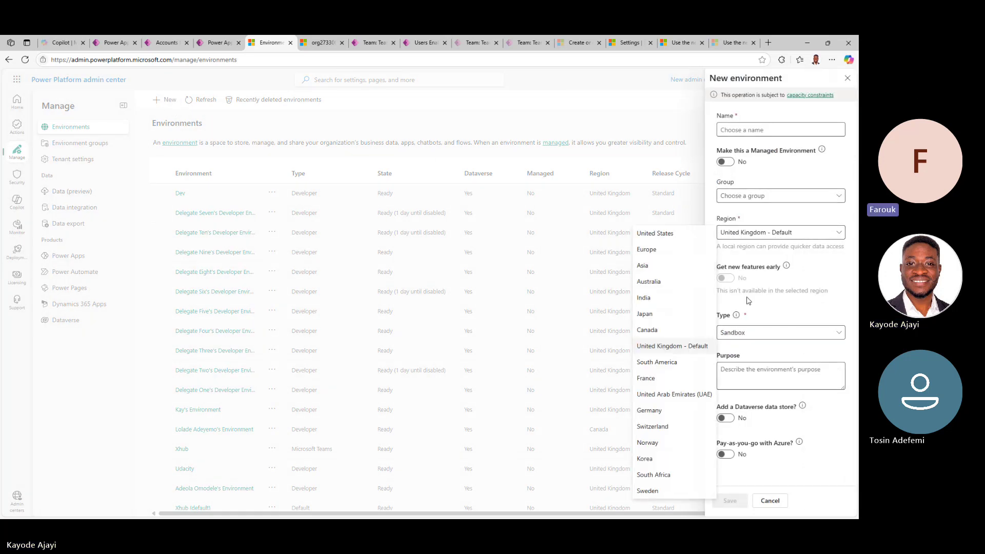
{"action": "left_click", "coordinate": [775, 240]}
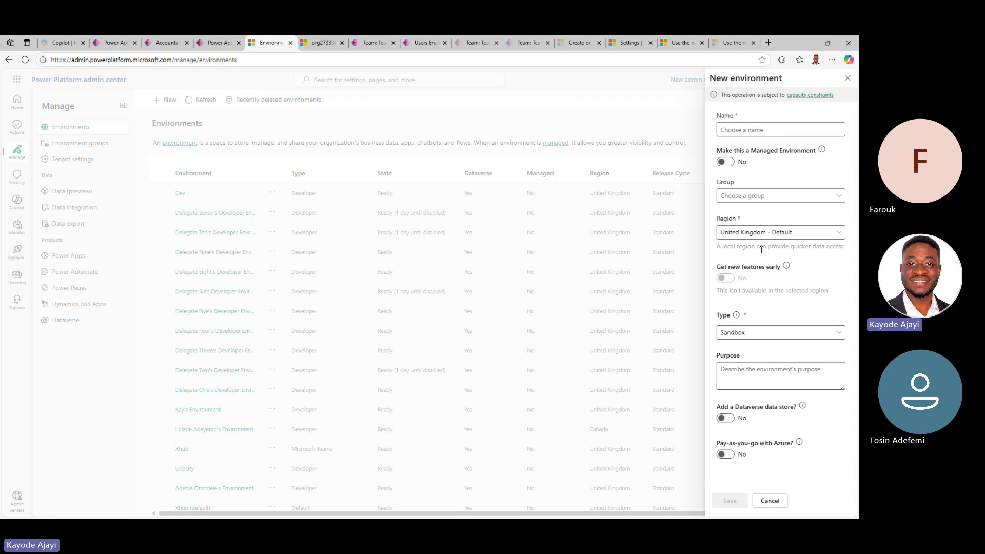
{"action": "left_click", "coordinate": [799, 241]}
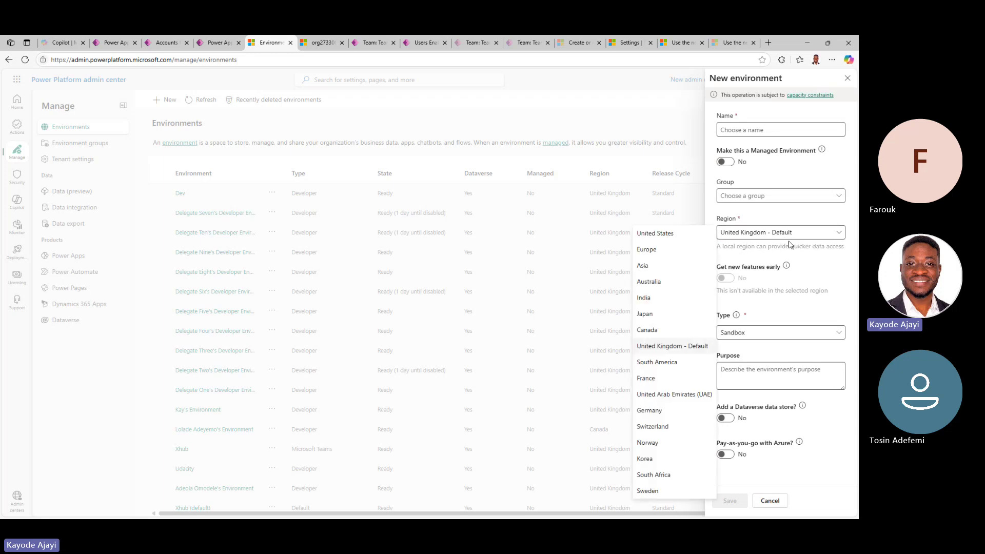
{"action": "left_click", "coordinate": [795, 256]}
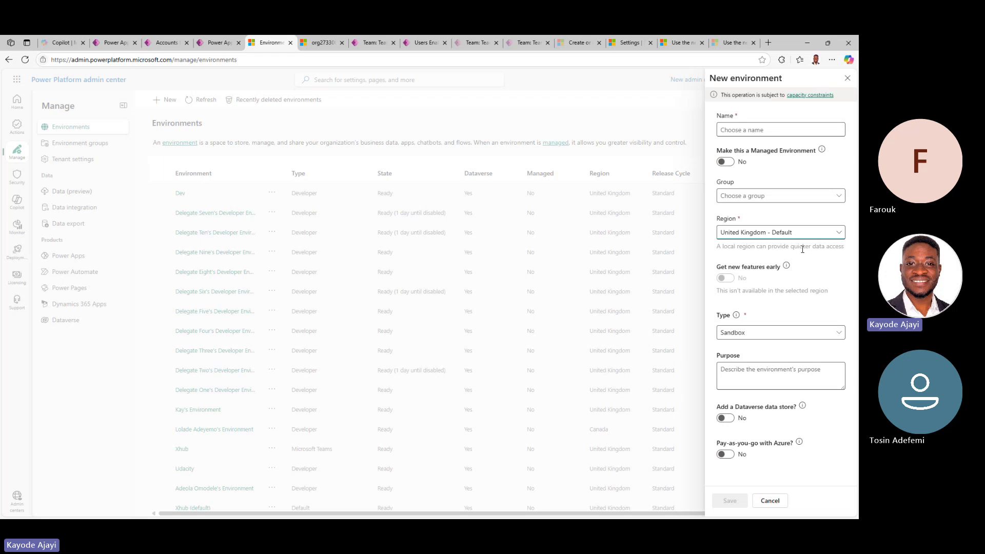
{"action": "left_click", "coordinate": [775, 237]}
{"action": "left_click", "coordinate": [752, 223]}
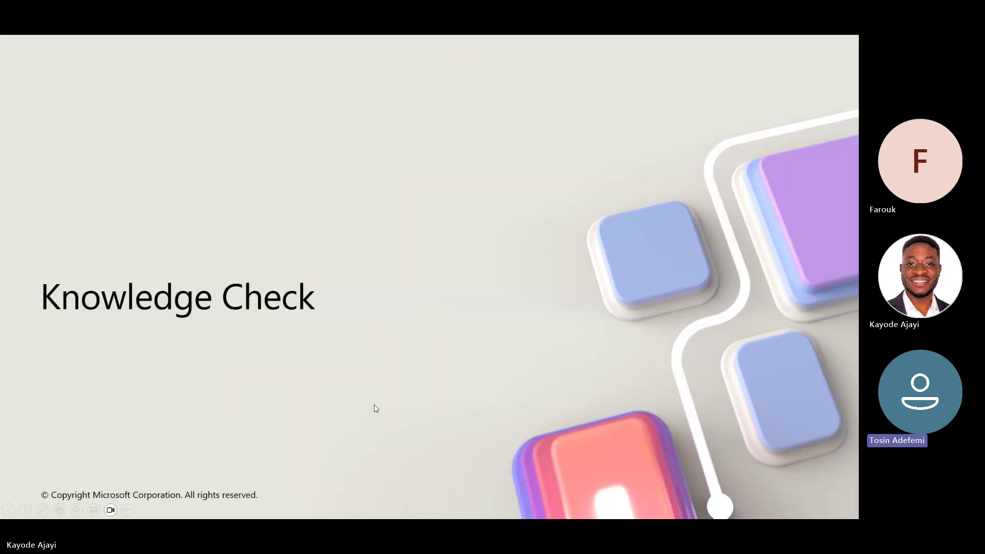
Advance the presentation to the first Knowledge Check question, and return to the admin center to reopen a new environment form.
{"action": "left_click", "coordinate": [296, 393]}
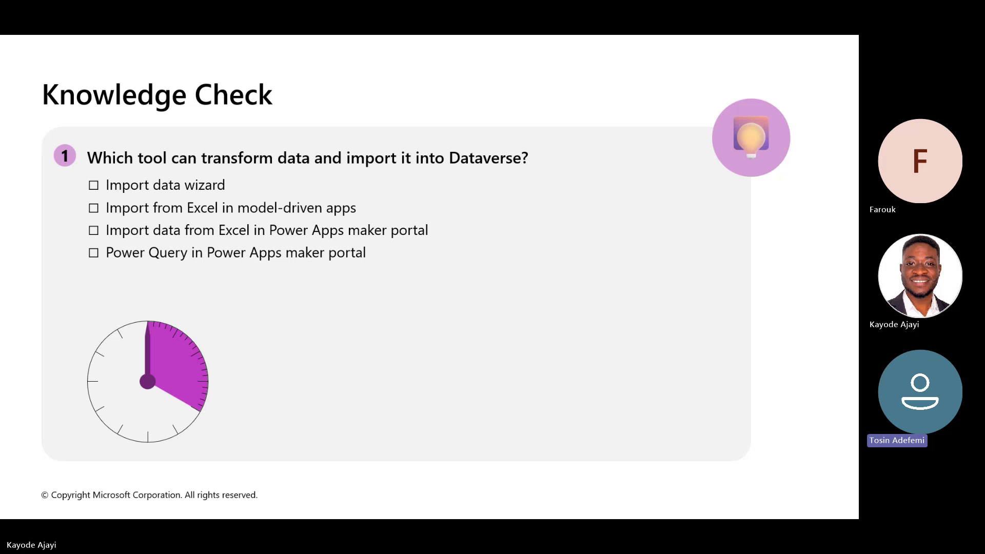
{"action": "key", "text": "alt+Tab"}
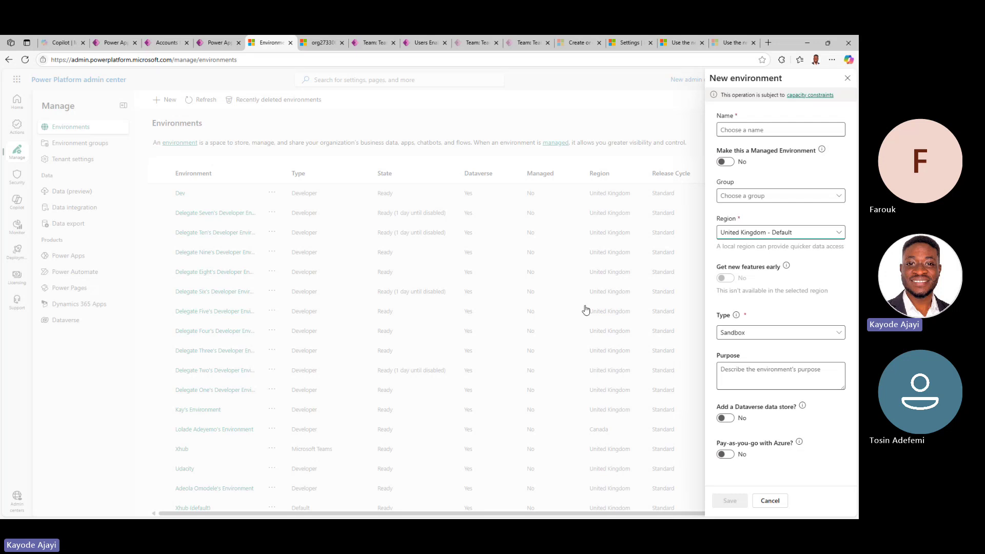
{"action": "left_click", "coordinate": [848, 81]}
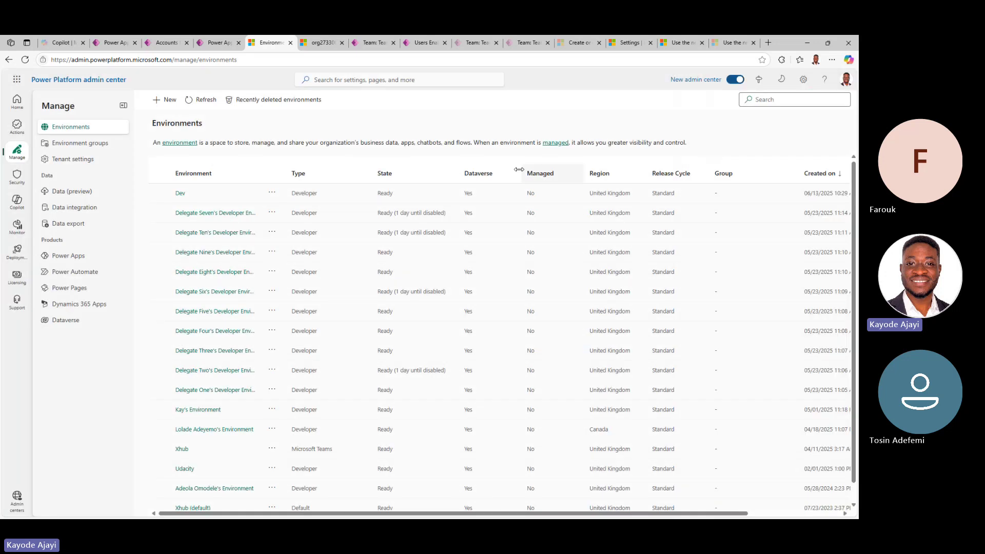
{"action": "left_click", "coordinate": [171, 101]}
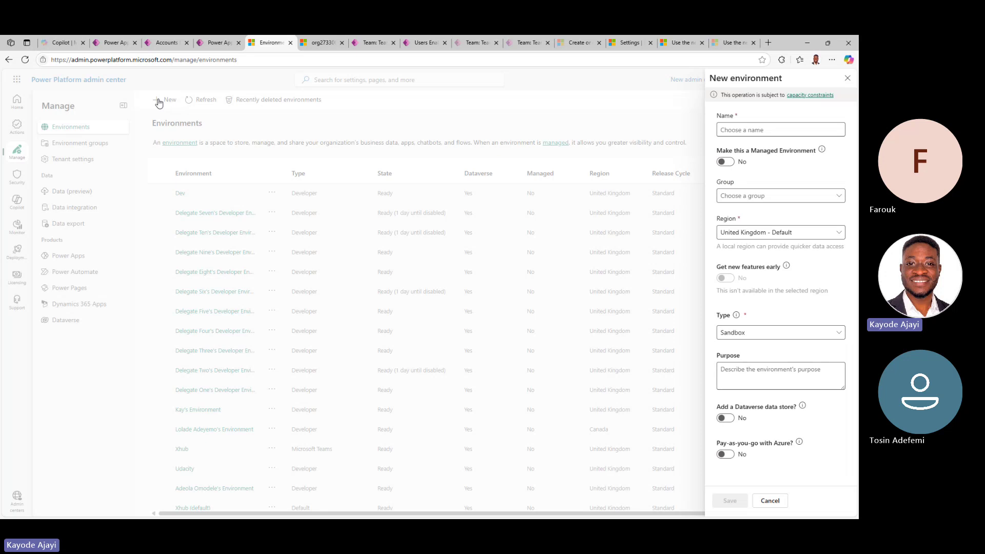
Examine the name field and region choices in the new environment form, and cancel it without saving.
{"action": "left_click", "coordinate": [760, 129]}
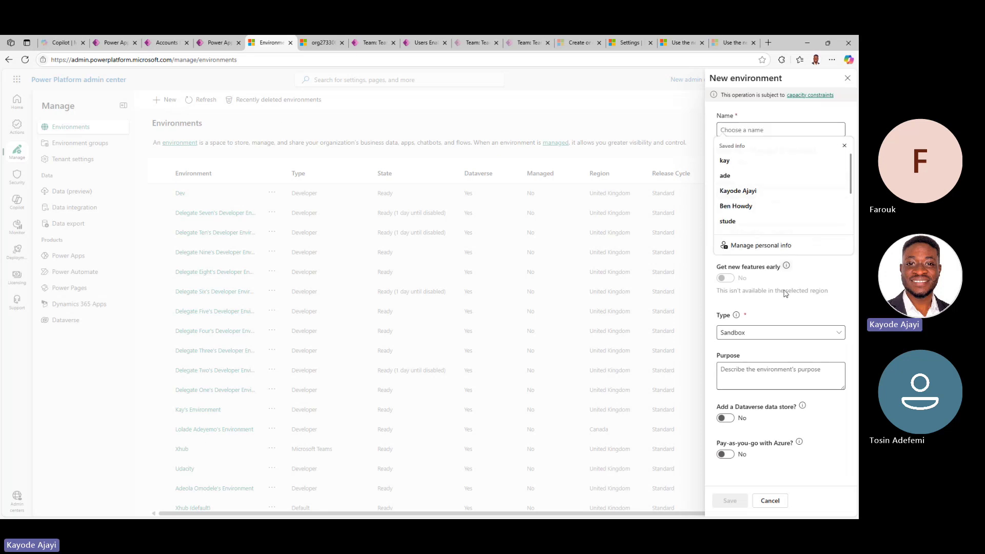
{"action": "left_click", "coordinate": [752, 262]}
{"action": "left_click", "coordinate": [753, 232]}
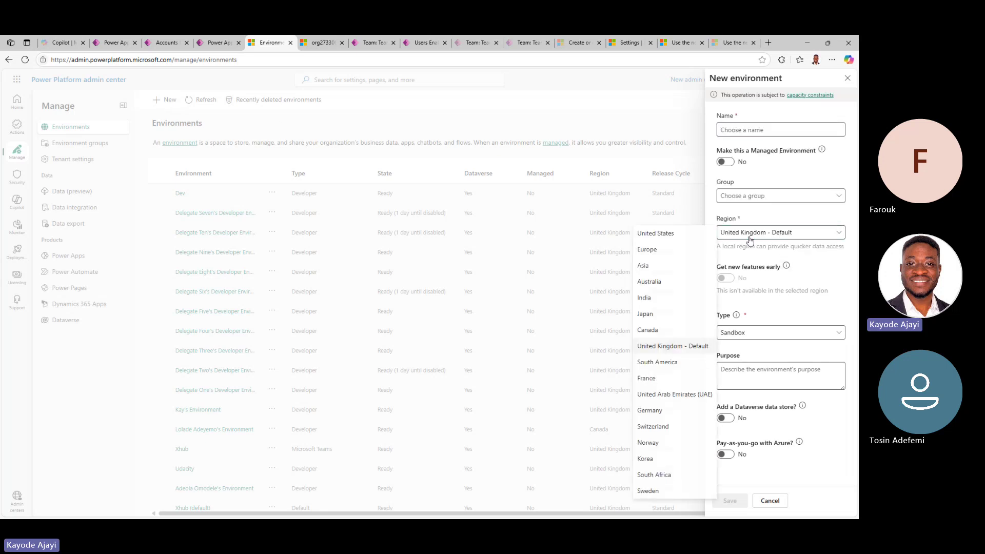
{"action": "left_click", "coordinate": [749, 234]}
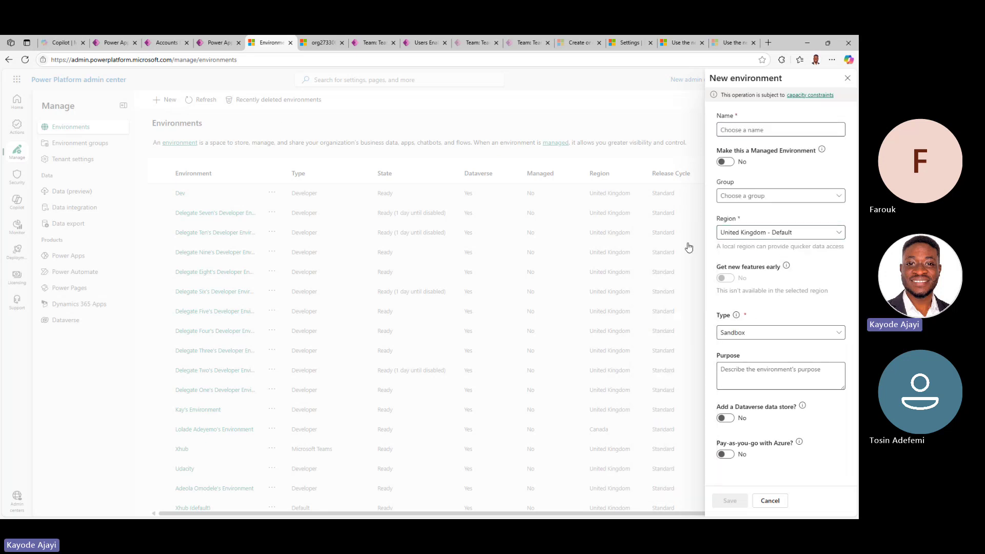
{"action": "left_click", "coordinate": [777, 504]}
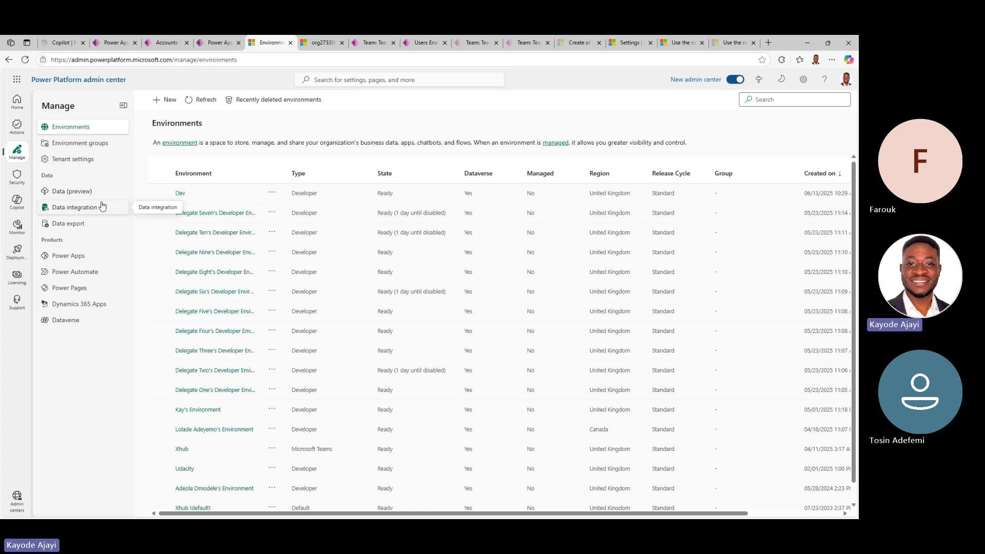
Open the Security area's Compliance settings, examine Customer Lockbox's pending requests and request history, and close it.
{"action": "left_click", "coordinate": [17, 178]}
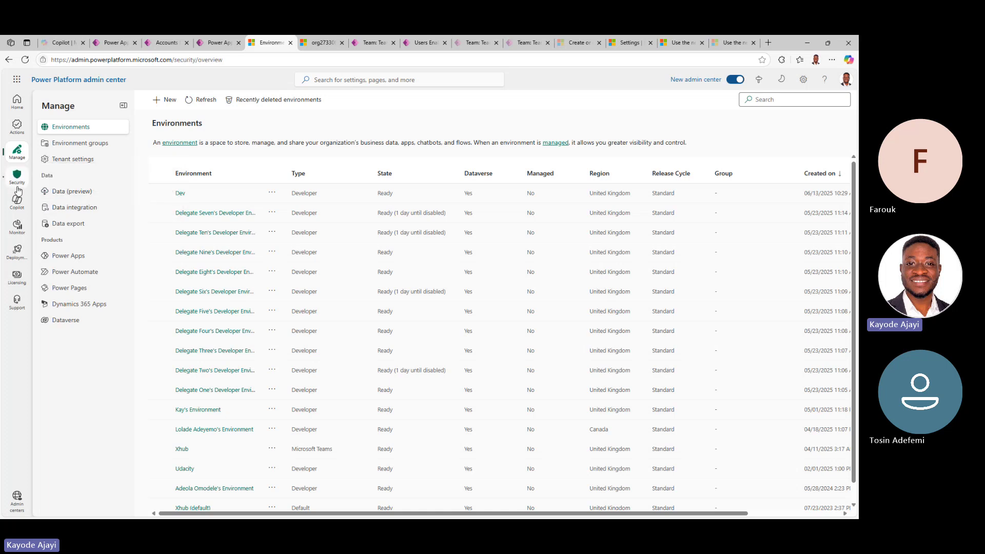
{"action": "left_click", "coordinate": [77, 193]}
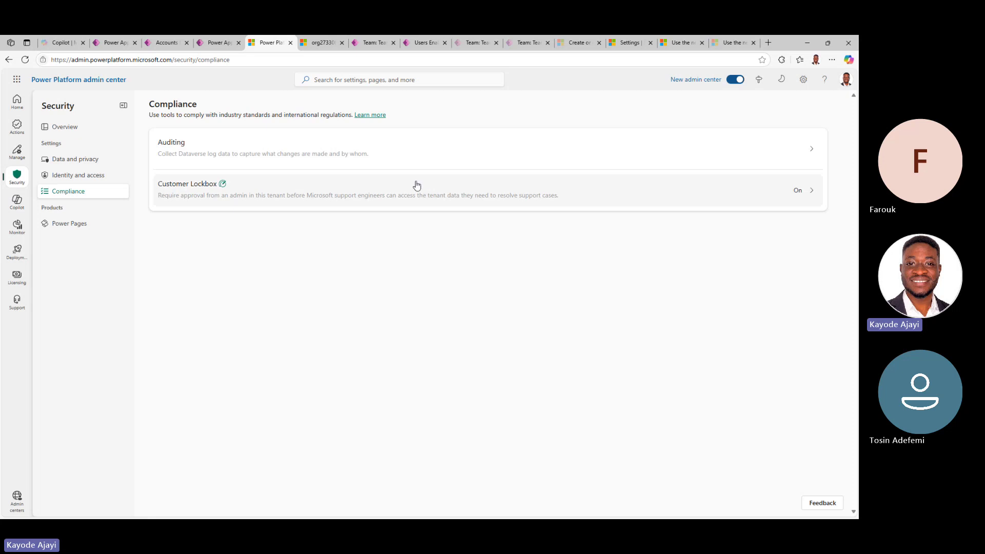
{"action": "left_click", "coordinate": [391, 199]}
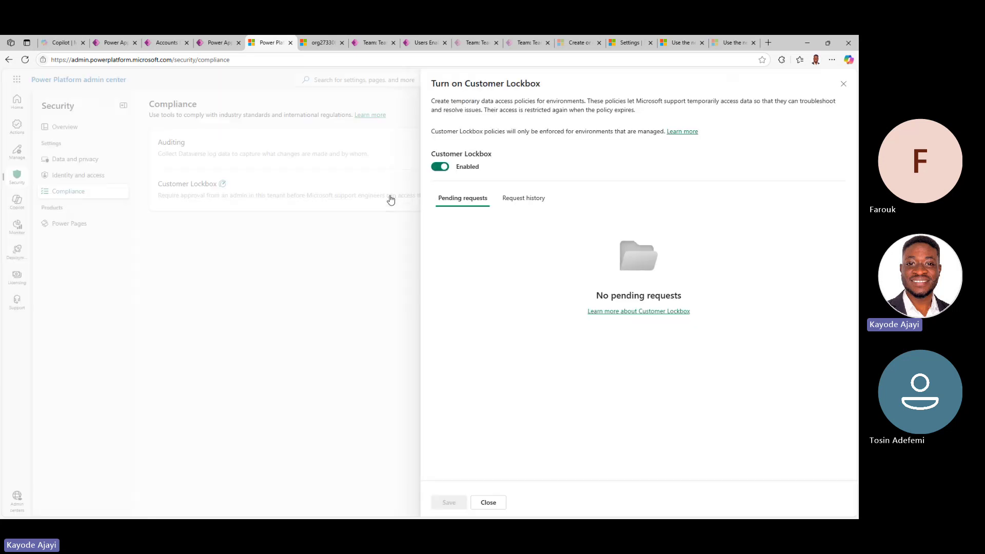
{"action": "left_click", "coordinate": [514, 199]}
{"action": "left_click", "coordinate": [461, 203]}
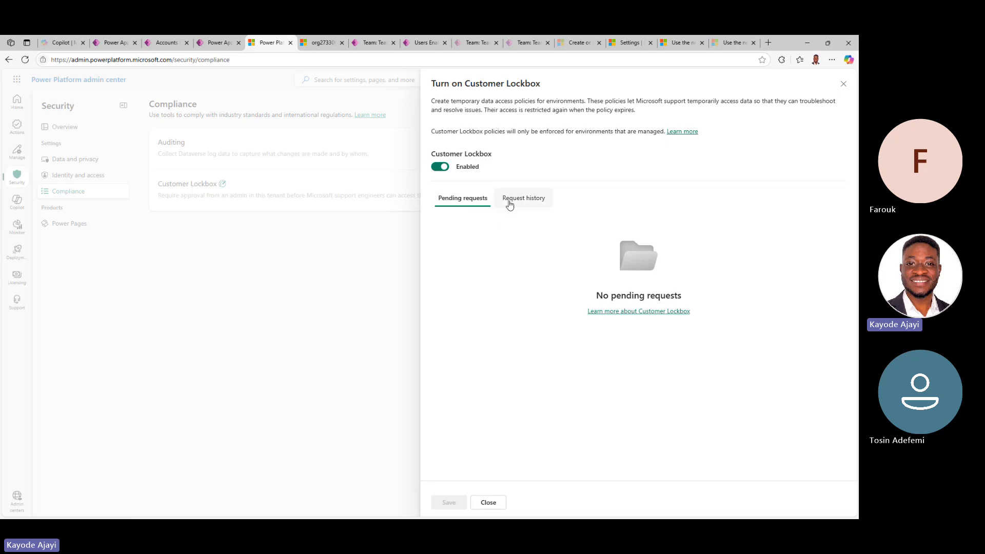
{"action": "left_click", "coordinate": [513, 203]}
{"action": "left_click", "coordinate": [462, 204]}
{"action": "left_click", "coordinate": [522, 203]}
{"action": "left_click", "coordinate": [477, 210]}
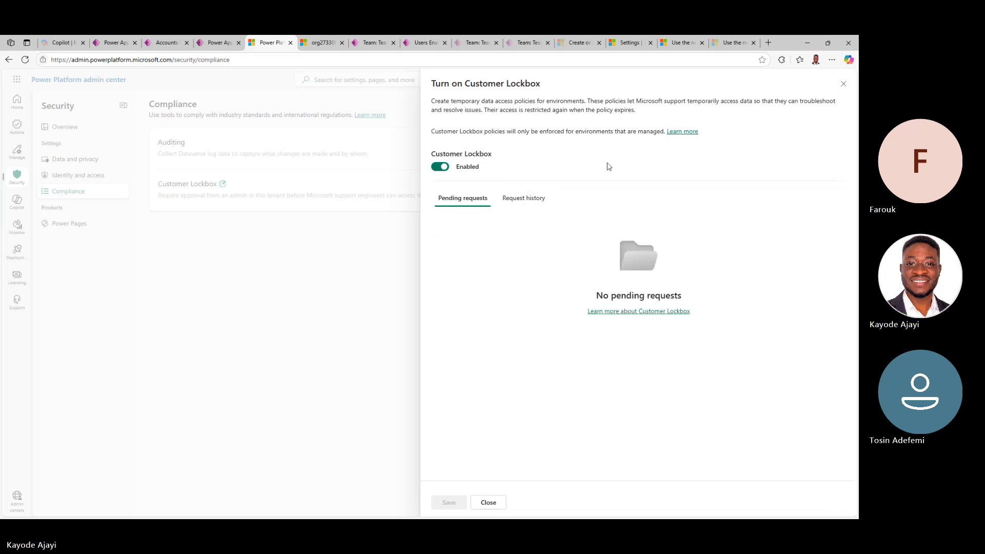
{"action": "left_click", "coordinate": [836, 83]}
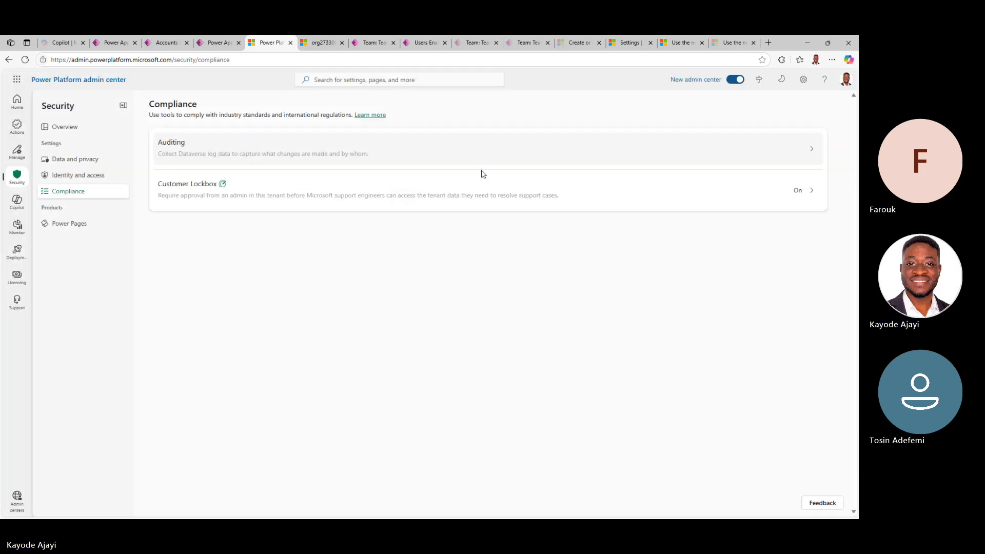
Review the Identity and access settings against Compliance, viewing and closing the Guest access and Manage sharing details.
{"action": "left_click", "coordinate": [75, 175]}
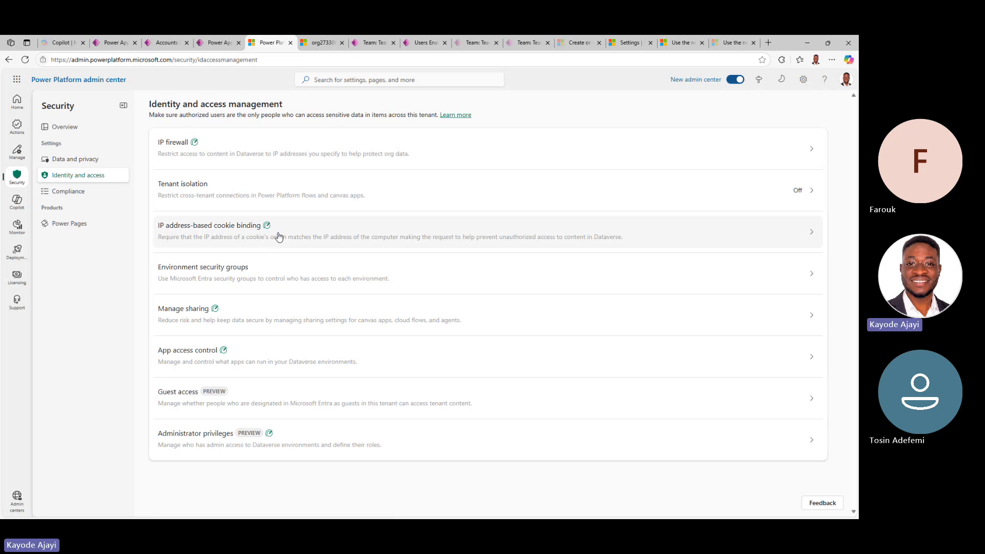
{"action": "left_click", "coordinate": [87, 192]}
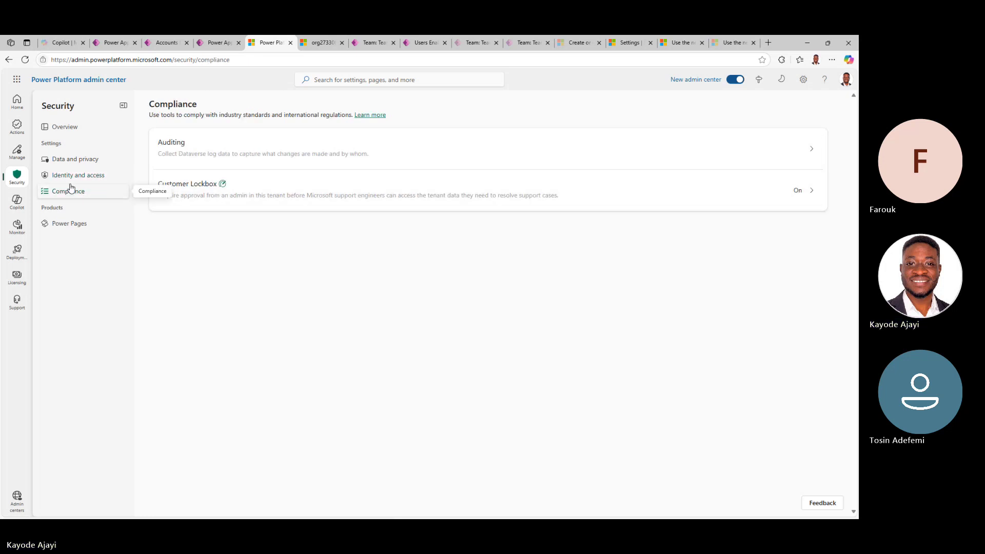
{"action": "left_click", "coordinate": [72, 177]}
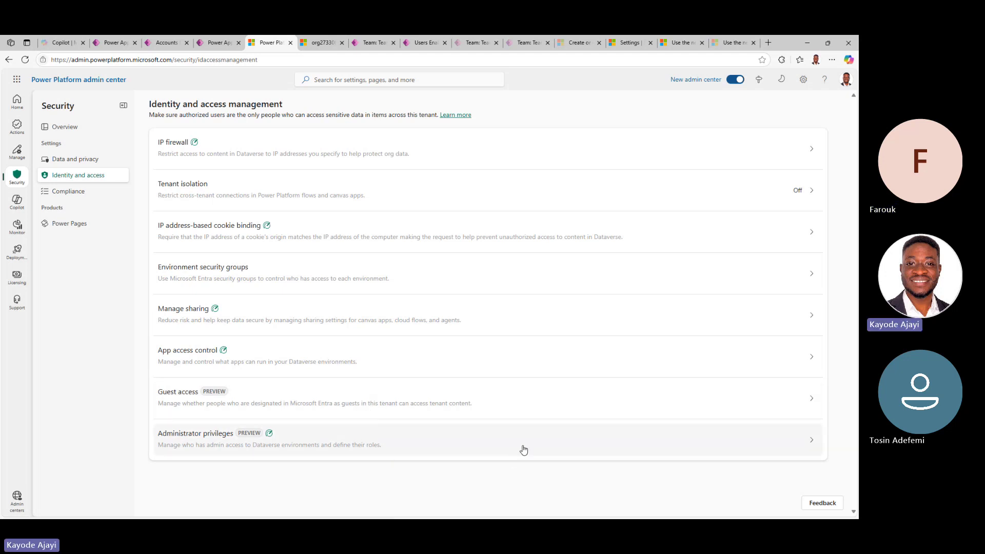
{"action": "left_click", "coordinate": [514, 406]}
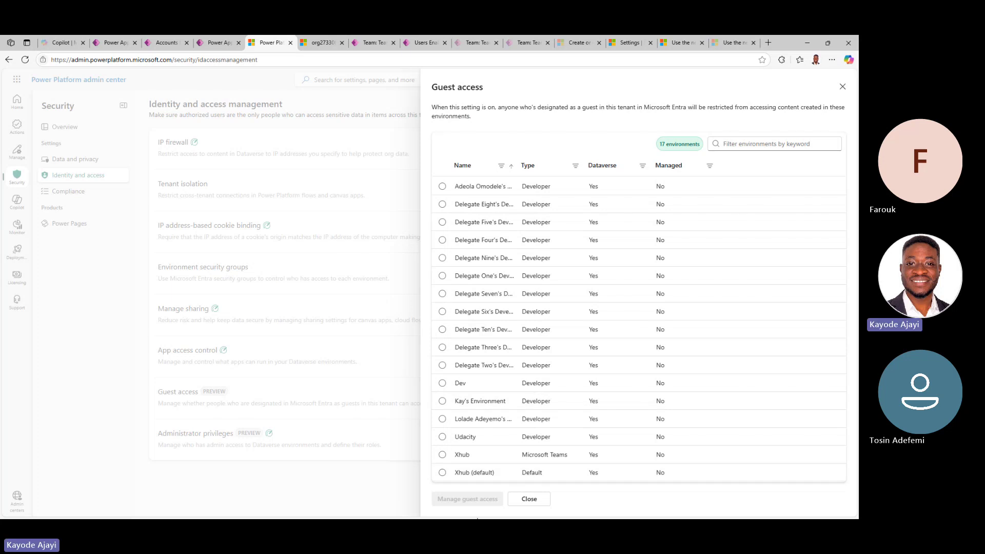
{"action": "left_click", "coordinate": [839, 91]}
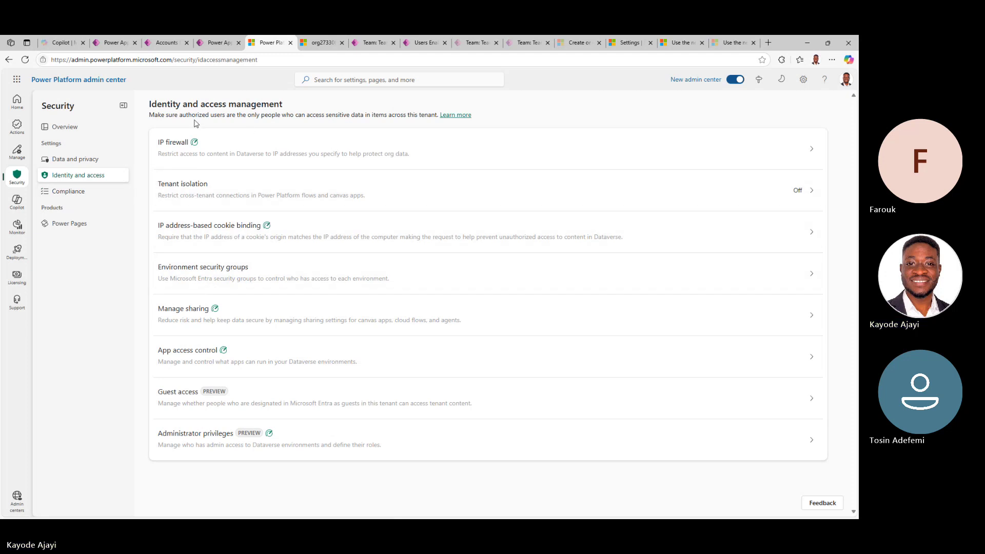
{"action": "left_click", "coordinate": [350, 318]}
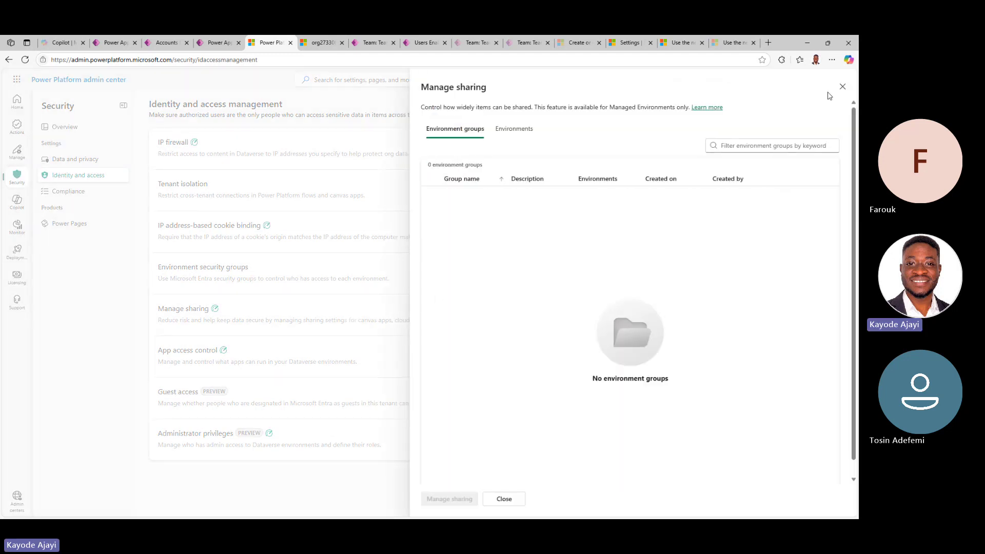
{"action": "left_click", "coordinate": [842, 87]}
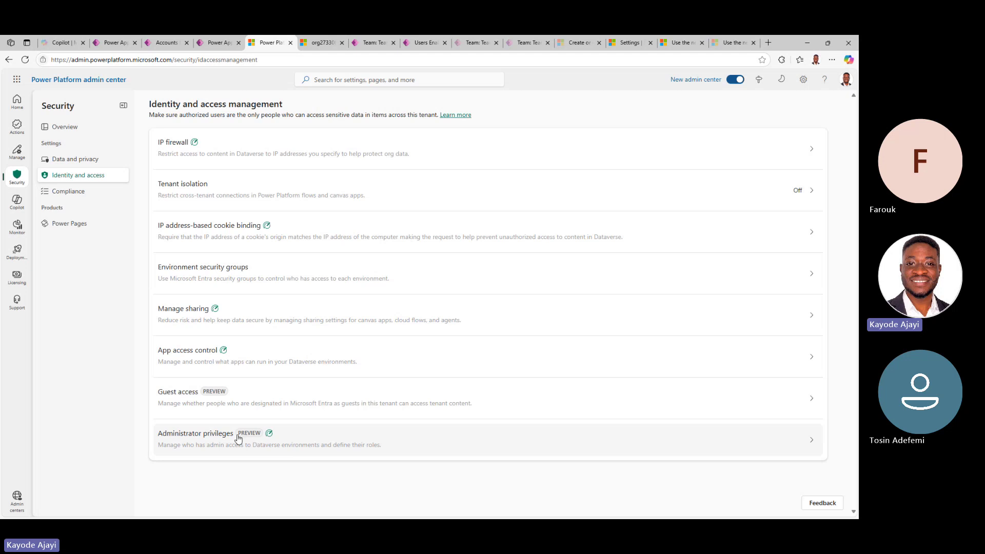
Examine the Administrator privileges totals for the Global, Power Platform and Dynamics 365 administrator roles, and close the details.
{"action": "left_click", "coordinate": [337, 443]}
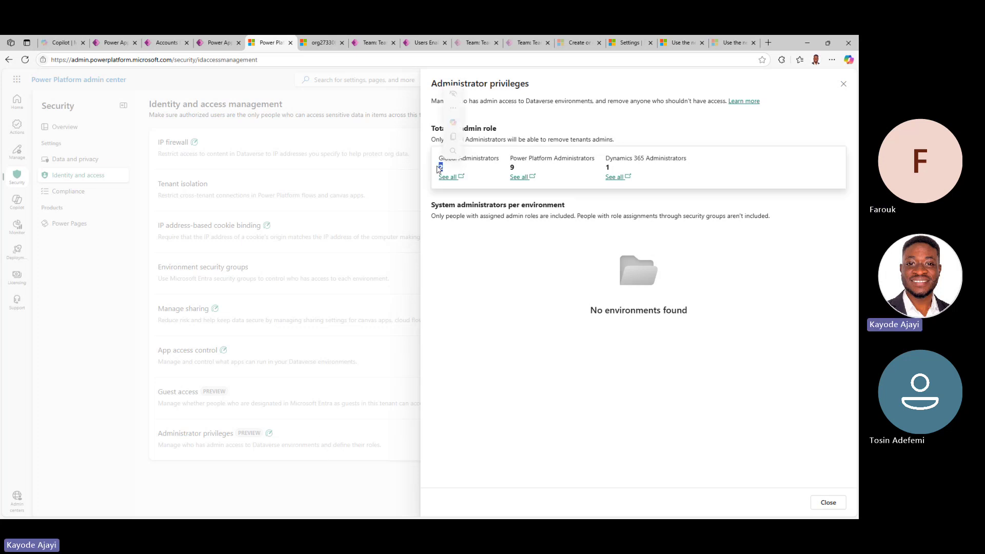
{"action": "left_click_drag", "start_coordinate": [524, 159], "coordinate": [583, 166]}
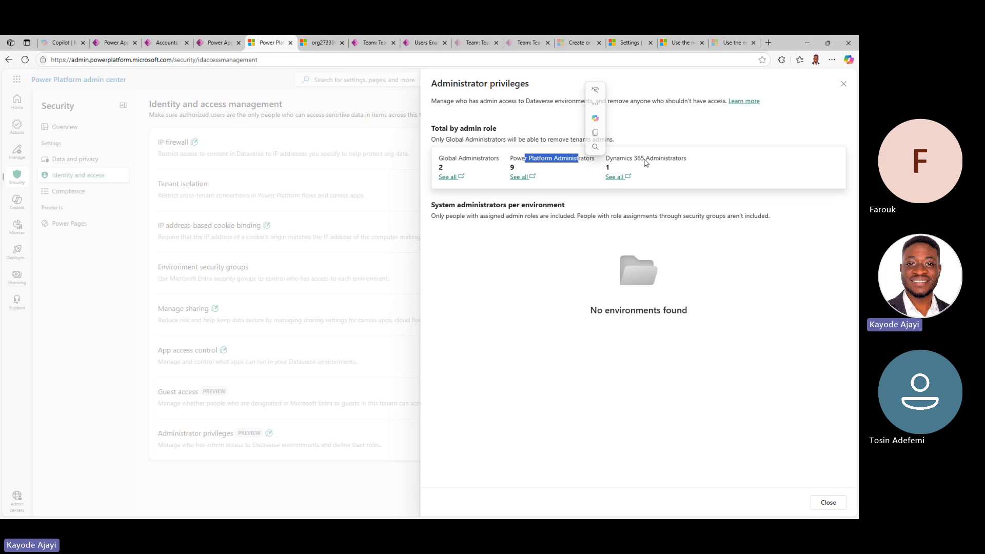
{"action": "left_click_drag", "start_coordinate": [645, 159], "coordinate": [682, 160]}
{"action": "left_click", "coordinate": [556, 204]}
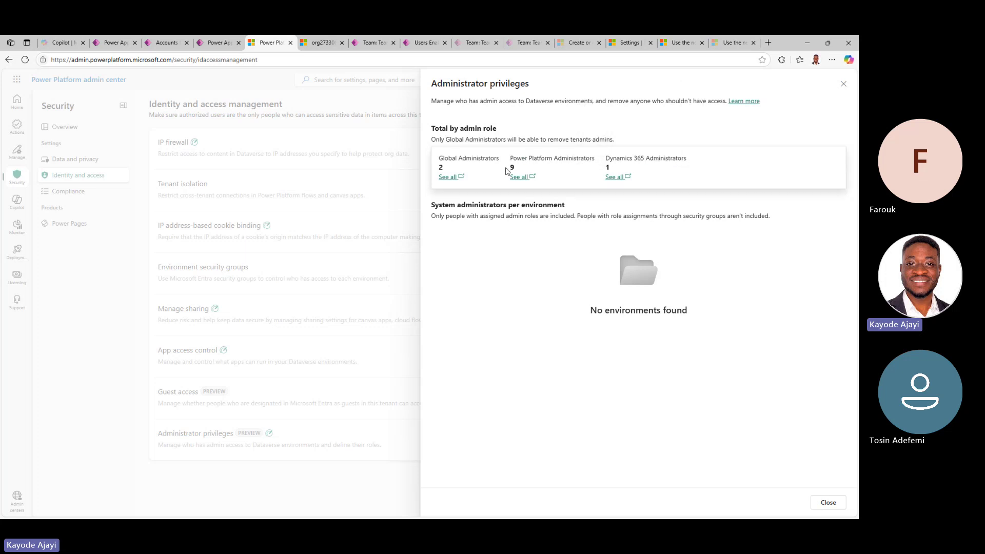
{"action": "left_click_drag", "start_coordinate": [472, 170], "coordinate": [452, 169]}
{"action": "left_click", "coordinate": [479, 209]}
{"action": "left_click_drag", "start_coordinate": [510, 159], "coordinate": [594, 231]}
{"action": "left_click", "coordinate": [597, 219]}
{"action": "left_click", "coordinate": [843, 83]}
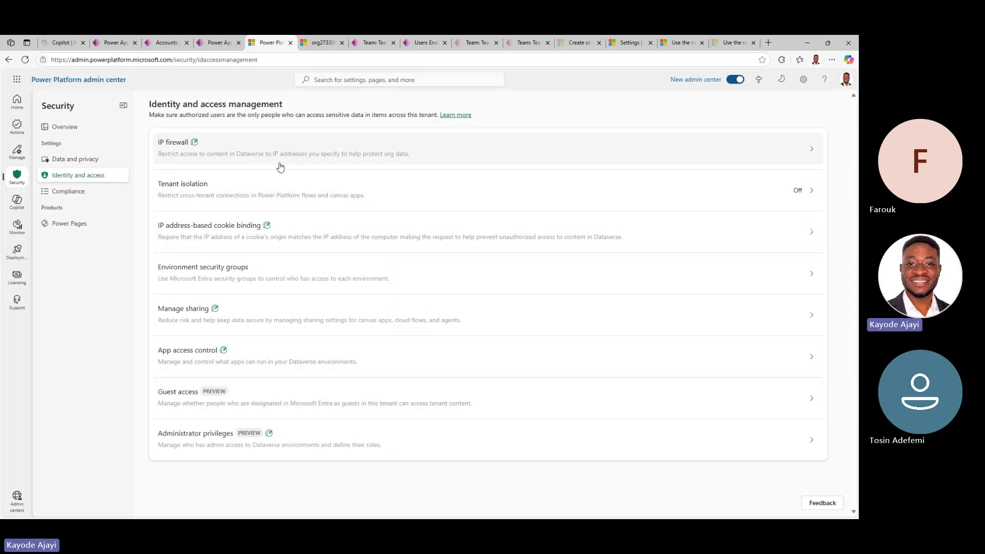
Look through Data and privacy, Identity and access, Manage, Copilot, Security, Actions and Home, and switch back to the Knowledge Check slide.
{"action": "left_click", "coordinate": [73, 163]}
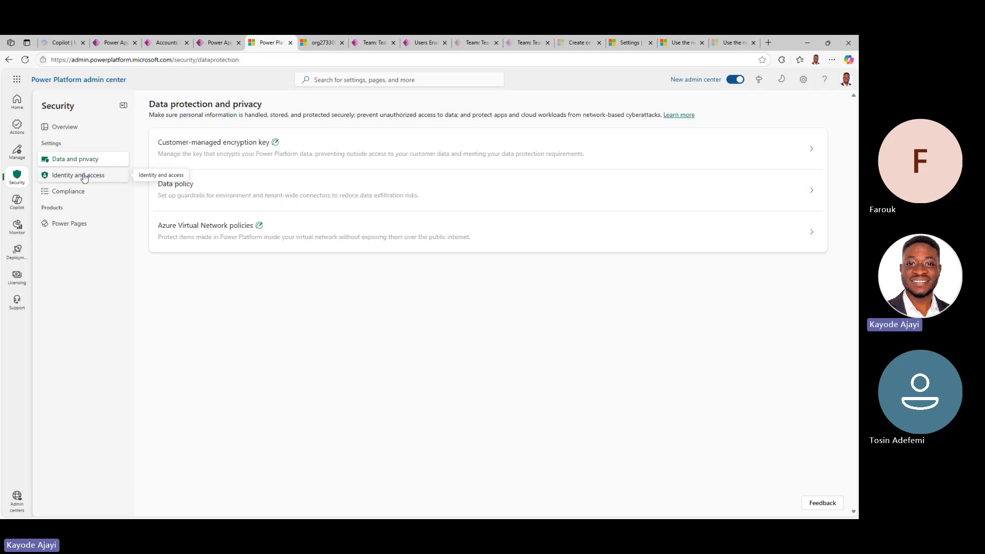
{"action": "left_click", "coordinate": [78, 178]}
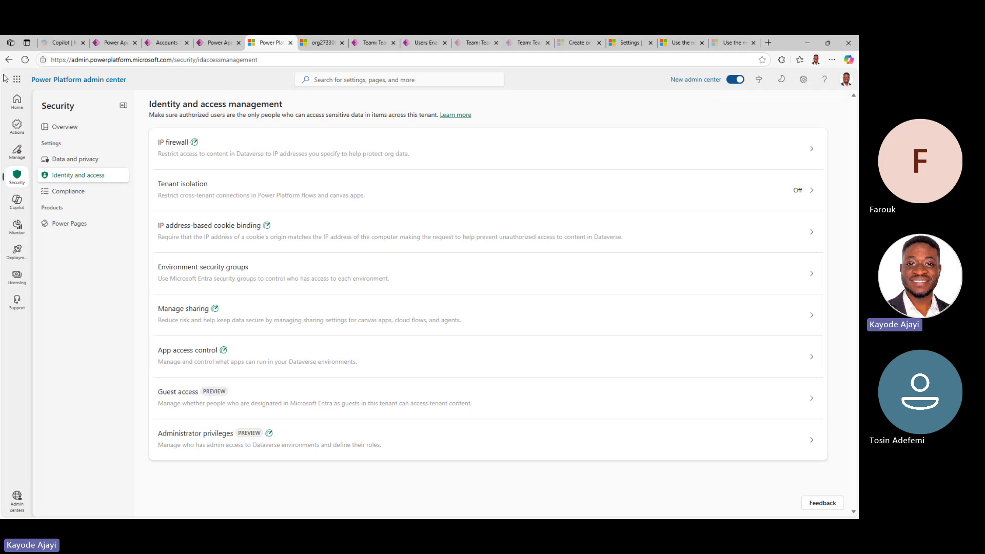
{"action": "left_click", "coordinate": [13, 154]}
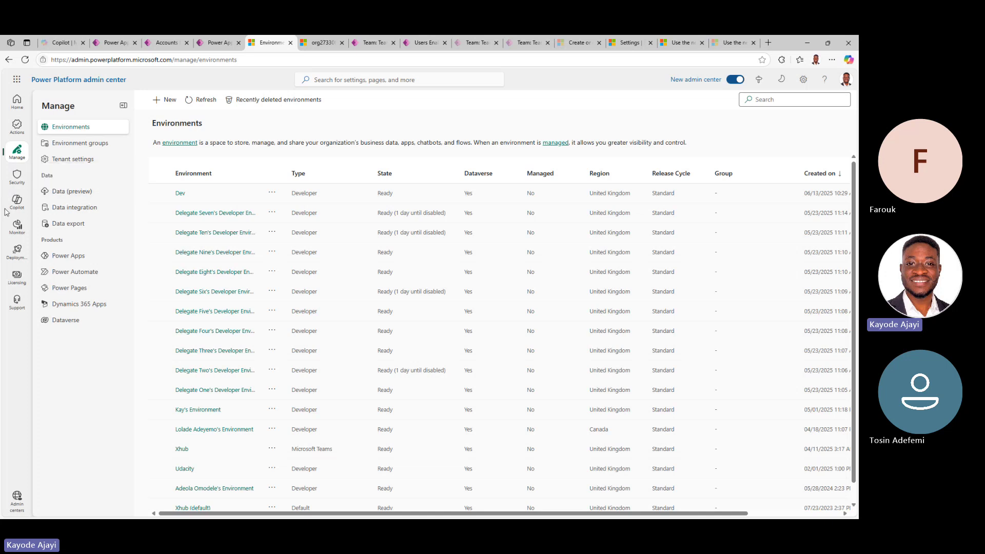
{"action": "left_click", "coordinate": [20, 208]}
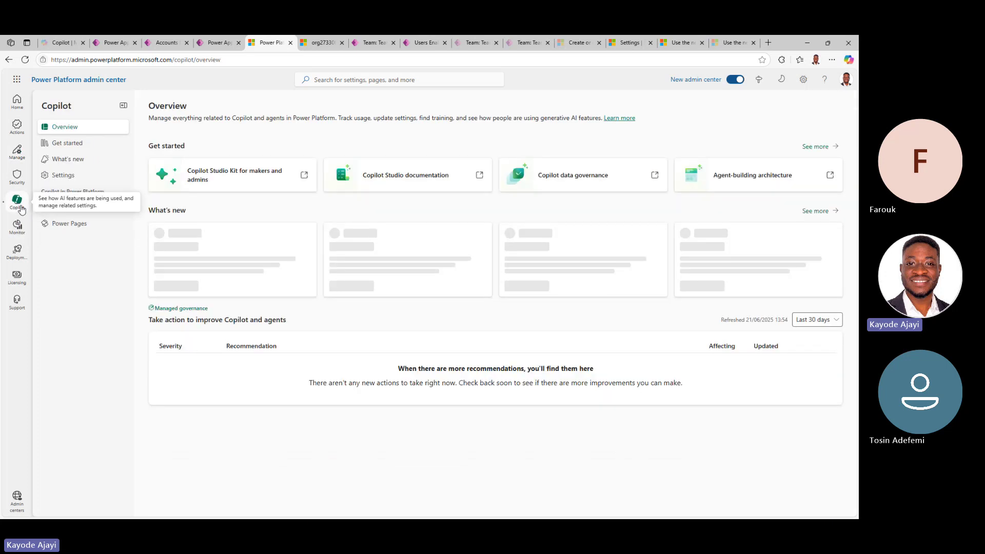
{"action": "left_click", "coordinate": [17, 176]}
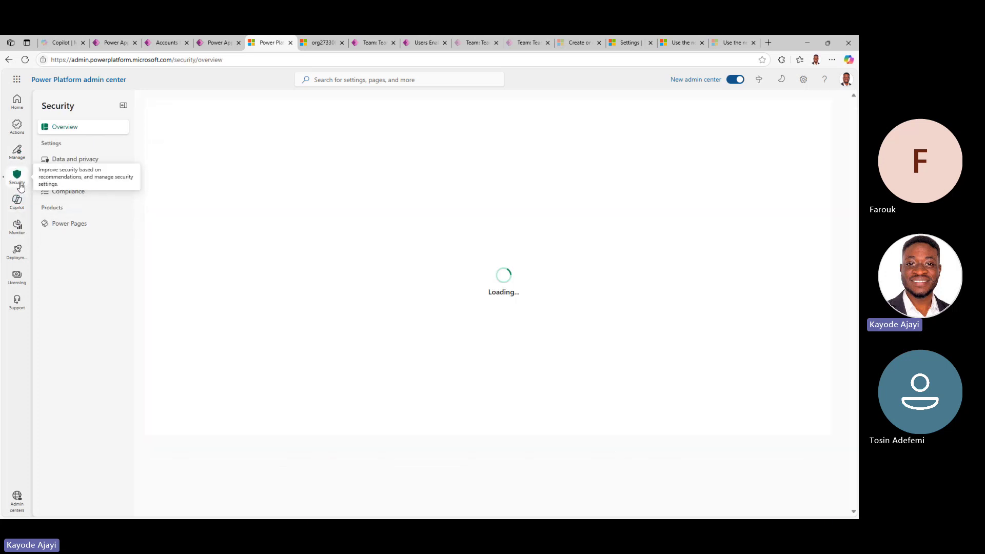
{"action": "left_click", "coordinate": [20, 154]}
{"action": "left_click", "coordinate": [19, 127]}
{"action": "left_click", "coordinate": [21, 105]}
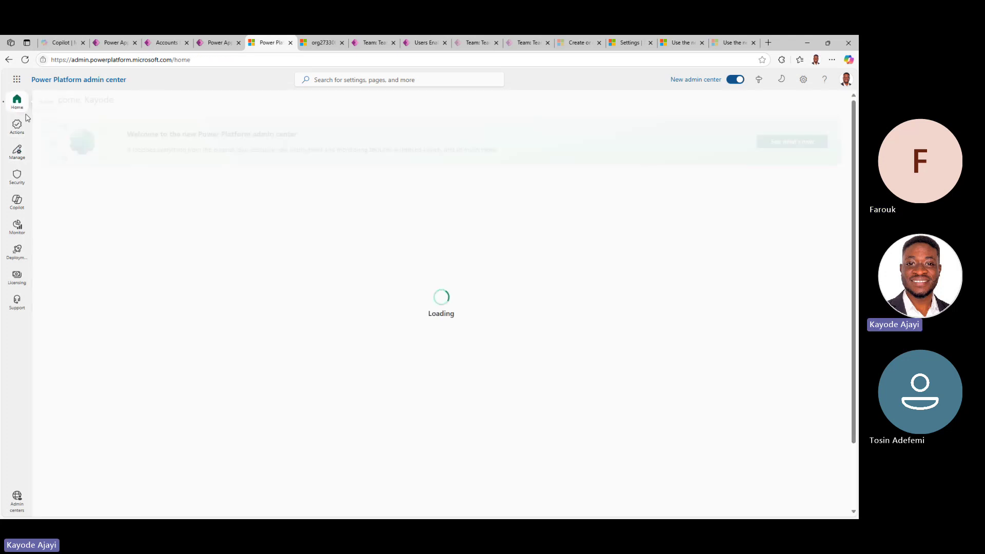
{"action": "key", "text": "alt+Tab"}
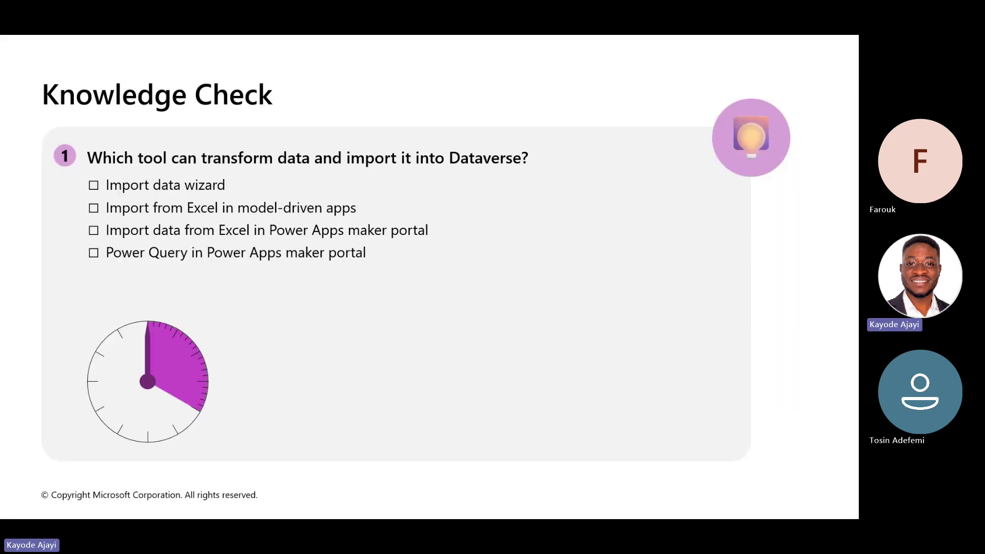